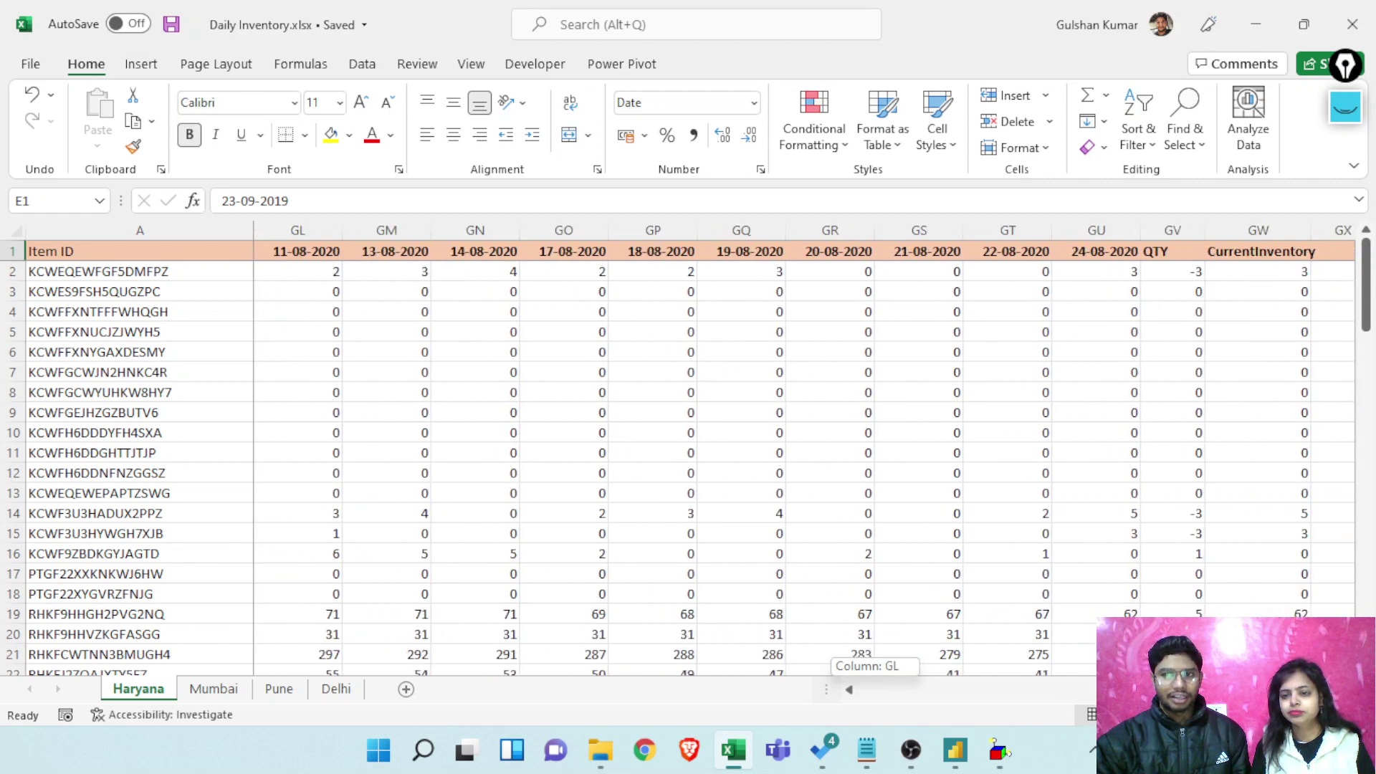
Review the CurrentInventory and date columns on the Haryana sheet and look through the Mumbai, Pune and Delhi sheets
click(1272, 230)
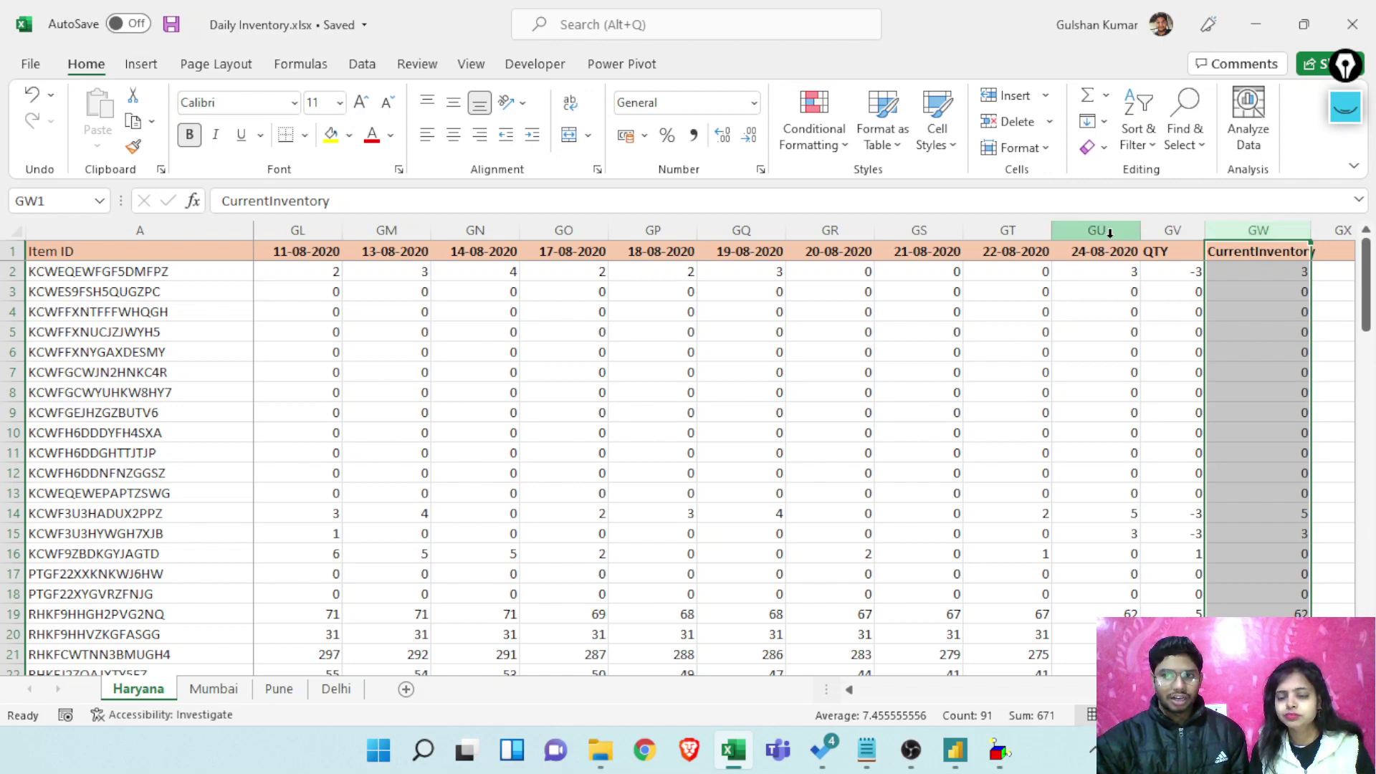
drag(1096, 230, 663, 218)
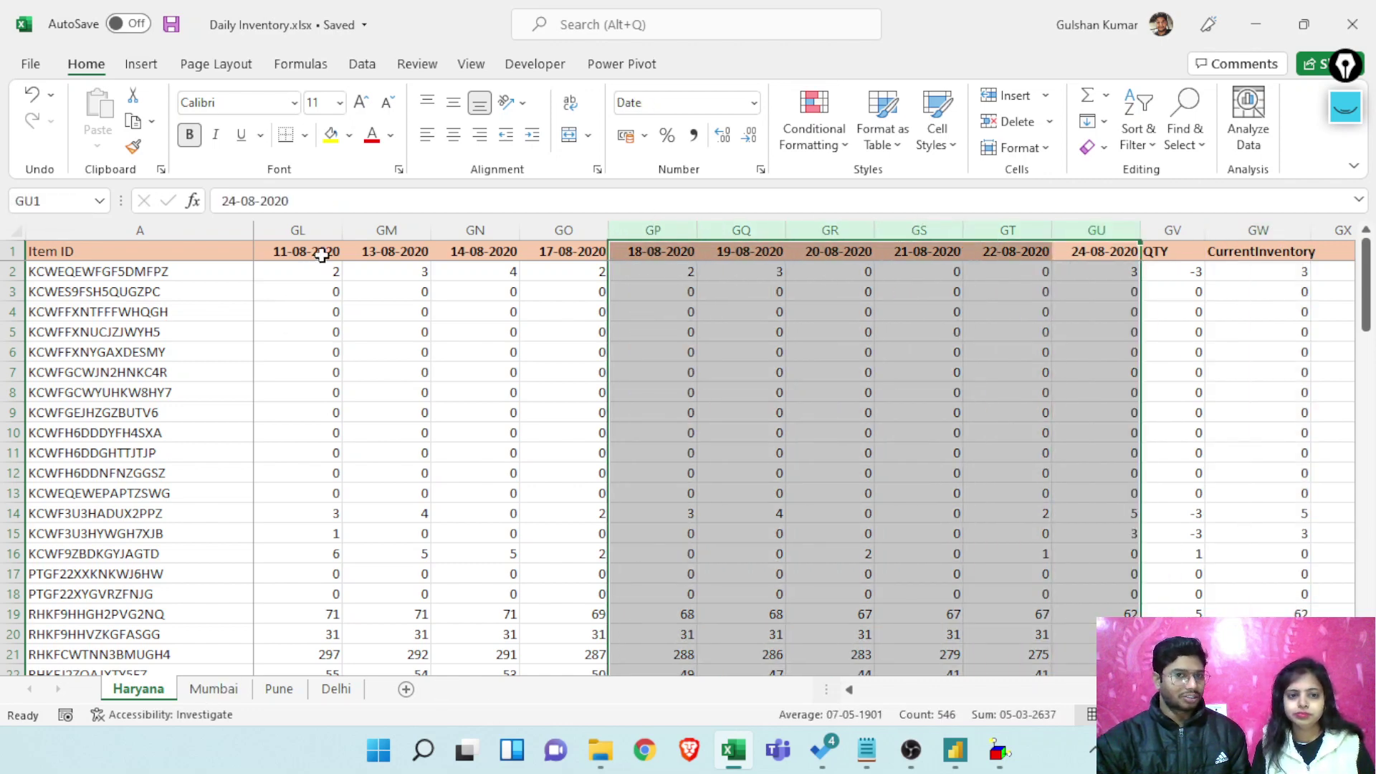
click(213, 692)
click(278, 691)
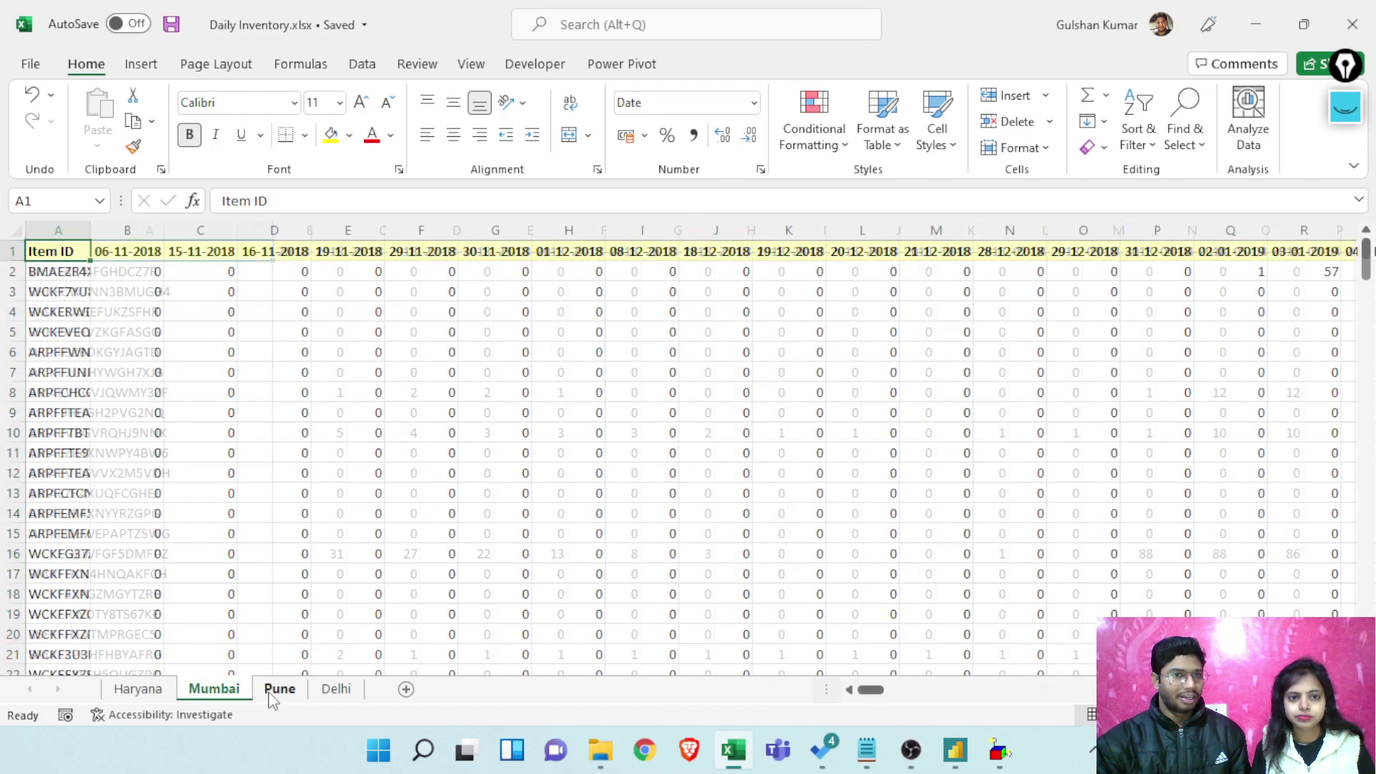
click(336, 690)
click(138, 690)
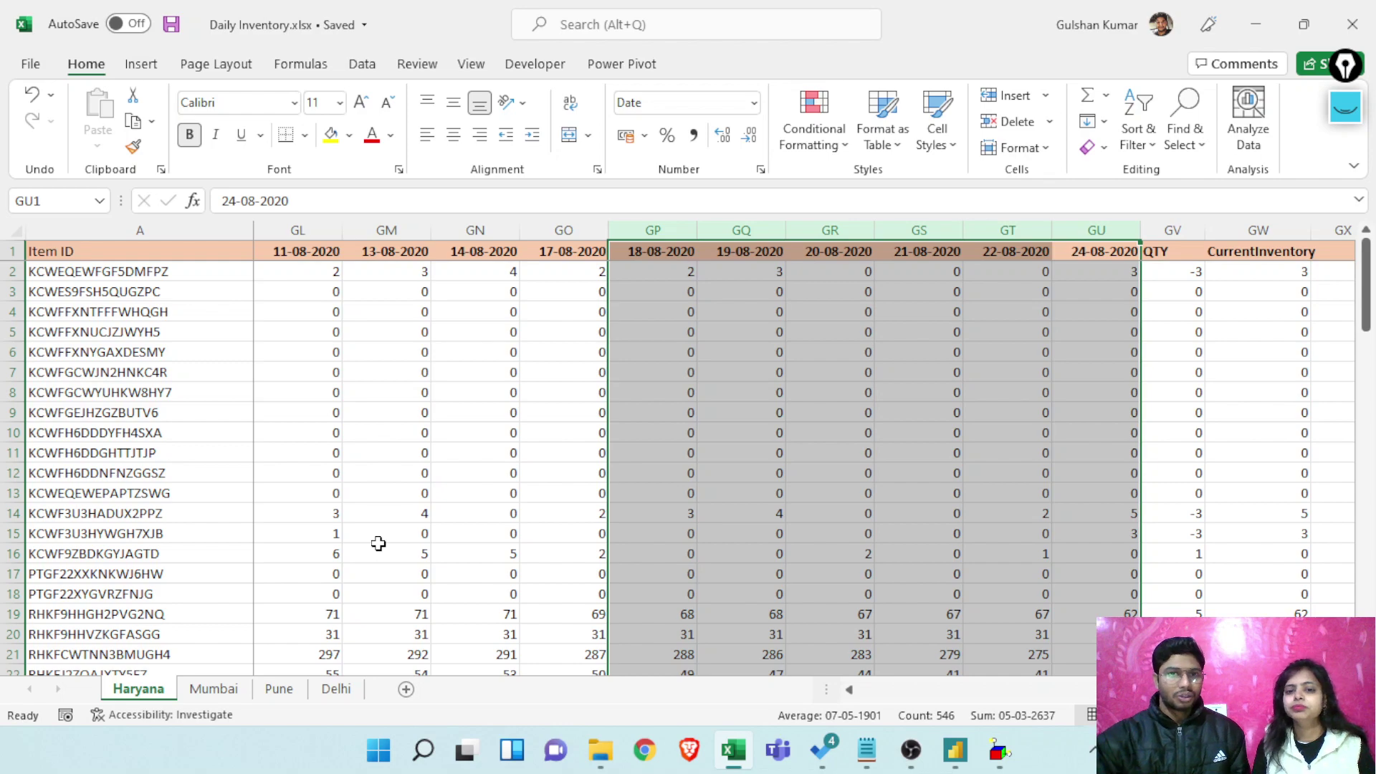
Close the Daily Inventory workbook, dismiss the script error and switch to Power BI Desktop
click(459, 370)
click(1355, 40)
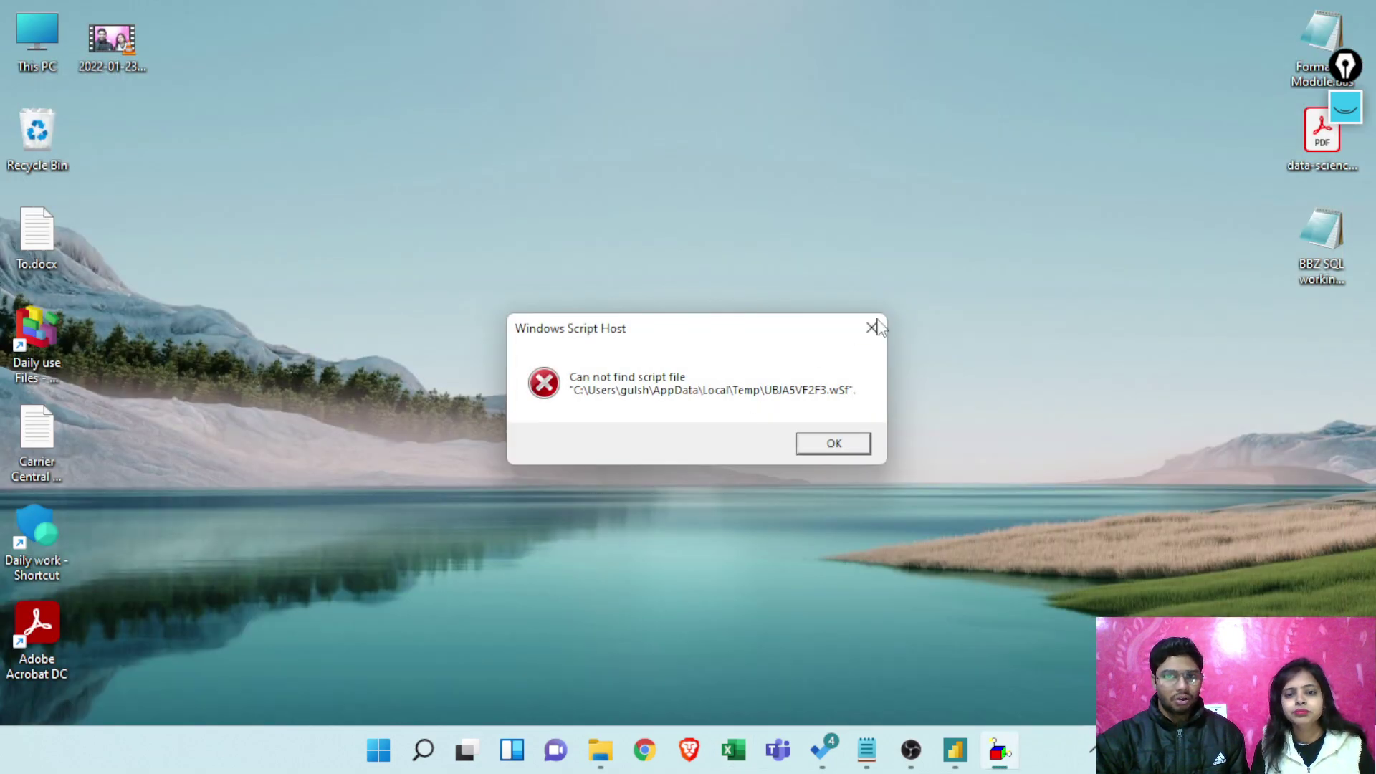
click(873, 327)
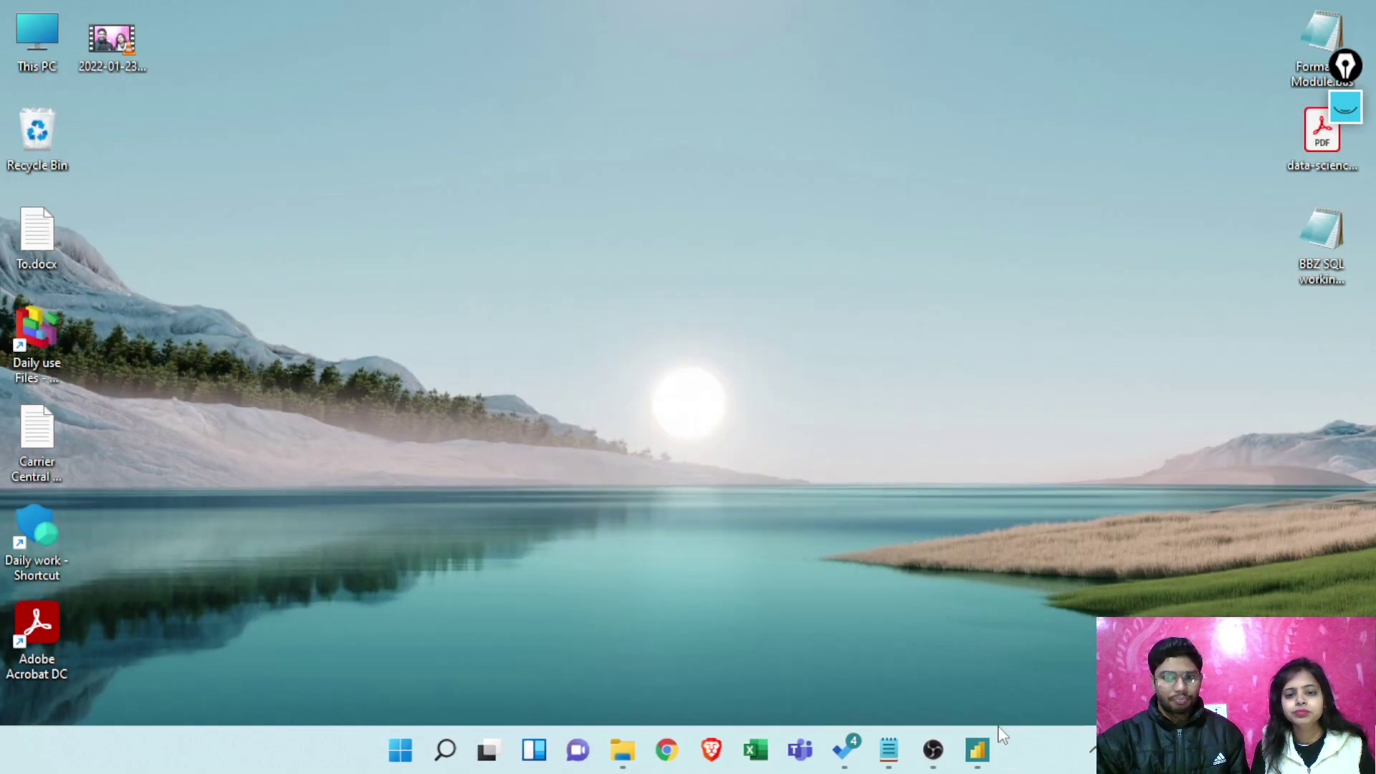
click(977, 750)
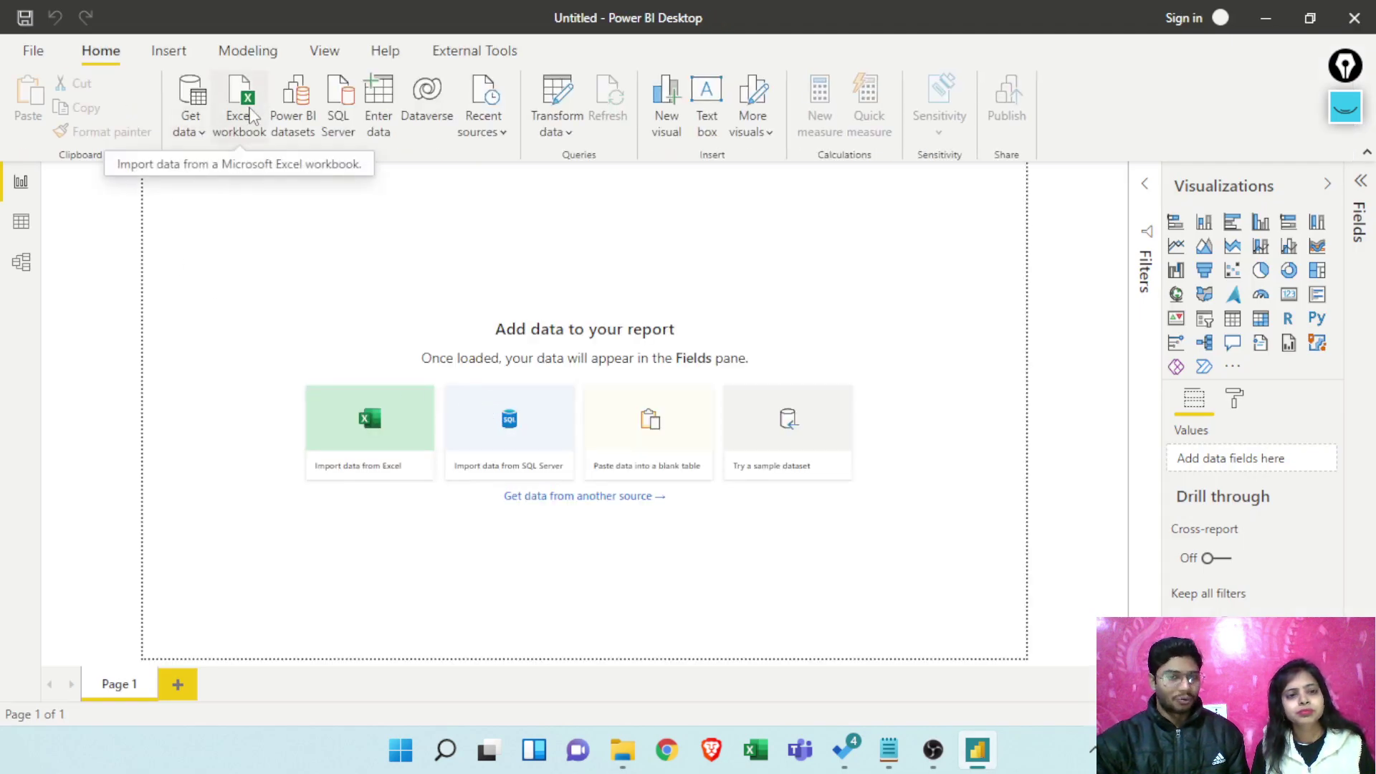
Start an Excel workbook import and go to the Pivot - Unpivot folder using its path copied from File Explorer
click(247, 115)
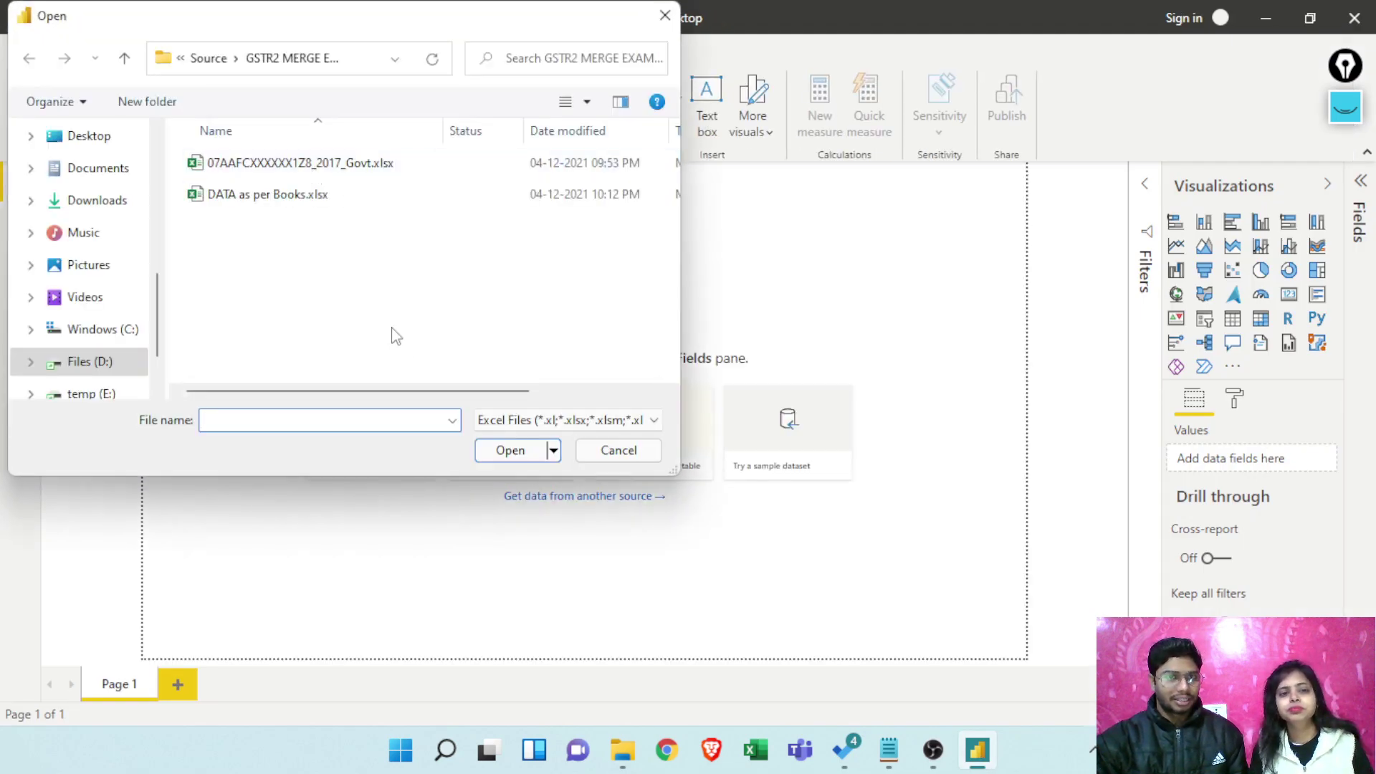
click(622, 750)
click(694, 661)
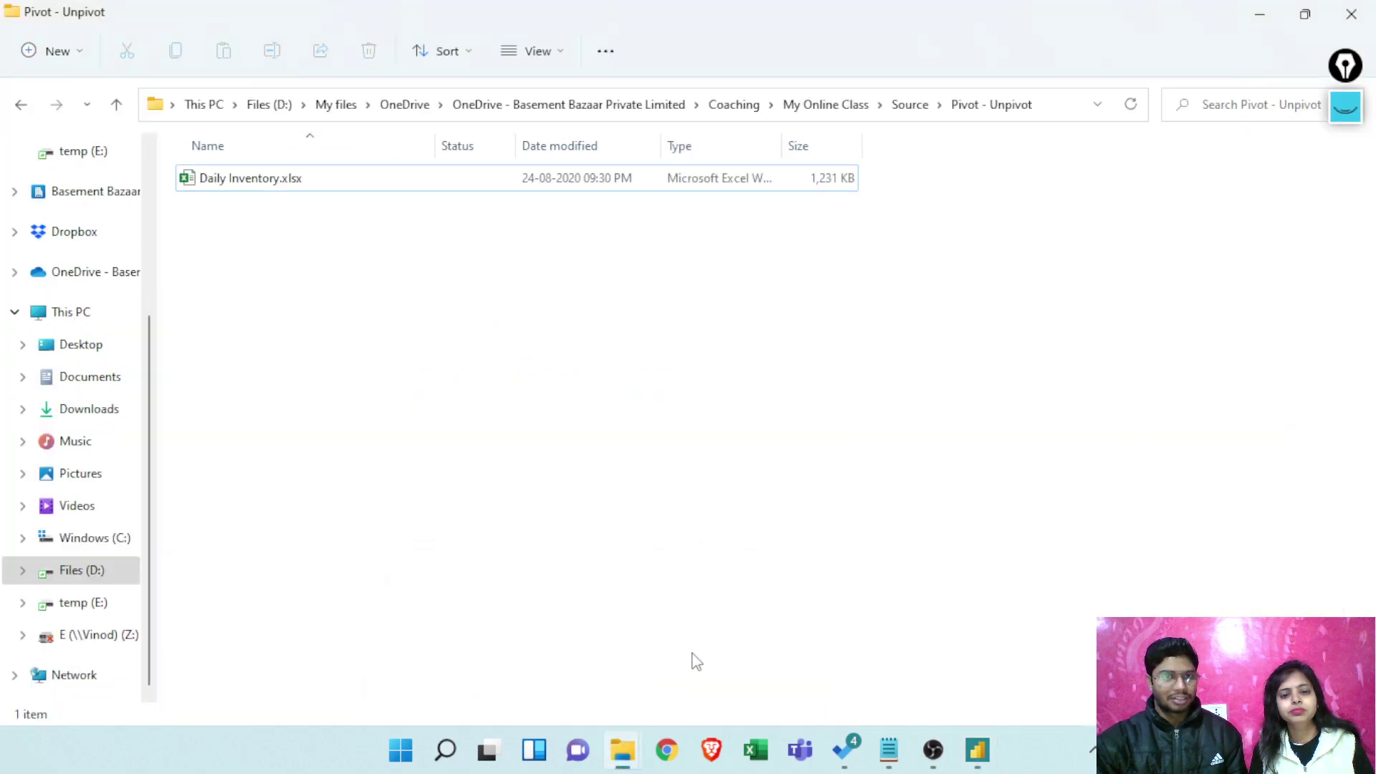
key(alt+d)
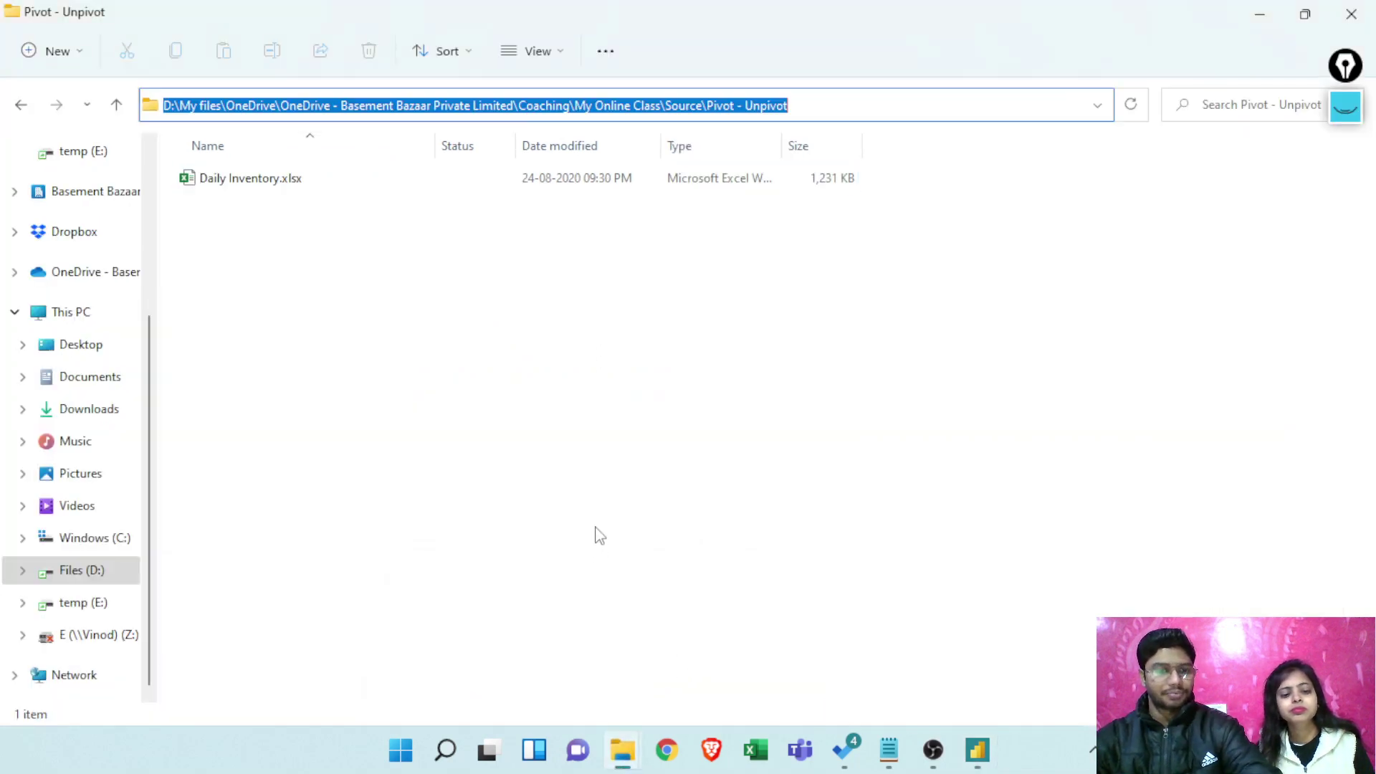
key(ctrl+c)
key(alt+Tab)
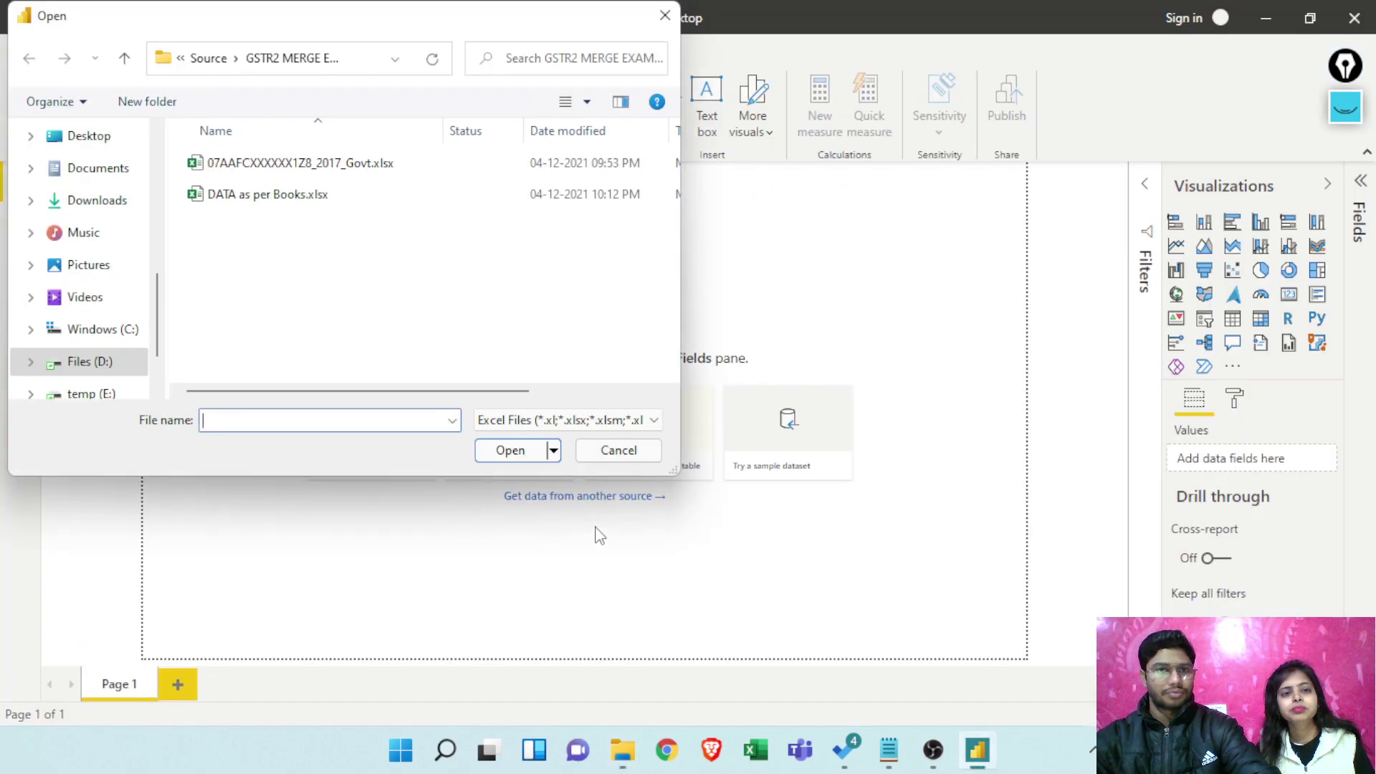
key(ctrl+v)
key(Return)
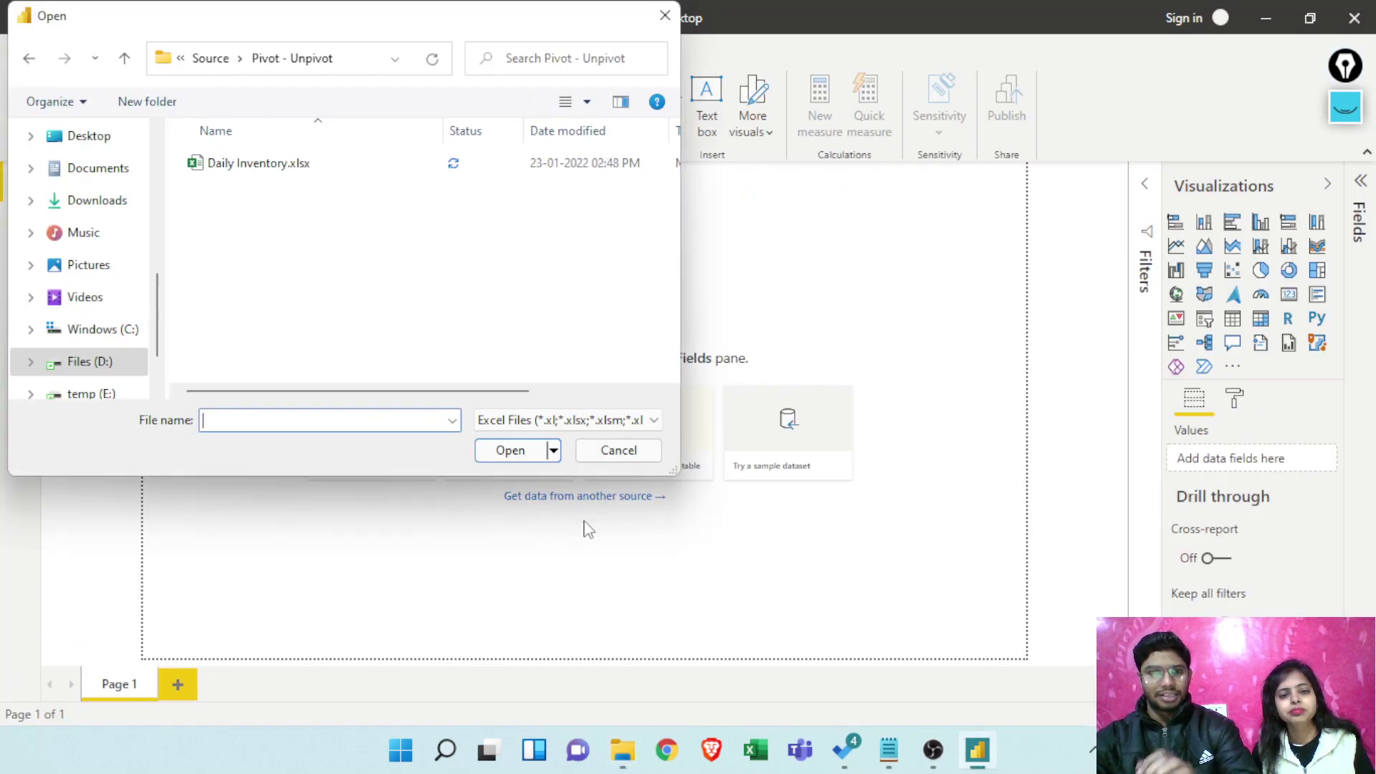
Open Daily Inventory.xlsx and bring the Delhi, Haryana, Mumbai and Pune sheets into Power Query Editor for transformation
click(276, 166)
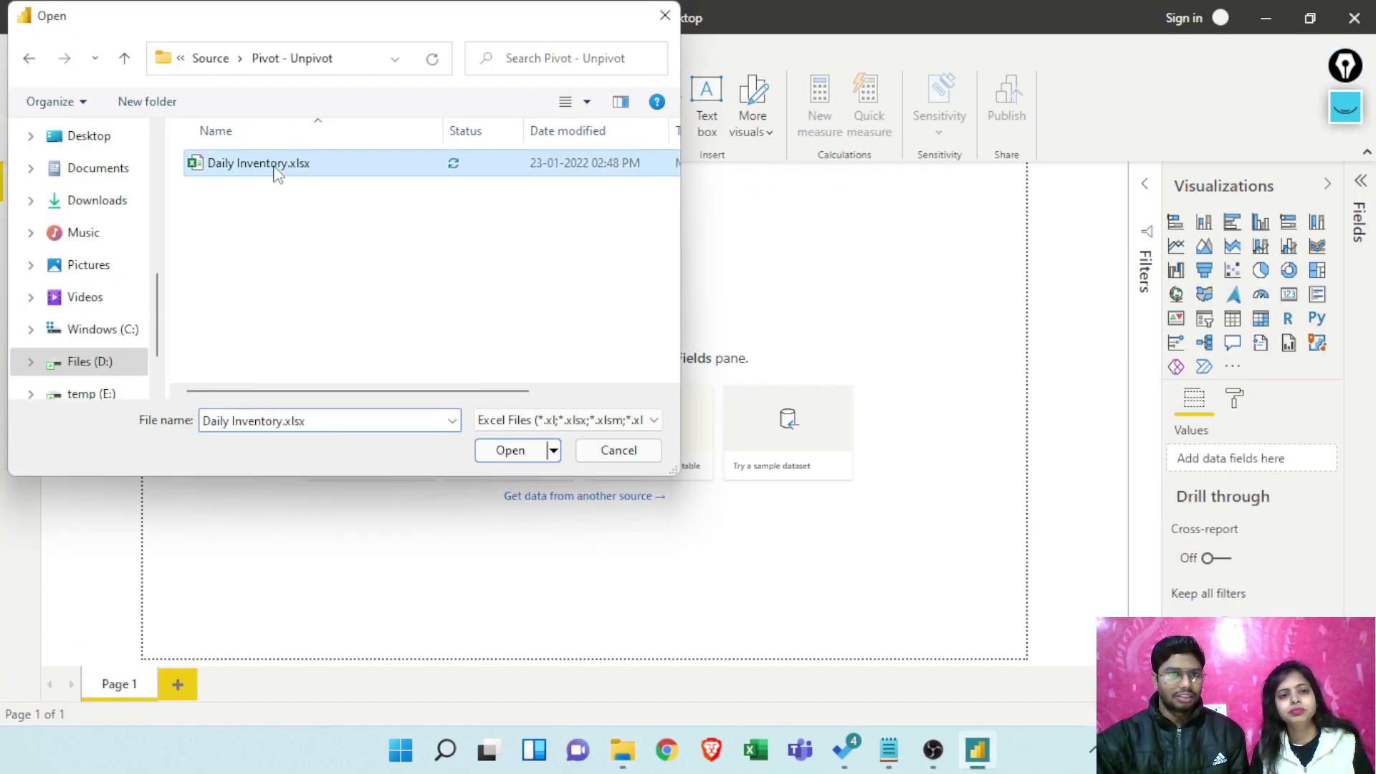
click(506, 450)
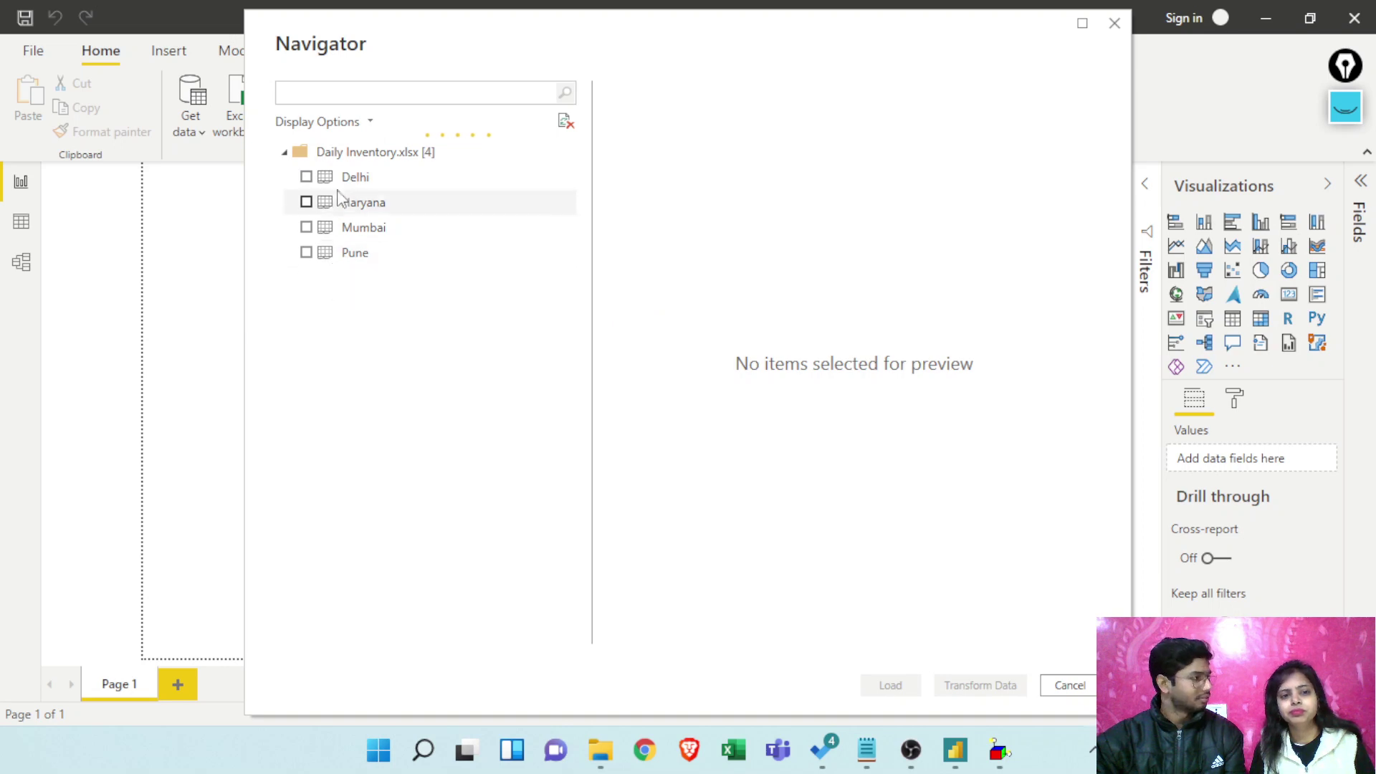
click(306, 177)
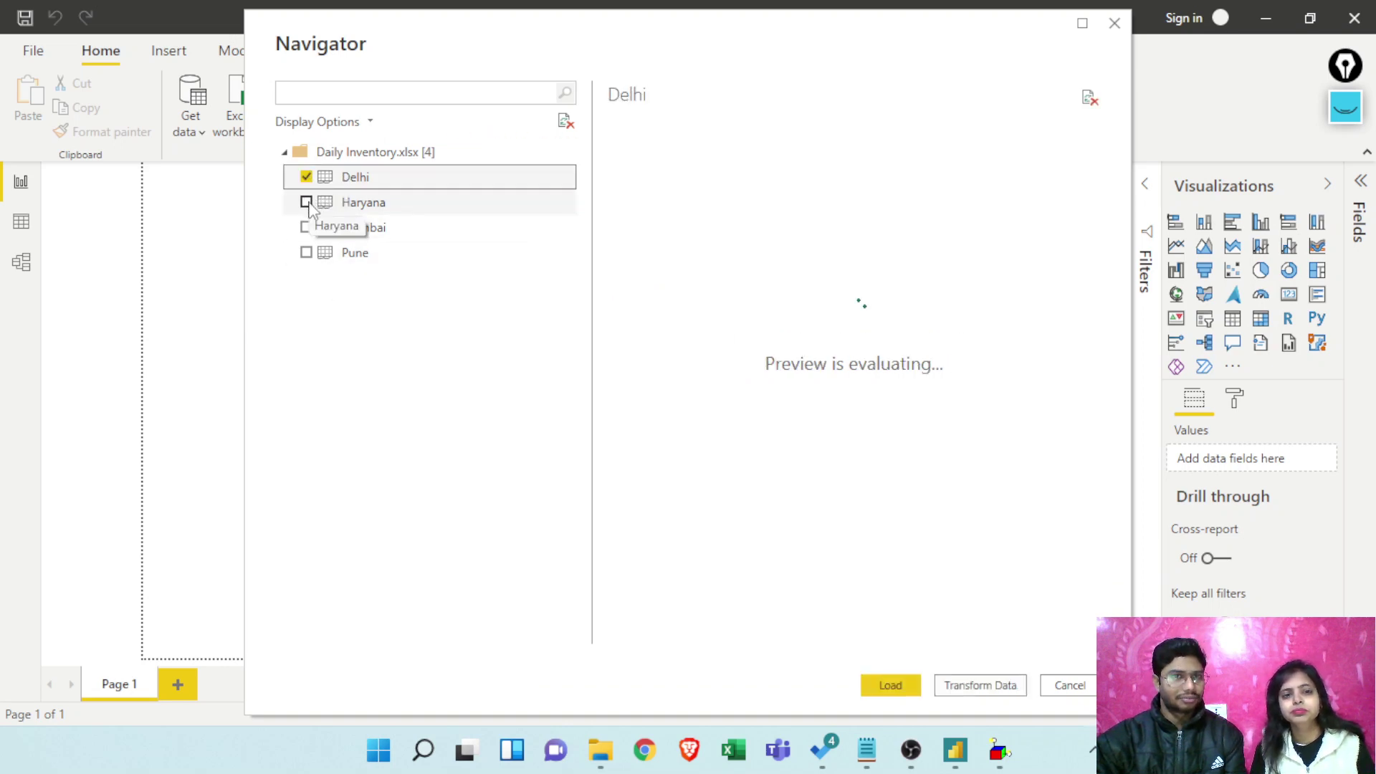
click(306, 203)
click(306, 227)
click(306, 252)
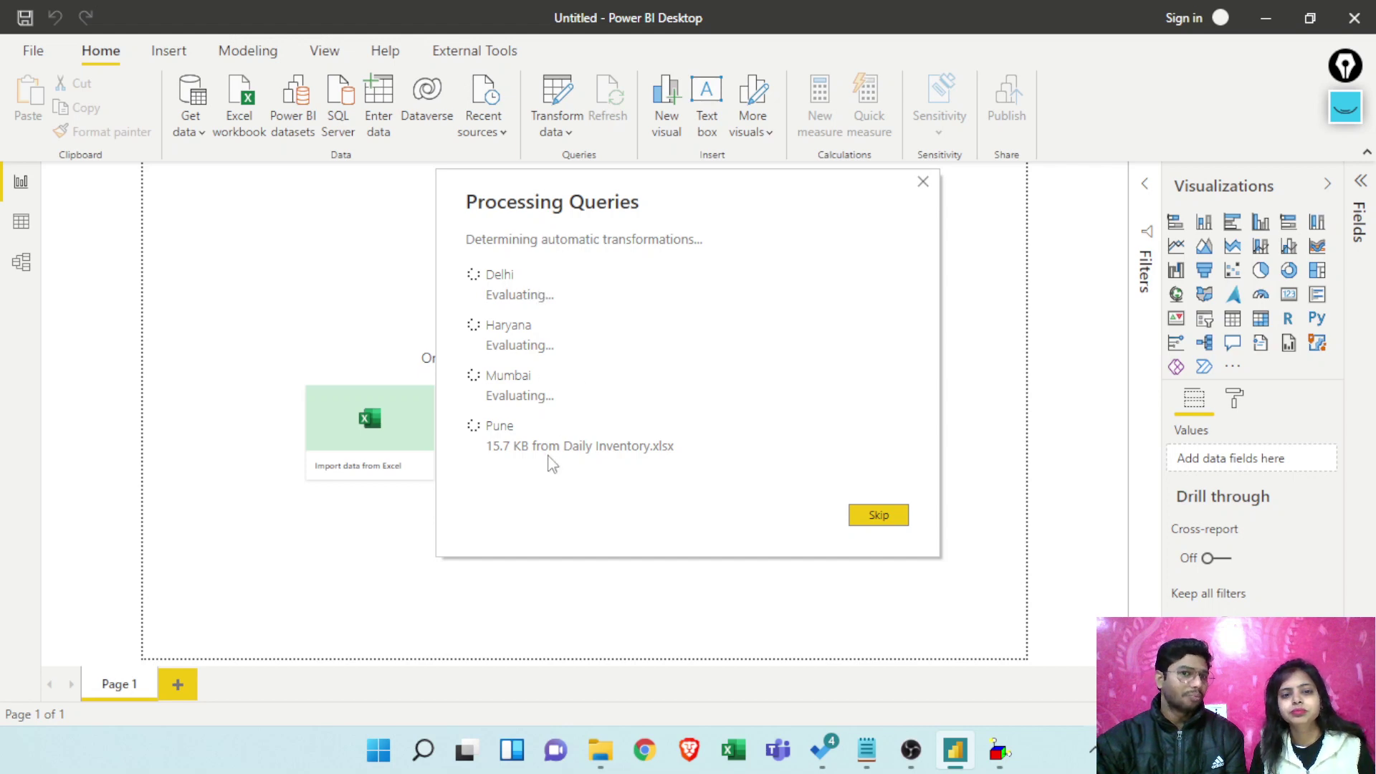
click(615, 402)
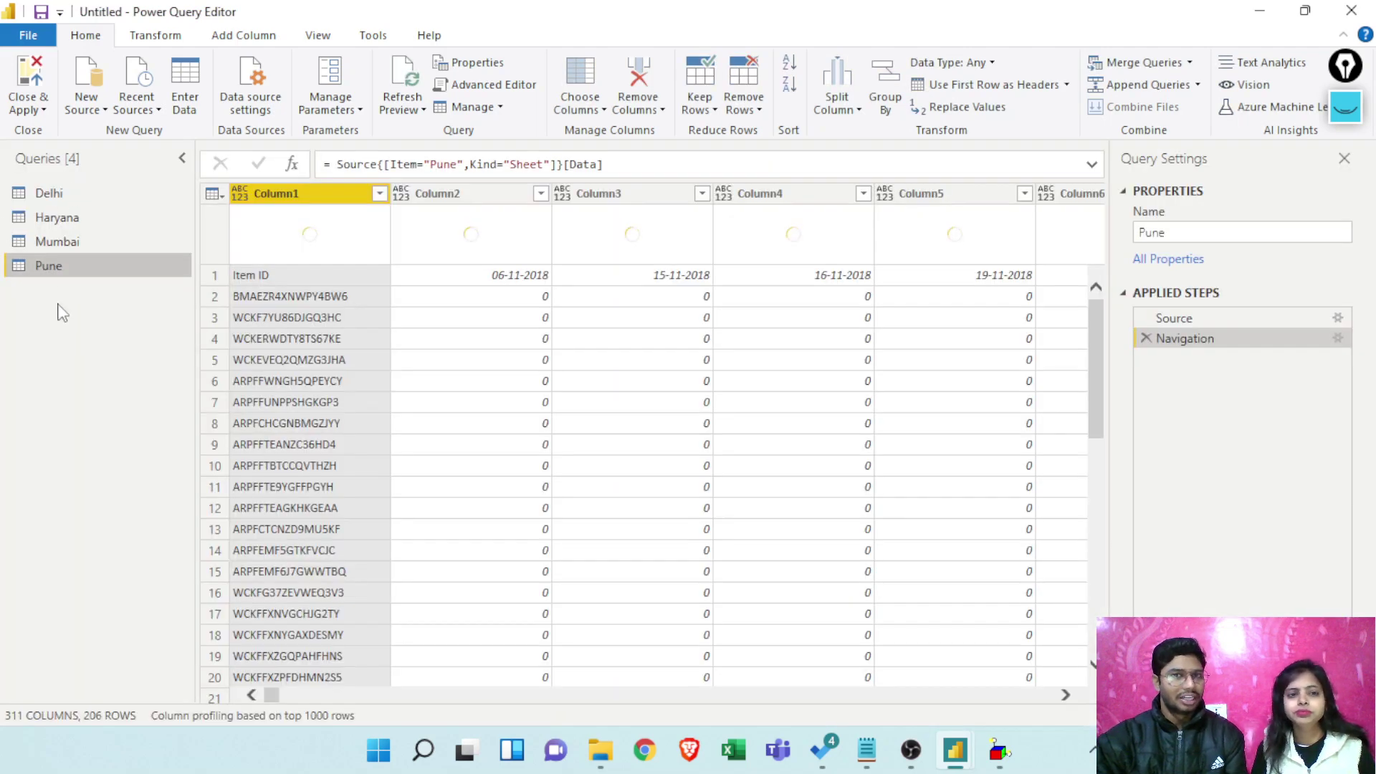
Check the full column range of the Delhi query and promote its first row to headers
click(50, 198)
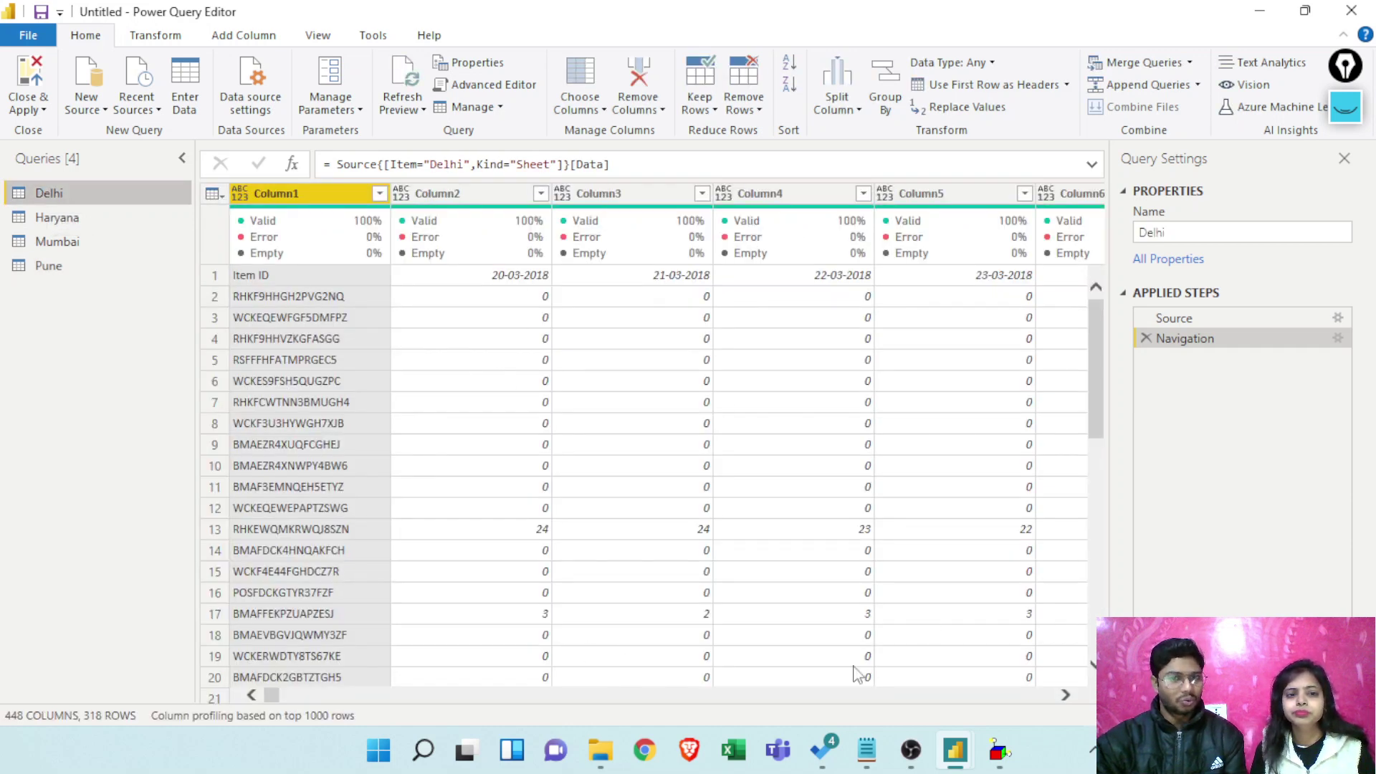
drag(271, 694, 1045, 695)
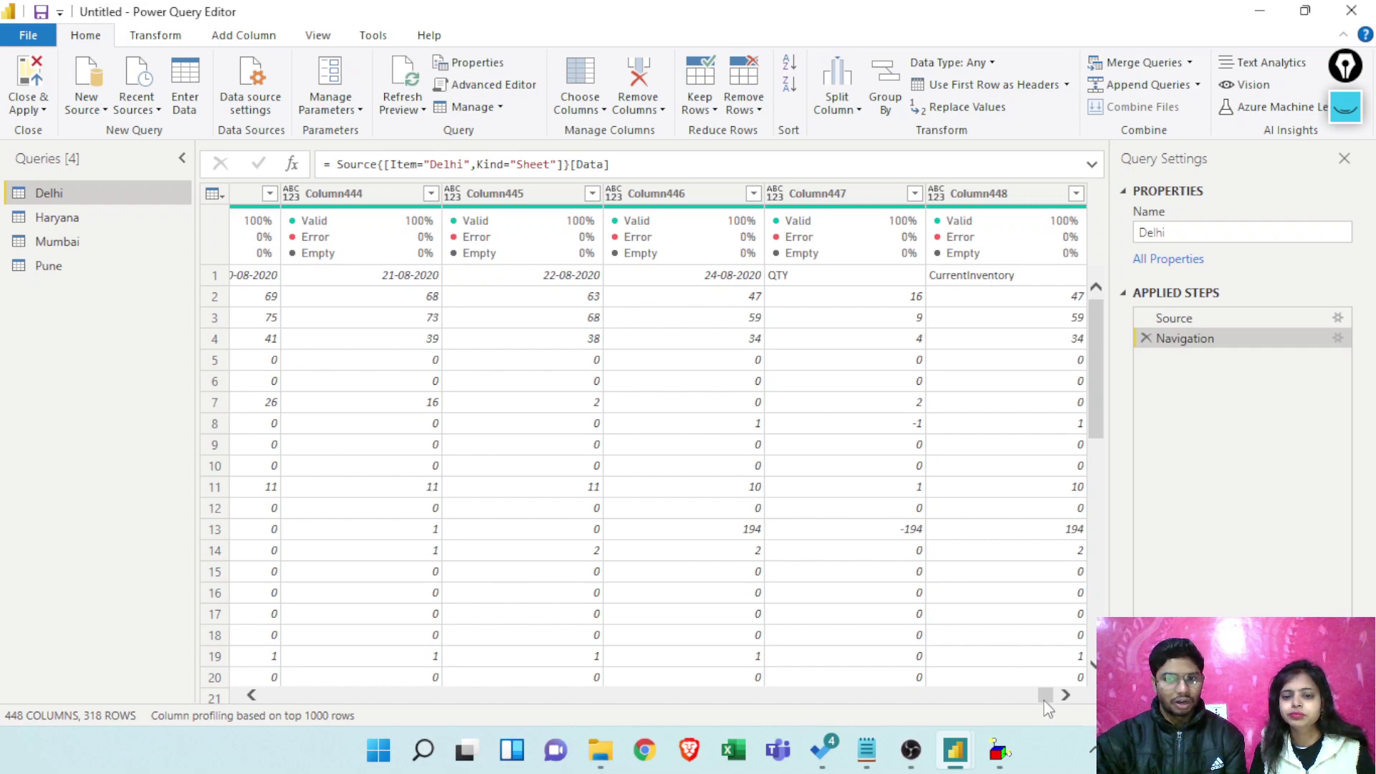
drag(1045, 699, 267, 695)
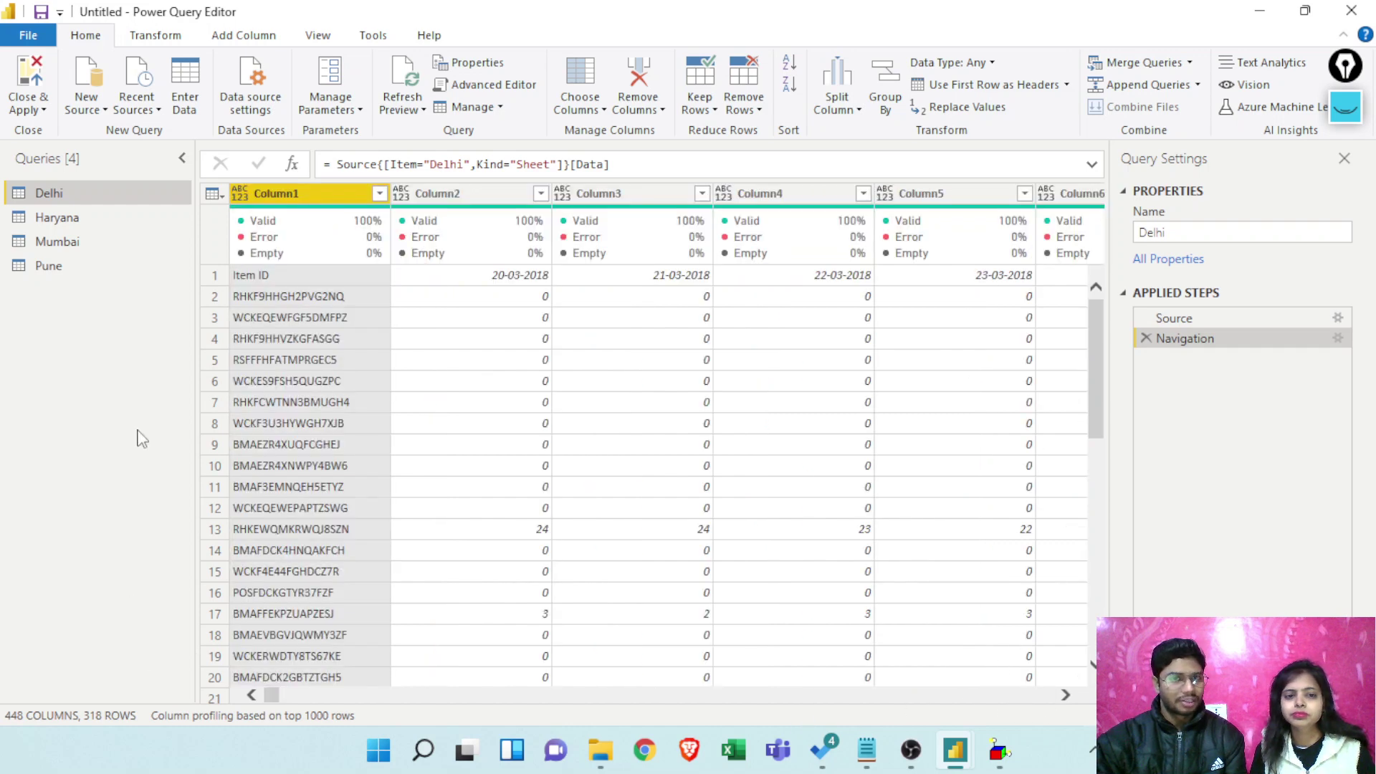
click(1067, 85)
click(1048, 109)
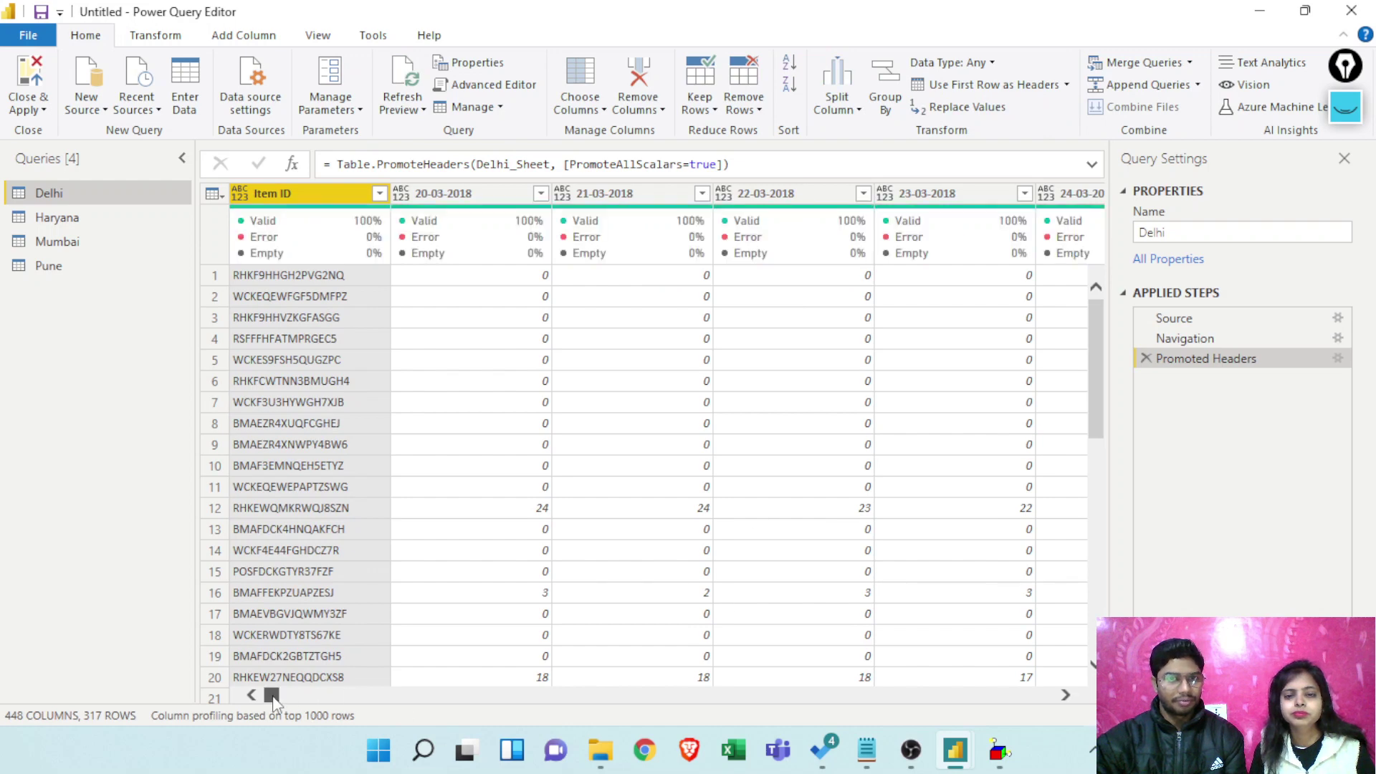
Remove the QTY and CurrentInventory columns from the end of the Delhi query
drag(272, 695, 1045, 696)
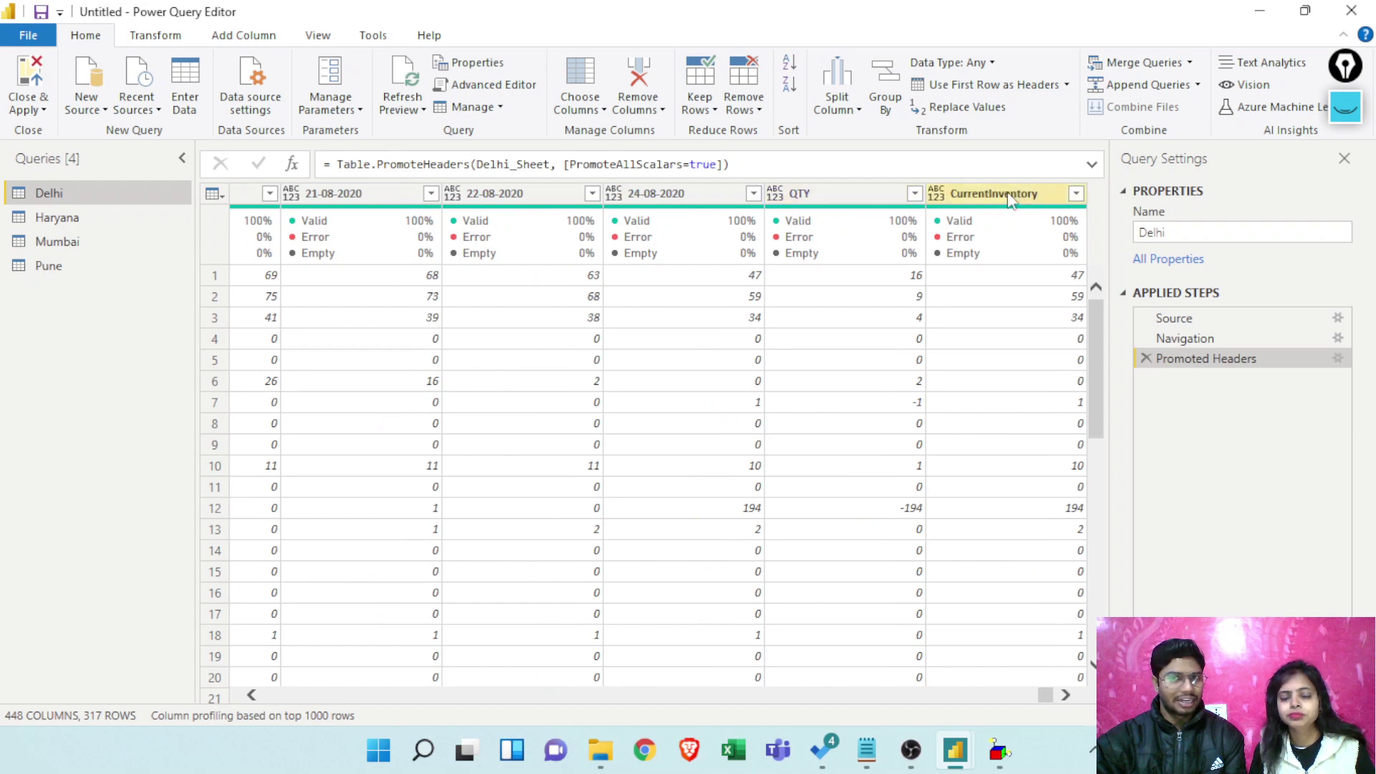
click(853, 198)
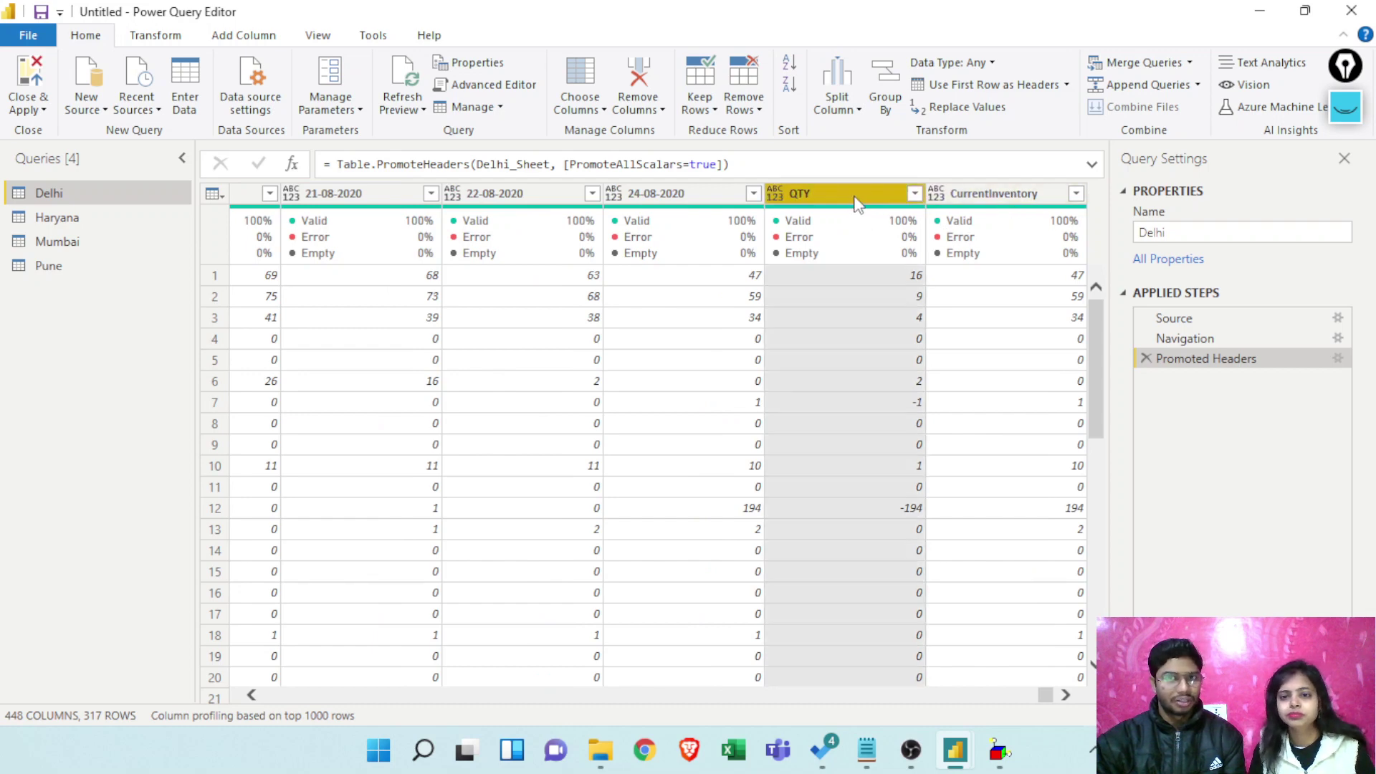
ctrl+click(995, 198)
right_click(995, 198)
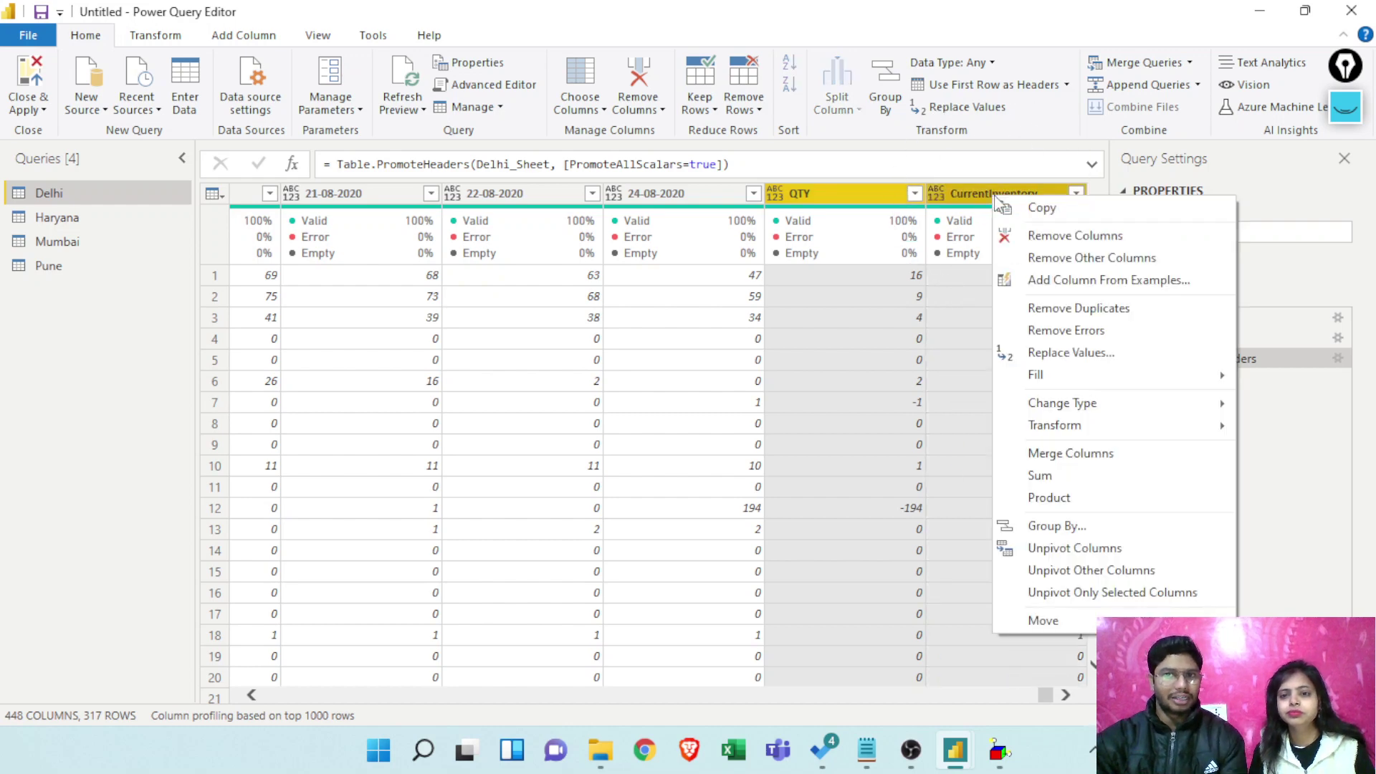
click(1050, 237)
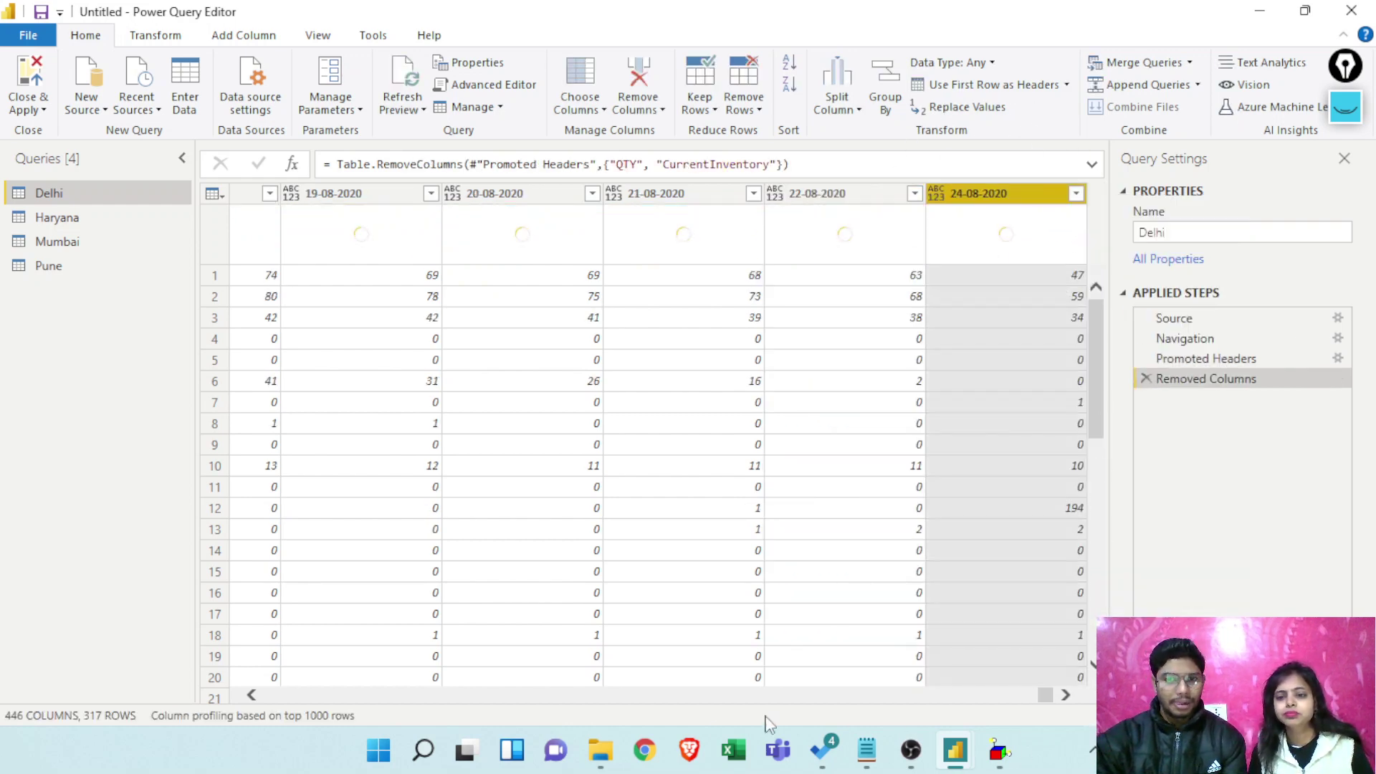
Examine the Delhi query's Item ID and first date columns, comparing the row 12 item's quantities on 20-03-2018 and 21-03-2018
drag(1045, 695, 301, 698)
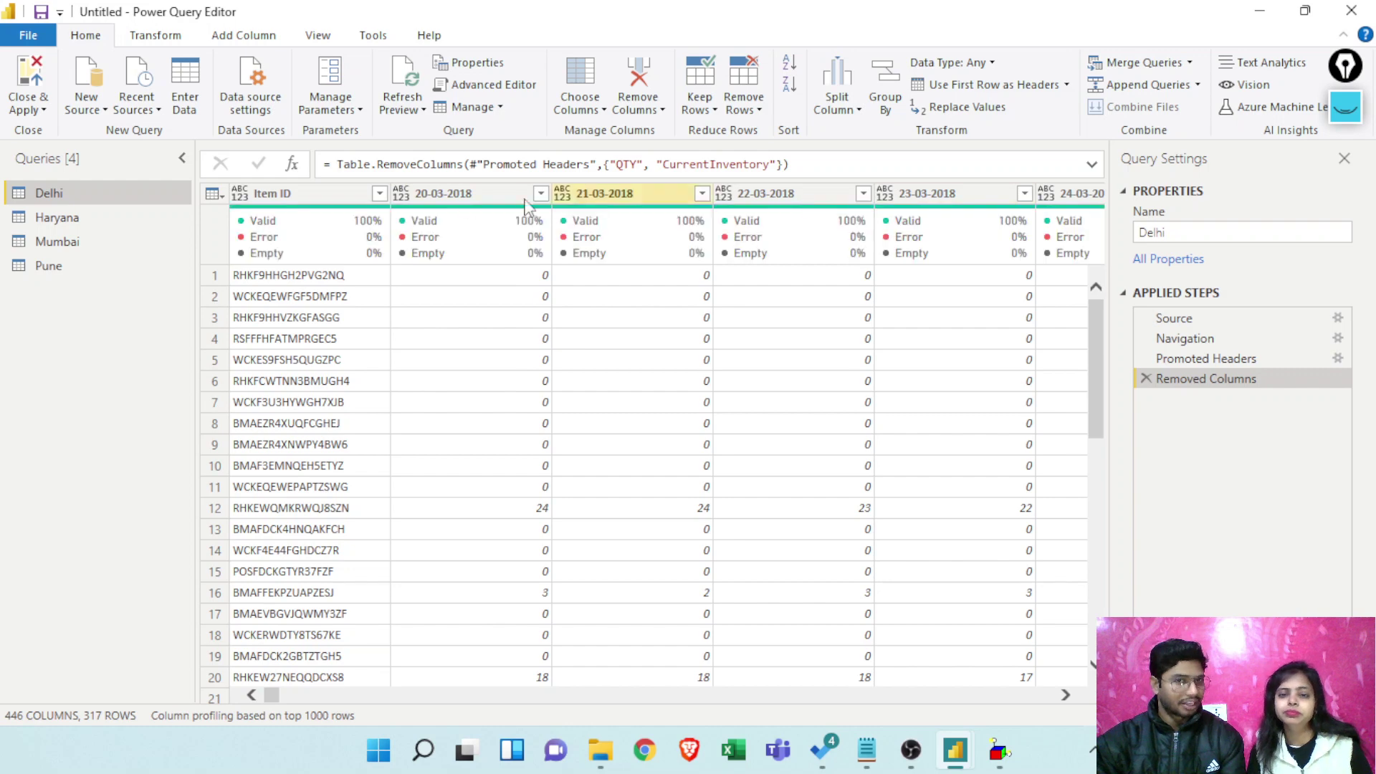
click(330, 199)
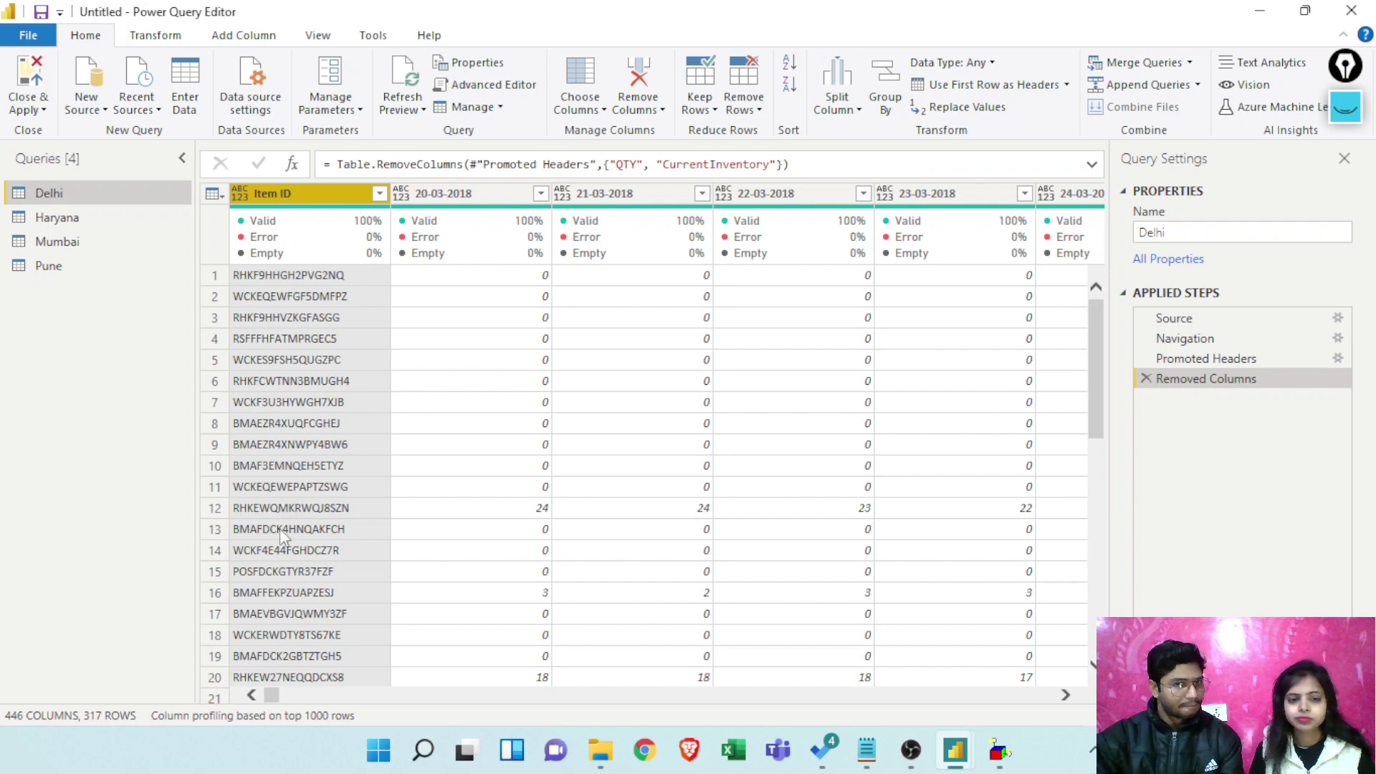
click(469, 195)
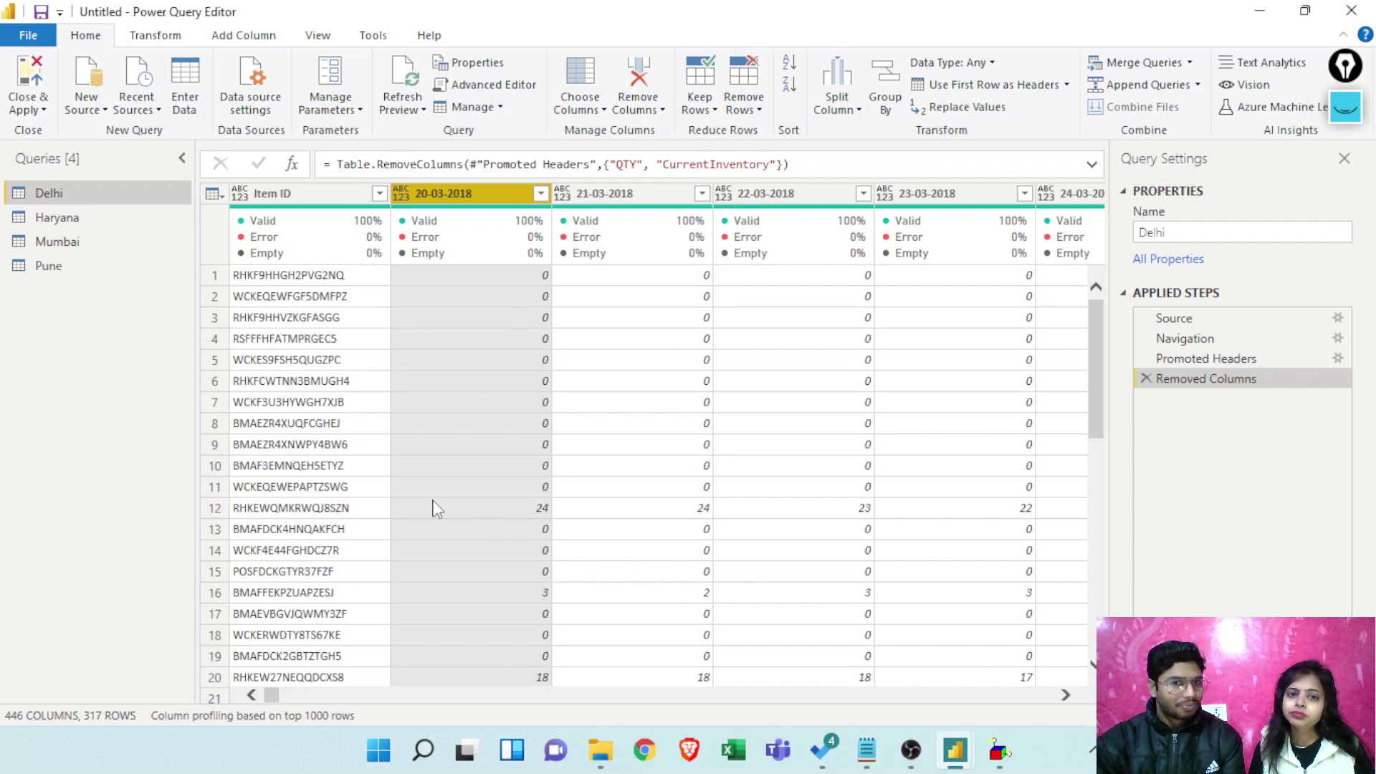
click(301, 511)
click(519, 510)
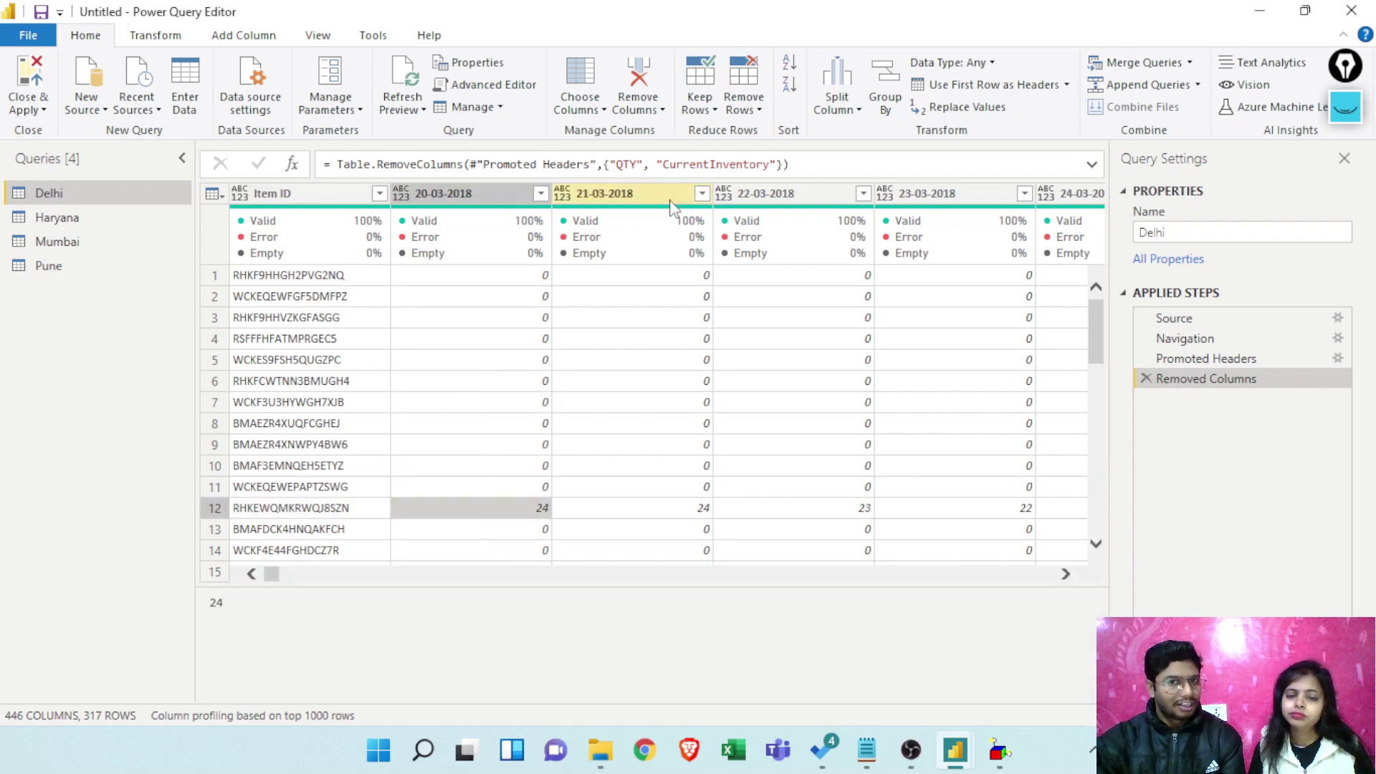
click(660, 513)
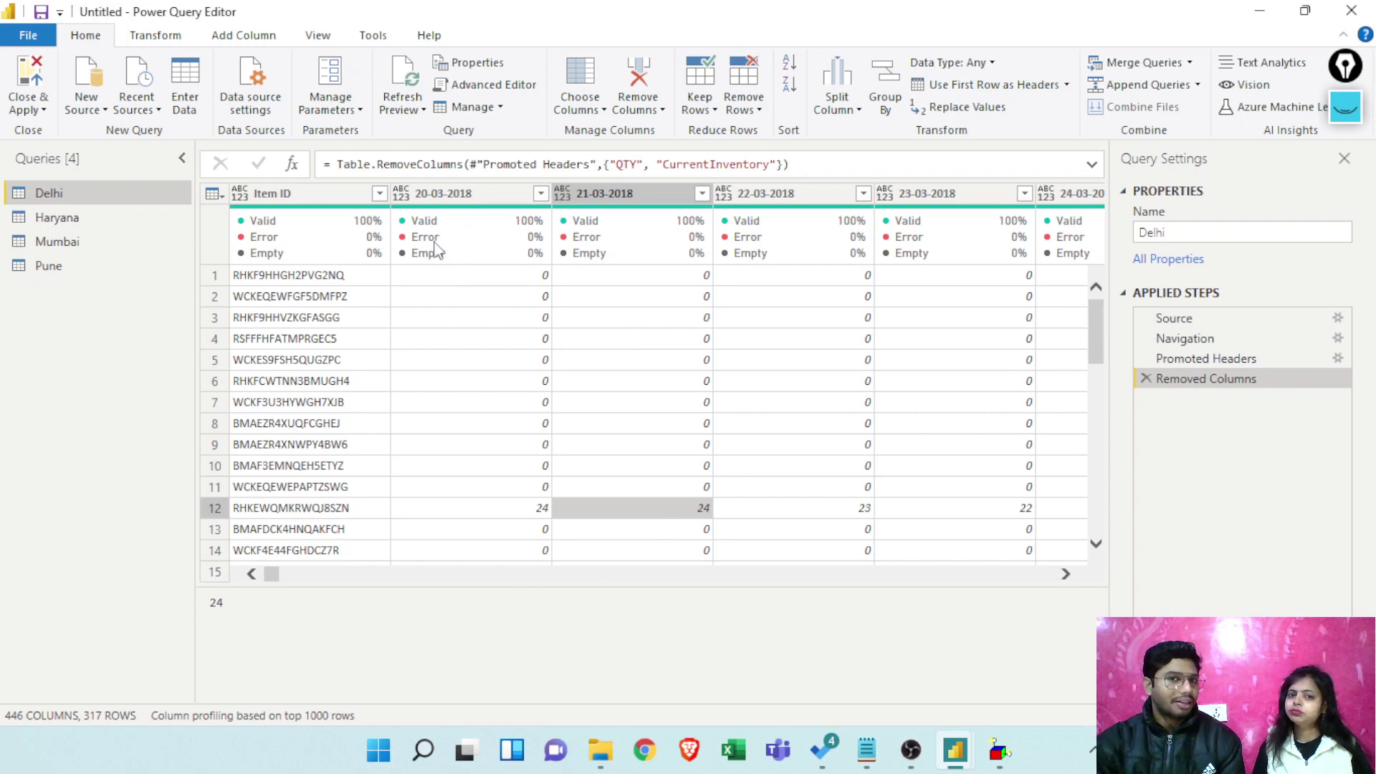
mouse_move(486, 202)
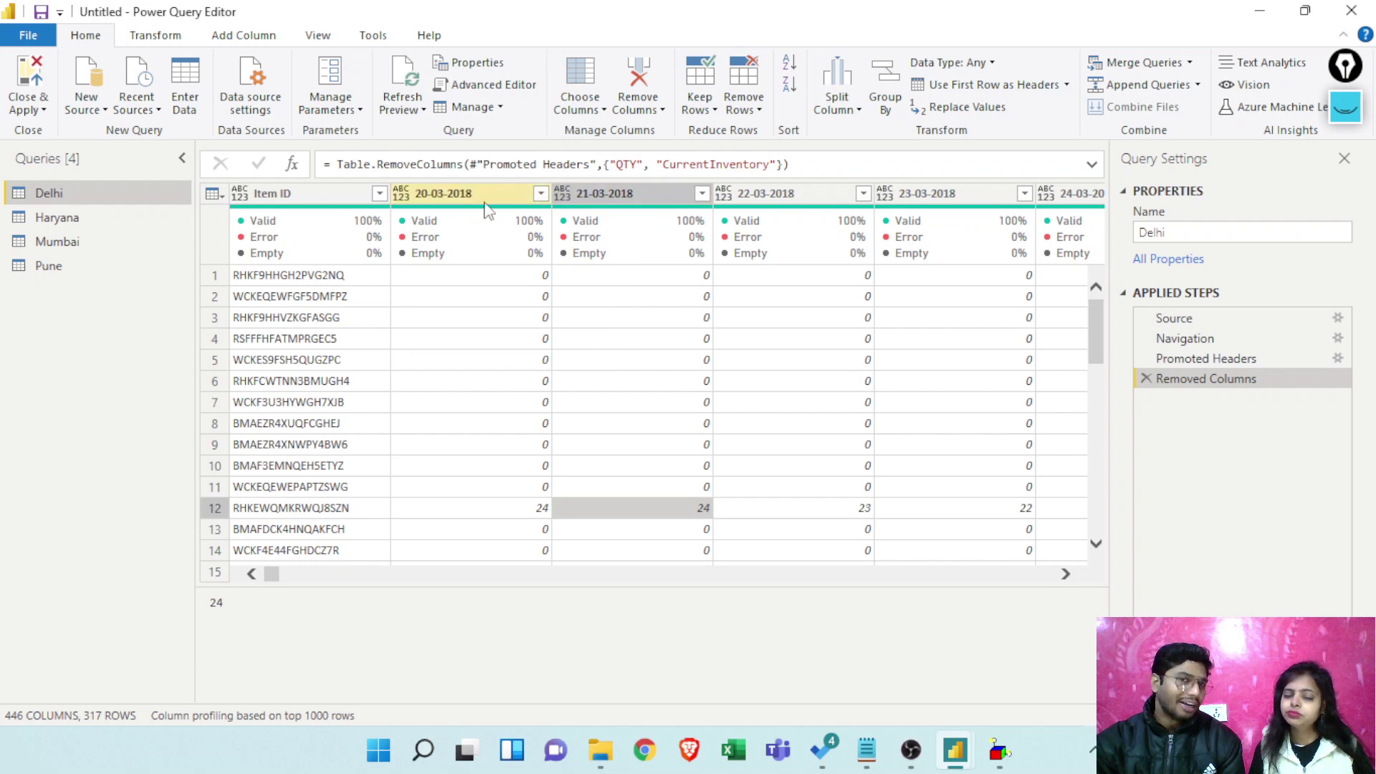
Try to unpivot the Item ID column of the Delhi query and remove the resulting applied step
click(308, 202)
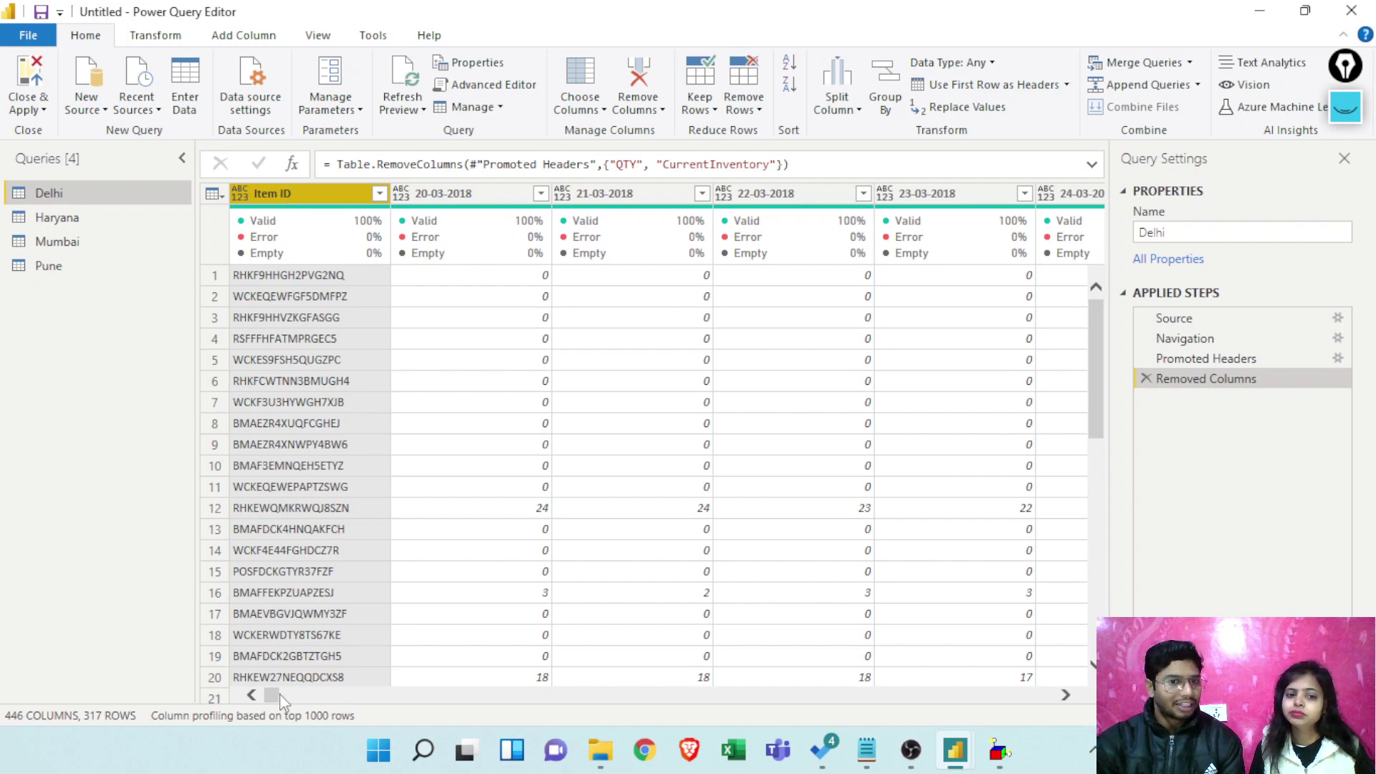
drag(280, 694, 265, 643)
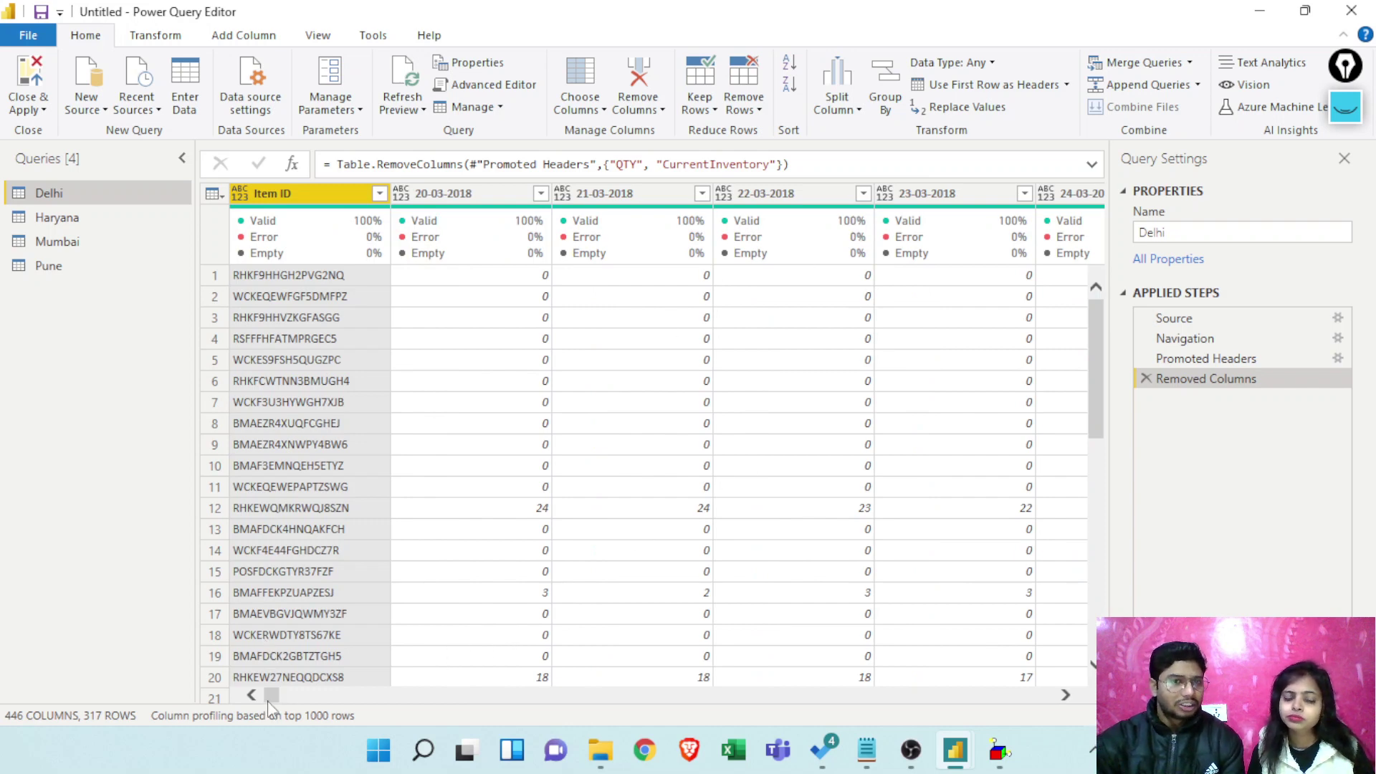
mouse_move(271, 695)
mouse_down()
mouse_move(1021, 694)
mouse_move(271, 695)
mouse_up()
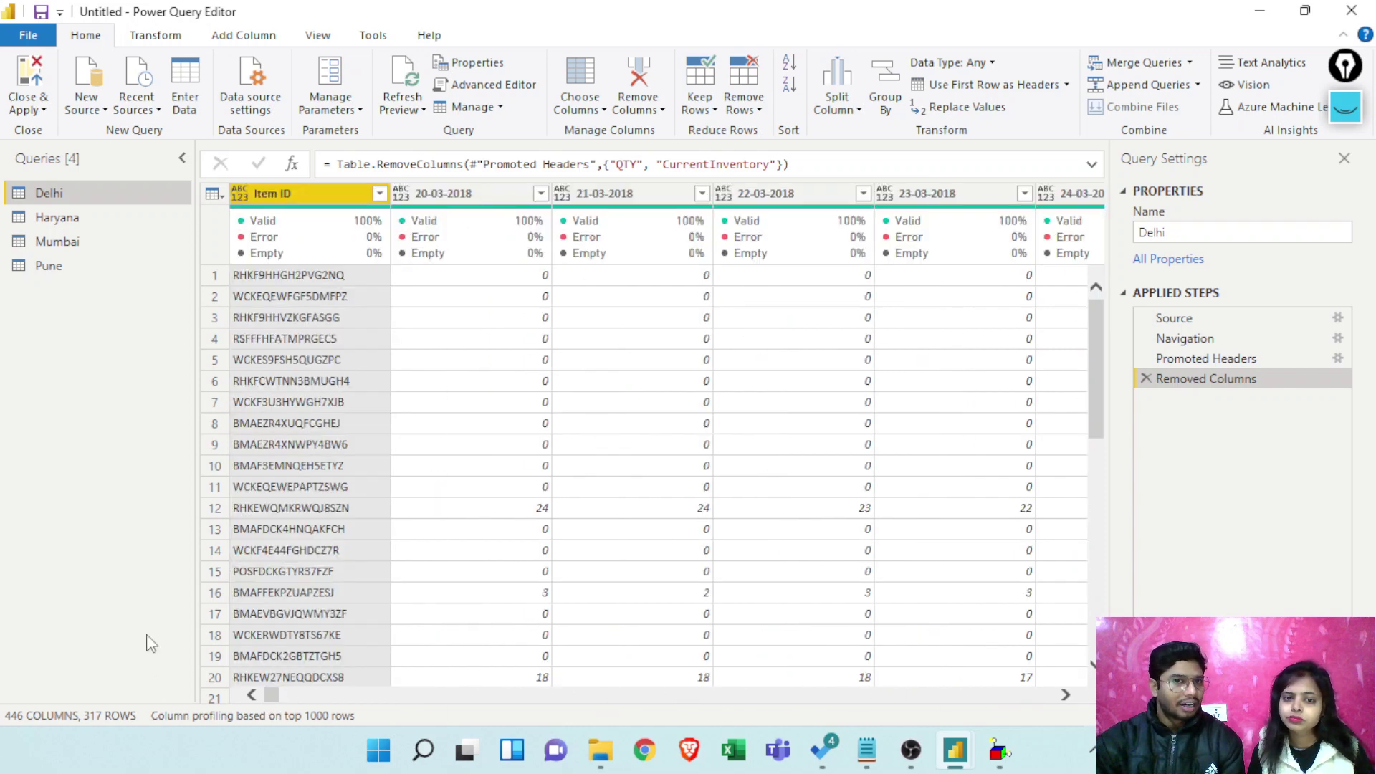
right_click(311, 194)
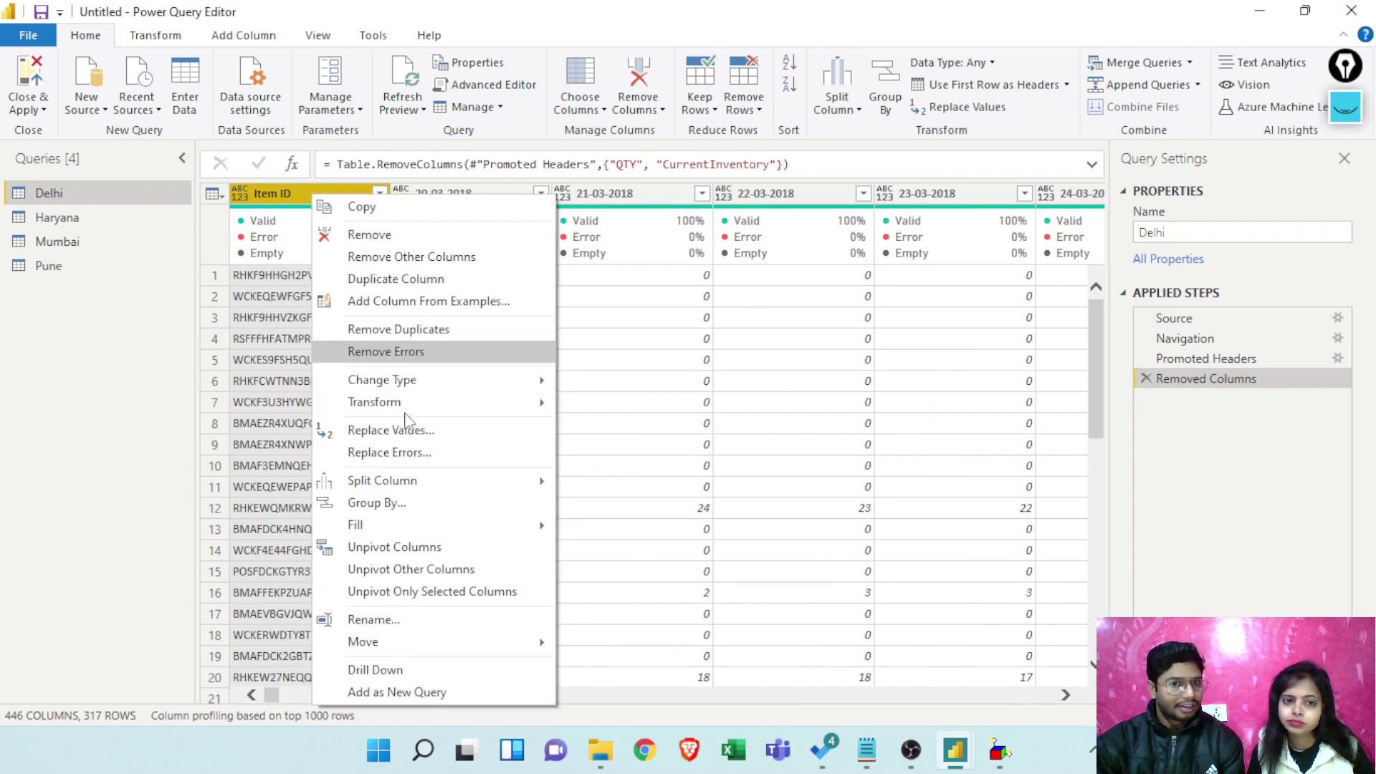
key(Escape)
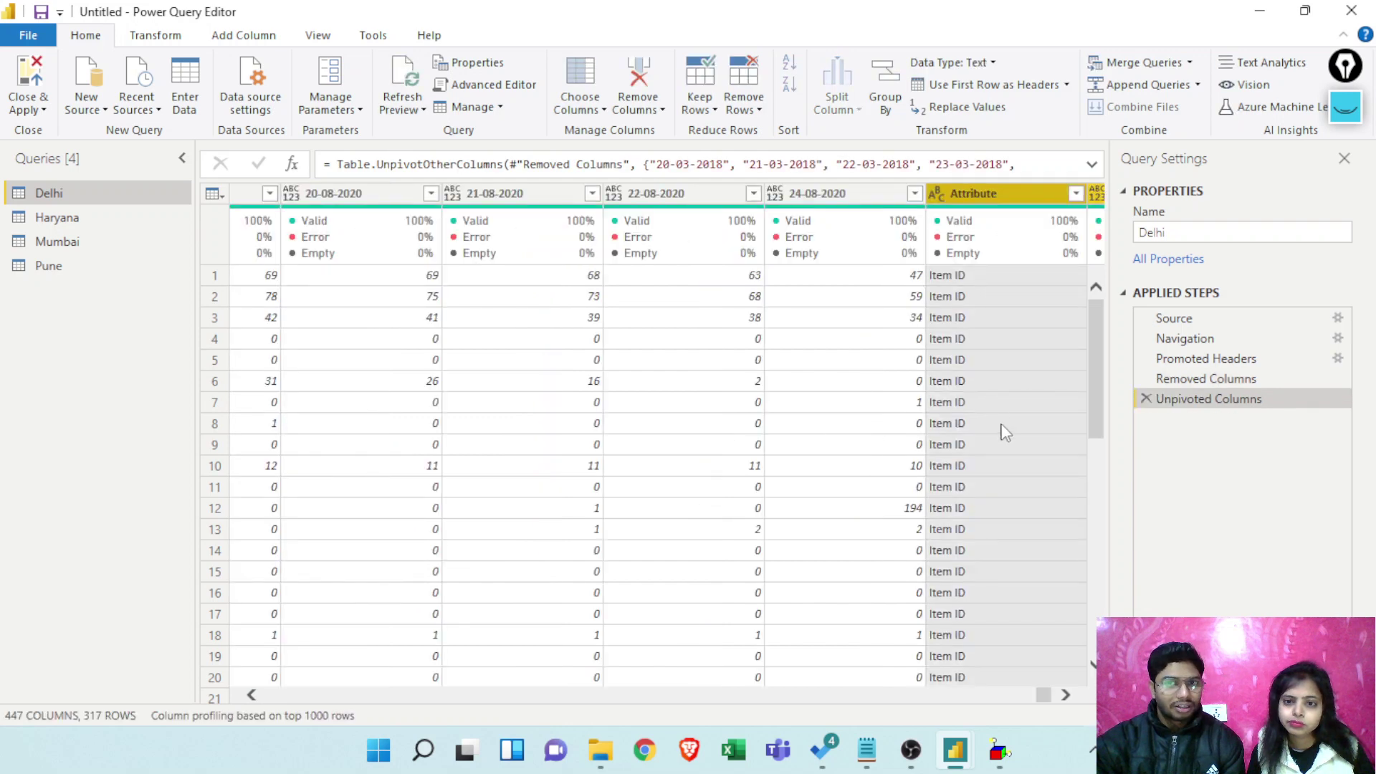
click(1146, 399)
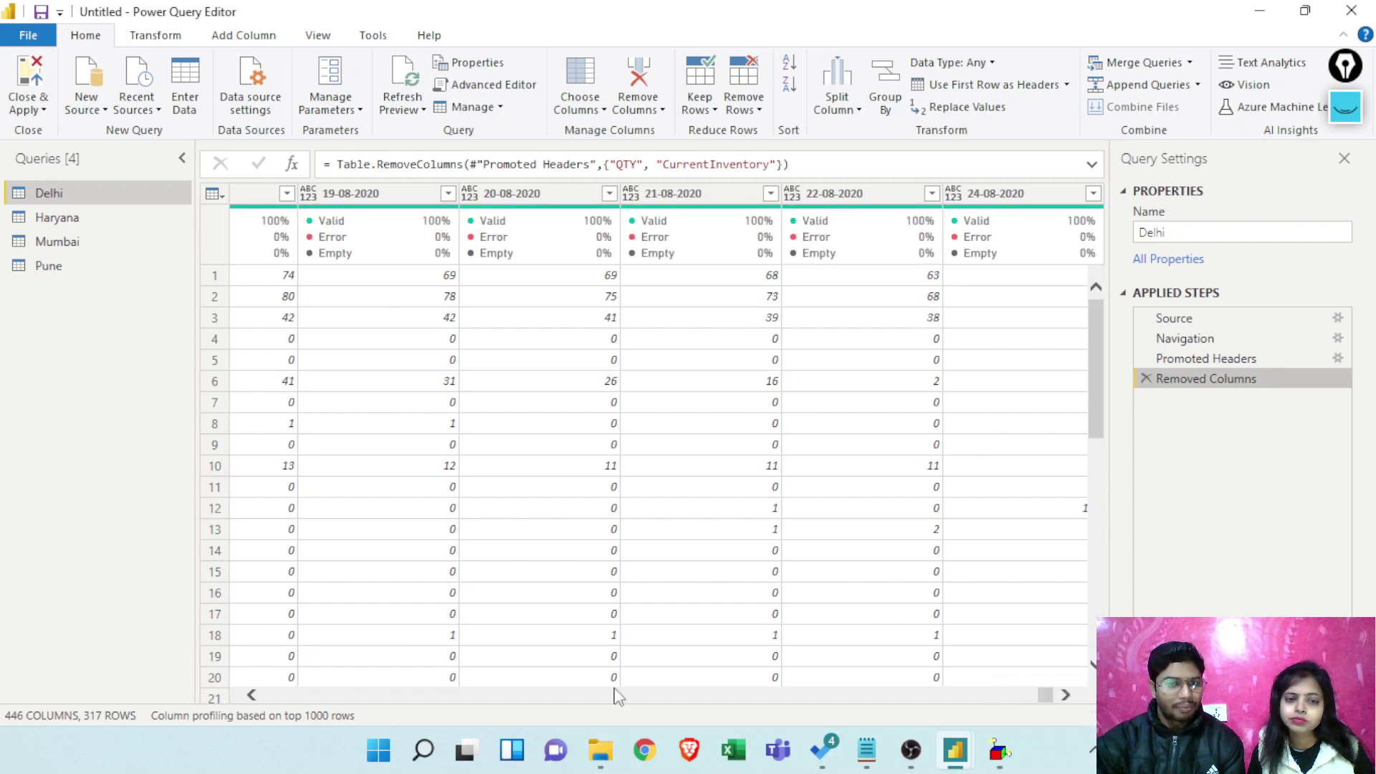
Unpivot all the Delhi query's date columns from 20-03-2018 to 24-08-2020, leaving out Item ID
drag(1039, 692, 206, 715)
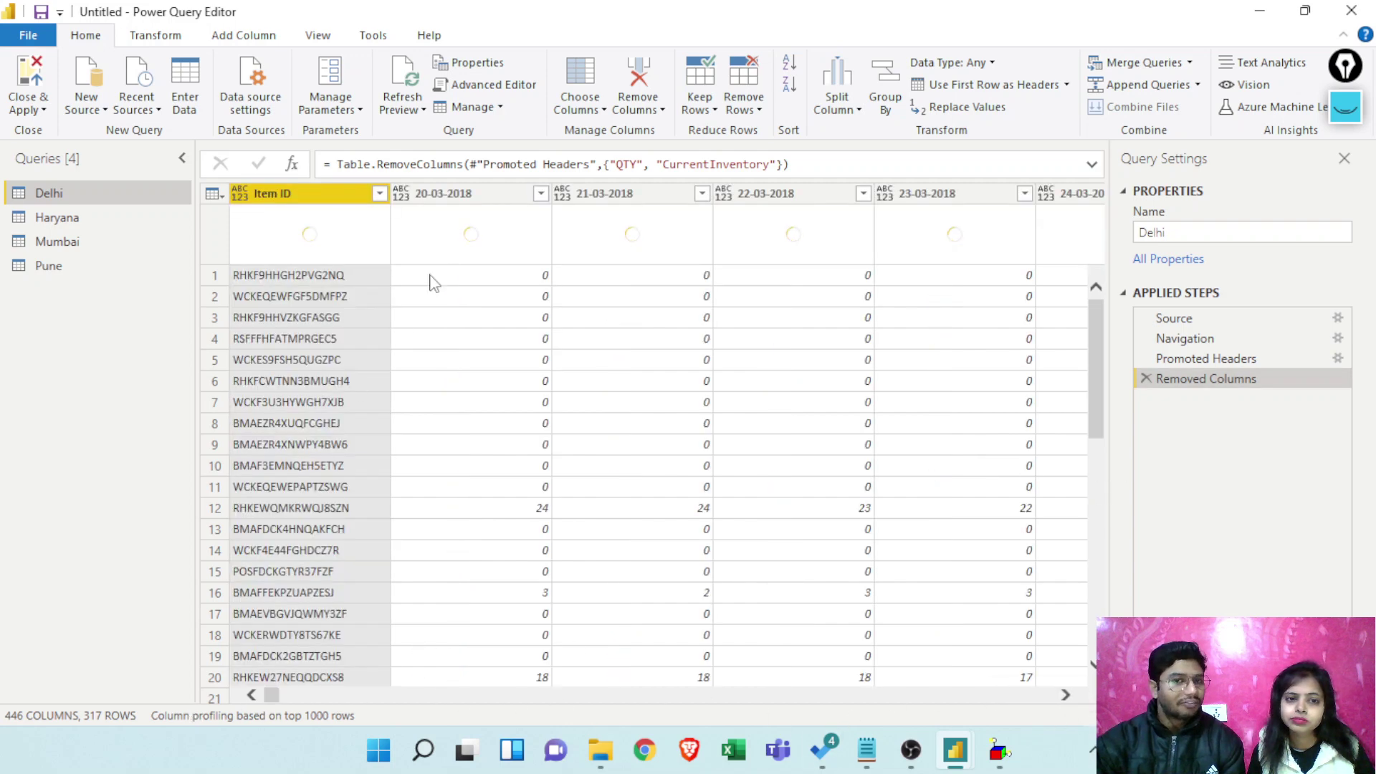
click(508, 205)
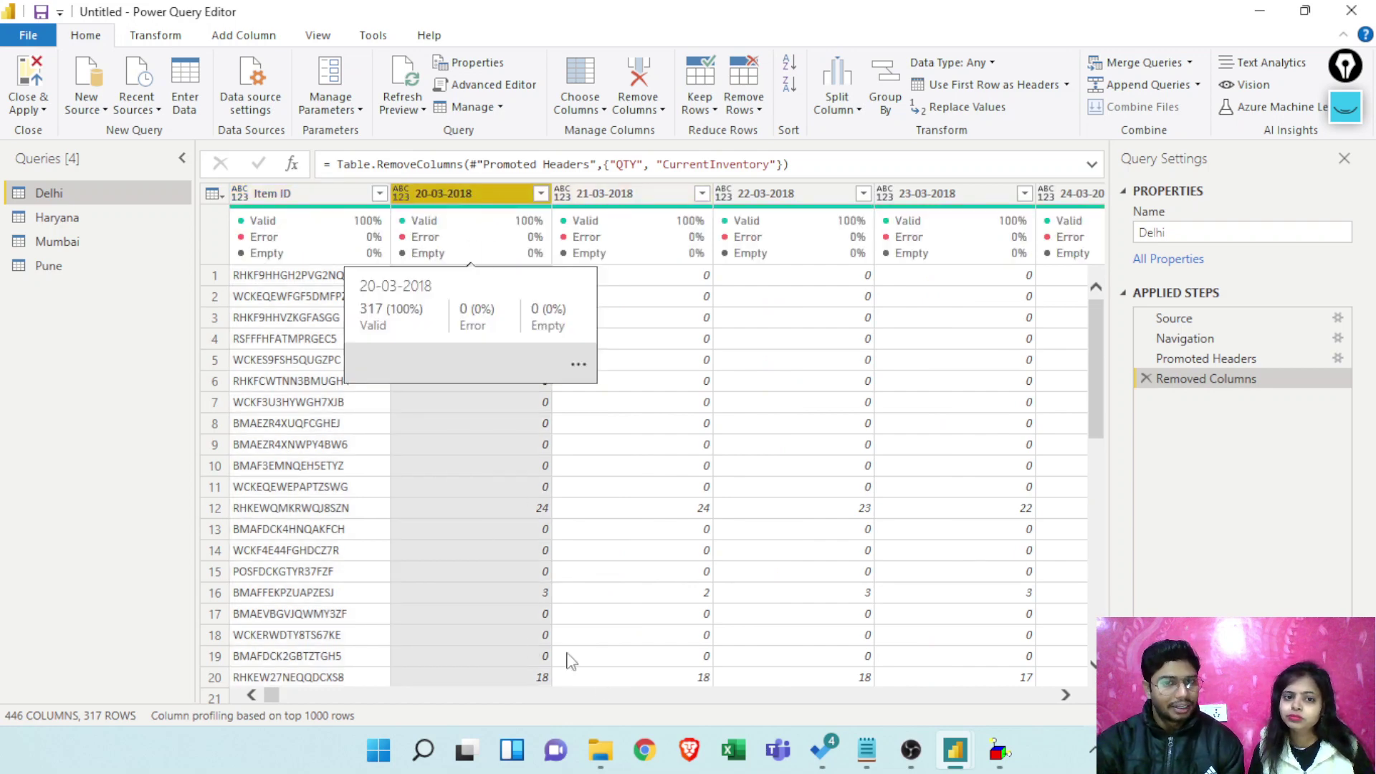
drag(267, 694, 1082, 660)
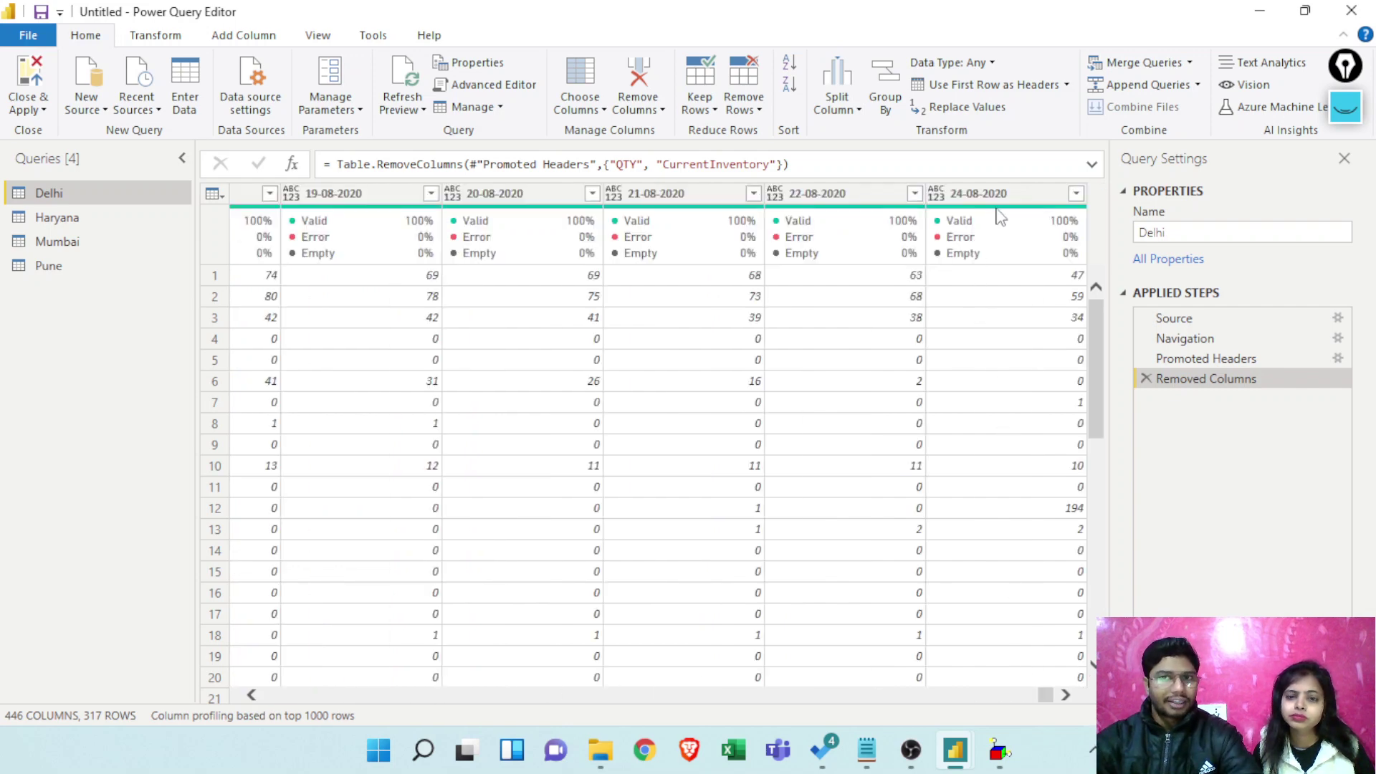
click(1000, 205)
key(ctrl+a)
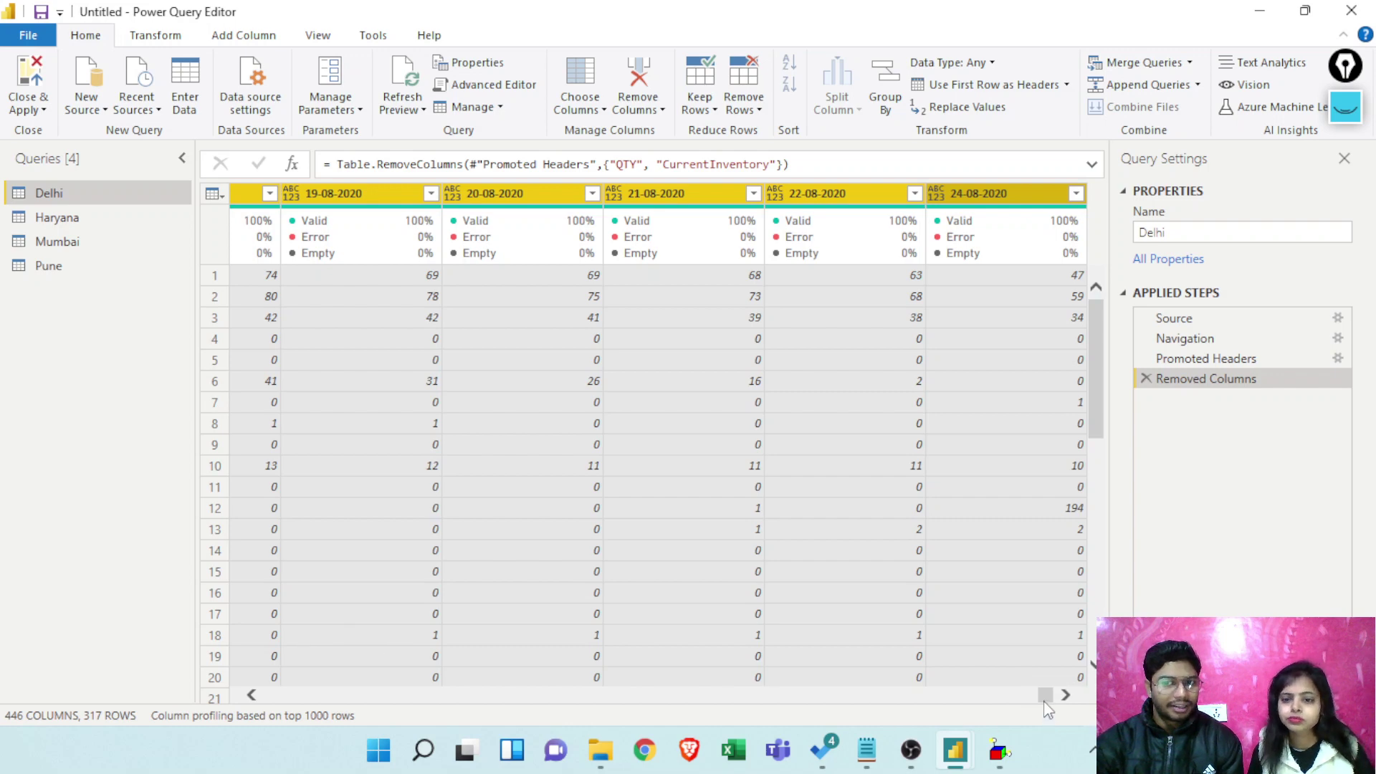
drag(1047, 695, 260, 712)
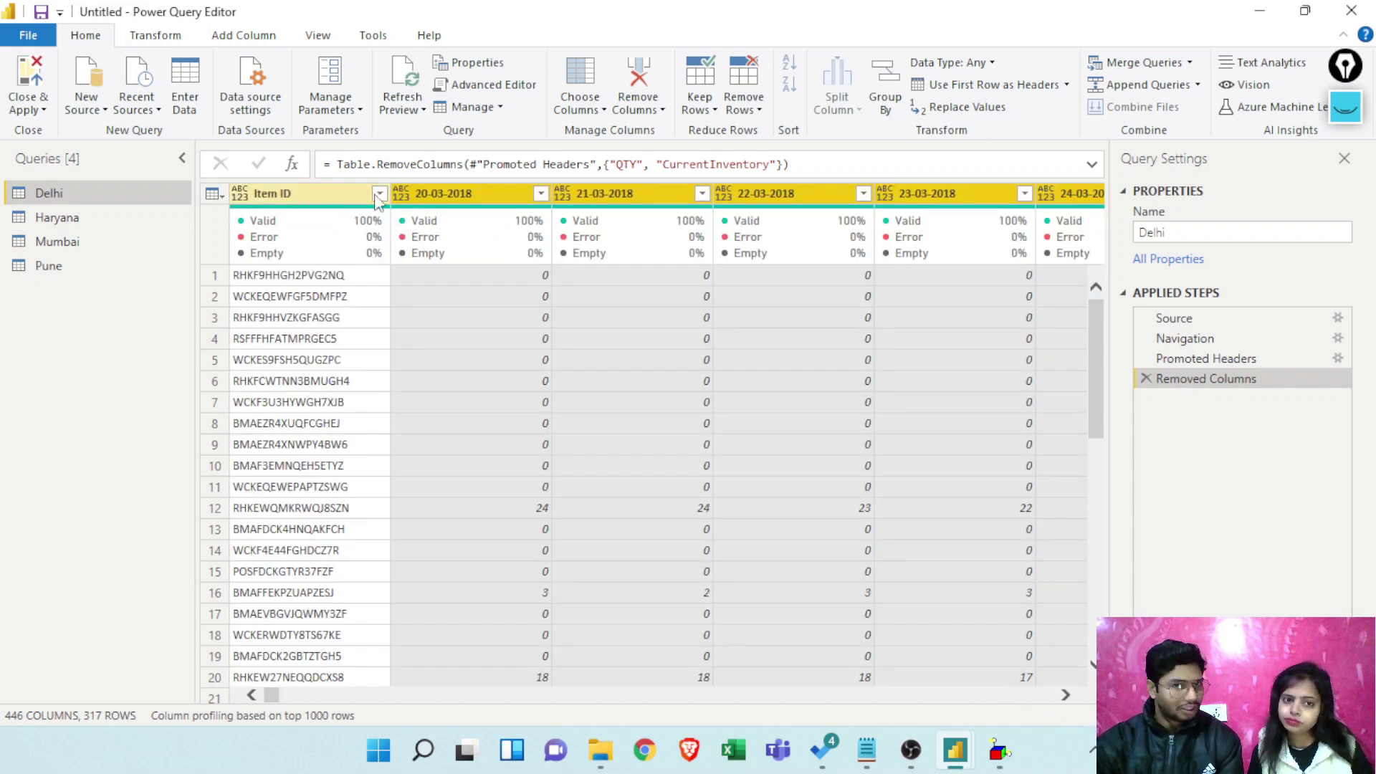
right_click(489, 203)
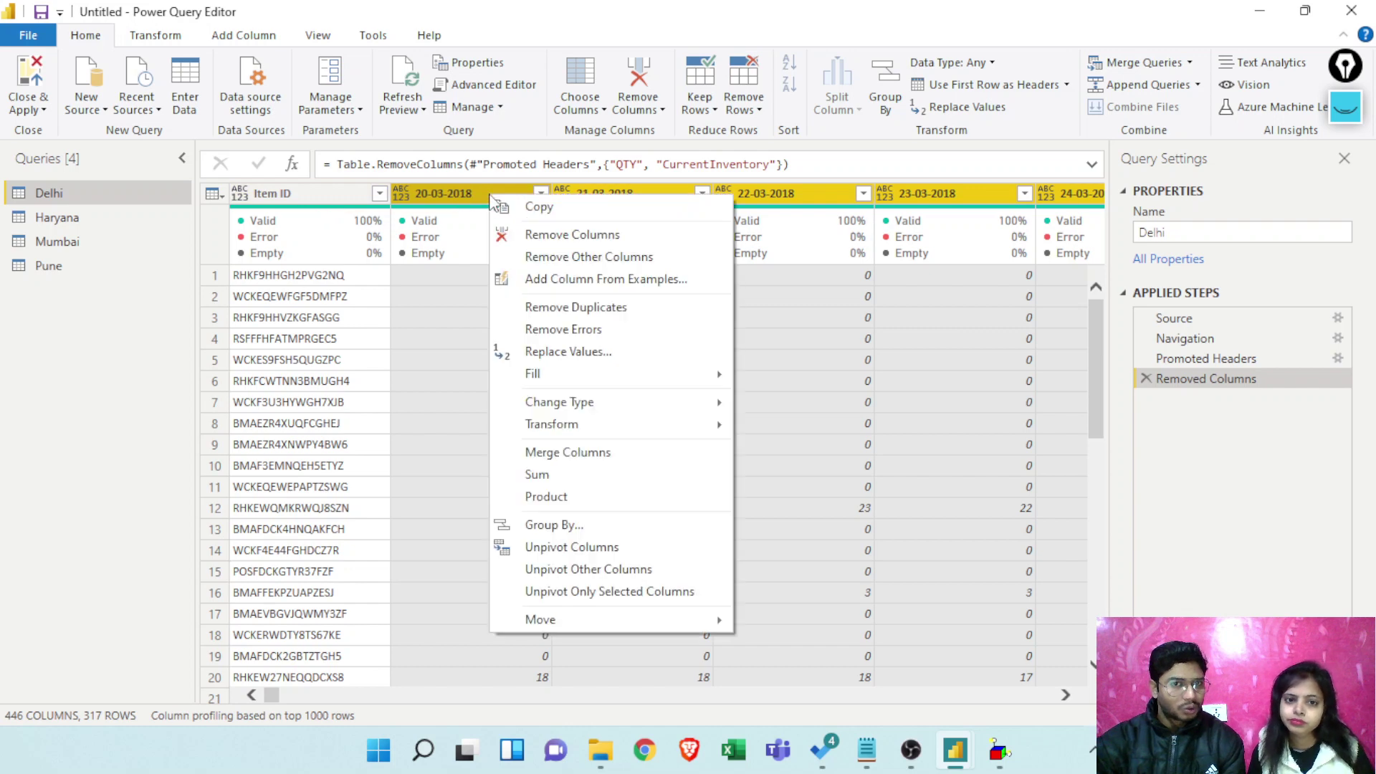
click(601, 549)
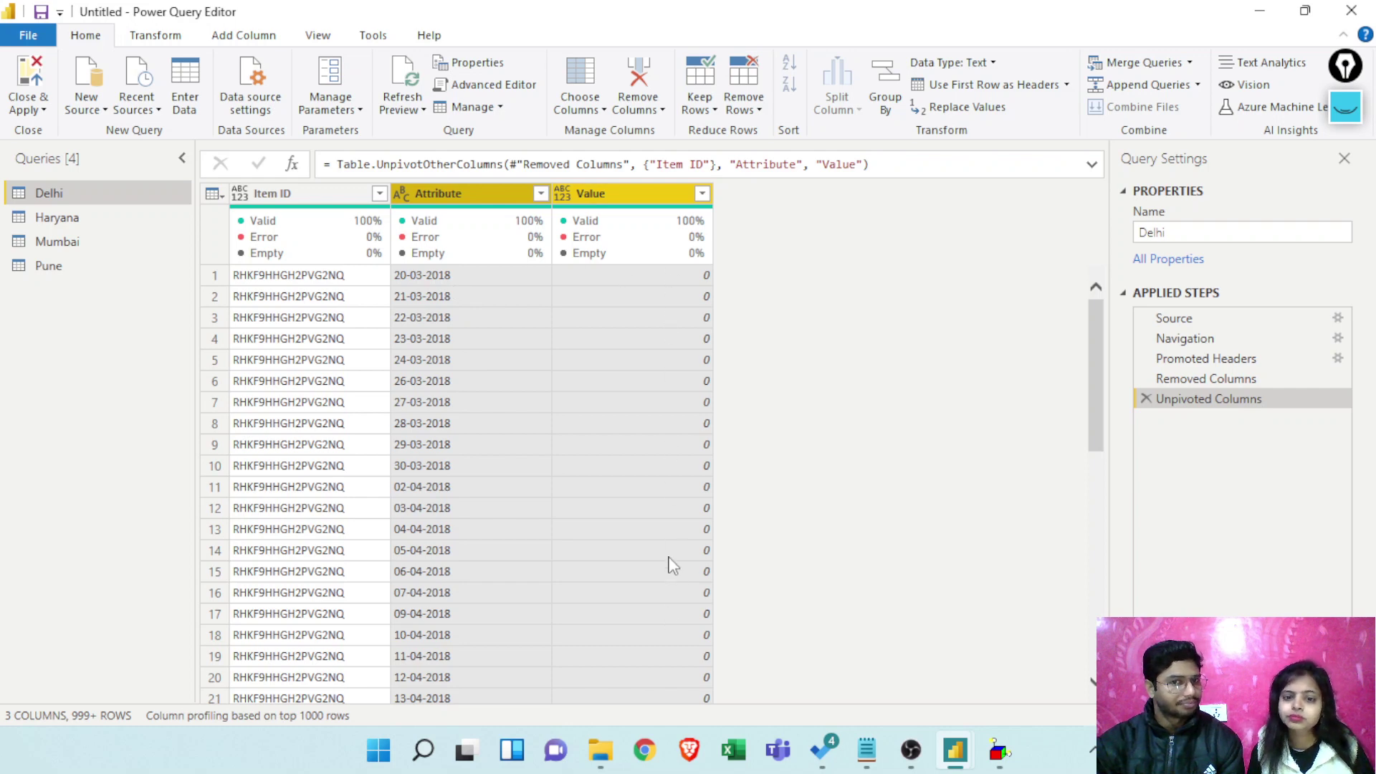
Examine the unpivoted Delhi rows, comparing how the Item ID, Attribute and Value columns relate for each date
scroll(667, 573, down, 20)
scroll(666, 542, down, 20)
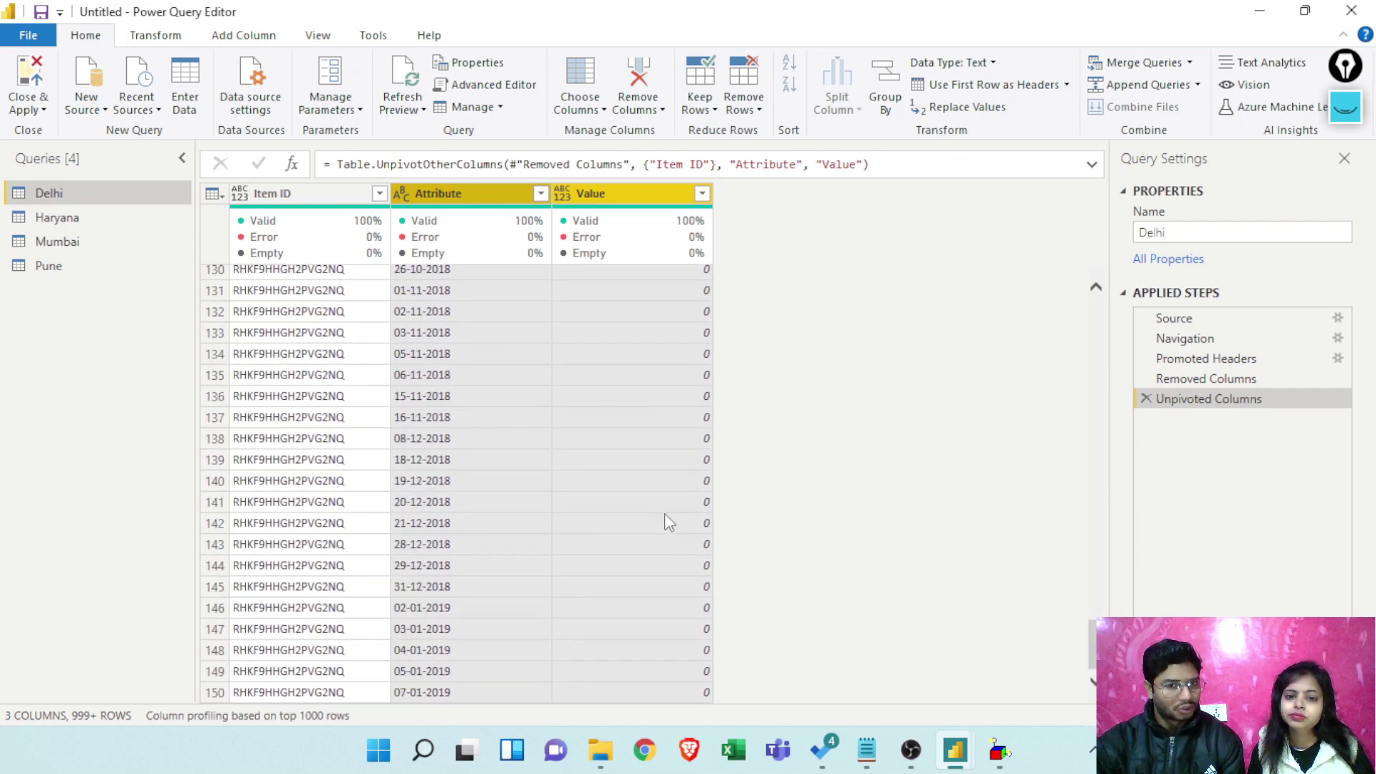
scroll(655, 373, down, 2)
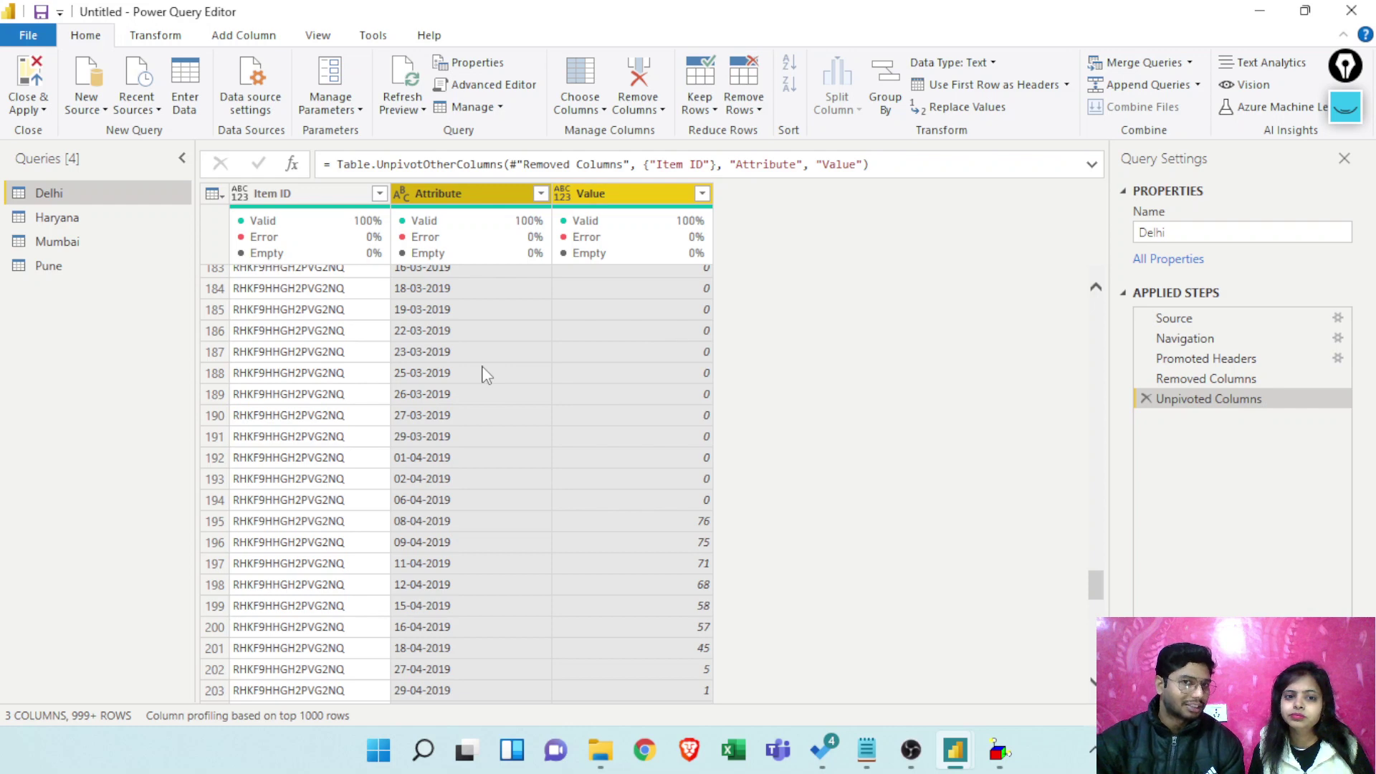
click(483, 194)
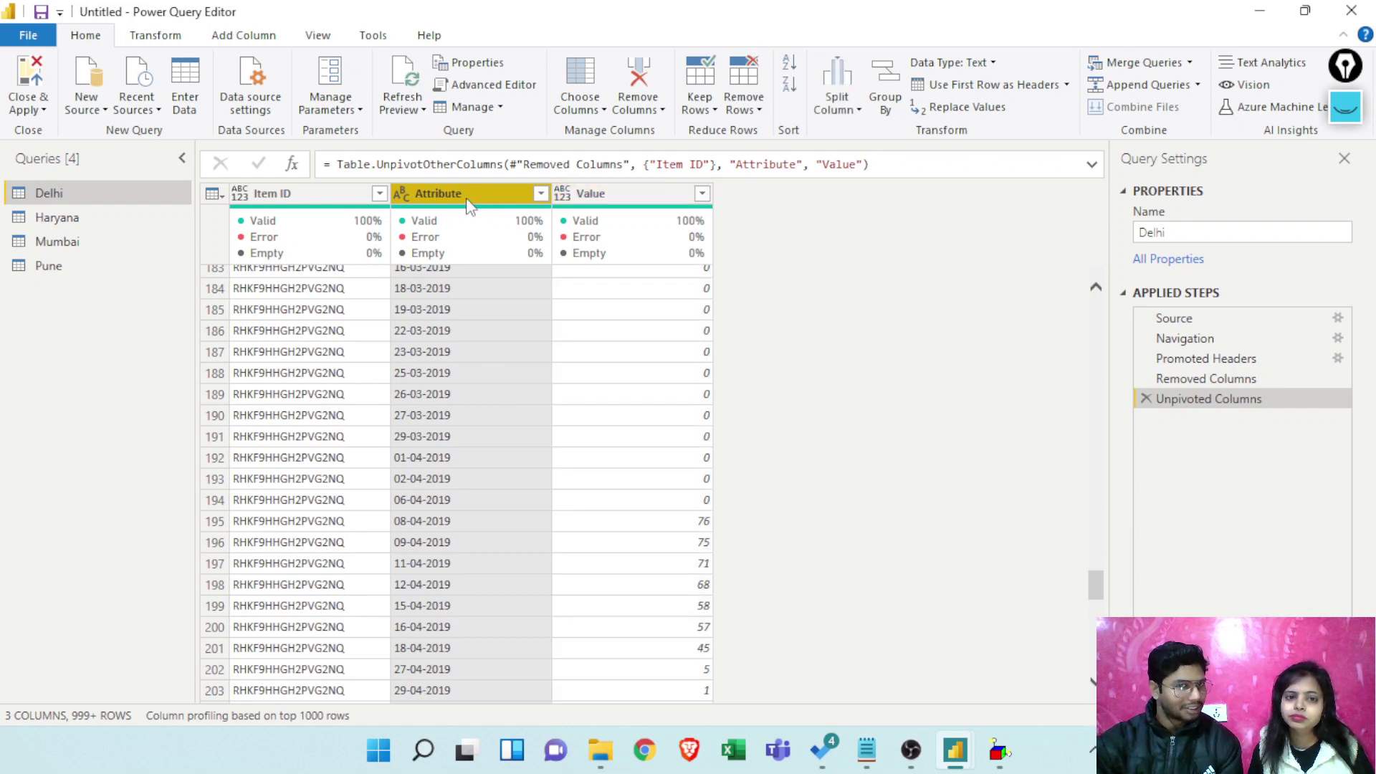
click(337, 192)
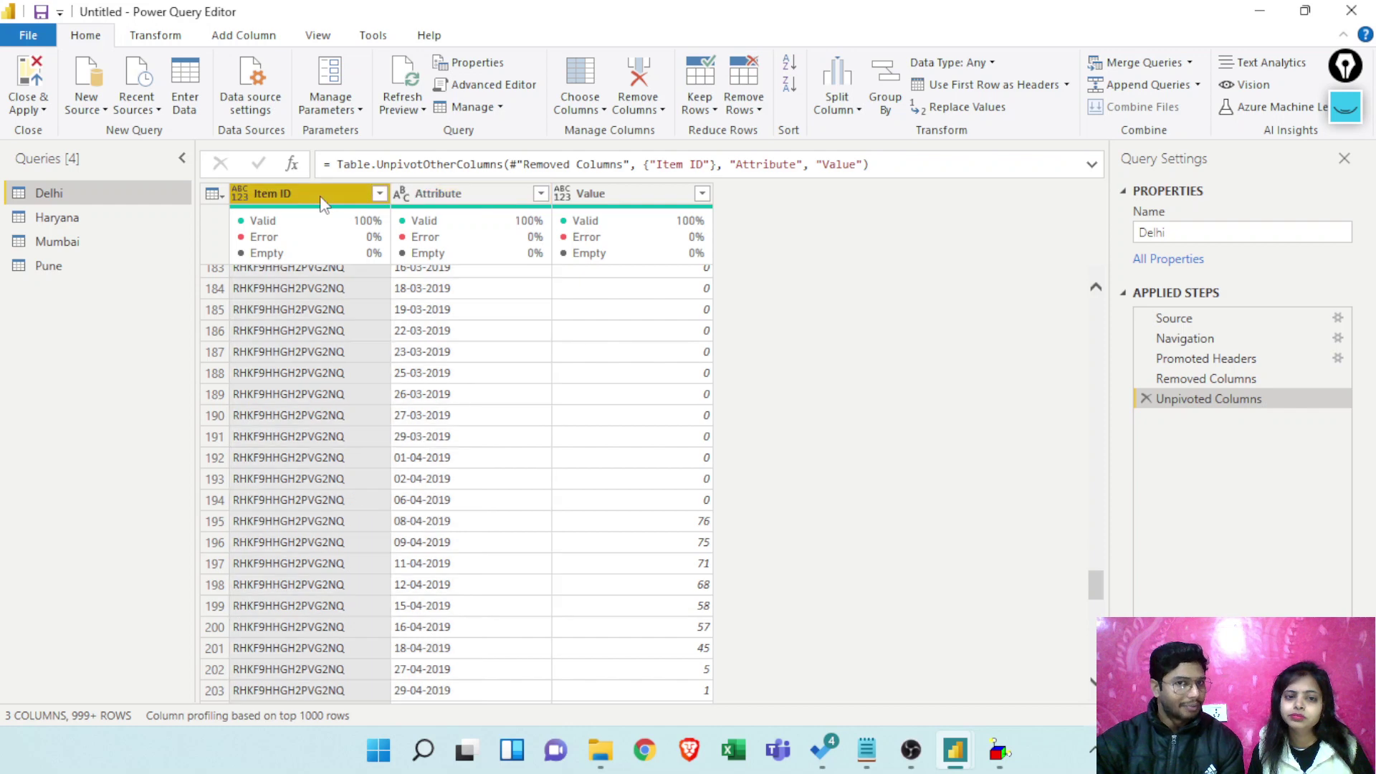
click(614, 209)
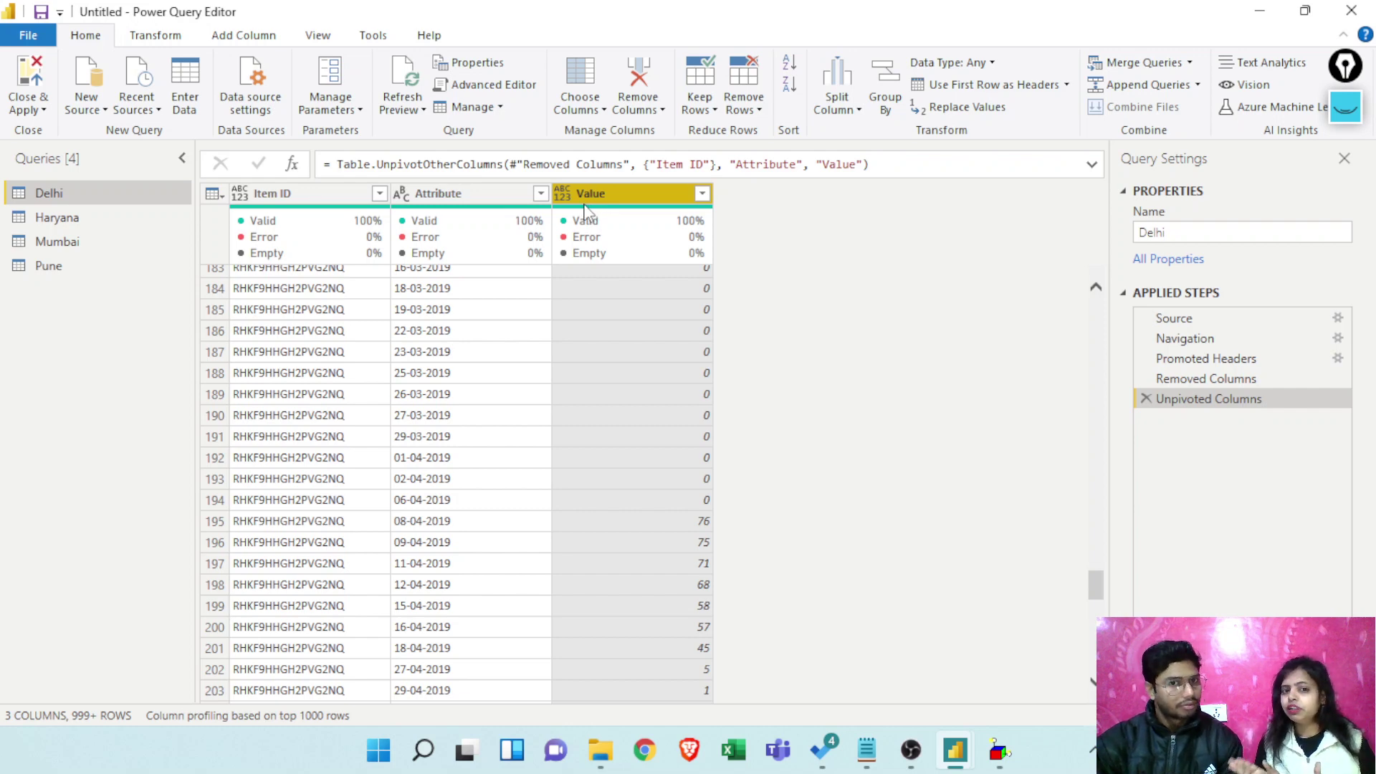
mouse_move(581, 212)
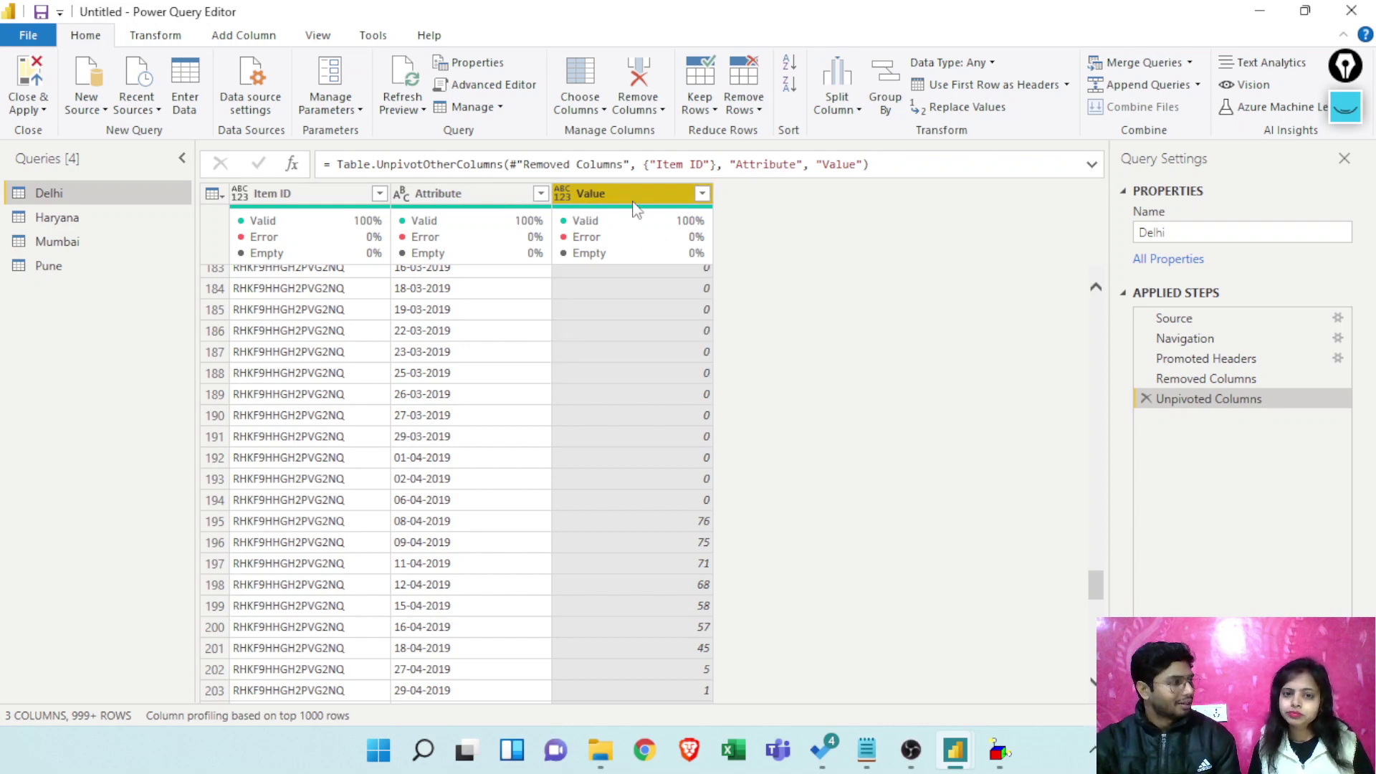
click(482, 194)
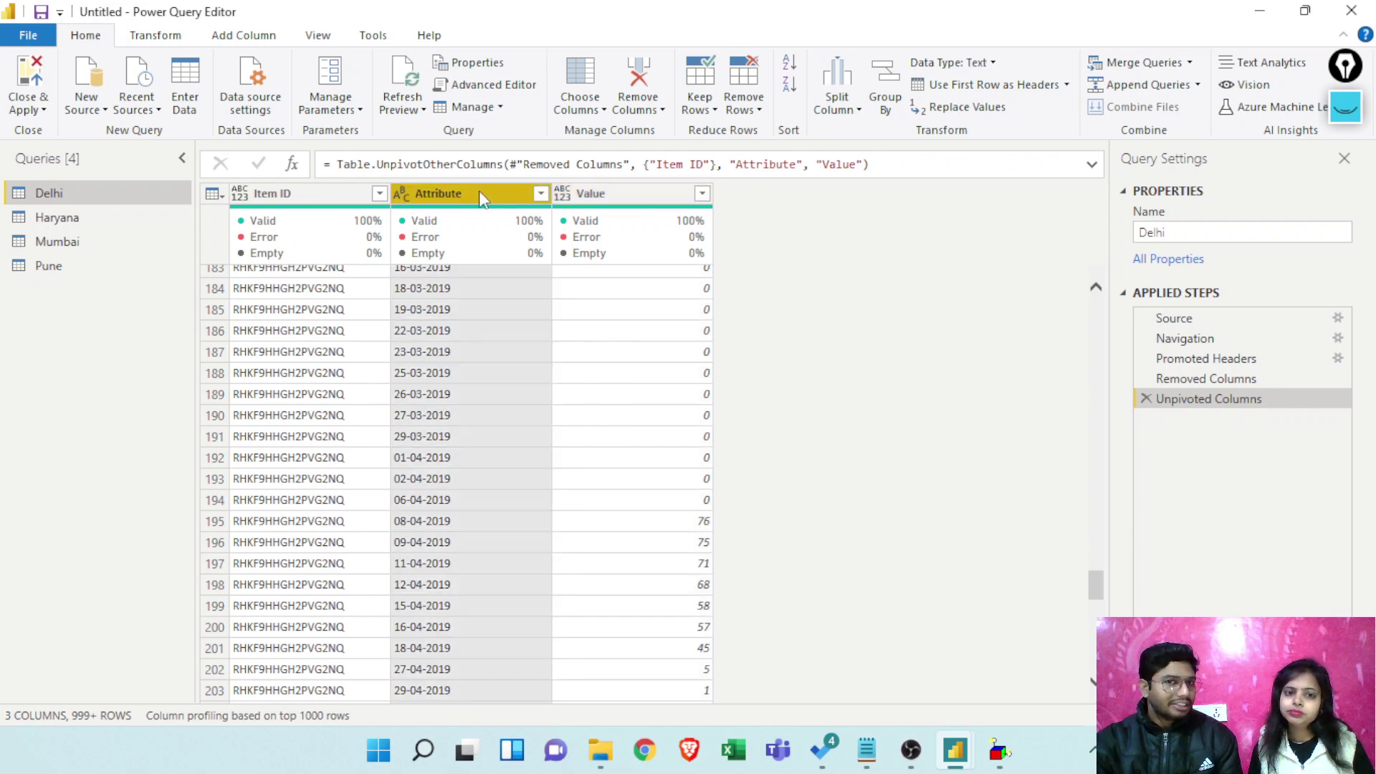
click(323, 195)
click(488, 196)
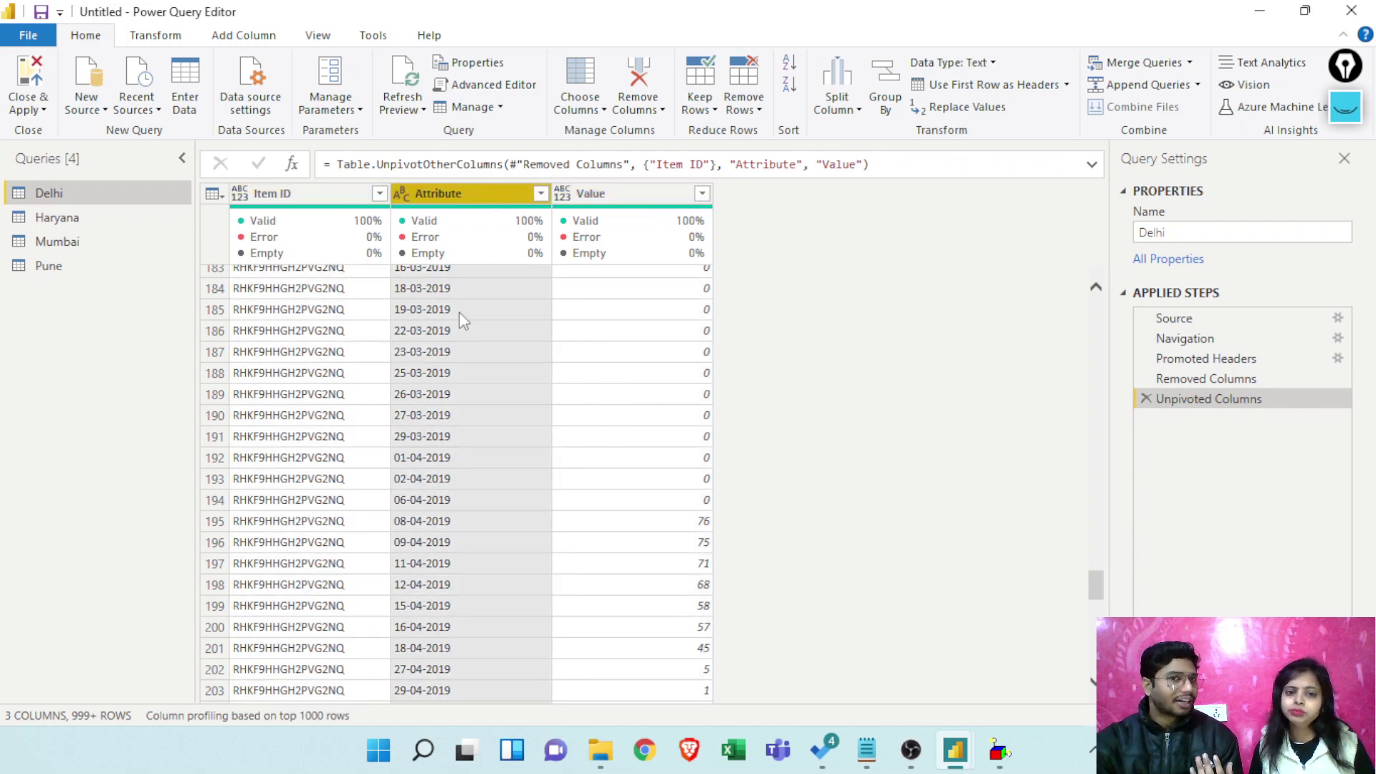
click(354, 310)
click(480, 314)
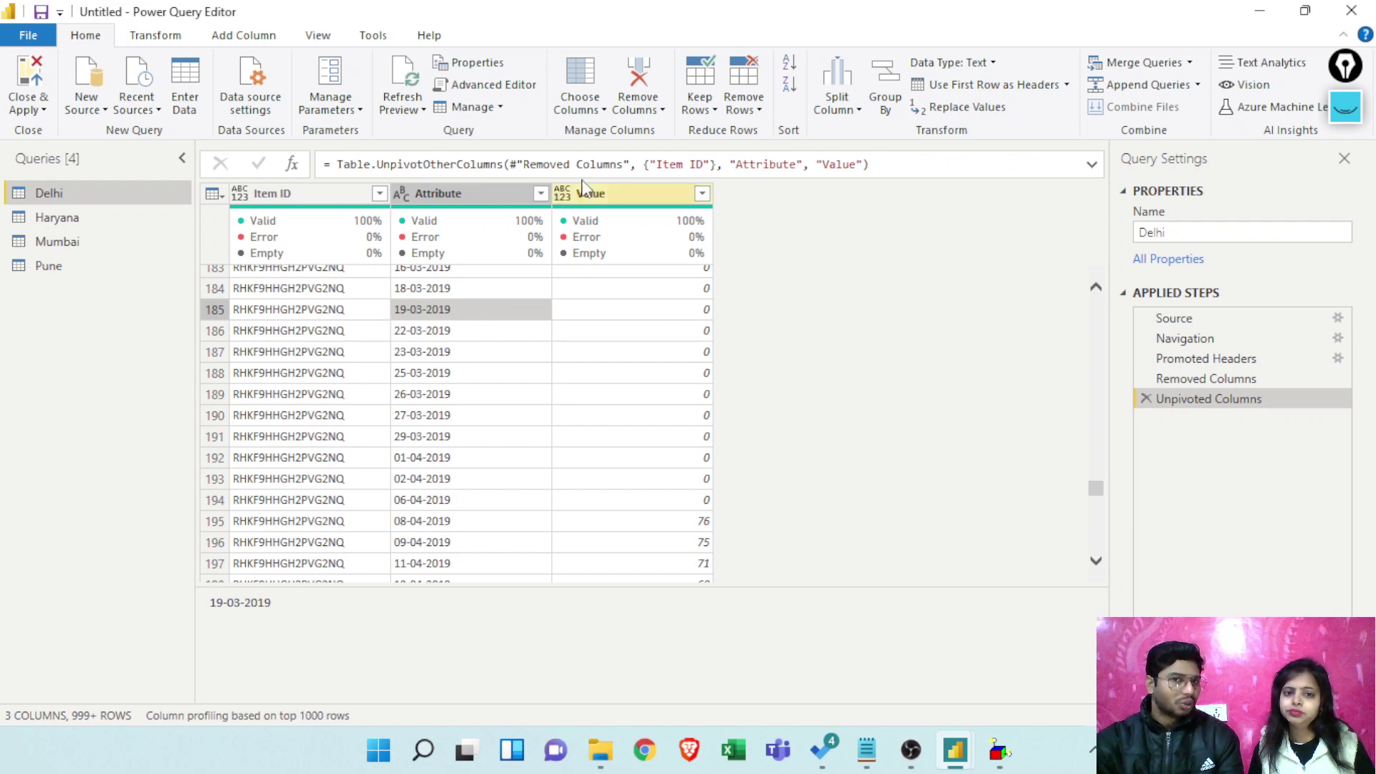
click(430, 195)
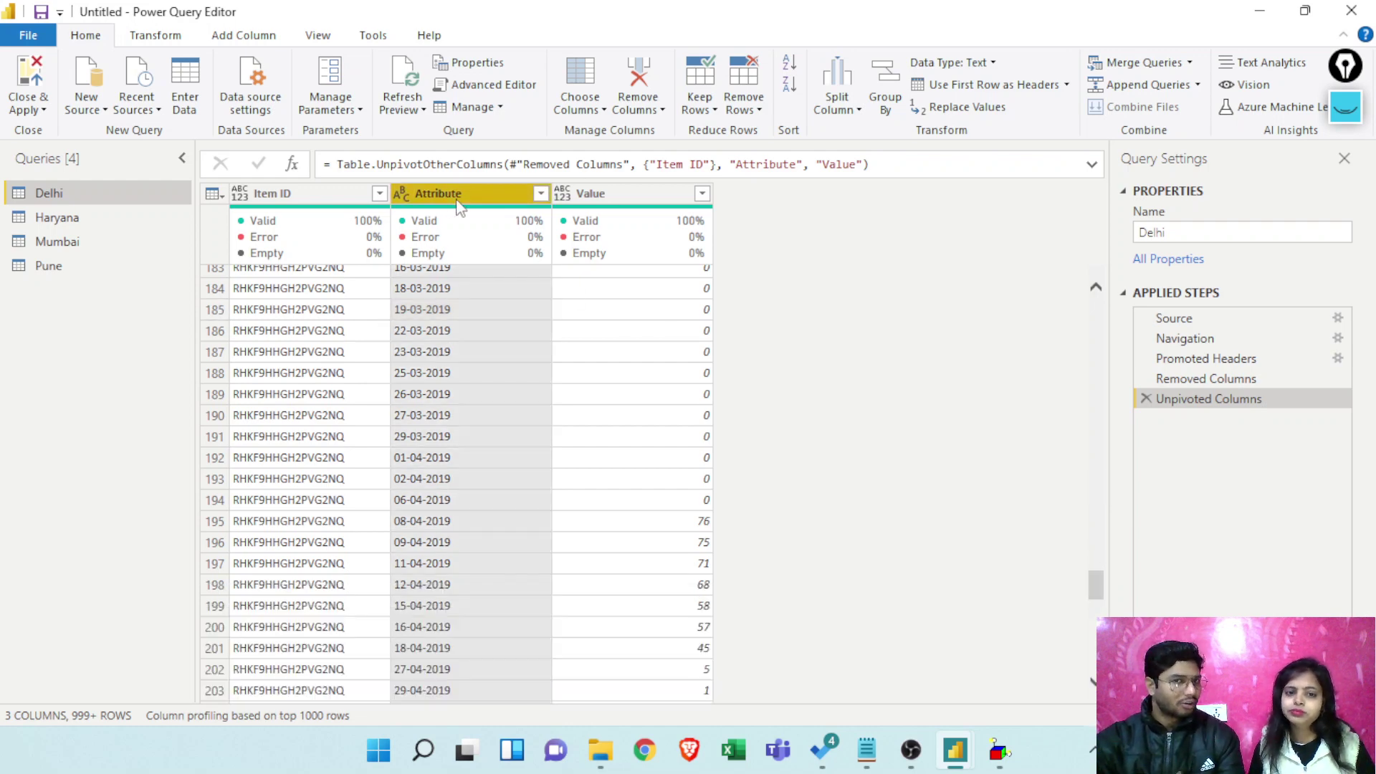
click(563, 194)
click(847, 288)
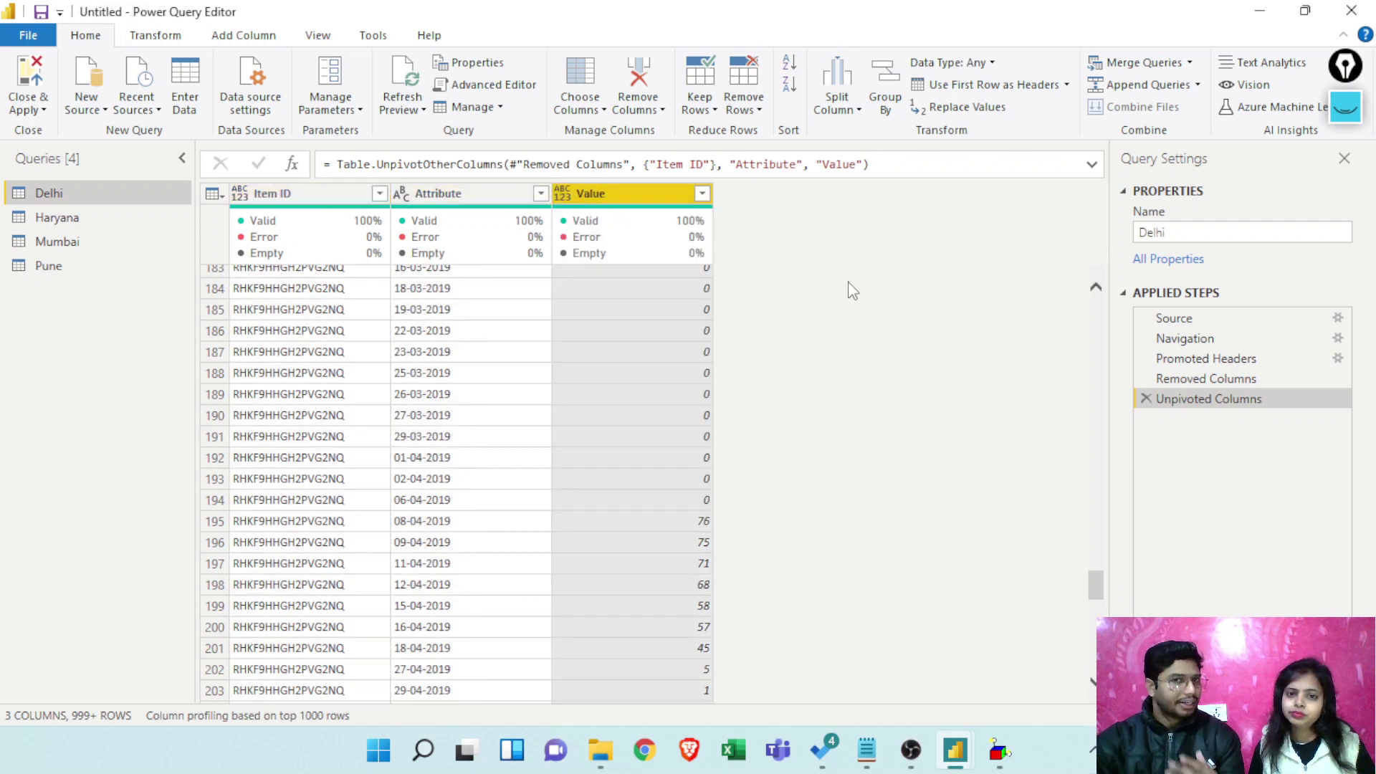
click(337, 356)
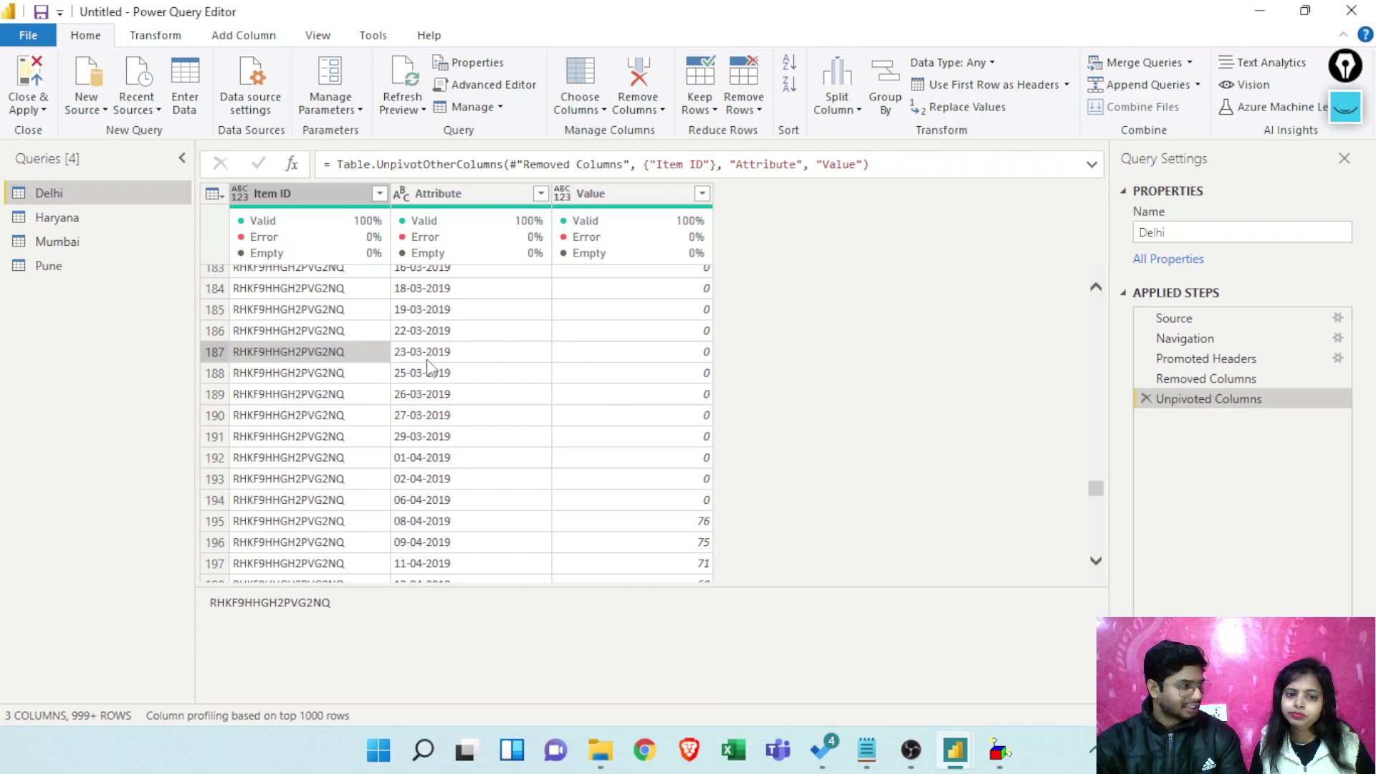
Review the Delhi query's applied steps from Source through Unpivoted Columns to compare the table before and after unpivoting
click(1176, 318)
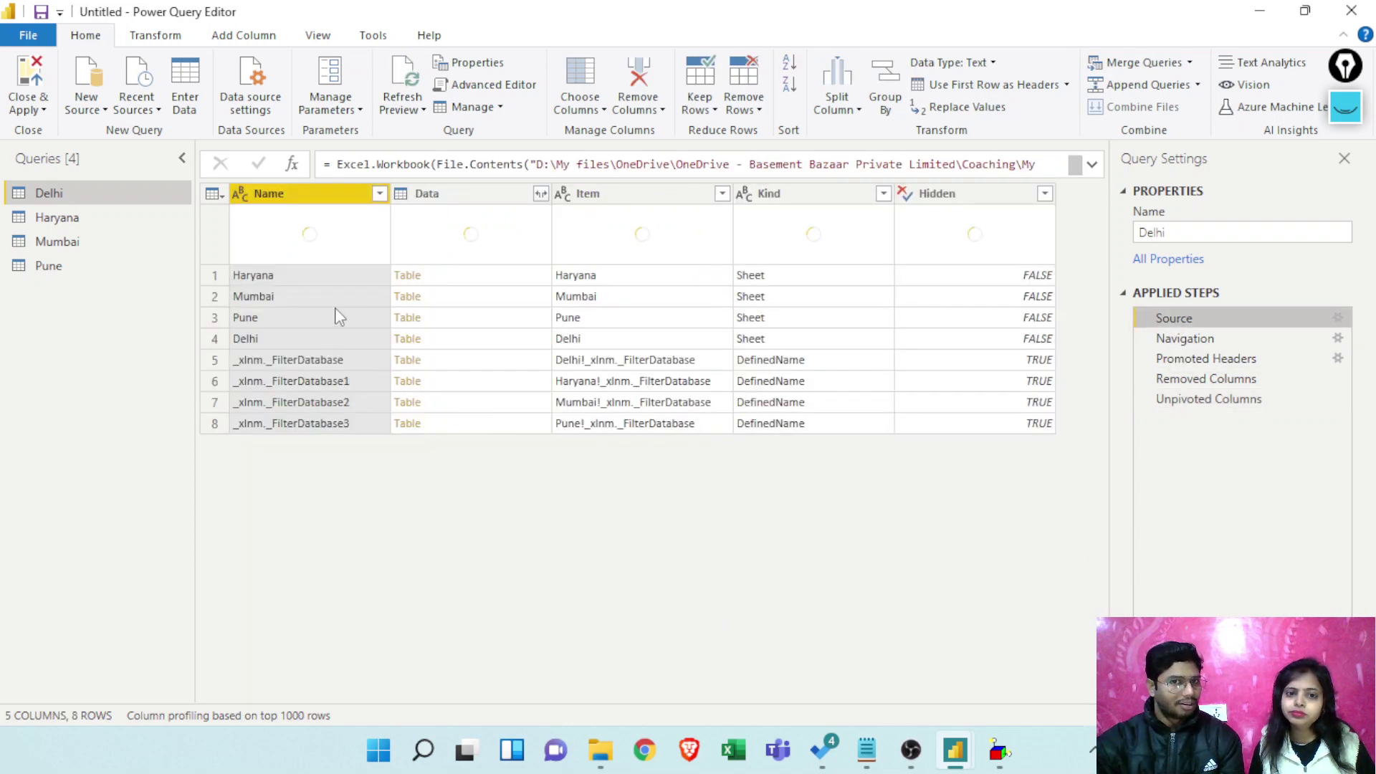
click(1184, 338)
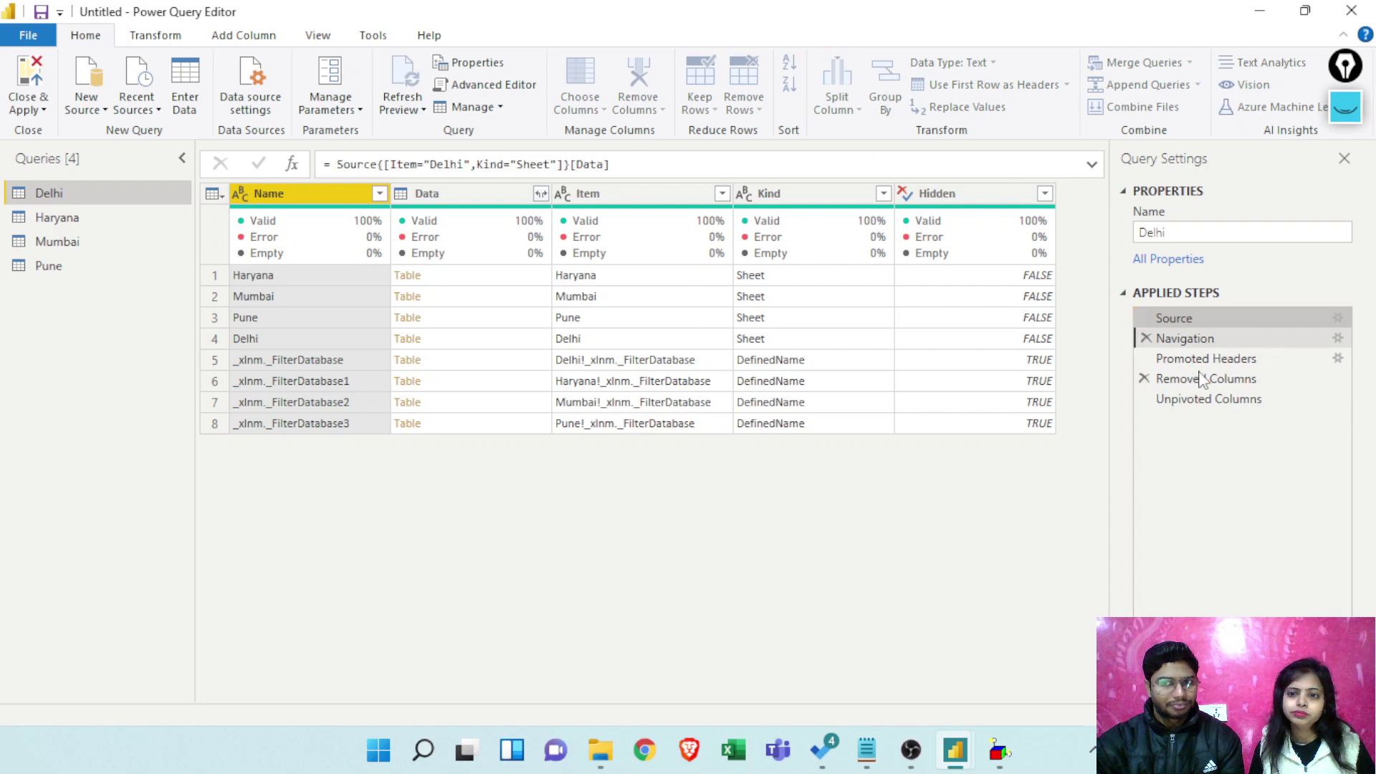
click(1202, 380)
drag(1206, 358, 516, 174)
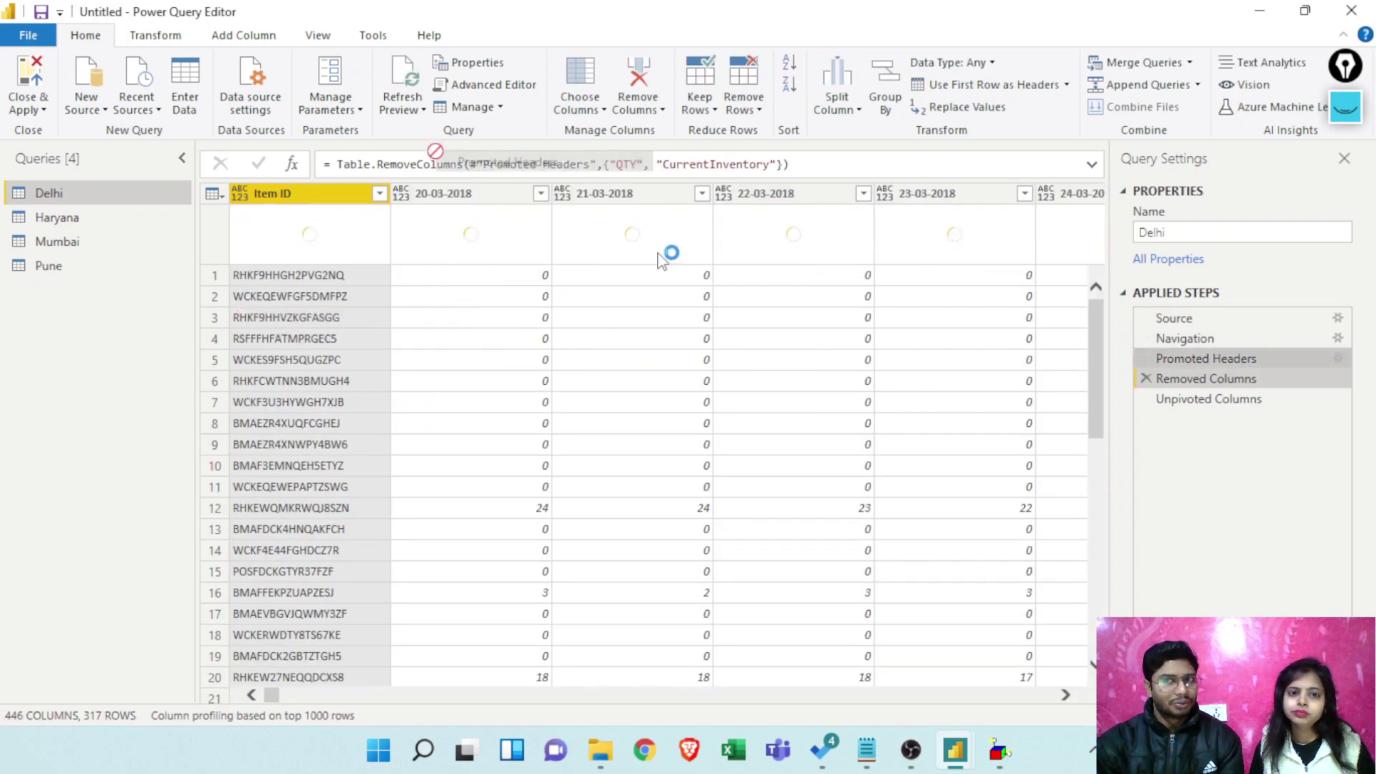
drag(661, 259, 1218, 495)
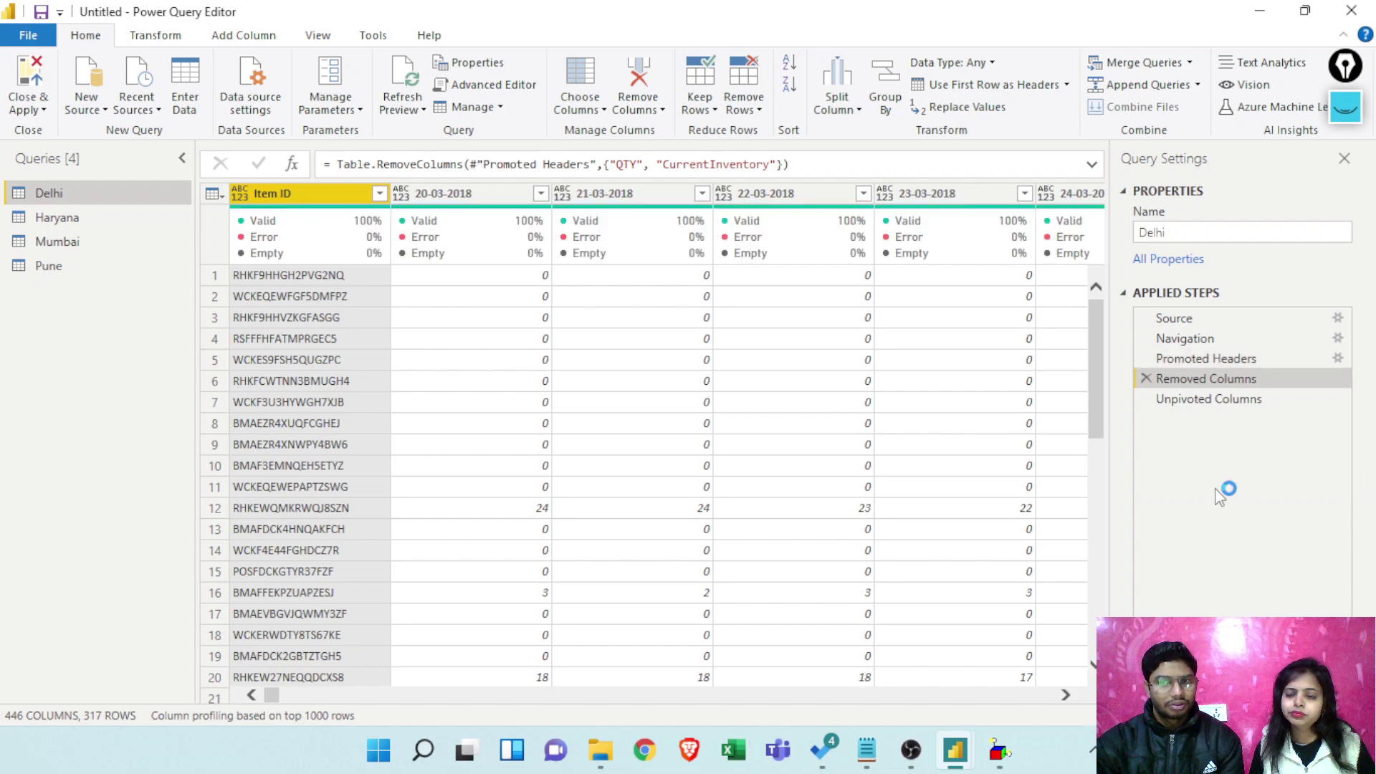
click(1219, 400)
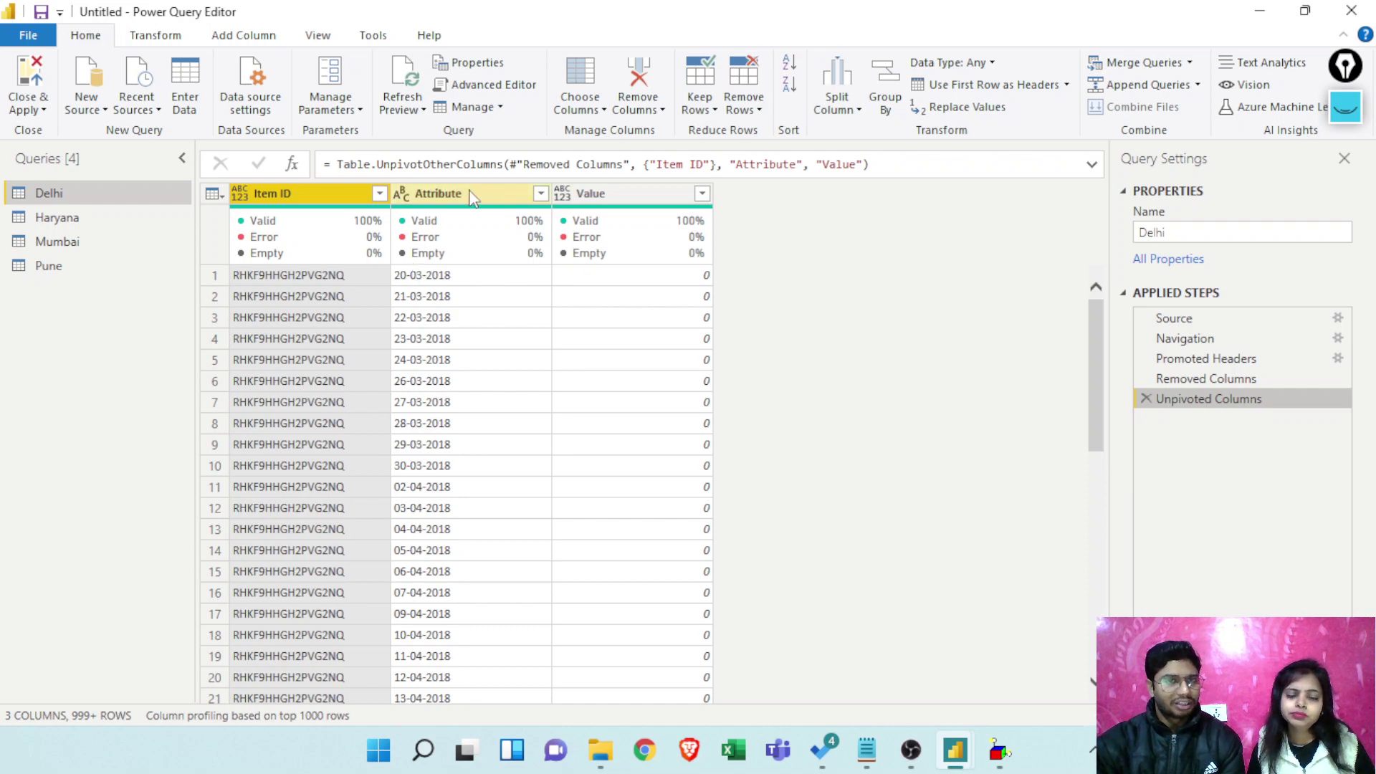
Set the Delhi query's Item ID column to the Text data type and its Attribute column to Date
click(240, 195)
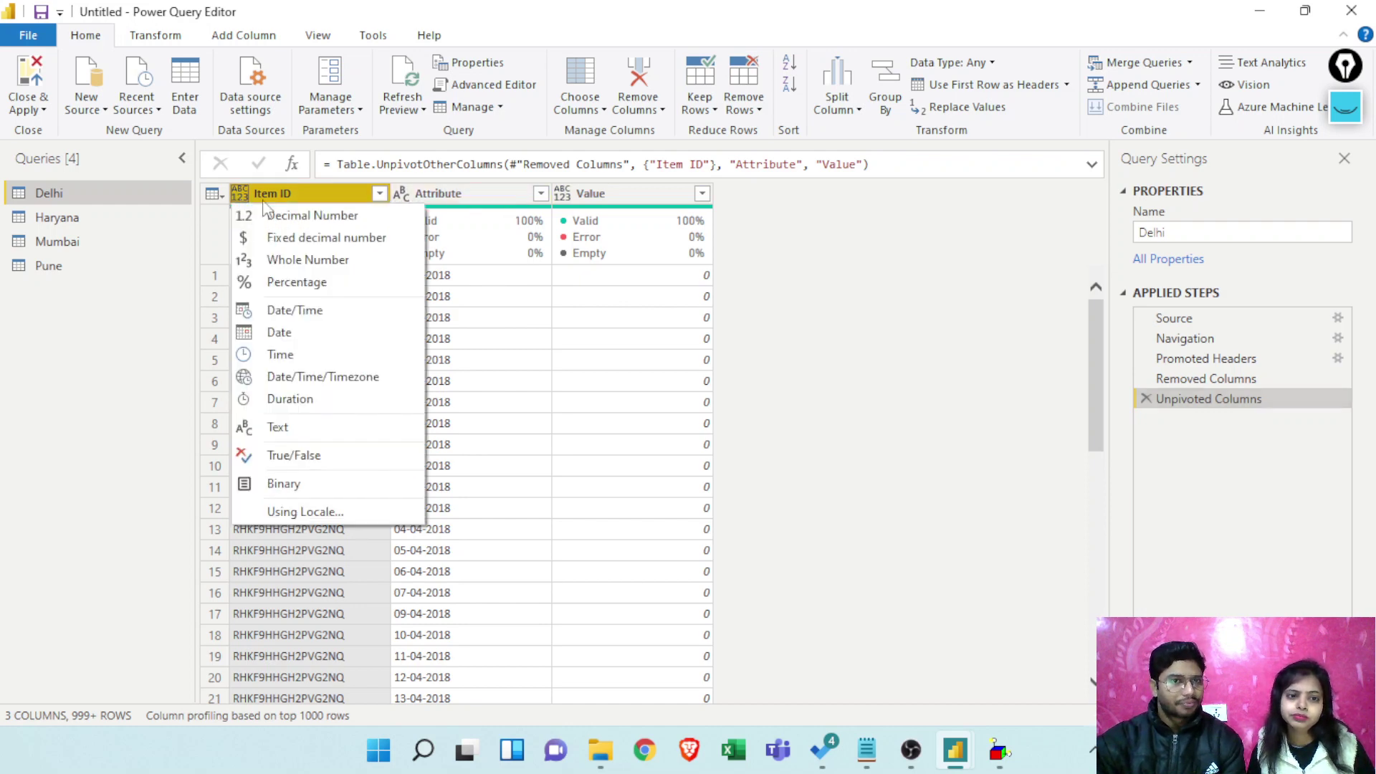
click(277, 428)
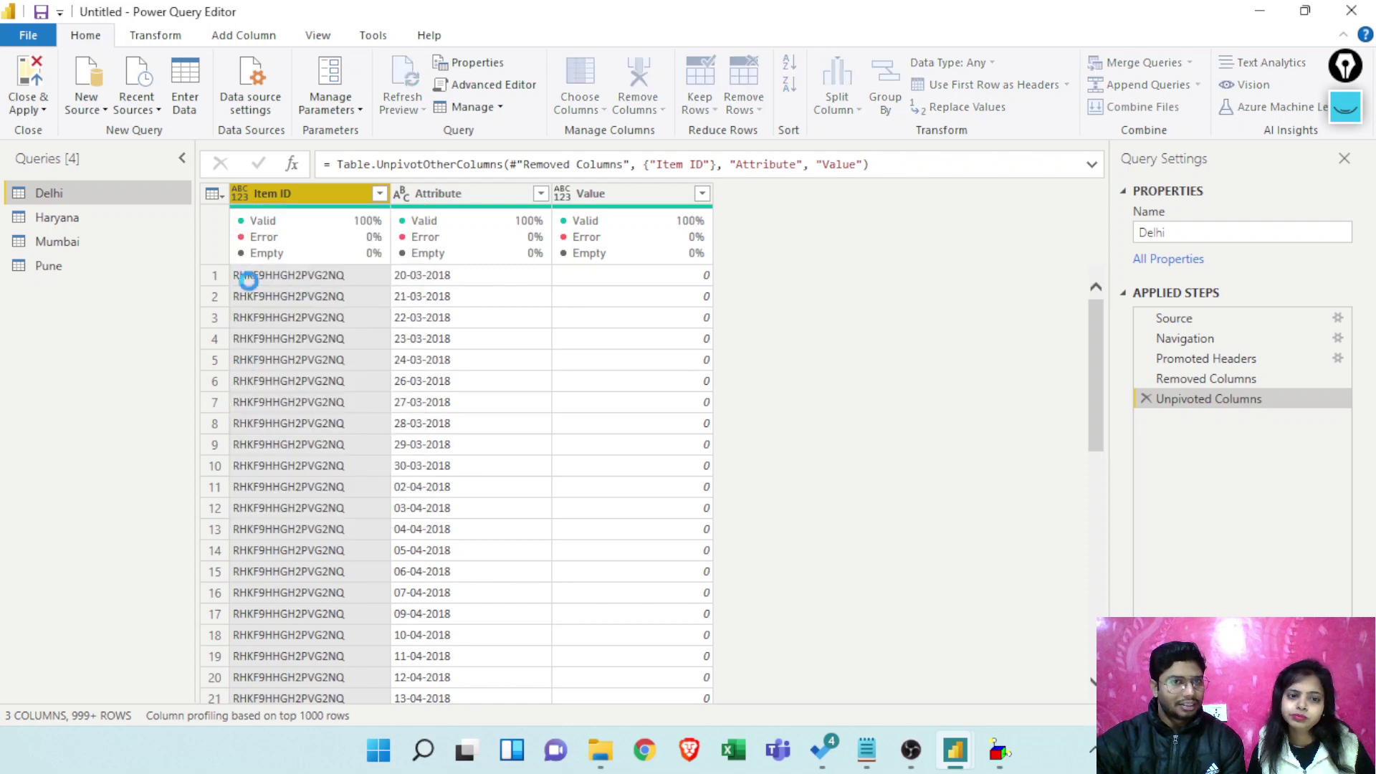
click(401, 194)
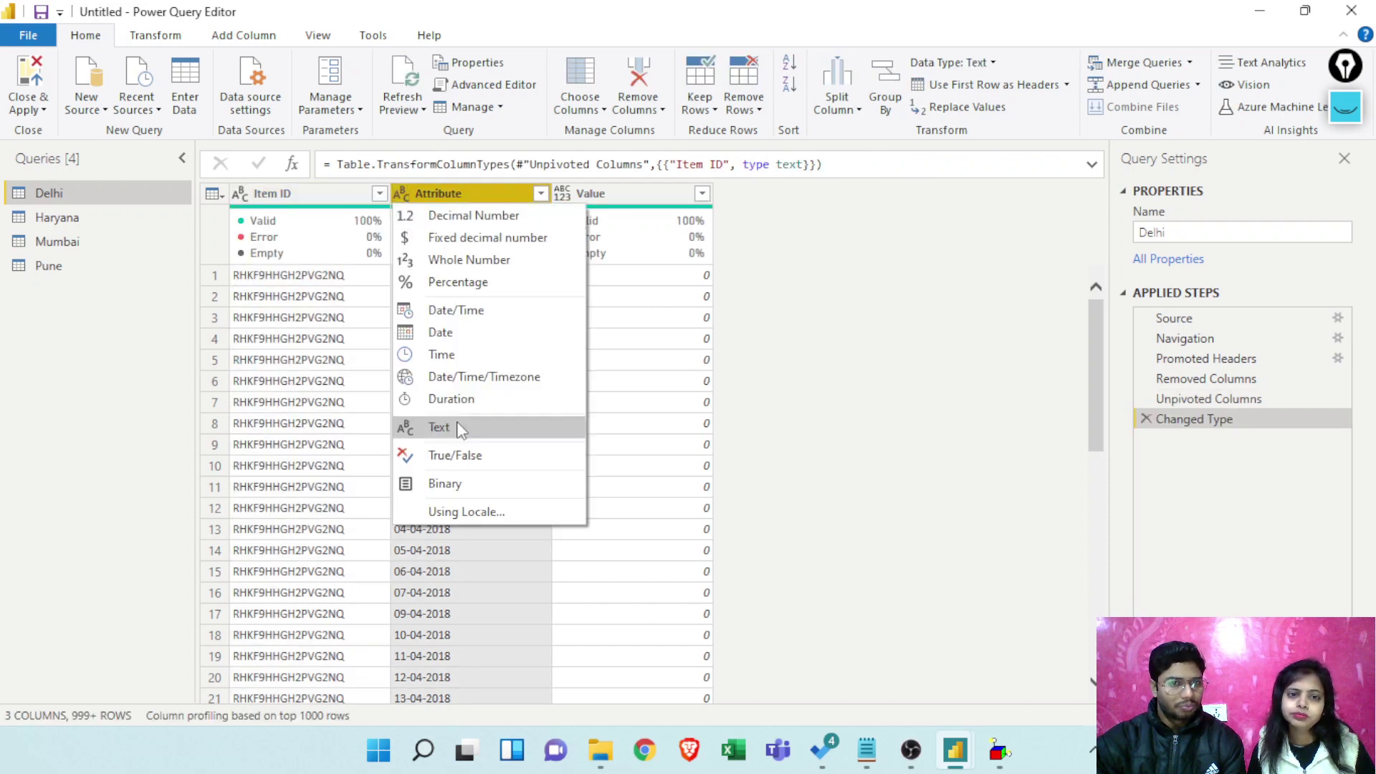
click(456, 332)
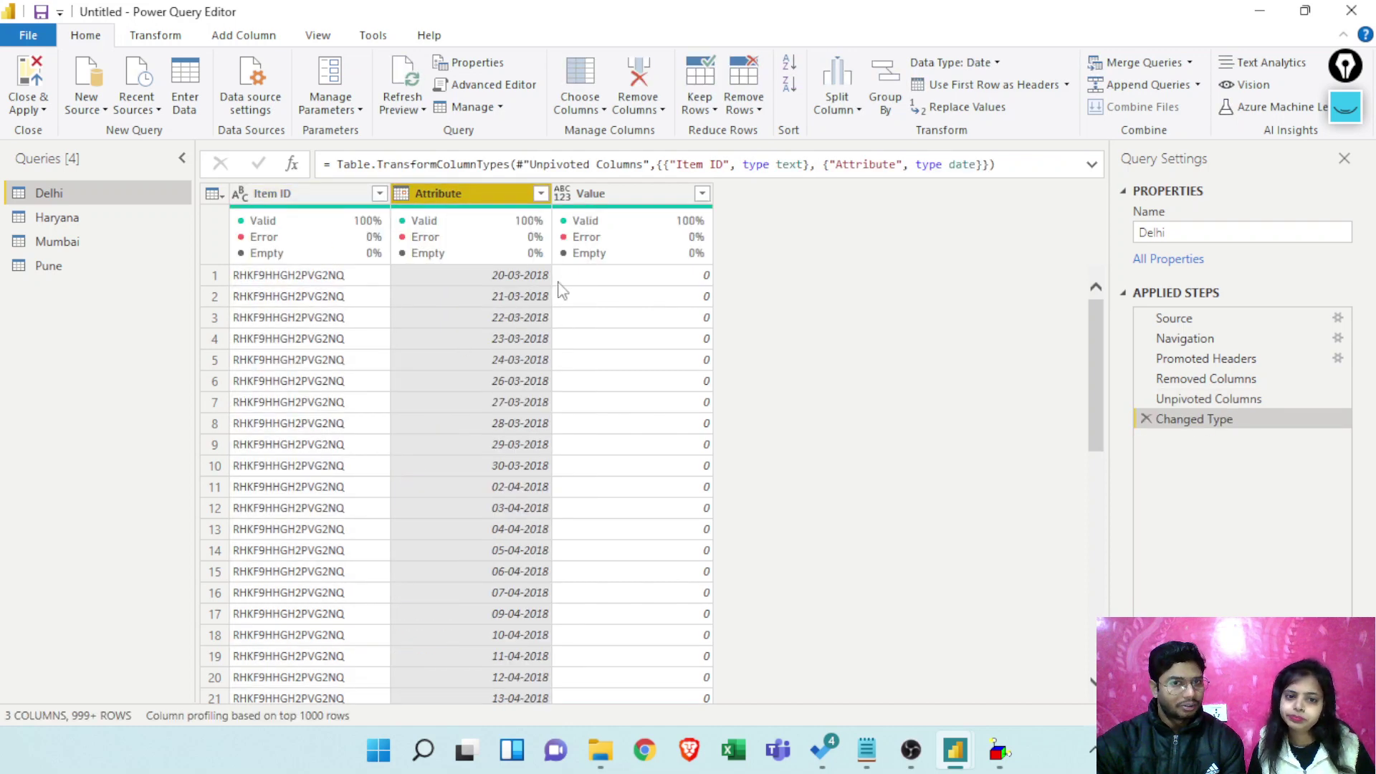
Rename the Delhi query's Attribute column to Dates
double_click(479, 195)
text(Dat)
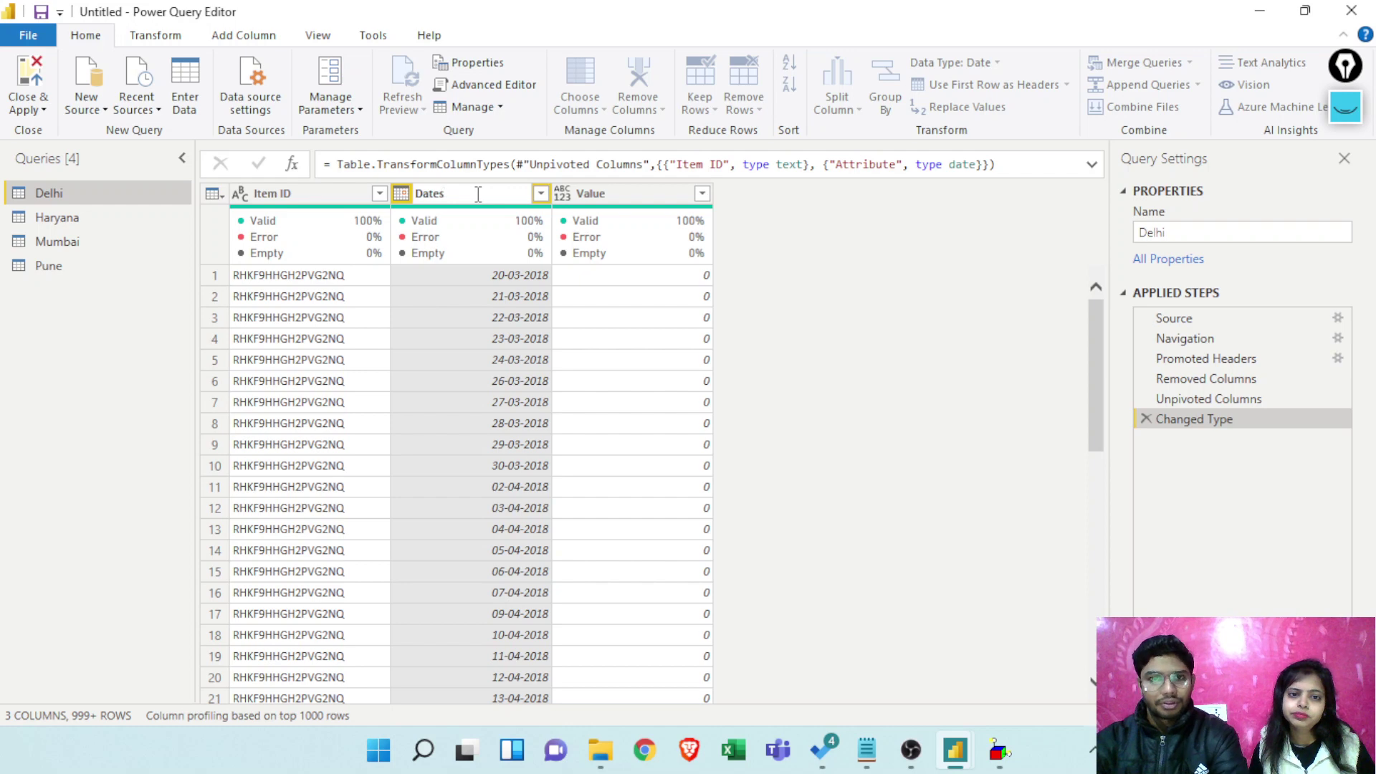
text(es)
key(Return)
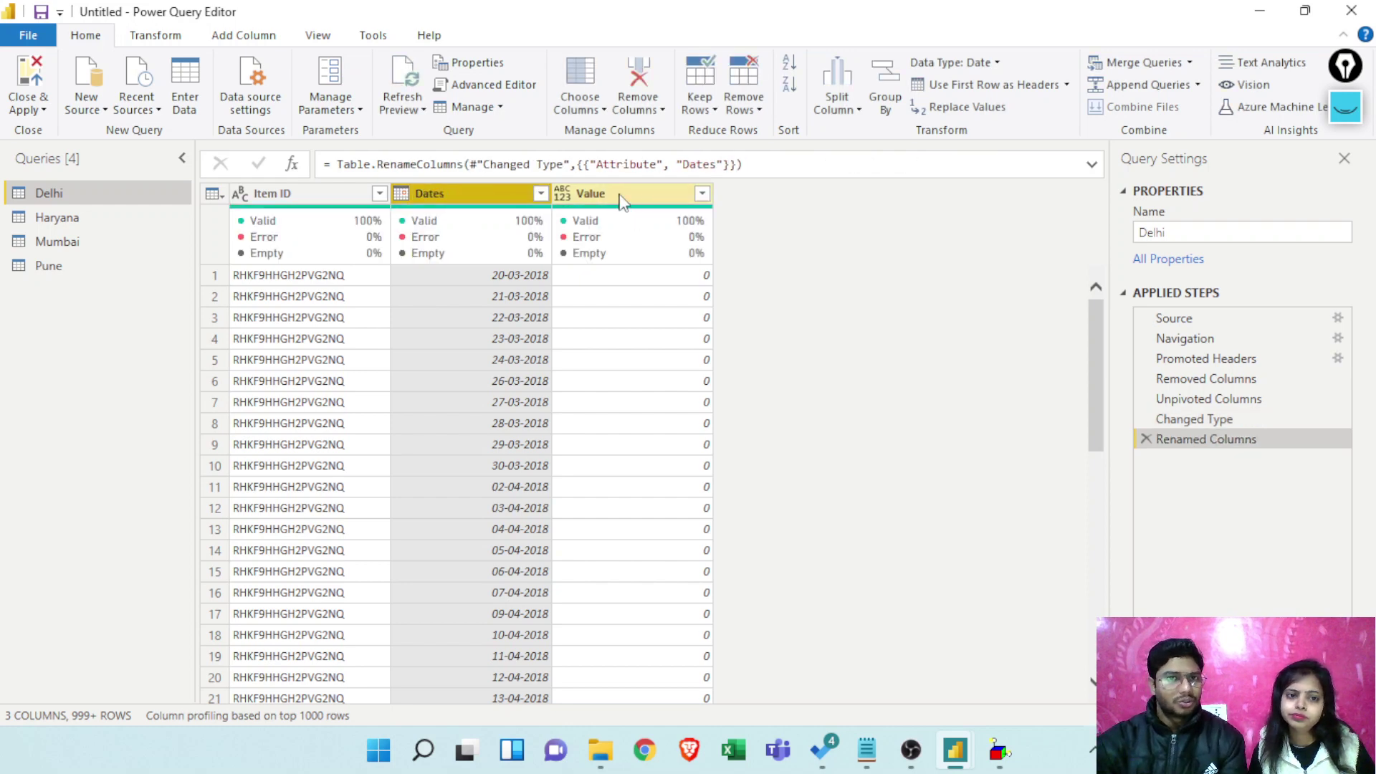
Rename the Delhi query's Value column to Inventory and set its data type to Whole Number
double_click(621, 195)
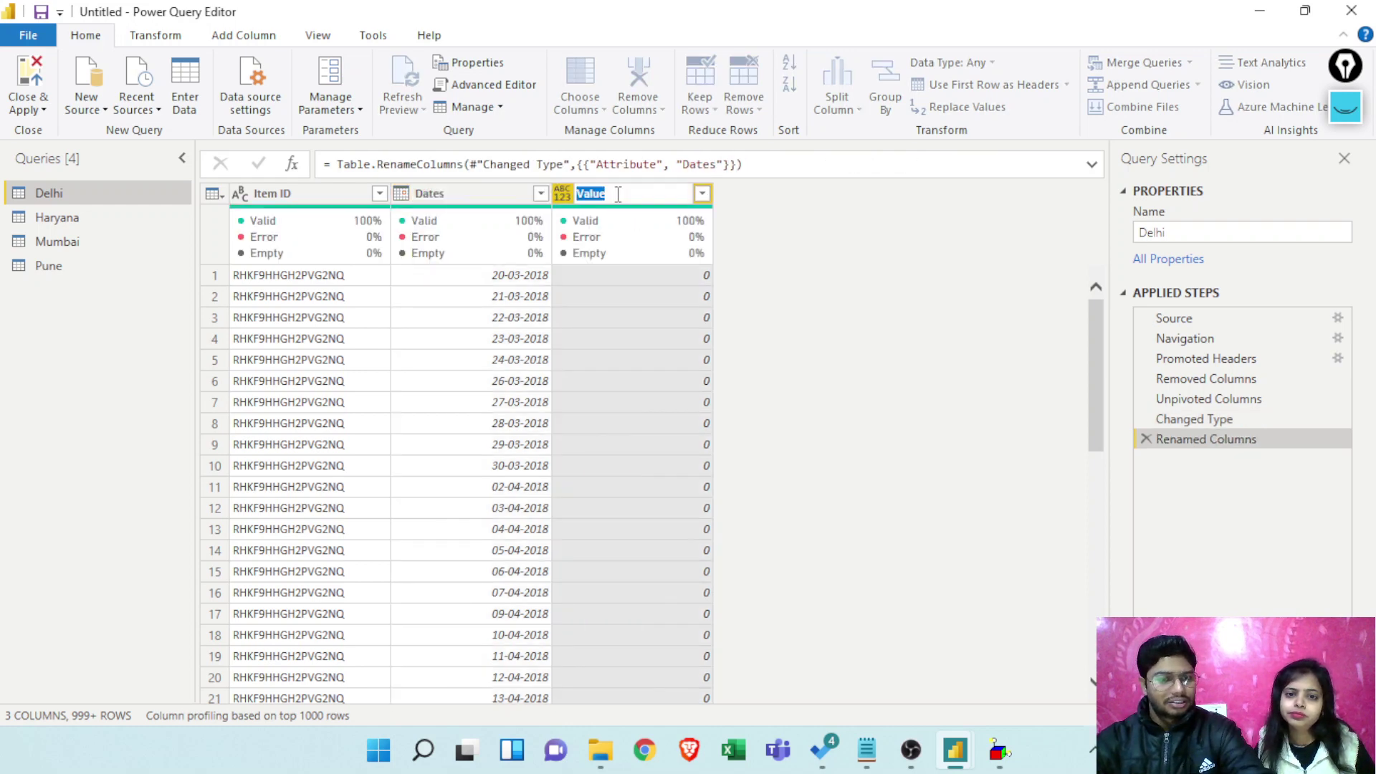
key(BackSpace)
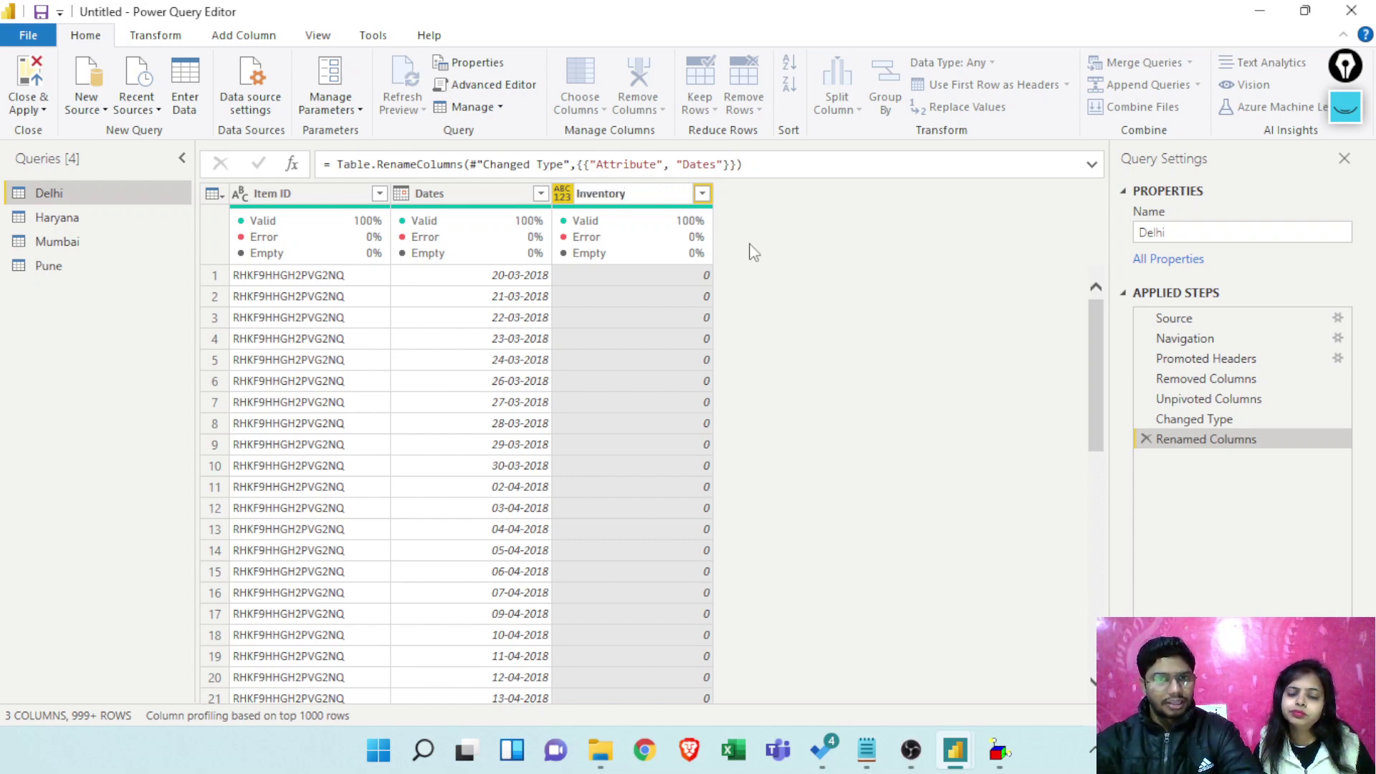
click(802, 276)
click(564, 194)
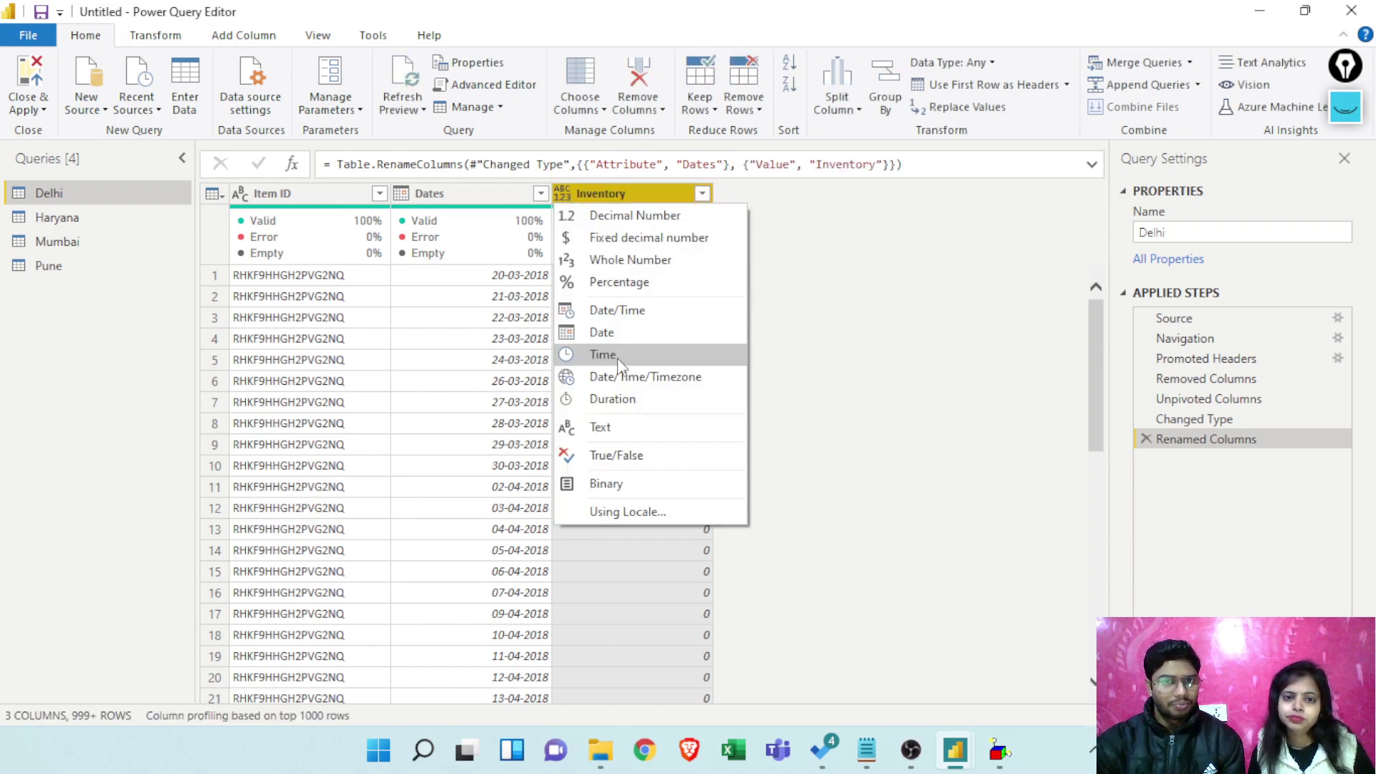
click(623, 259)
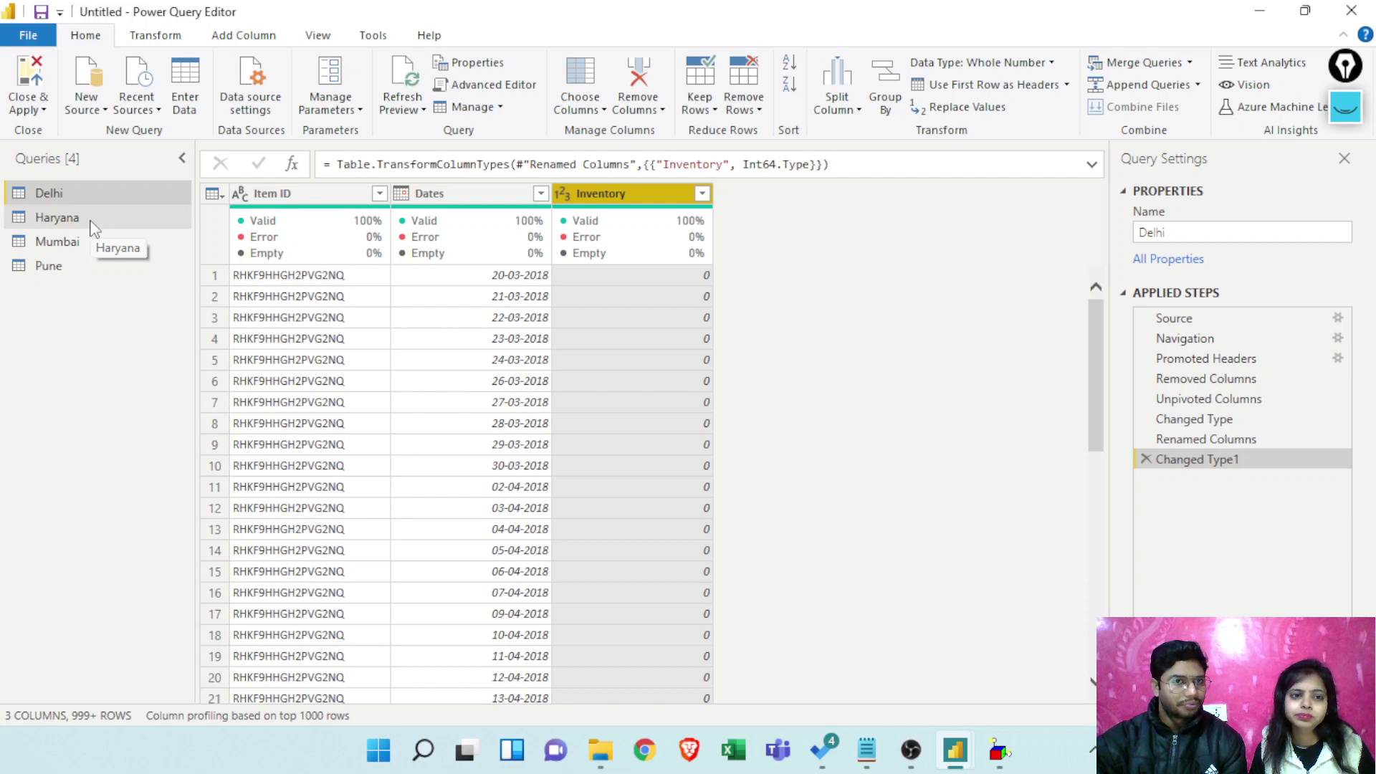
Compare the untransformed Haryana sheet with the Delhi query's Removed Columns and Unpivoted Columns steps
click(58, 217)
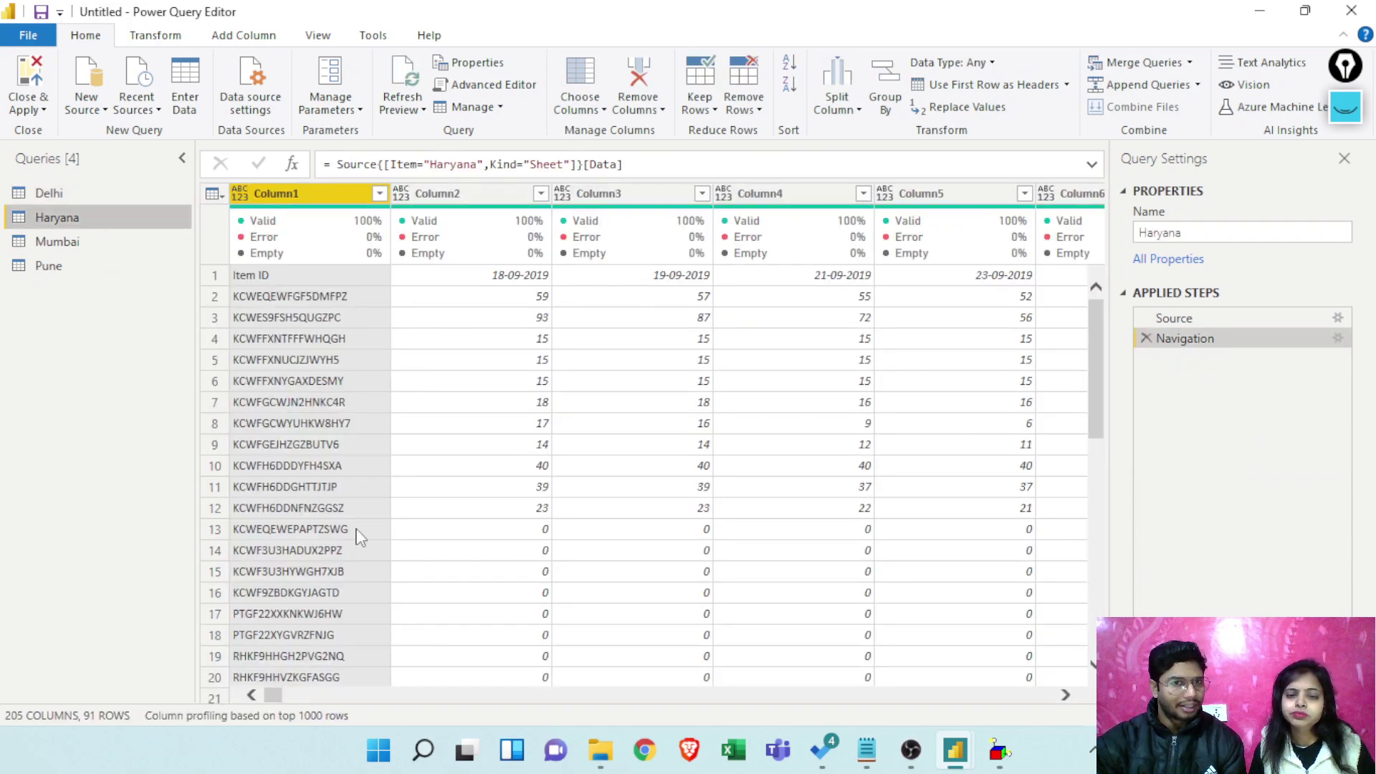
click(86, 194)
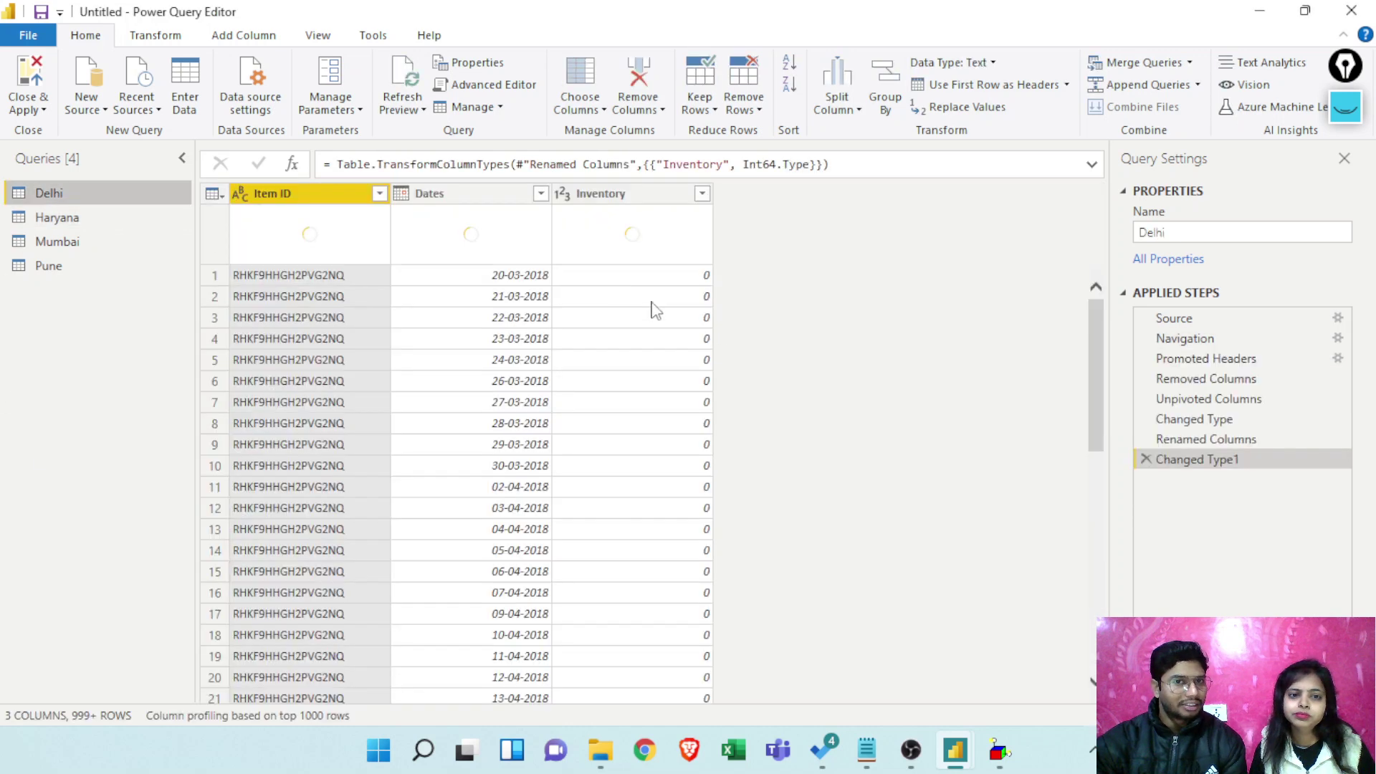
click(1203, 402)
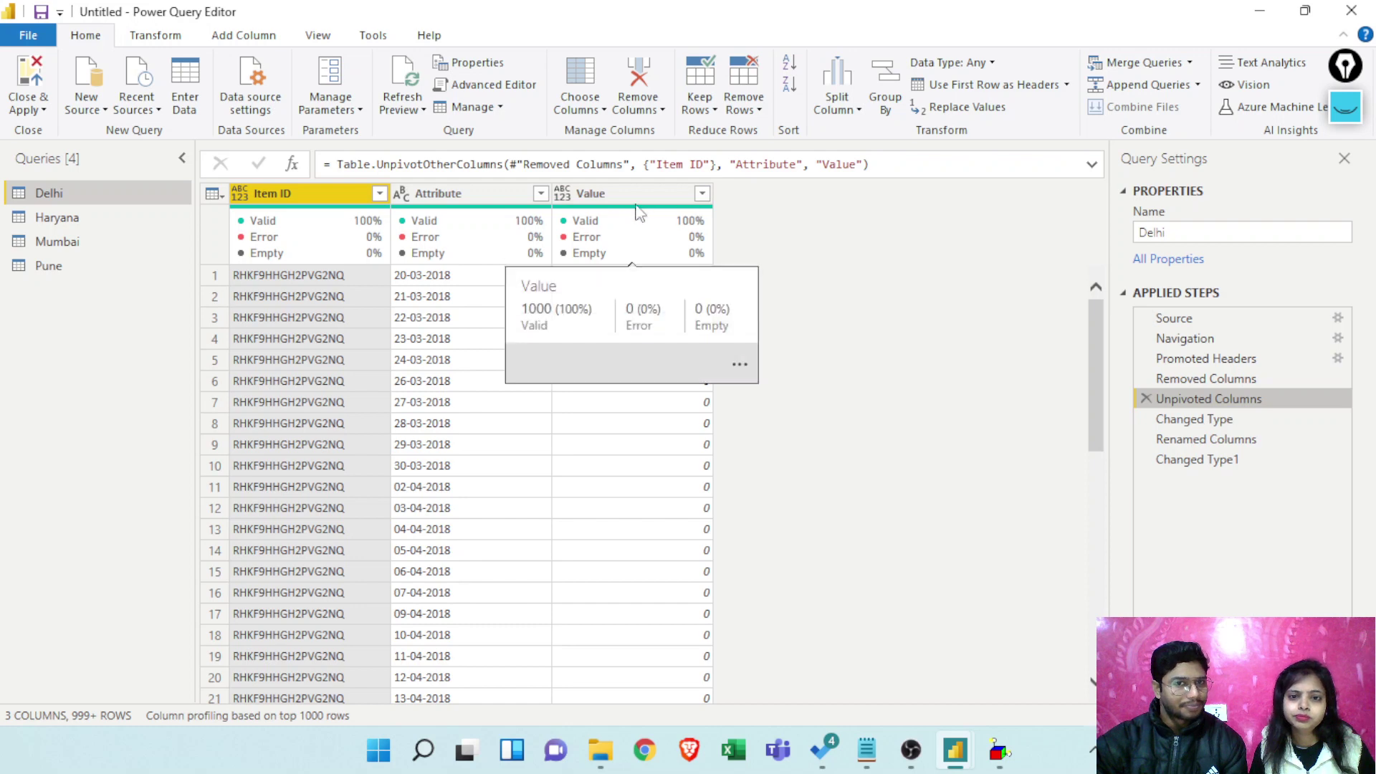
click(1212, 380)
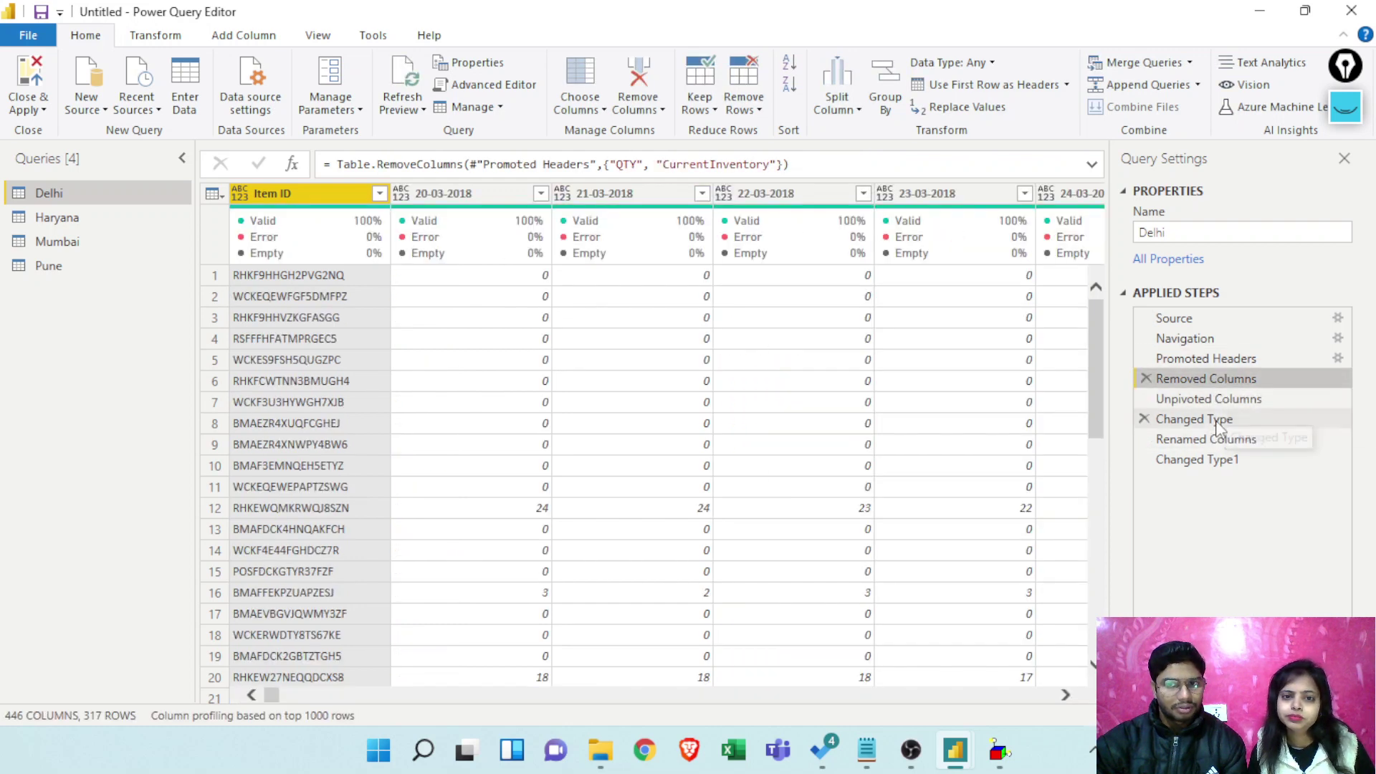
click(1216, 404)
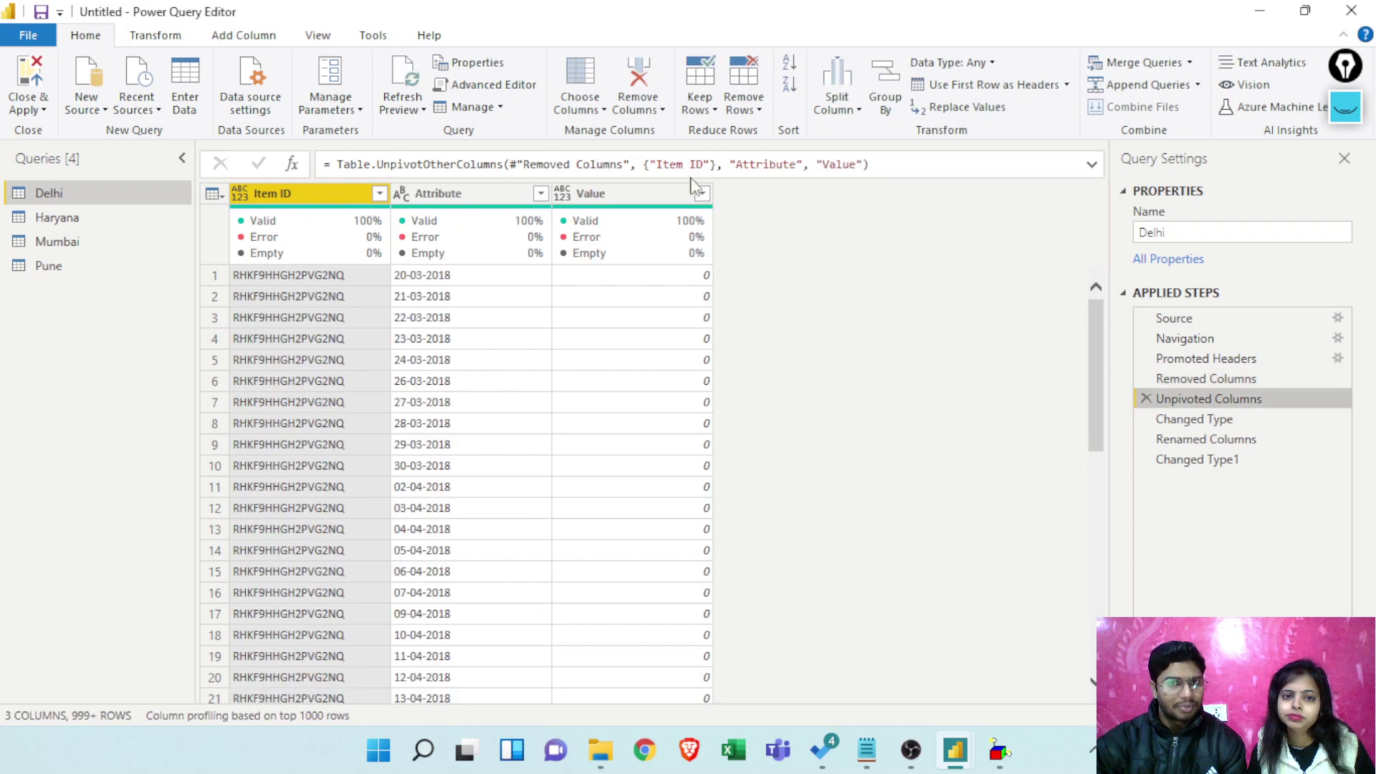
ctrl+click(431, 197)
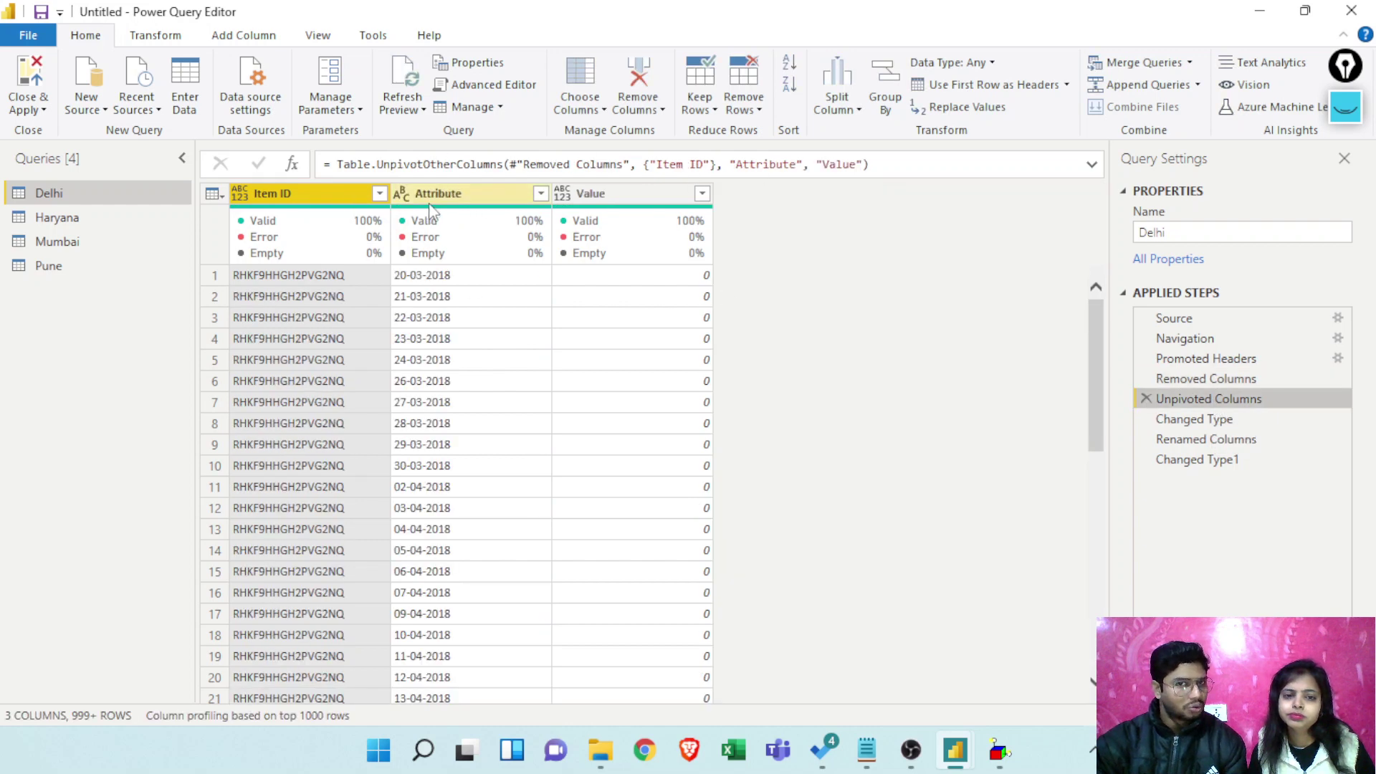
mouse_move(493, 238)
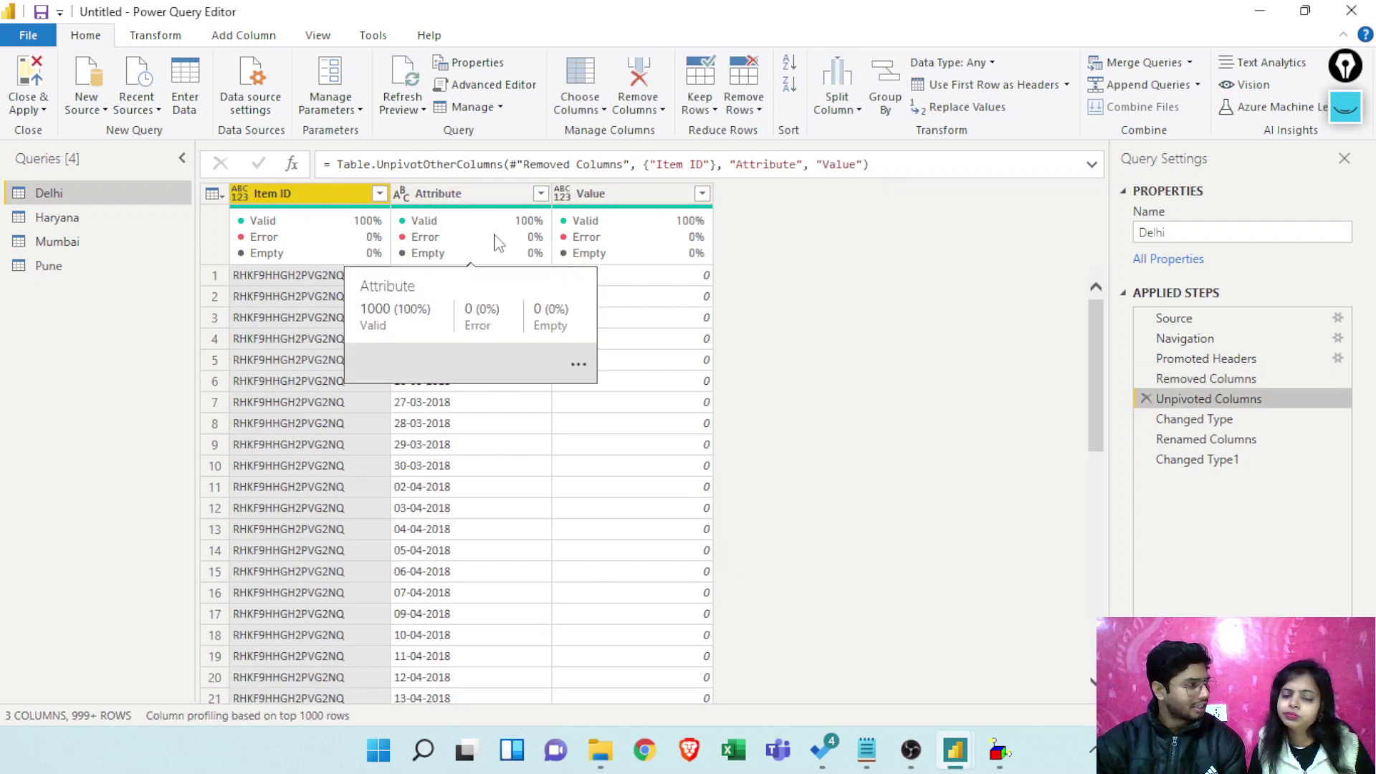
Check the Haryana query's columns through to the last one and promote its first row to headers
click(62, 217)
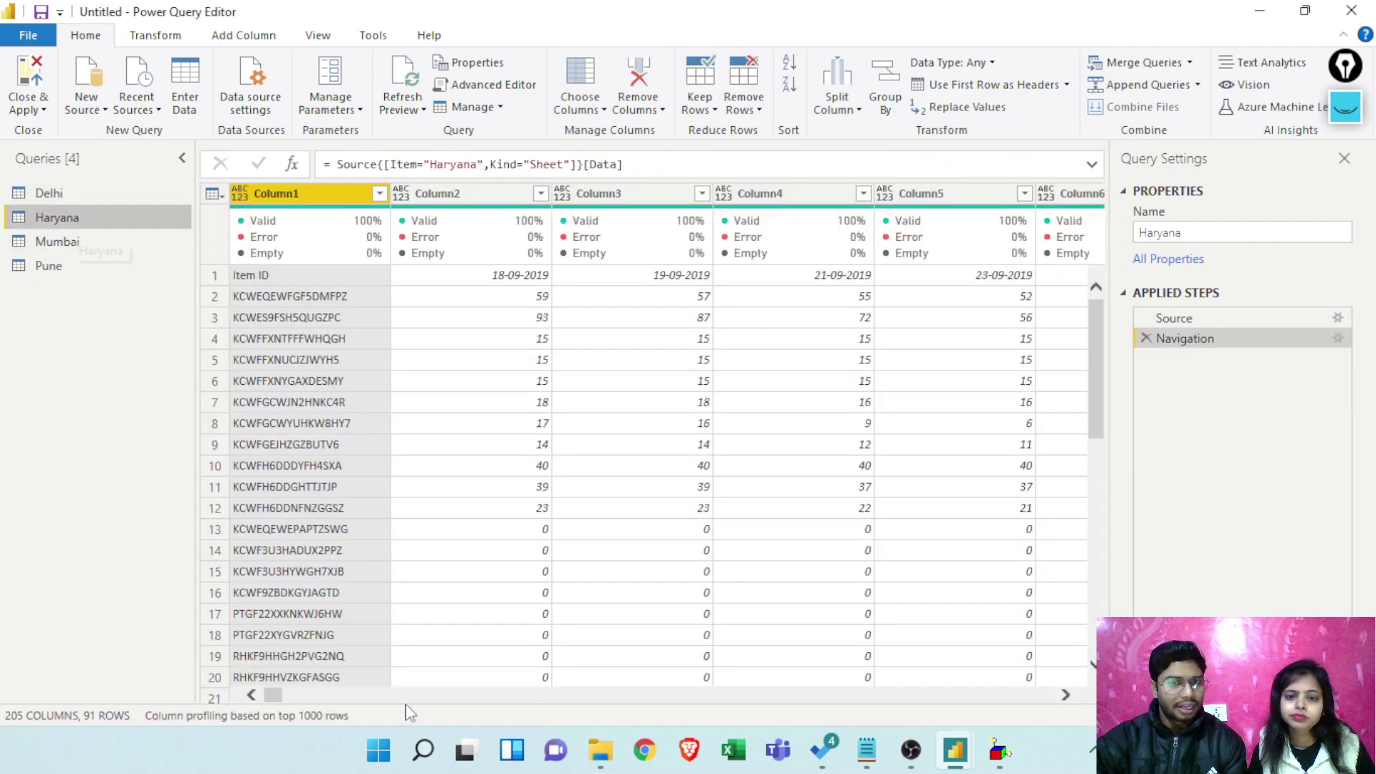
drag(275, 694, 1053, 701)
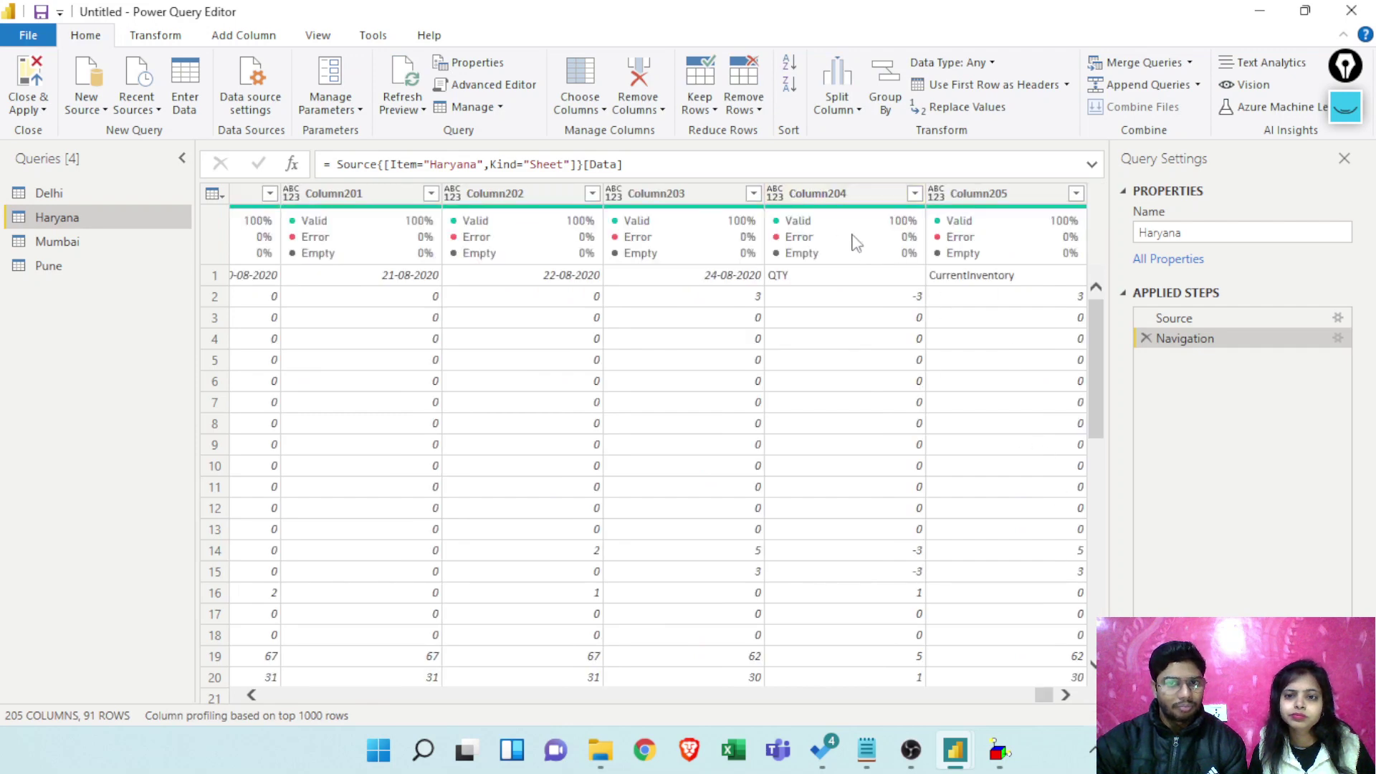
drag(1043, 695, 83, 672)
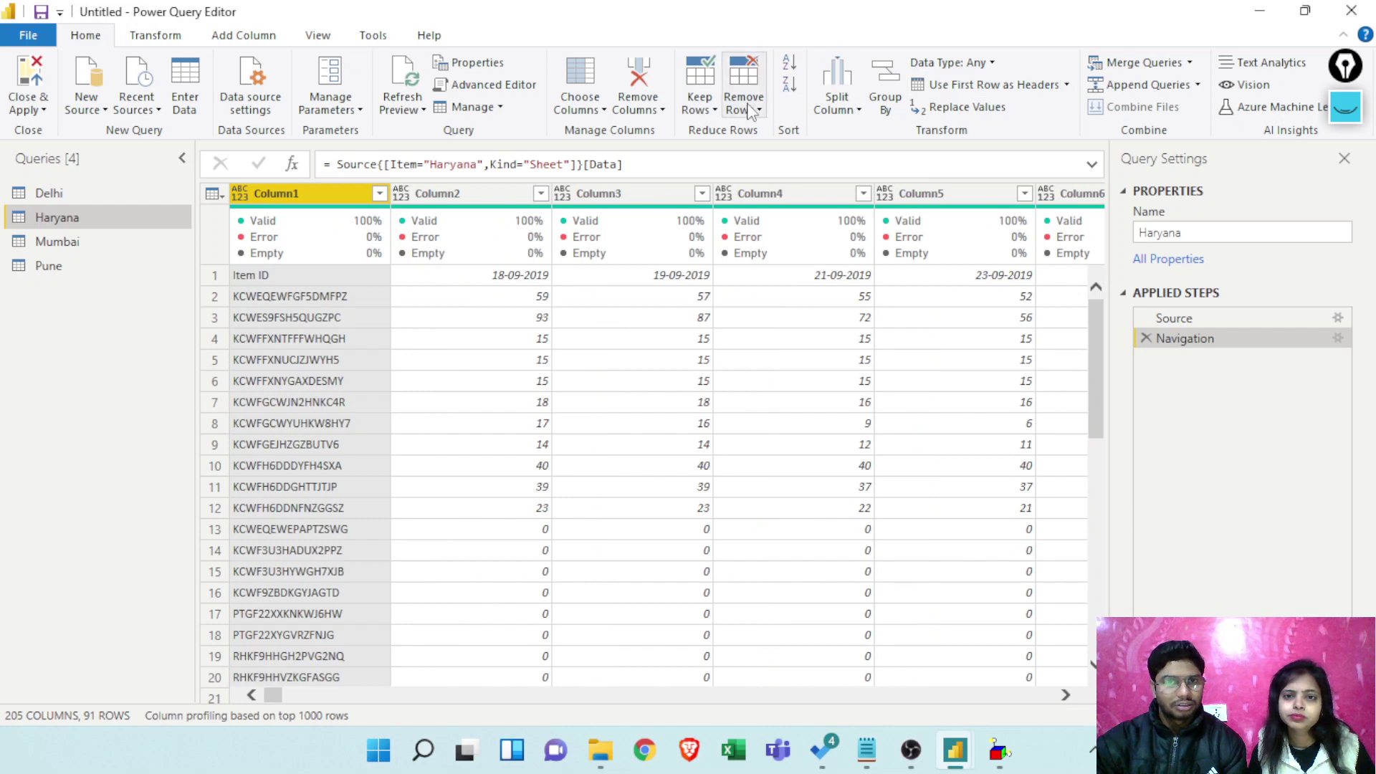
click(1067, 84)
click(1047, 109)
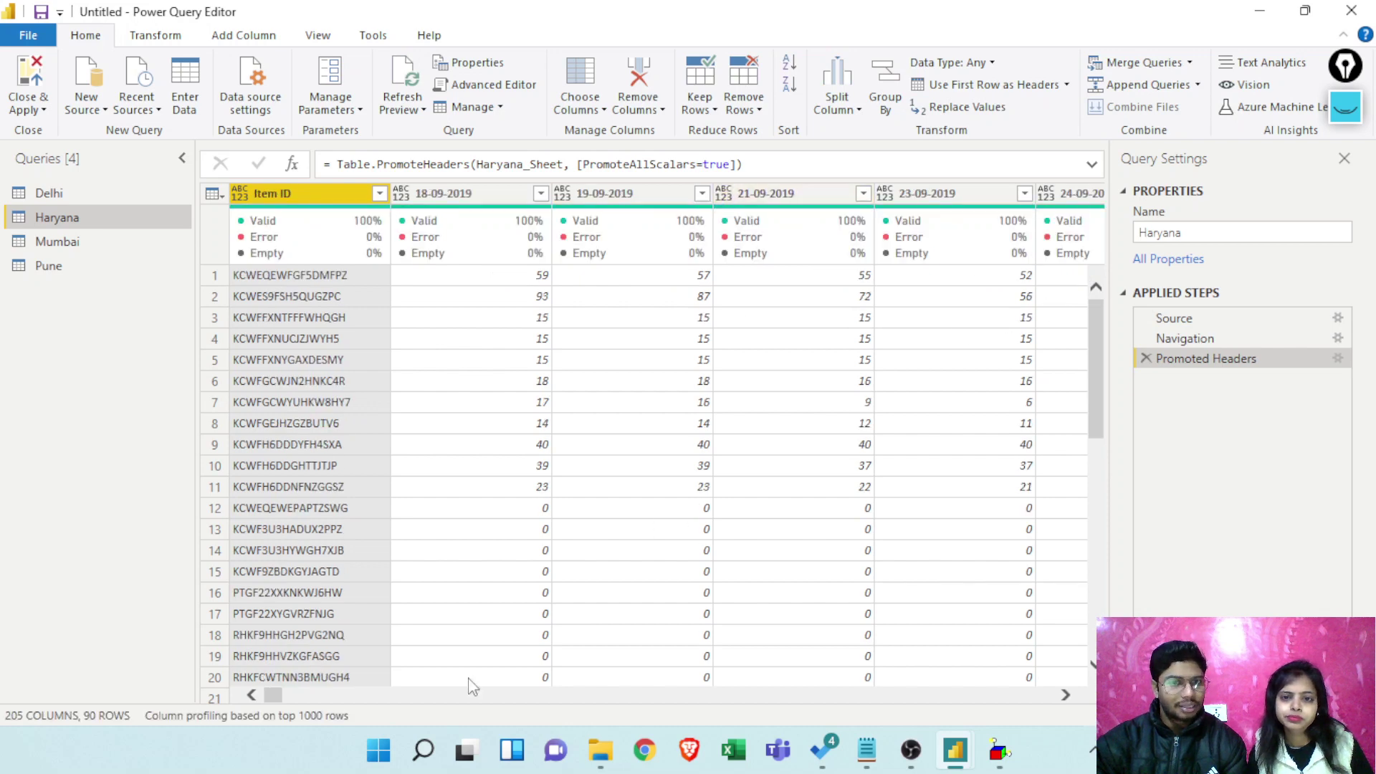
Remove the QTY and CurrentInventory columns from the end of the Haryana query
drag(272, 695, 1043, 695)
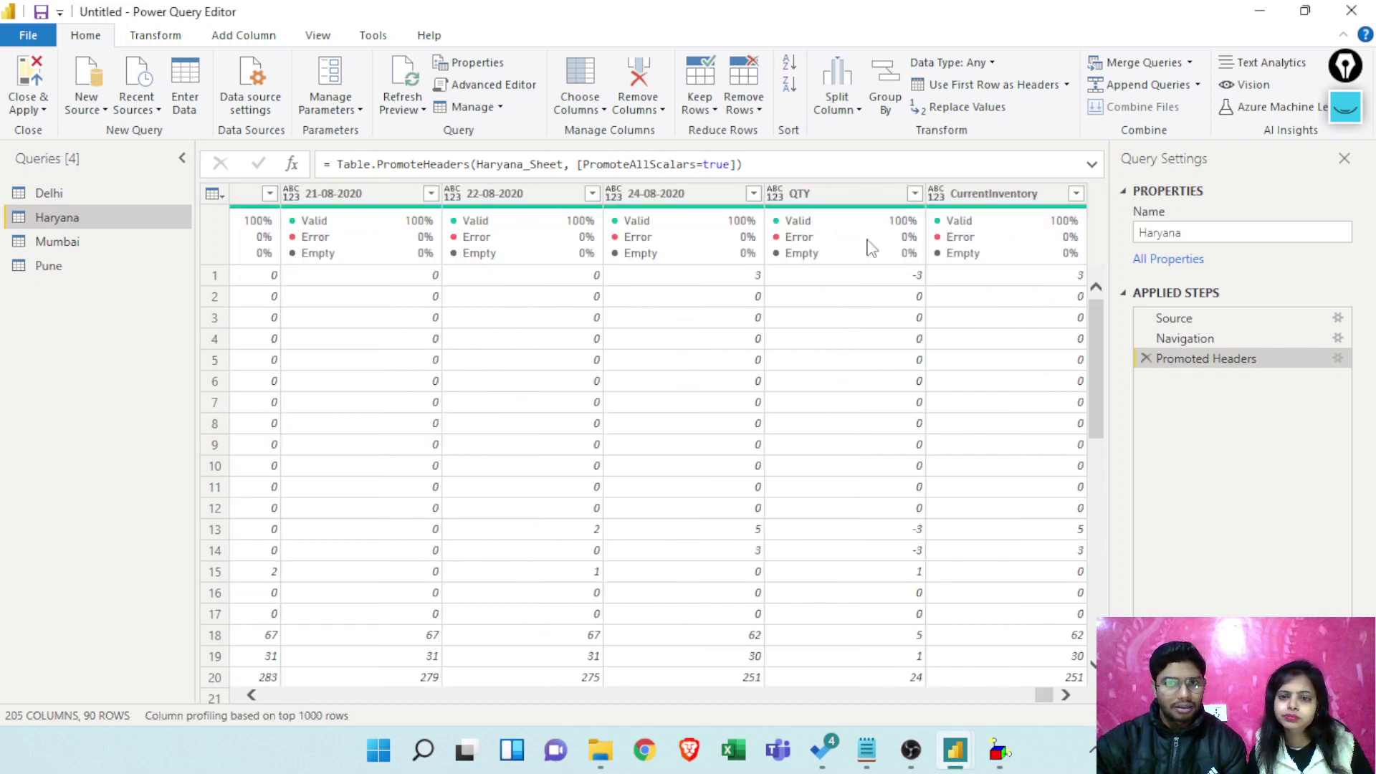
click(842, 195)
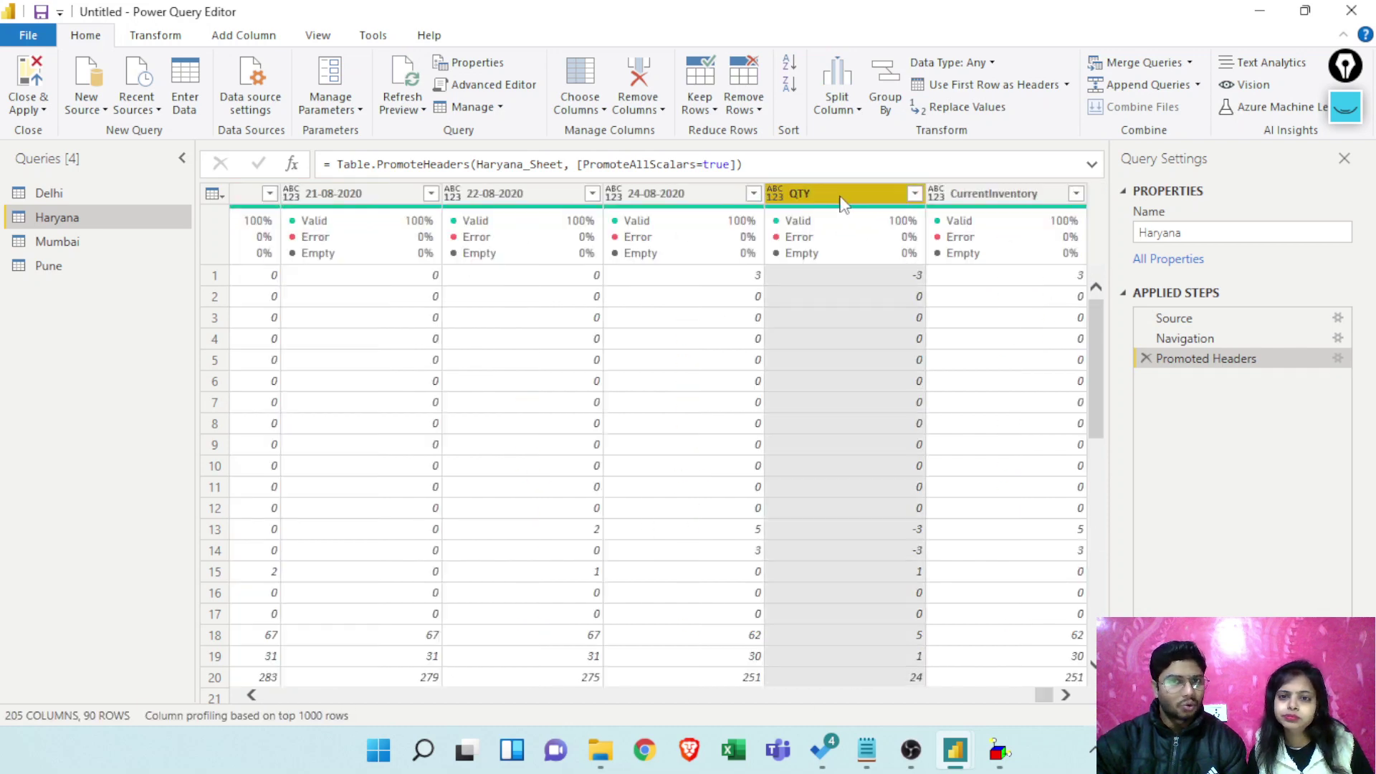
ctrl+click(1007, 201)
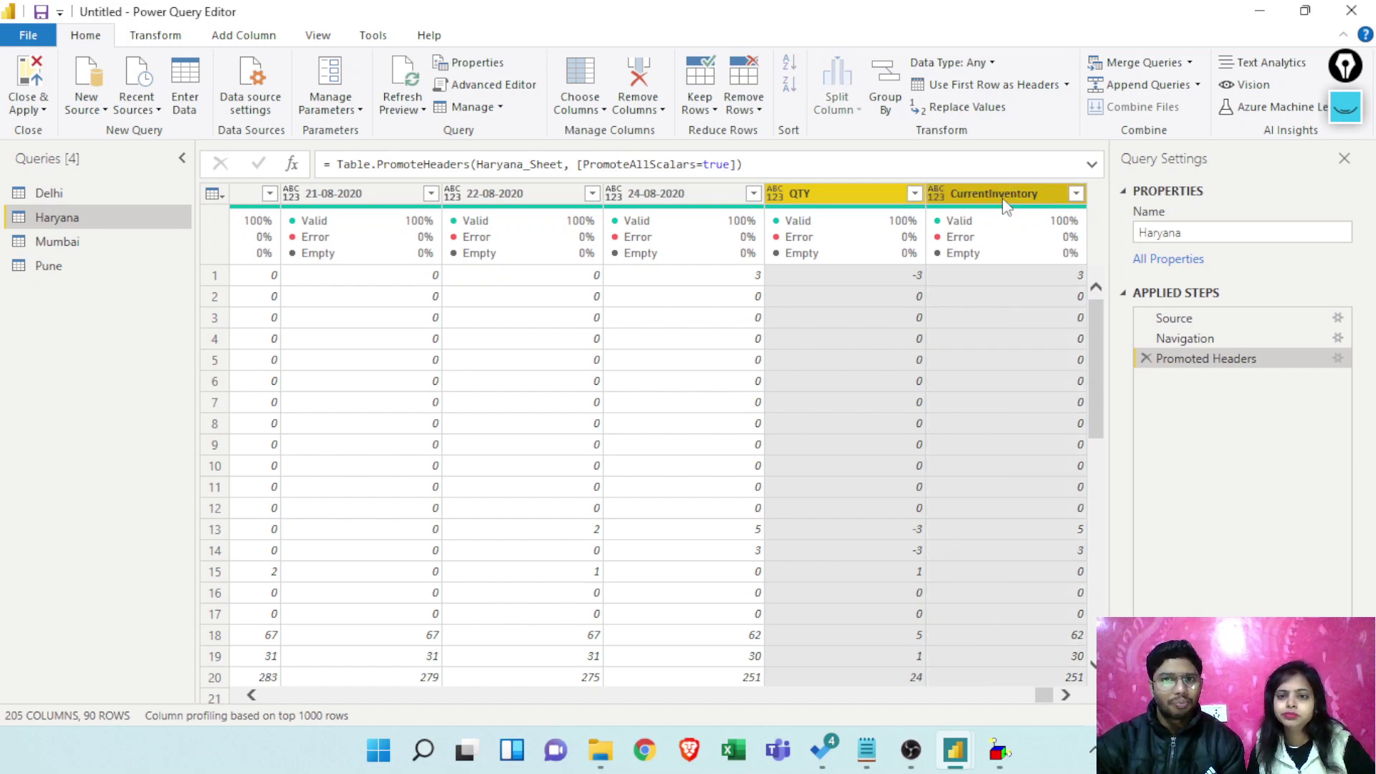
right_click(1005, 200)
click(1085, 239)
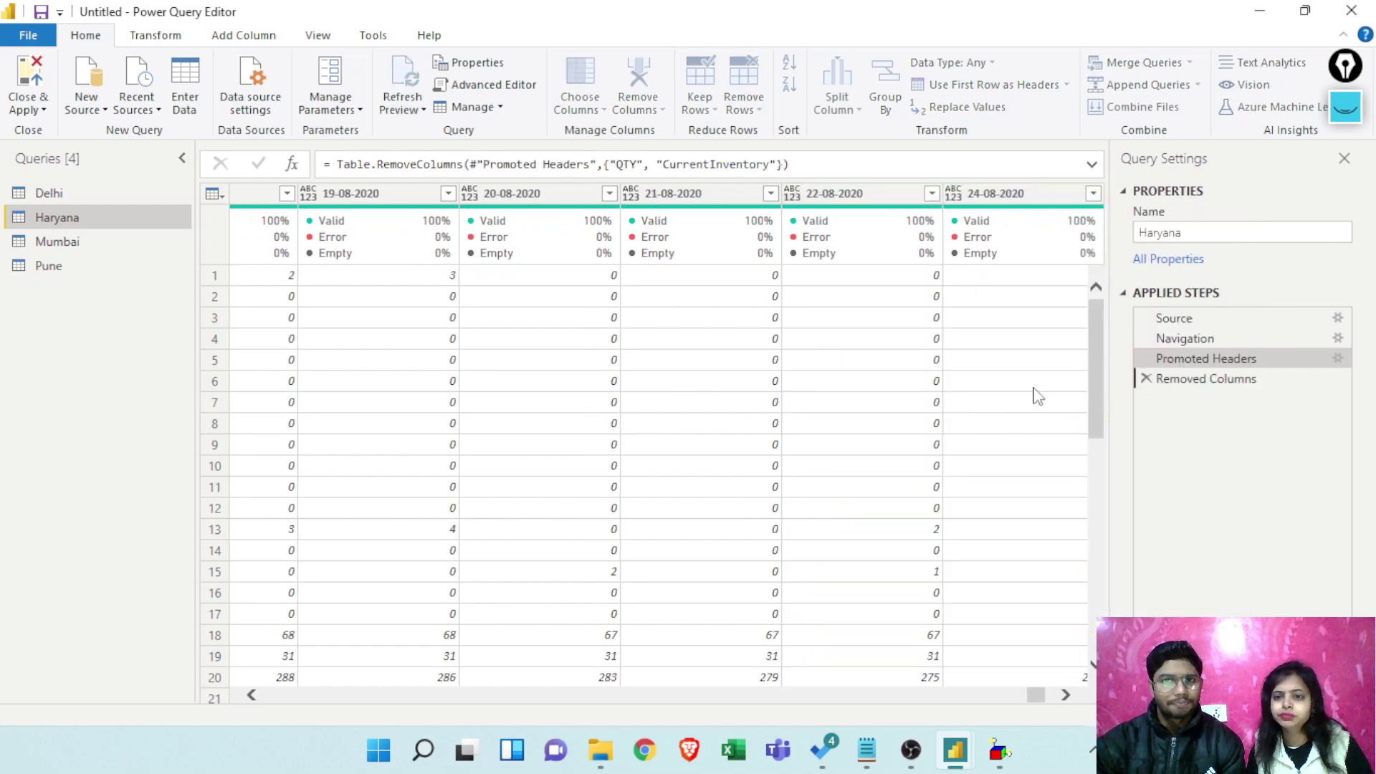
Unpivot all the Haryana query's columns other than Item ID
drag(1047, 693, 132, 648)
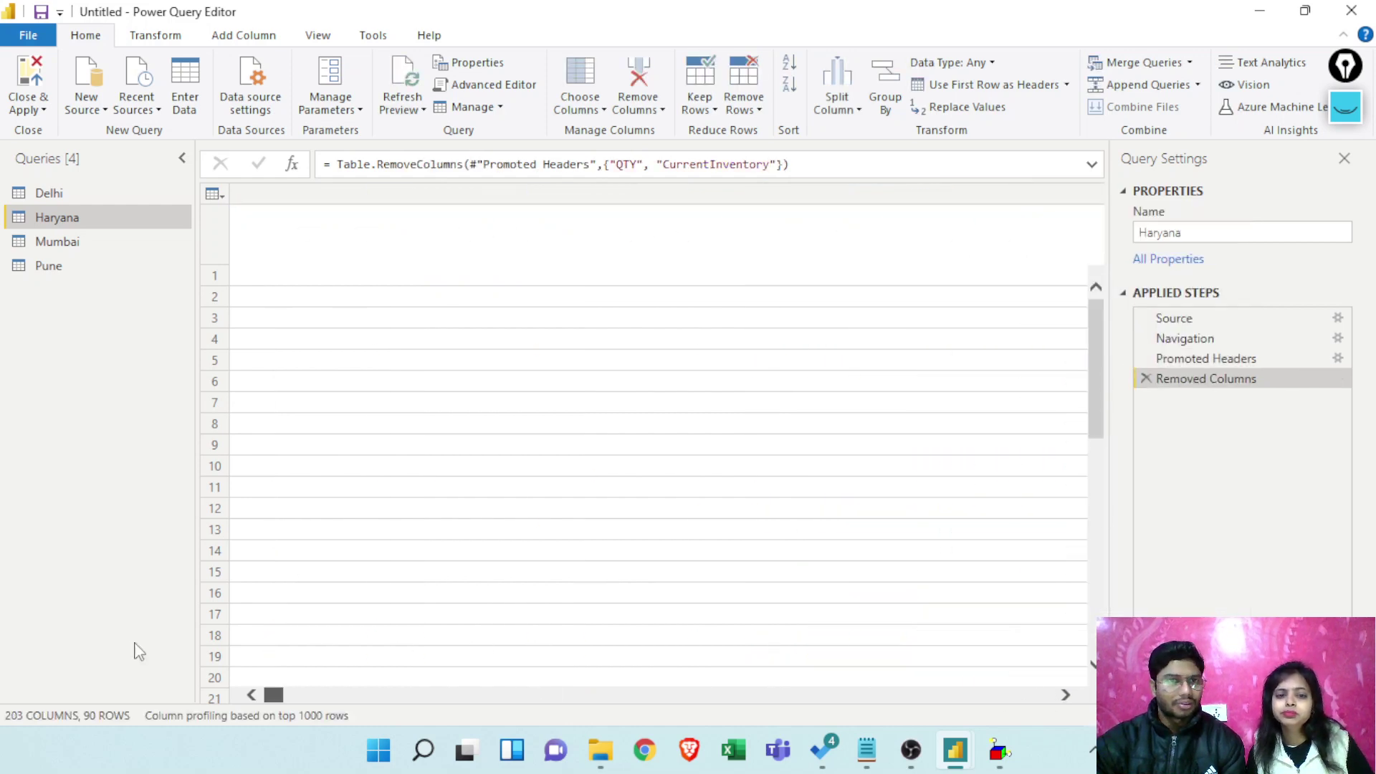
click(349, 195)
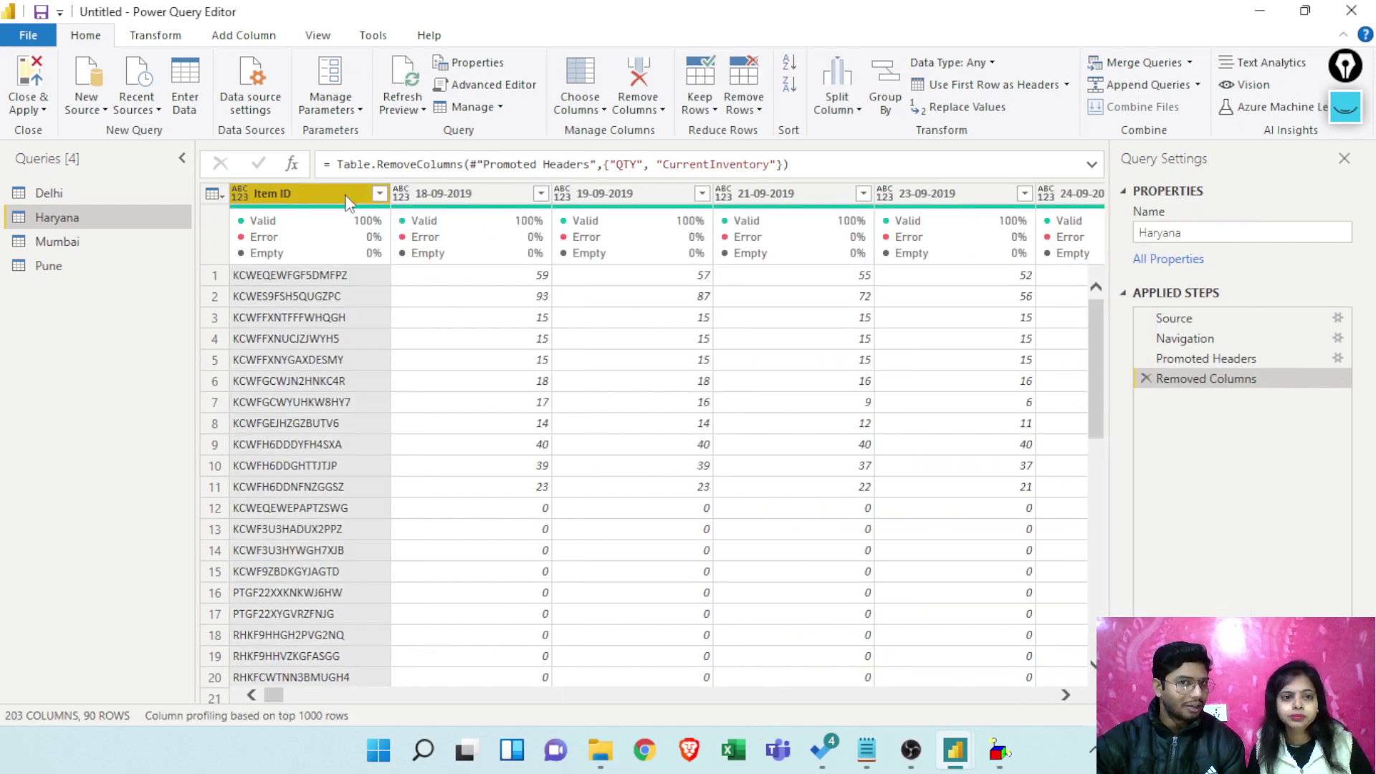
right_click(346, 200)
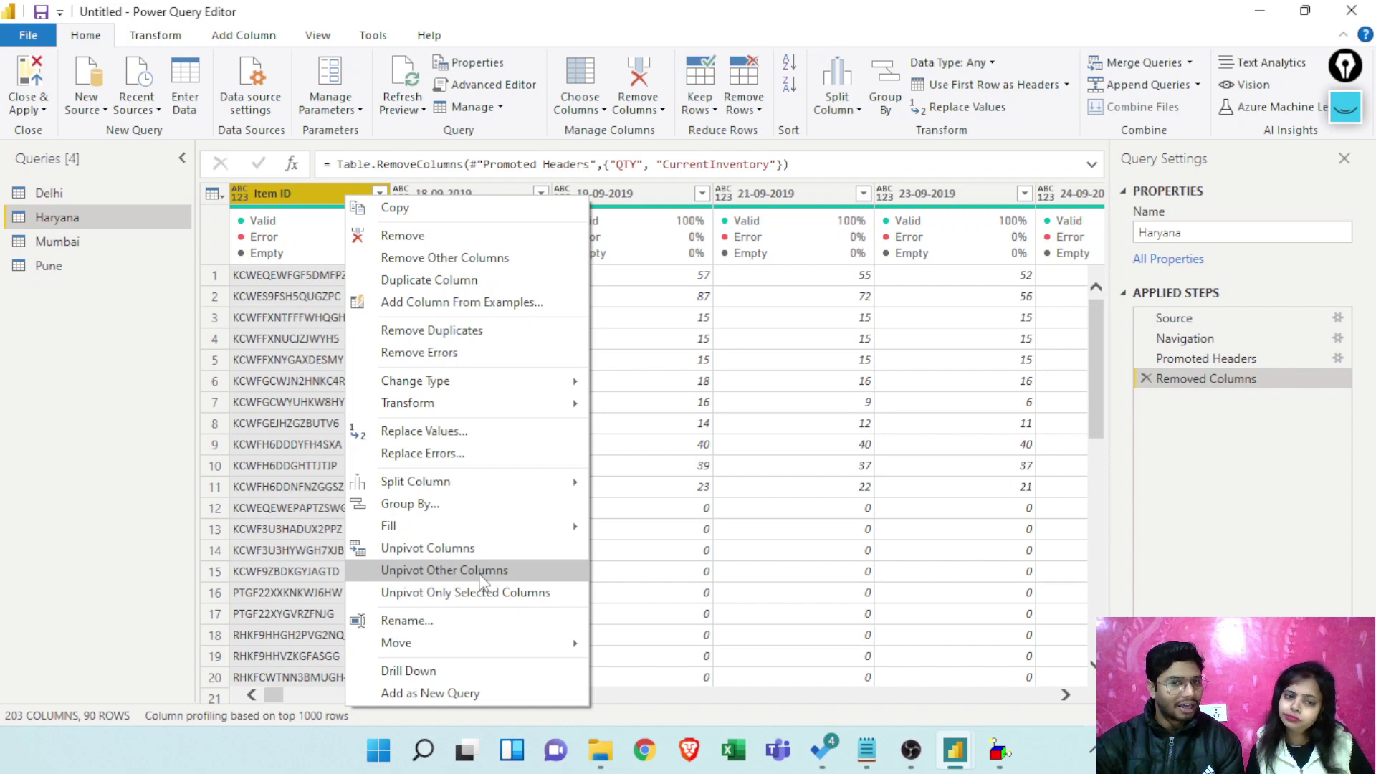
click(479, 573)
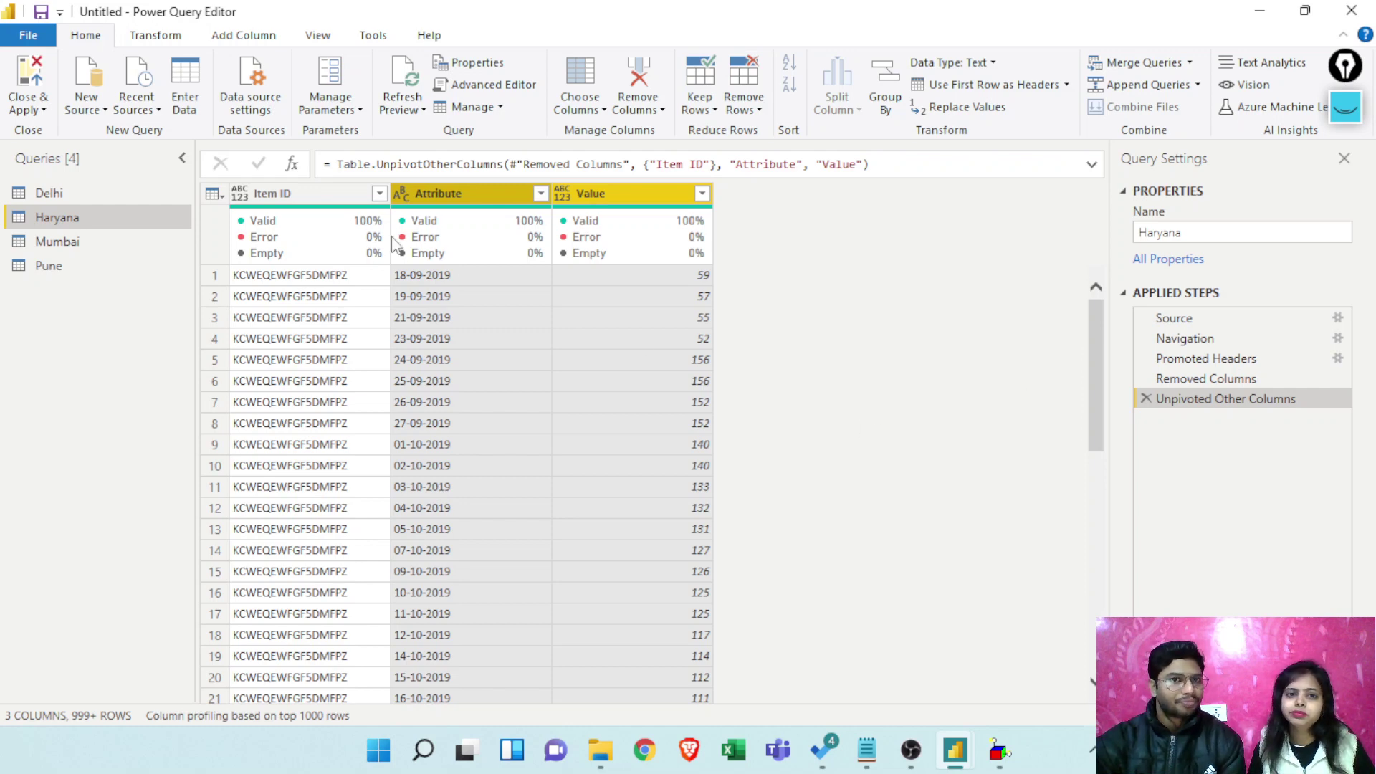
Set the Haryana query's Item ID column to Text, Attribute to Date and Value to Whole Number
click(243, 195)
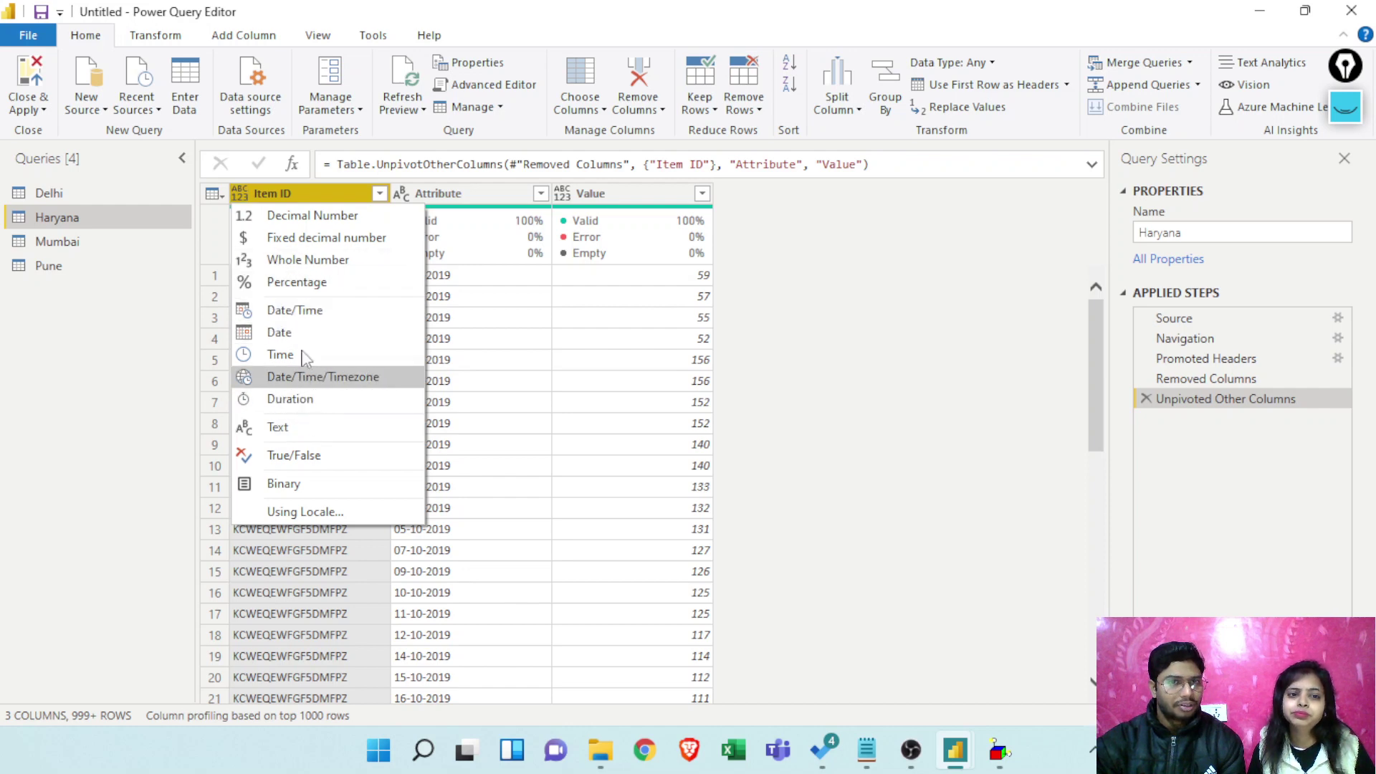
click(321, 426)
click(401, 193)
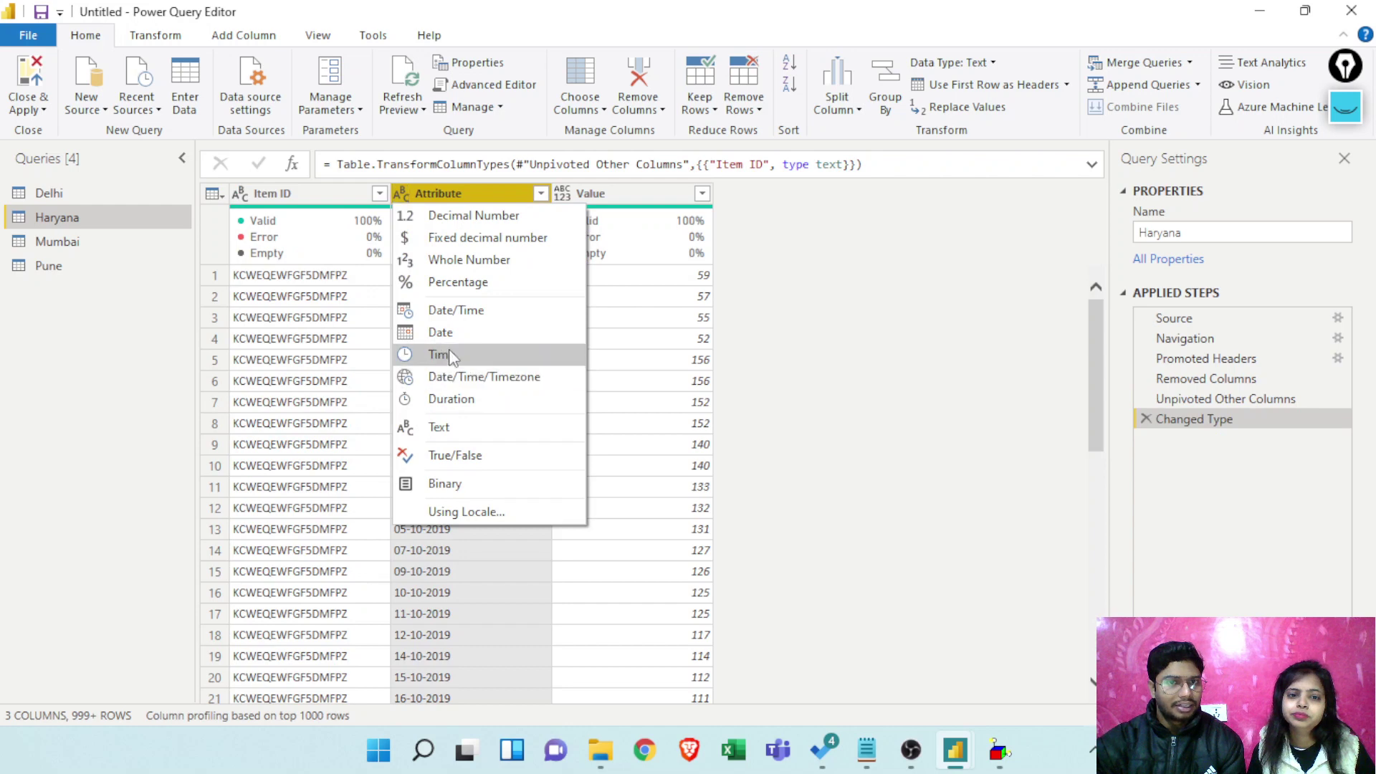
click(439, 332)
click(571, 199)
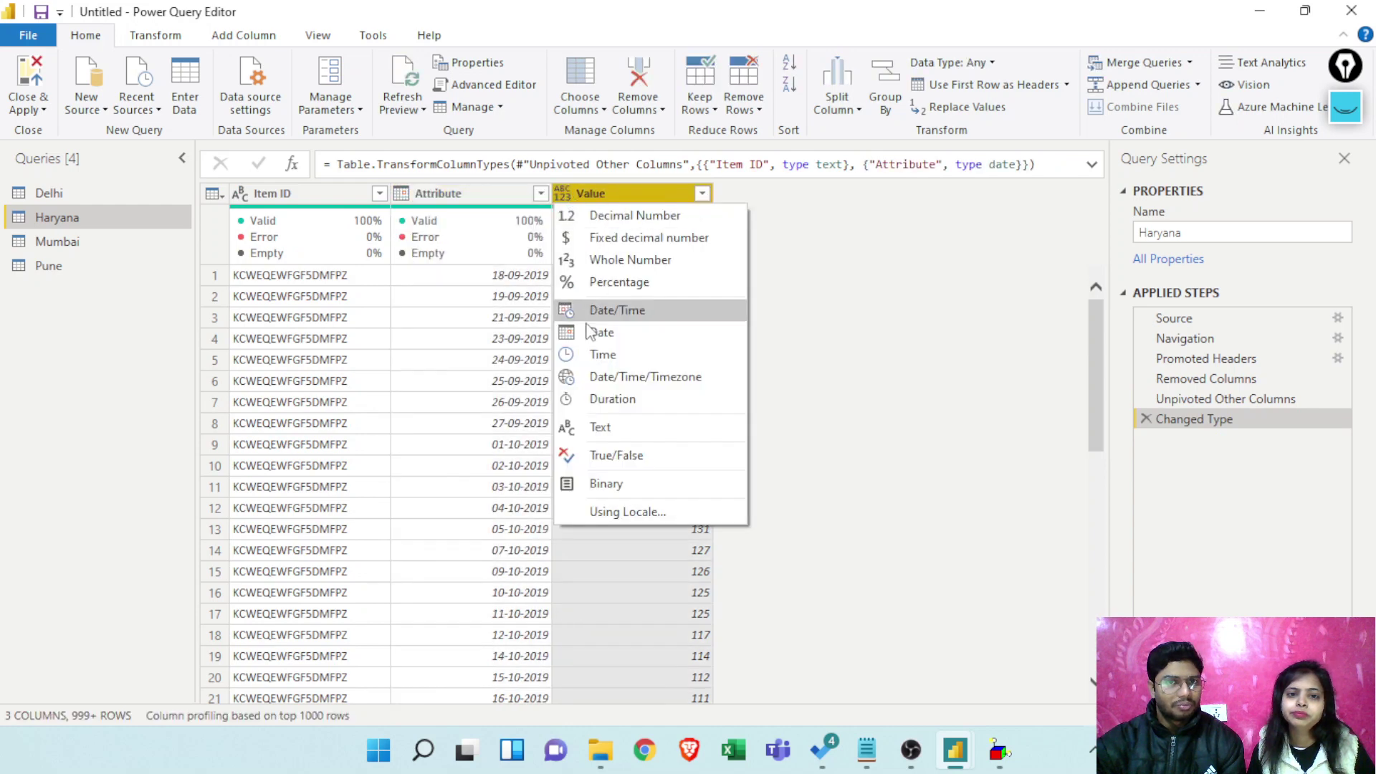
click(597, 262)
Rename the Haryana query's Attribute column to Dates and its Value column to Inventory
double_click(488, 192)
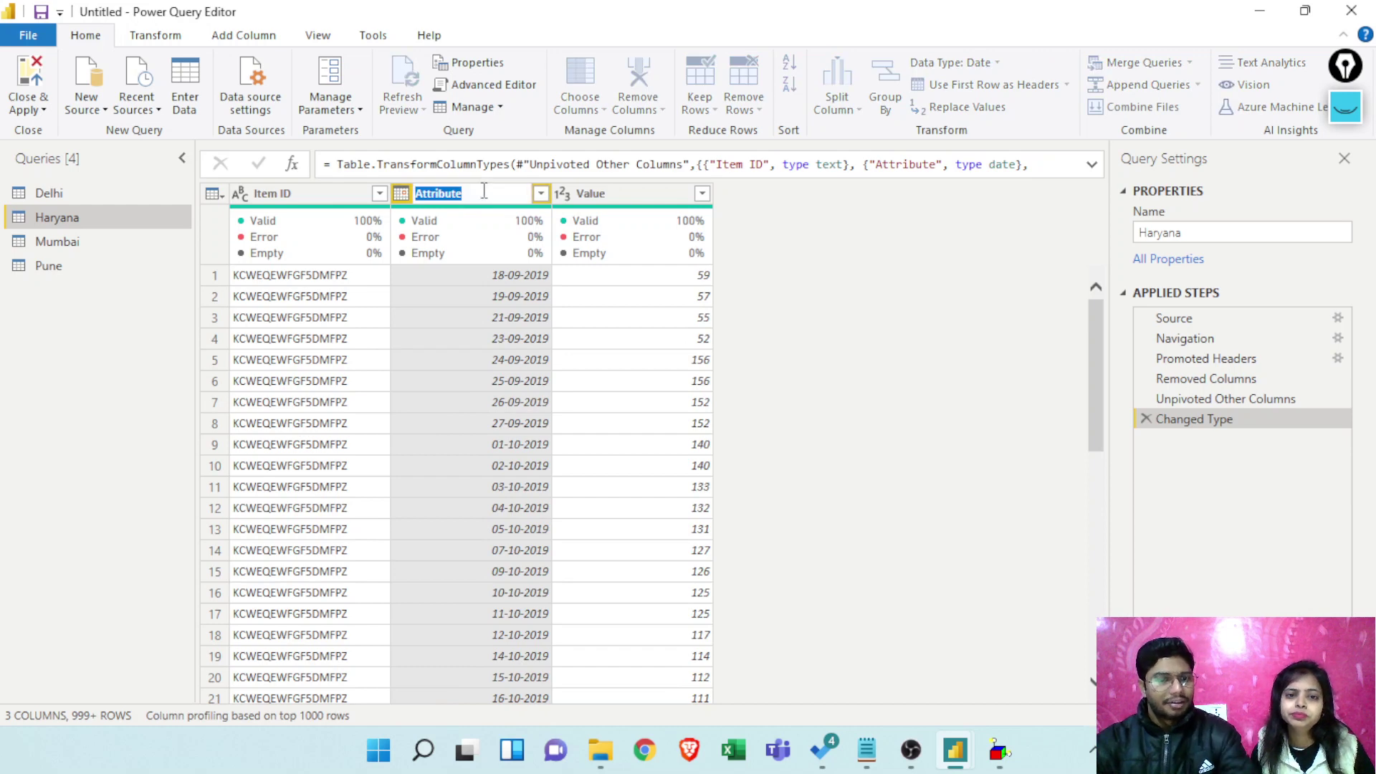
text(Dates)
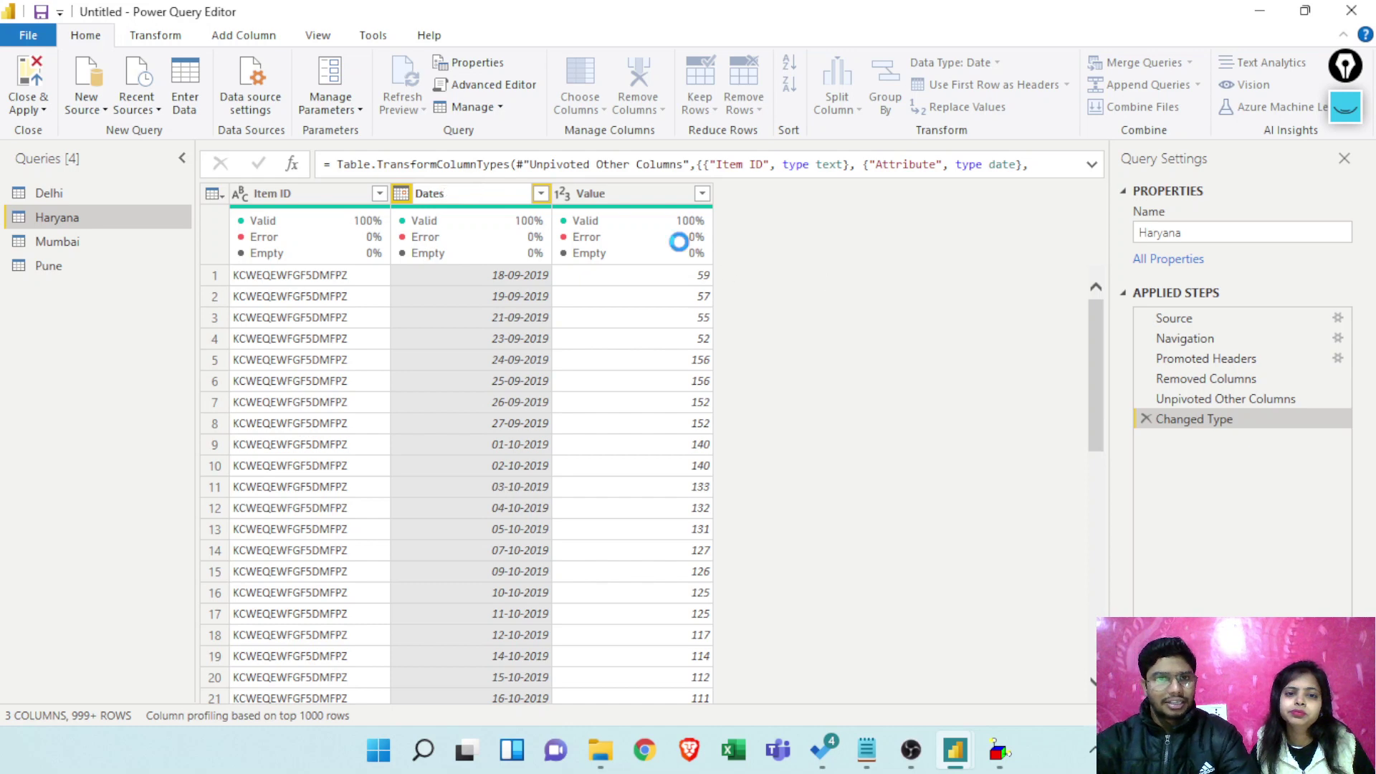
key(Return)
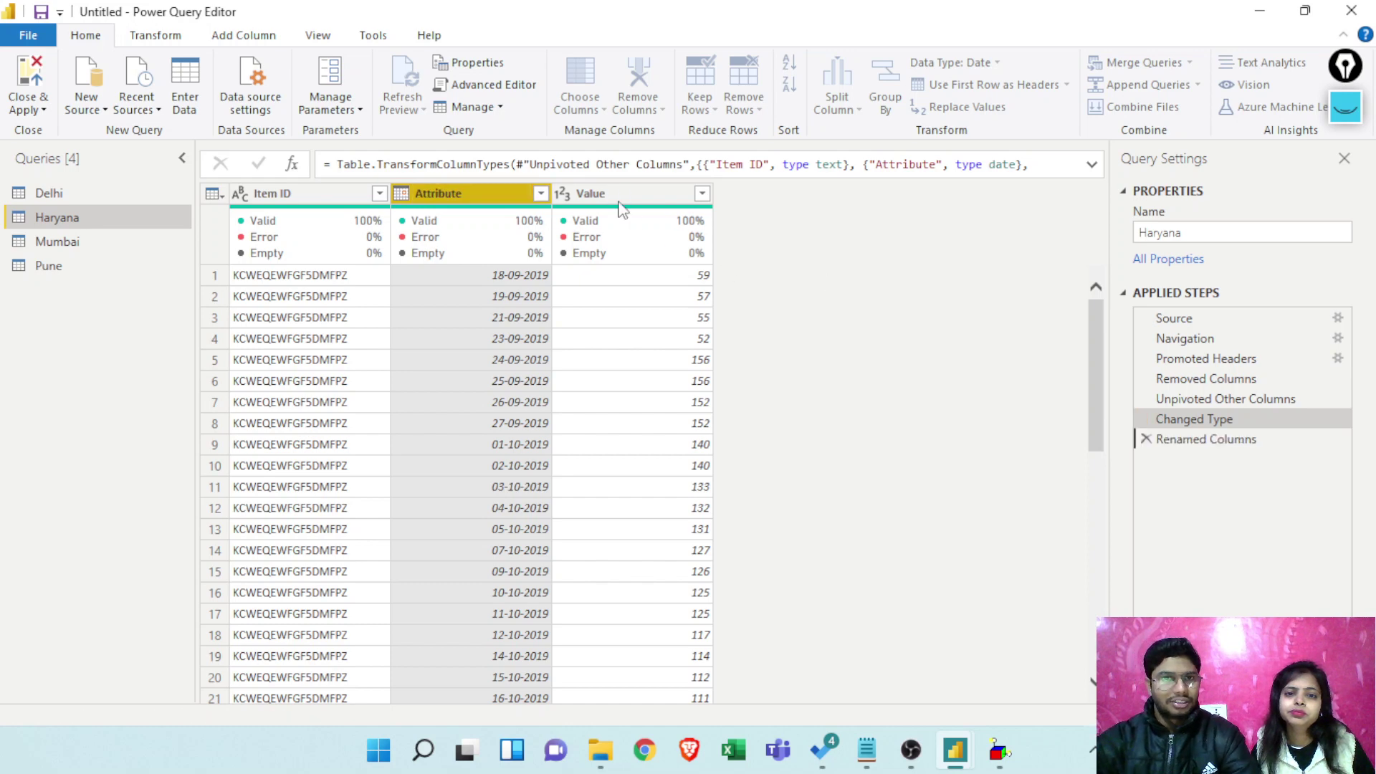
double_click(620, 200)
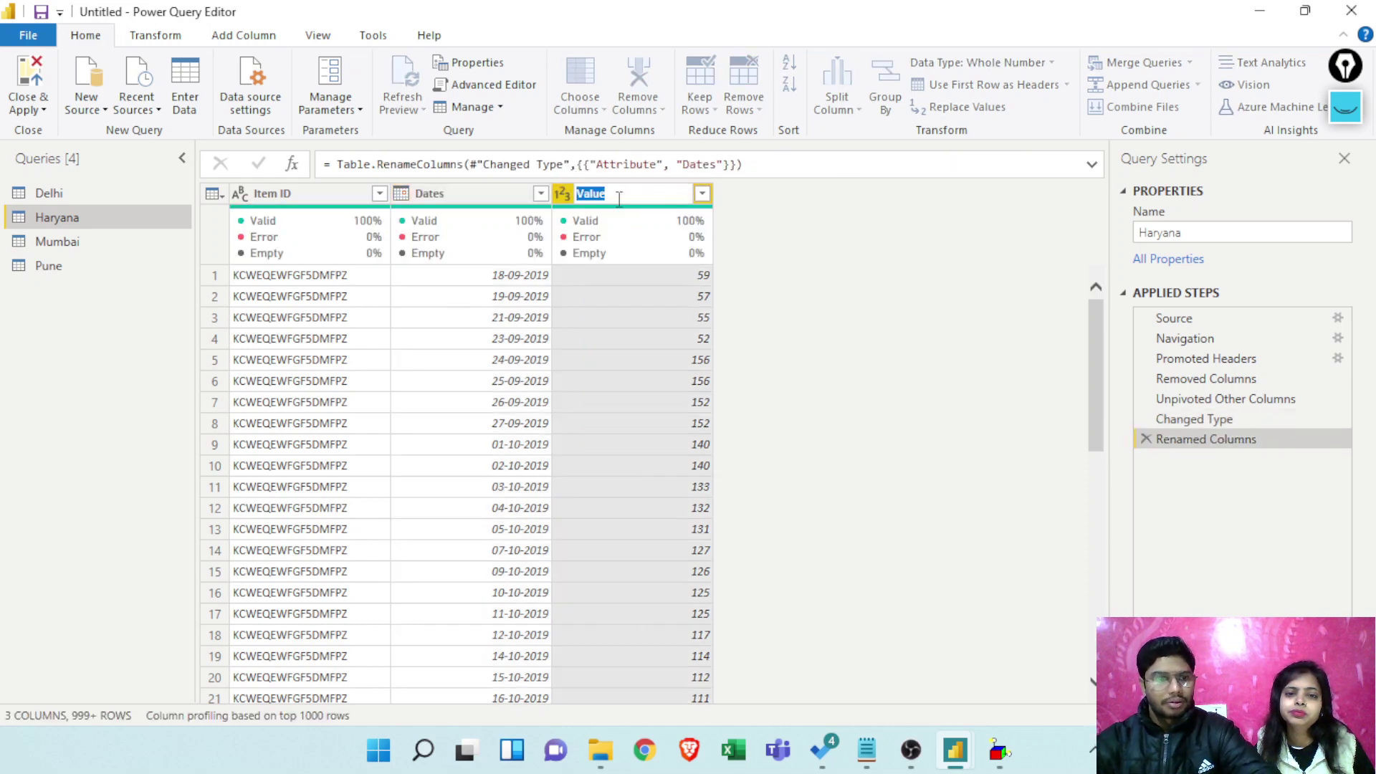
text(Q)
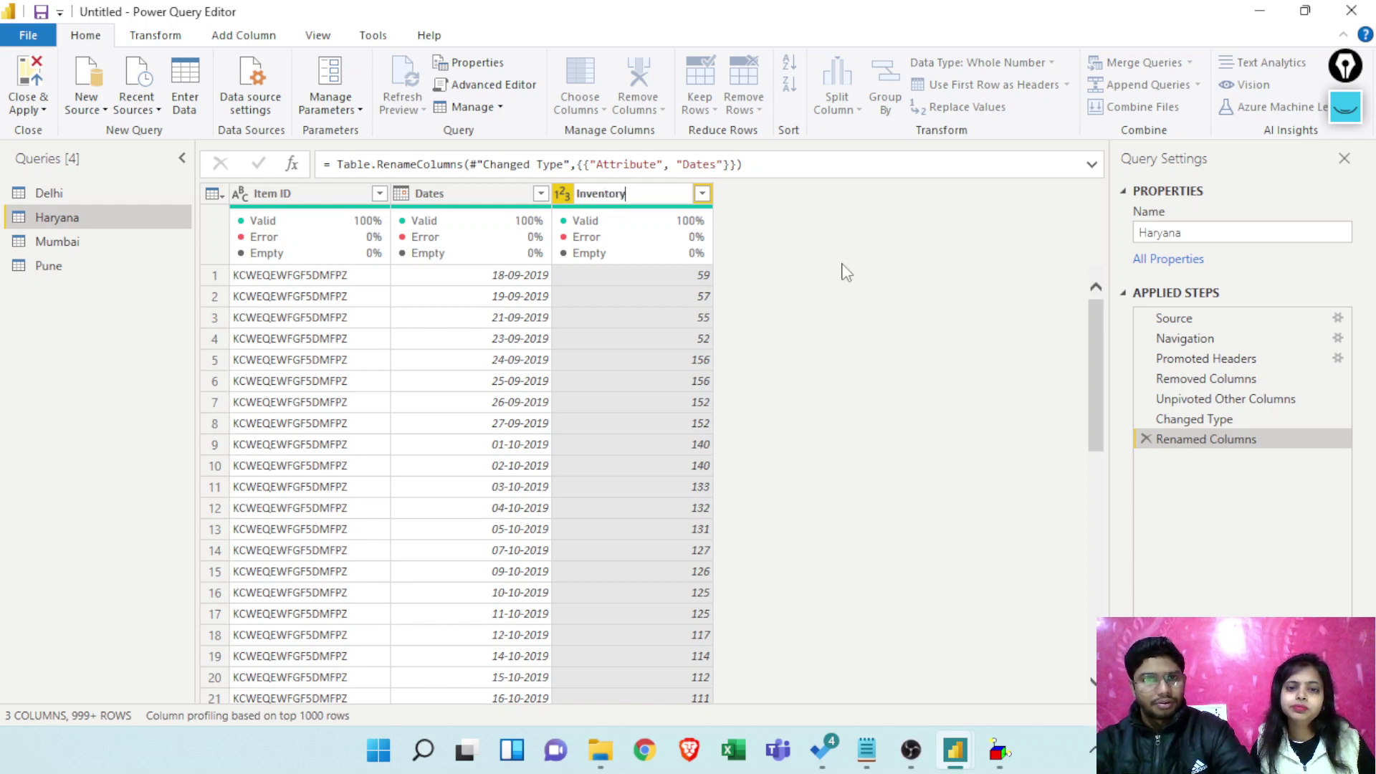
click(822, 277)
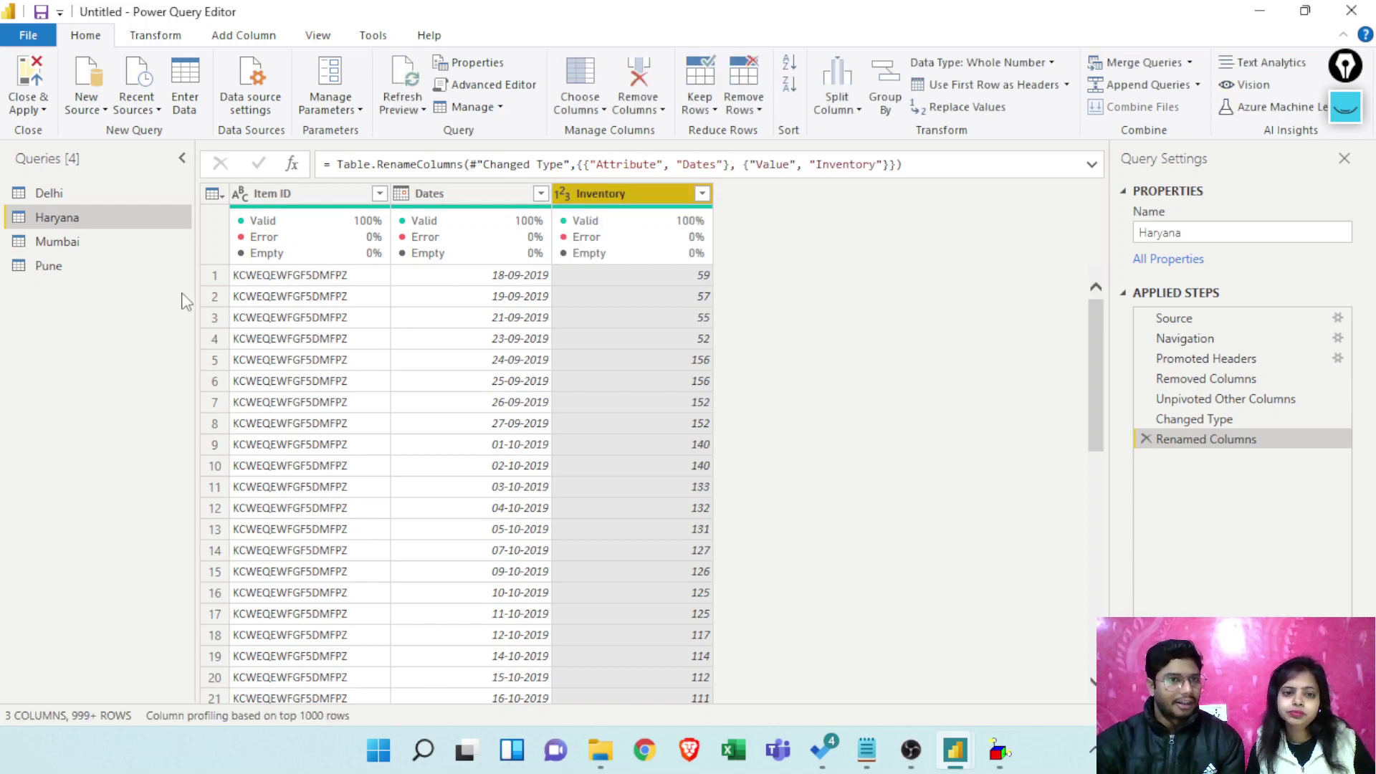
Open the Mumbai query and check its columns through to the last ones
click(89, 248)
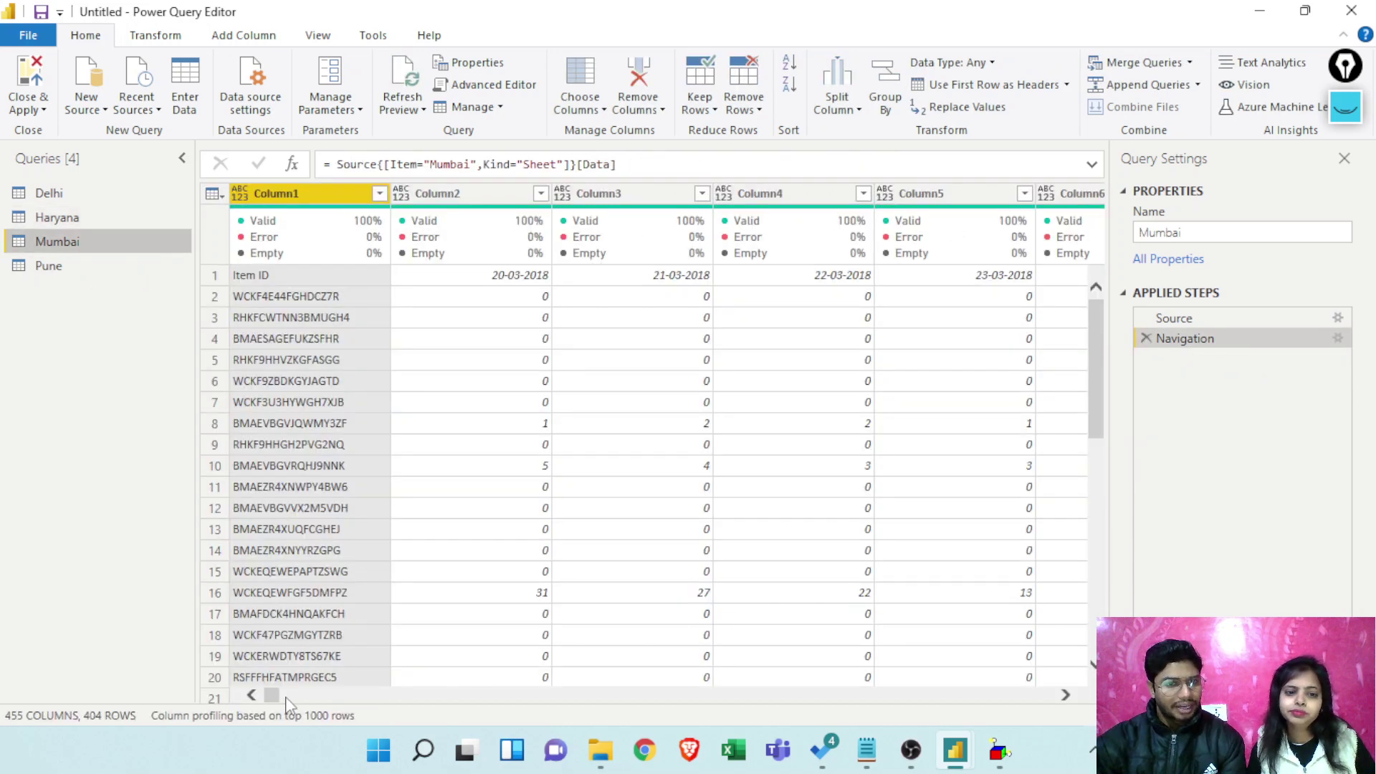
drag(276, 695, 1045, 695)
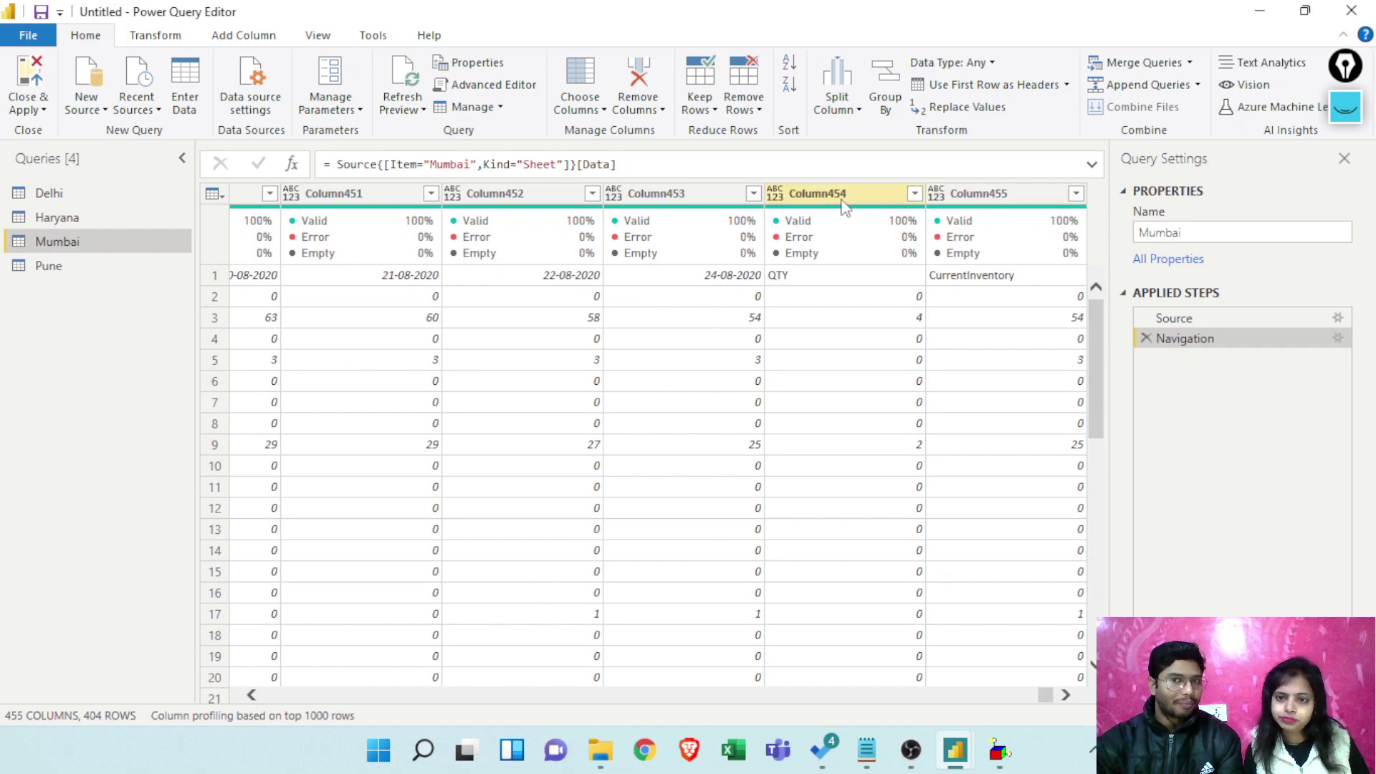
mouse_move(844, 208)
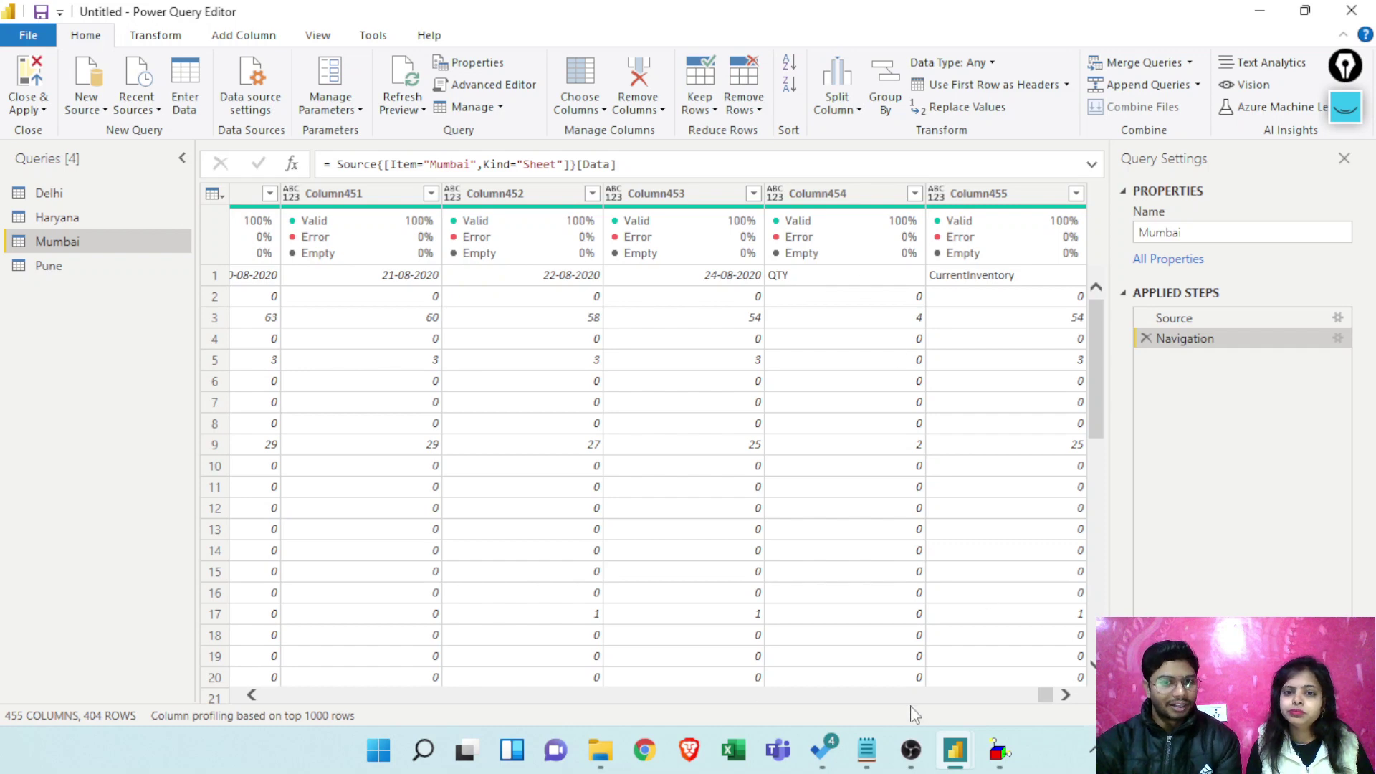
drag(1051, 695, 12, 663)
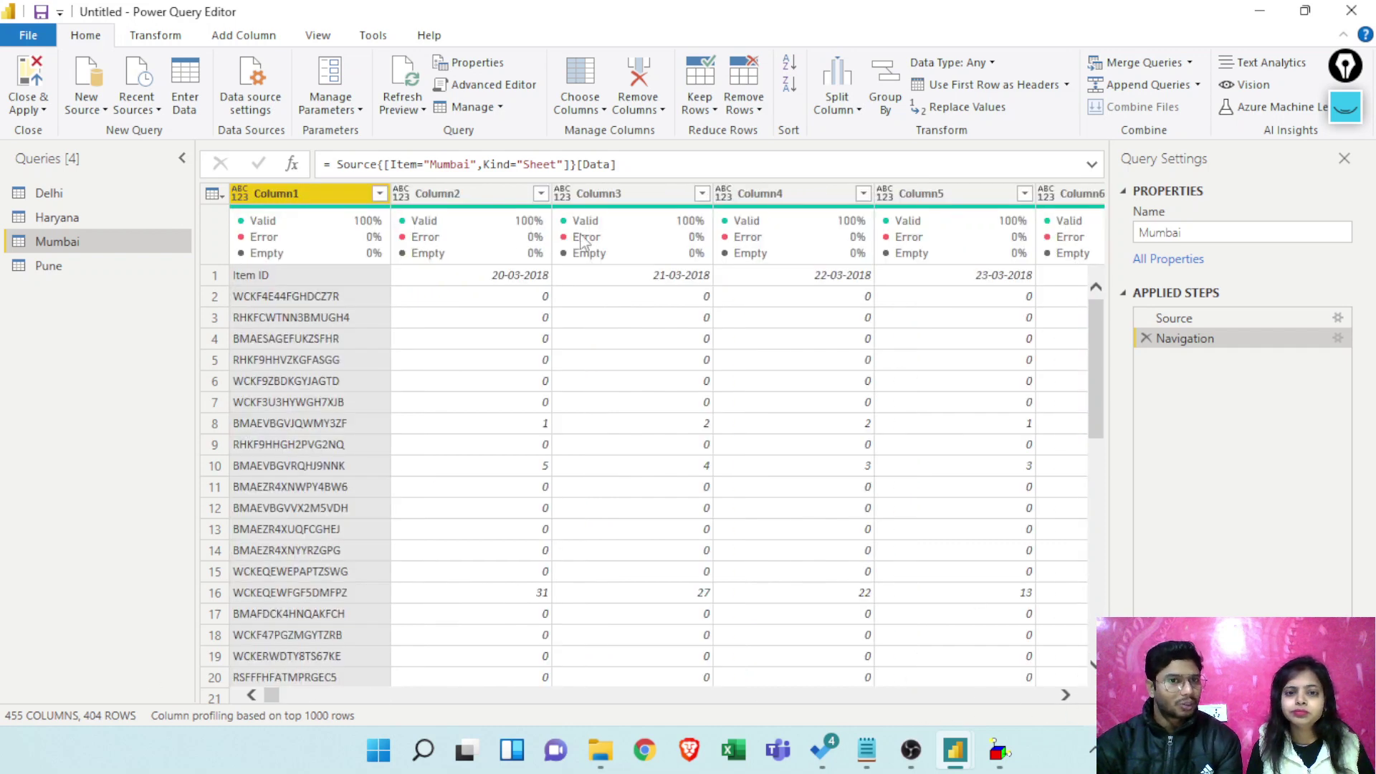
Promote the Mumbai query's first row to headers and remove its QTY and CurrentInventory columns
click(1066, 85)
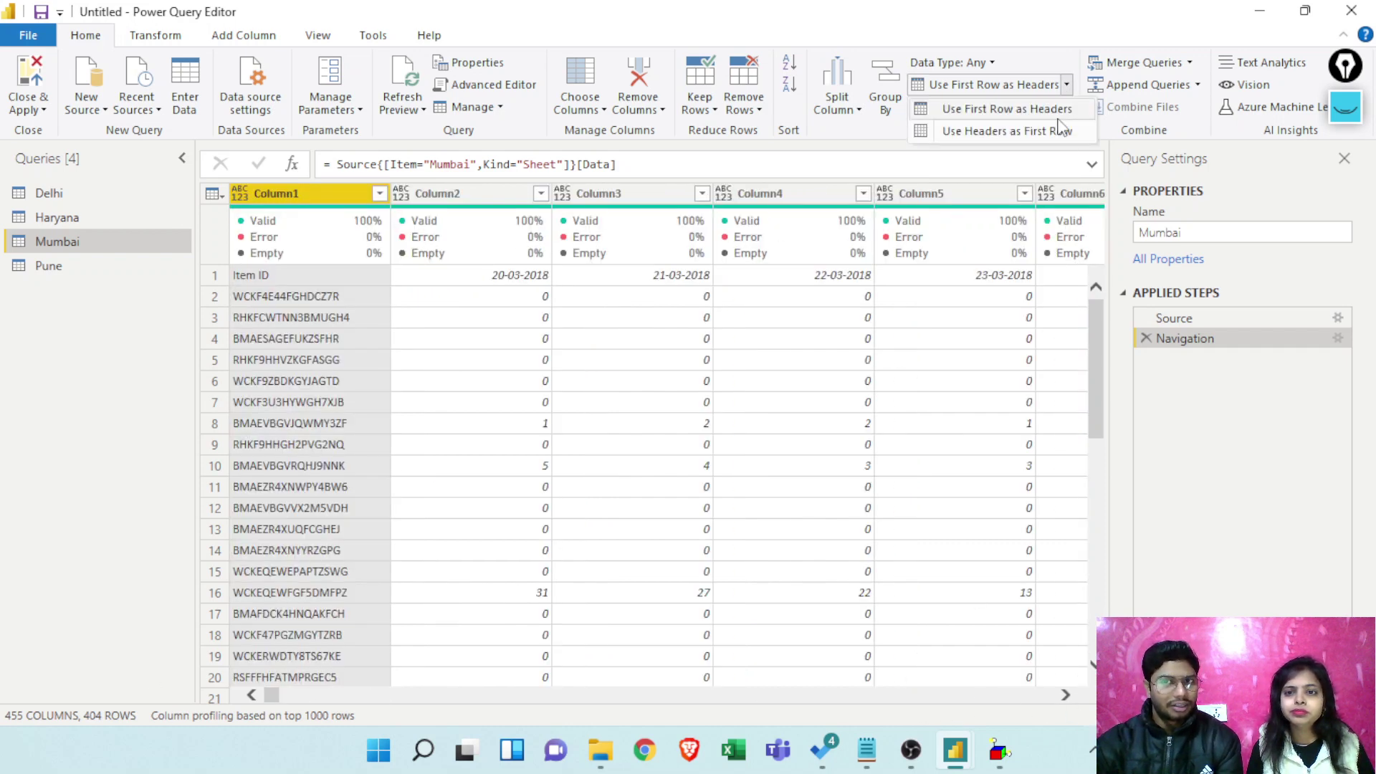
click(979, 108)
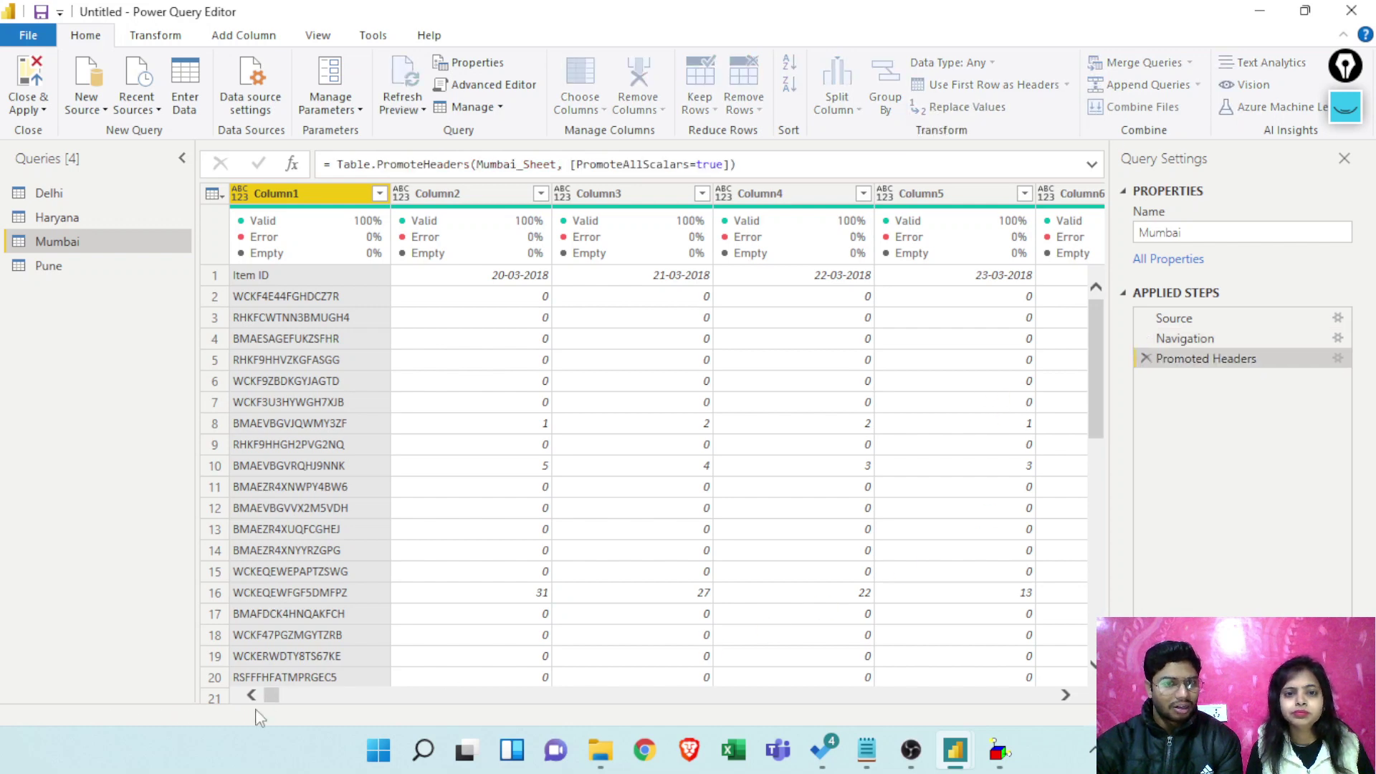
click(363, 695)
drag(365, 695, 1045, 695)
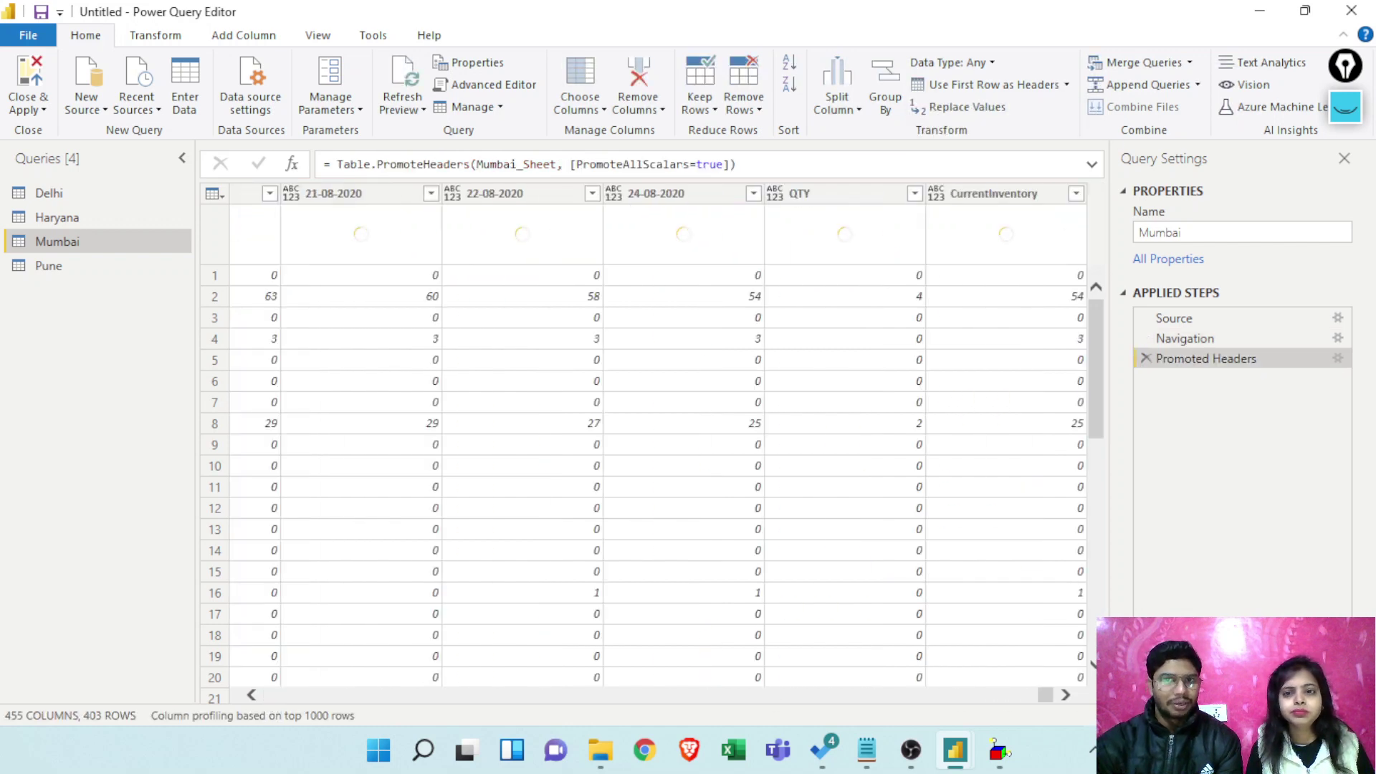
click(866, 195)
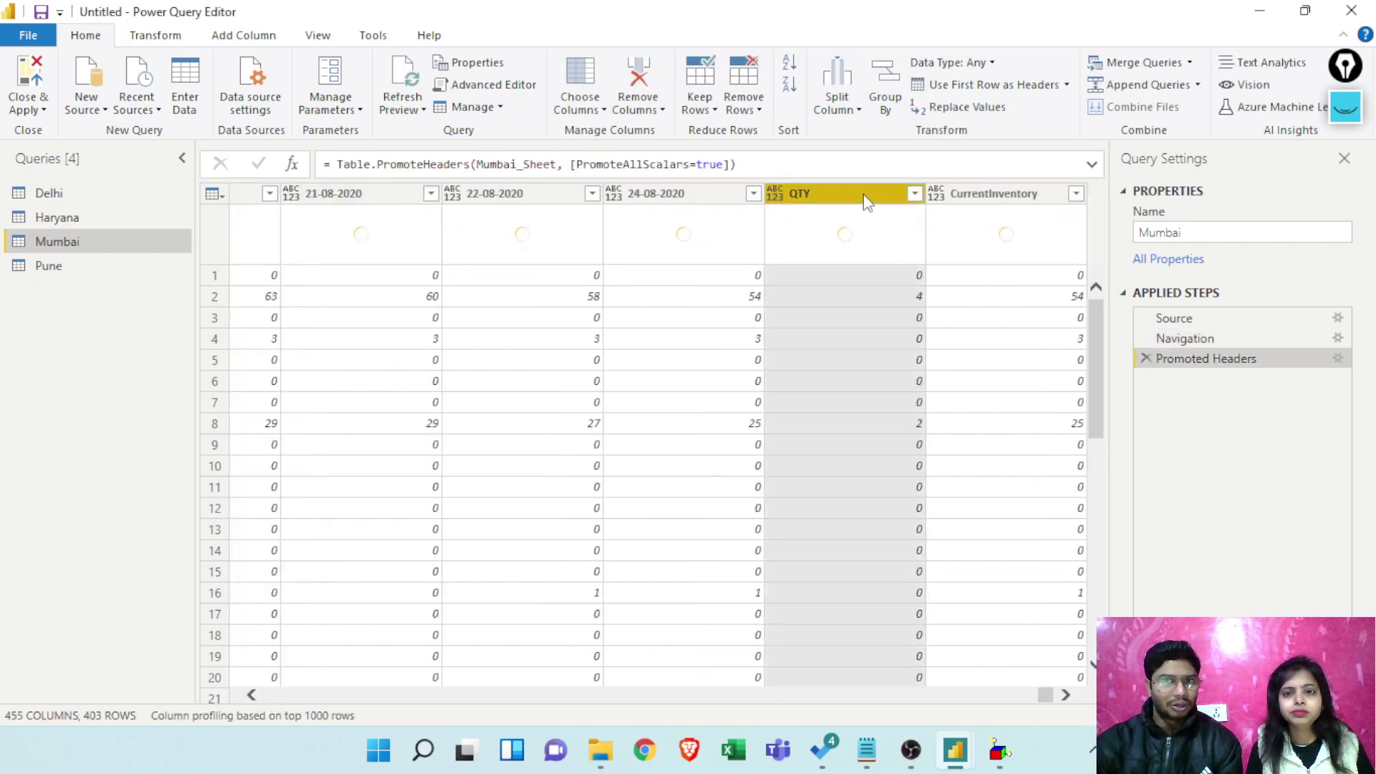
ctrl+click(997, 198)
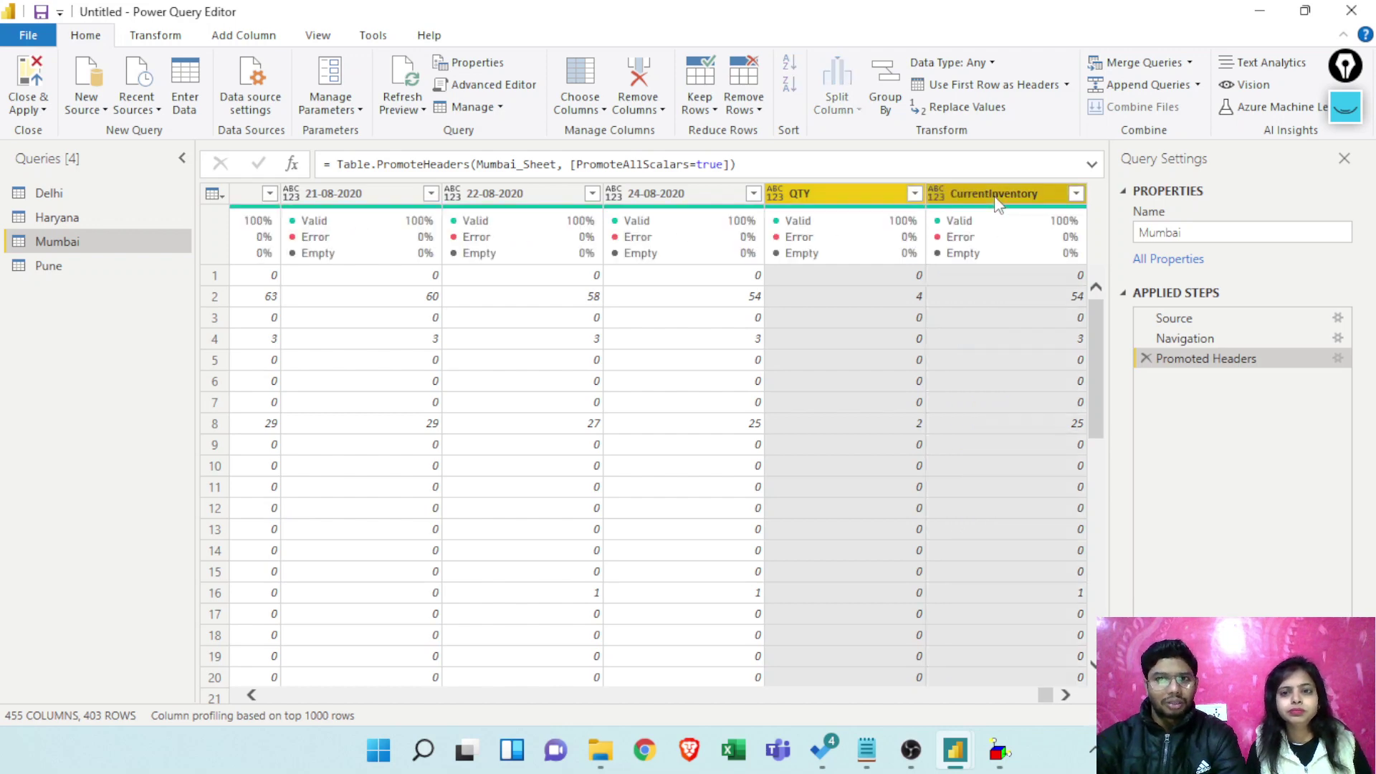
right_click(995, 195)
click(1050, 237)
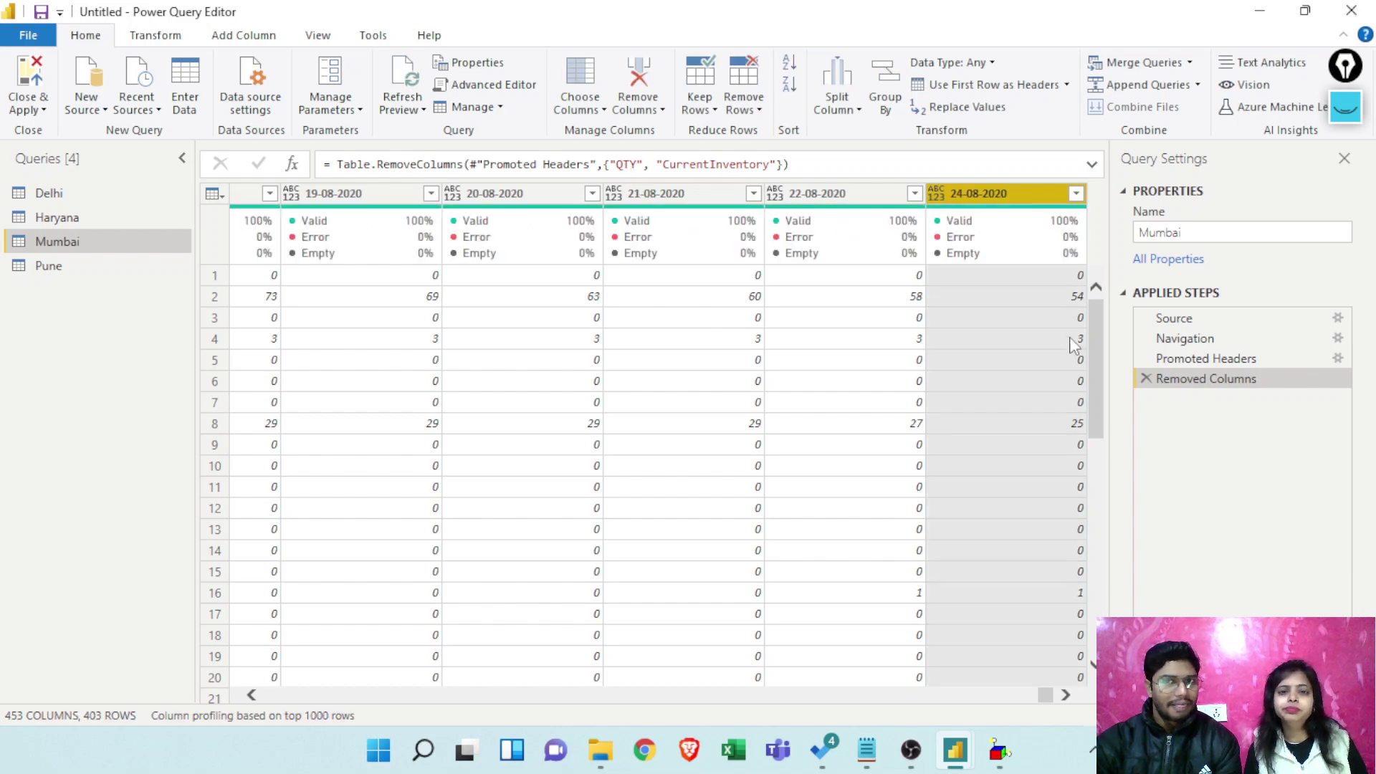
Delete the Removed Columns and Promoted Headers steps from the Mumbai query
click(1146, 378)
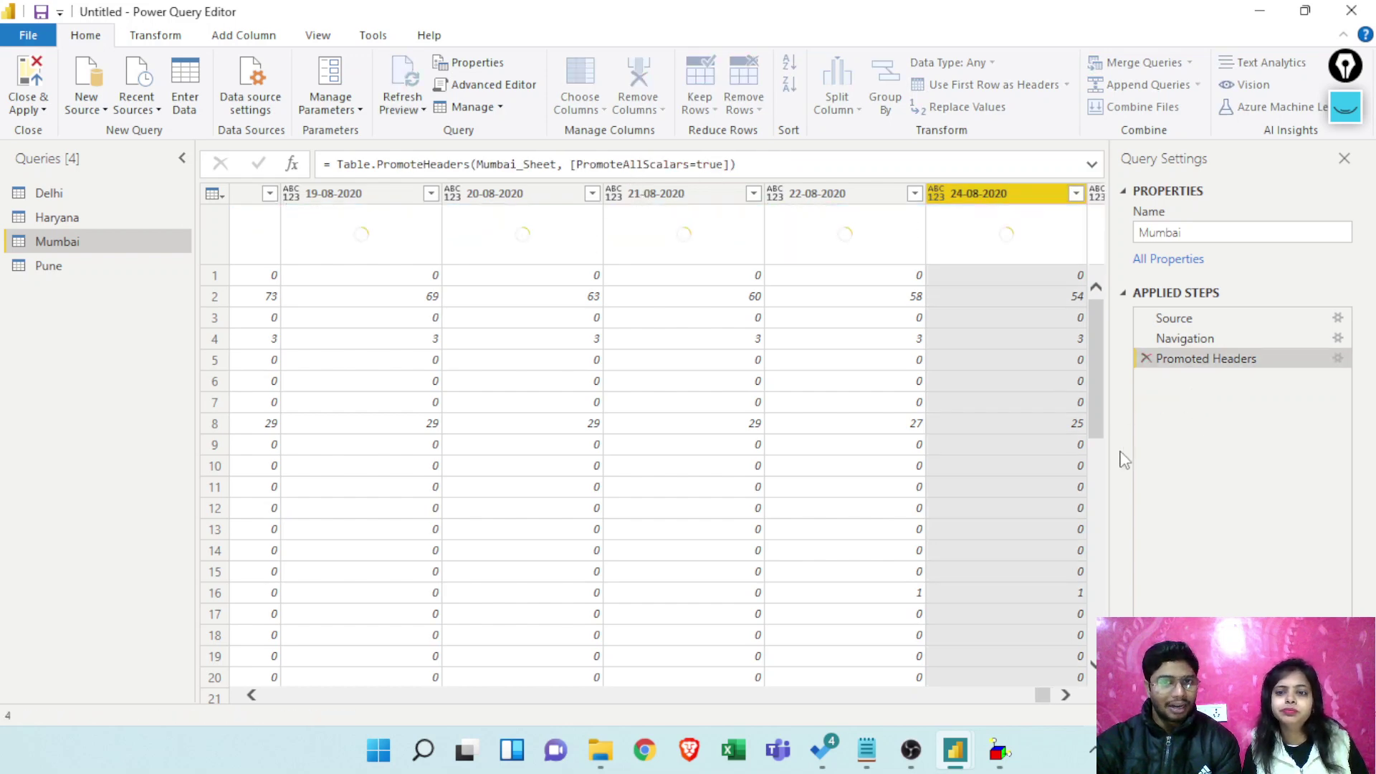
click(1146, 358)
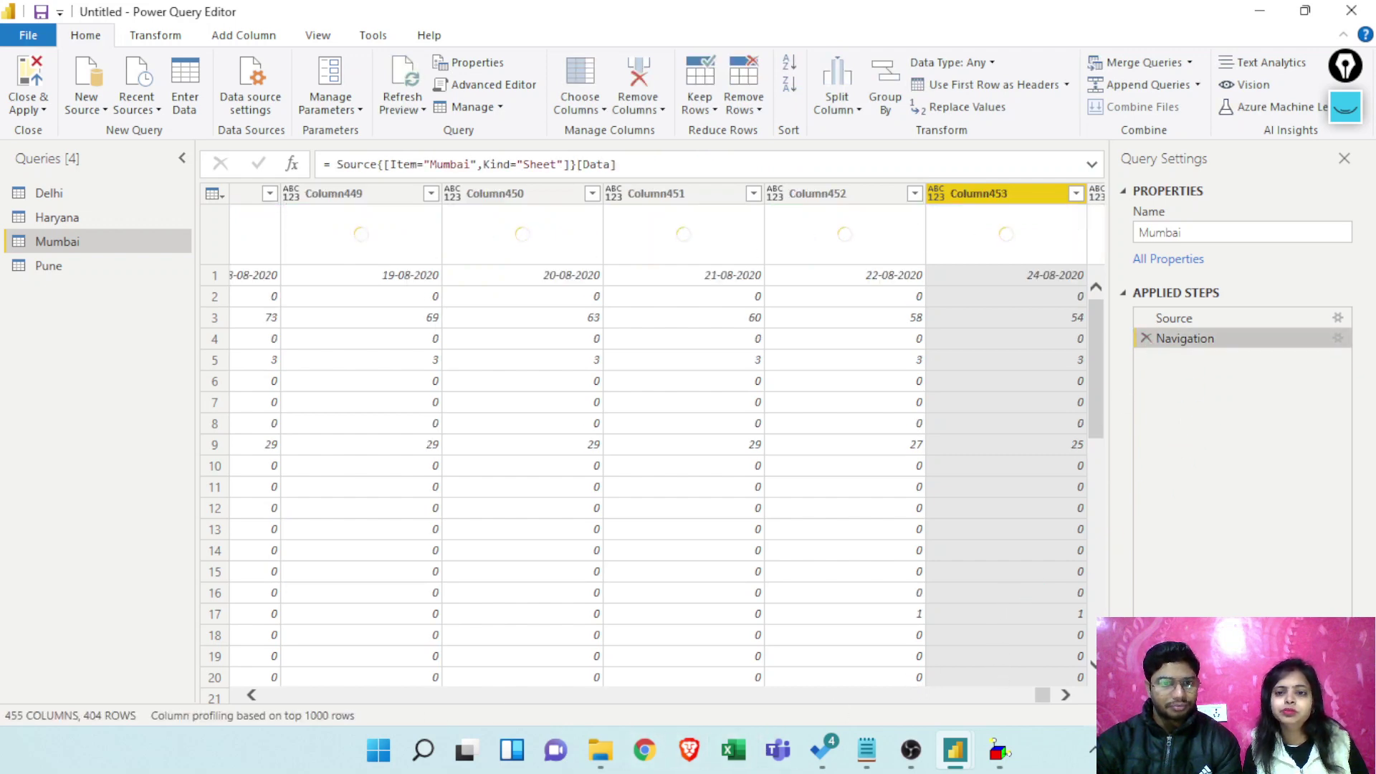
Try removing Column454 and Column455 from the Mumbai query before promoting headers, and delete that applied step again
click(1053, 697)
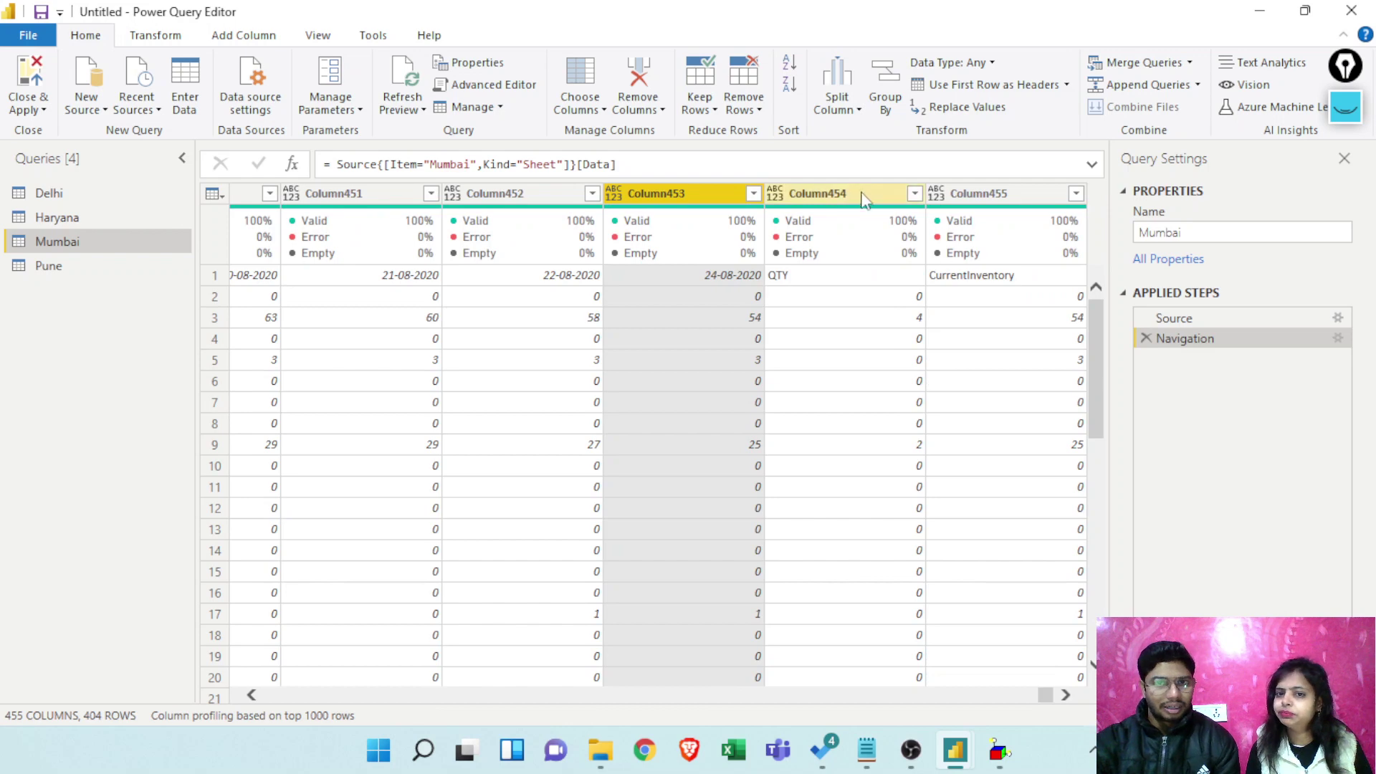
click(873, 201)
shift+click(1027, 194)
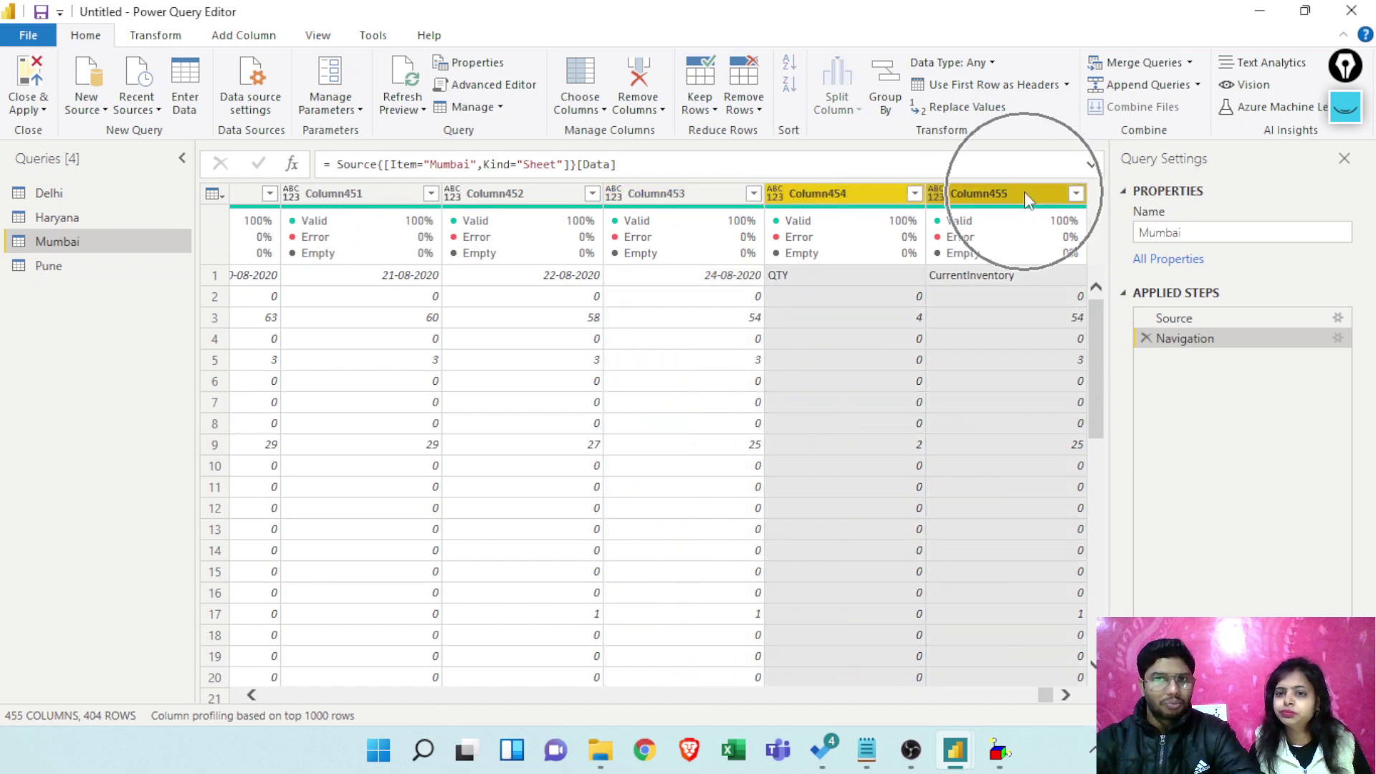
right_click(1024, 191)
click(1061, 230)
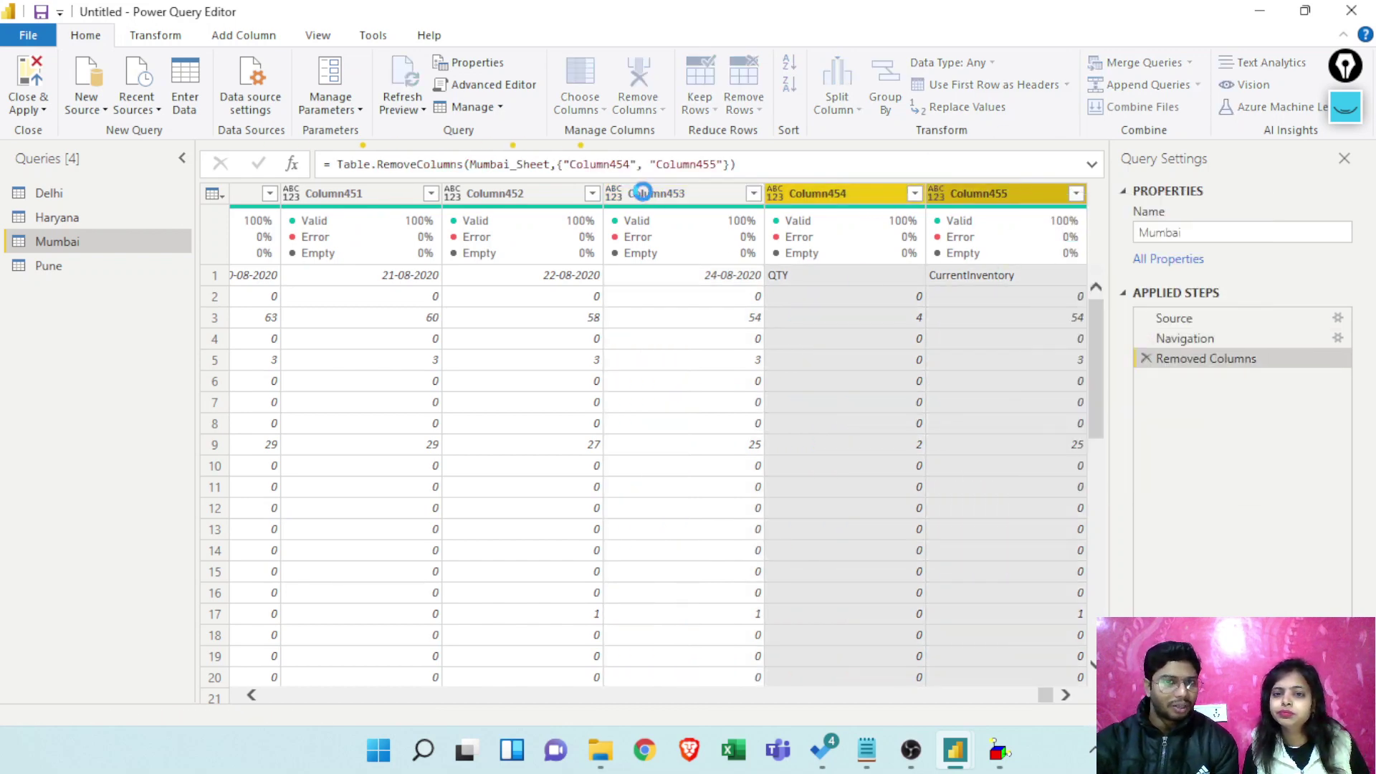
click(1010, 212)
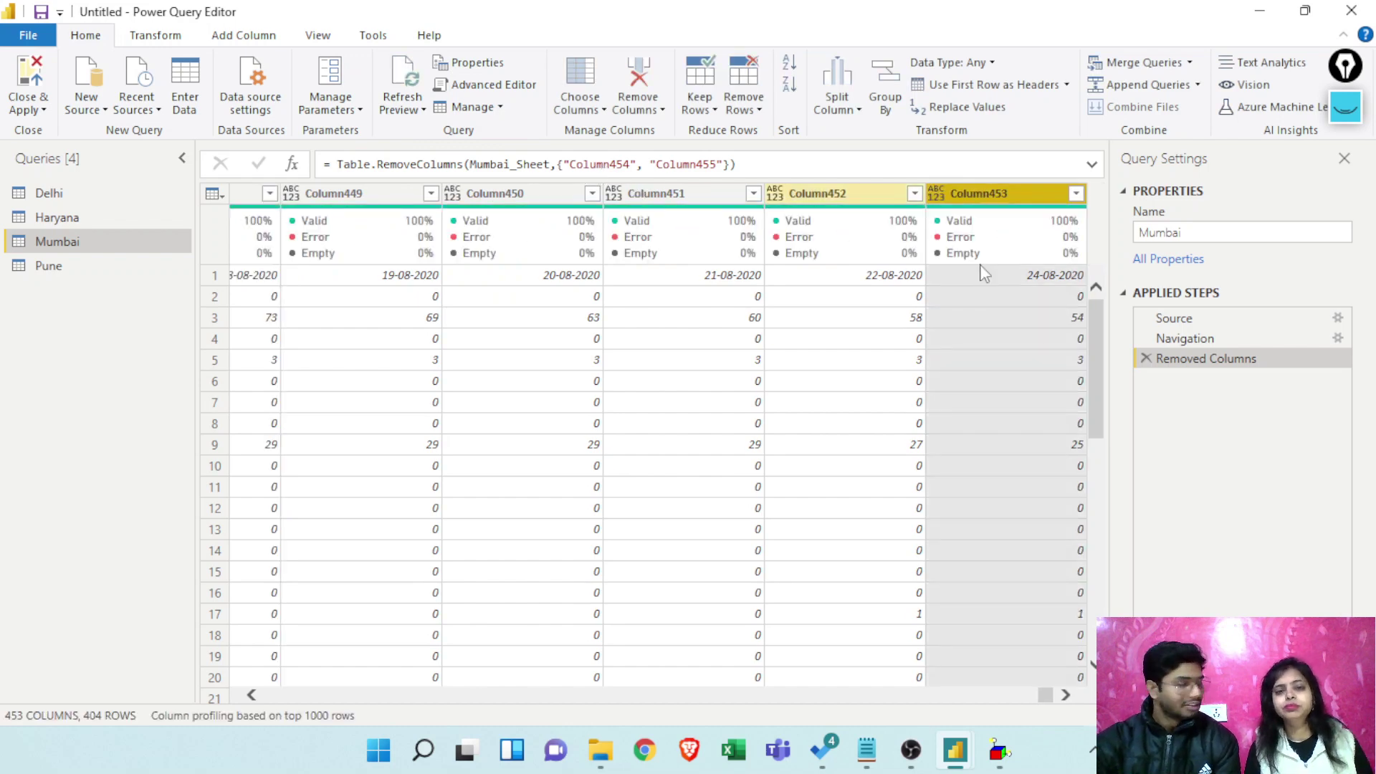
click(1146, 359)
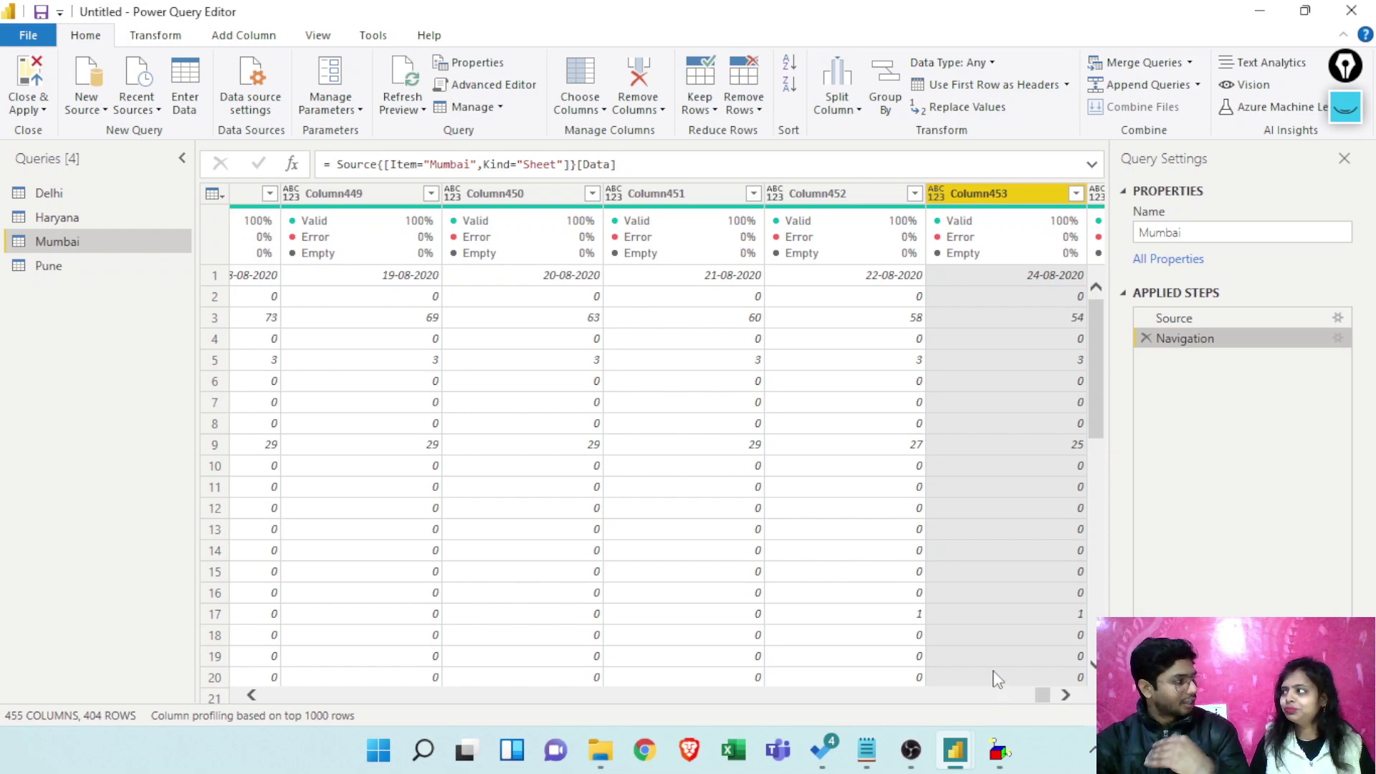
Use the first row of the Mumbai query as its column headers
drag(1043, 696, 1080, 700)
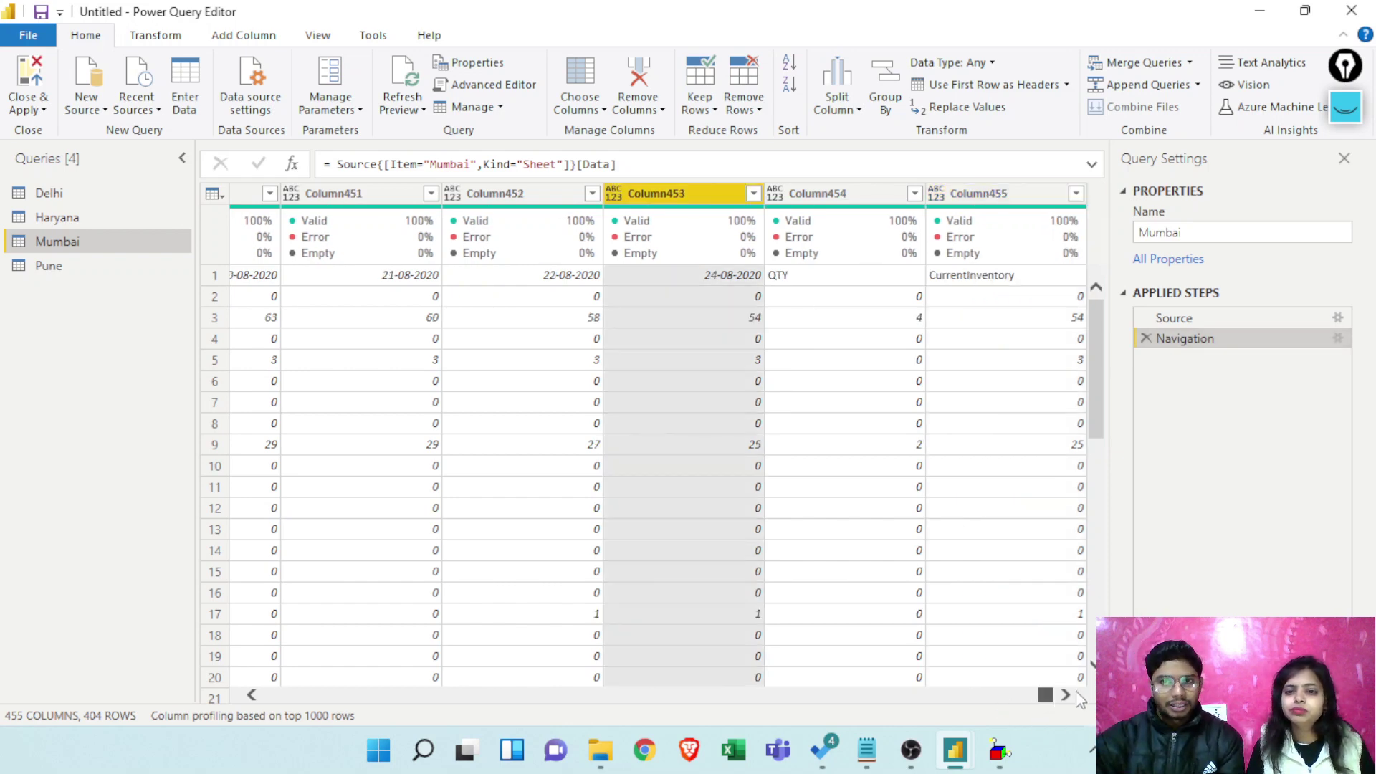
click(1067, 85)
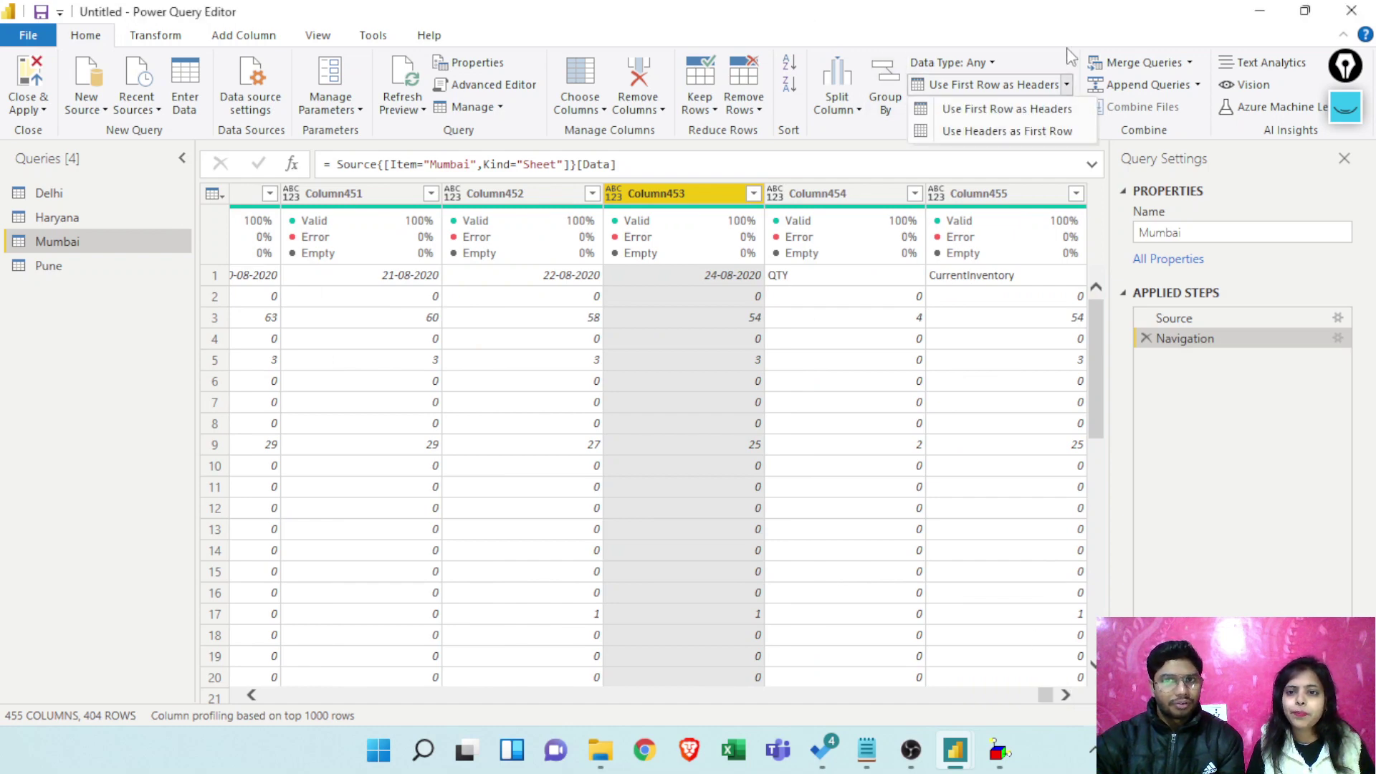
click(1072, 64)
click(1067, 86)
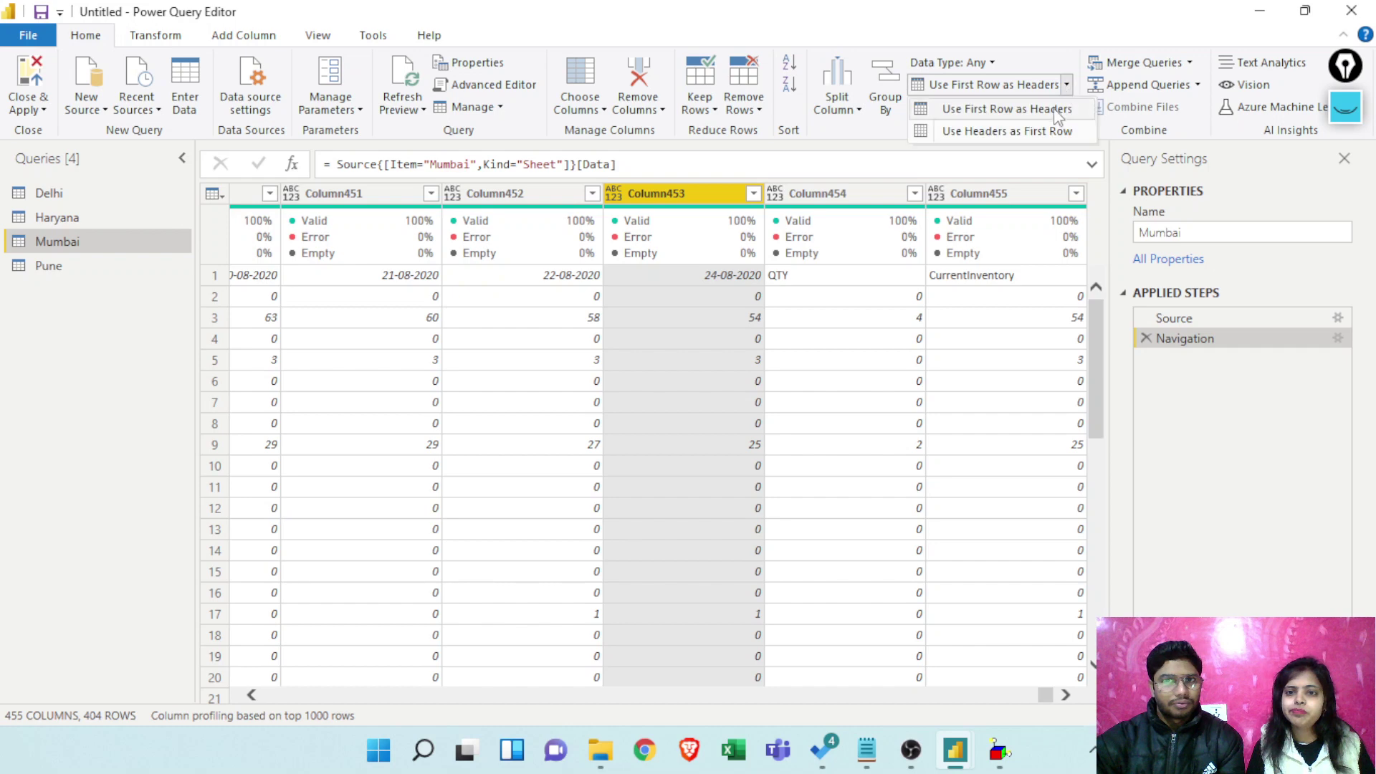
click(993, 108)
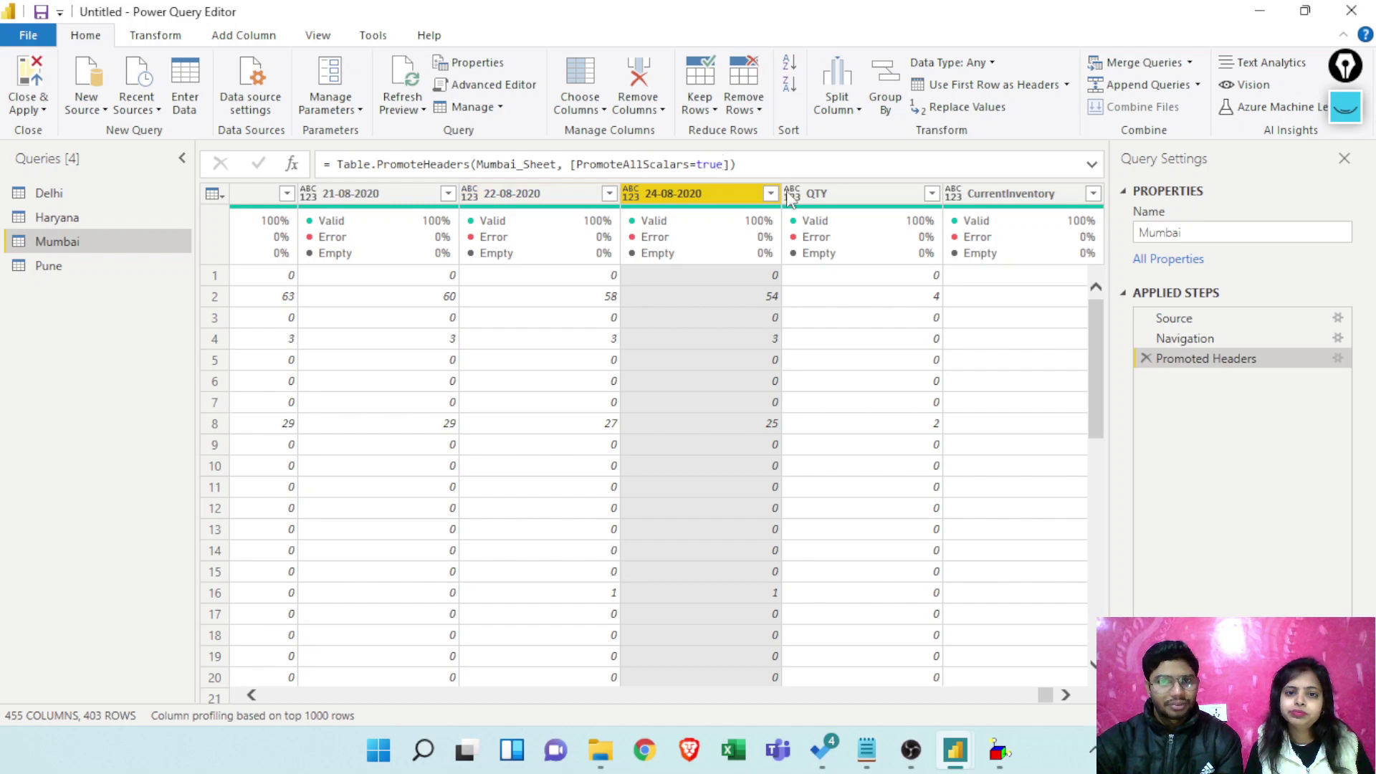
Remove the QTY and CurrentInventory columns from the end of the Mumbai query
click(842, 193)
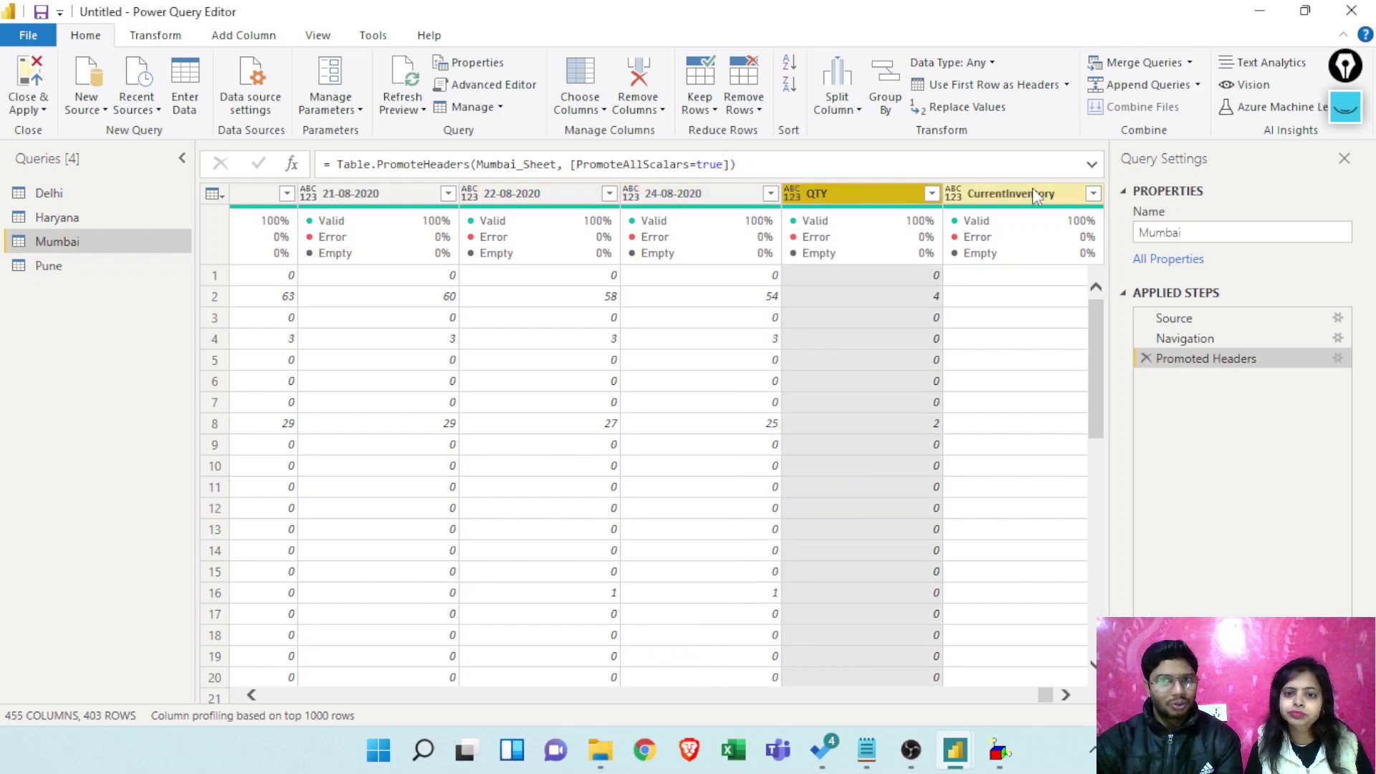
ctrl+click(1036, 195)
right_click(1038, 199)
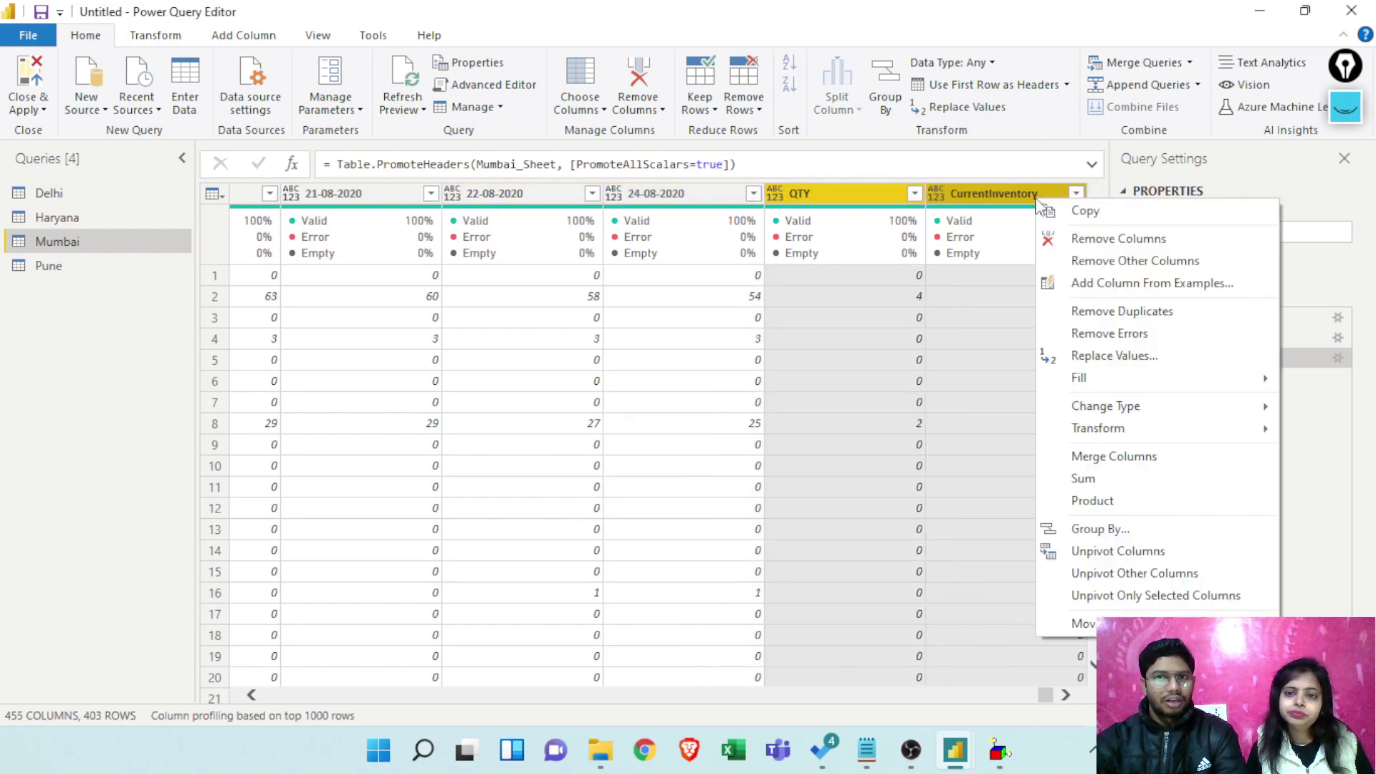
click(1091, 241)
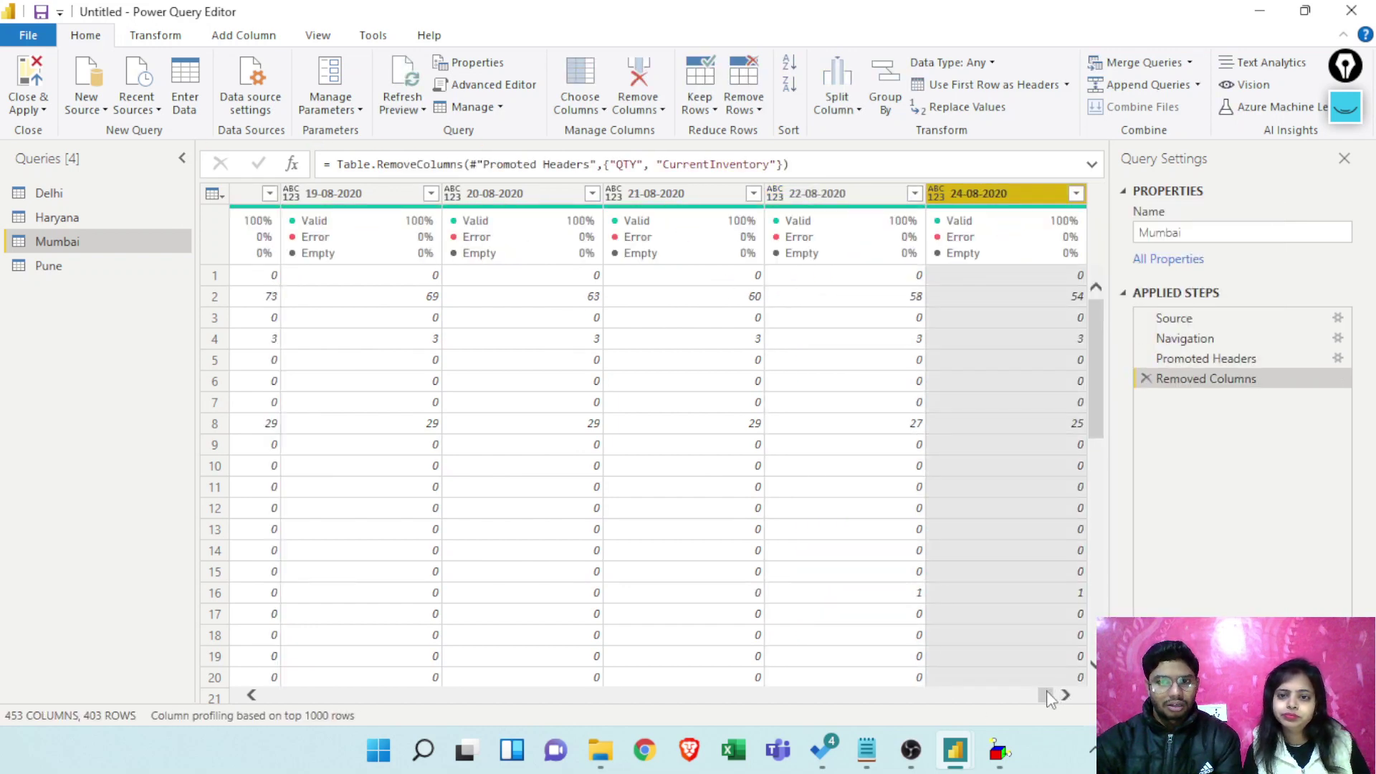
Unpivot all the Mumbai query's columns other than Item ID
drag(1046, 694, 271, 694)
right_click(316, 192)
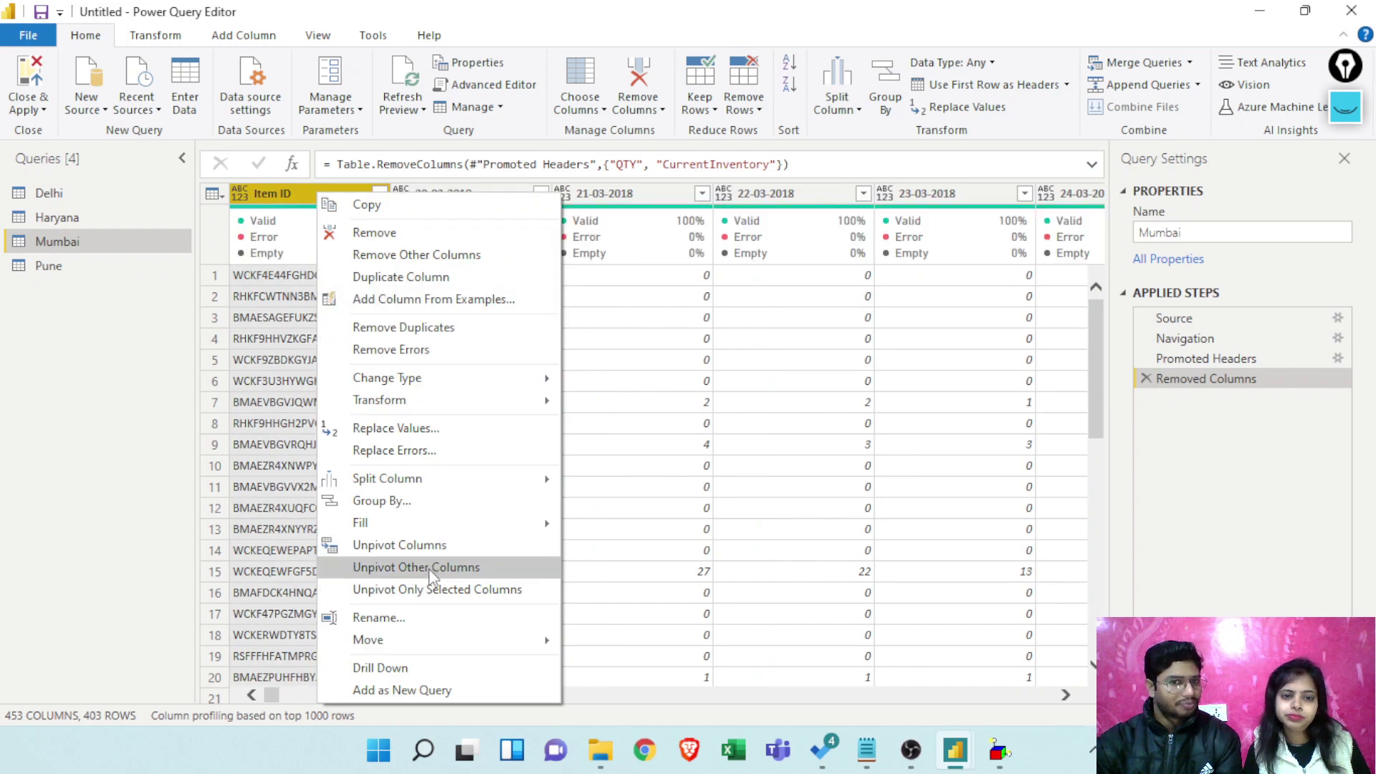
click(181, 44)
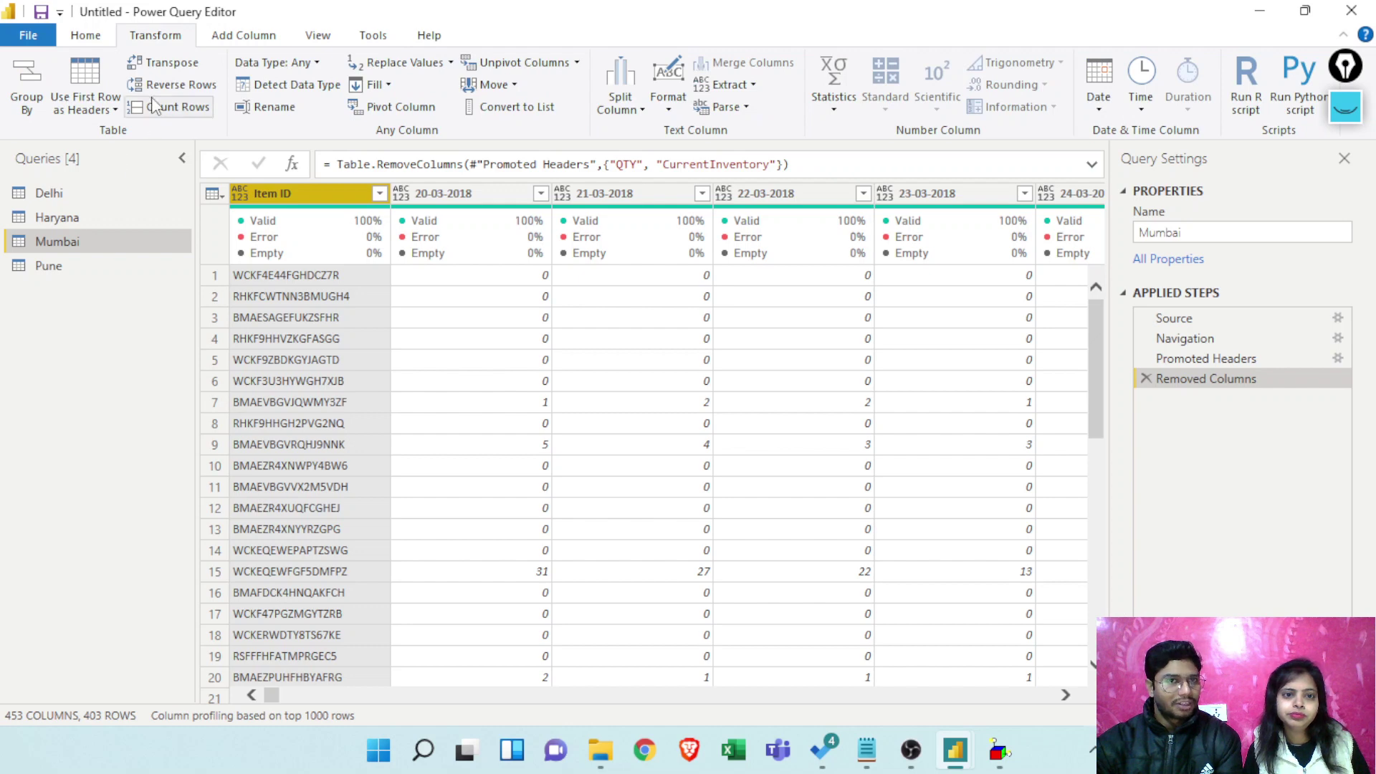
click(577, 63)
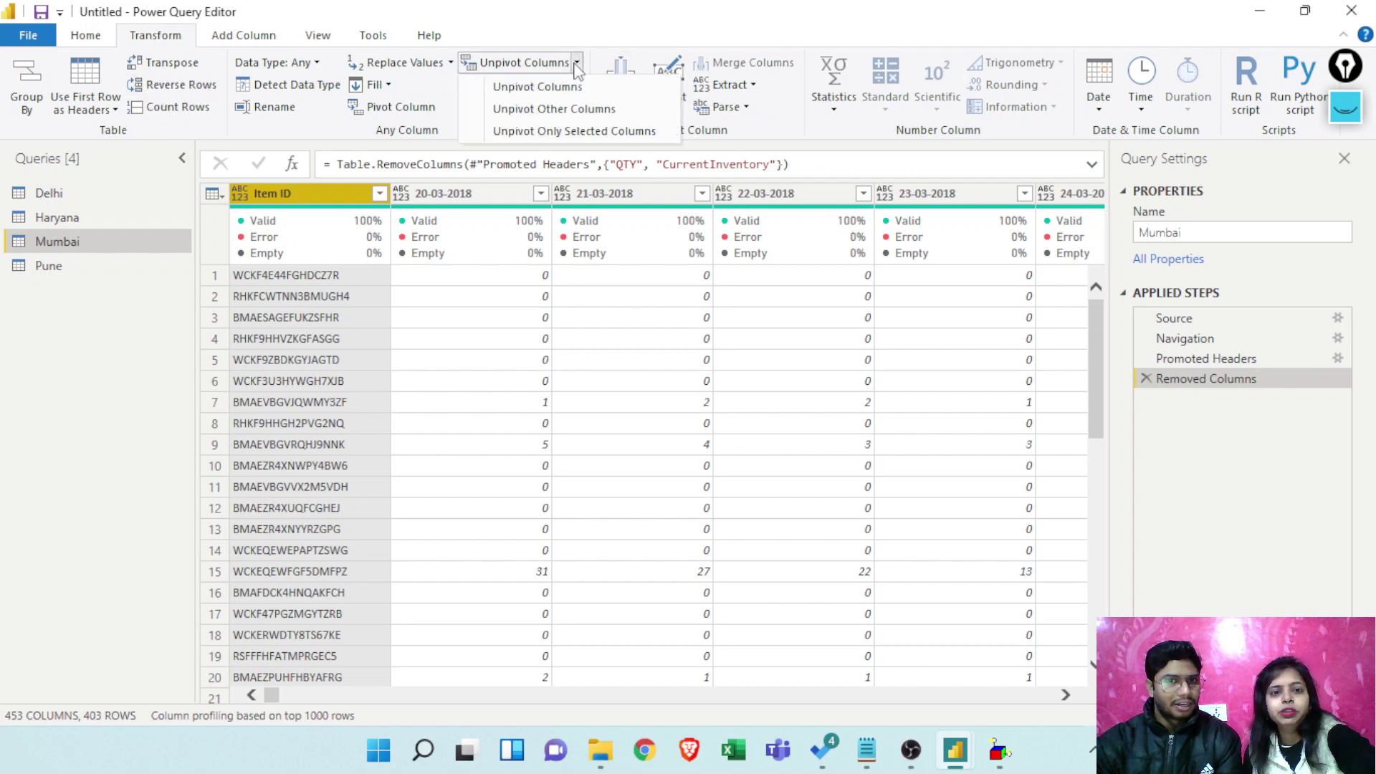
click(561, 111)
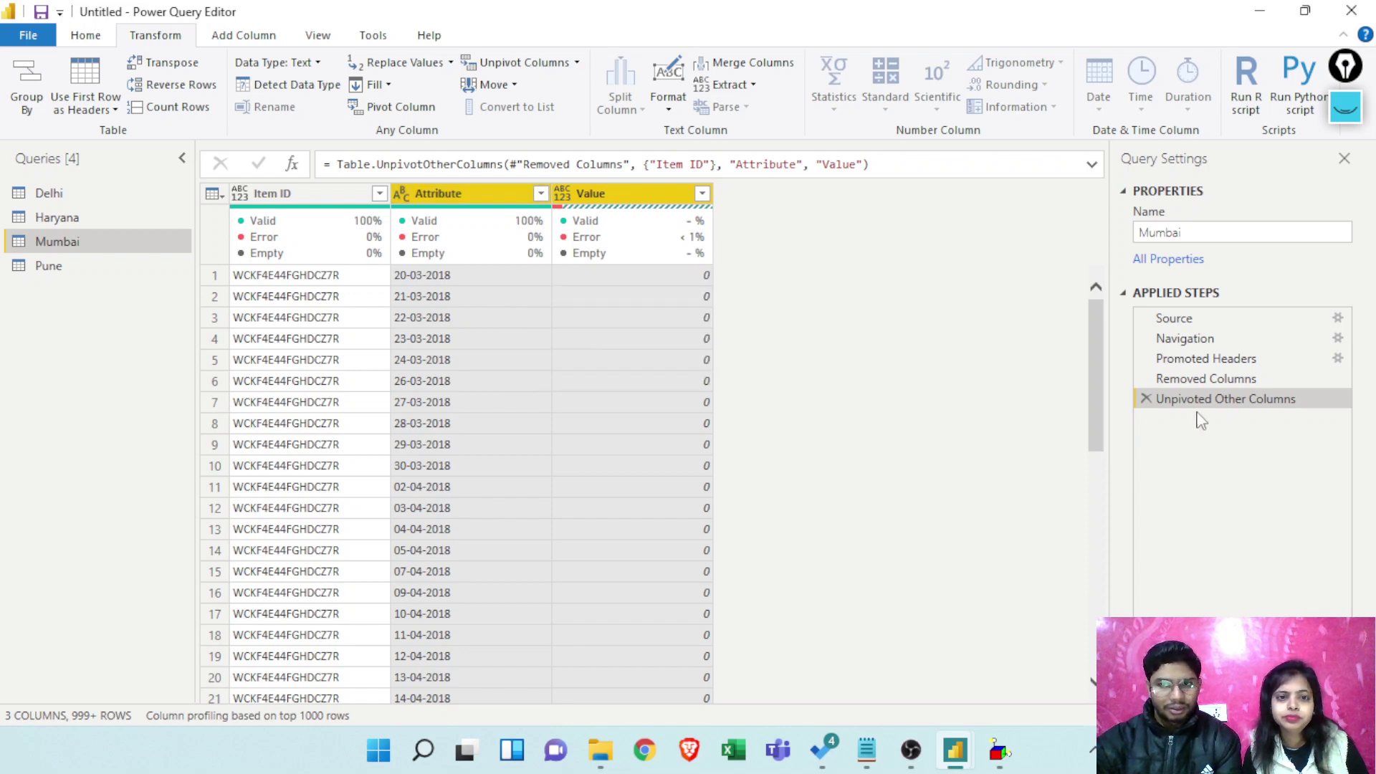
Review the Mumbai query's data as it stands at the Removed Columns step
click(1210, 380)
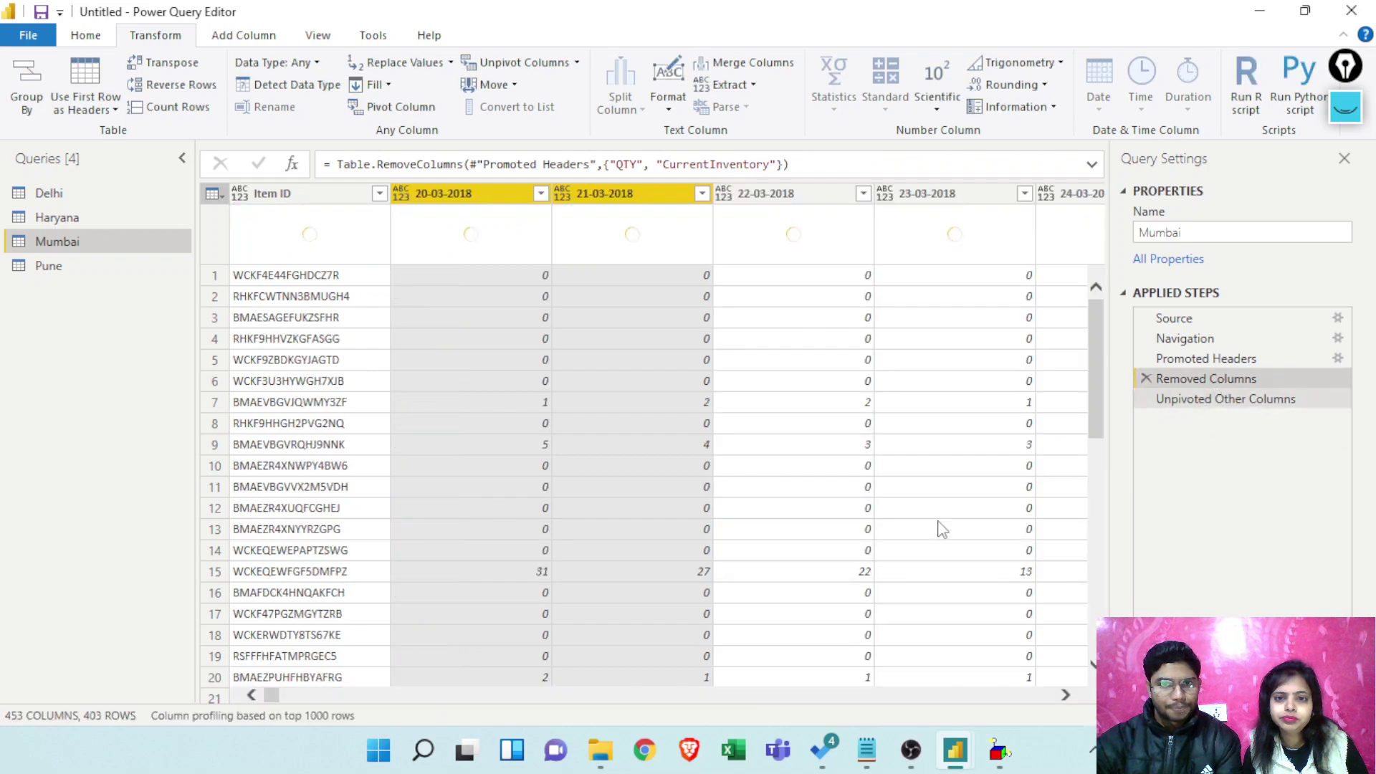
mouse_move(276, 695)
mouse_down()
mouse_move(645, 703)
mouse_move(875, 727)
mouse_move(1108, 717)
mouse_move(267, 700)
mouse_up()
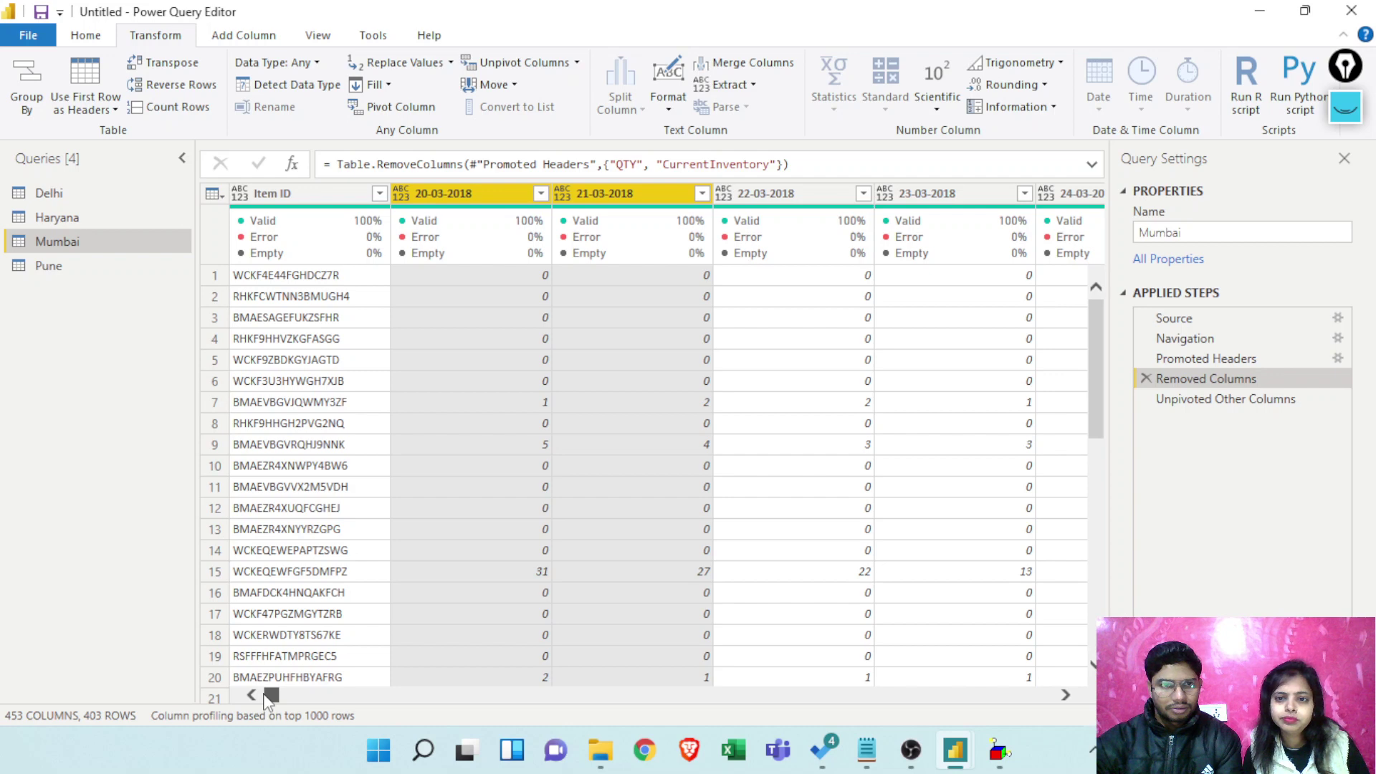
mouse_move(1093, 345)
mouse_down()
mouse_move(1096, 588)
mouse_move(1096, 330)
mouse_up()
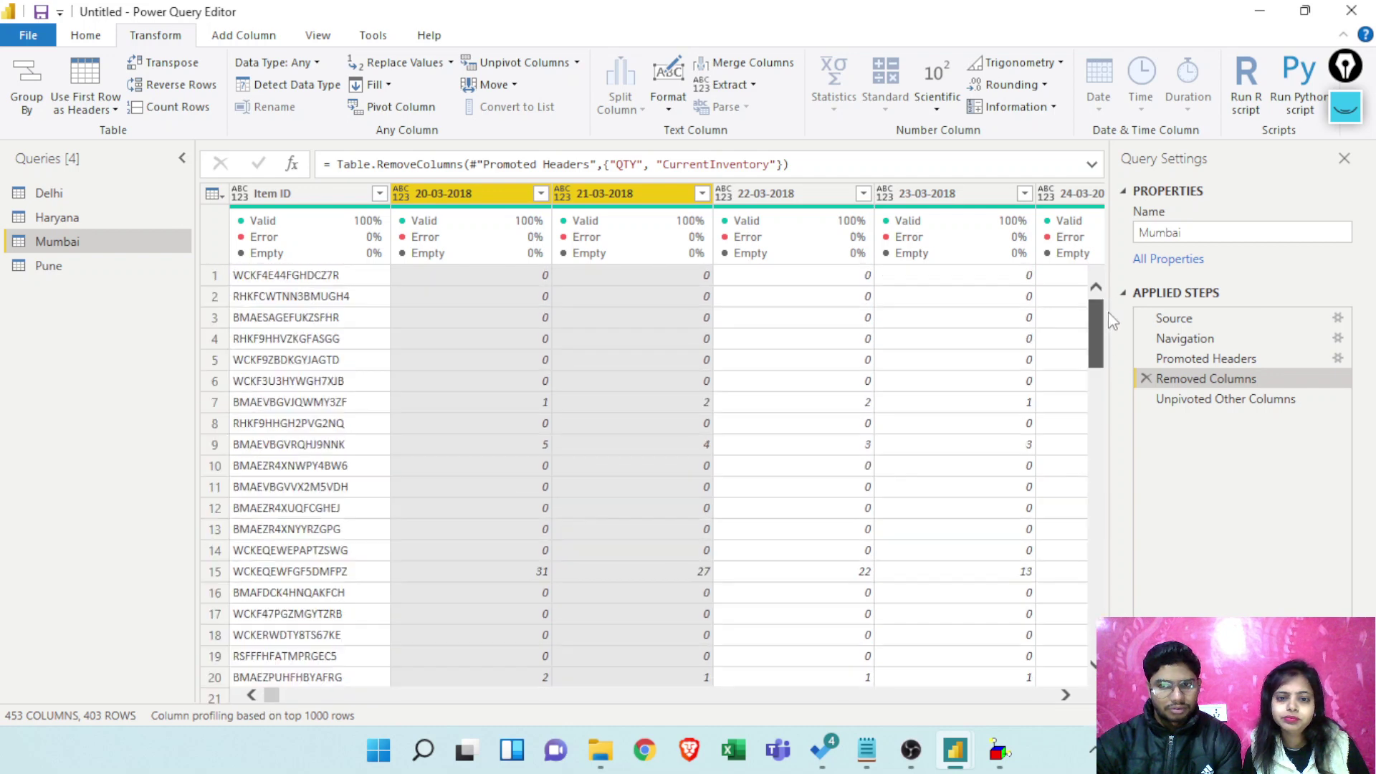
Return to the Unpivoted Other Columns step and examine the Value column's full list of values for errors
click(1218, 399)
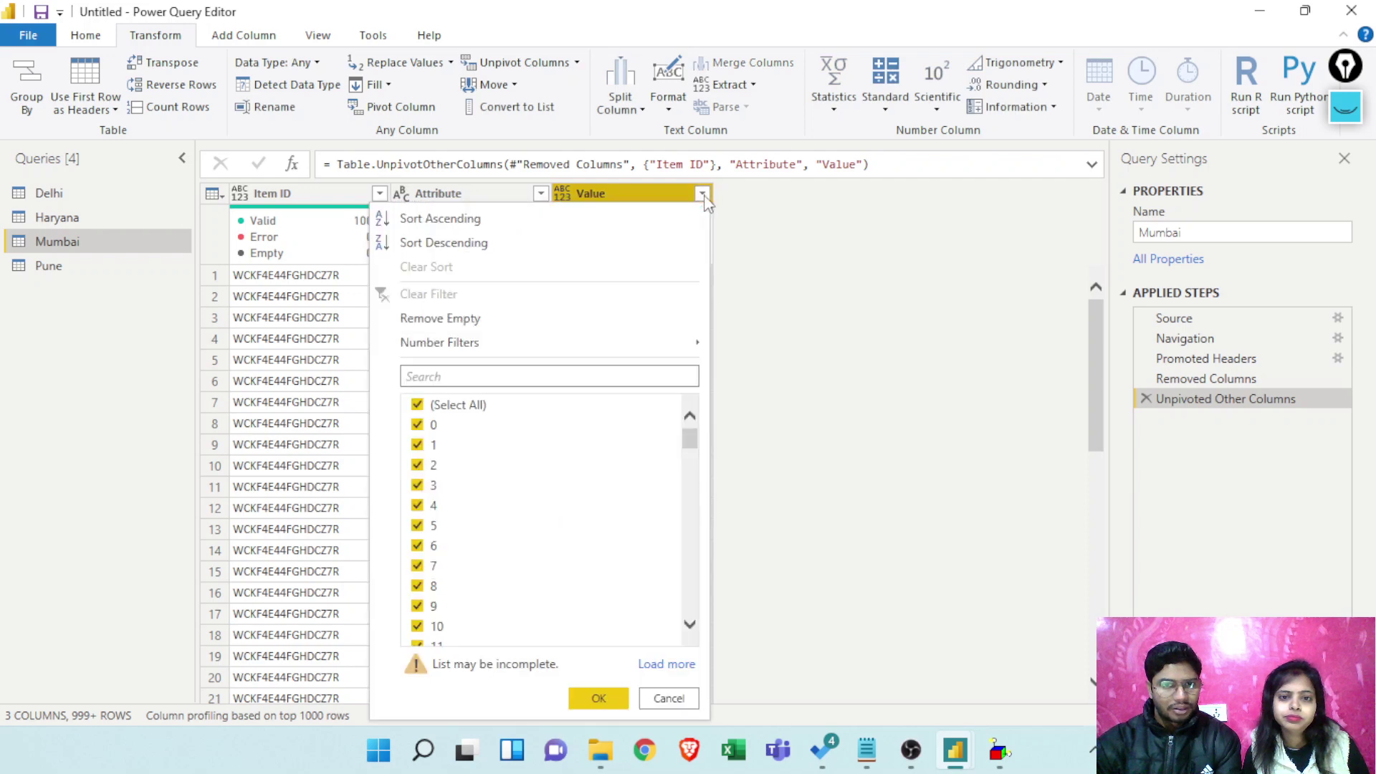
click(702, 193)
click(660, 663)
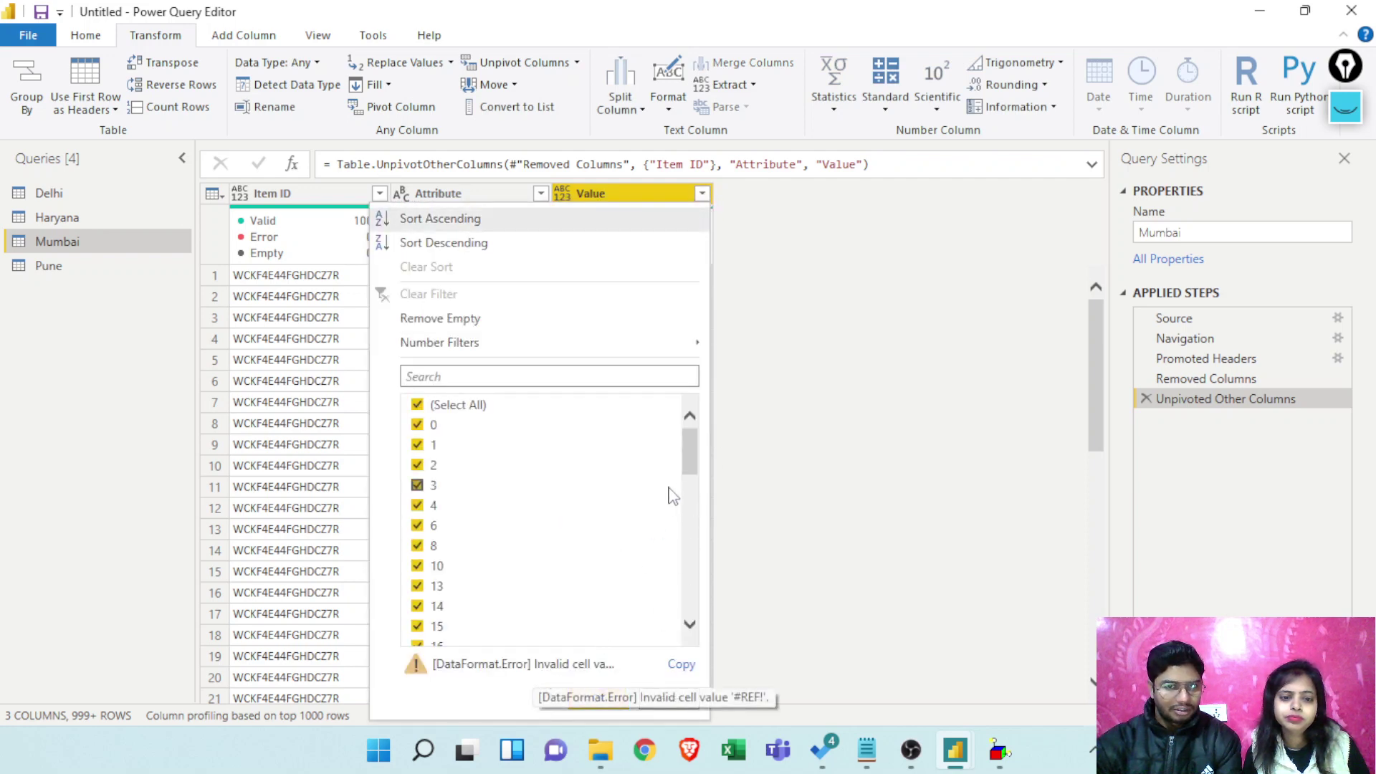
drag(689, 452, 689, 587)
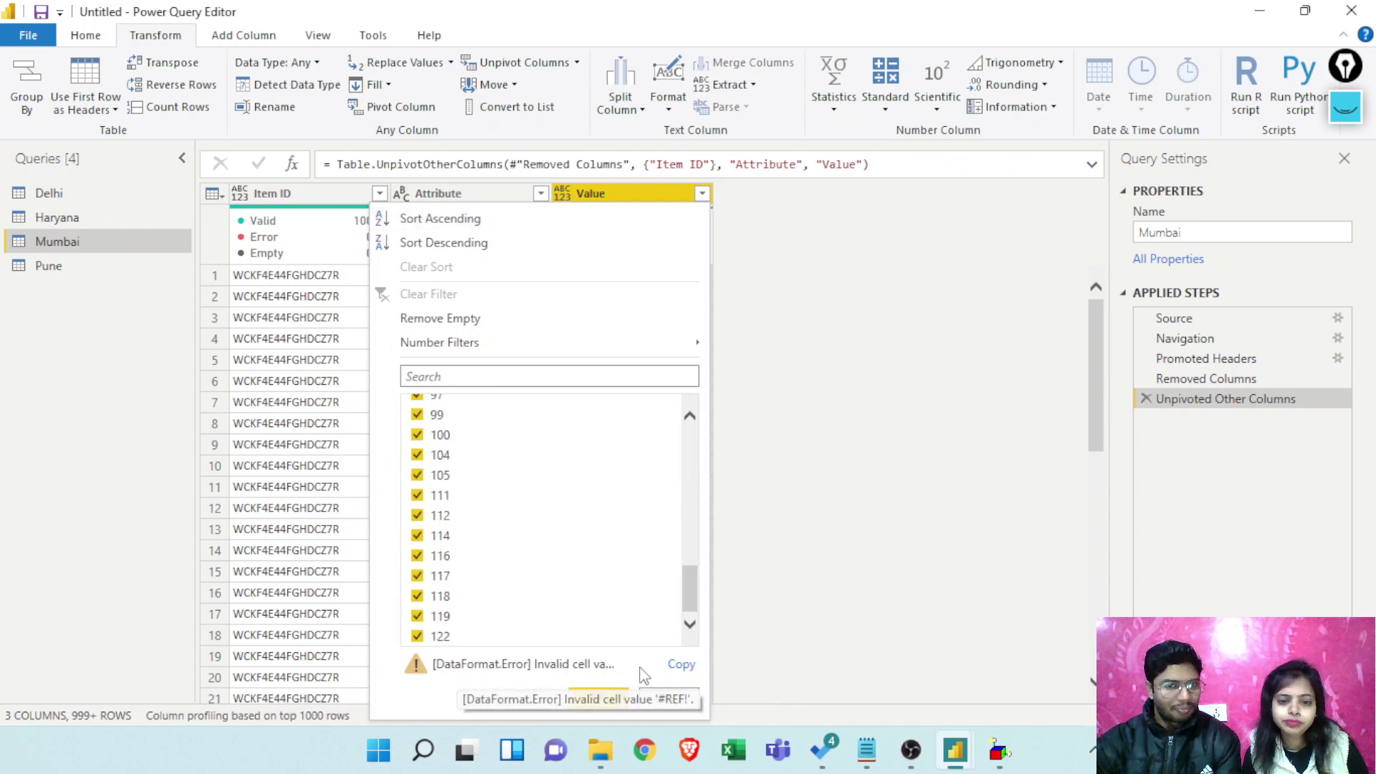
click(795, 545)
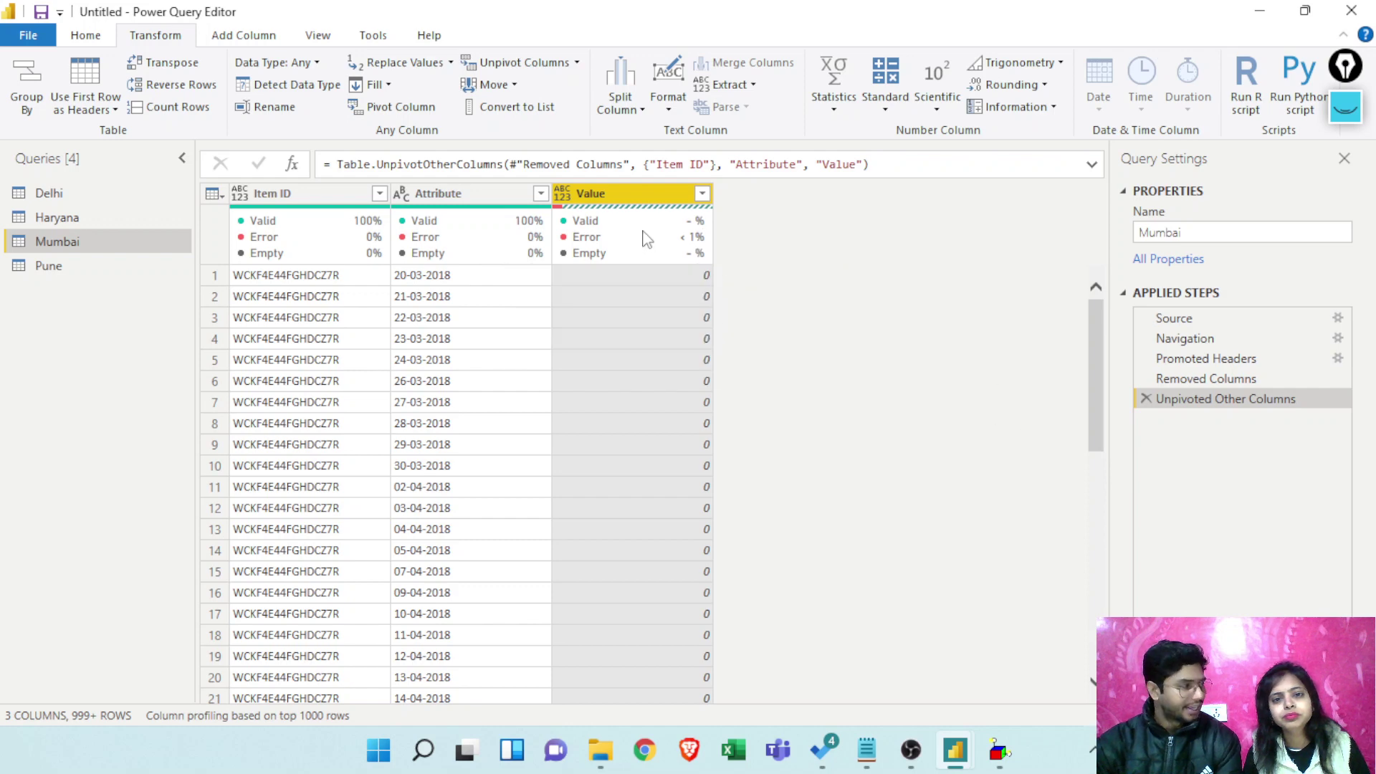
Inspect the Mumbai Value column's error summary and compare it with the data at the Removed Columns step
mouse_move(646, 239)
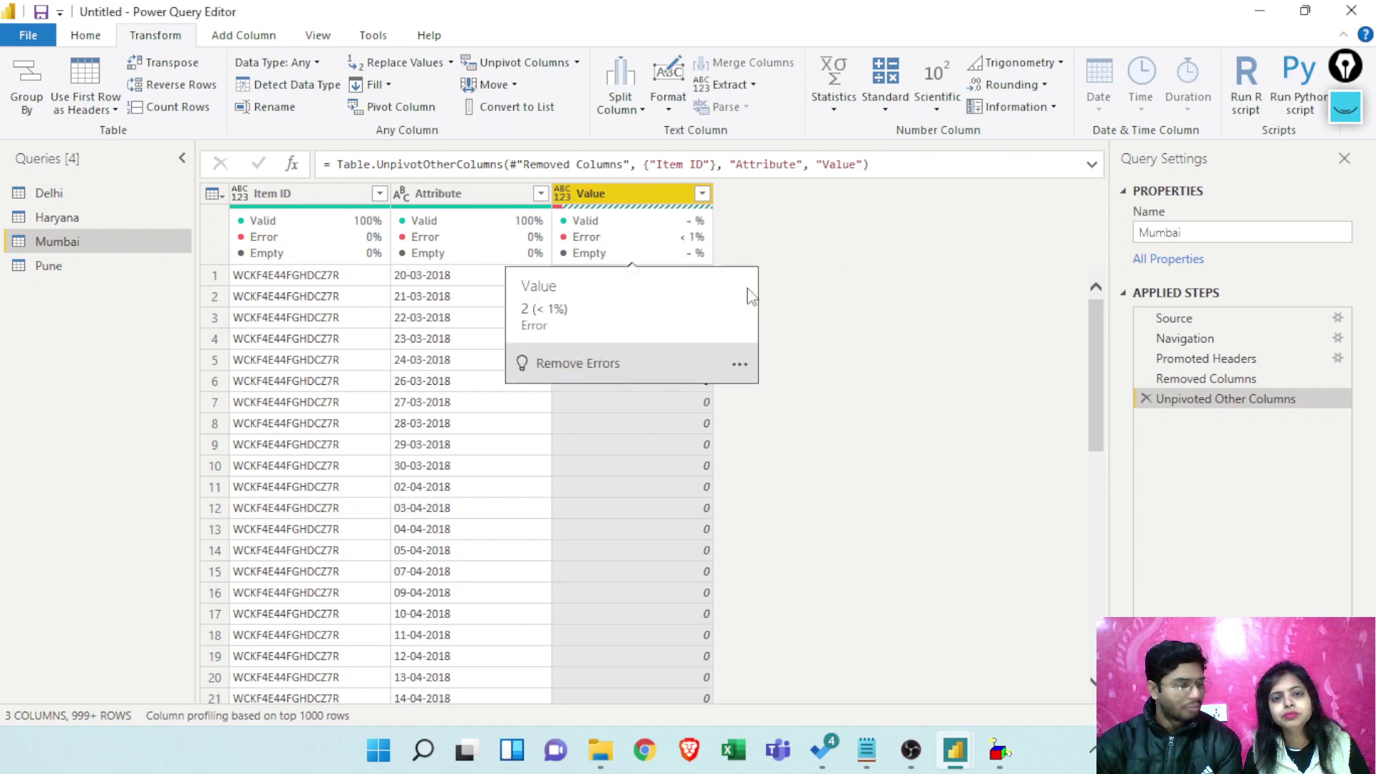
click(1204, 380)
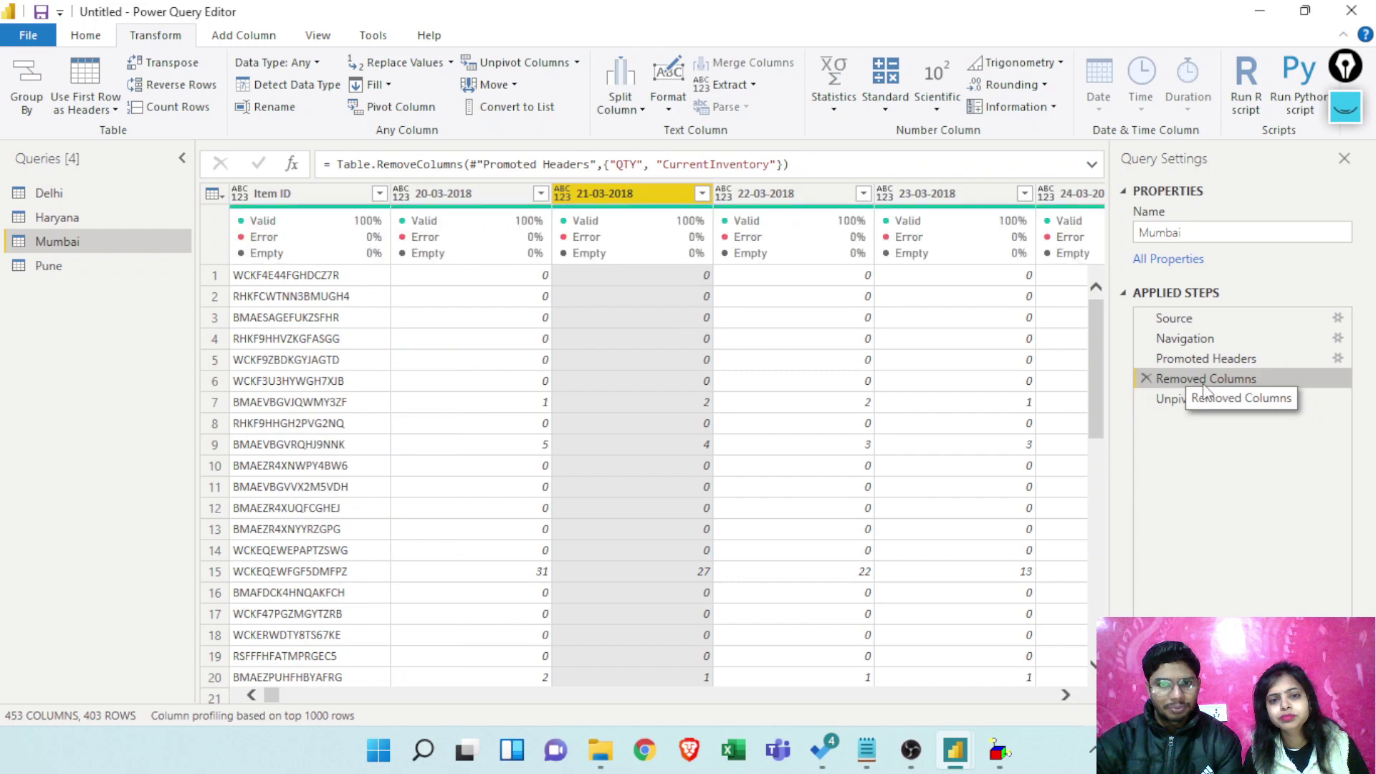
click(1206, 359)
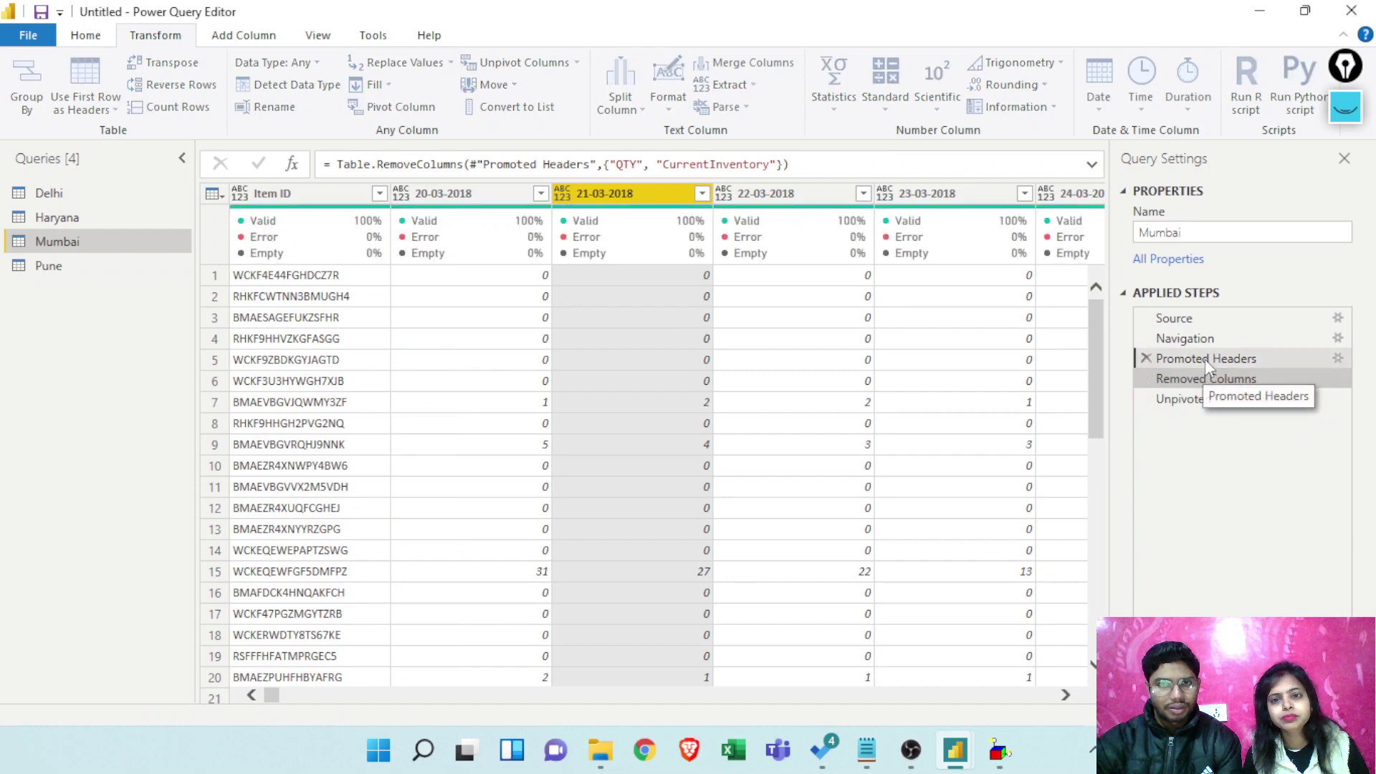
click(1210, 403)
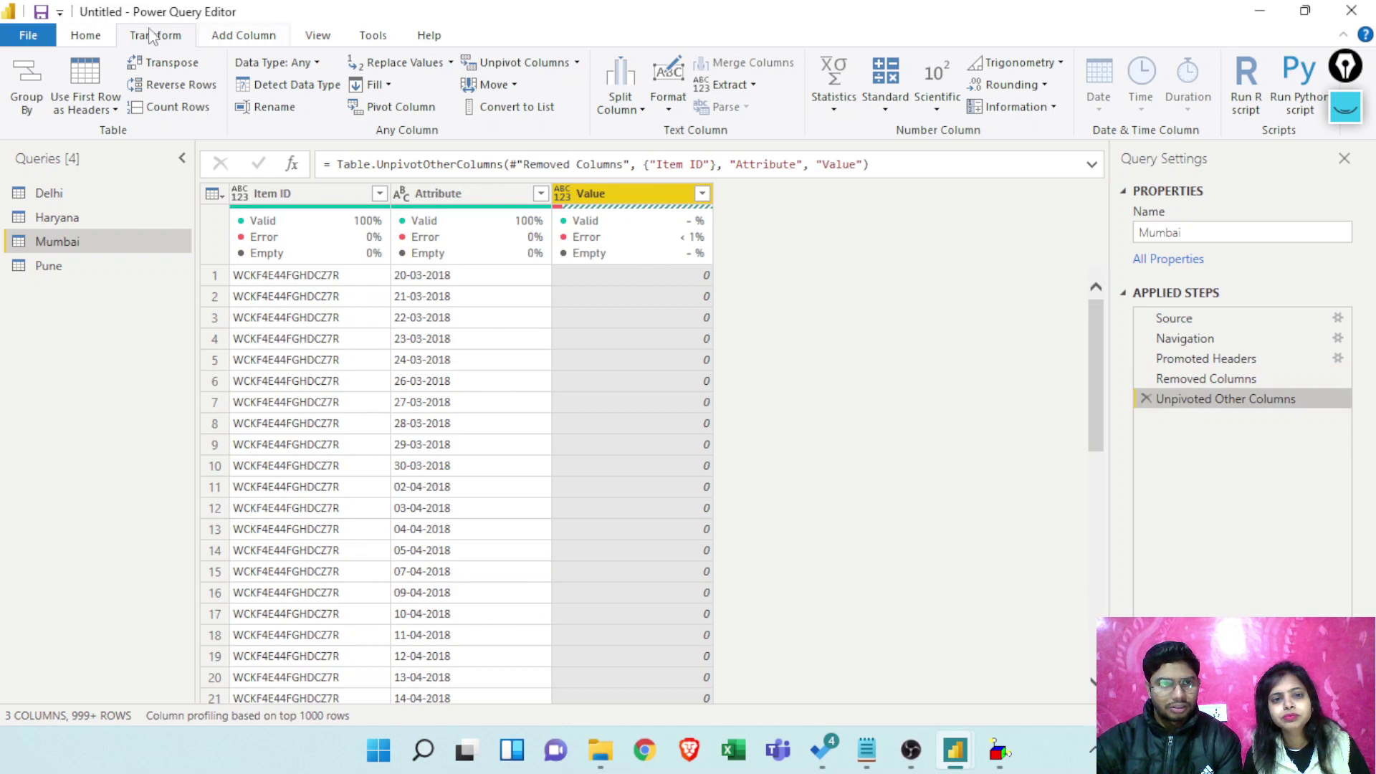
Try the Whole Number data type on the Mumbai query's Value column, discarding the resulting Changed Type step
click(85, 35)
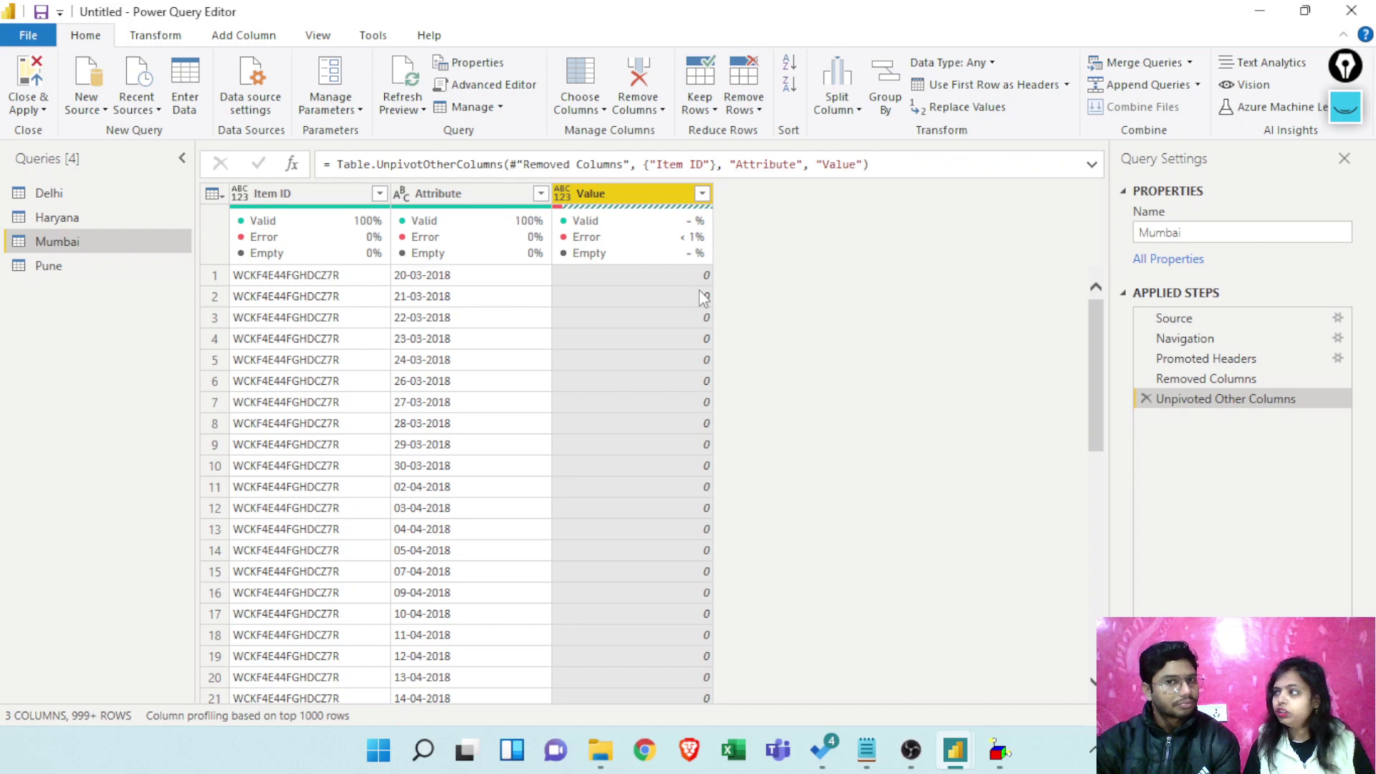
click(563, 194)
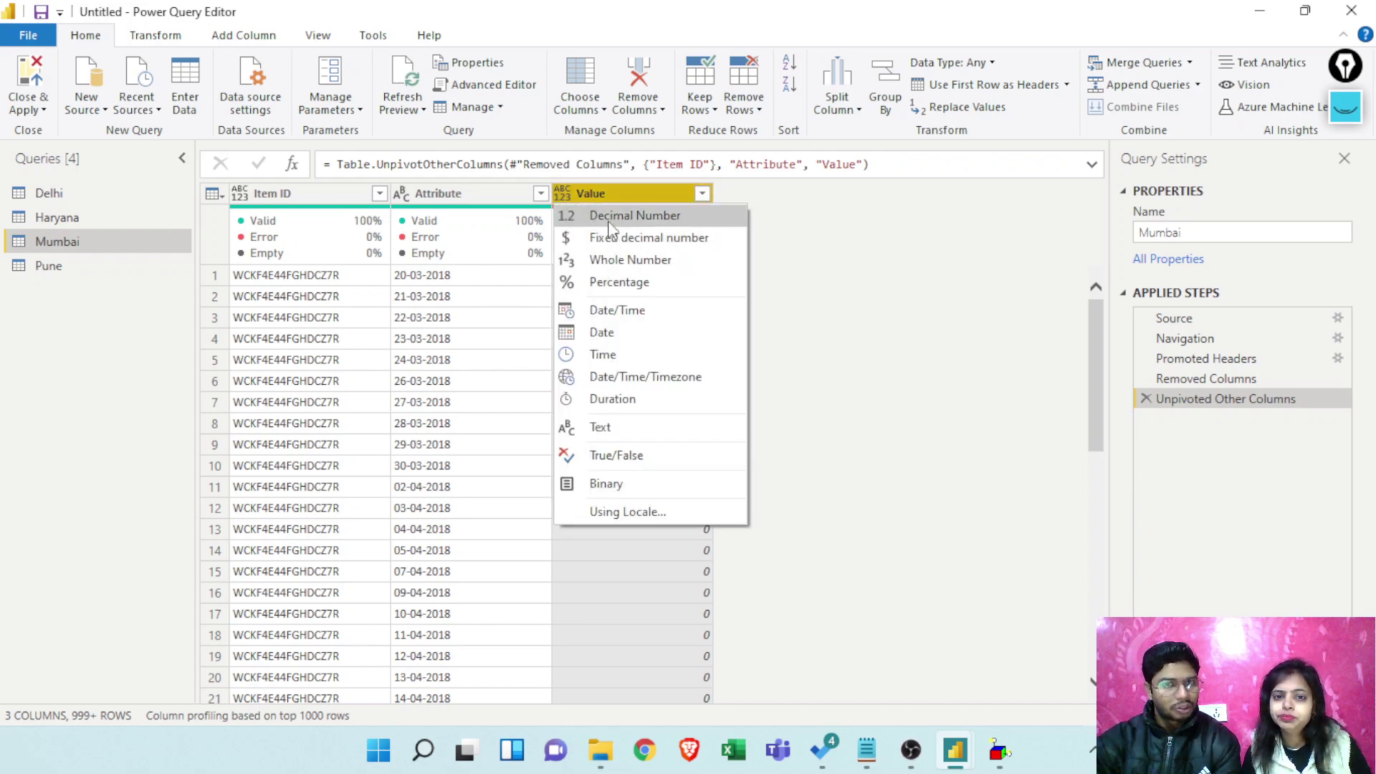
click(617, 261)
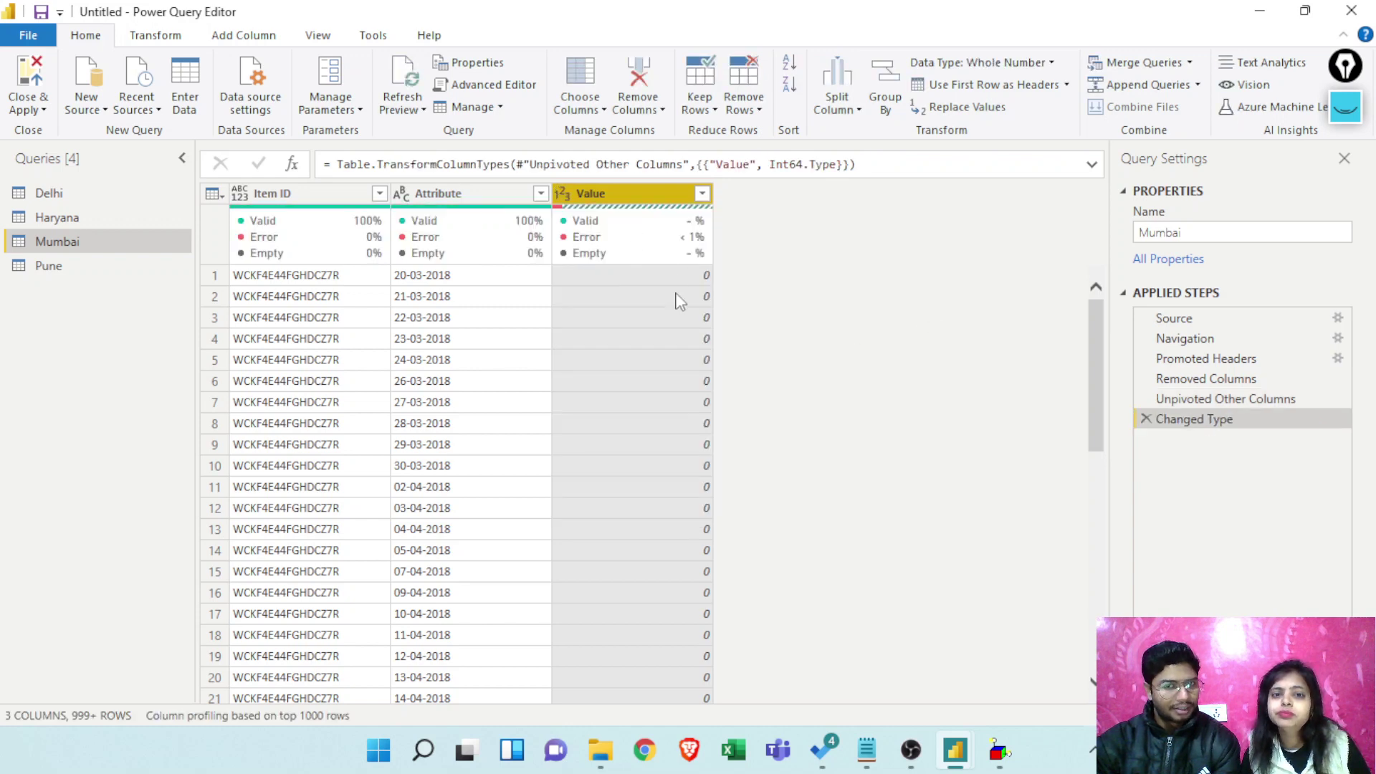
click(1146, 419)
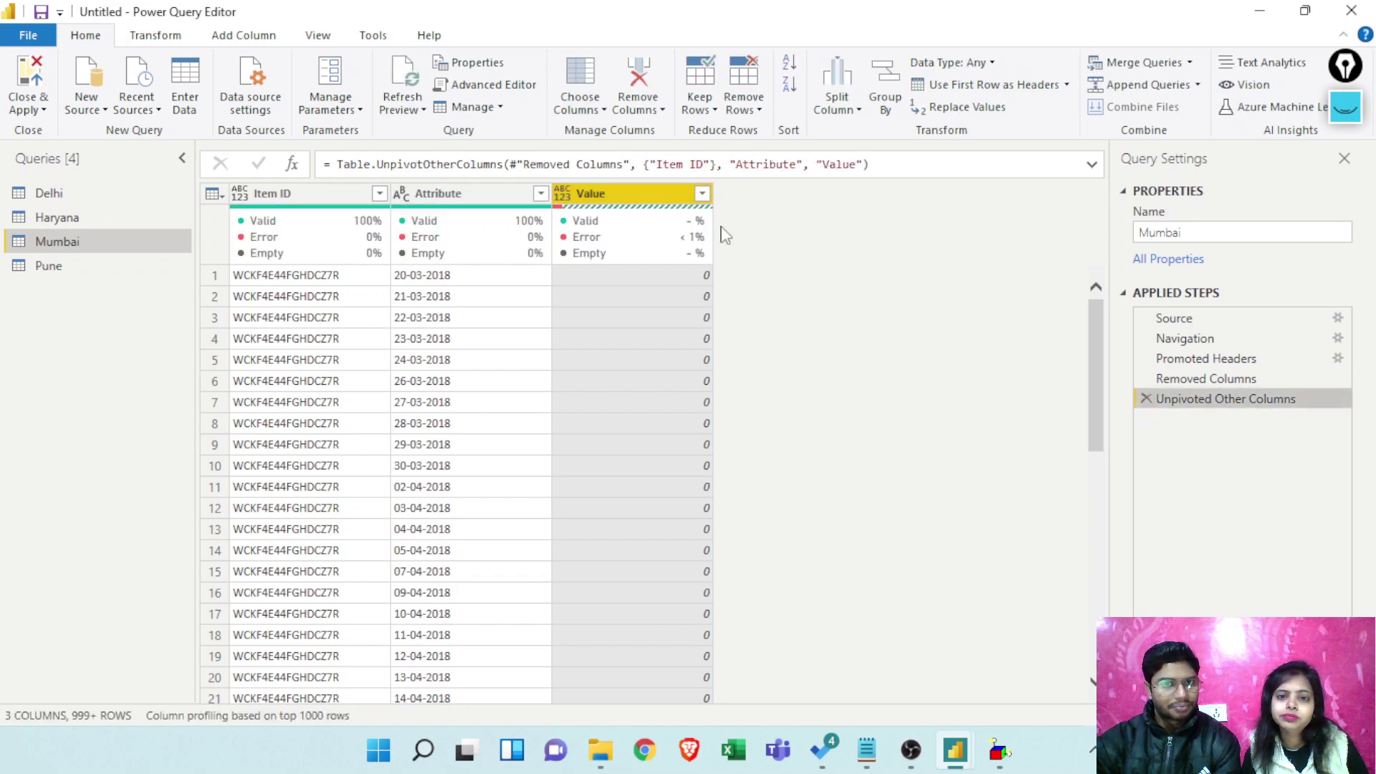
Check the 24-08-2020 column's values at Mumbai's Removed Columns step for errors and return to the Unpivoted Other Columns step
click(1195, 380)
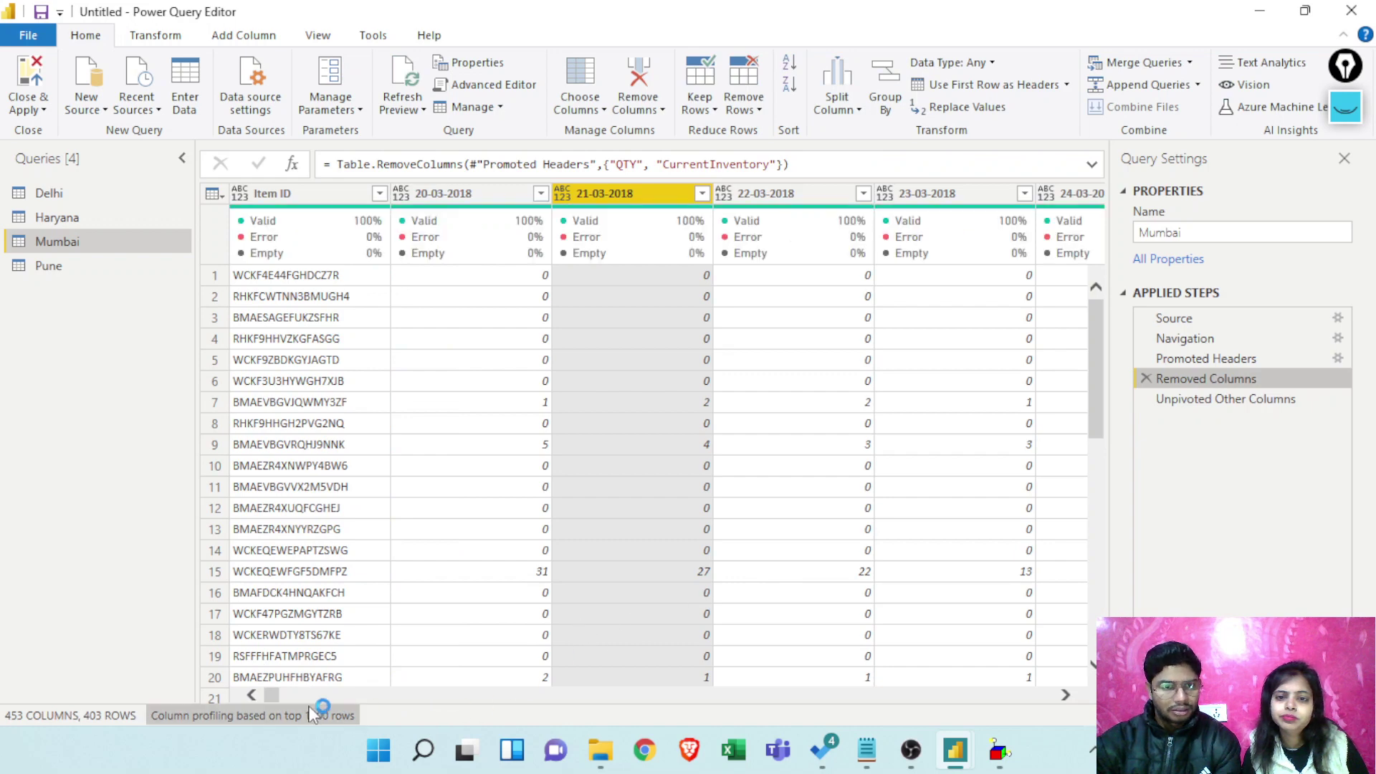
drag(276, 695, 1103, 772)
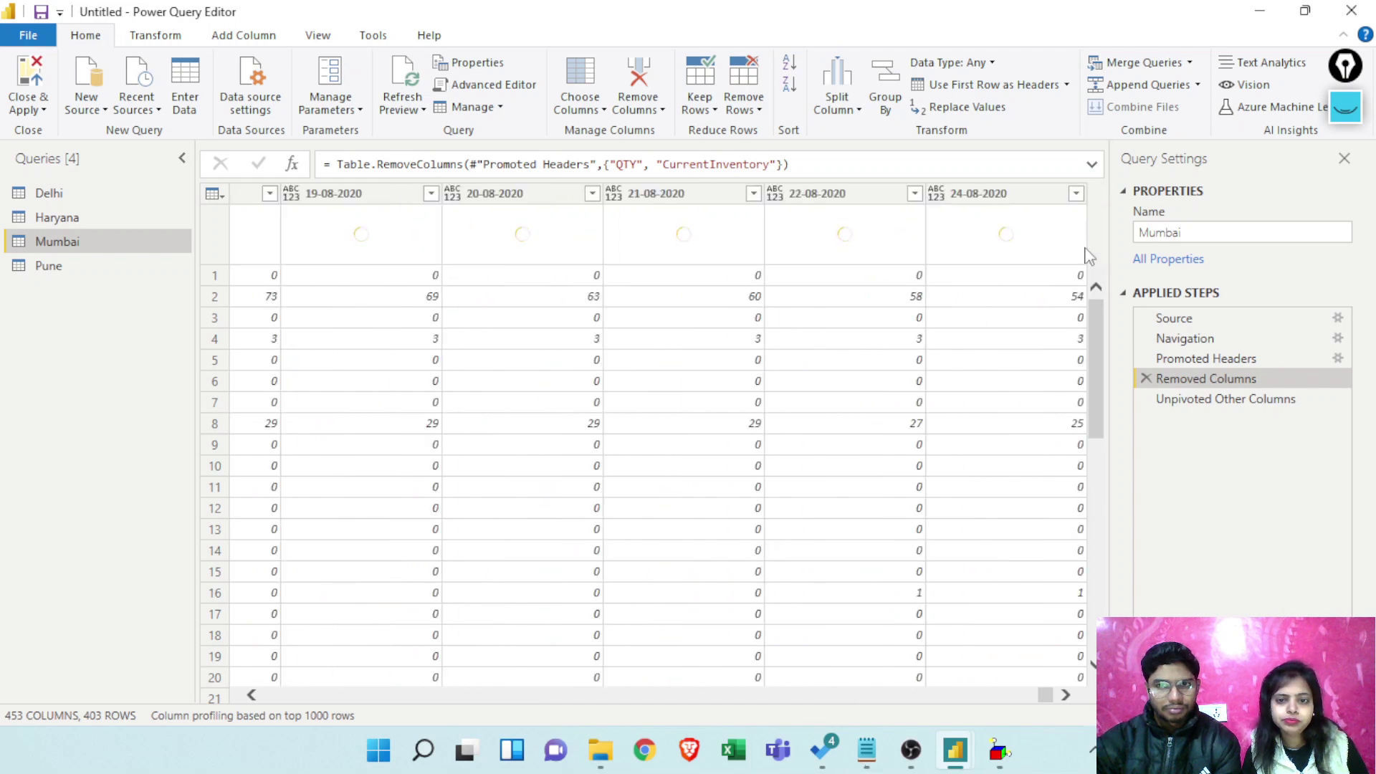
click(1077, 194)
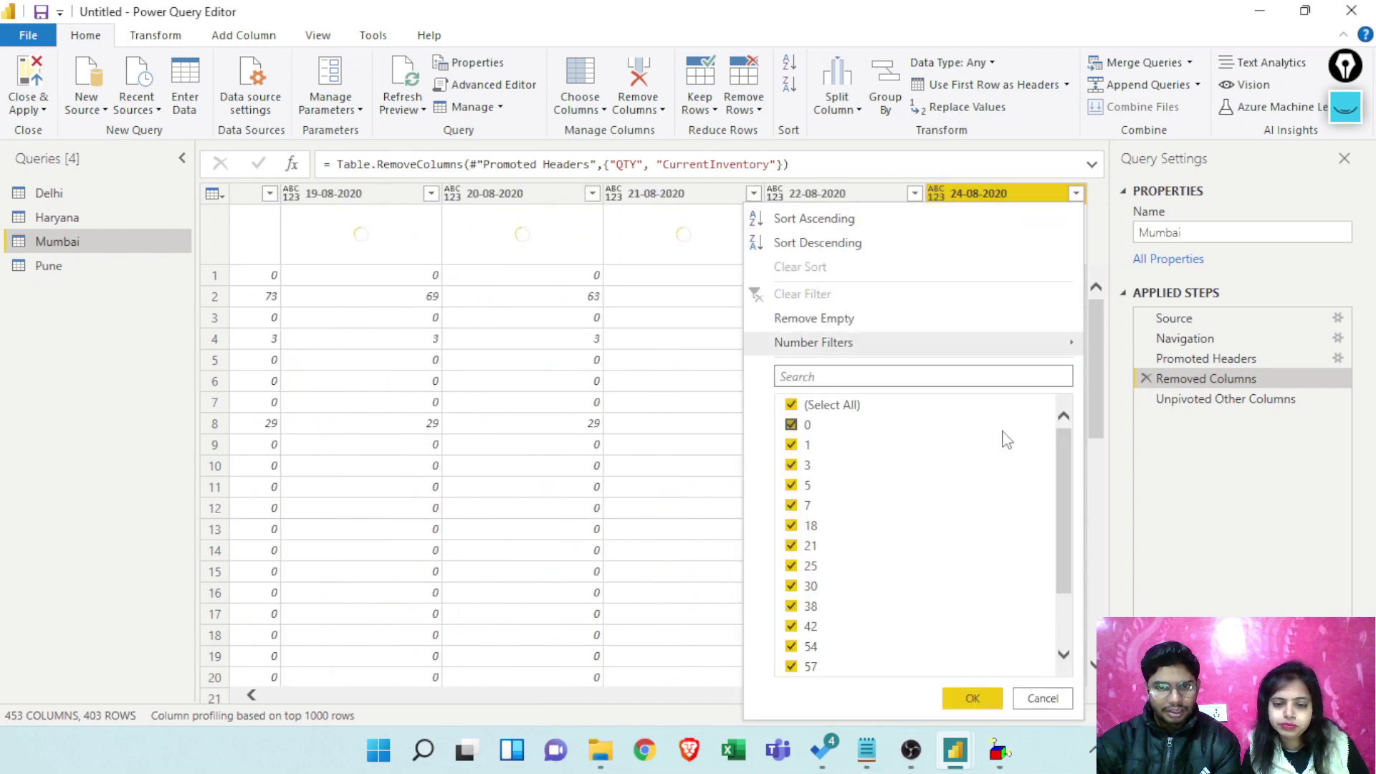
drag(1065, 463, 1056, 581)
click(1055, 468)
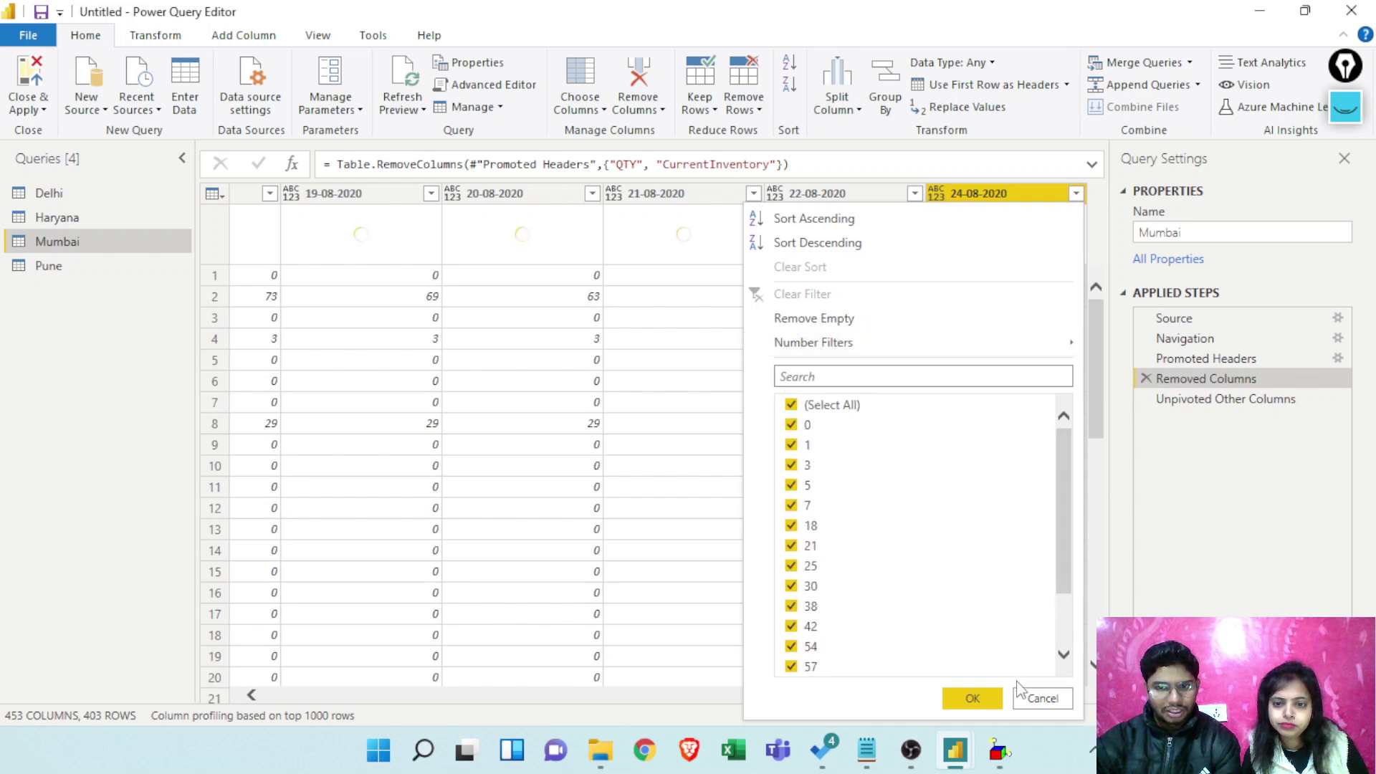
click(1043, 698)
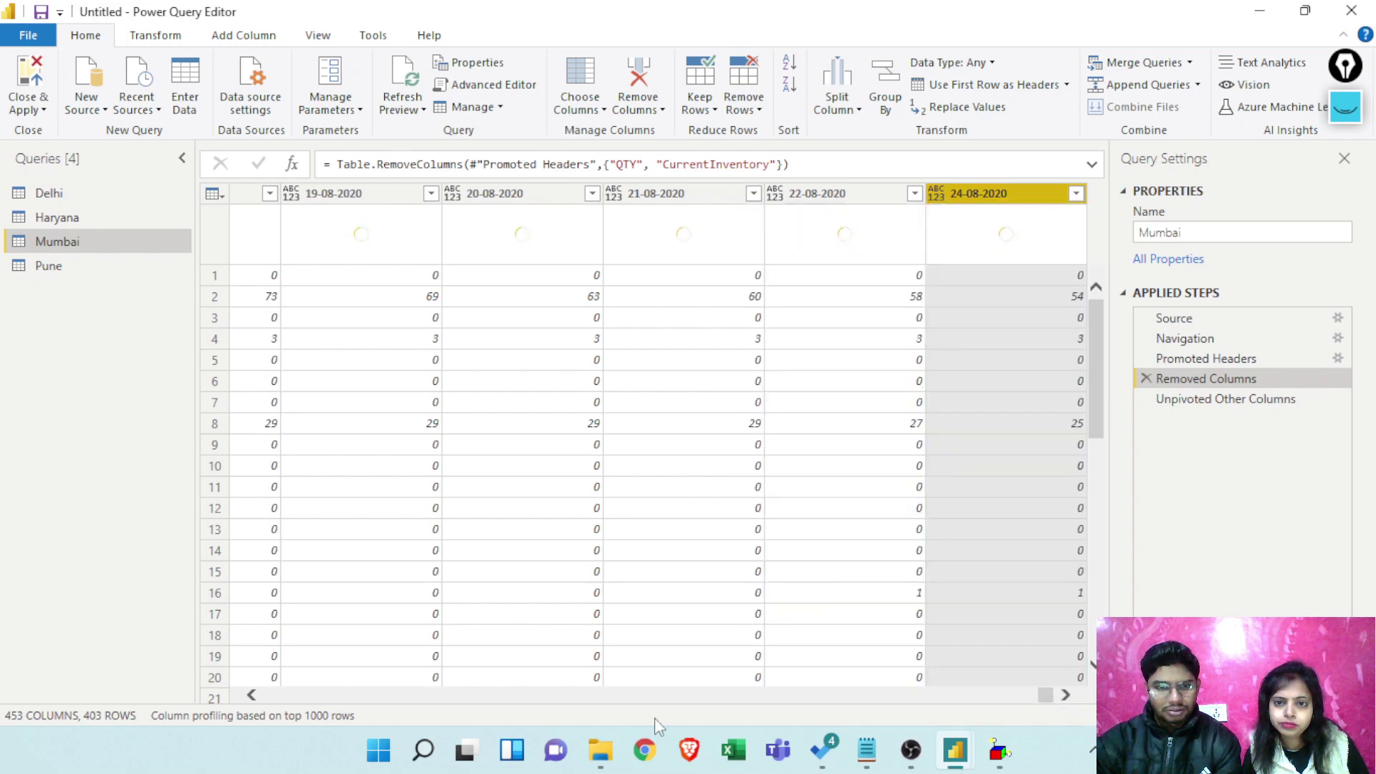
drag(1045, 695, 89, 654)
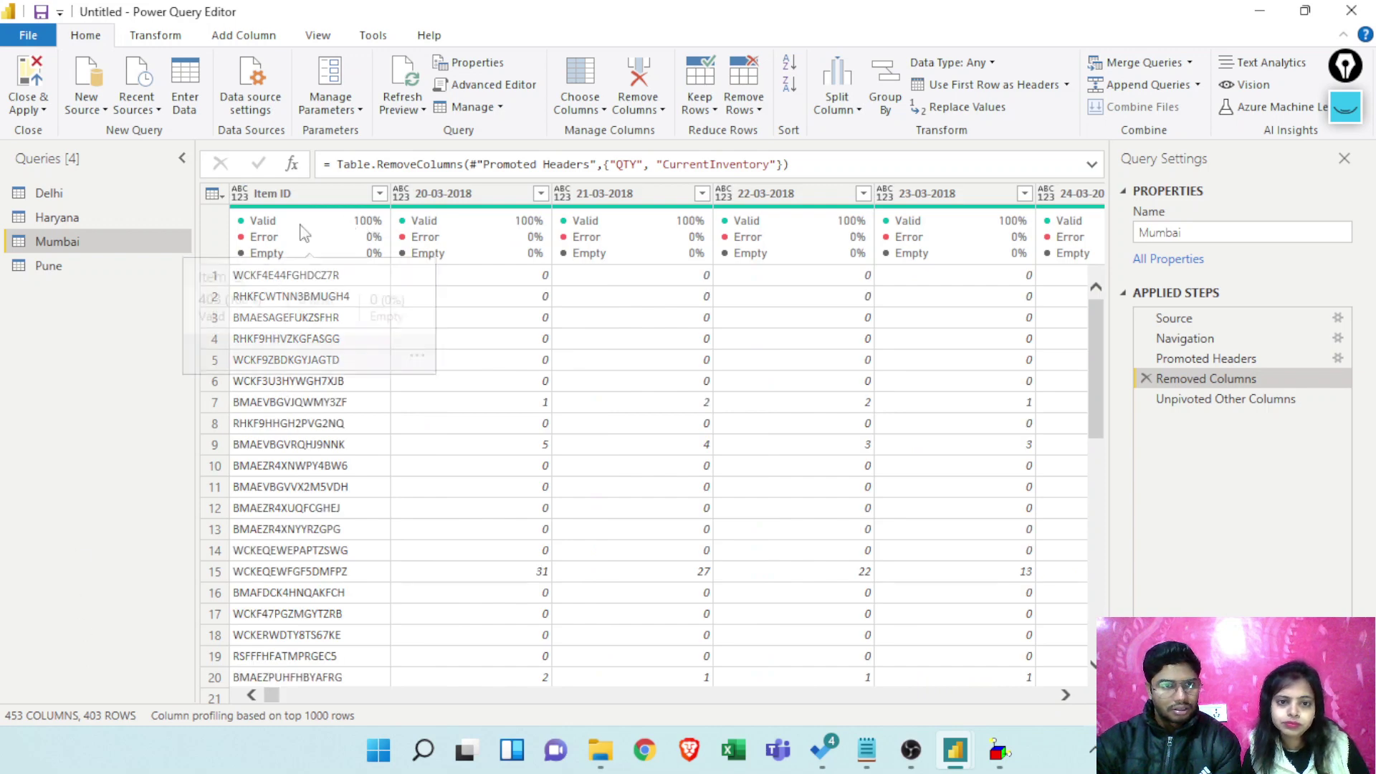
click(1201, 400)
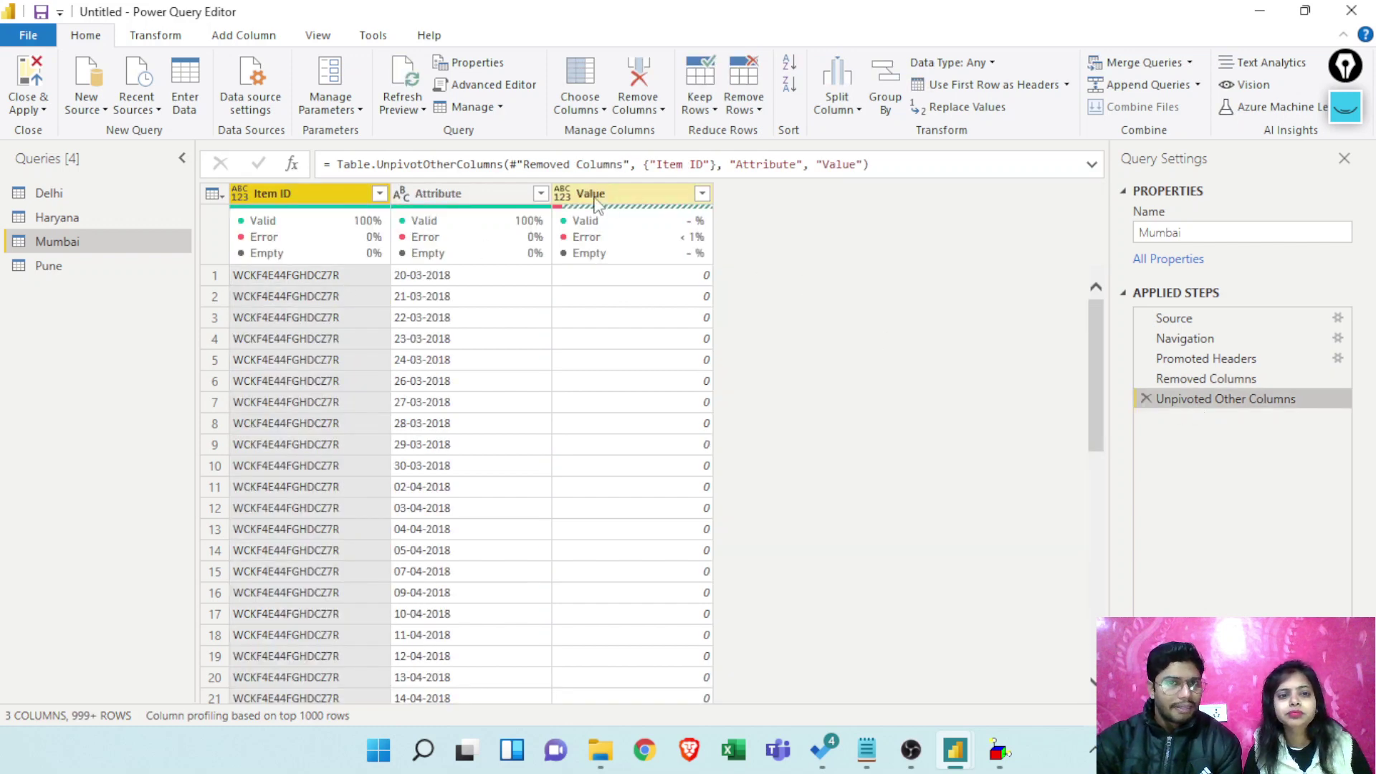
Promote the first row of the Pune query to column headers
click(49, 266)
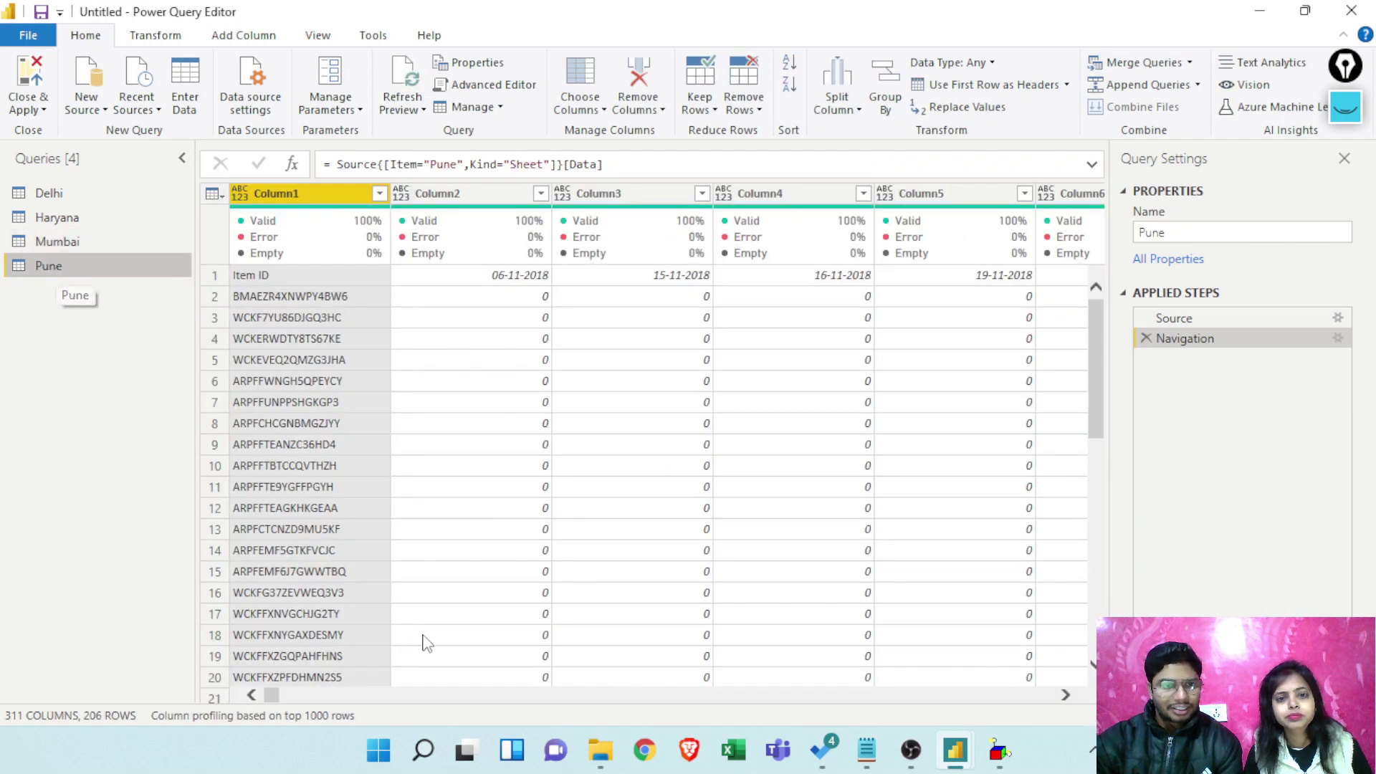
drag(270, 695, 1061, 687)
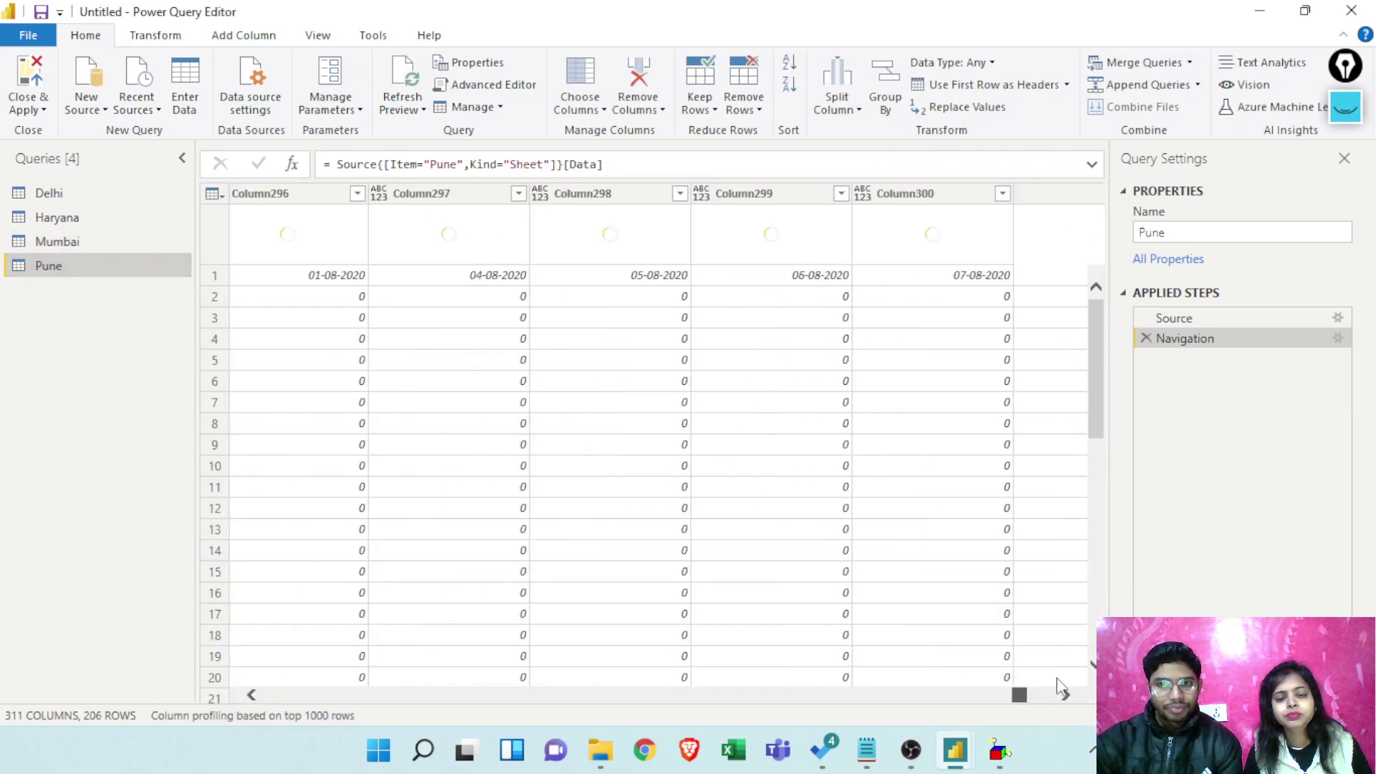
click(1066, 85)
click(989, 108)
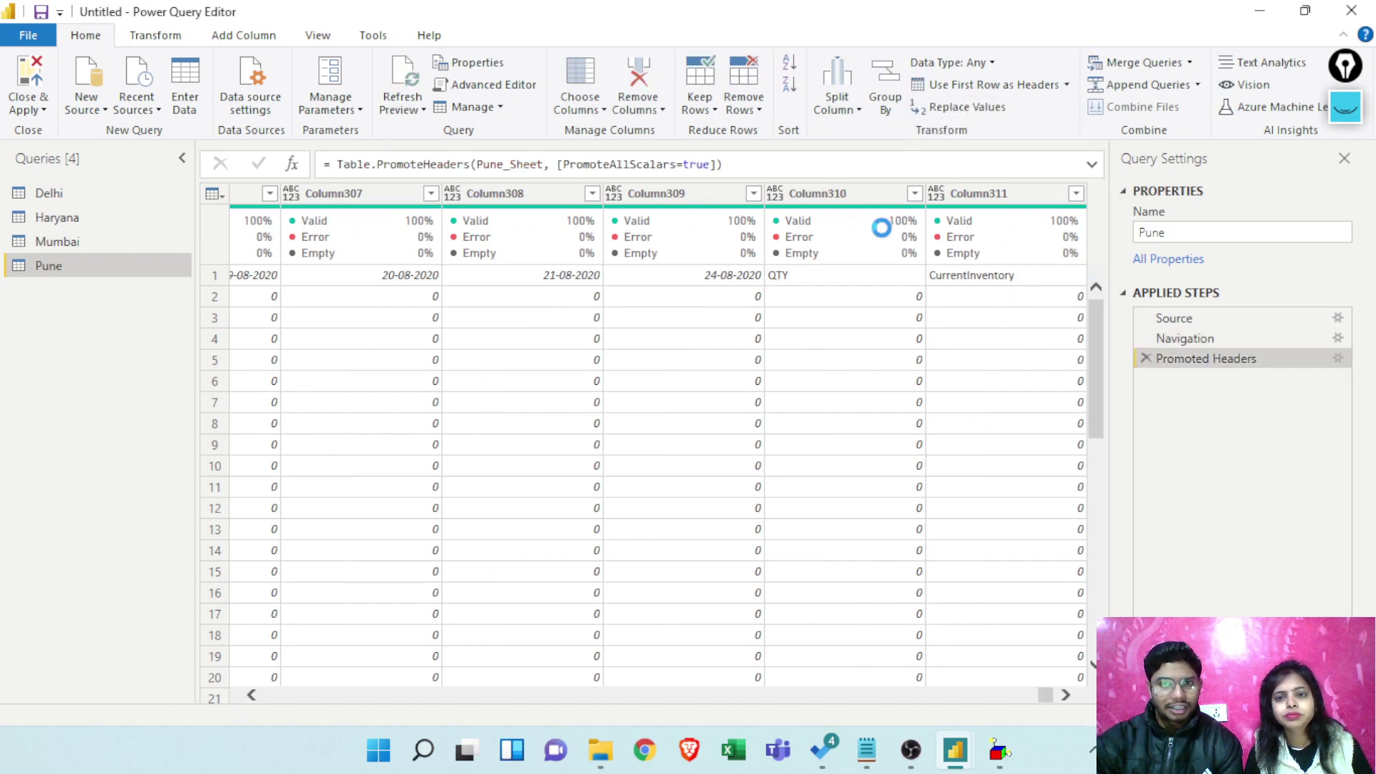
Remove the QTY and CurrentInventory columns from the end of the Pune query
click(888, 194)
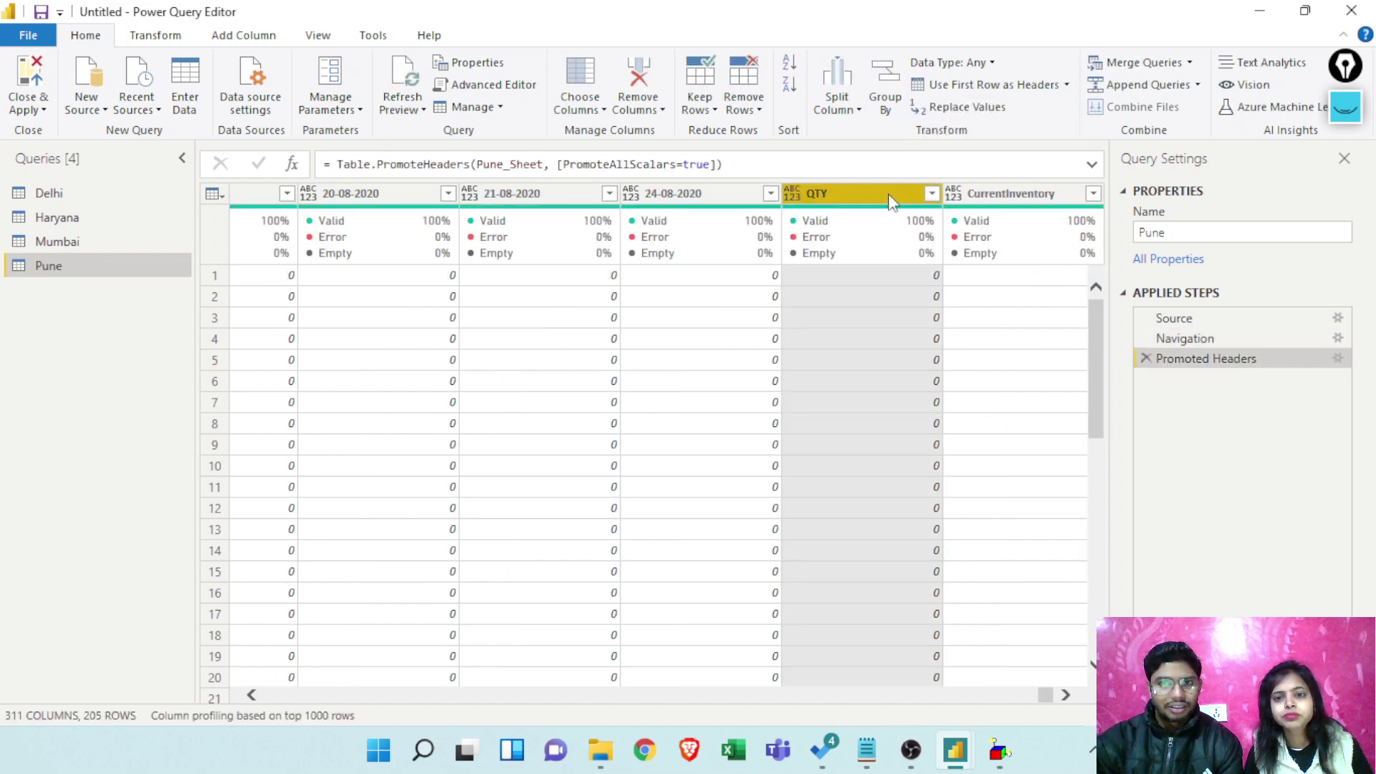
ctrl+click(999, 195)
right_click(998, 191)
click(1029, 234)
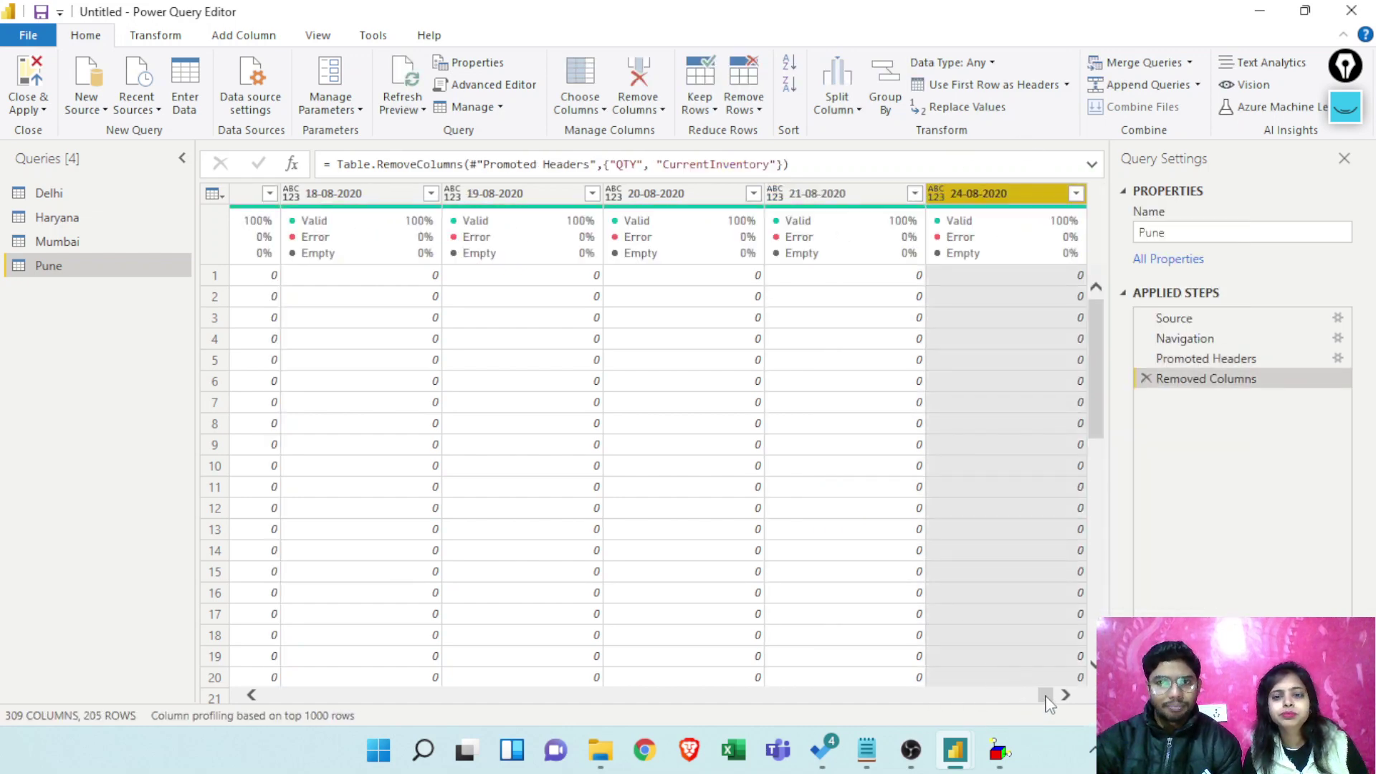
Unpivot all the Pune query's columns other than Item ID
drag(1046, 695, 34, 671)
click(328, 195)
right_click(327, 199)
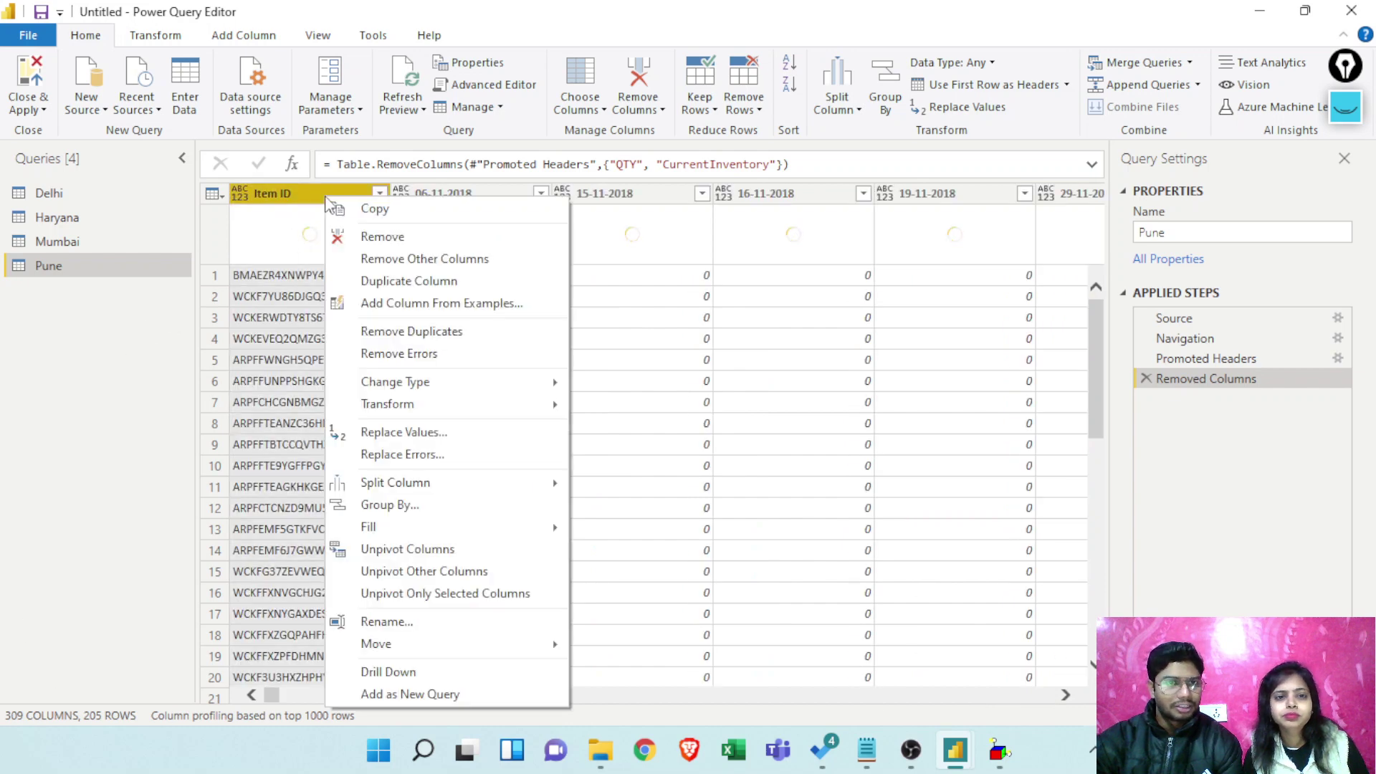
click(418, 572)
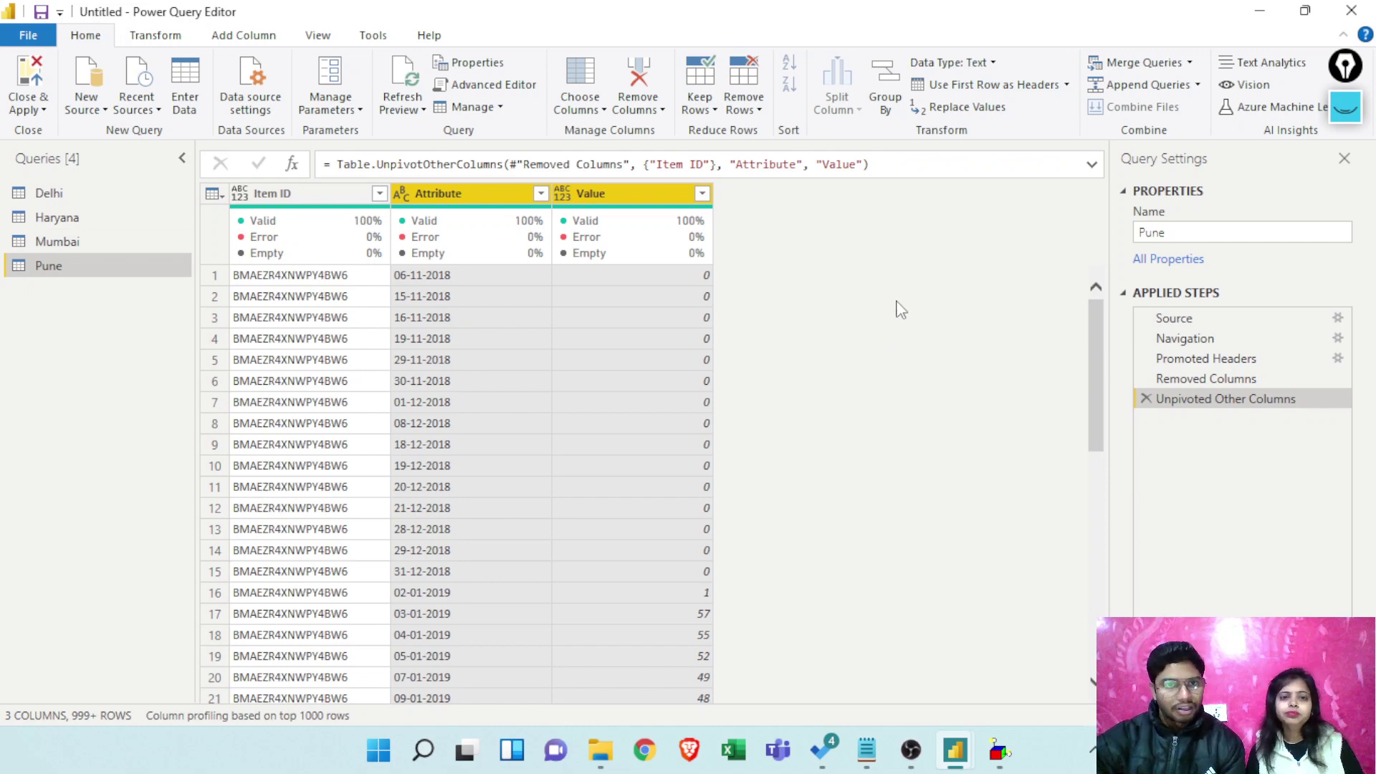
Rename the Pune query's Attribute column to Dates and its Value column to Inventory
double_click(480, 195)
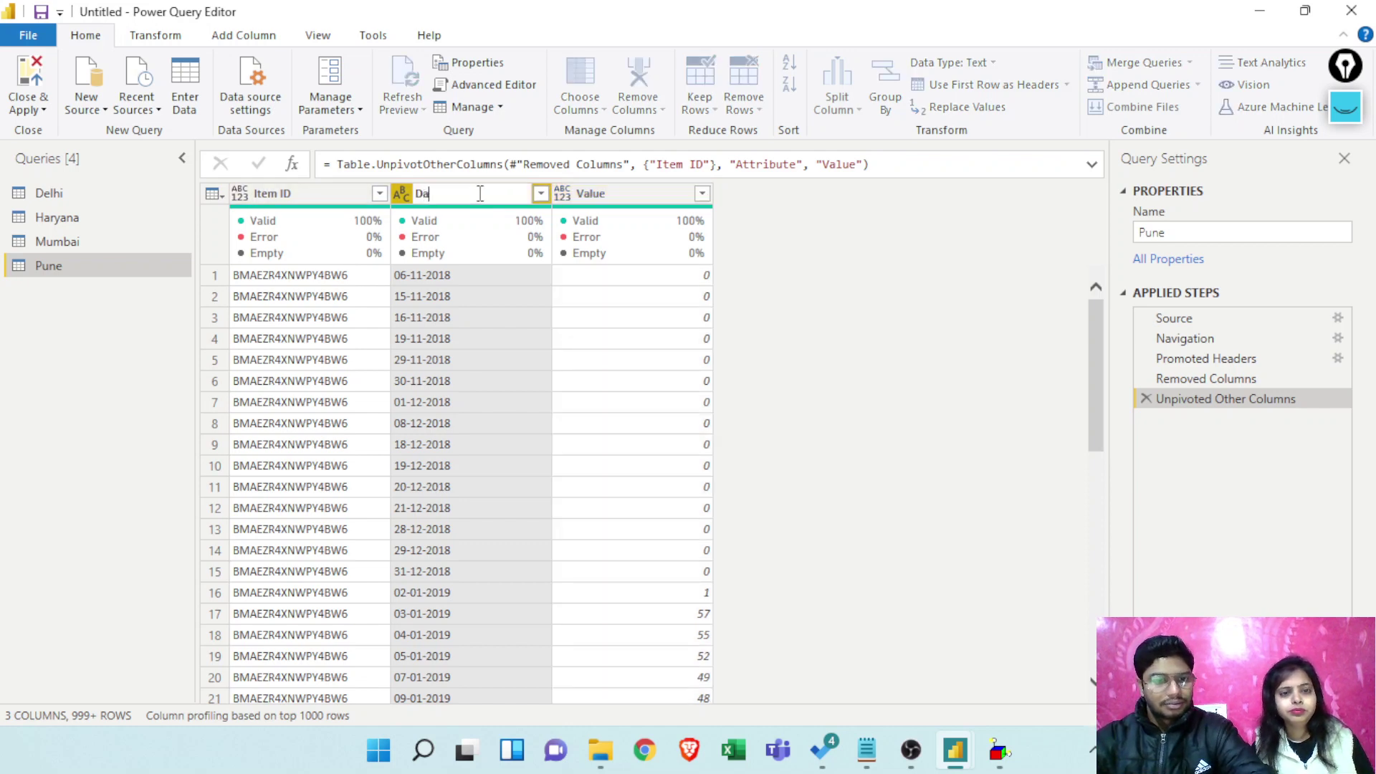
text(Dats)
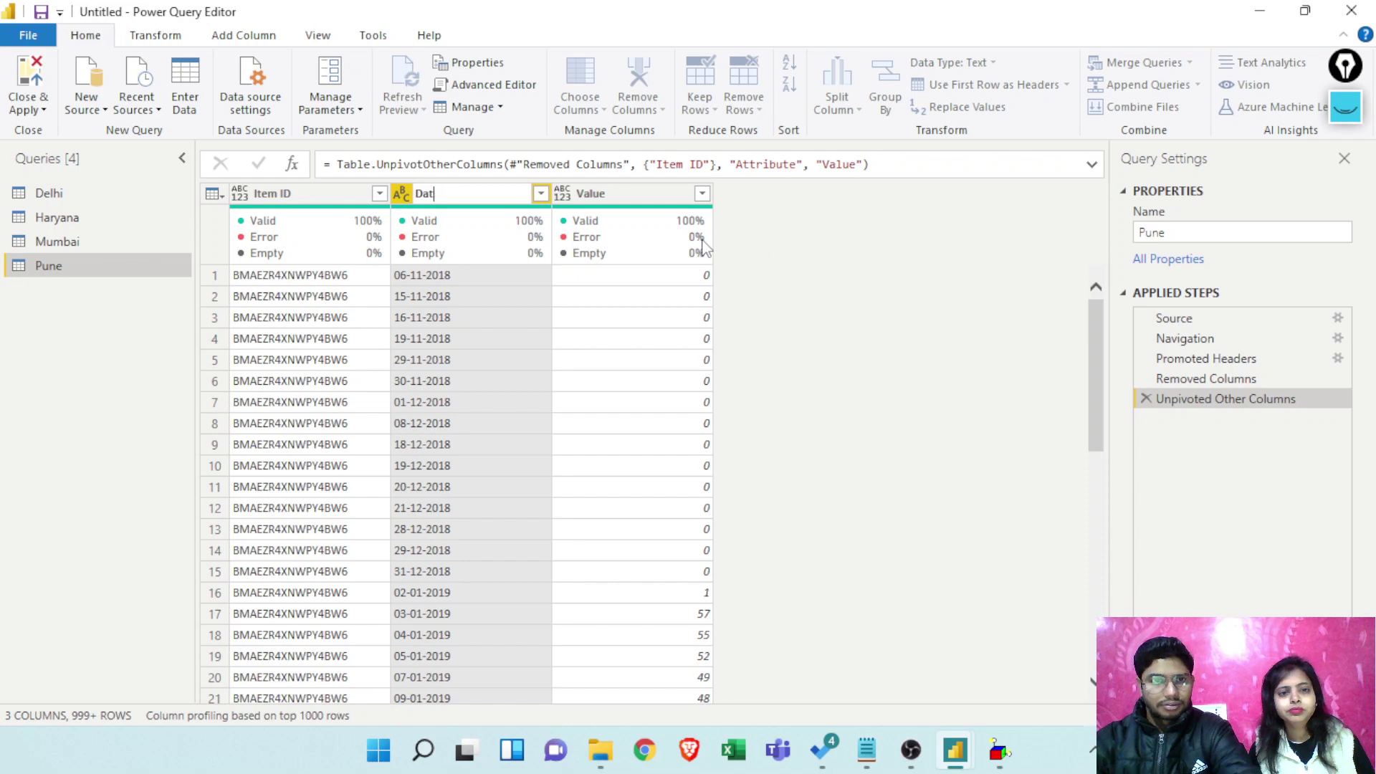
double_click(608, 195)
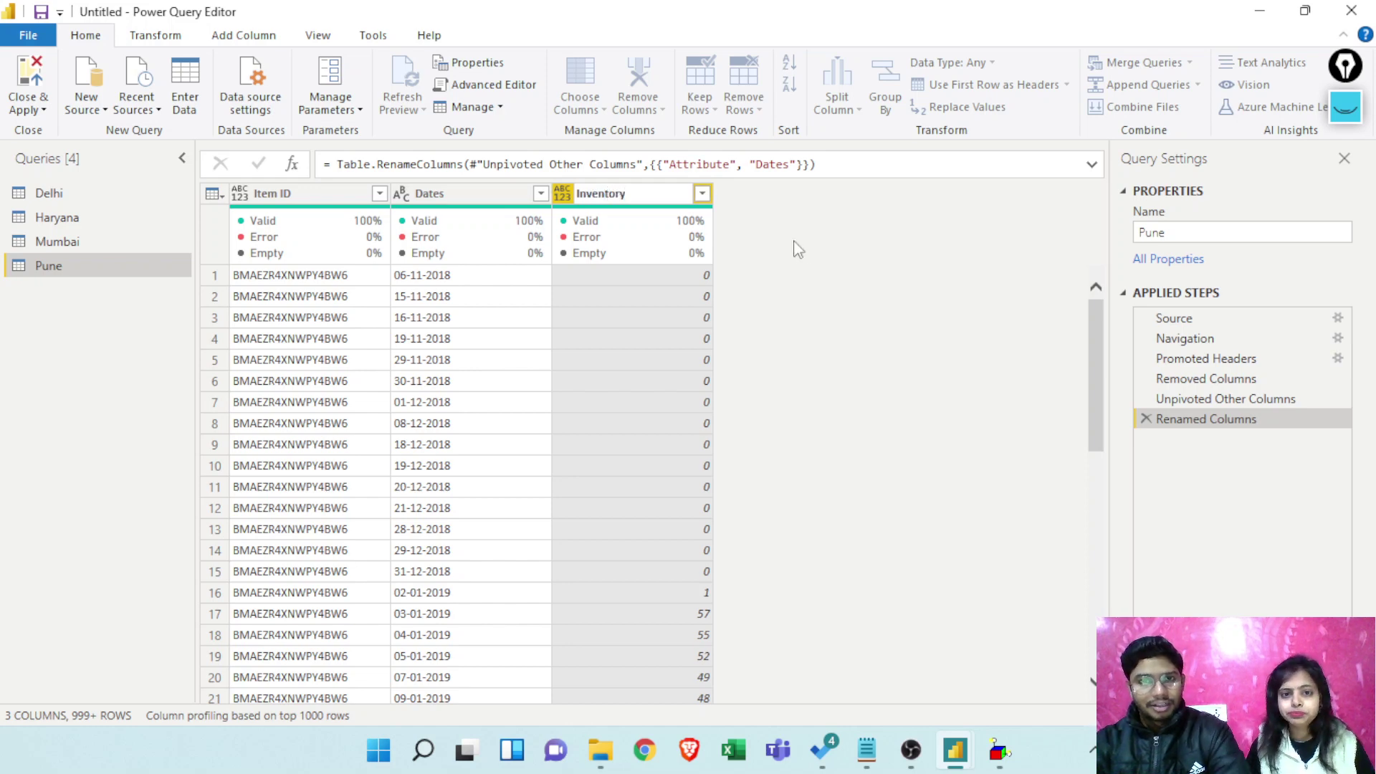
click(824, 254)
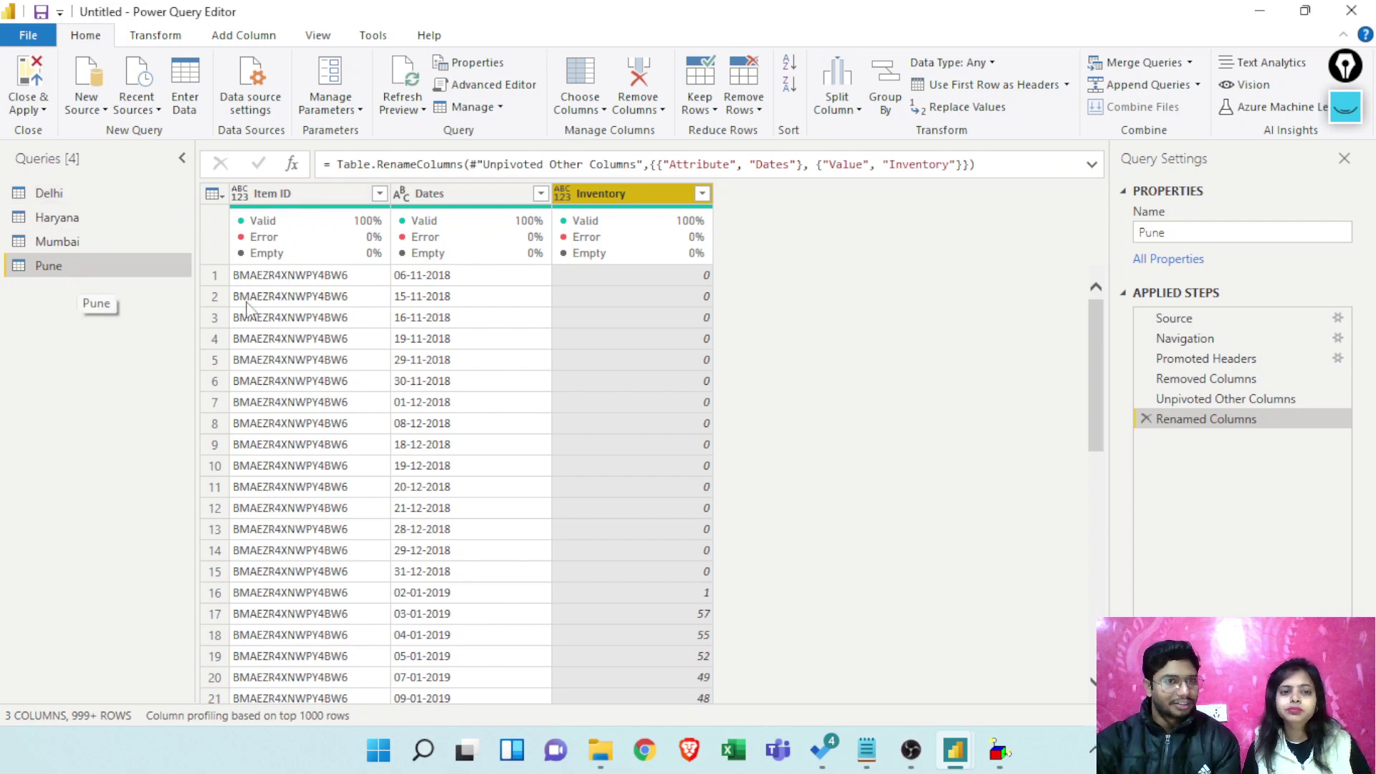
Set the Pune query's data types to Whole Number for Inventory, Text for Item ID and Date for Dates
click(569, 195)
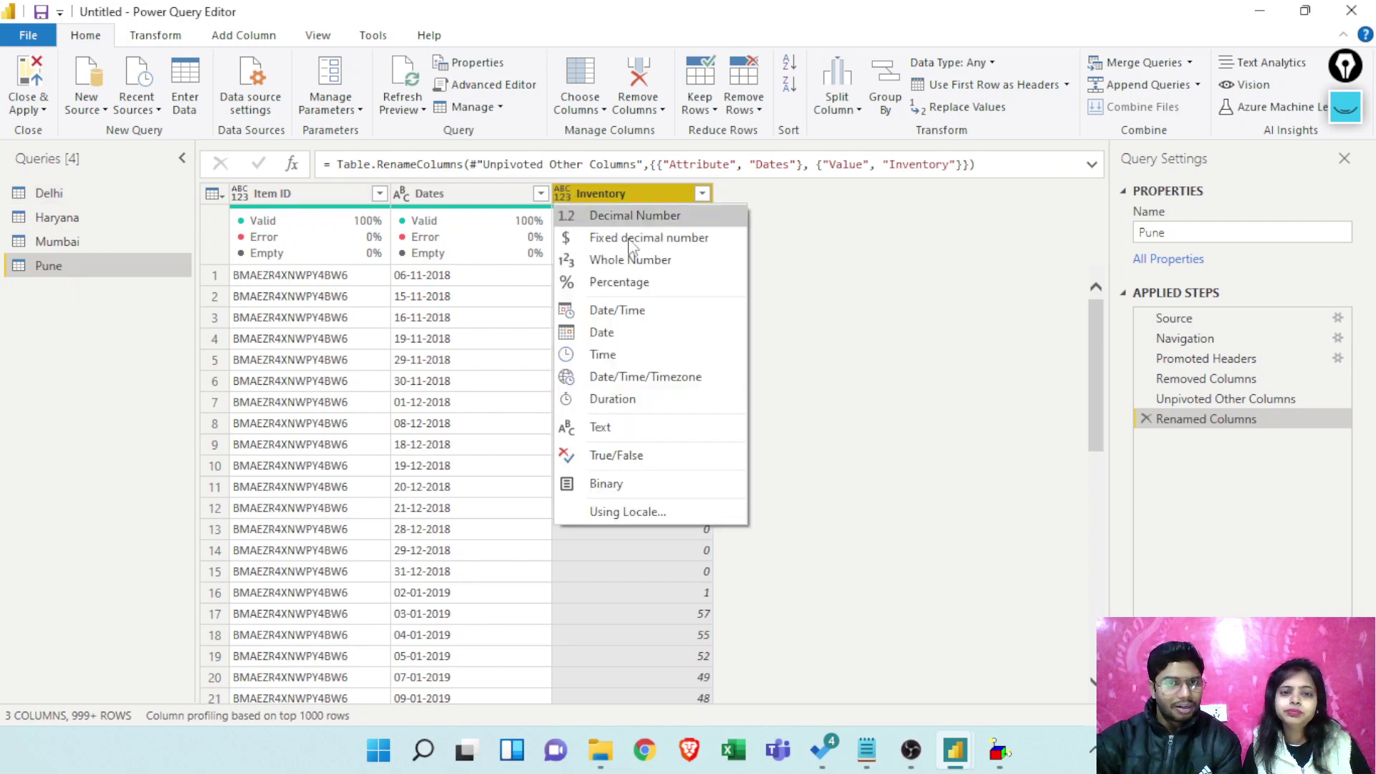
click(599, 259)
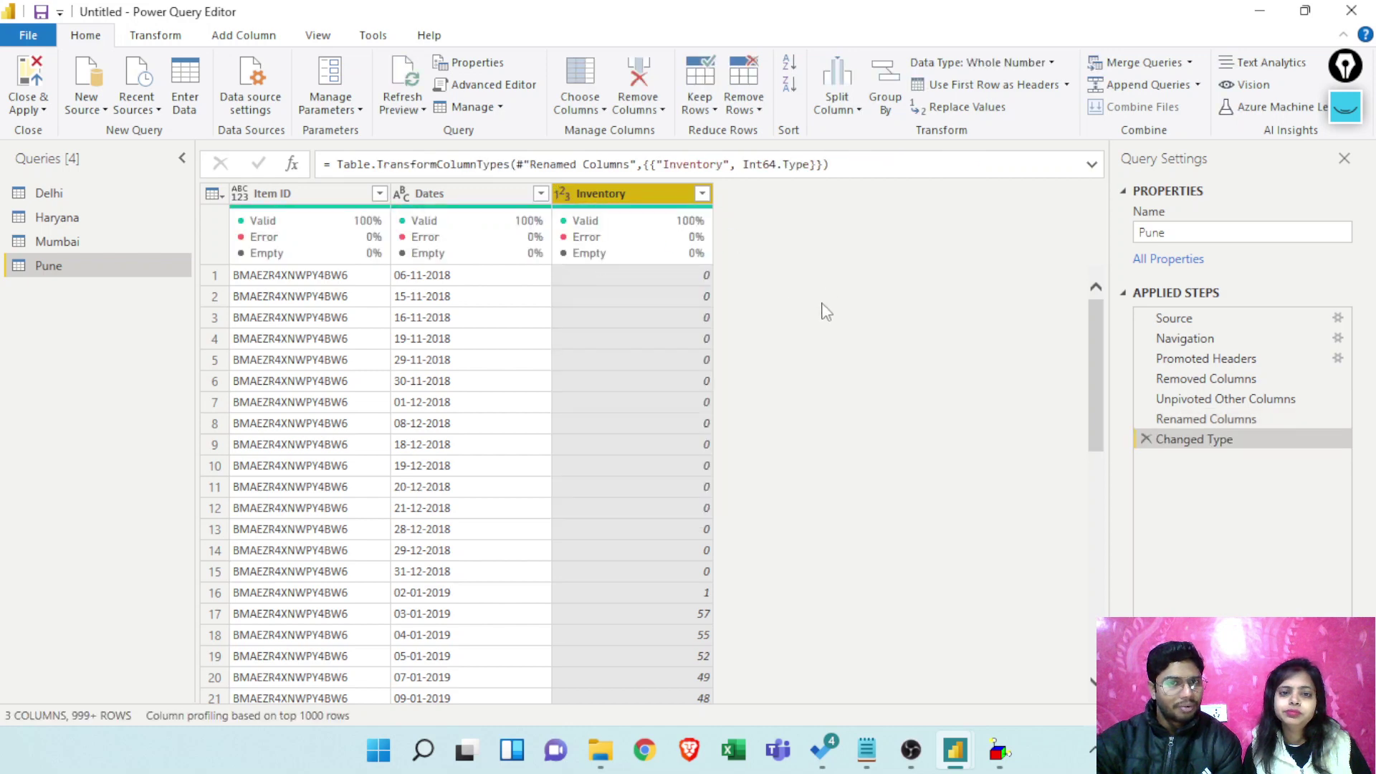
click(239, 195)
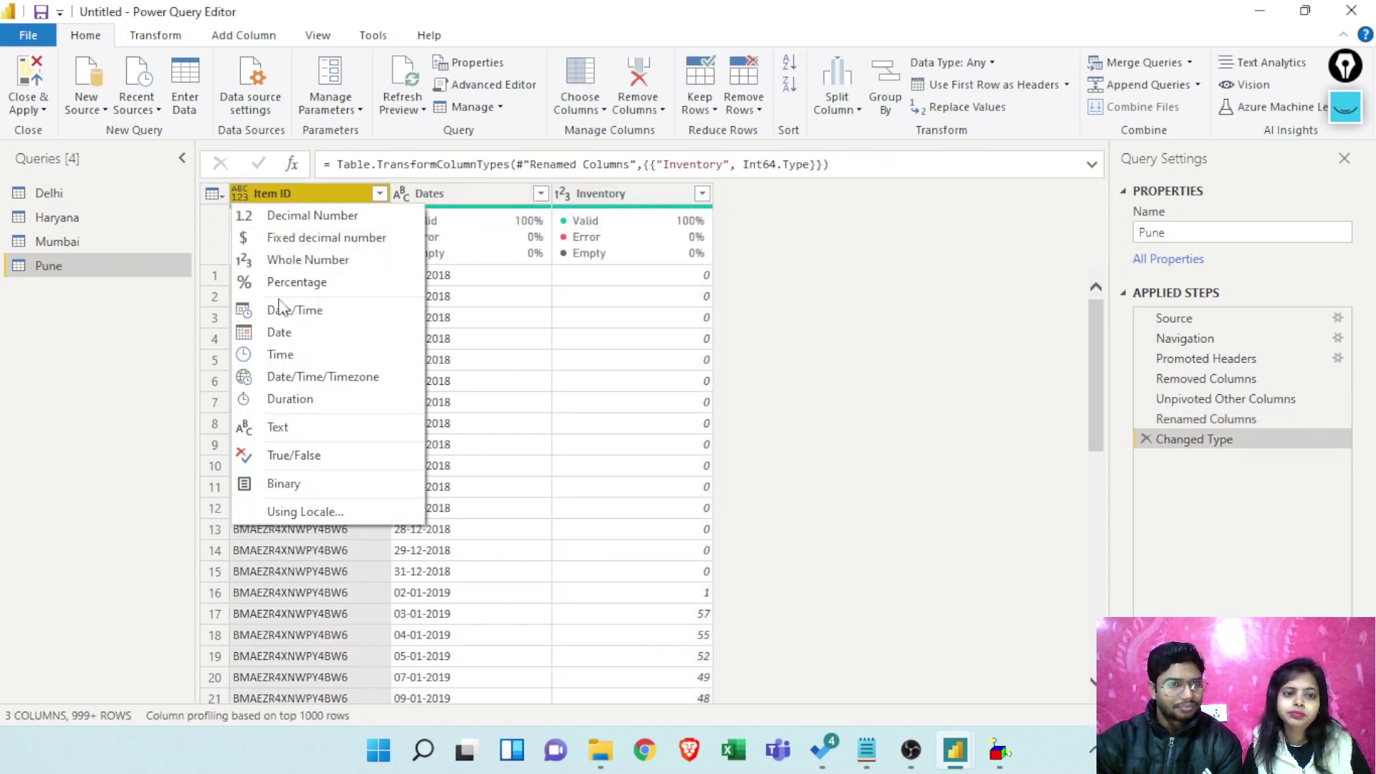
click(279, 427)
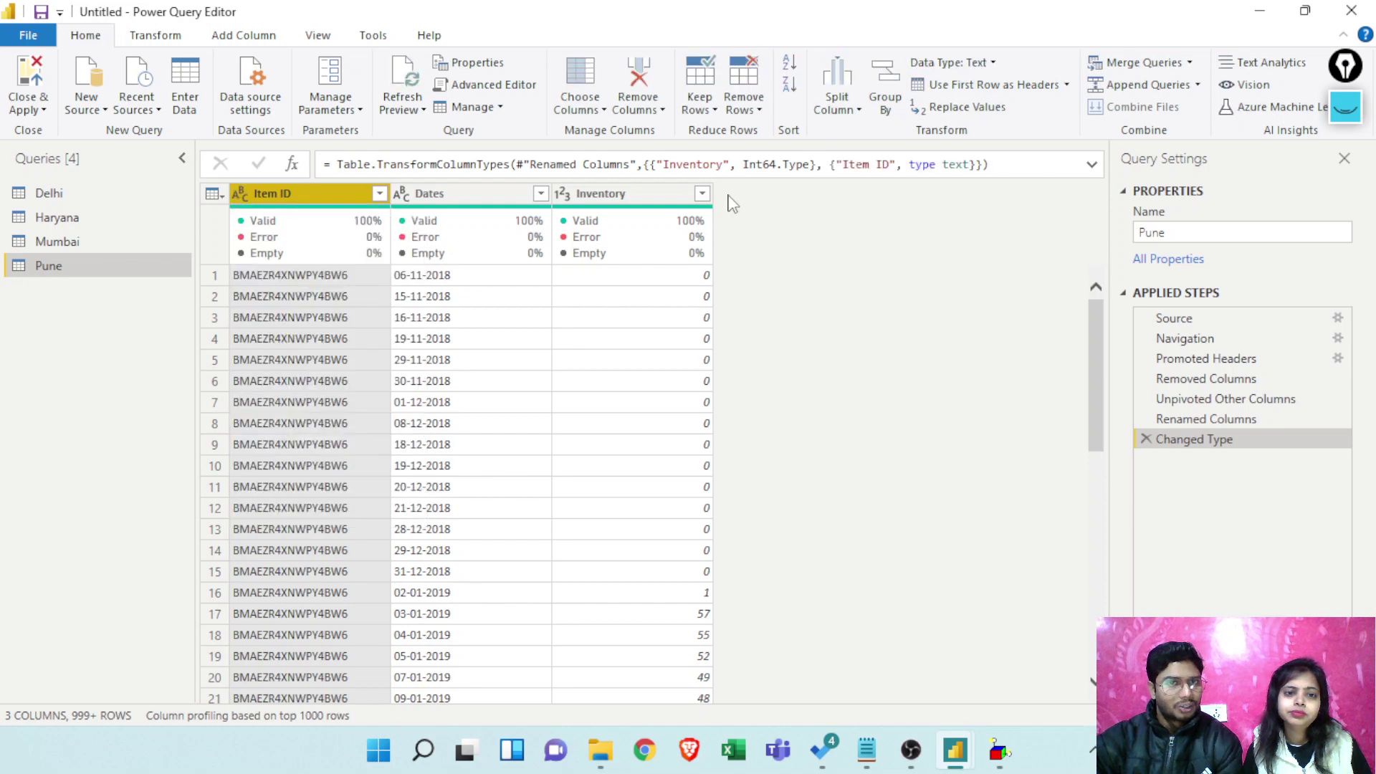
click(401, 194)
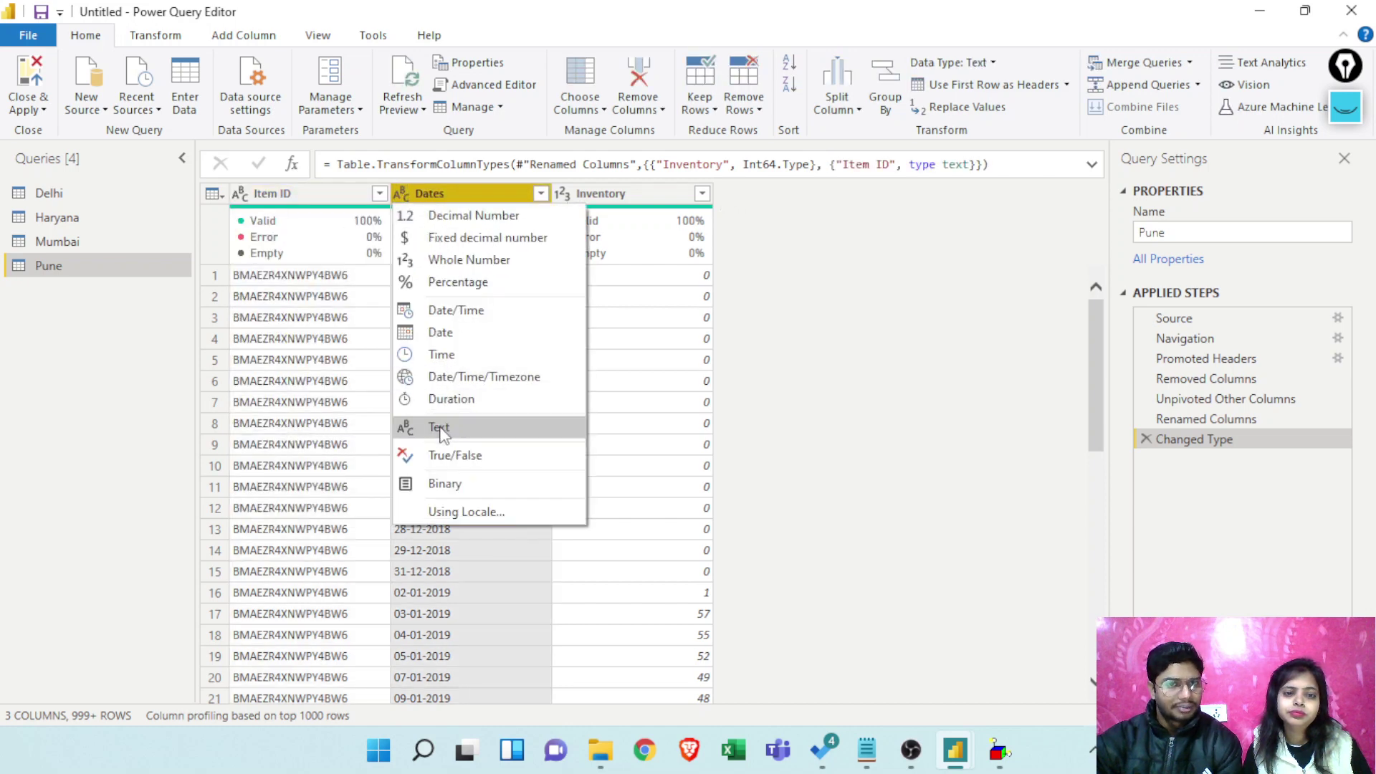
click(441, 334)
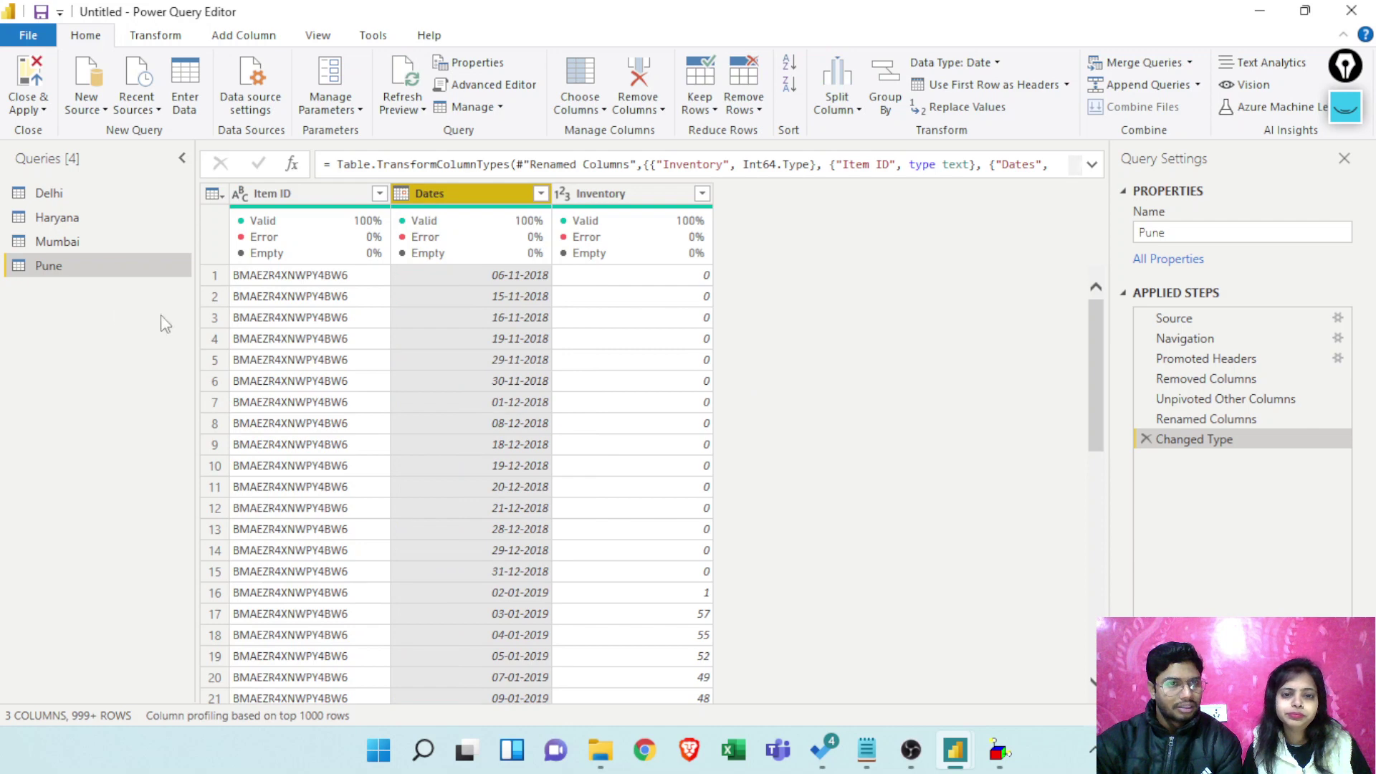
Review the columns and data types of the Delhi and Haryana queries, and return to the Mumbai query
click(43, 194)
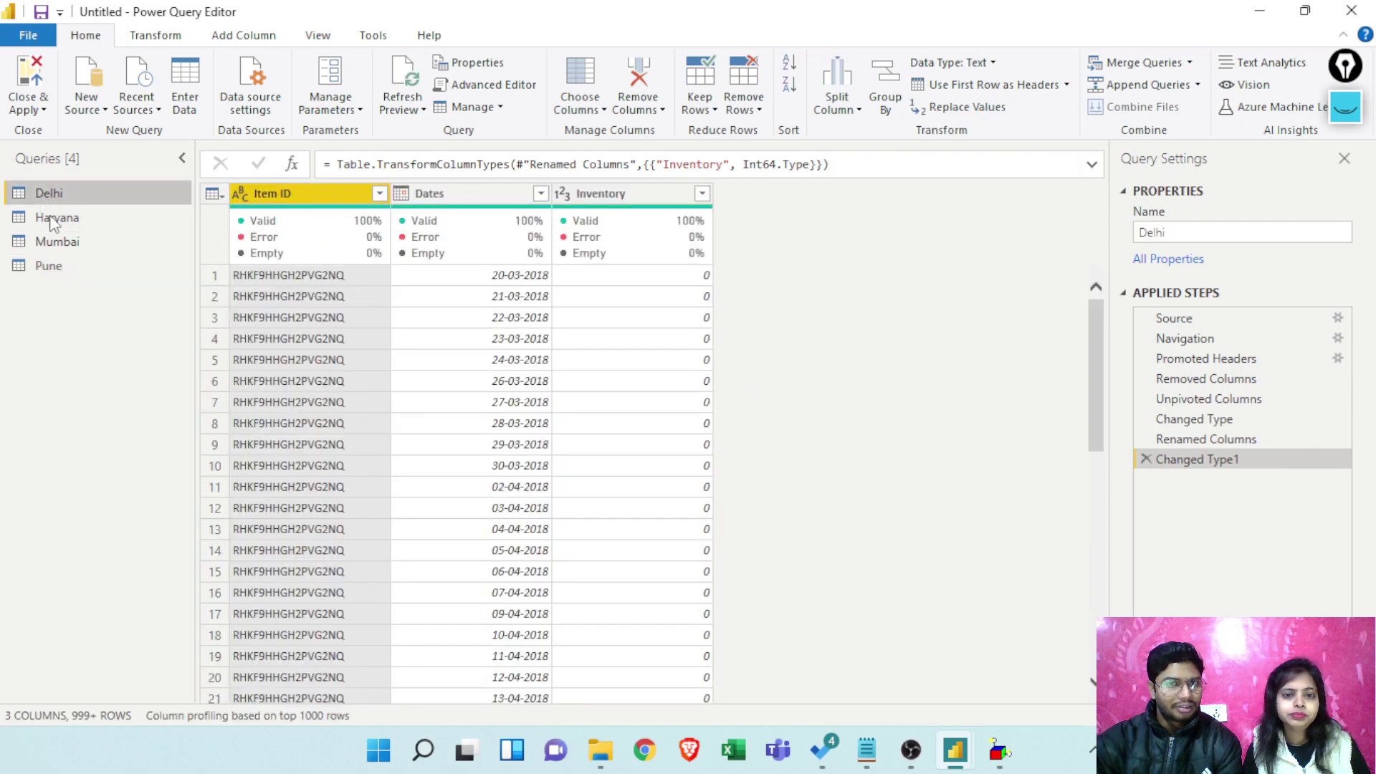
click(53, 222)
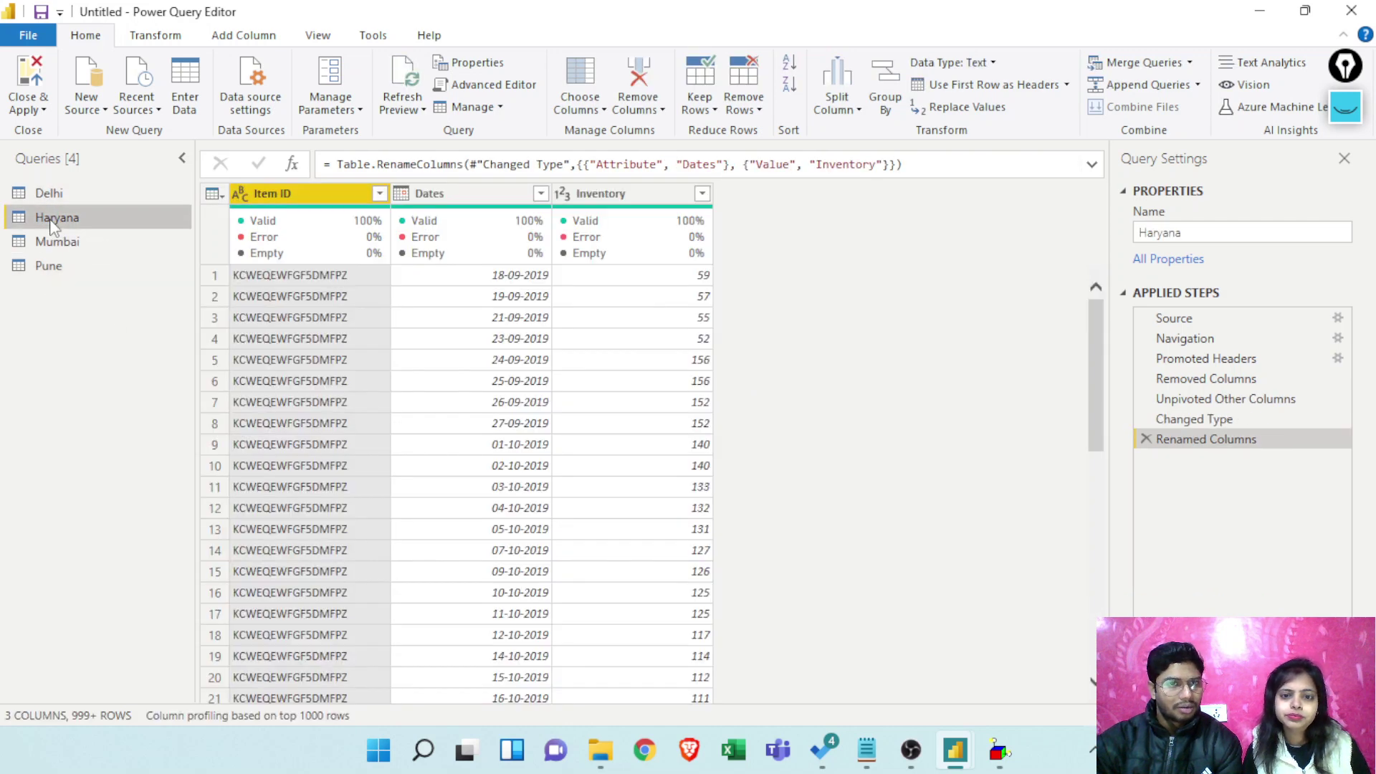
click(84, 247)
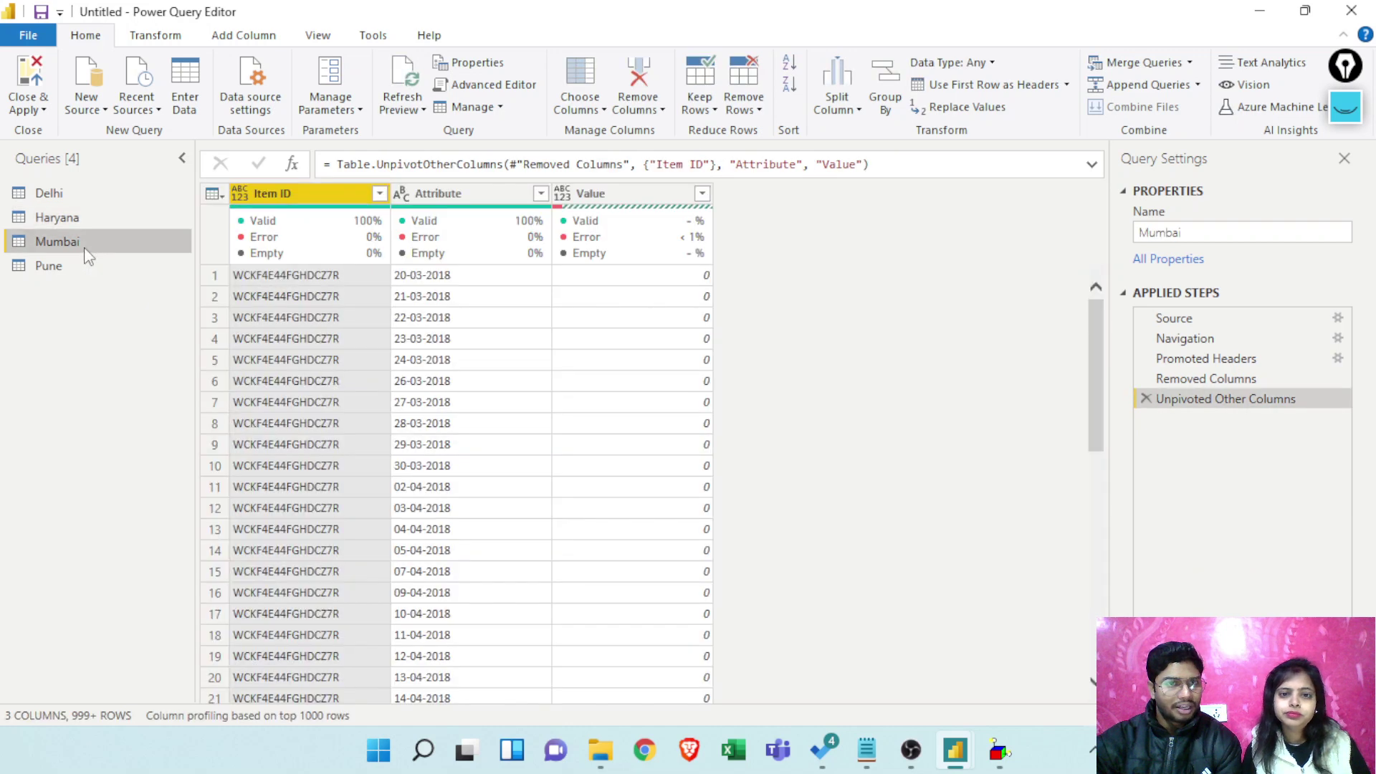
Switch to the Pune query, then close the query editor, apply all query changes to the model and dismiss the load report
click(72, 272)
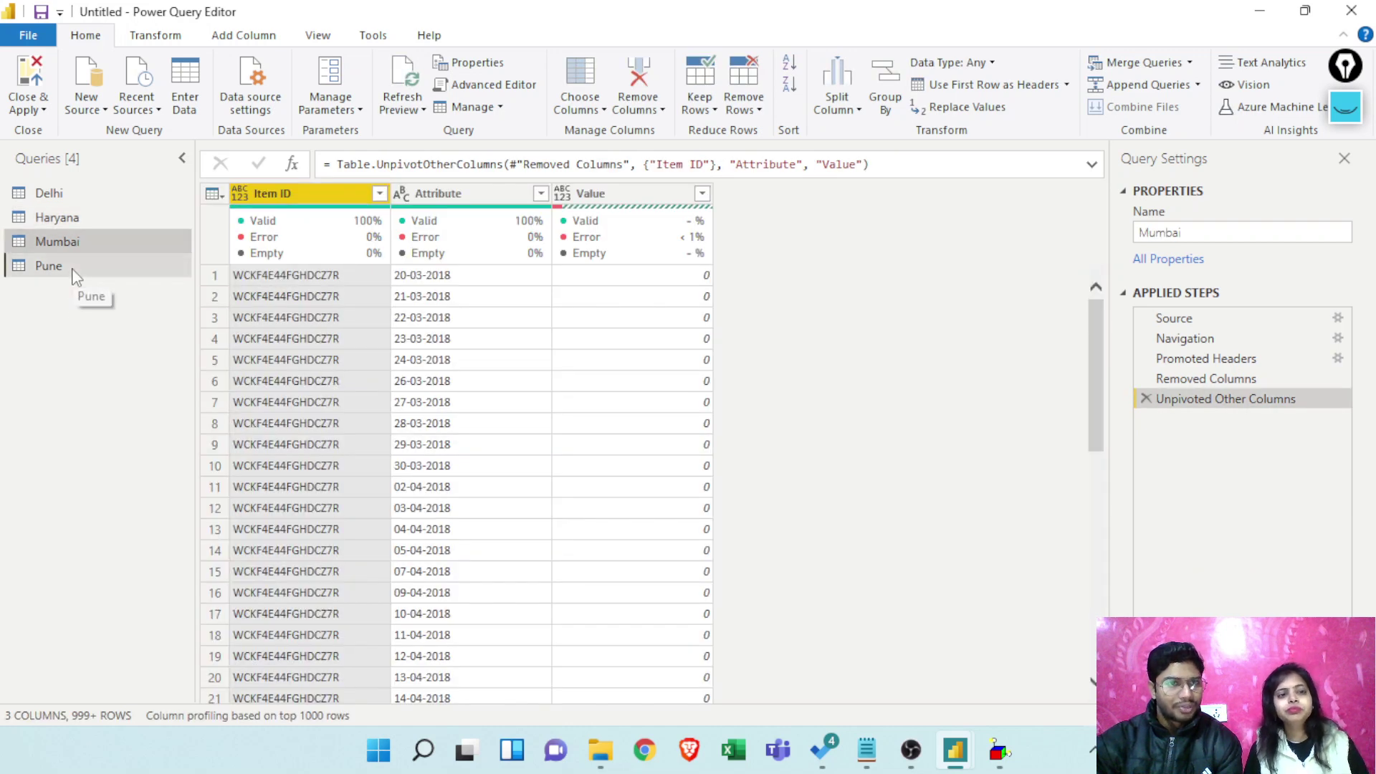
click(35, 109)
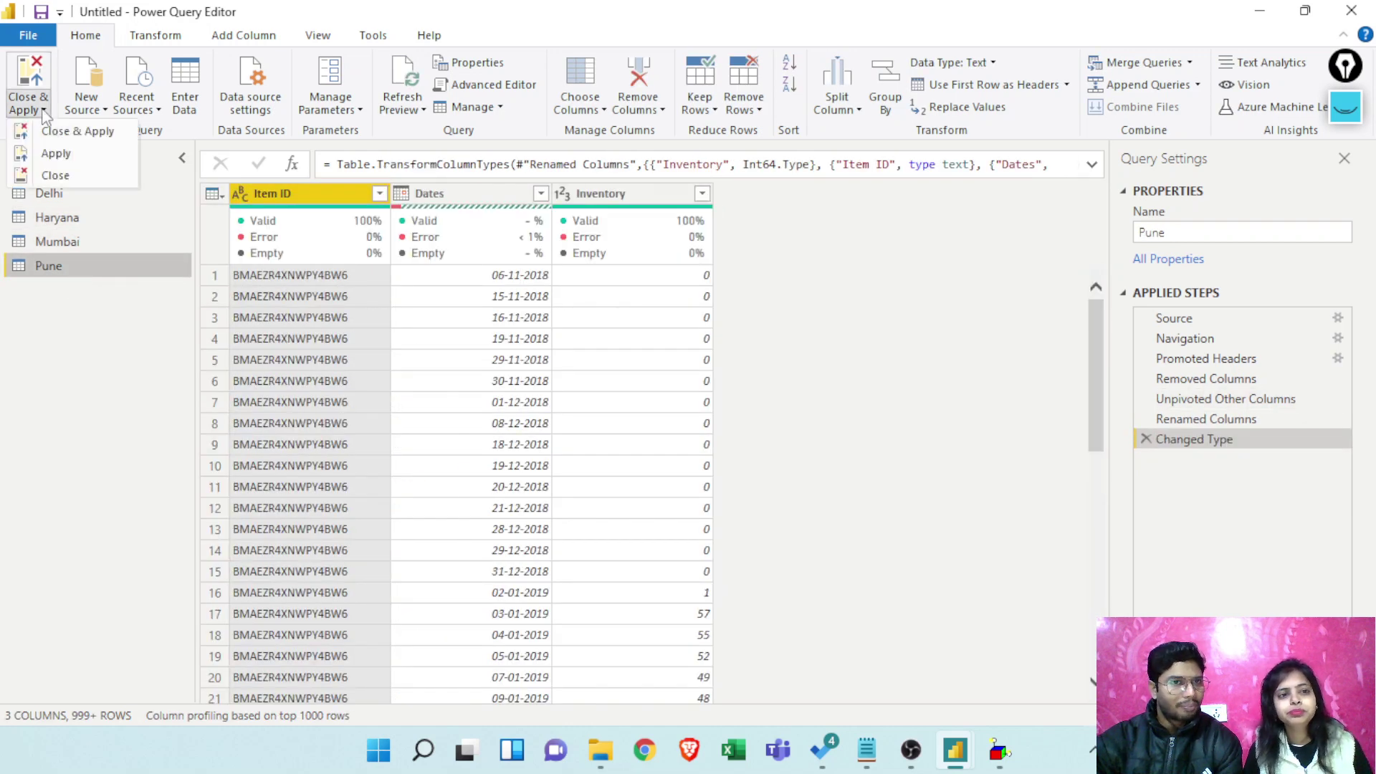
click(88, 136)
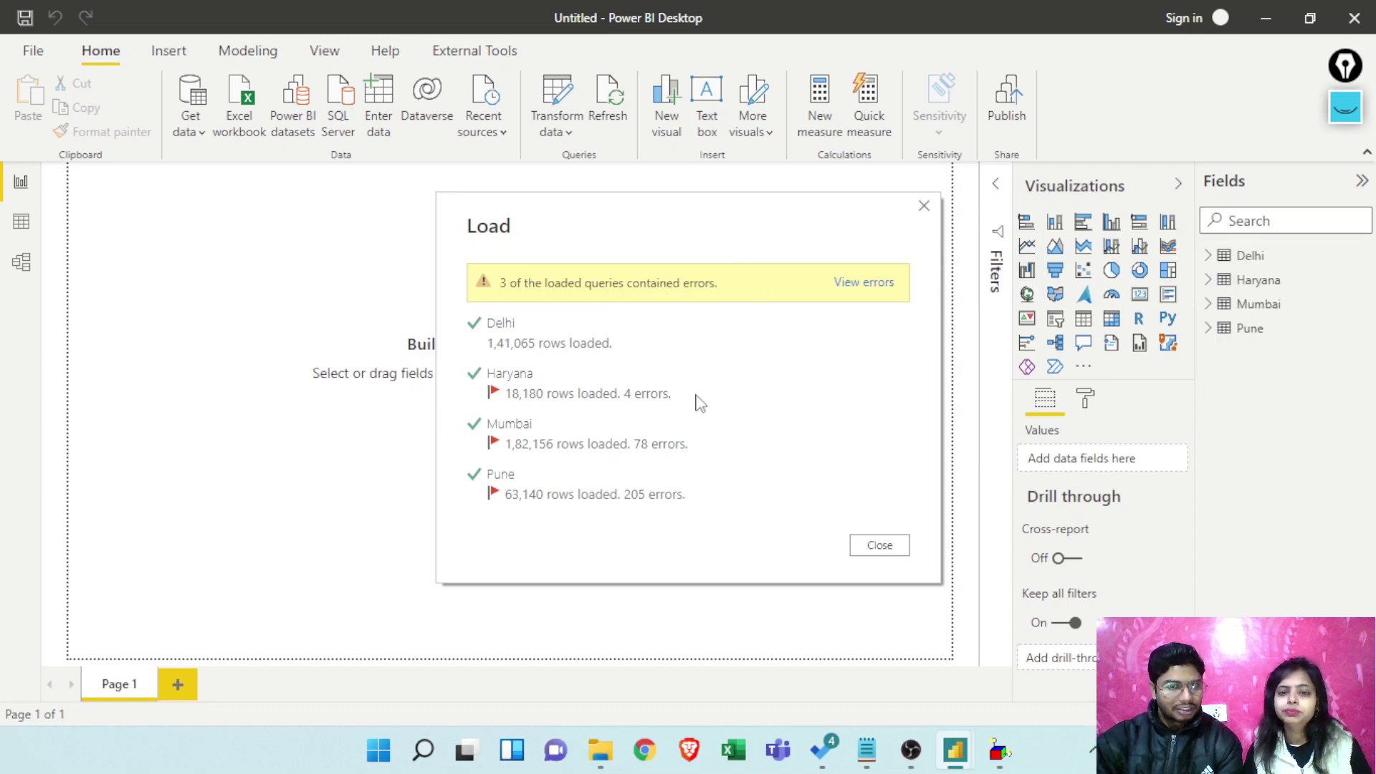
click(876, 545)
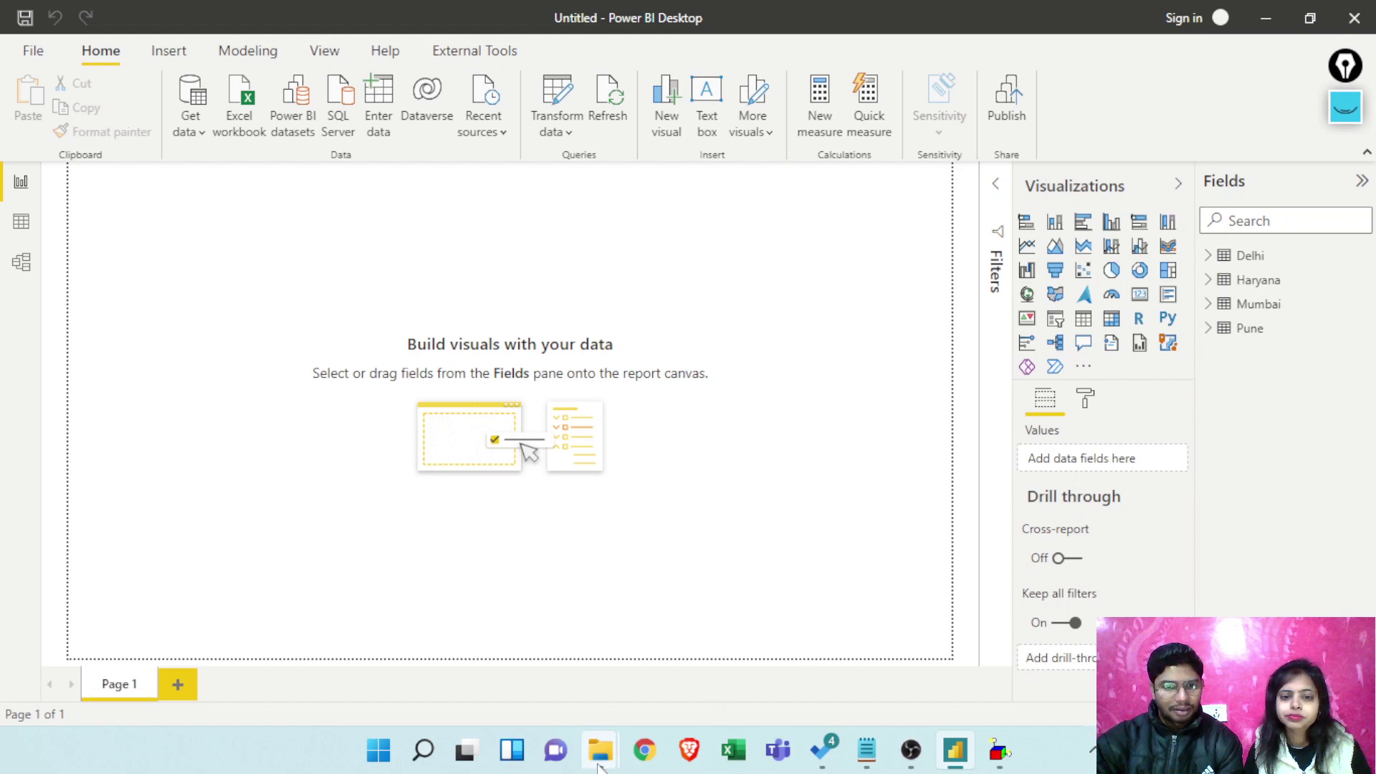
Open Daily Inventory.xlsx from the Pivot - Unpivot folder in Excel without updating its external links, and display the Mumbai sheet
mouse_move(600, 766)
click(694, 661)
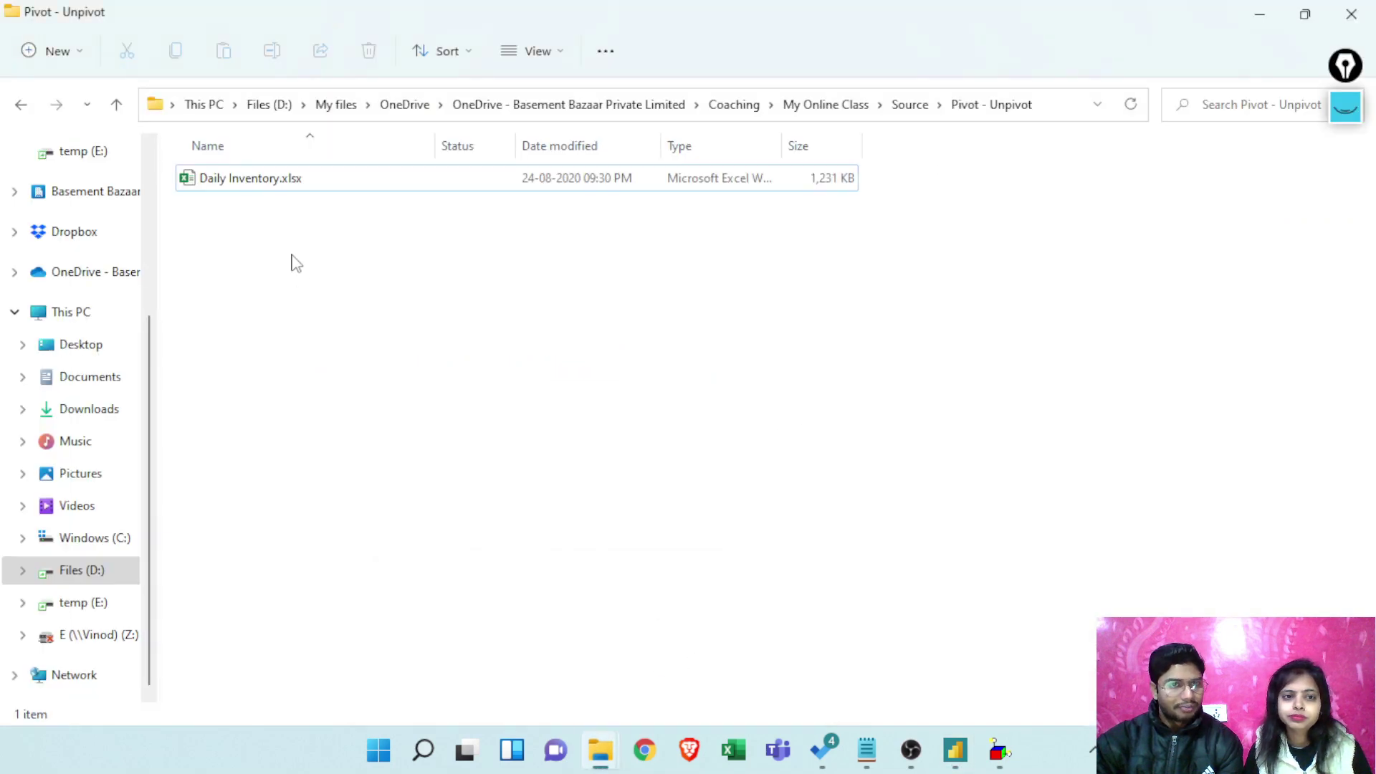
double_click(276, 183)
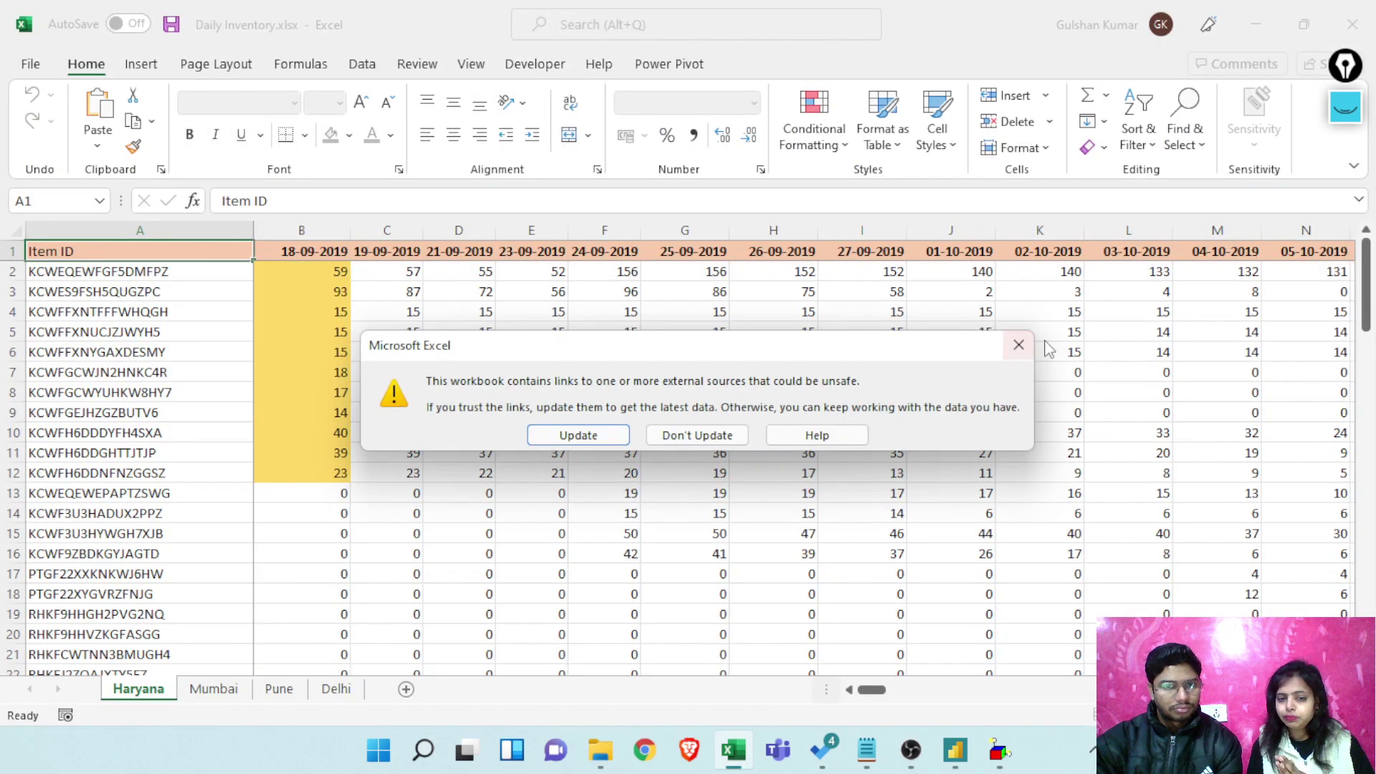
click(1018, 345)
click(213, 689)
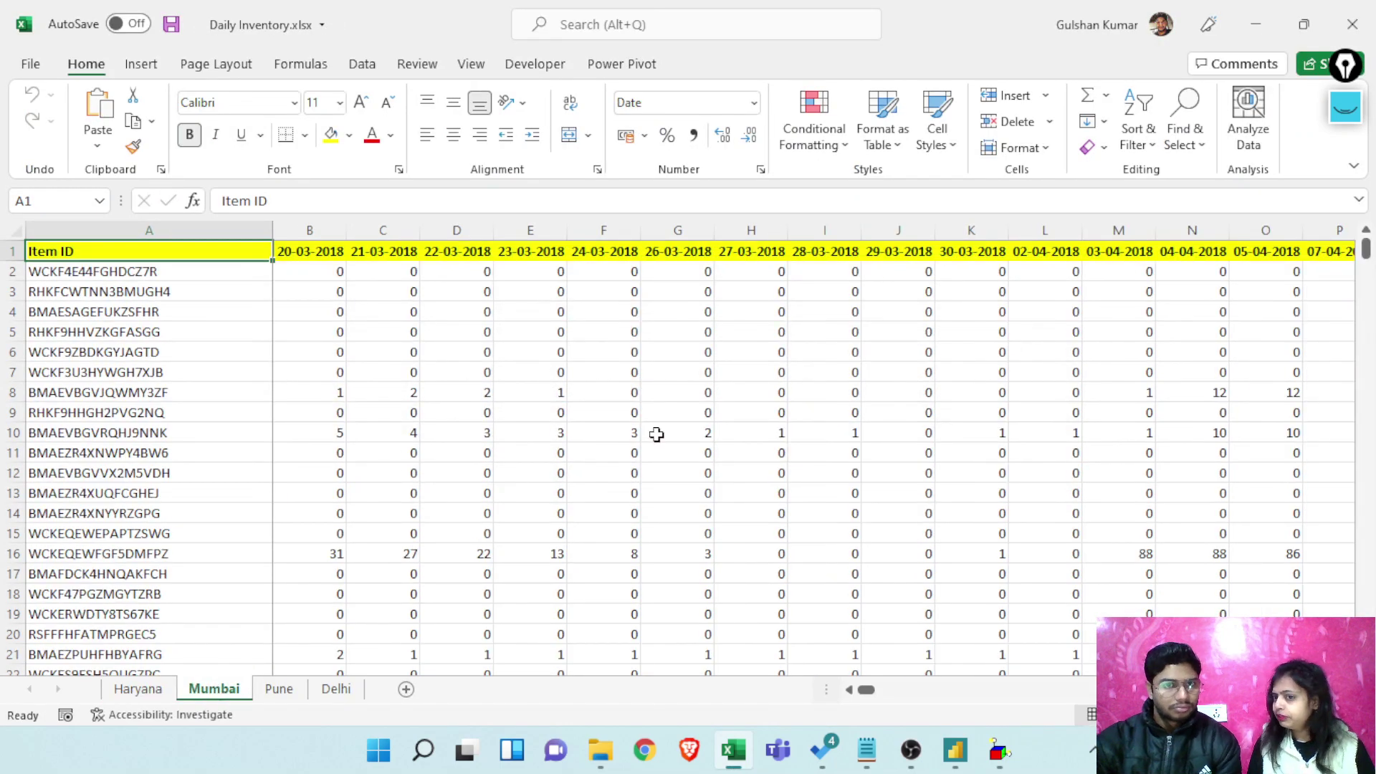
Check how far the Mumbai sheet's first date column extends, from its header to the last item row
click(745, 366)
key(ctrl+Up)
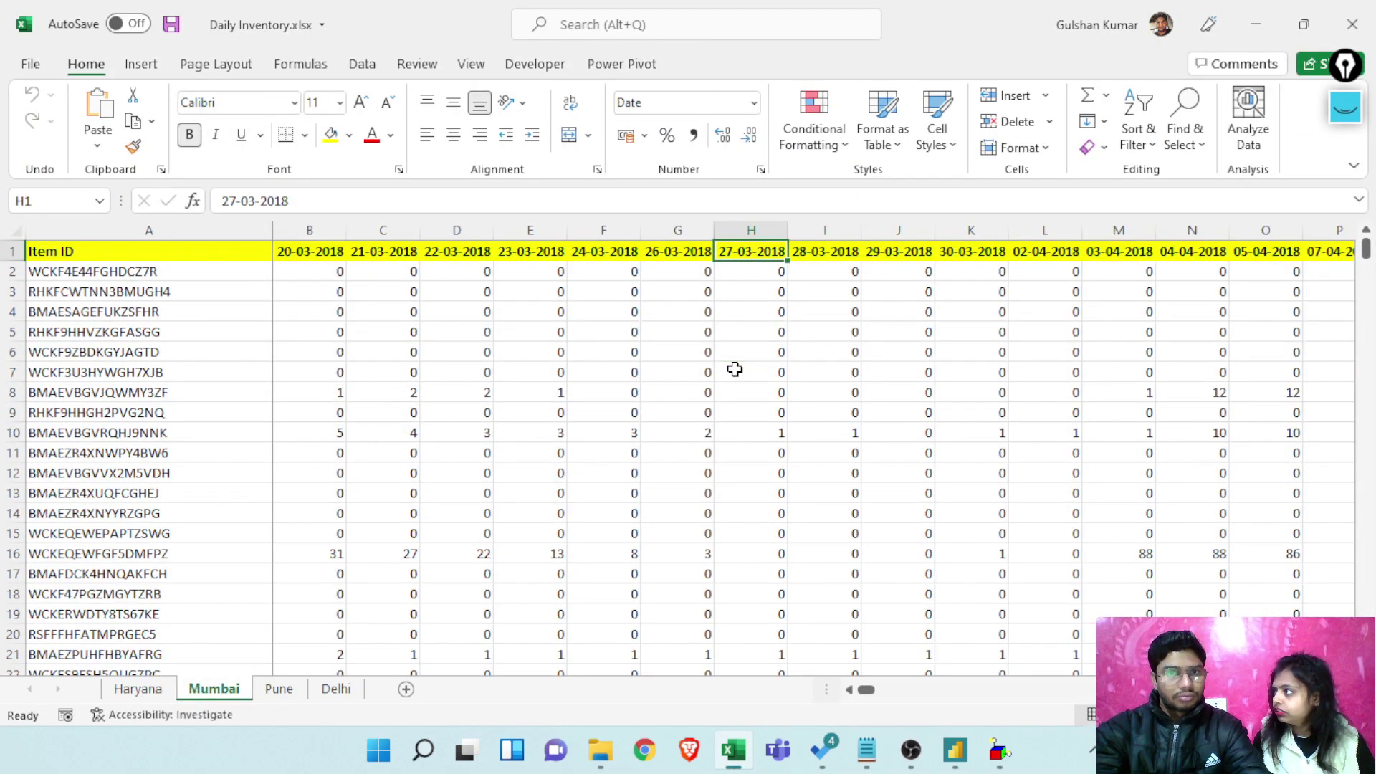
key(ctrl+Left)
key(Right)
key(Down)
key(ctrl+Down)
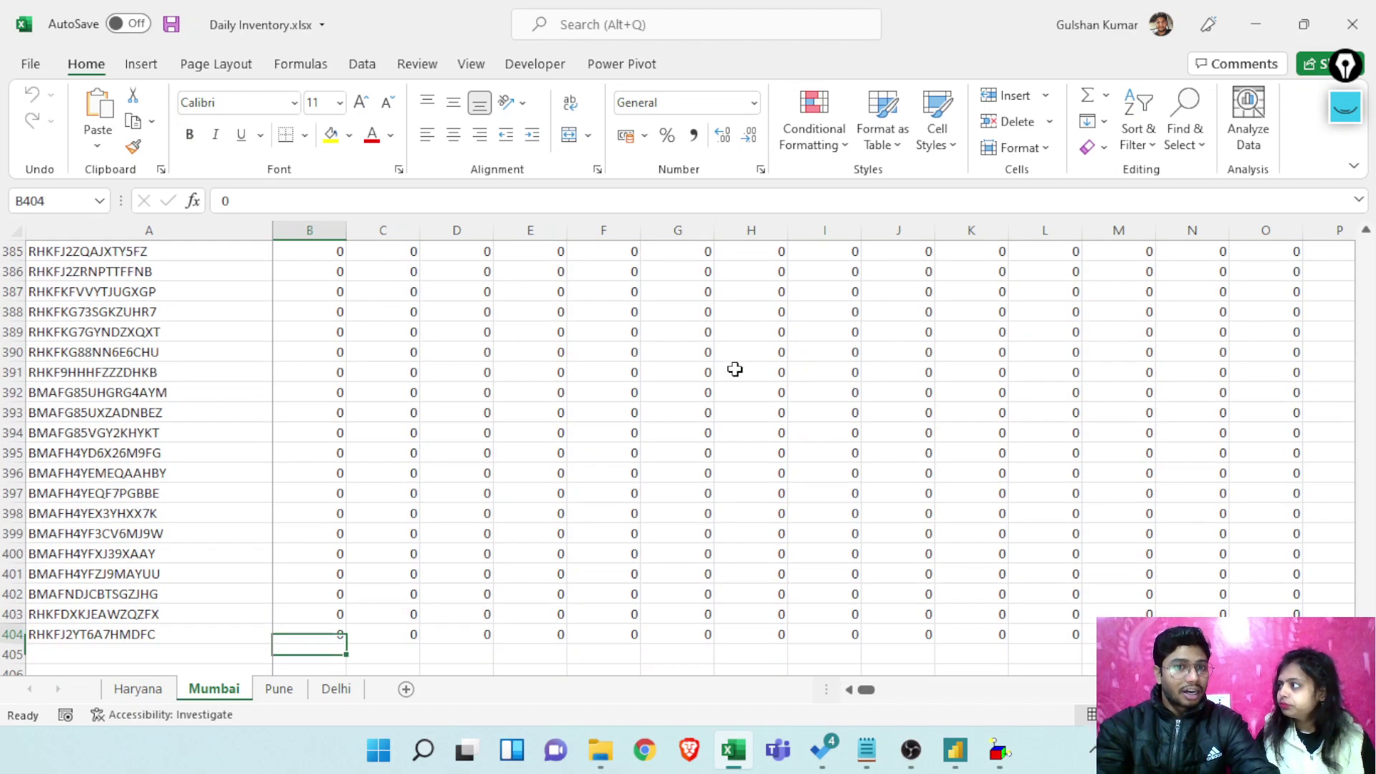
key(Up)
key(ctrl+Up)
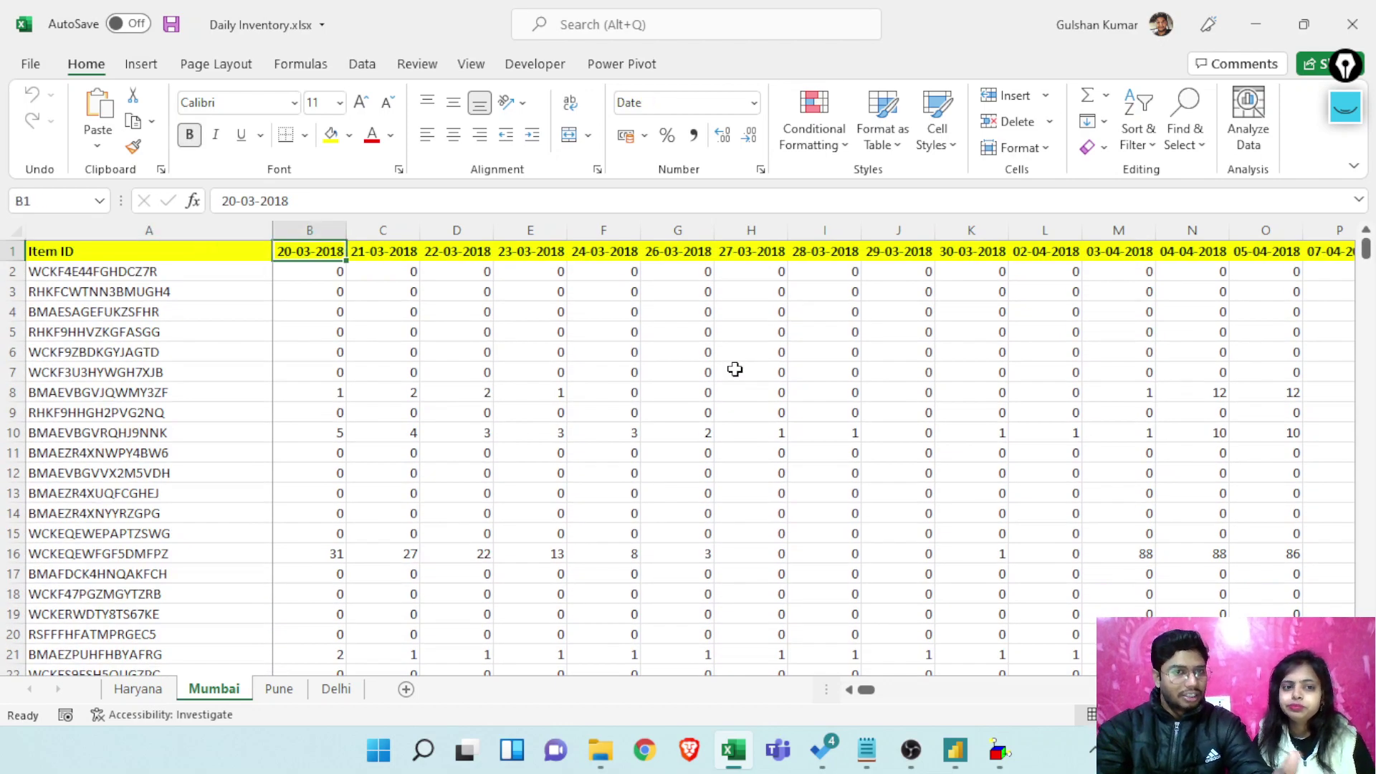
Examine the Mumbai sheet's header row from the first dates through to the QTY and CurrentInventory columns
key(Right)
key(Right)
key(Right)
key(Right)
key(Right)
key(Right)
key(Right)
key(Right)
key(Right)
key(Right)
key(Right)
key(Right)
key(Right)
key(Right)
key(Right)
key(Right)
key(Right)
key(Right)
key(Right)
key(Right)
key(Right)
key(Right)
key(Right)
key(Right)
key(Right)
key(Right)
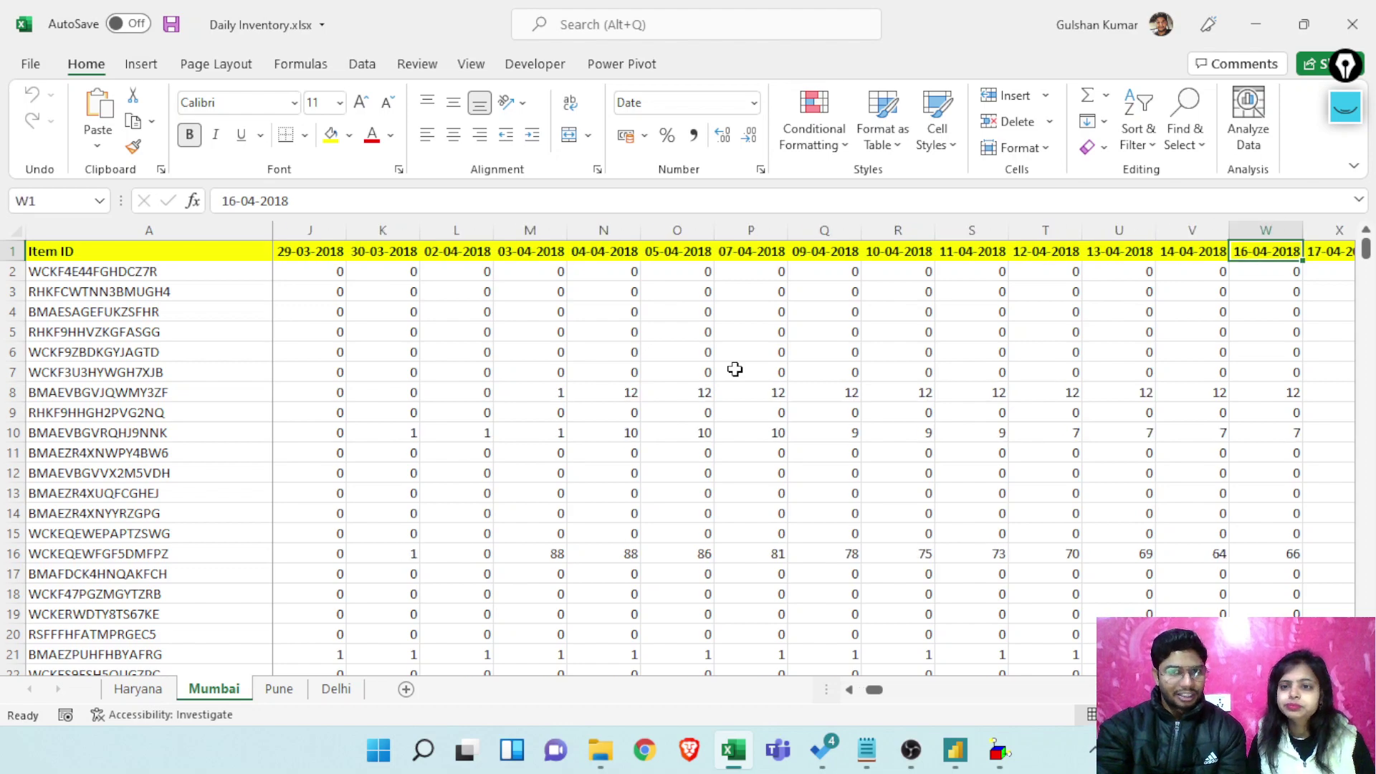
key(ctrl+Right)
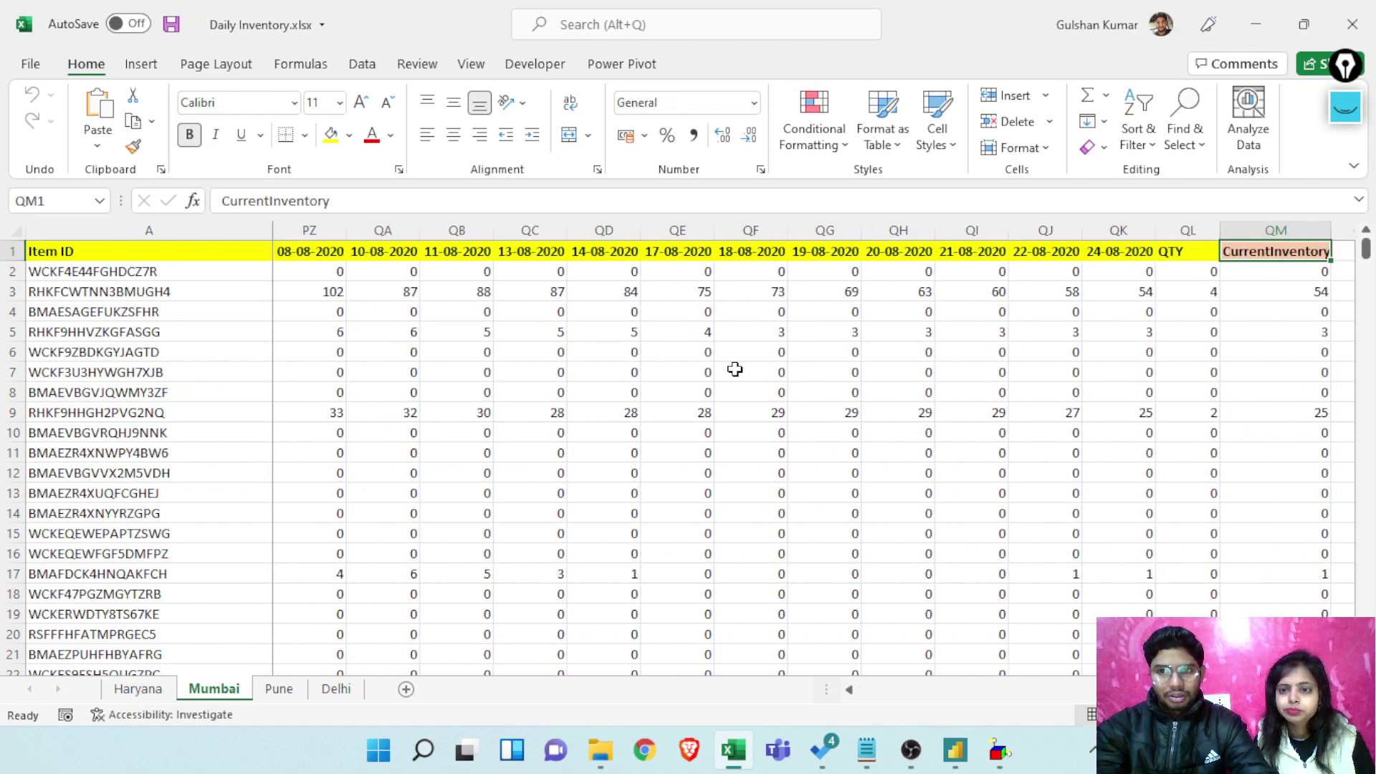
key(Left)
key(Right)
Select all the Mumbai inventory values under the date columns, from 24-08-2020 back to 20-03-2018, to check their summary
key(ctrl+Down)
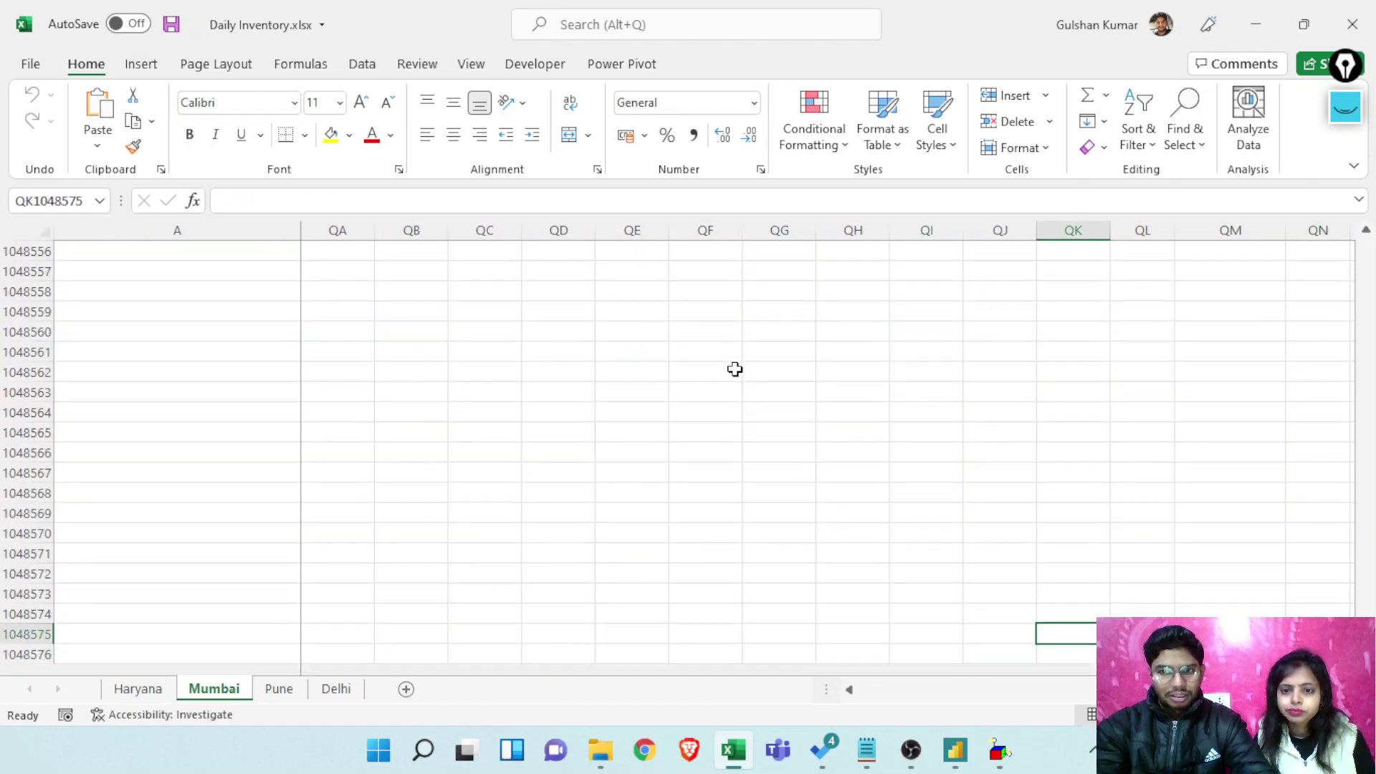
key(ctrl+Up)
key(Up)
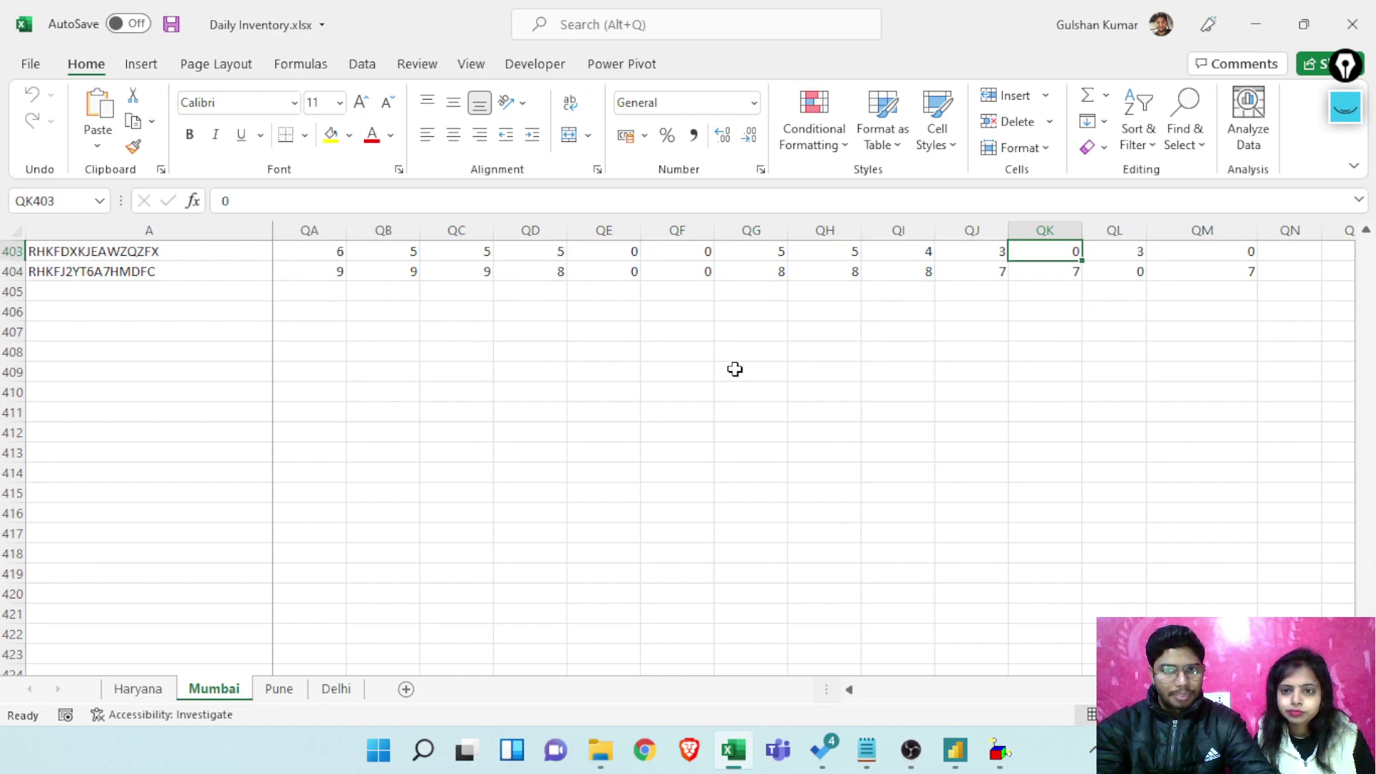
key(ctrl+shift+Up)
key(ctrl+BackSpace)
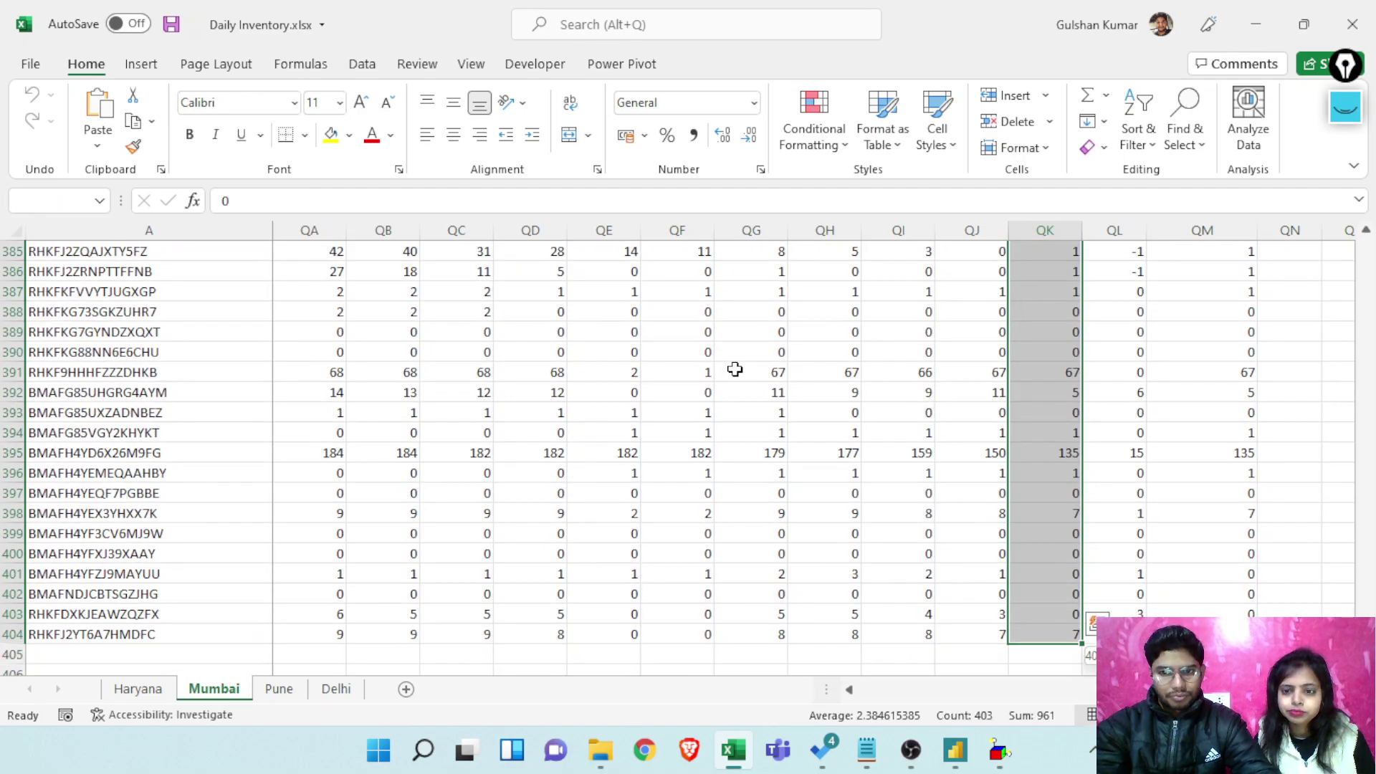
key(ctrl+shift+Left)
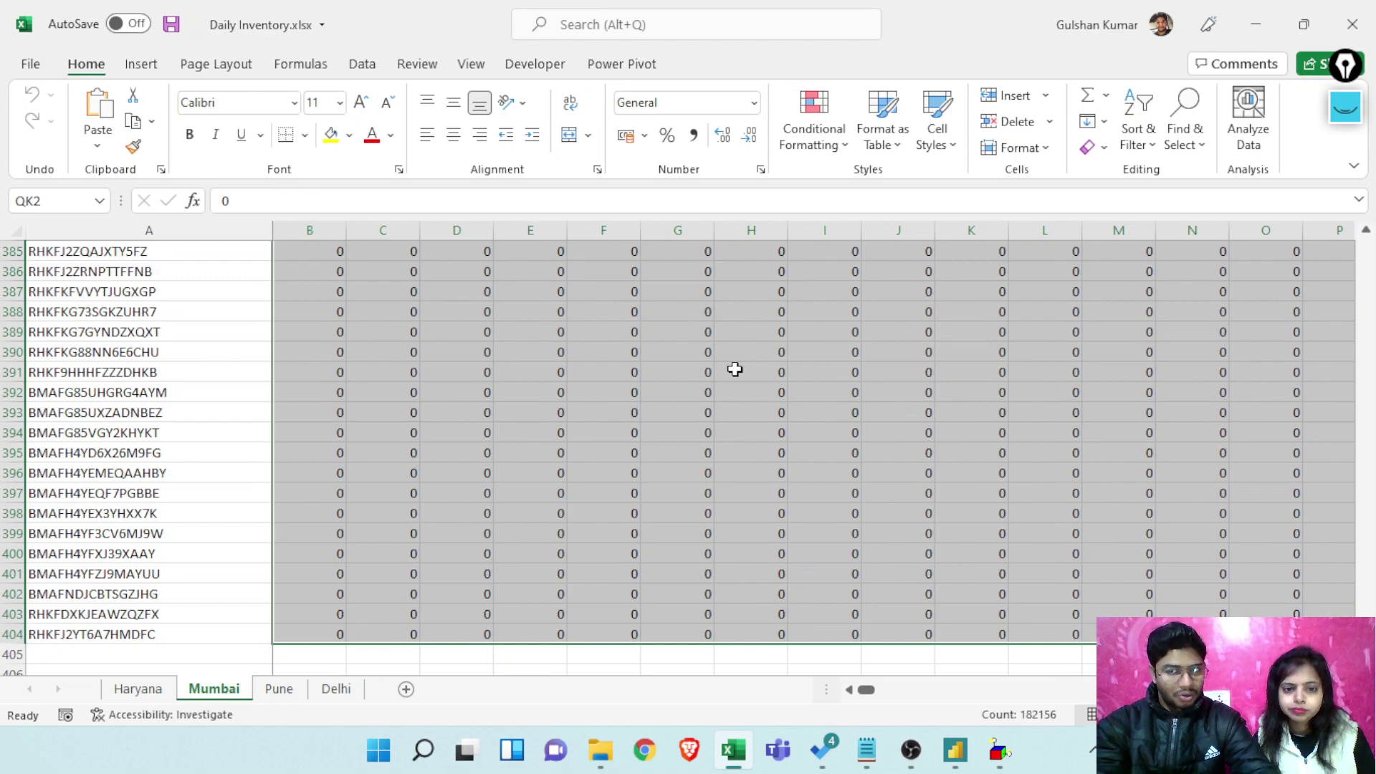
Select the values of the 20-03-2018 and 21-03-2018 columns one at a time to check each for errors
key(ctrl+Up)
key(Left)
key(Down)
key(Up)
key(ctrl+Left)
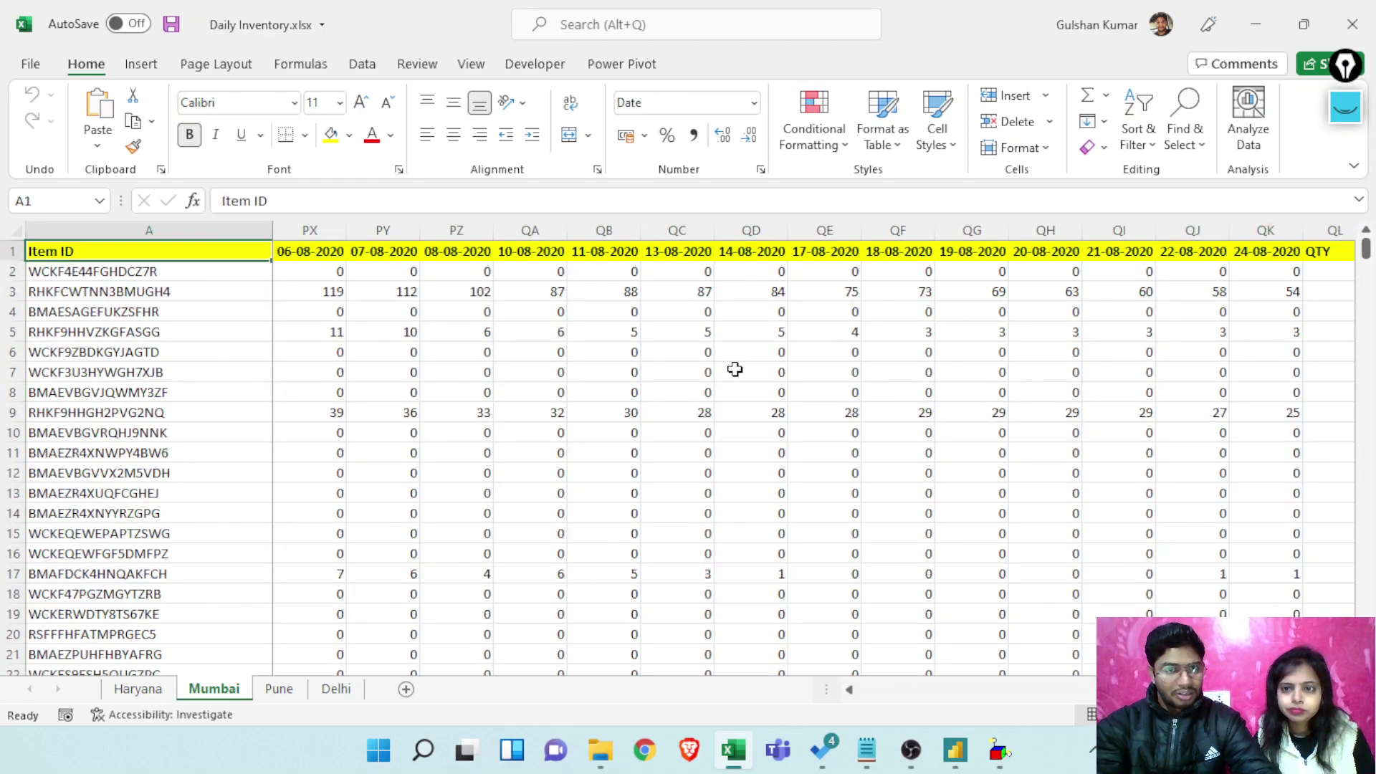
key(Right)
key(Down)
key(ctrl+shift+Down)
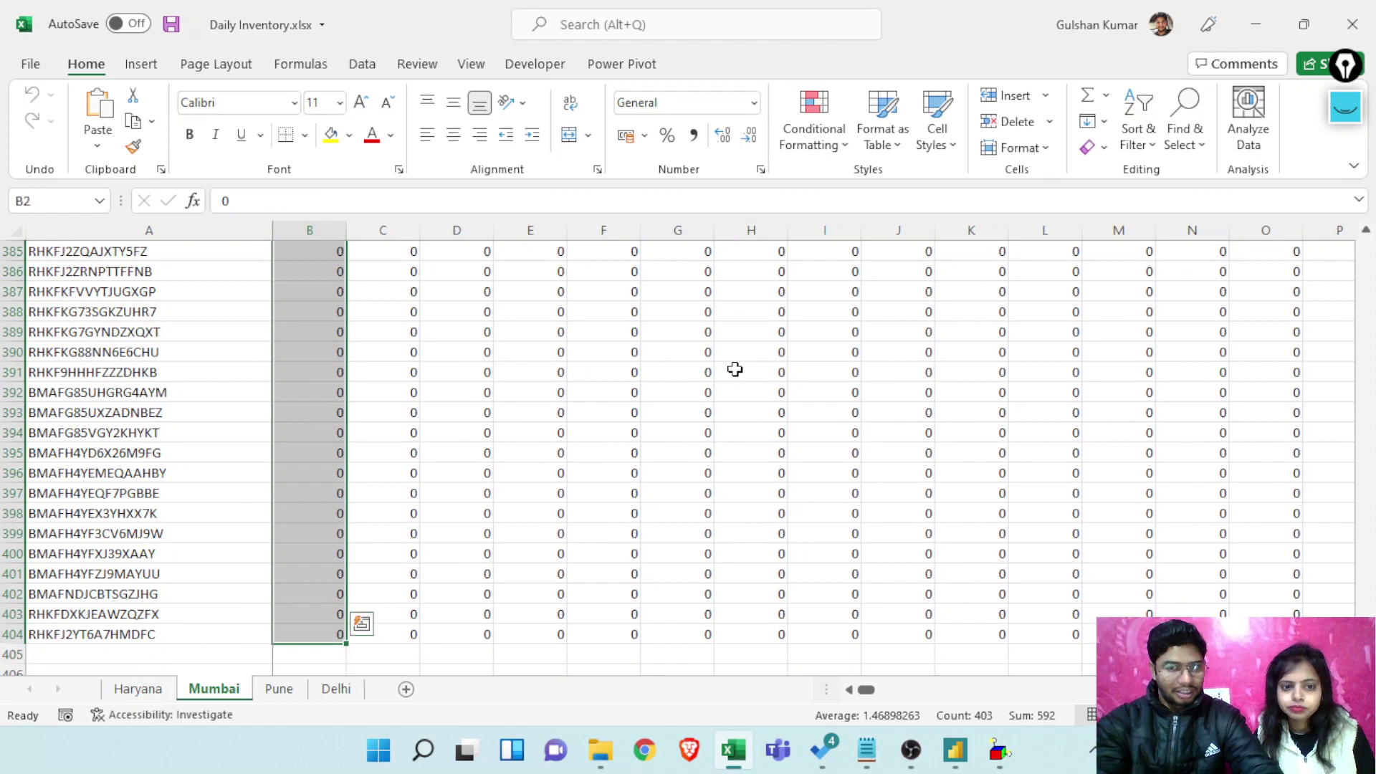
key(ctrl+Up)
key(Right)
key(Down)
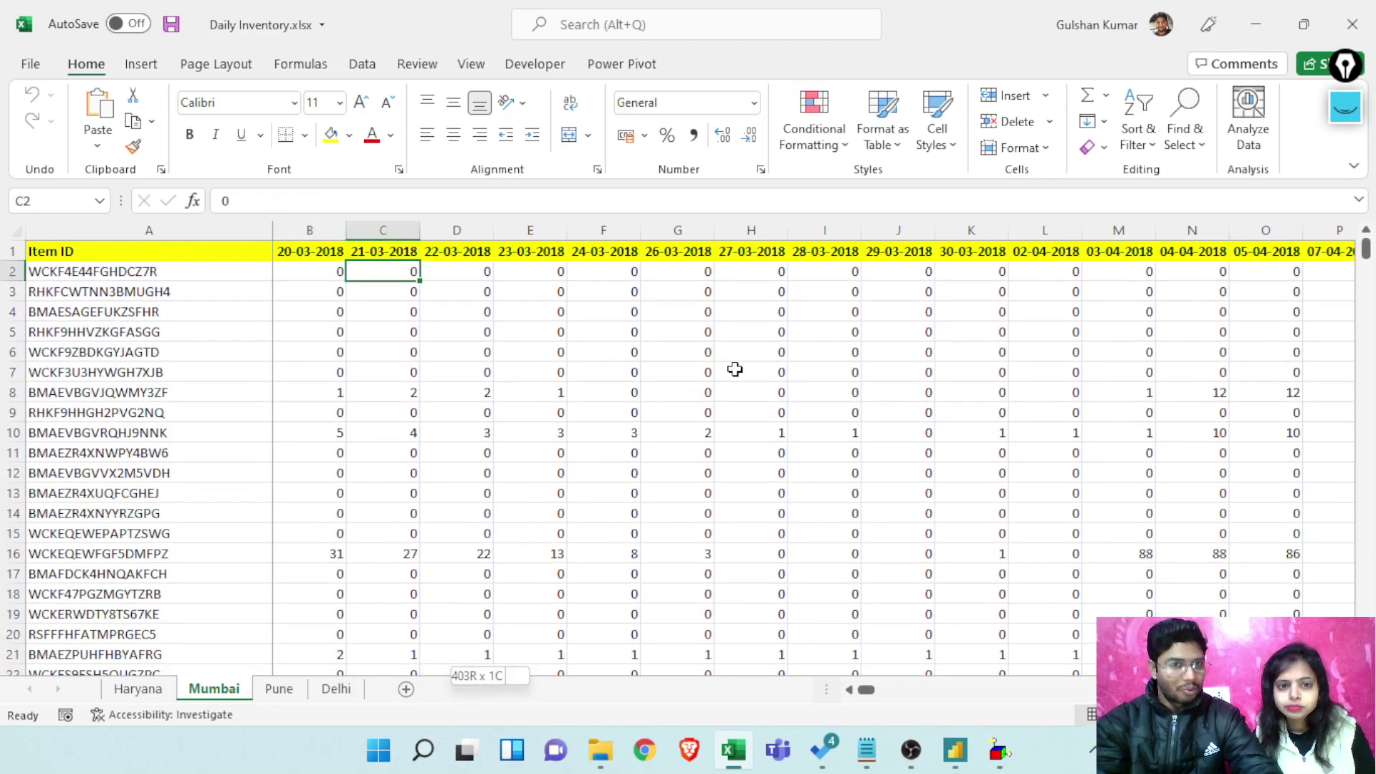
key(ctrl+shift+Down)
key(ctrl+shift+Down)
key(ctrl+shift+Up)
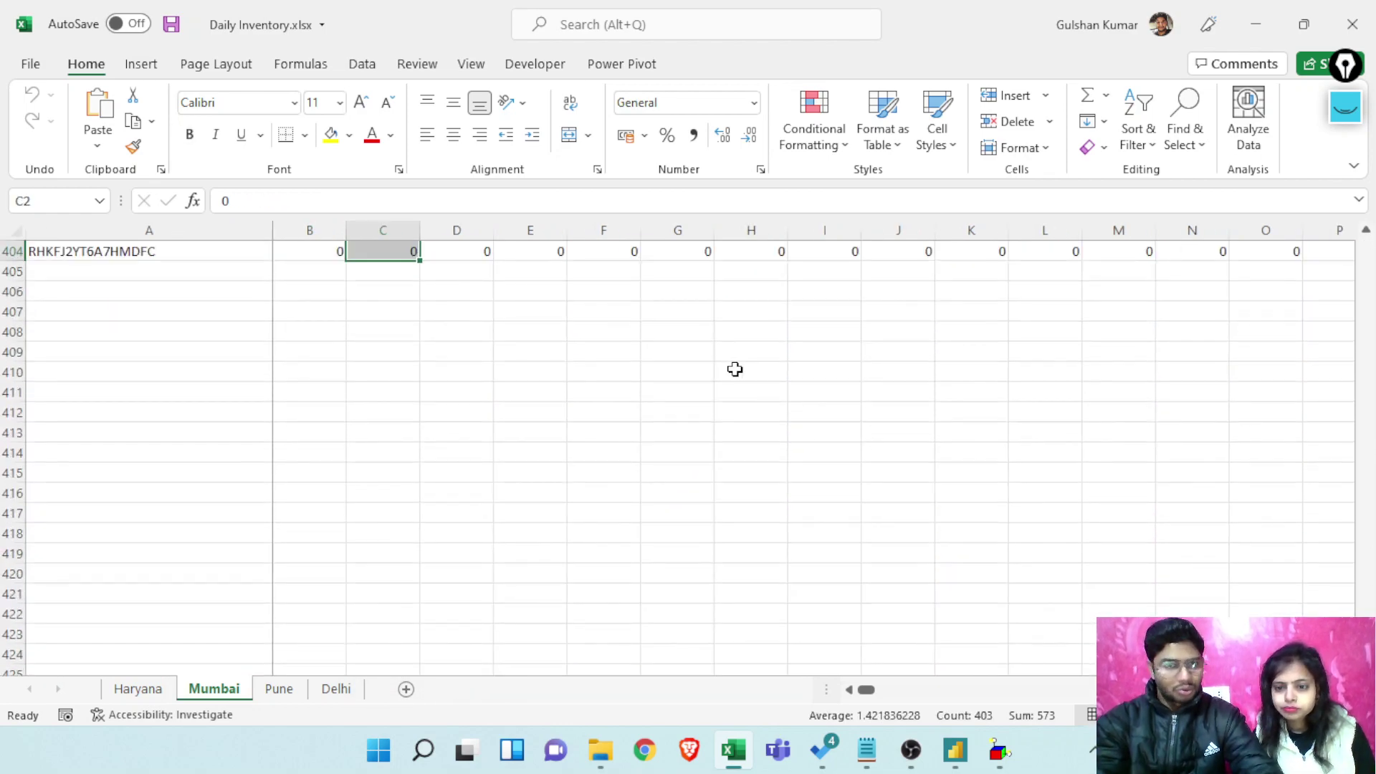
Select all the values of the Mumbai sheet's last date column, 24-08-2020, to check their summary
key(ctrl+Up)
key(ctrl+Right)
key(Down)
key(Left)
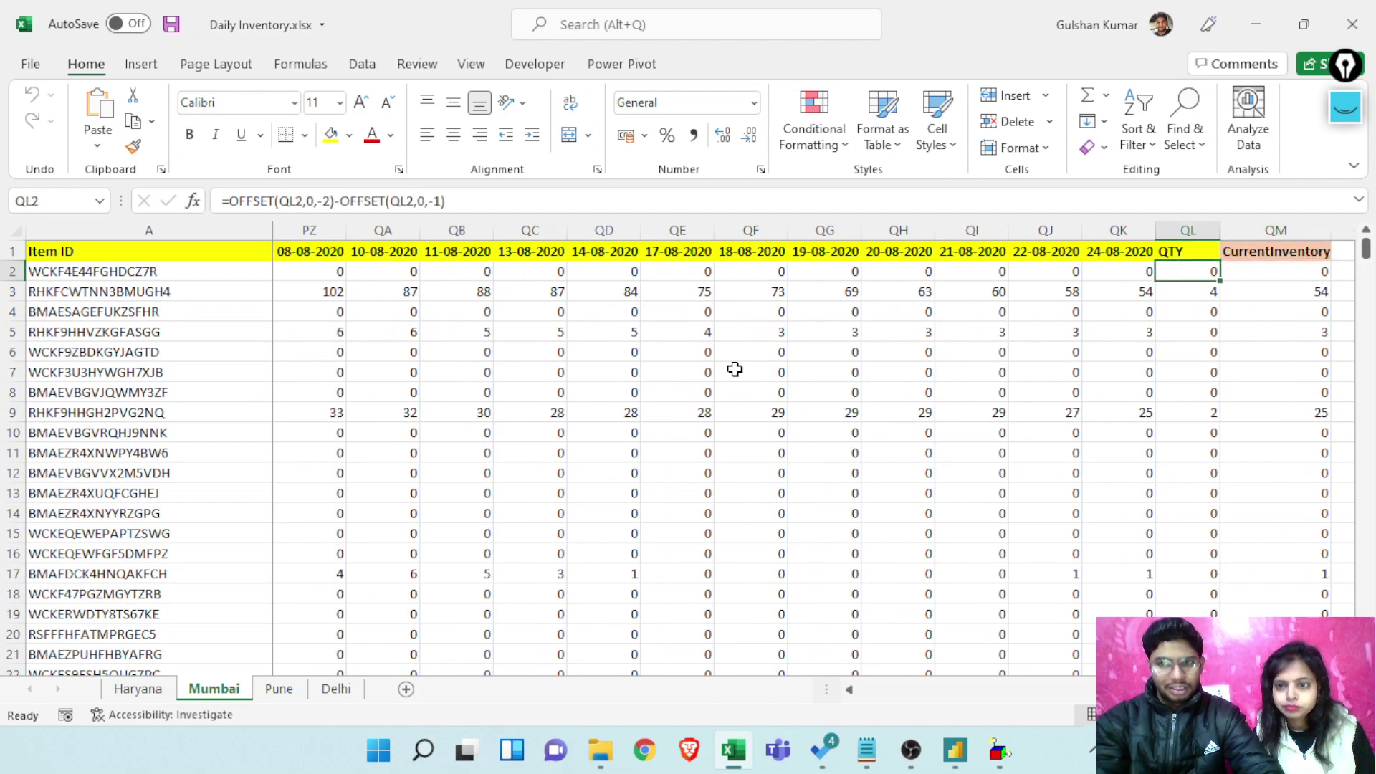
key(Left)
key(ctrl+shift+Down)
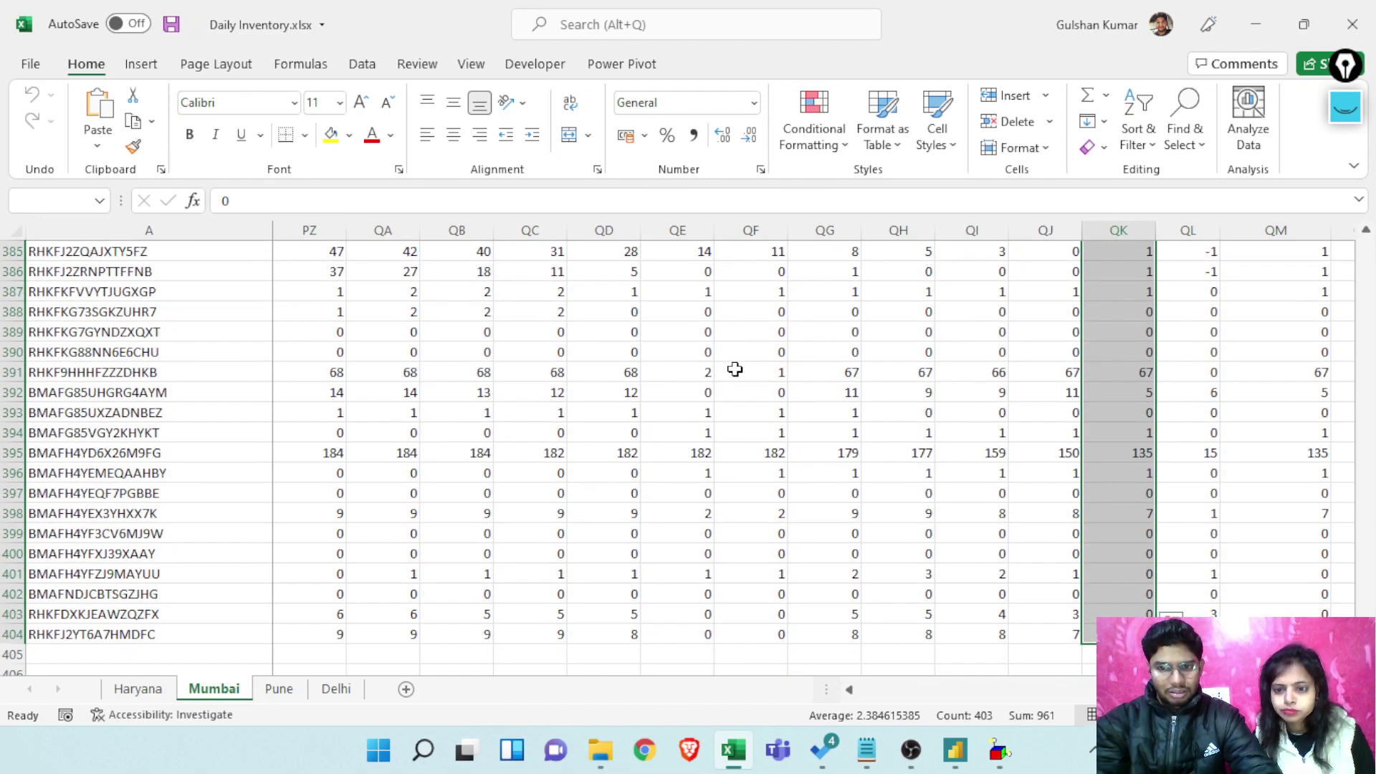
Extend the selection column by column toward the earlier dates, back to column JJ, checking the summary for errors
key(shift+Left)
key(shift+Left)
key(shift+Left)
key(shift+Left)
key(shift+Left)
key(shift+Left)
key(shift+Left)
key(shift+Left)
key(shift+Left)
key(shift+Left)
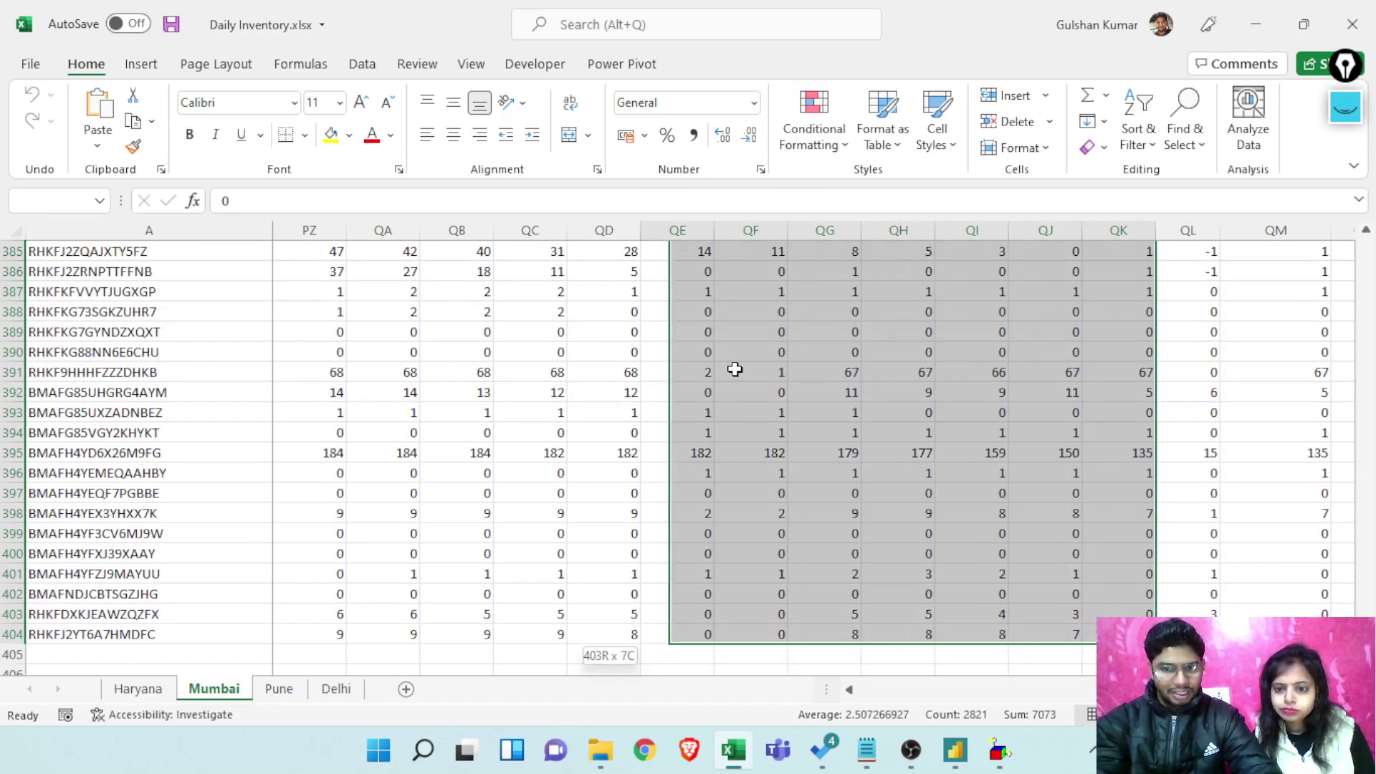
key(shift+Left)
key(shift+Left)
key(shift+Left)
key(shift+Left)
key(shift+Left)
key(shift+Left)
key(shift+Left)
key(shift+Left)
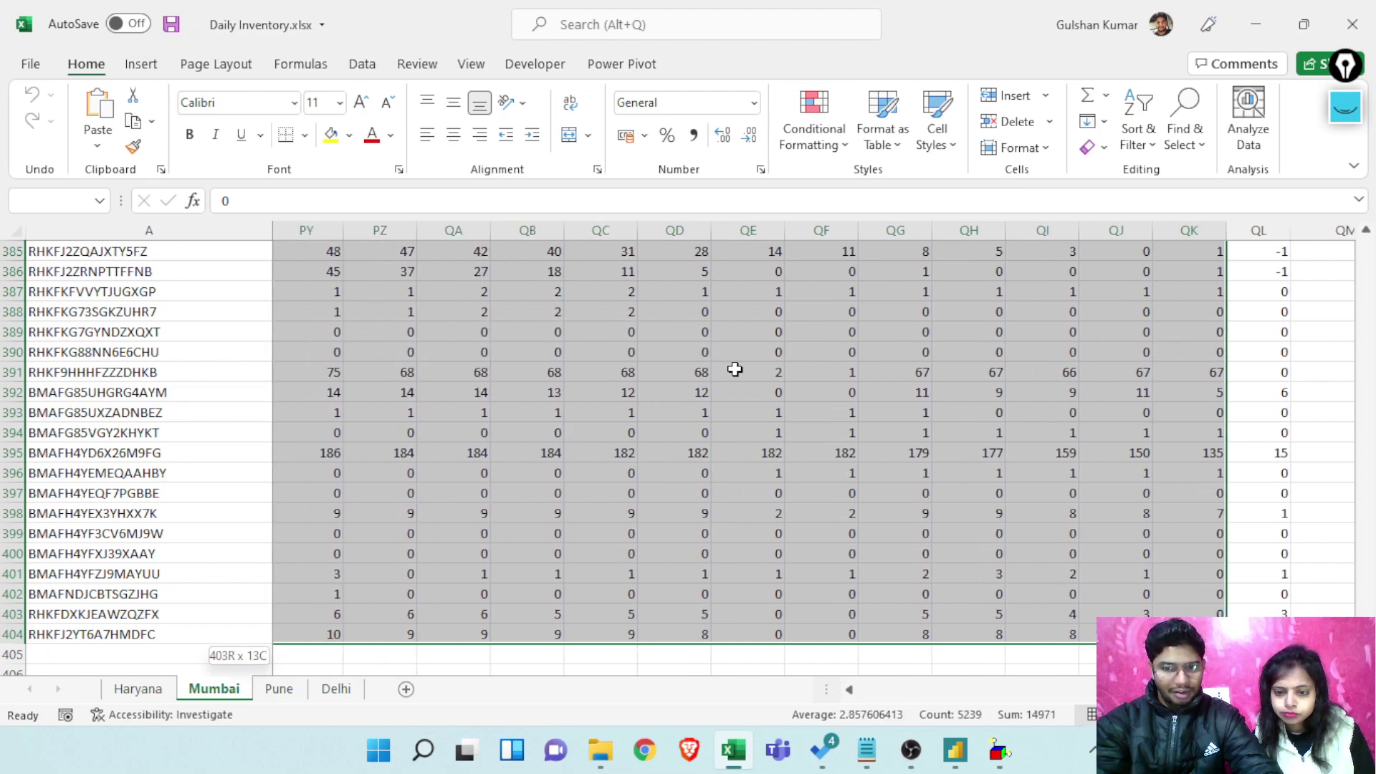
key(shift+Left)
key(shift+Left)
key(shift+Left)
key(shift+Left)
key(shift+Left)
key(shift+Left)
key(shift+Left)
key(shift+Left)
key(shift+Left)
key(shift+Left)
key(shift+Left)
key(shift+Left)
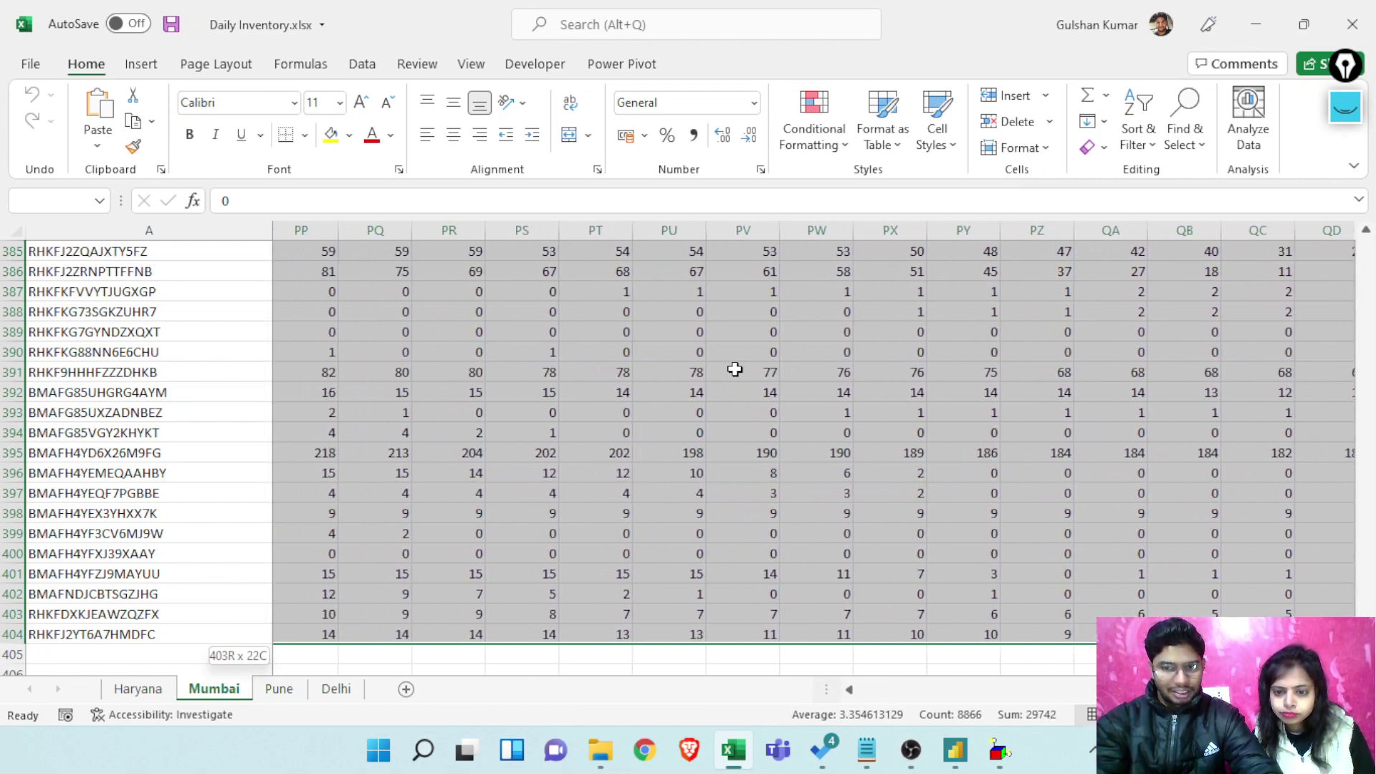
key(shift+Left)
key(shift+Left)
key(shift+Left)
key(shift+Left)
key(shift+Left)
key(shift+Left)
key(shift+Left)
key(shift+Left)
key(shift+Left)
key(shift+Left)
key(shift+Left)
key(shift+Left)
key(shift+Left)
key(shift+Left)
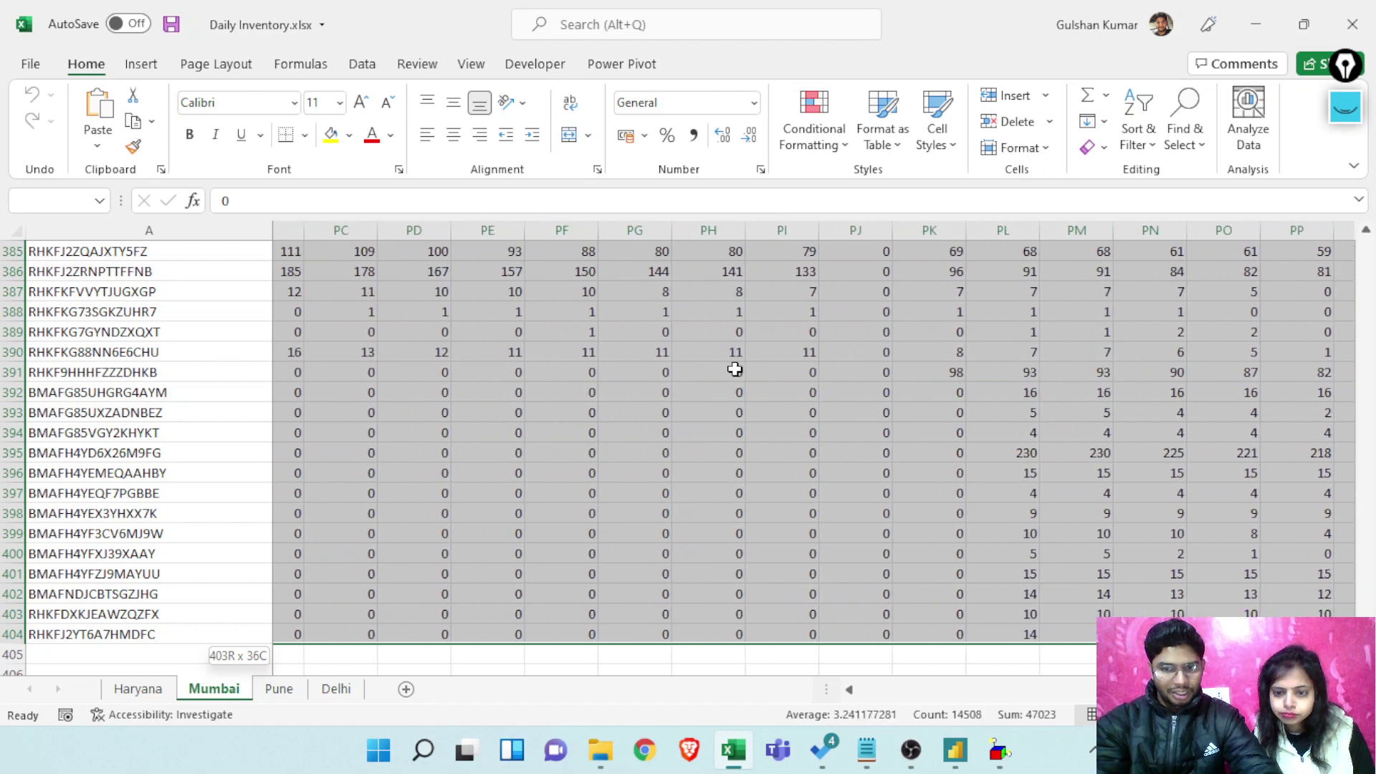
key(shift+Left)
key(shift+Left)
key(shift+Left)
key(shift+Left)
key(shift+Left)
key(shift+Left)
key(shift+Left)
key(shift+Left)
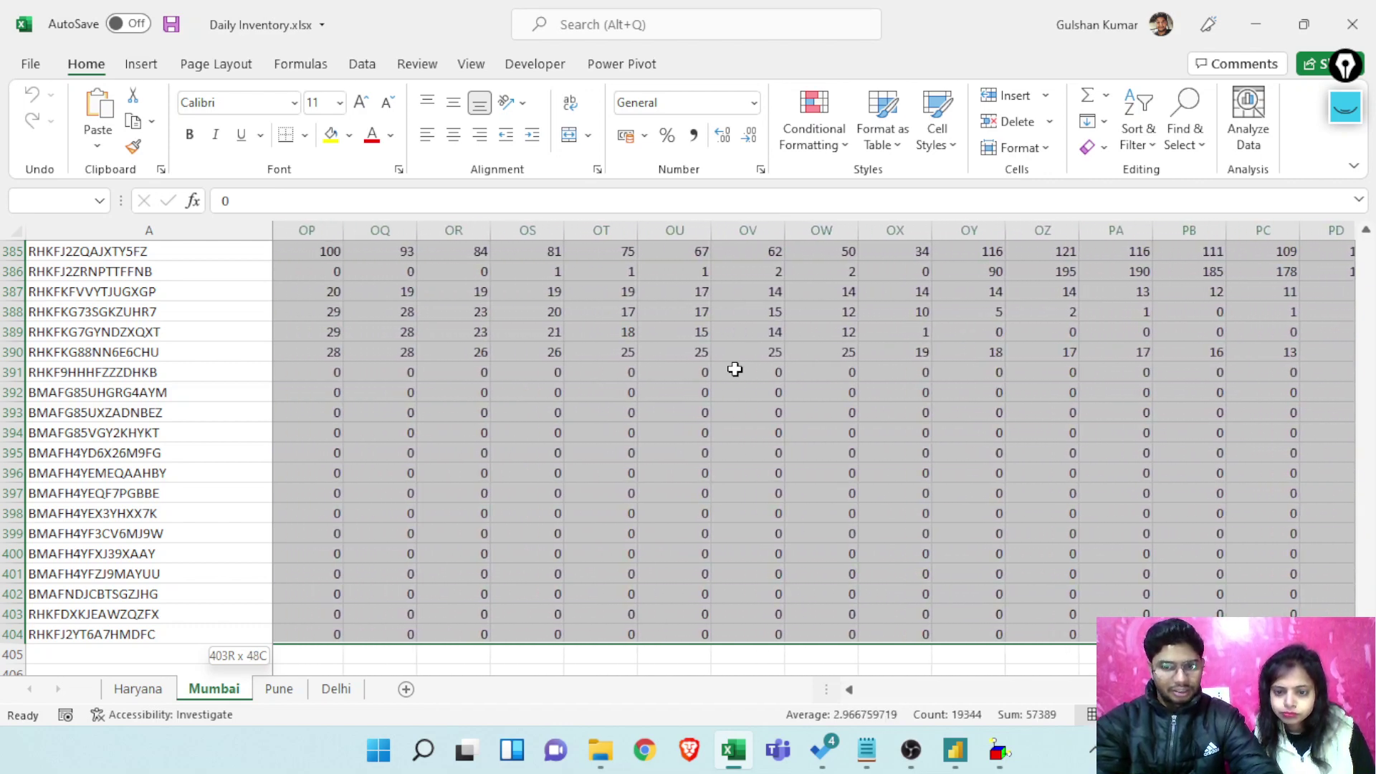
key(shift+Left)
key(shift+Left)
key(shift+Left)
key(shift+Left)
key(shift+Left)
key(shift+Left)
key(shift+Left)
key(shift+Left)
key(shift+Left)
key(shift+Left)
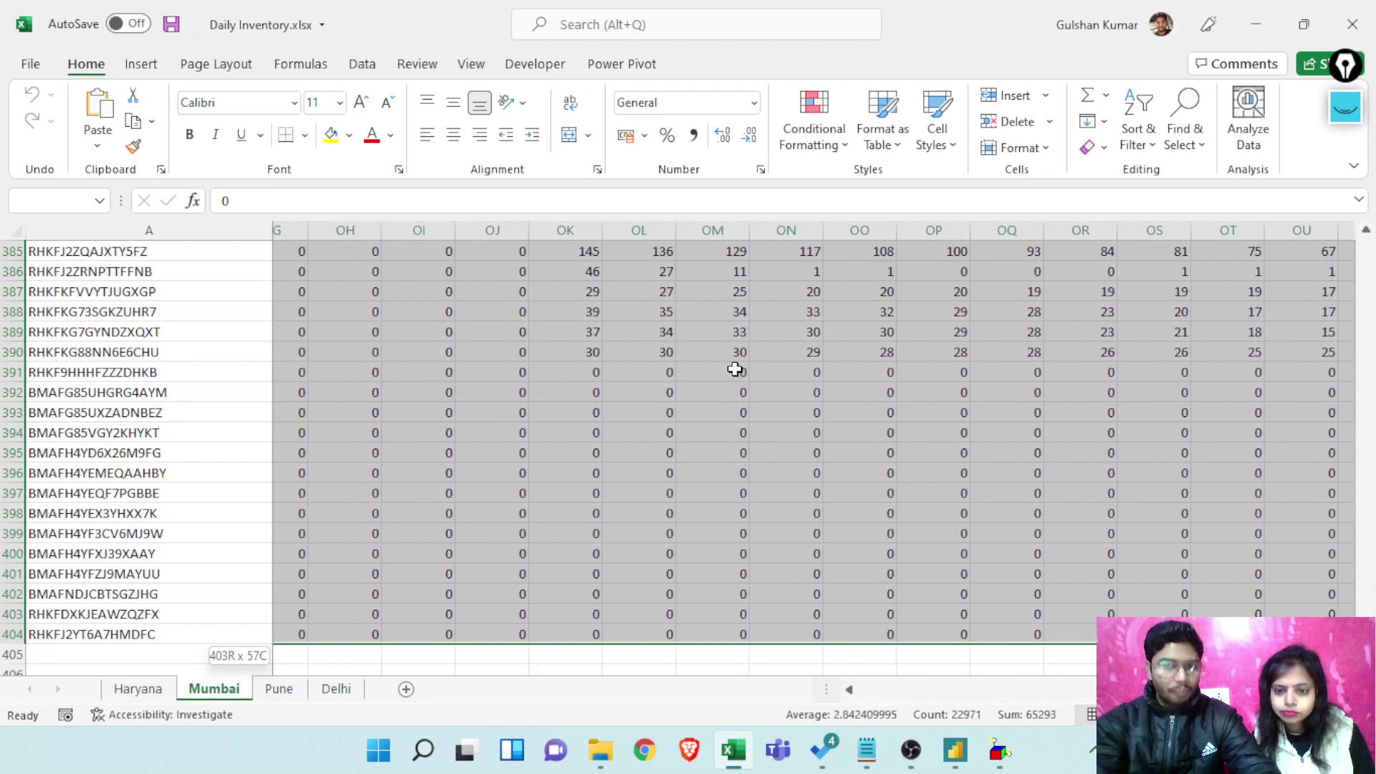
key(shift+Left)
key(shift+Left)
key(shift+Left)
key(shift+Left)
key(shift+Left)
key(shift+Left)
key(shift+Left)
key(shift+Left)
key(shift+Left)
key(shift+Left)
key(shift+Left)
key(shift+Left)
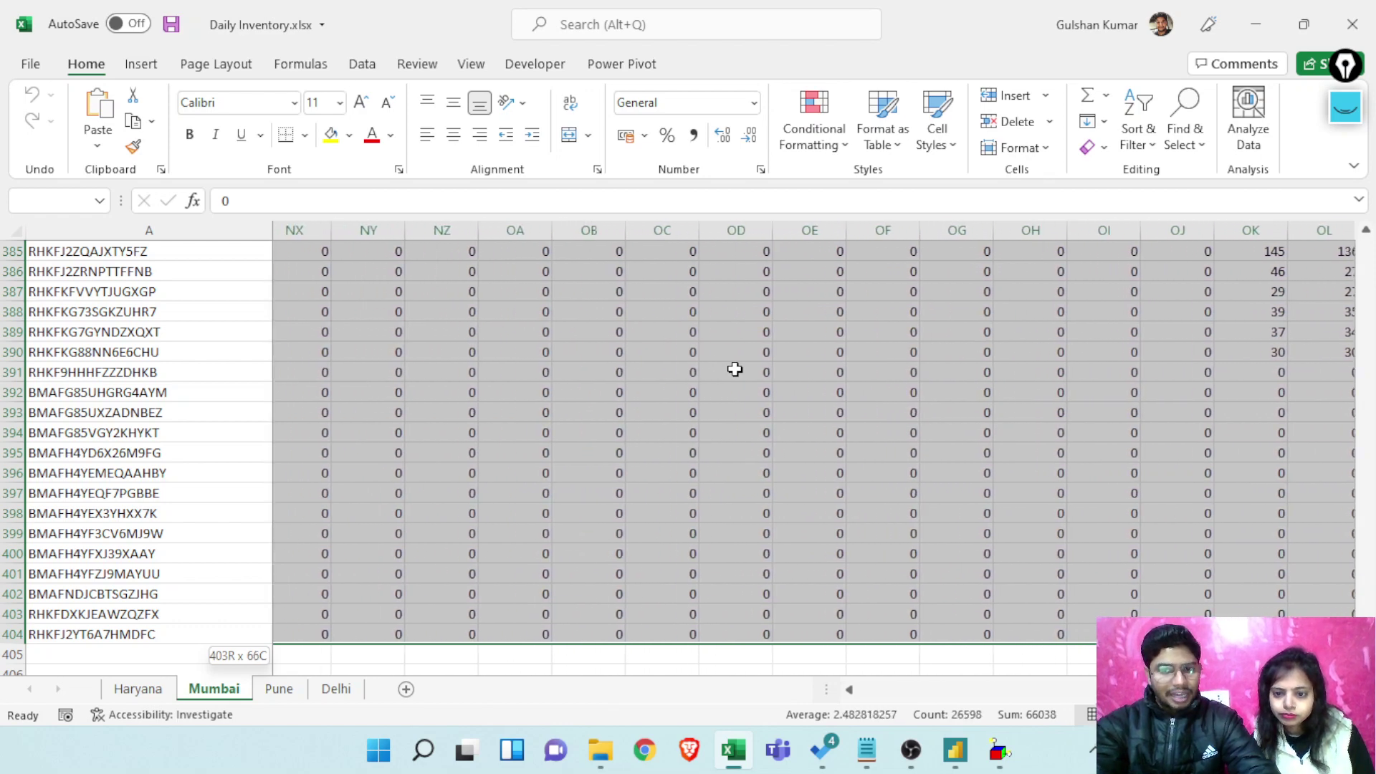
key(shift+Left)
key(shift+Left)
key(shift+Left)
key(shift+Left)
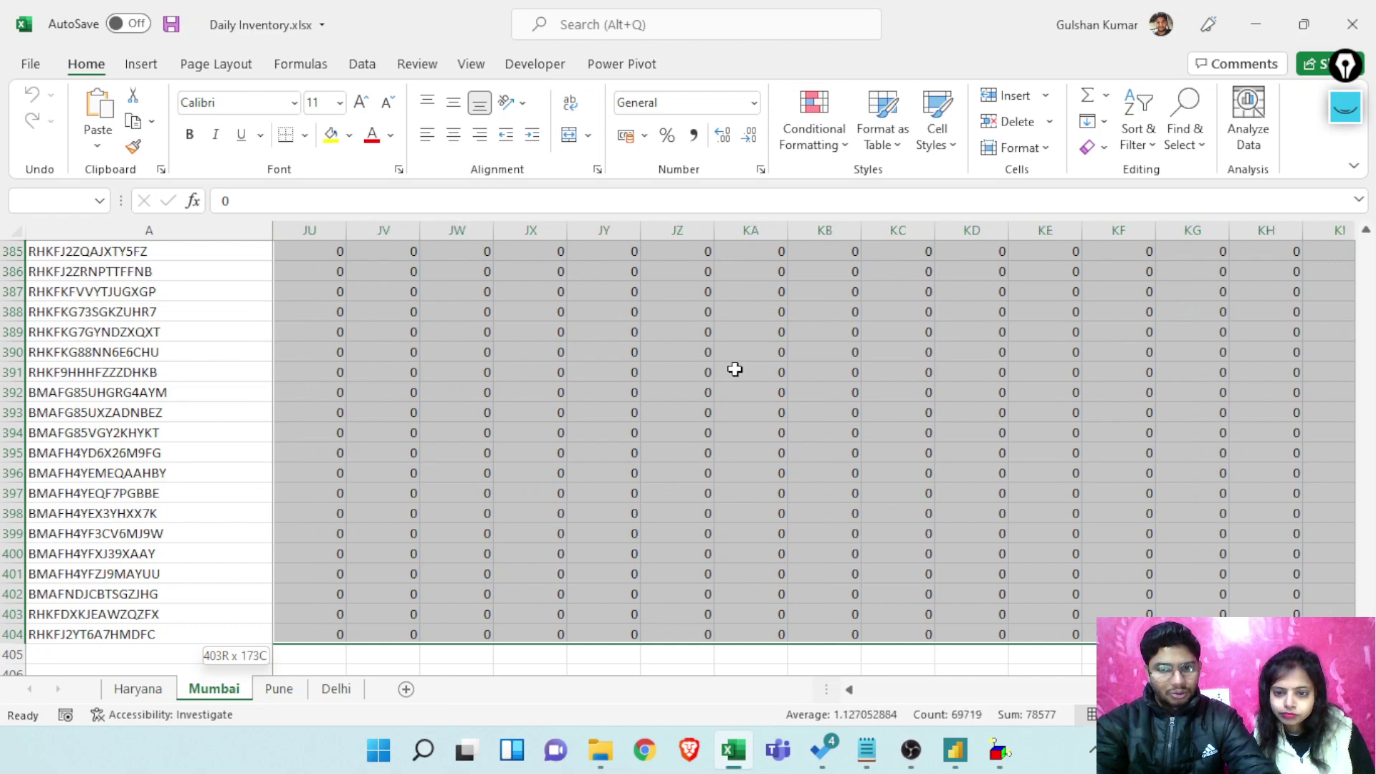
key(shift+Left)
key(shift+Left)
key(shift+Left)
key(shift+Left)
key(shift+Left)
key(shift+Left)
key(shift+Left)
key(shift+Left)
key(shift+Left)
key(shift+Left)
key(shift+Left)
key(shift+Left)
Shrink the selected Mumbai values column by column from column JJ back toward the last date column, watching the summary for errors
key(shift+Right)
key(shift+Right)
key(shift+Right)
key(shift+Right)
key(shift+Right)
key(shift+Right)
key(shift+Right)
key(shift+Right)
key(shift+Right)
key(shift+Right)
key(shift+Right)
key(shift+Right)
key(shift+Right)
key(shift+Right)
key(shift+Right)
key(shift+Right)
key(shift+Right)
key(shift+Right)
key(shift+Right)
key(shift+Right)
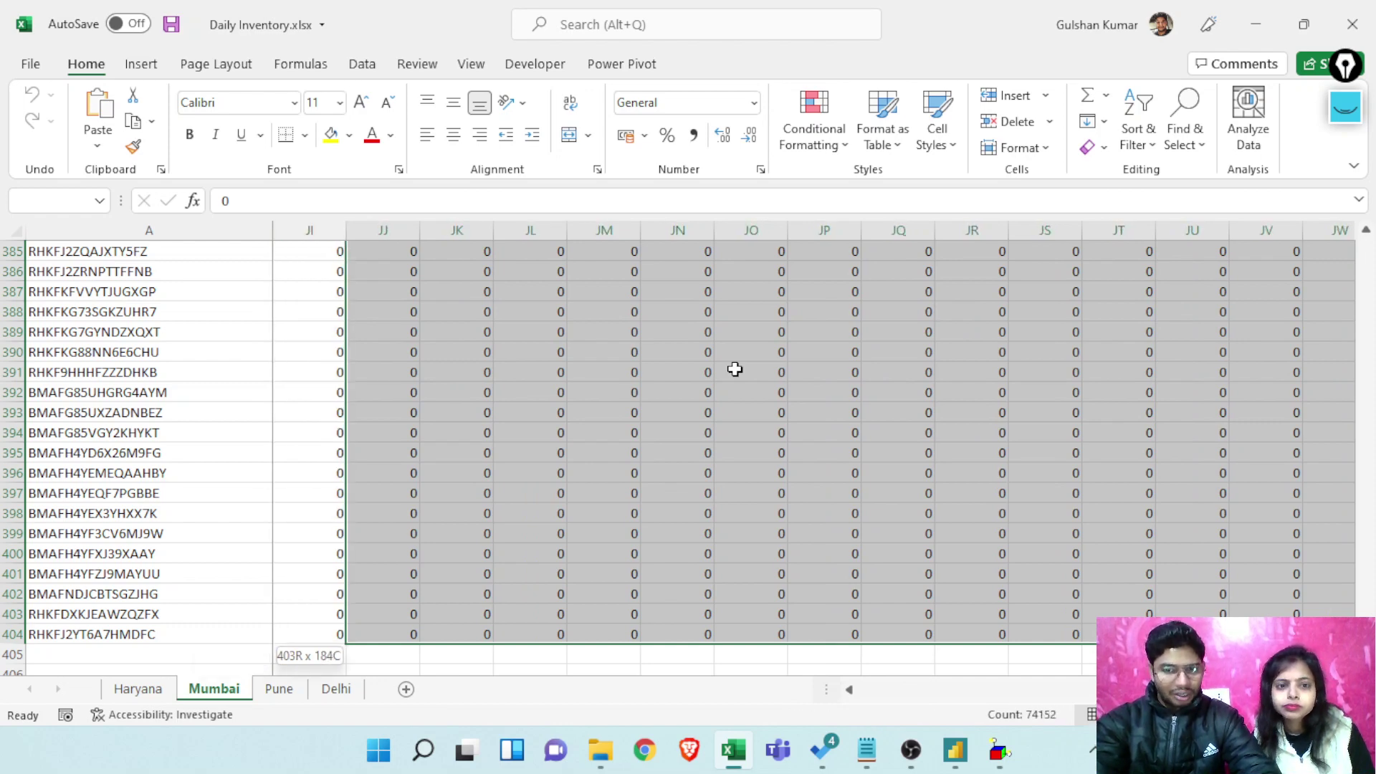
key(shift+Right)
key(shift+Right)
key(shift+Right)
key(shift+Right)
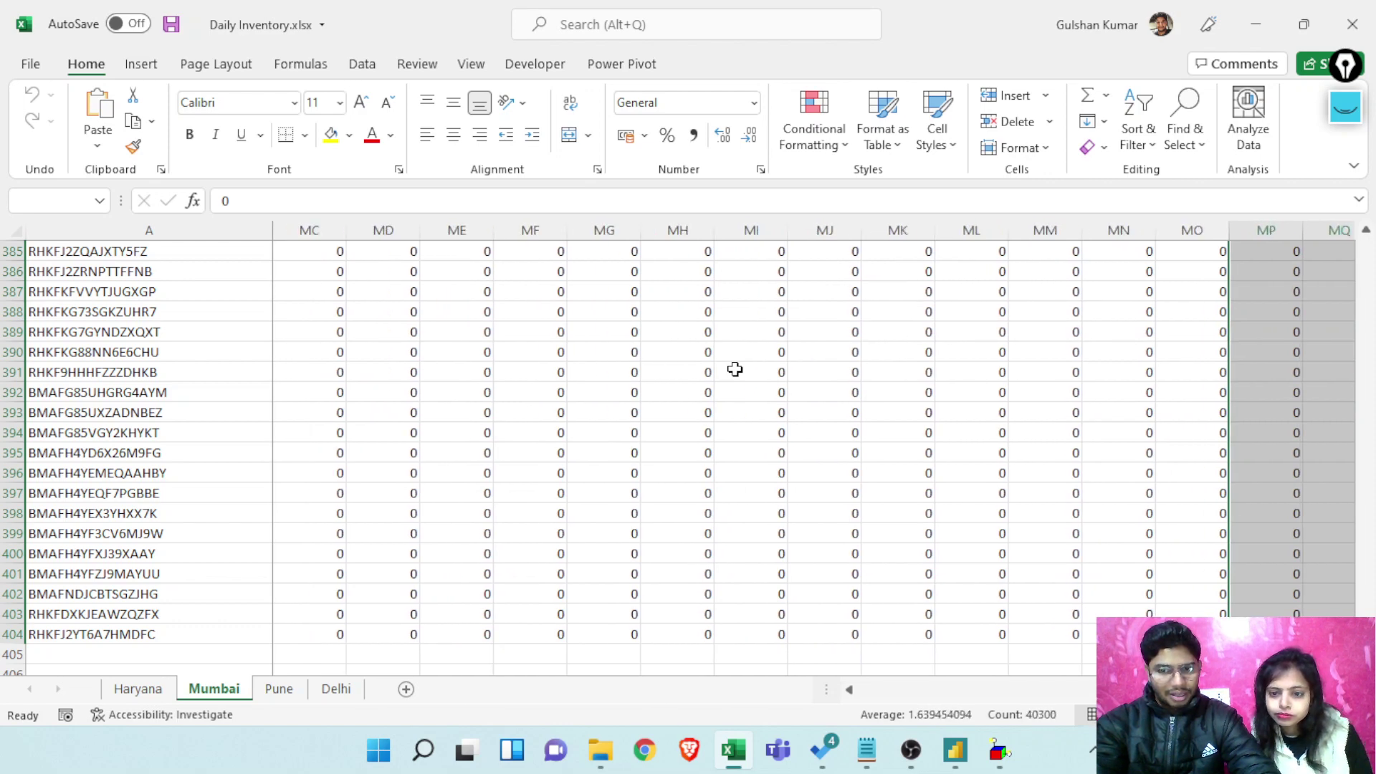
key(shift+Right)
key(shift+Right)
key(shift+Right)
key(shift+Right)
key(shift+Right)
key(shift+Right)
key(shift+Right)
key(shift+Right)
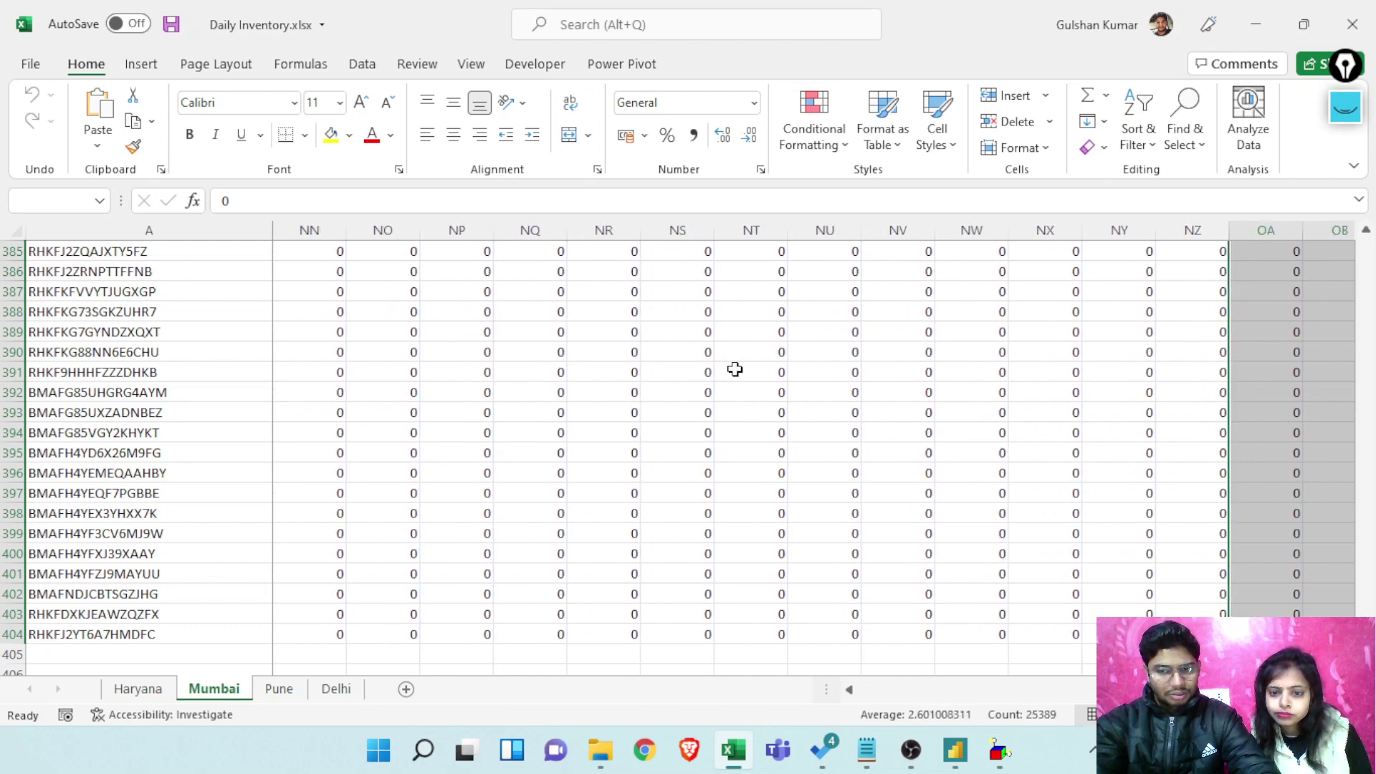
key(shift+Right)
key(shift+Right)
key(shift+Right)
key(shift+Right)
key(shift+Right)
key(shift+Right)
key(shift+Right)
key(shift+Right)
key(shift+Right)
key(shift+Right)
key(shift+Right)
key(shift+Right)
key(shift+Right)
key(shift+Right)
key(shift+Right)
key(shift+Right)
key(shift+Right)
key(shift+Right)
key(shift+Right)
key(shift+Right)
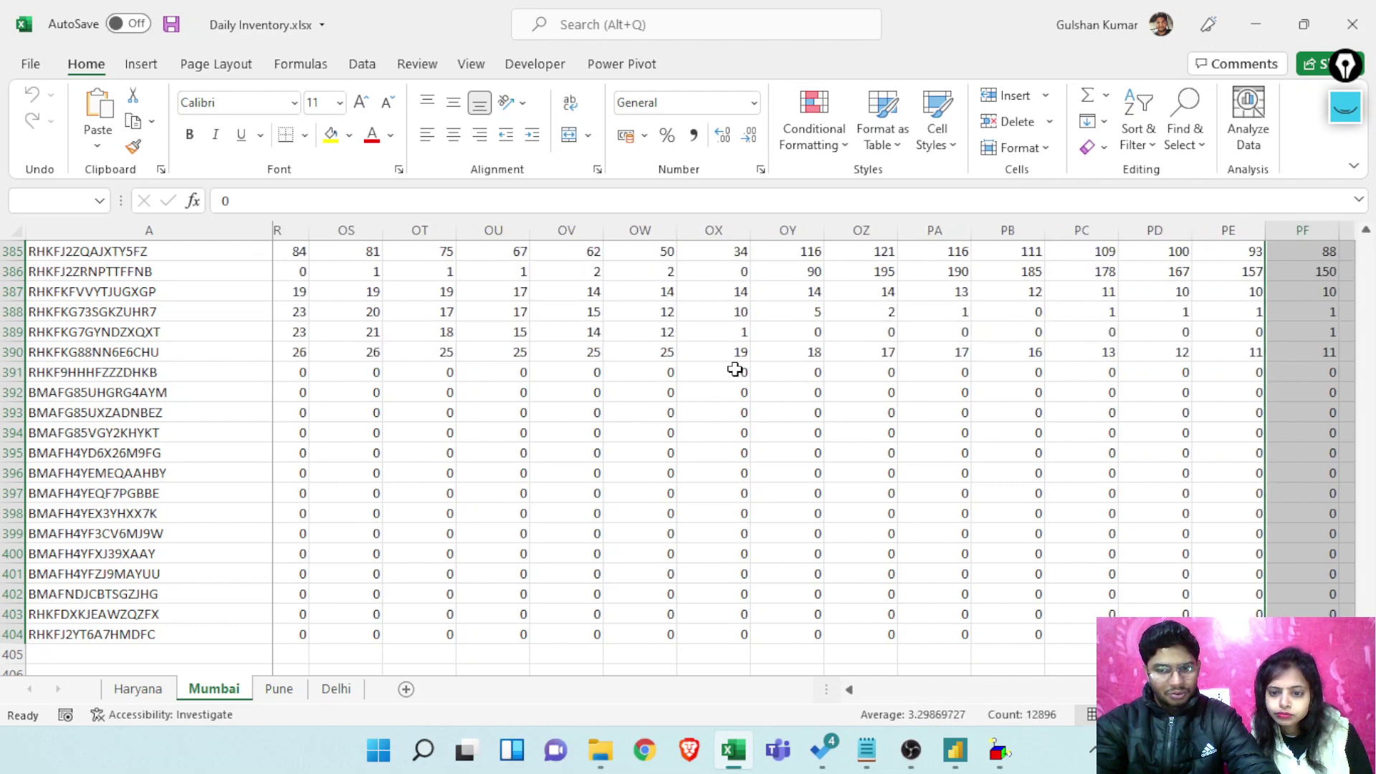
key(shift+Right)
key(shift+Right)
key(shift+Right)
key(shift+Right)
key(shift+Right)
key(shift+Right)
key(shift+Right)
key(shift+Right)
key(shift+Right)
key(shift+Right)
key(shift+Right)
key(shift+Right)
key(shift+Right)
key(shift+Right)
key(shift+Right)
key(shift+Right)
key(shift+Right)
key(shift+Right)
key(shift+Right)
key(shift+Right)
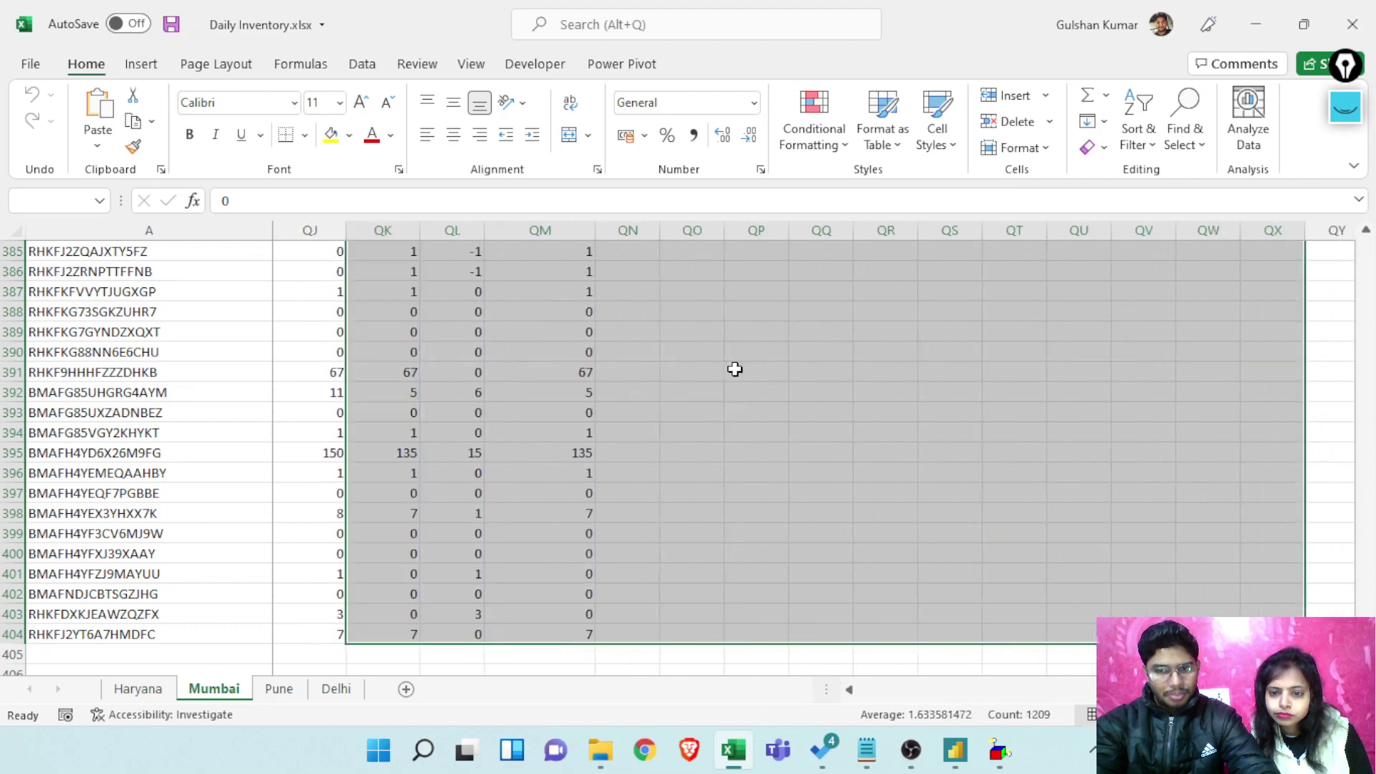
Pull the selection back out of the empty columns to column QK and collapse it to the 24-08-2020 header cell
key(shift+Left)
key(shift+Left)
key(shift+Left)
key(shift+Left)
key(shift+Left)
key(shift+Left)
key(shift+Left)
key(shift+Left)
key(shift+Left)
key(shift+Left)
key(shift+Left)
key(shift+Left)
key(shift+Left)
key(shift+Left)
key(shift+Left)
key(shift+Left)
key(shift+Left)
key(shift+Left)
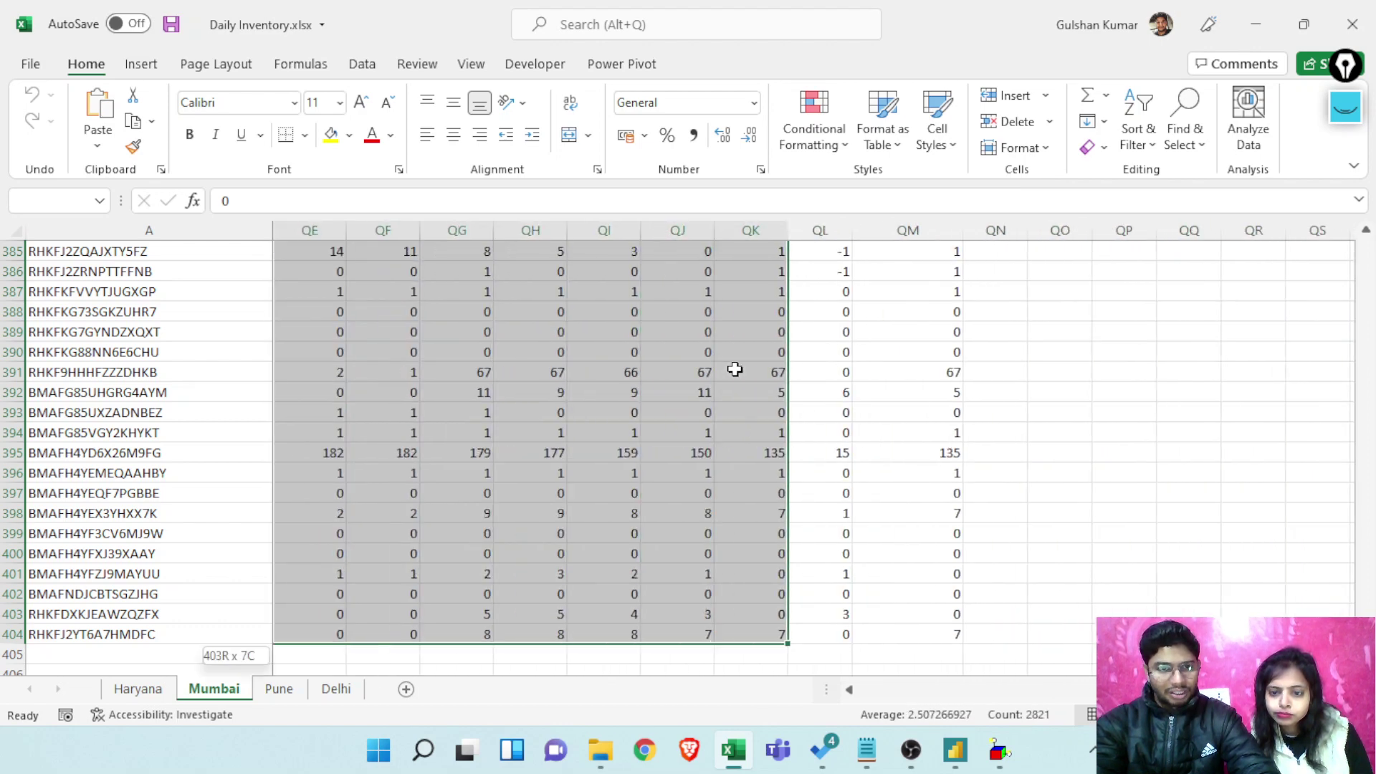
key(shift+Right)
key(shift+Right)
key(shift+BackSpace)
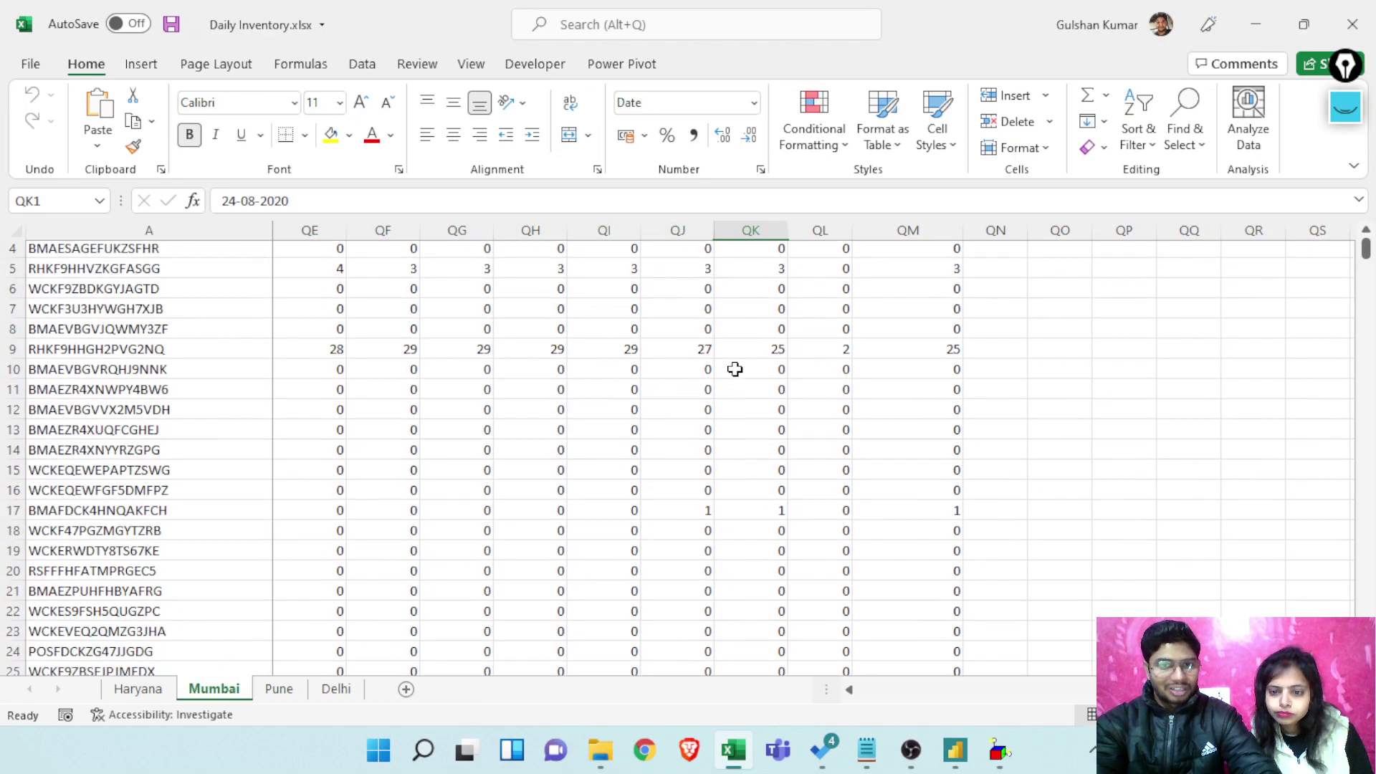
Select the Mumbai values under 24-08-2020 and extend the selection column by column back to column KE, watching the summary for errors
key(ctrl+shift+Down)
key(shift+Left)
key(shift+Left)
key(shift+Left)
key(shift+Left)
key(shift+Left)
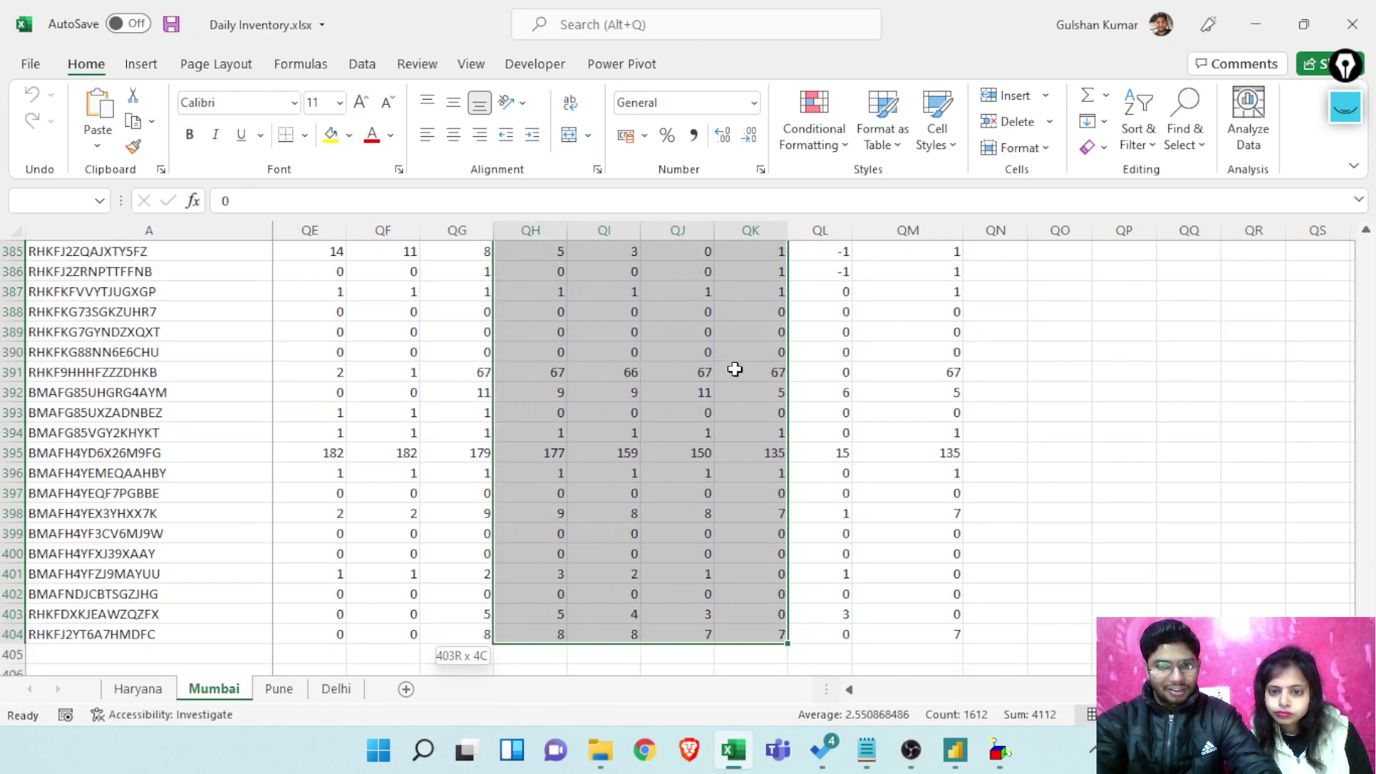
key(shift+Left)
key(shift+Left)
key(shift+Left)
key(shift+Left)
key(shift+Left)
key(shift+Left)
key(shift+Left)
key(shift+Left)
key(shift+Left)
key(shift+Left)
key(shift+Left)
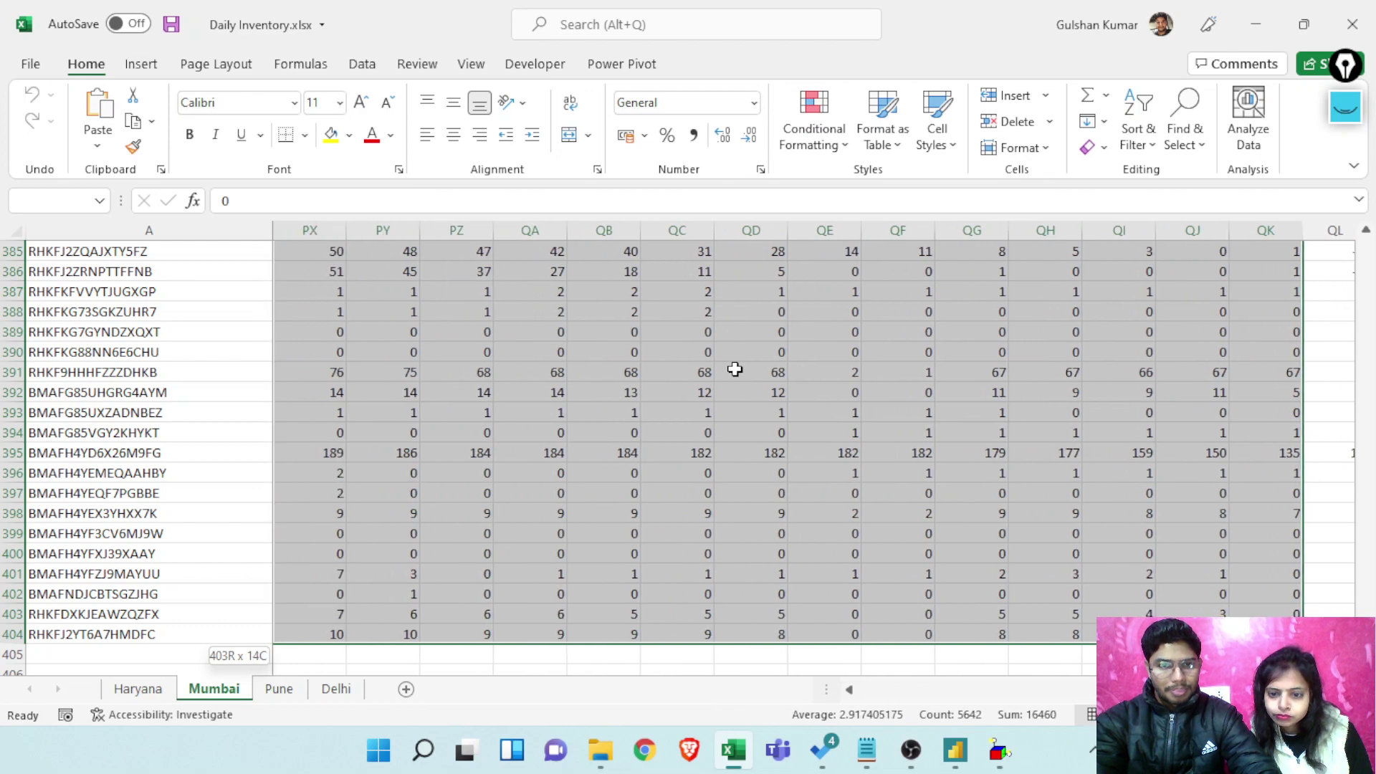
key(shift+Left)
key(shift+Left)
key(shift+Left)
key(shift+Left)
key(shift+Left)
key(shift+Left)
key(shift+Left)
key(shift+Left)
key(shift+Left)
key(shift+Left)
key(shift+Left)
key(shift+Left)
key(shift+Left)
key(shift+Left)
key(shift+Left)
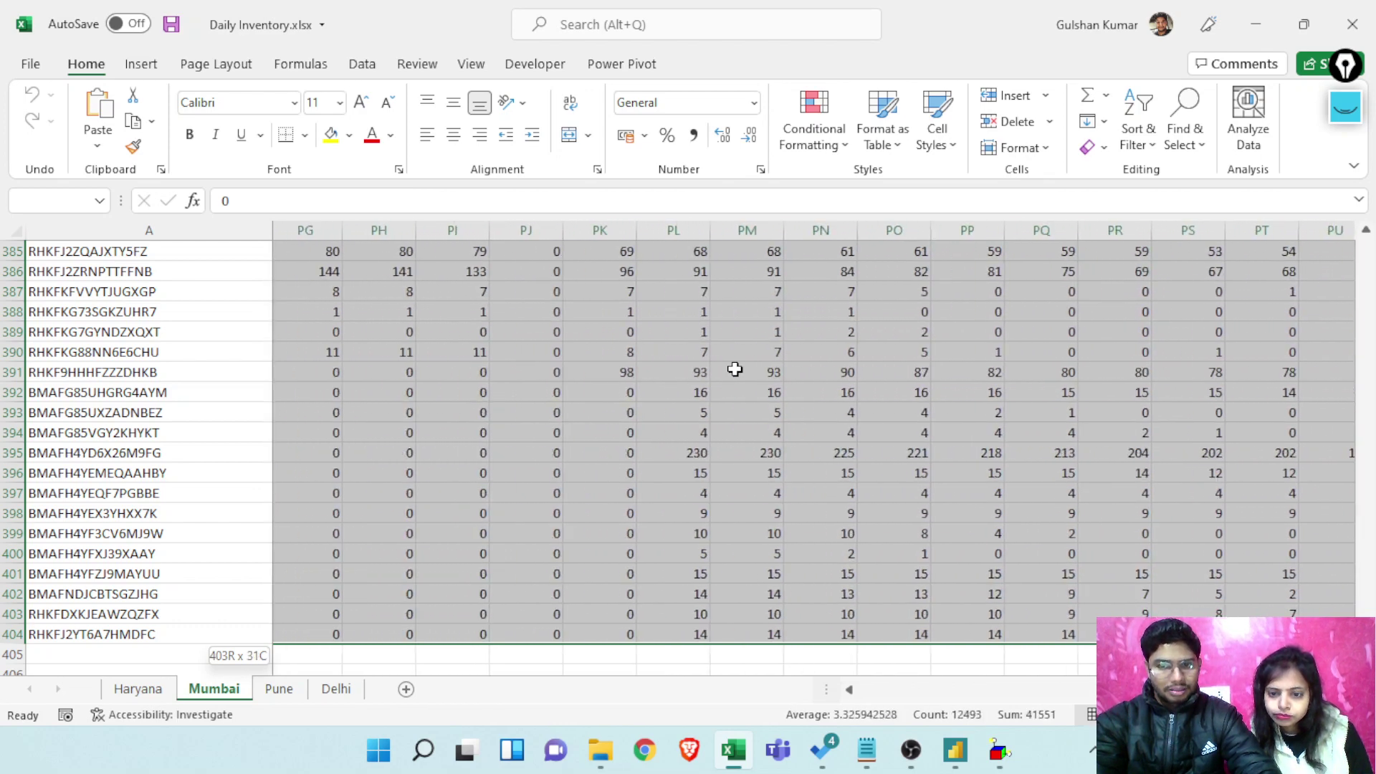
key(shift+Left)
key(shift+Left)
key(shift+Left)
key(shift+Left)
key(shift+Left)
key(shift+Left)
key(shift+Left)
key(shift+Left)
key(shift+Left)
key(shift+Left)
key(shift+Left)
key(shift+Left)
key(shift+Left)
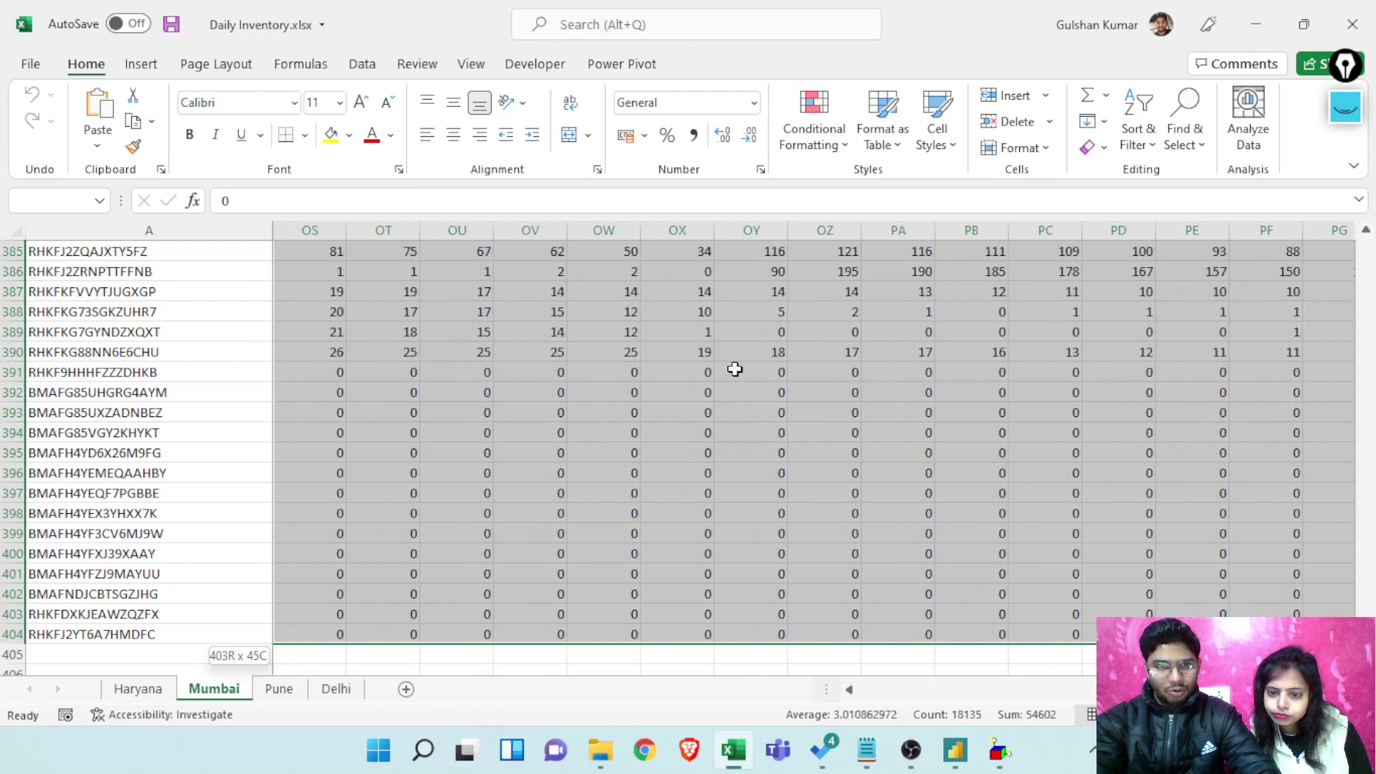
key(shift+Left)
key(shift+Left)
key(shift+Left)
key(shift+Left)
key(shift+Left)
key(shift+Left)
key(shift+Left)
key(shift+Left)
key(shift+Left)
key(shift+Left)
key(shift+Left)
key(shift+Left)
key(shift+Left)
key(shift+Left)
key(shift+Left)
key(shift+Left)
key(shift+Left)
key(shift+Left)
key(shift+Left)
key(shift+Left)
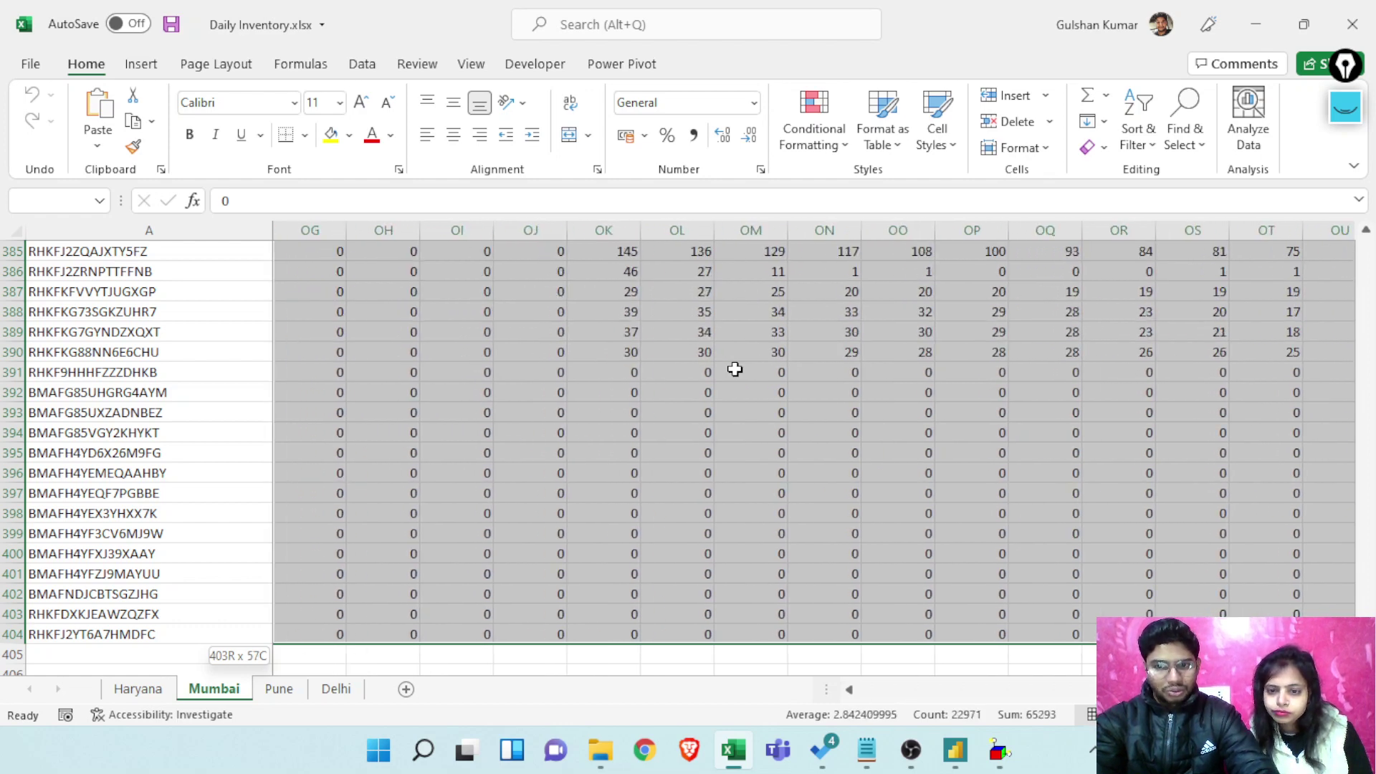
key(shift+Left)
key(shift+Left)
key(shift+Left)
key(shift+Left)
key(shift+Left)
key(shift+Left)
key(shift+Left)
key(shift+Left)
key(shift+Left)
key(shift+Left)
key(shift+Left)
key(shift+Left)
key(shift+Left)
key(shift+Left)
key(shift+Left)
key(shift+Left)
key(shift+Left)
key(shift+Left)
key(shift+Left)
key(shift+Left)
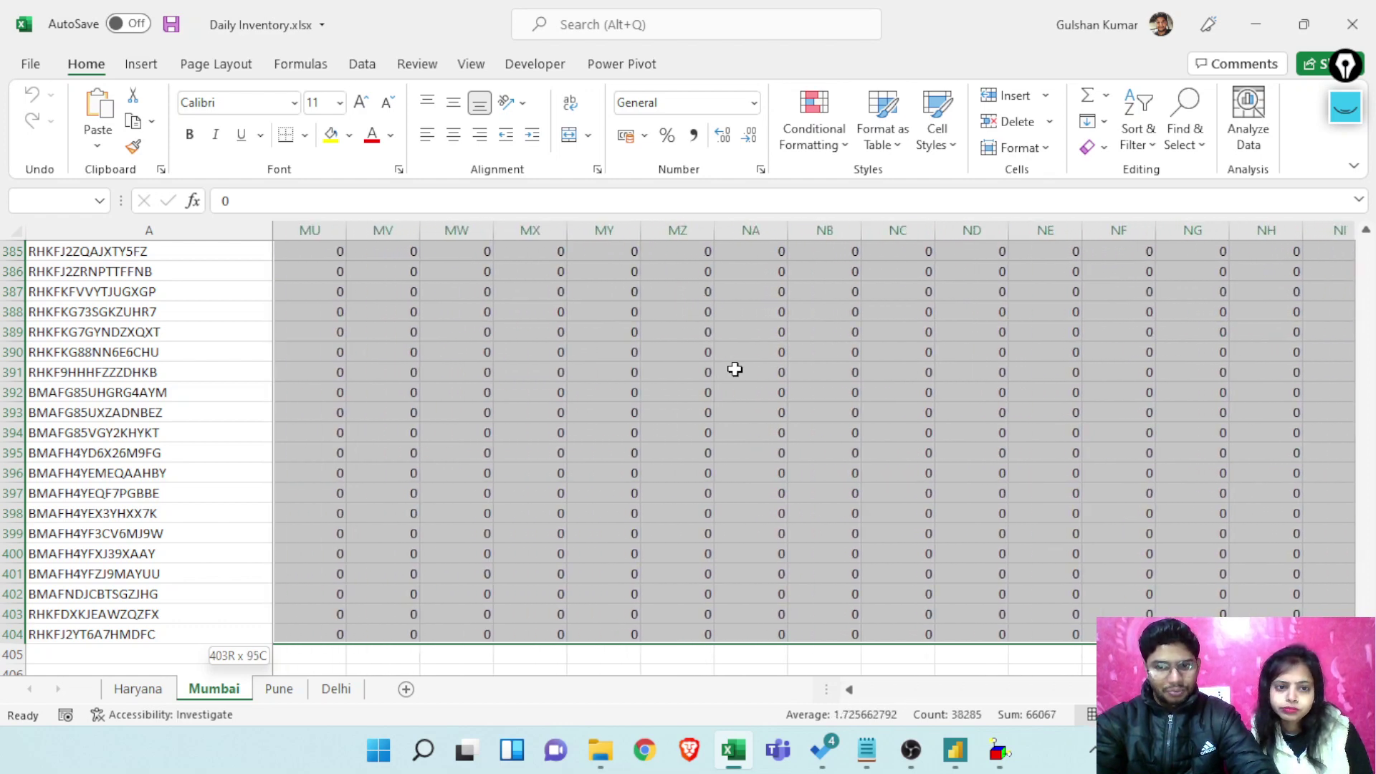
key(shift+Left)
key(shift+Left)
key(shift+Left)
key(shift+Left)
key(shift+Left)
key(shift+Left)
key(shift+Left)
key(shift+Left)
key(shift+Left)
key(shift+Left)
key(shift+Left)
key(shift+Left)
key(shift+Left)
key(shift+Left)
key(shift+Left)
key(shift+Left)
key(shift+Left)
key(shift+Left)
key(shift+Left)
key(shift+Left)
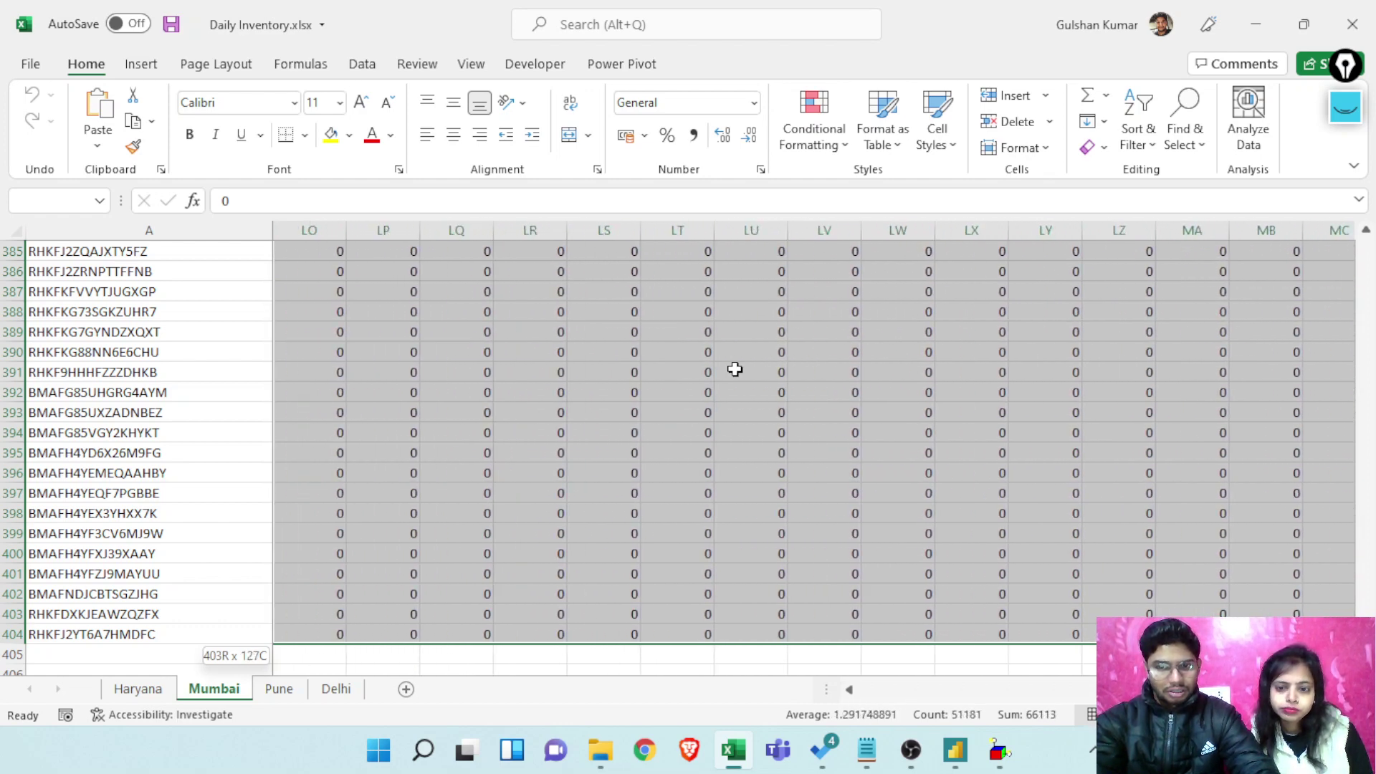
key(shift+Left)
key(shift+Left)
key(shift+Left)
key(shift+Left)
key(shift+Left)
key(shift+Left)
key(shift+Left)
key(shift+Left)
key(shift+Left)
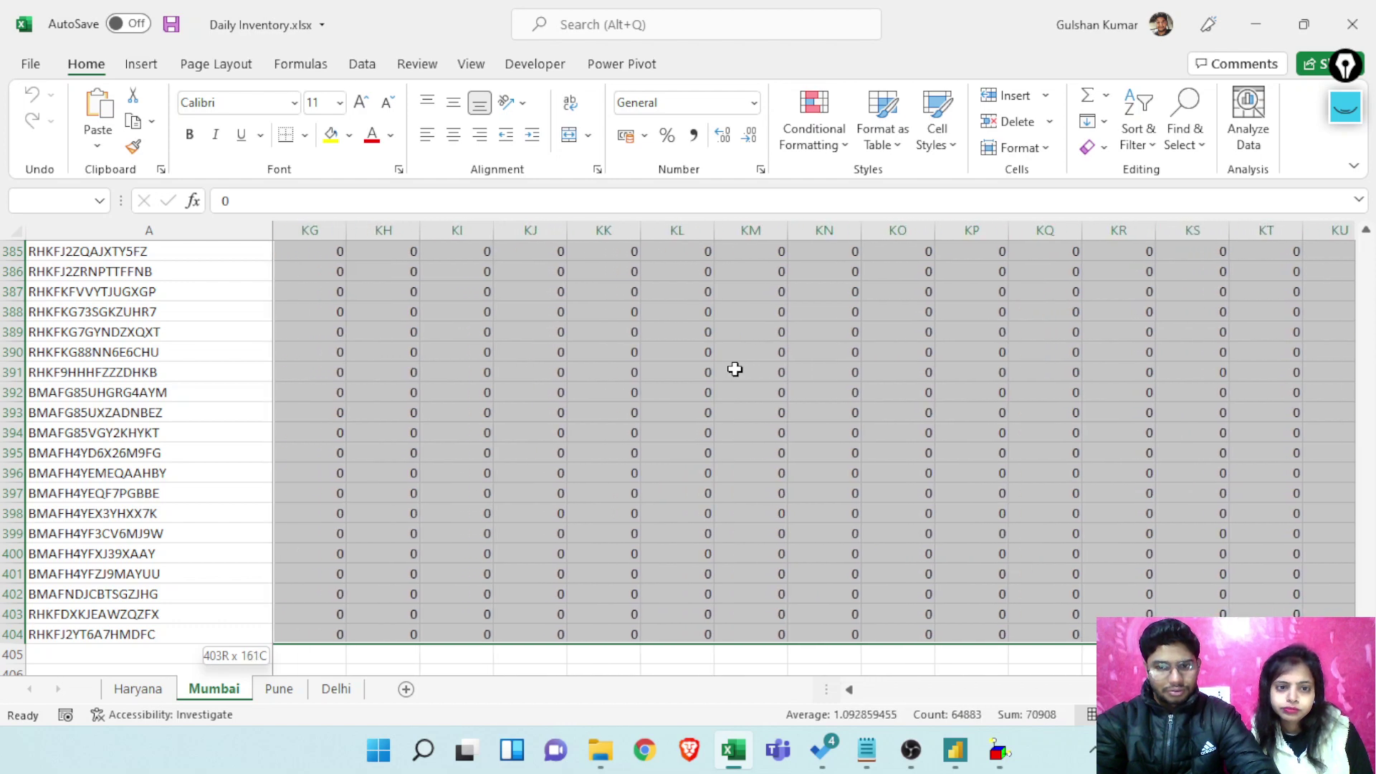
key(shift+Left)
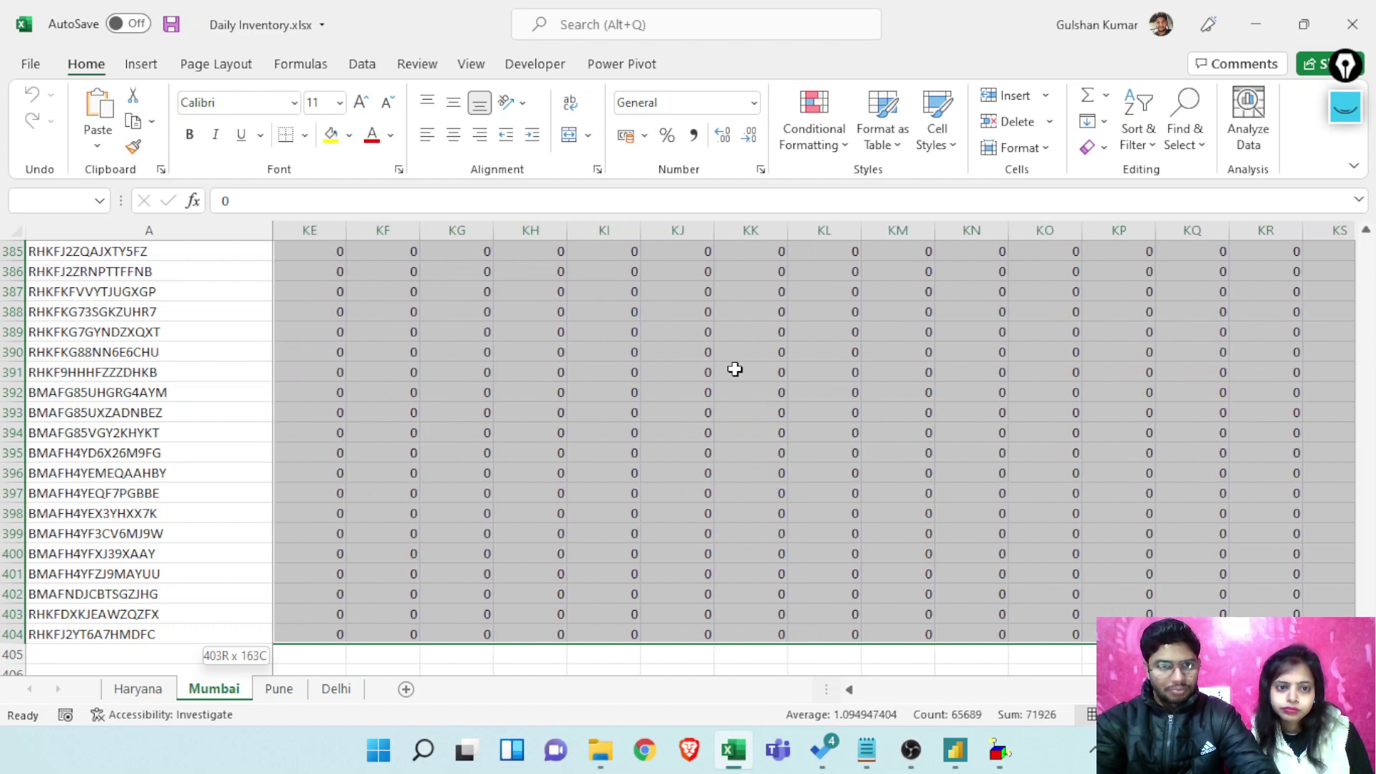
Extend the Mumbai selection further back to column JJ to check the summary for errors, and return to the 24-08-2020 header cell
key(shift+Left)
key(shift+Left)
key(shift+Left)
key(shift+Left)
key(shift+Left)
key(shift+Left)
key(shift+Left)
key(shift+Left)
key(shift+Left)
key(shift+Left)
key(shift+Left)
key(shift+Left)
key(shift+Left)
key(shift+Left)
key(shift+Left)
key(shift+Left)
key(shift+Left)
key(shift+Left)
key(shift+Left)
key(shift+Left)
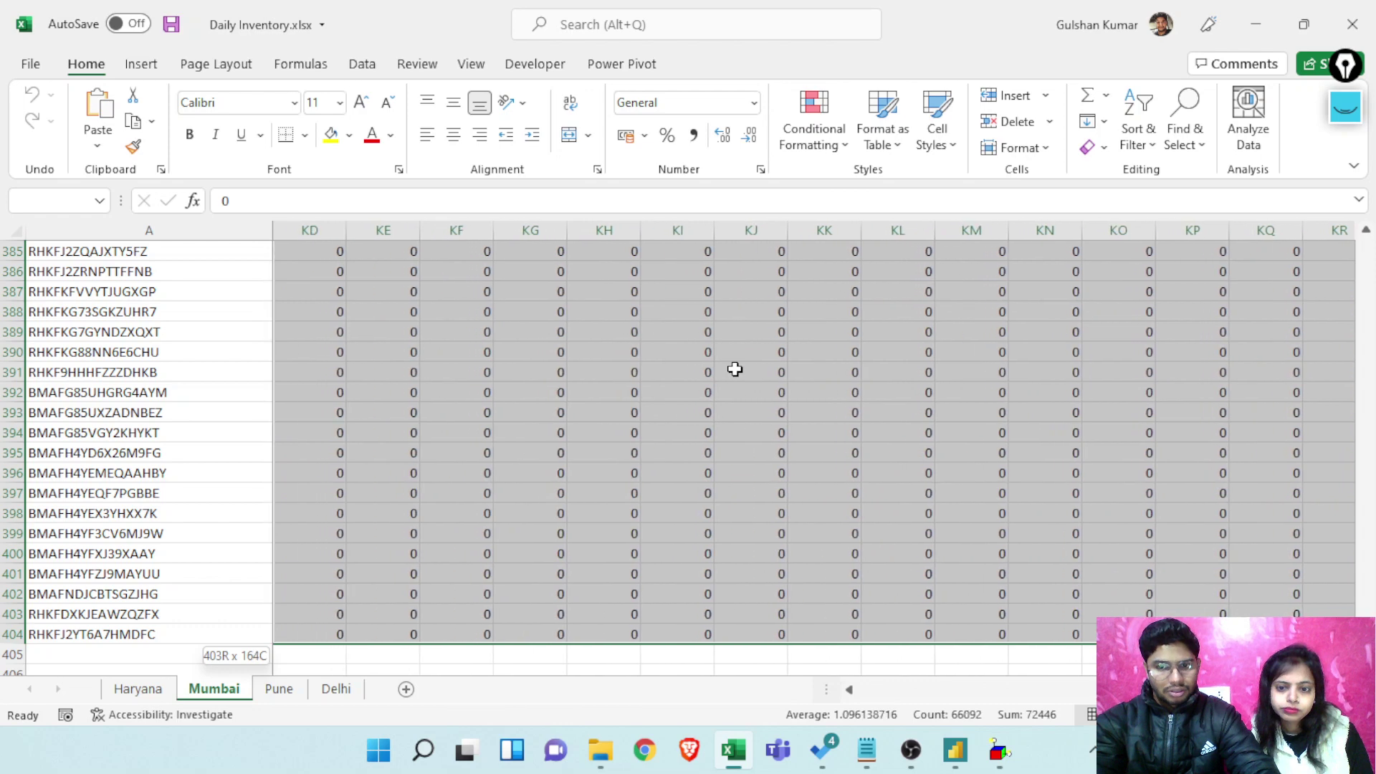
key(shift+Right)
key(shift+Right)
key(shift+Right)
key(shift+Right)
key(shift+Right)
key(shift+Right)
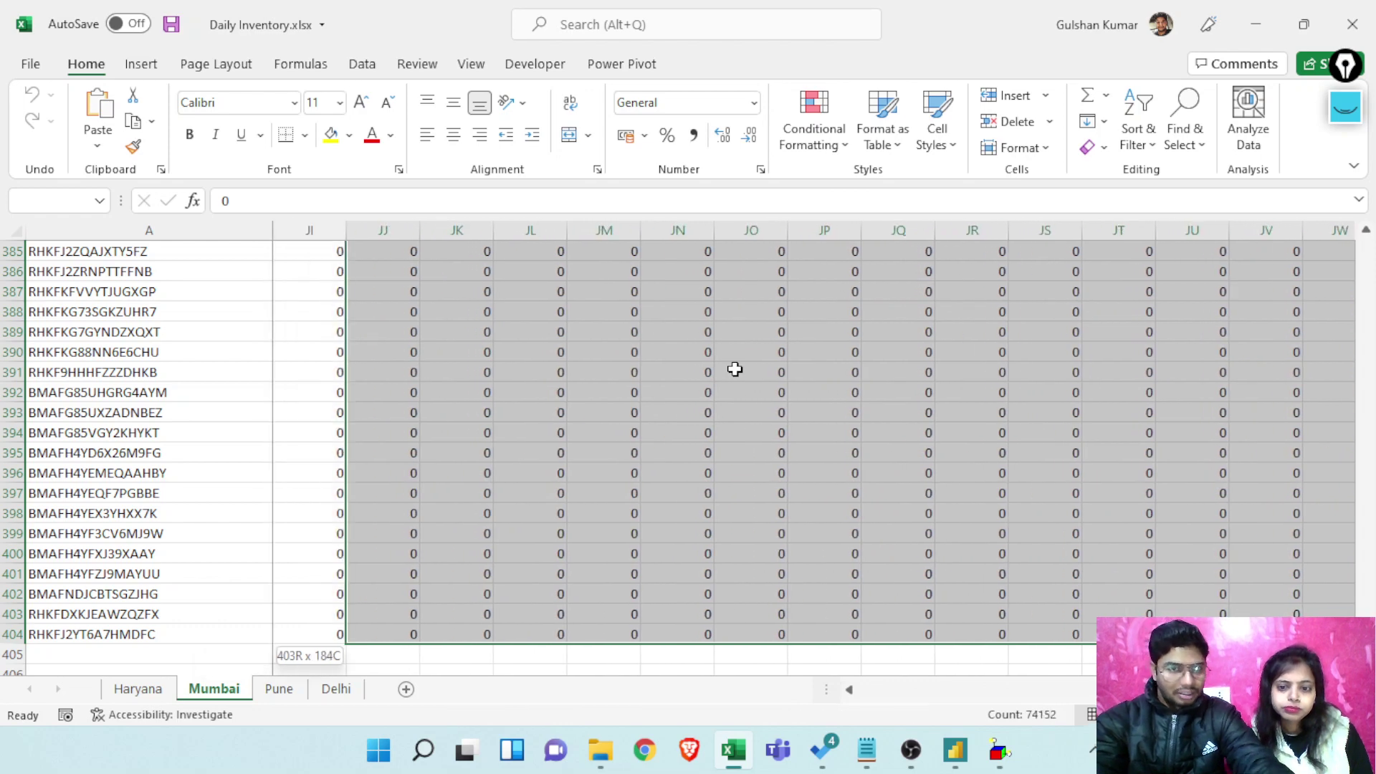
key(Up)
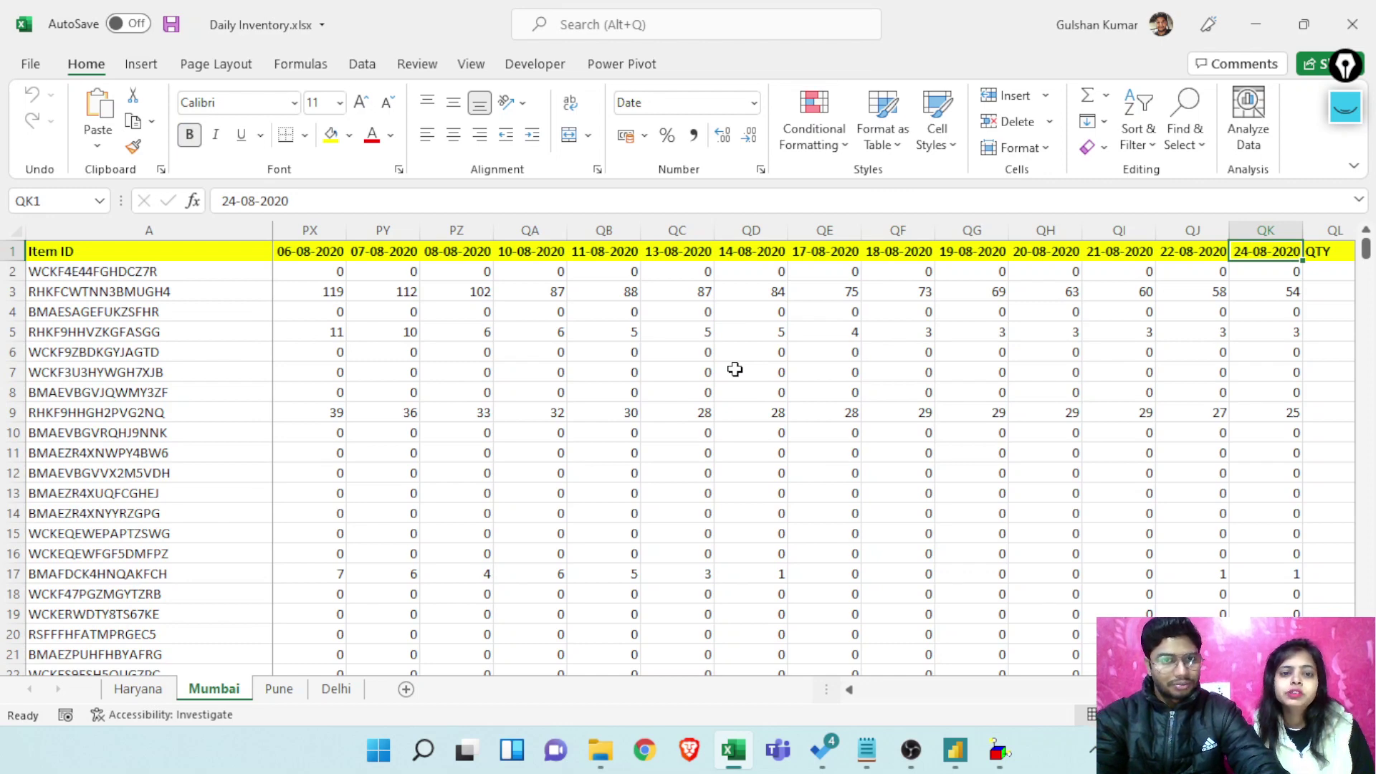
Move back through the Mumbai date headers from 24-08-2020 to 21-09-2019 to locate the column containing errors
key(Left)
key(Left)
key(Left)
key(Left)
key(Left)
key(Left)
key(Left)
key(Left)
key(Left)
key(Left)
key(Left)
key(Left)
key(Left)
key(Left)
key(Left)
key(Left)
key(Left)
key(Left)
key(Left)
key(Left)
key(Left)
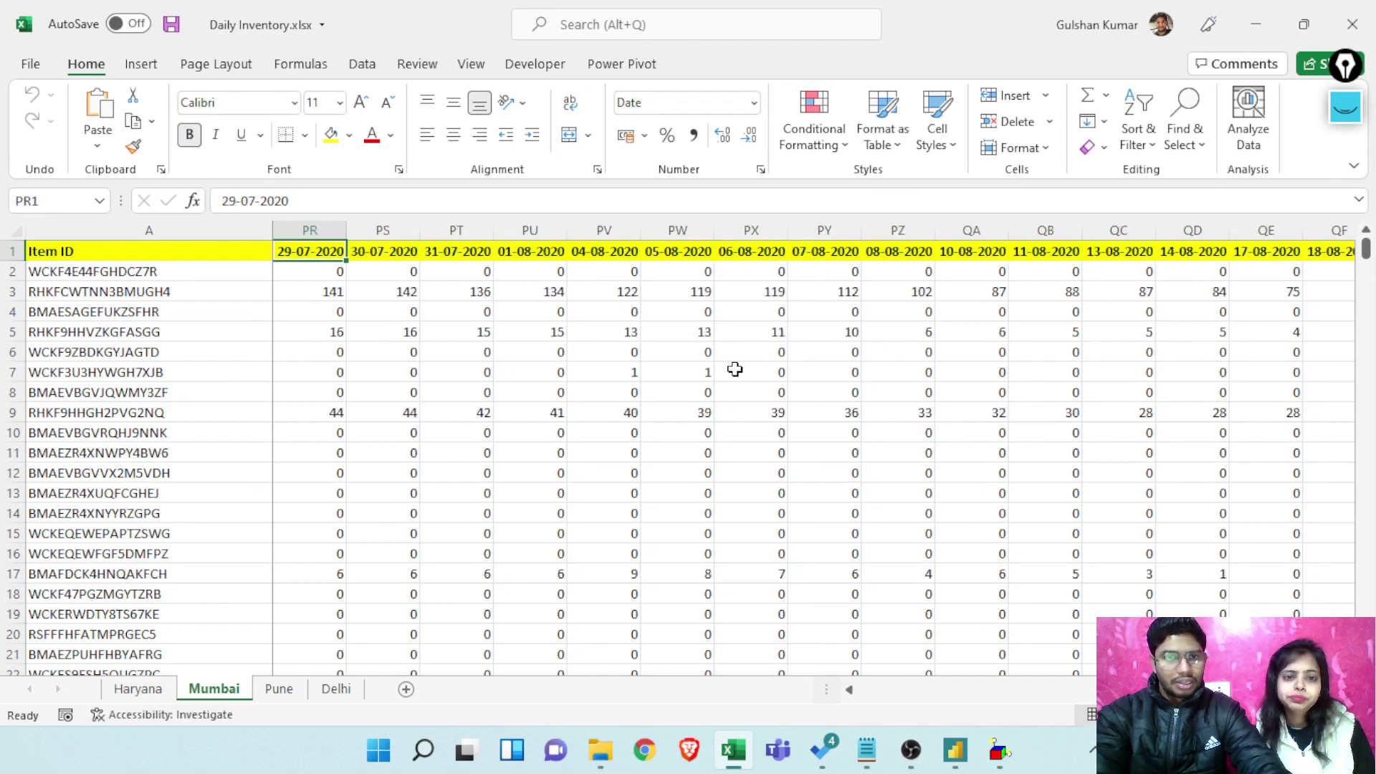
key(Left)
key(Left)
key(Left)
key(Left)
key(Left)
key(Left)
key(Left)
key(Left)
key(Left)
key(Left)
key(Left)
key(Left)
key(Left)
key(Left)
key(Left)
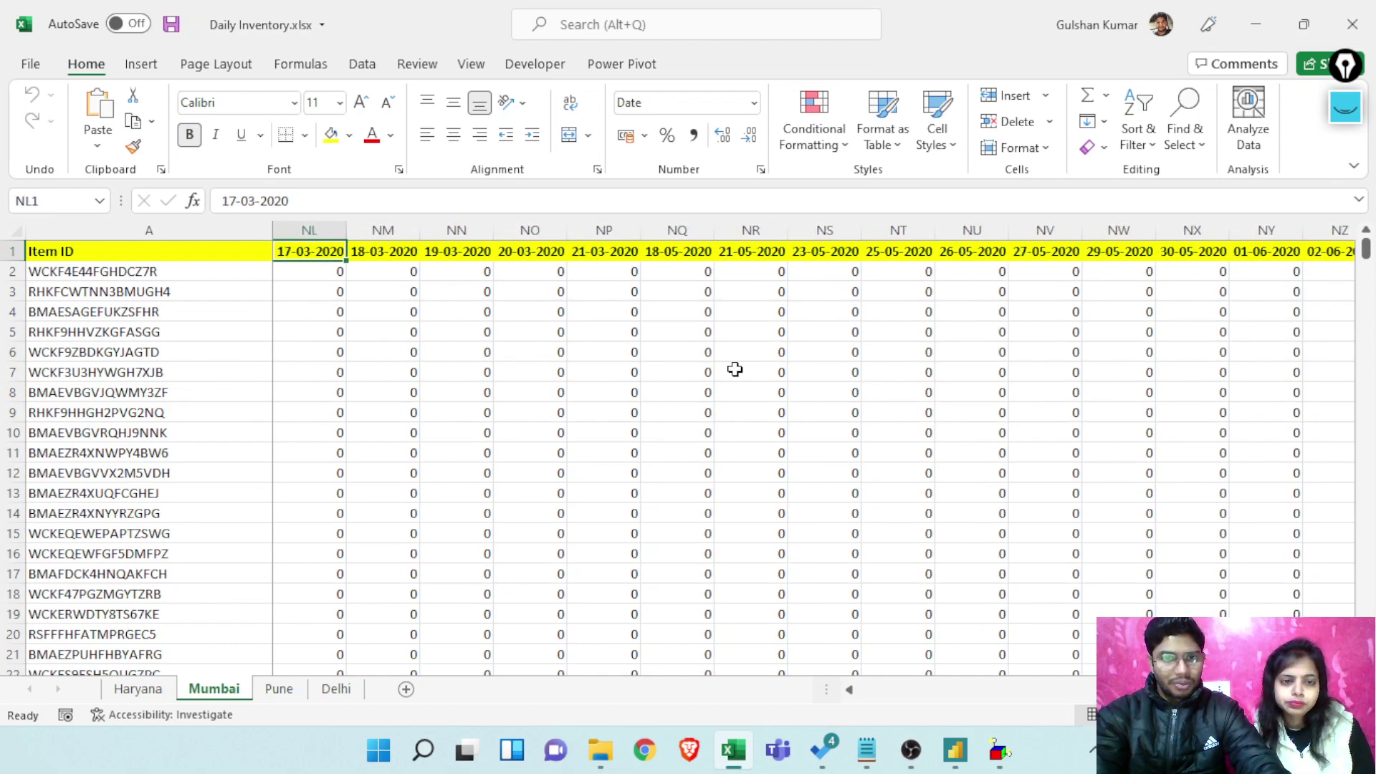
key(Left)
key(Left)
key(Left)
key(Left)
key(Left)
key(Left)
key(Left)
key(Left)
key(Left)
key(Left)
key(Left)
key(Left)
key(Left)
key(Left)
key(Left)
key(Left)
key(Left)
key(Left)
key(Left)
key(Left)
key(Left)
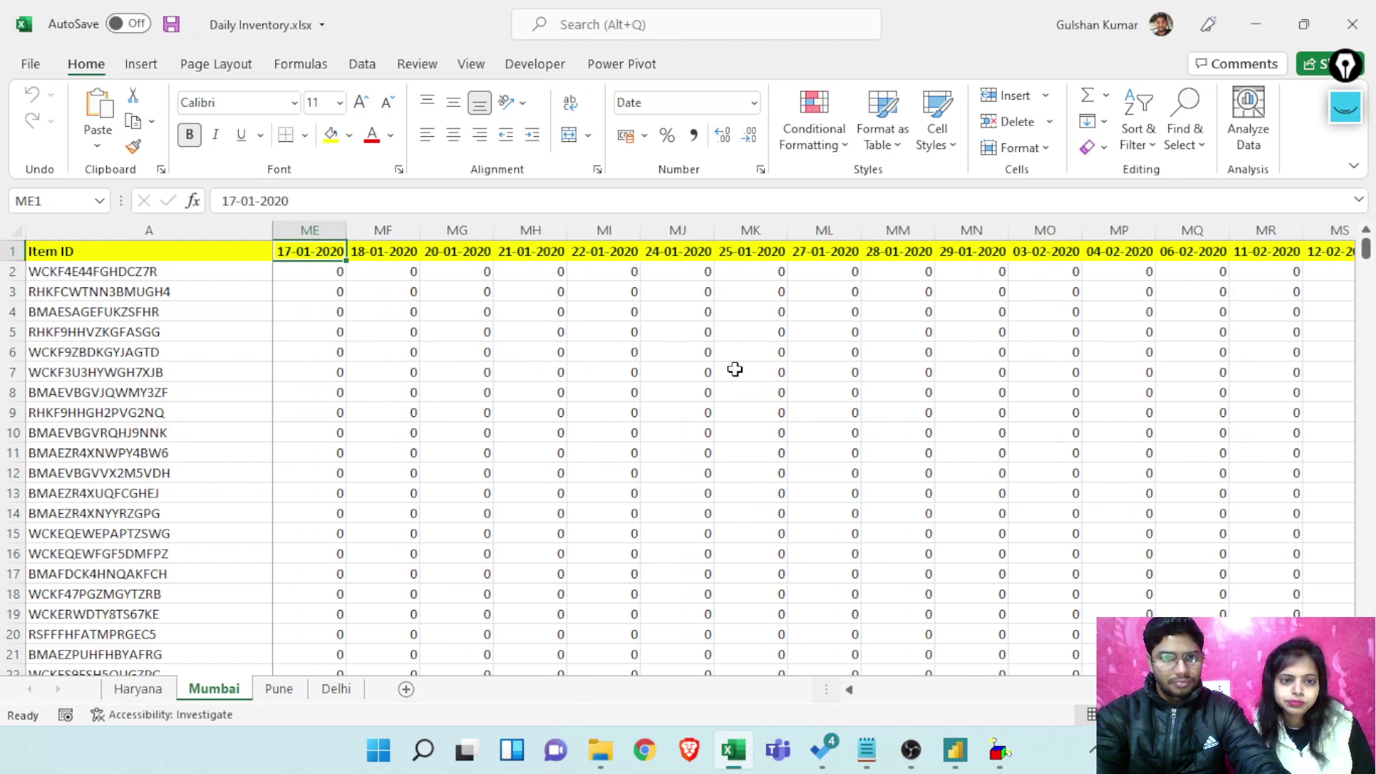
key(Left)
key(Left)
key(Left)
key(Left)
key(Left)
key(Left)
key(Left)
key(Left)
key(Left)
key(Left)
key(Left)
key(Left)
key(Left)
key(Left)
key(Left)
key(Left)
key(Left)
key(Left)
key(Left)
key(Left)
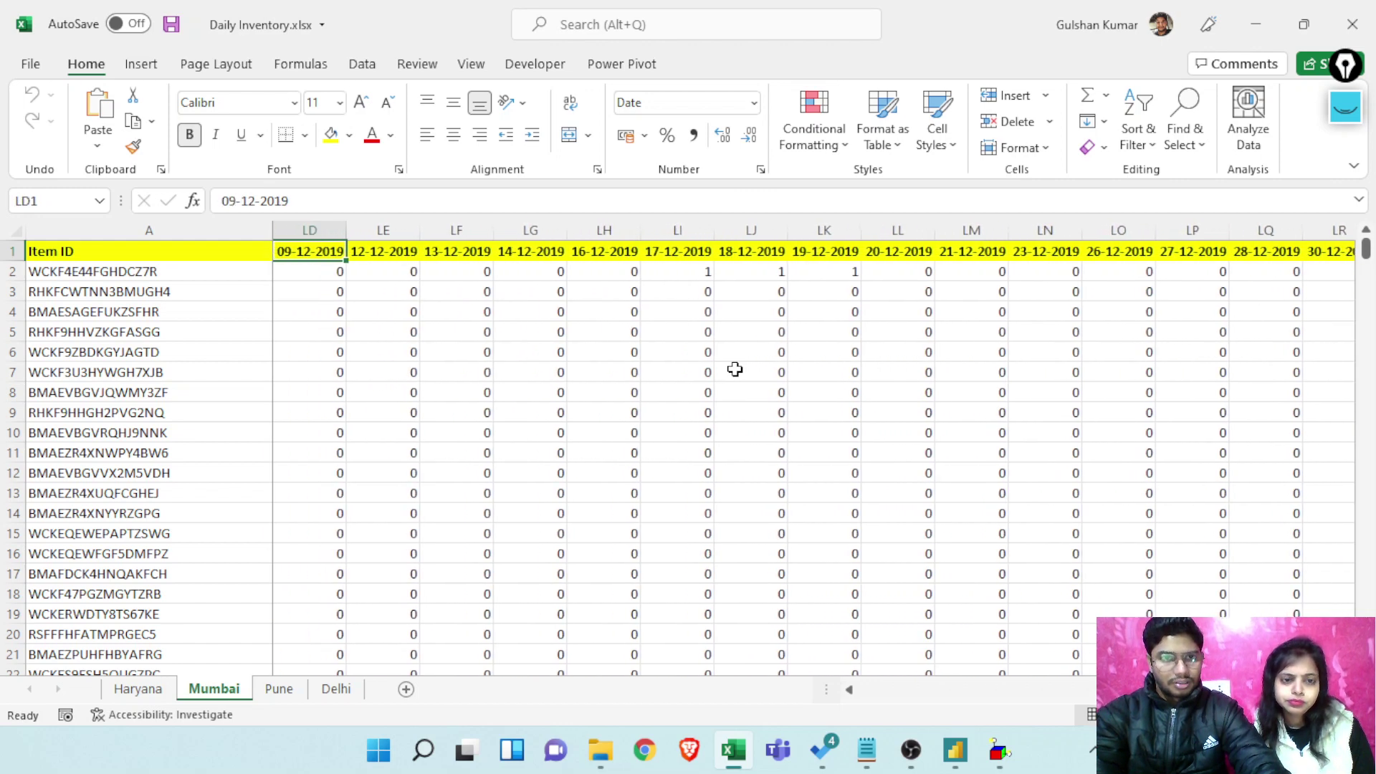
key(Left)
key(Left)
key(Left)
key(Left)
key(Left)
key(Left)
key(Left)
key(Left)
key(Left)
key(Left)
key(Left)
key(Left)
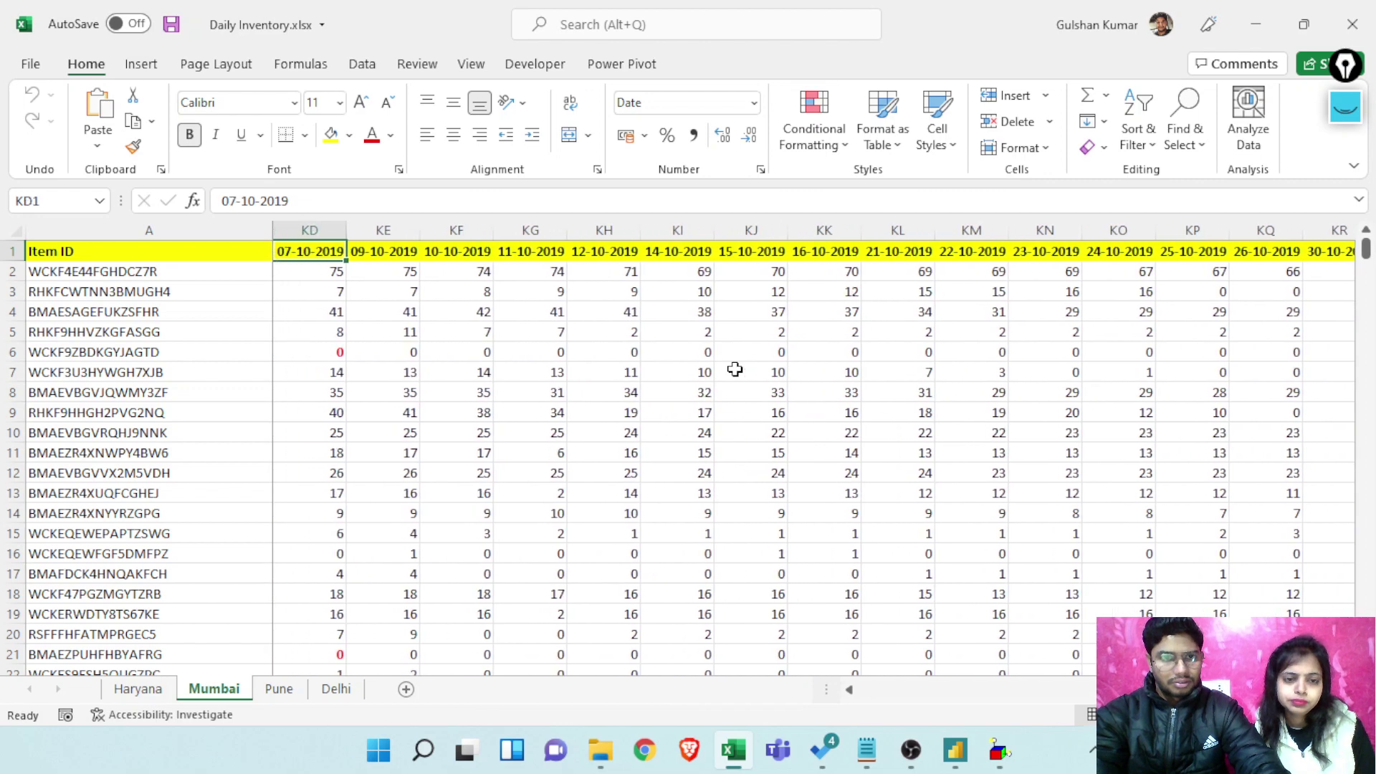
key(Left)
key(Left)
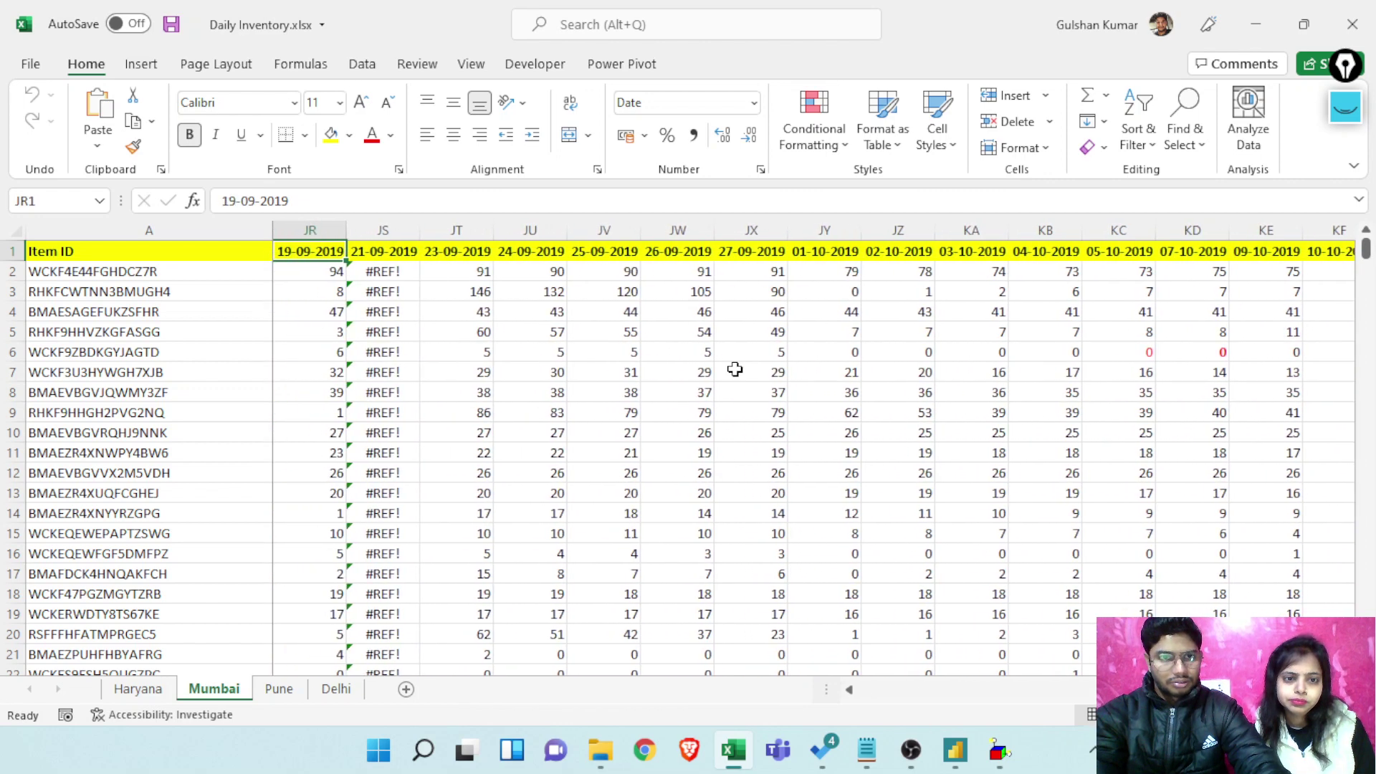
key(Right)
key(Right)
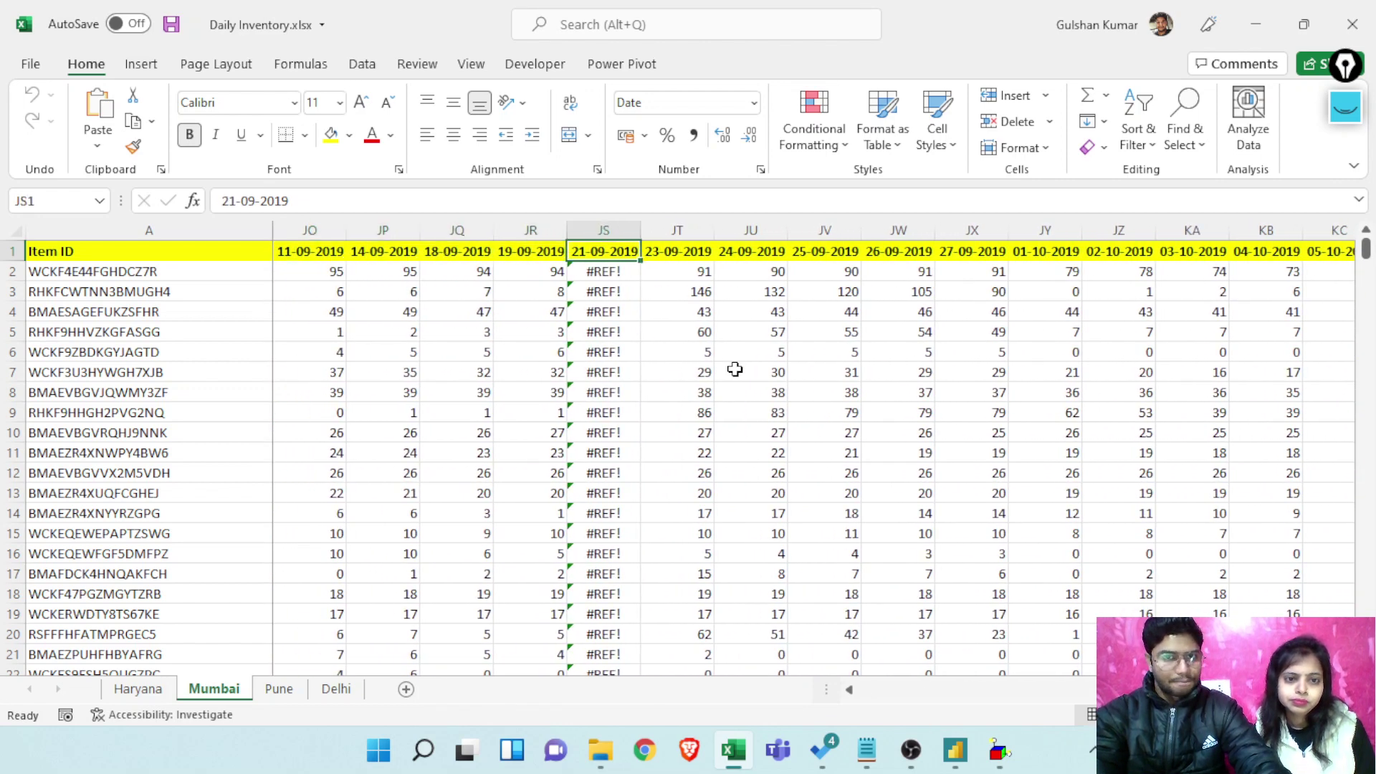
Examine the lookup formula behind the first value under the 21-09-2019 header on the Mumbai sheet
key(Down)
key(Up)
key(Down)
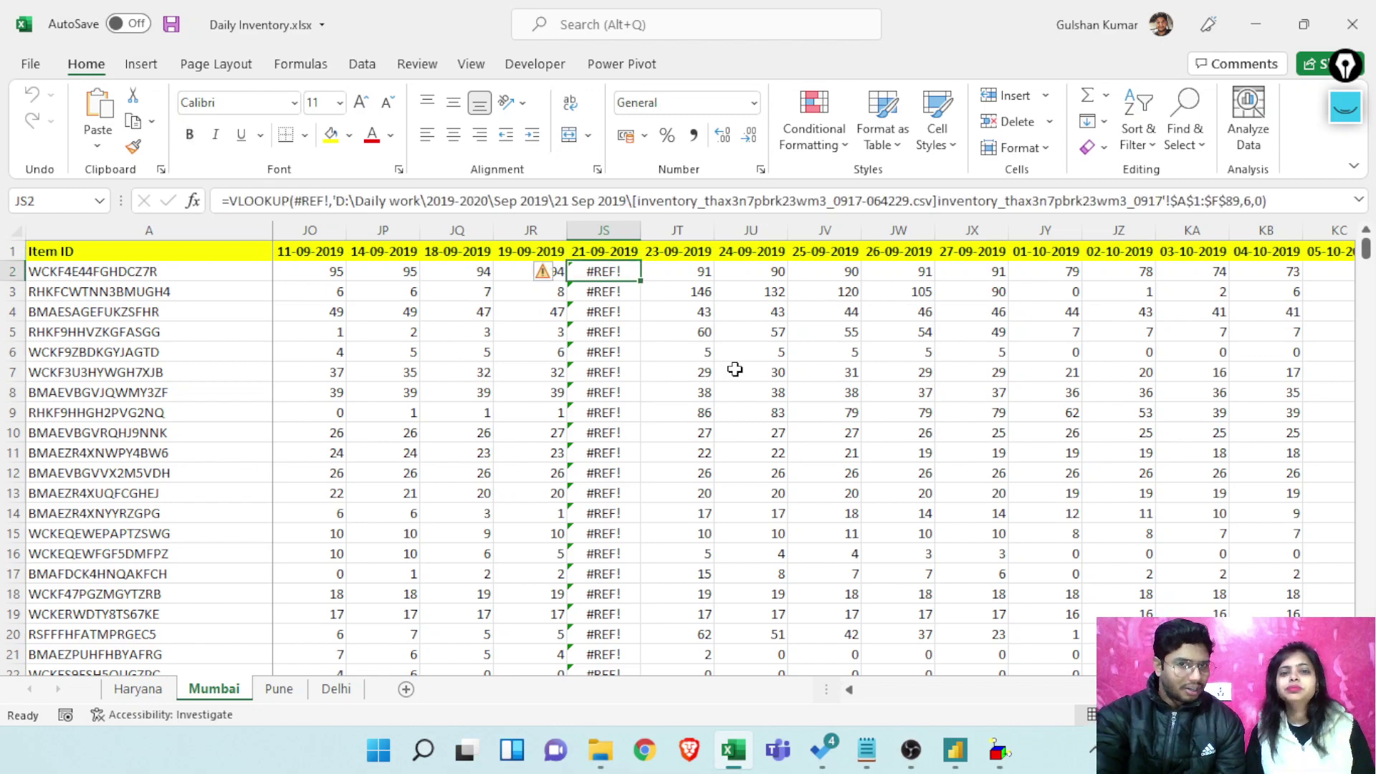
key(Up)
key(Down)
key(Up)
key(Down)
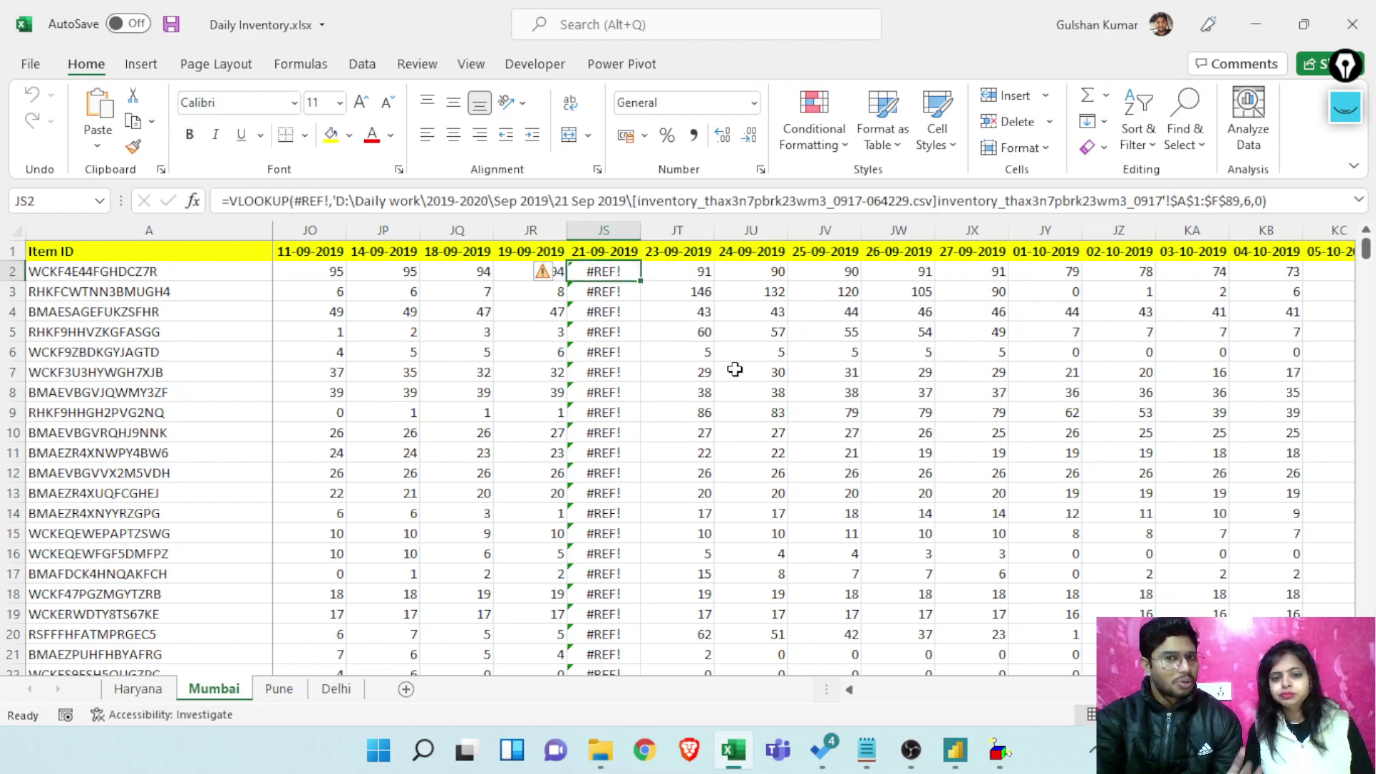
key(Up)
key(Down)
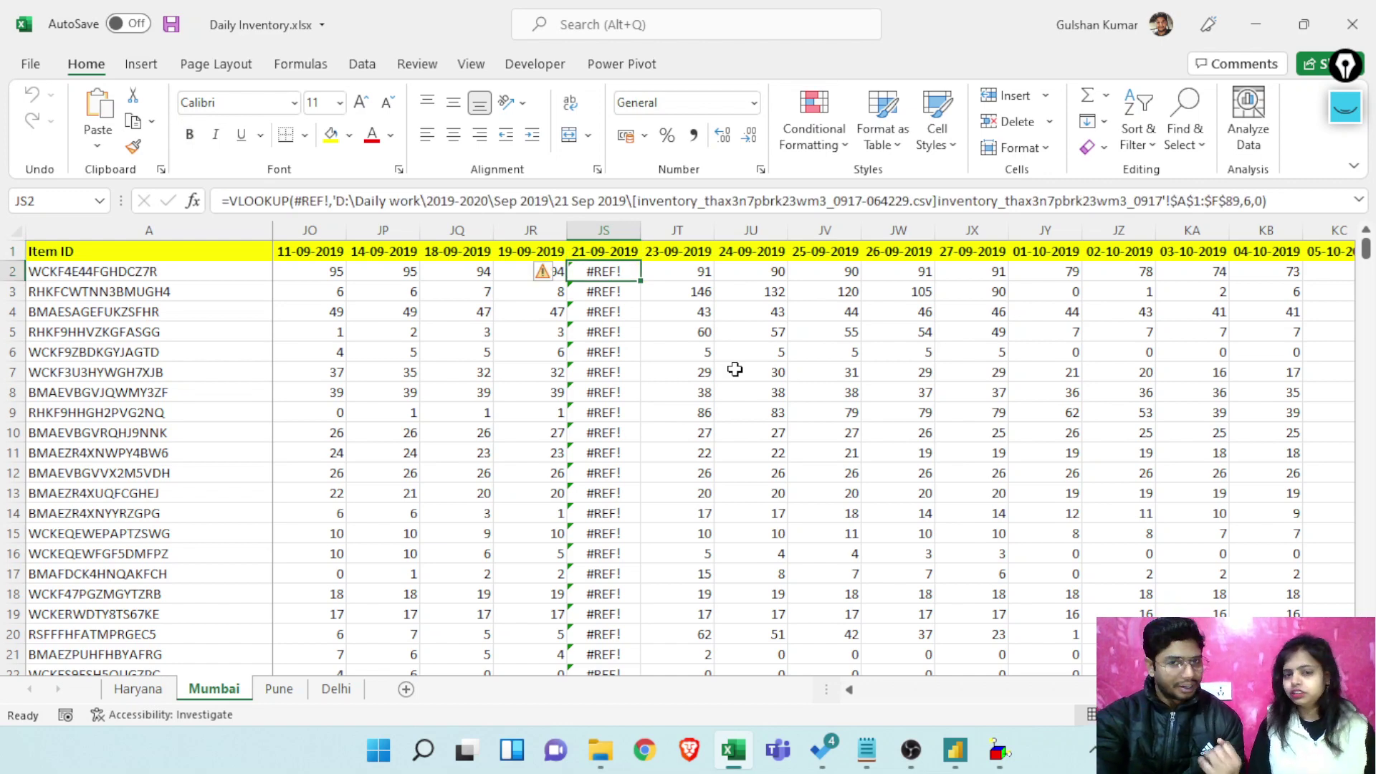
key(Up)
key(Down)
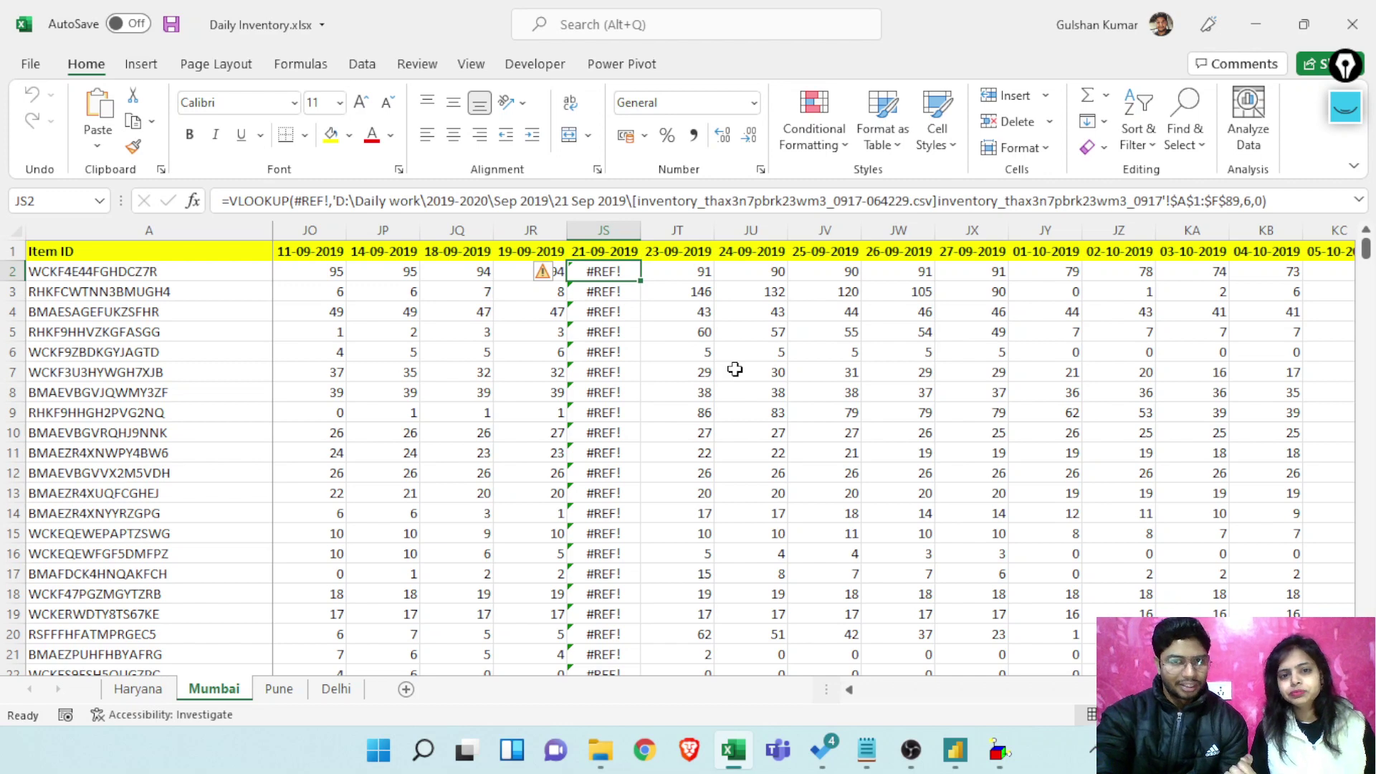
key(Up)
key(Down)
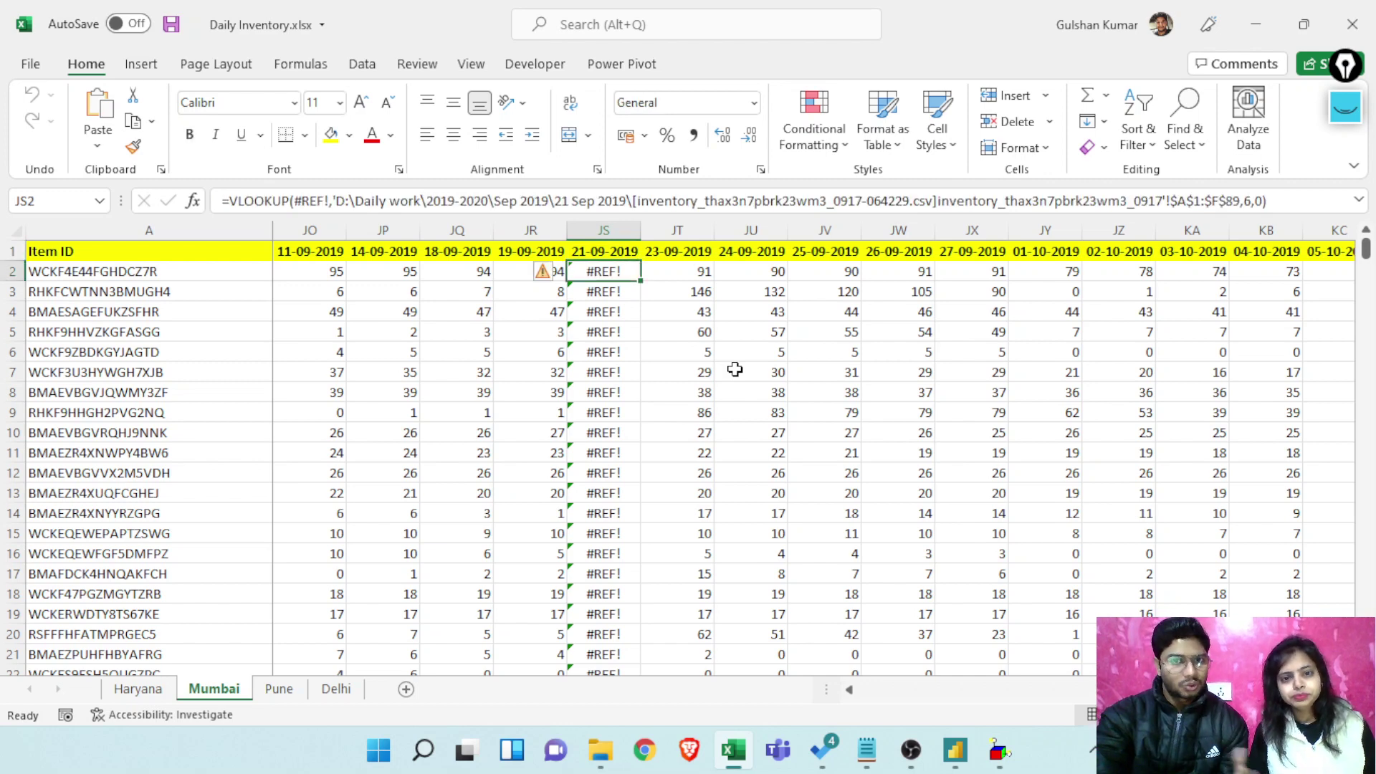
key(Up)
key(Down)
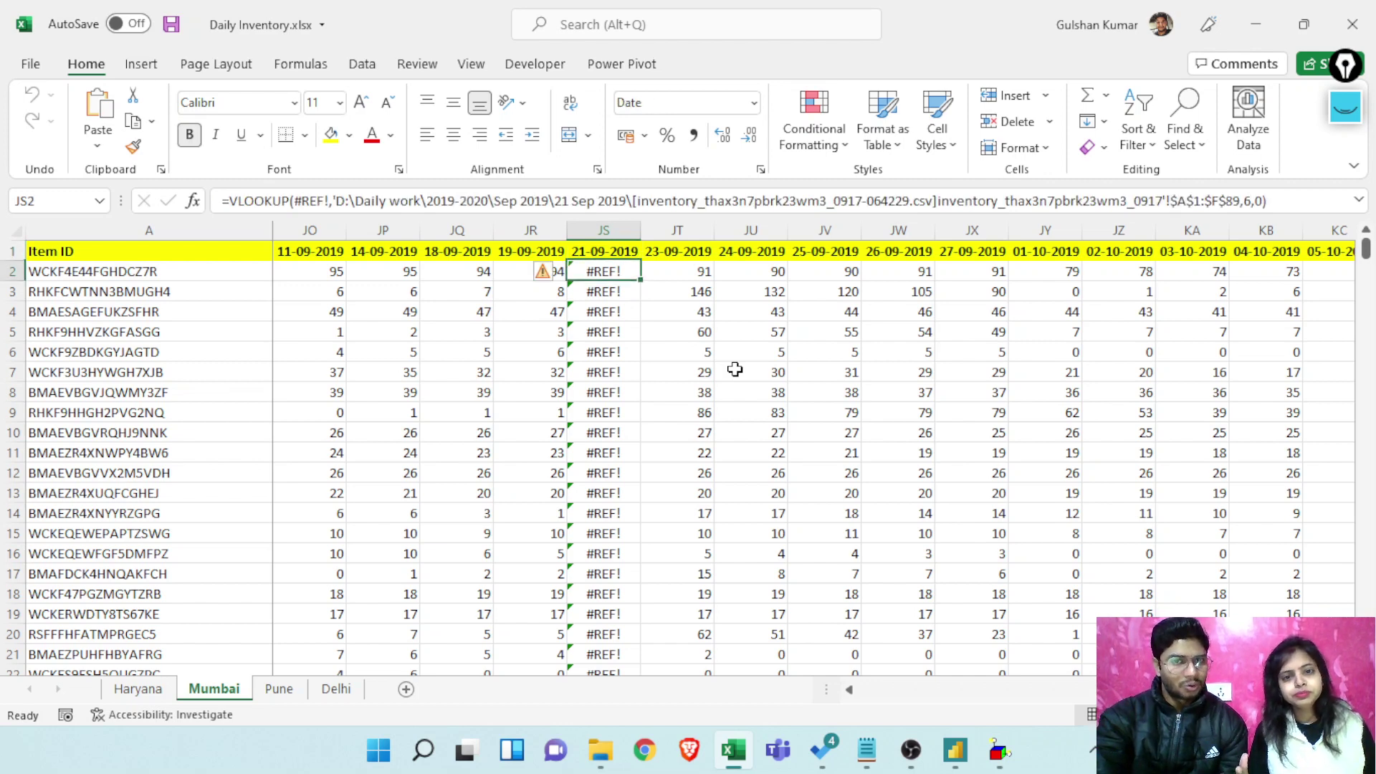
key(Up)
key(Down)
key(Up)
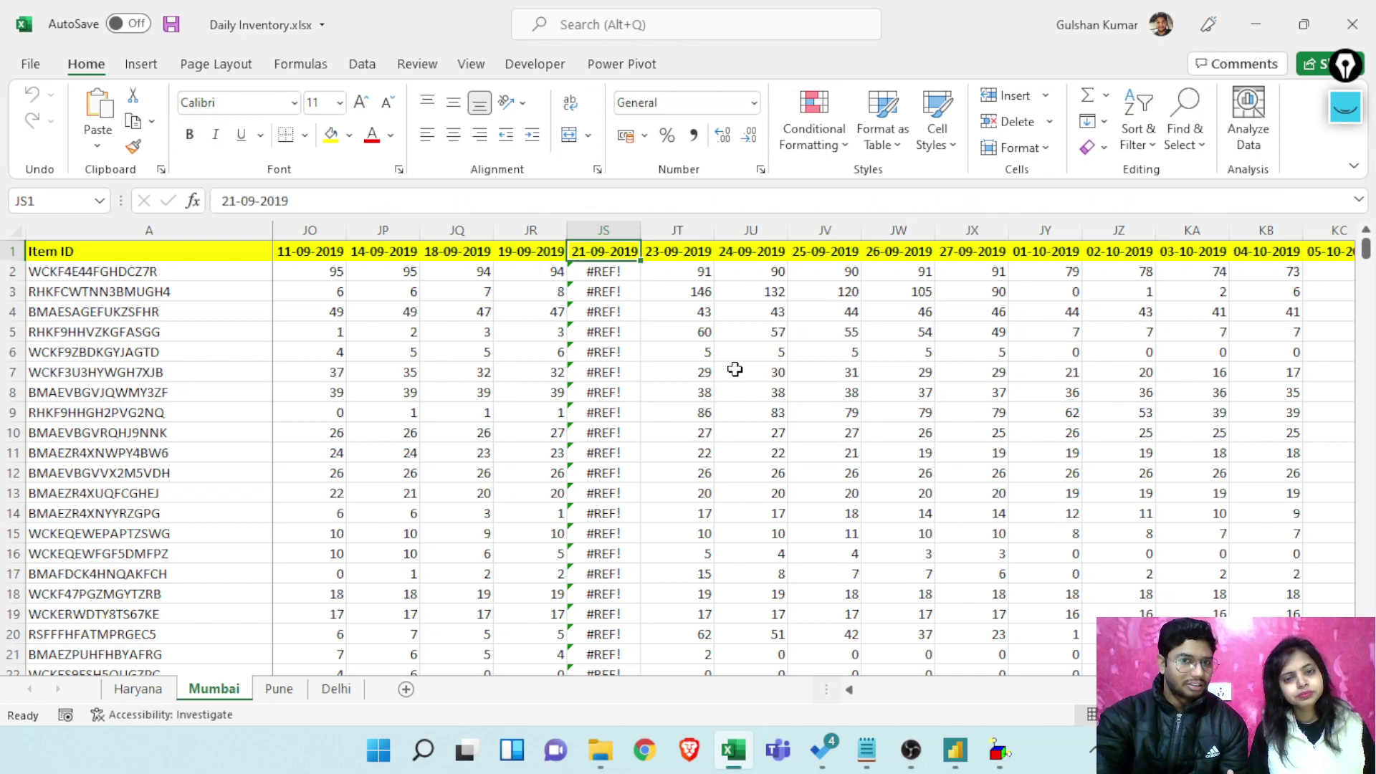
key(Down)
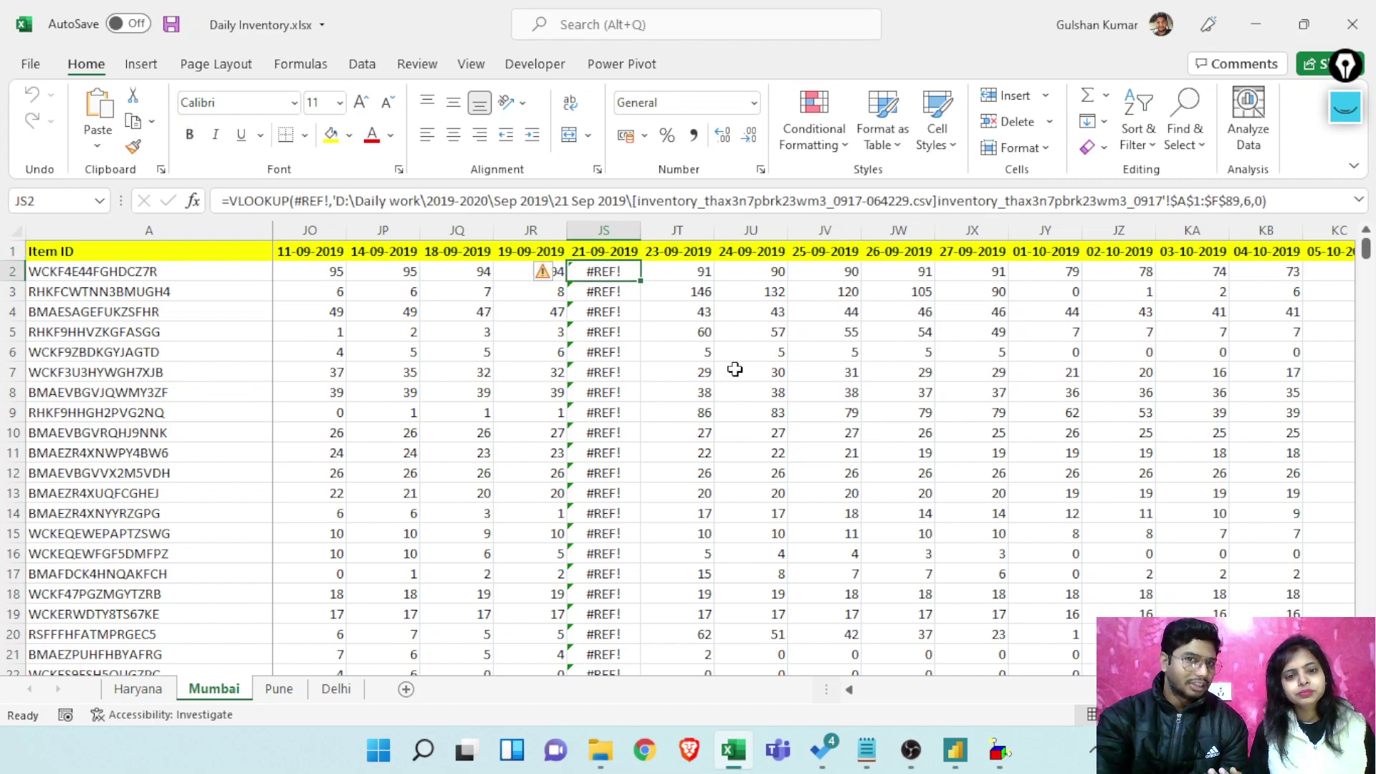
key(Up)
key(Down)
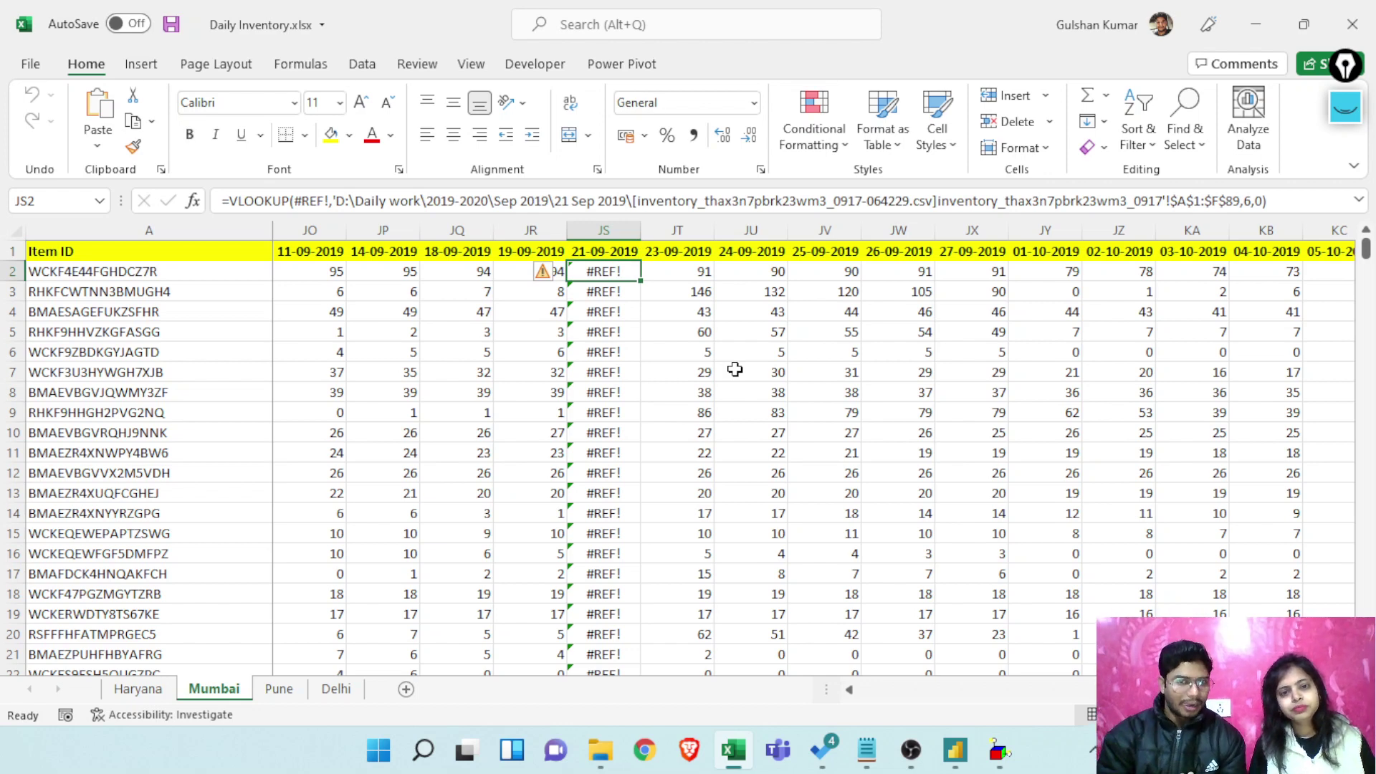
click(607, 221)
click(612, 271)
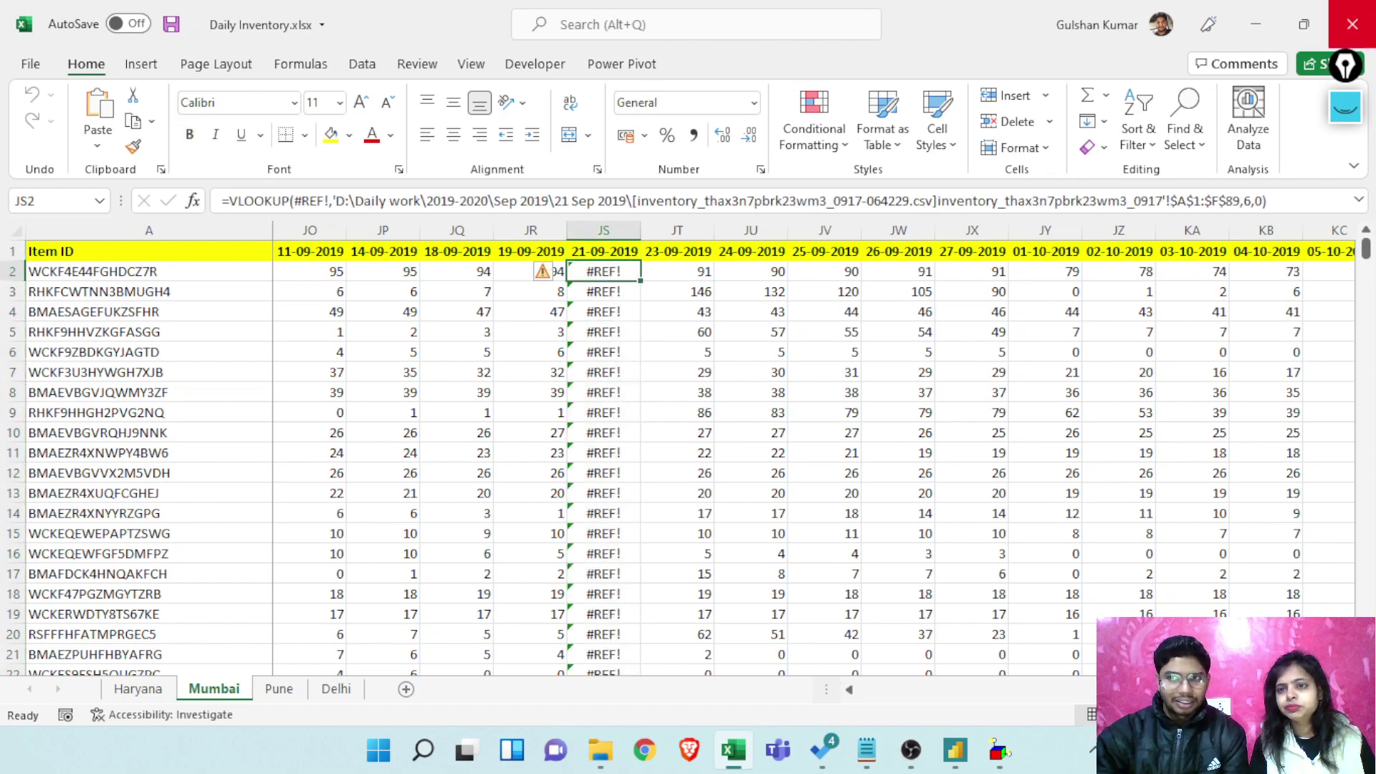
Close the Daily Inventory.xlsx workbook and open the Power Query Editor from Power BI Desktop
click(1352, 24)
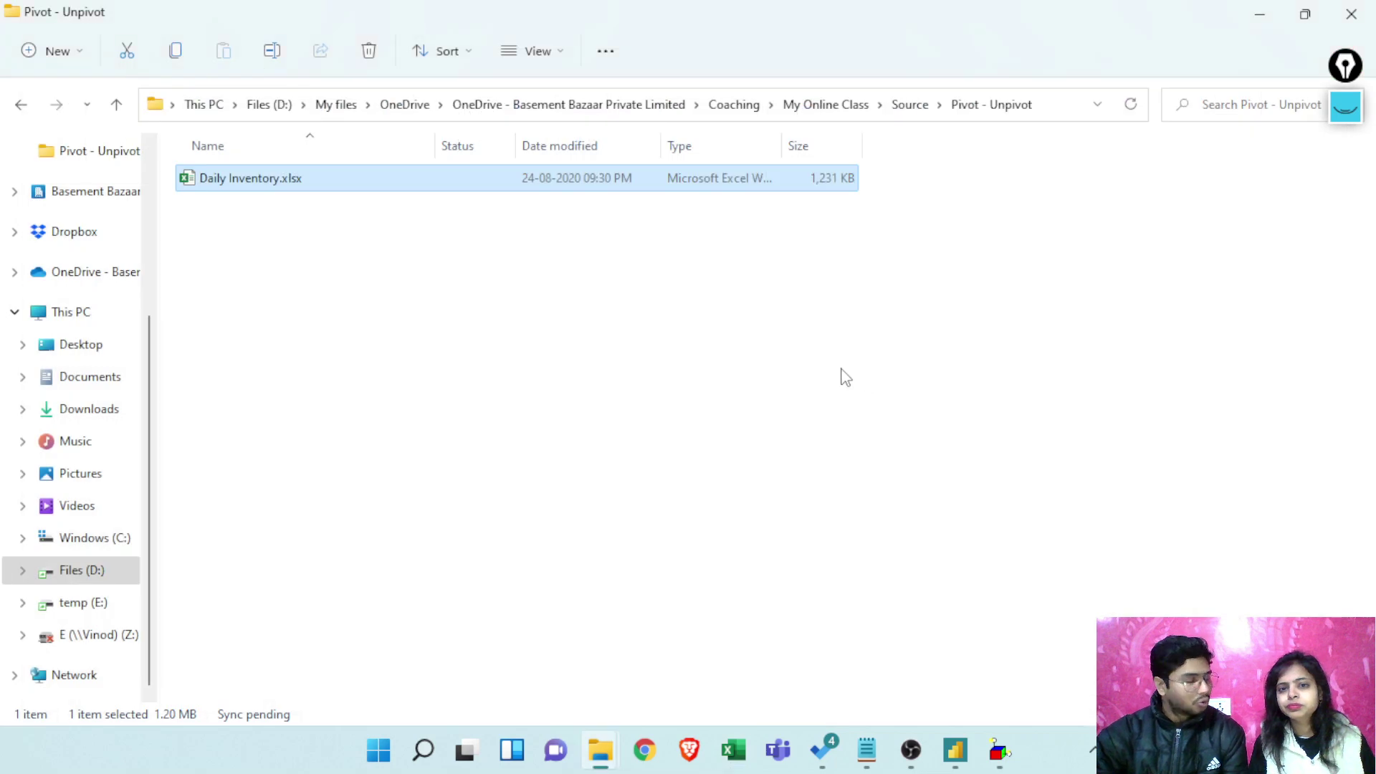
click(843, 377)
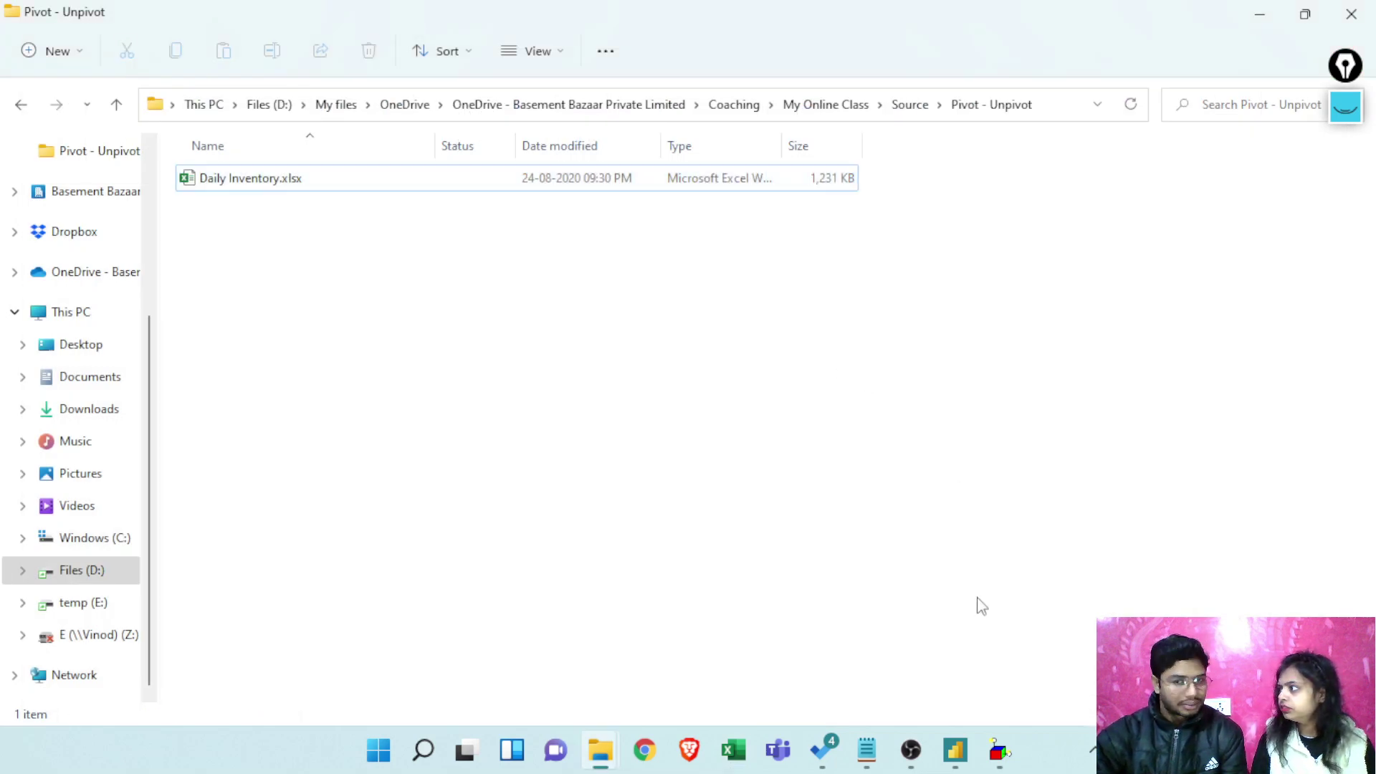
click(956, 751)
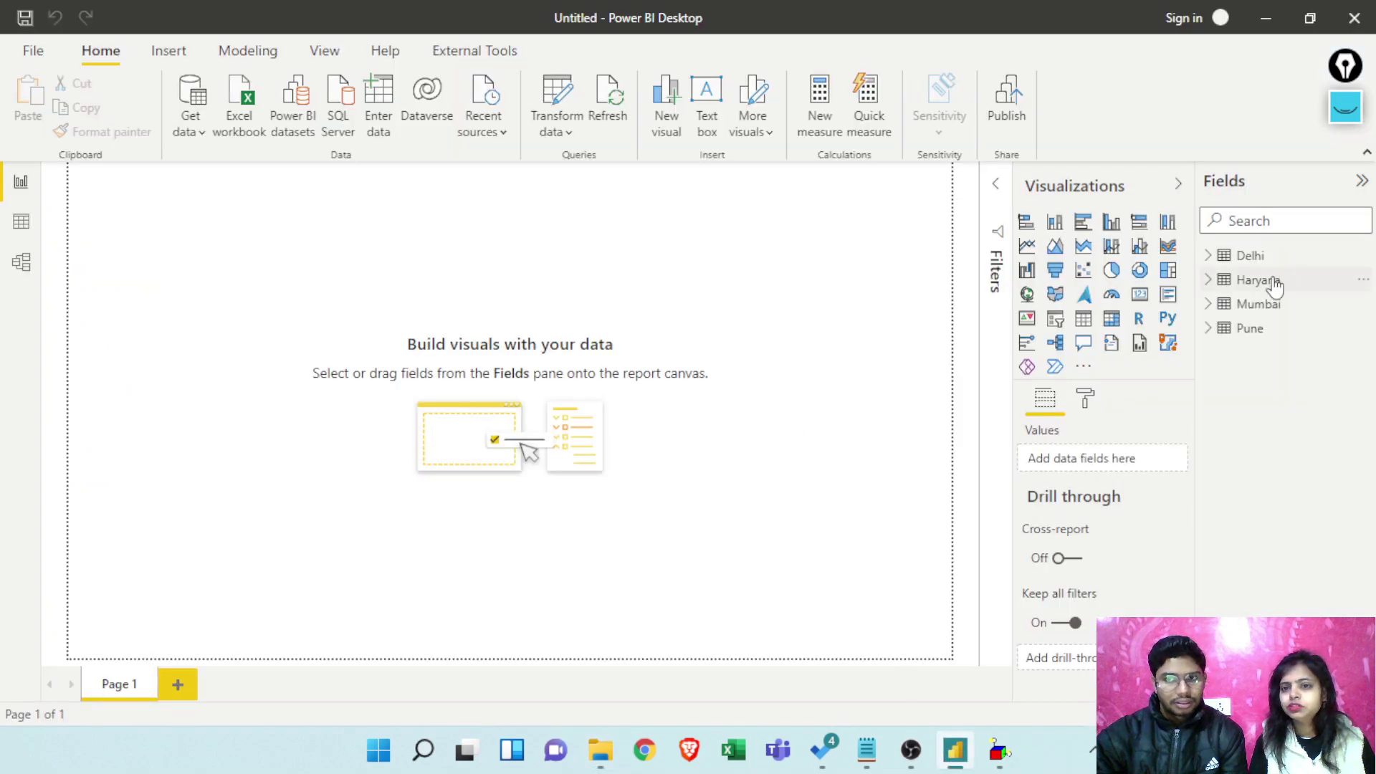
click(572, 109)
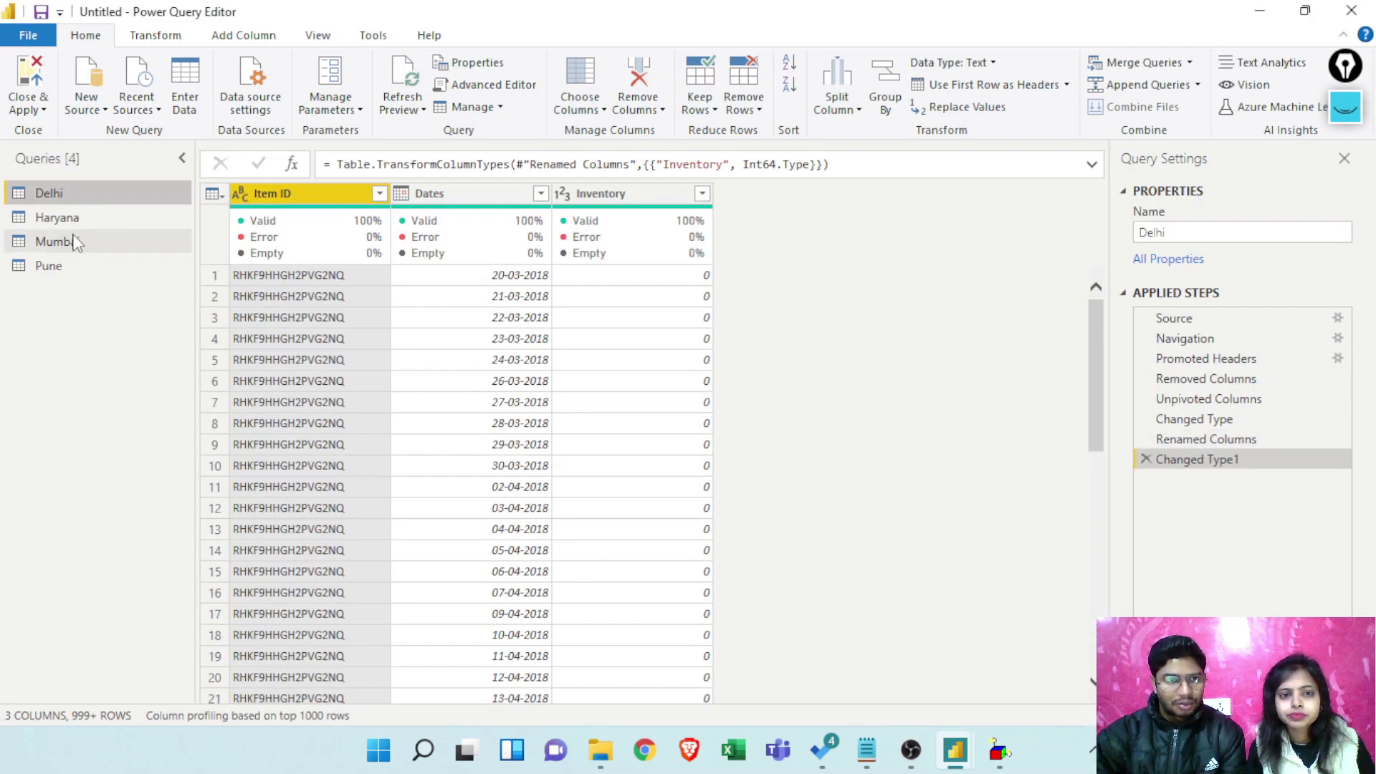
Show the Mumbai query at its Promoted Headers step and bring the 21-09-2019 column into view
click(58, 241)
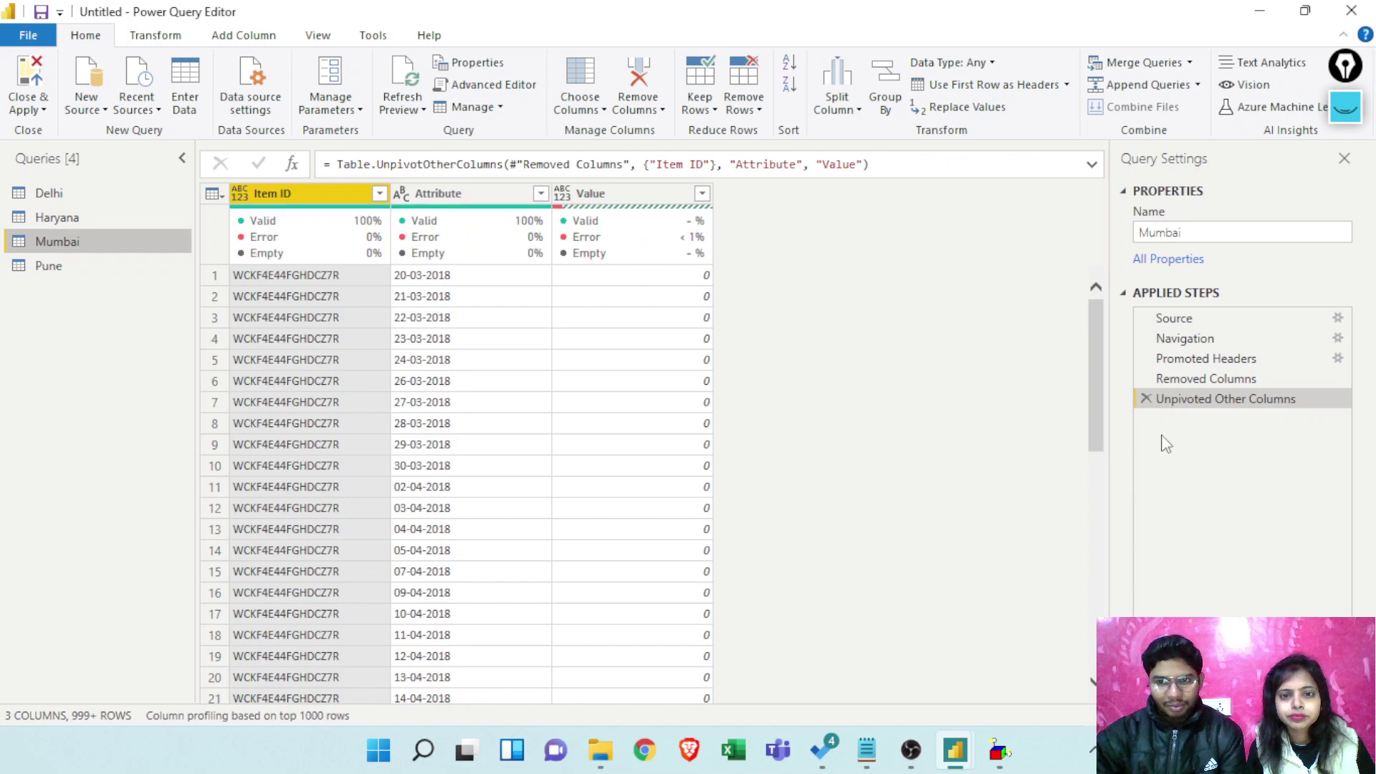
click(1186, 379)
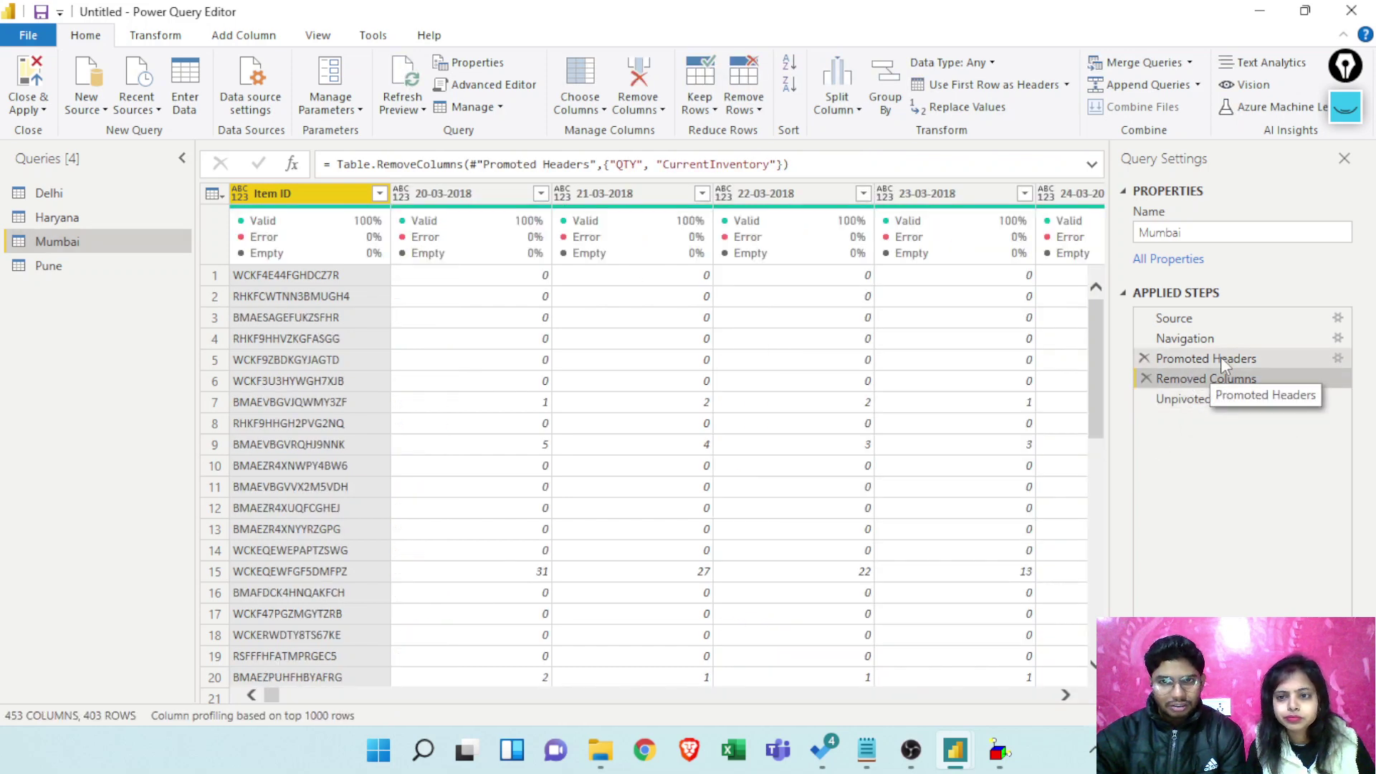
click(1220, 357)
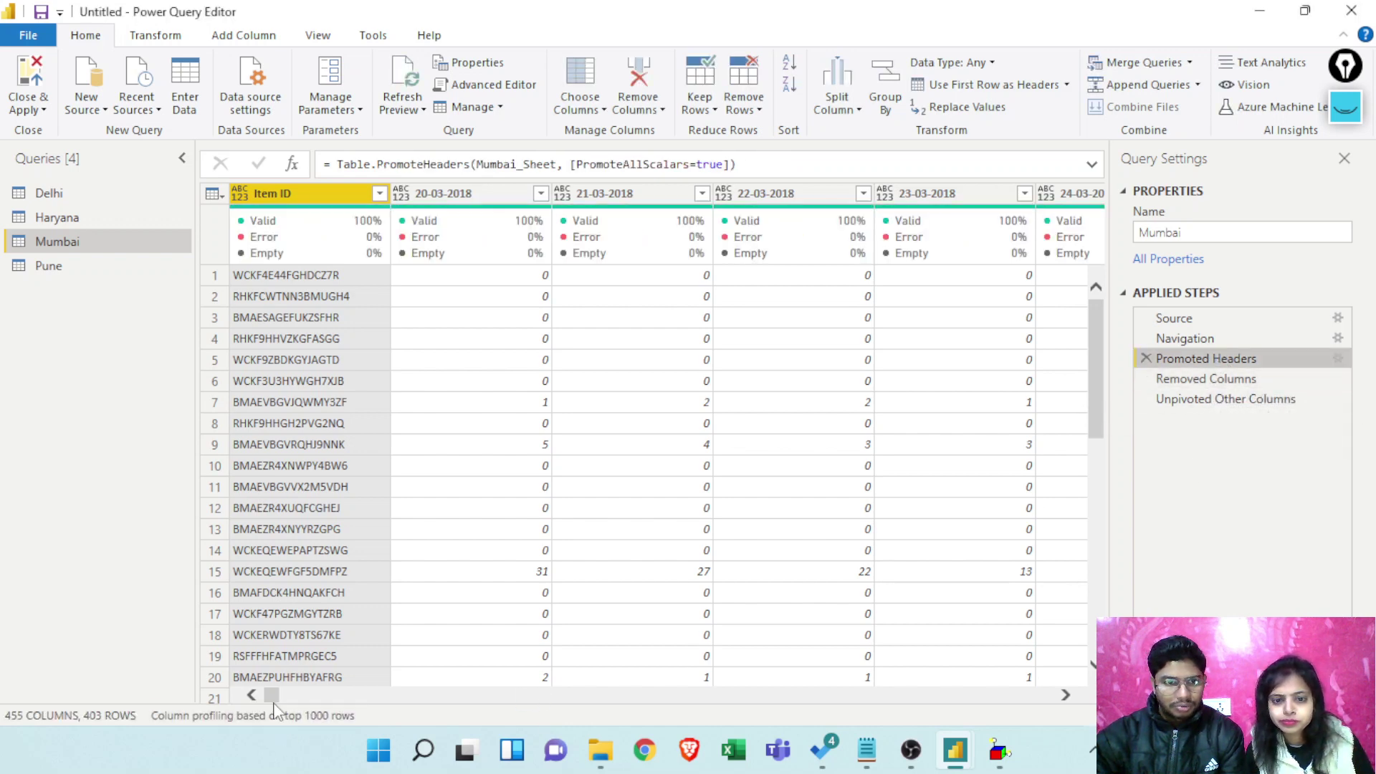
drag(273, 701, 748, 721)
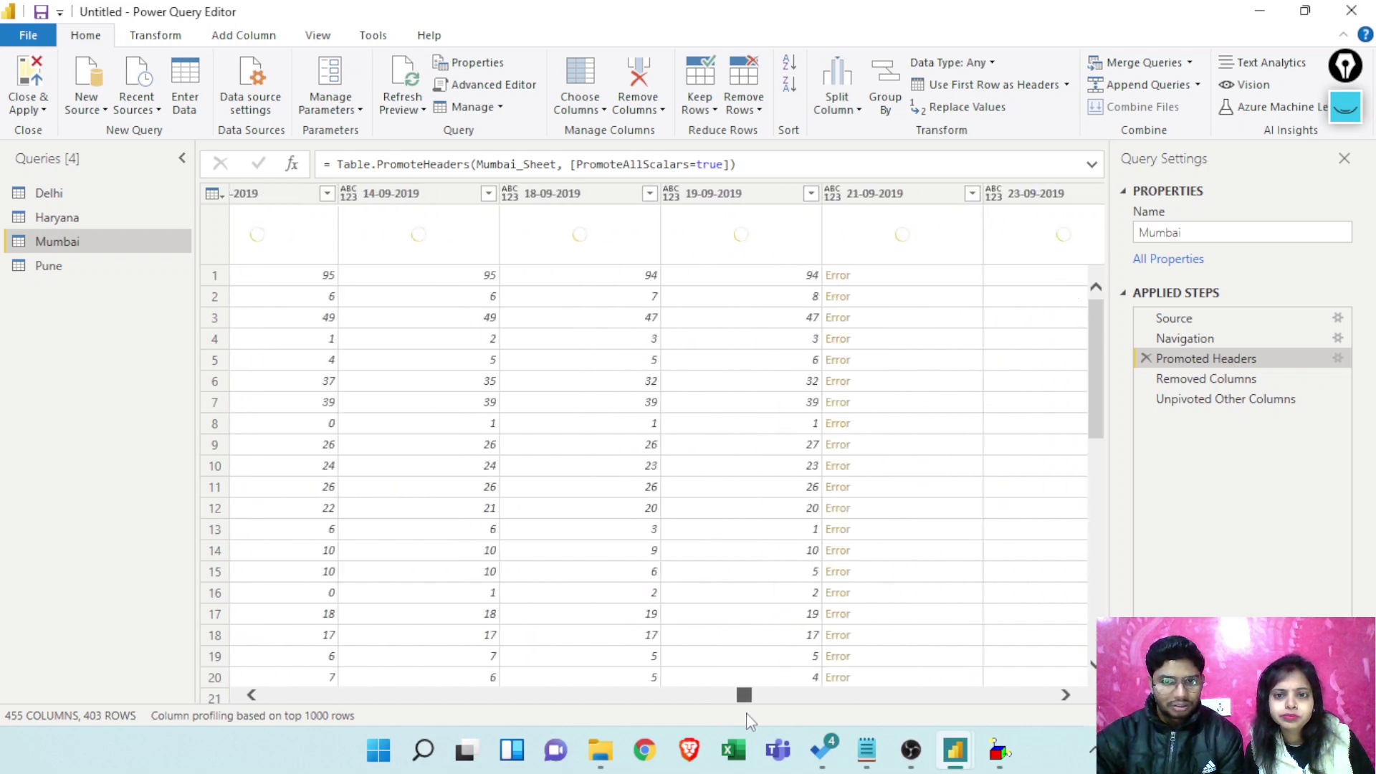
click(1066, 695)
click(1065, 695)
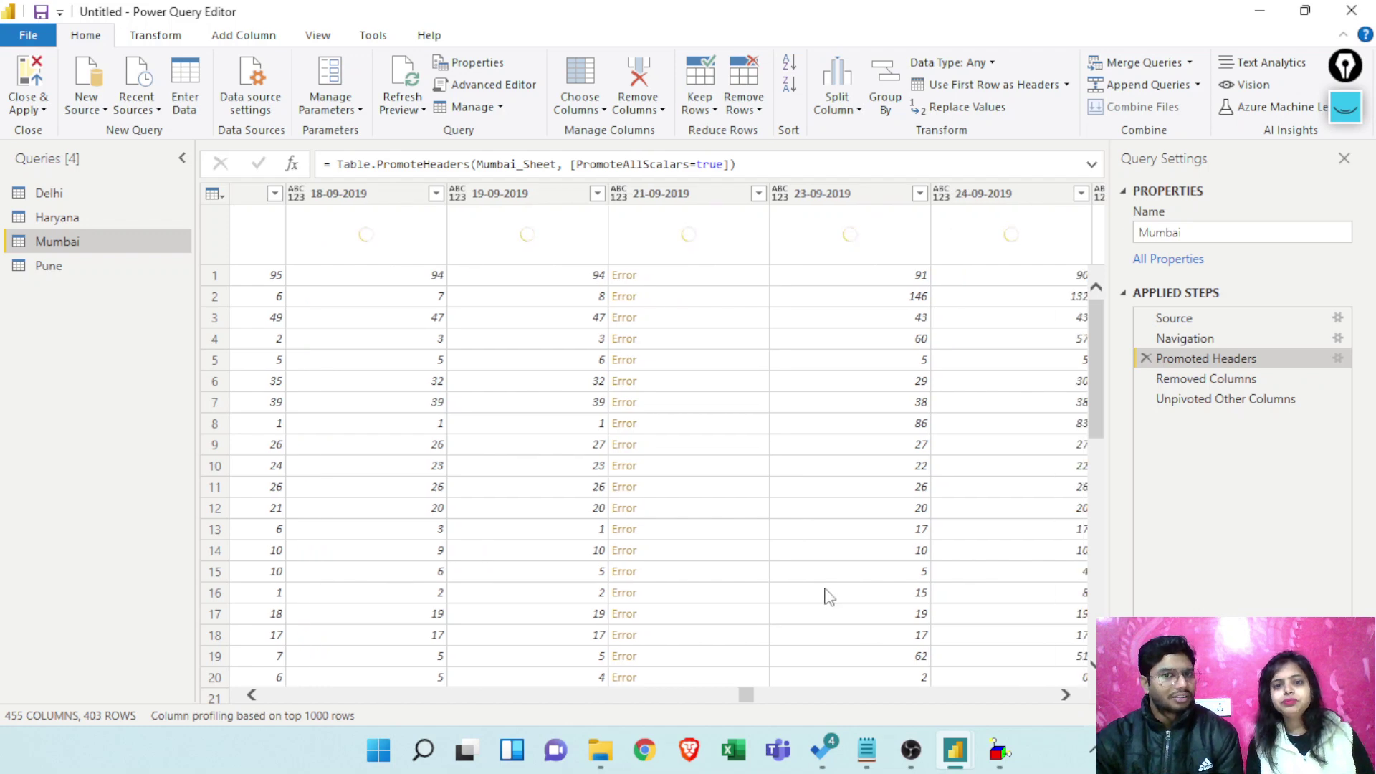
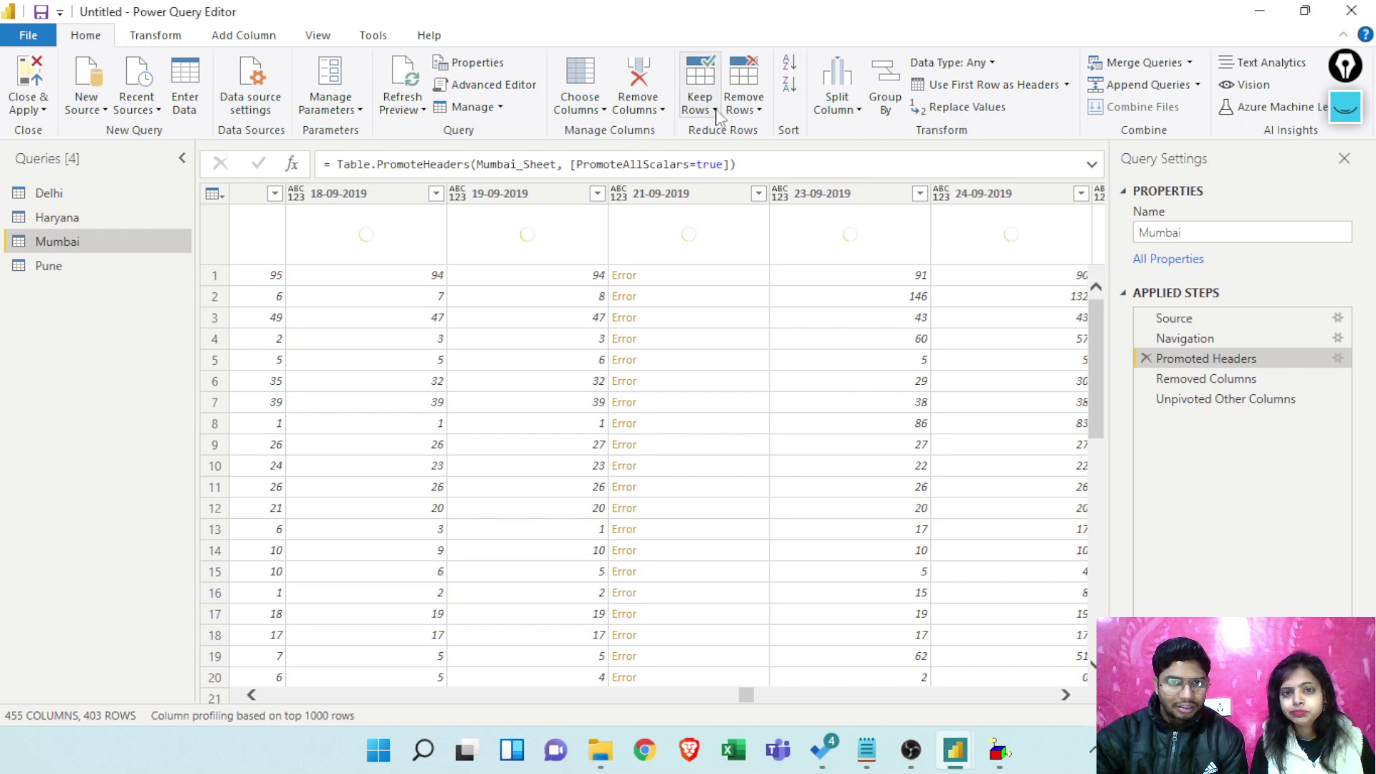
click(156, 36)
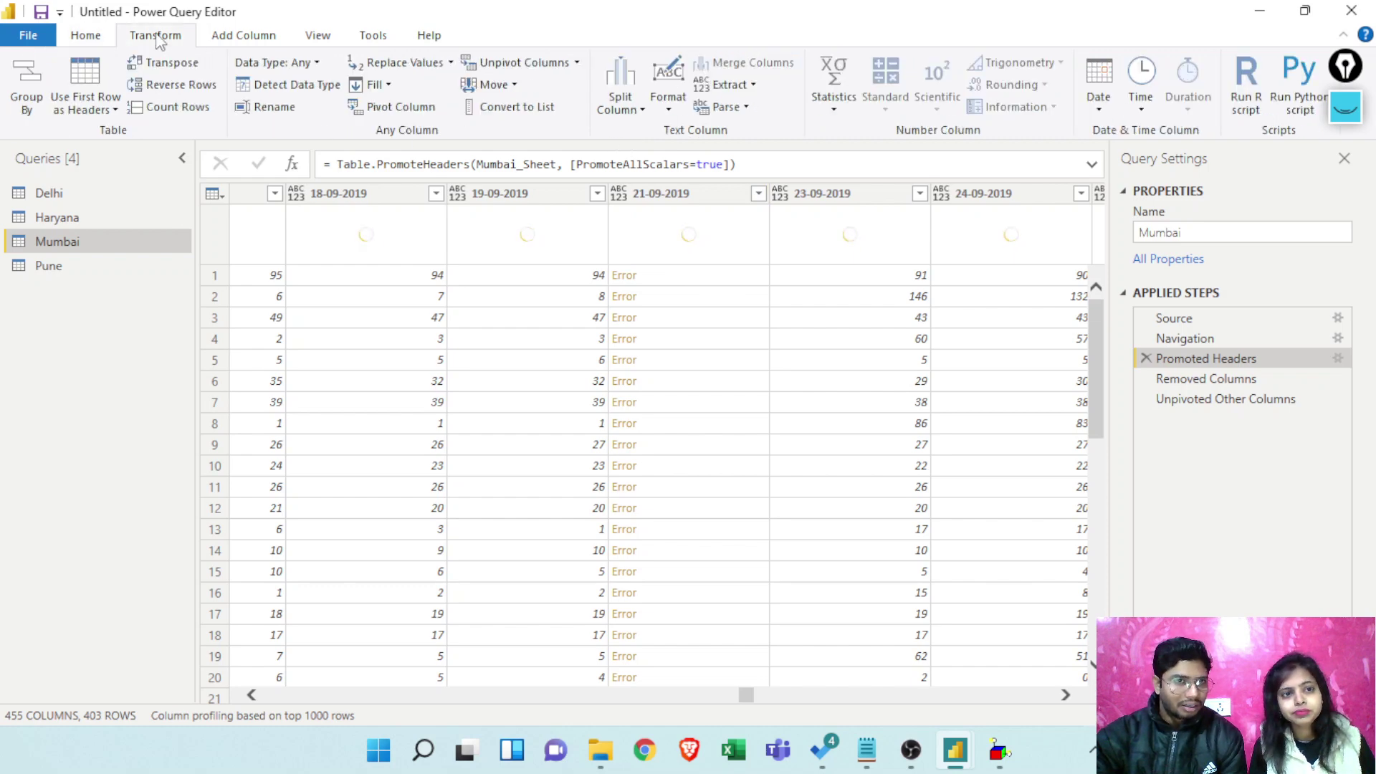
click(450, 63)
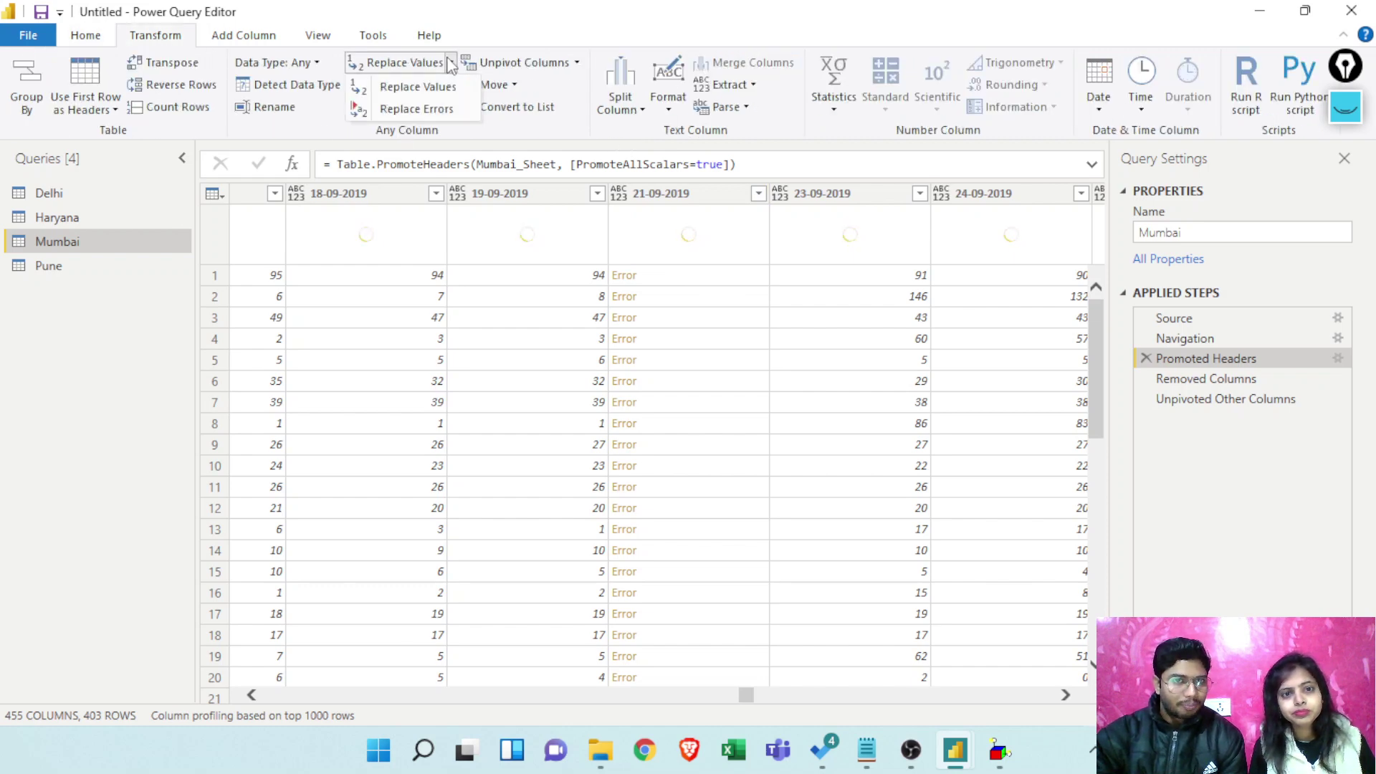
click(423, 109)
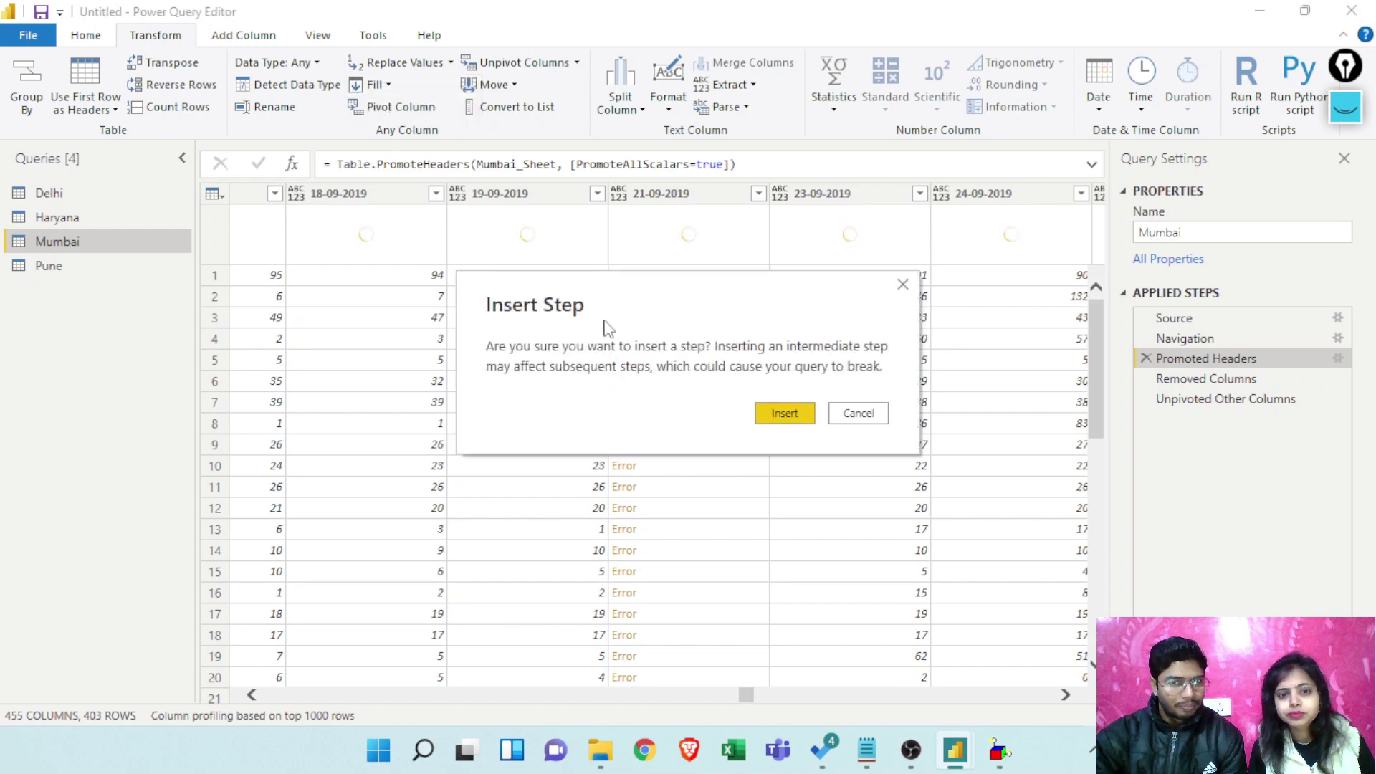
click(808, 414)
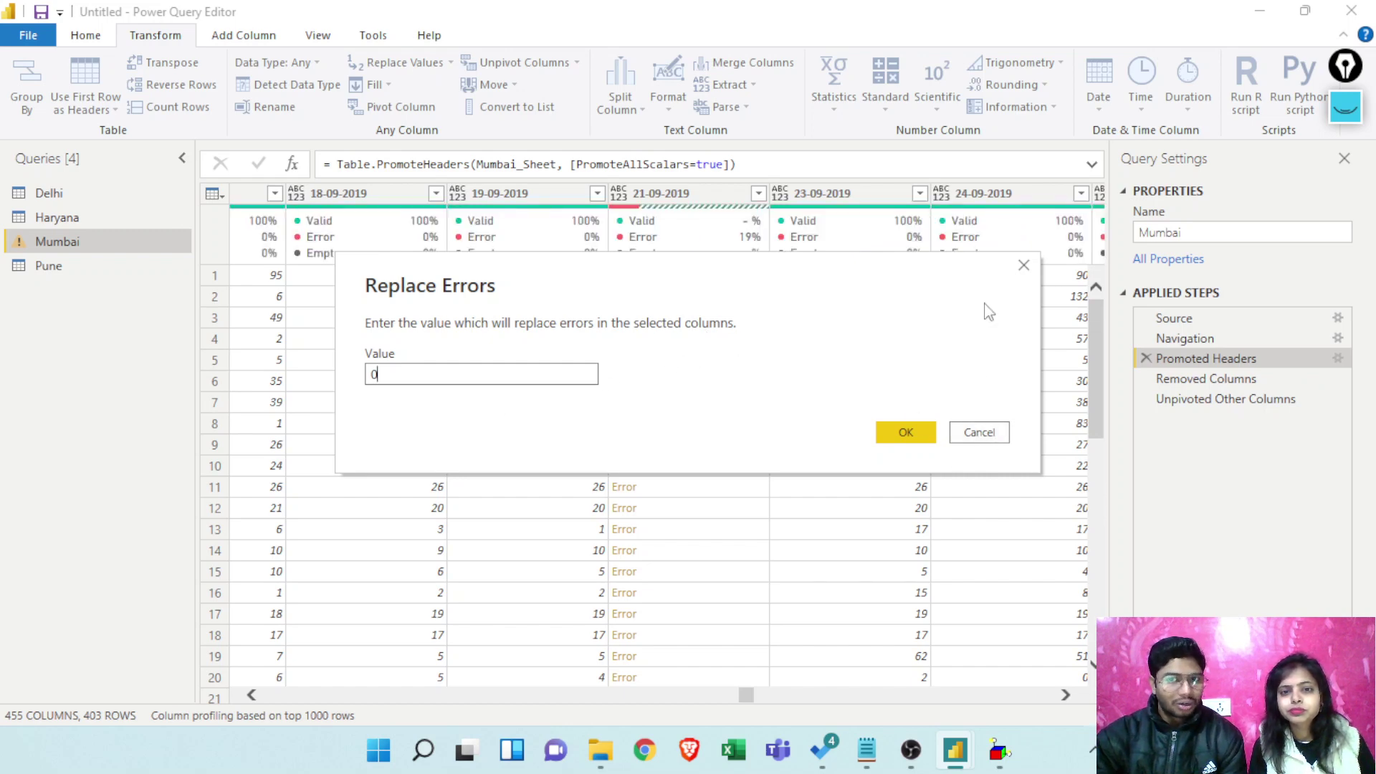
click(1024, 266)
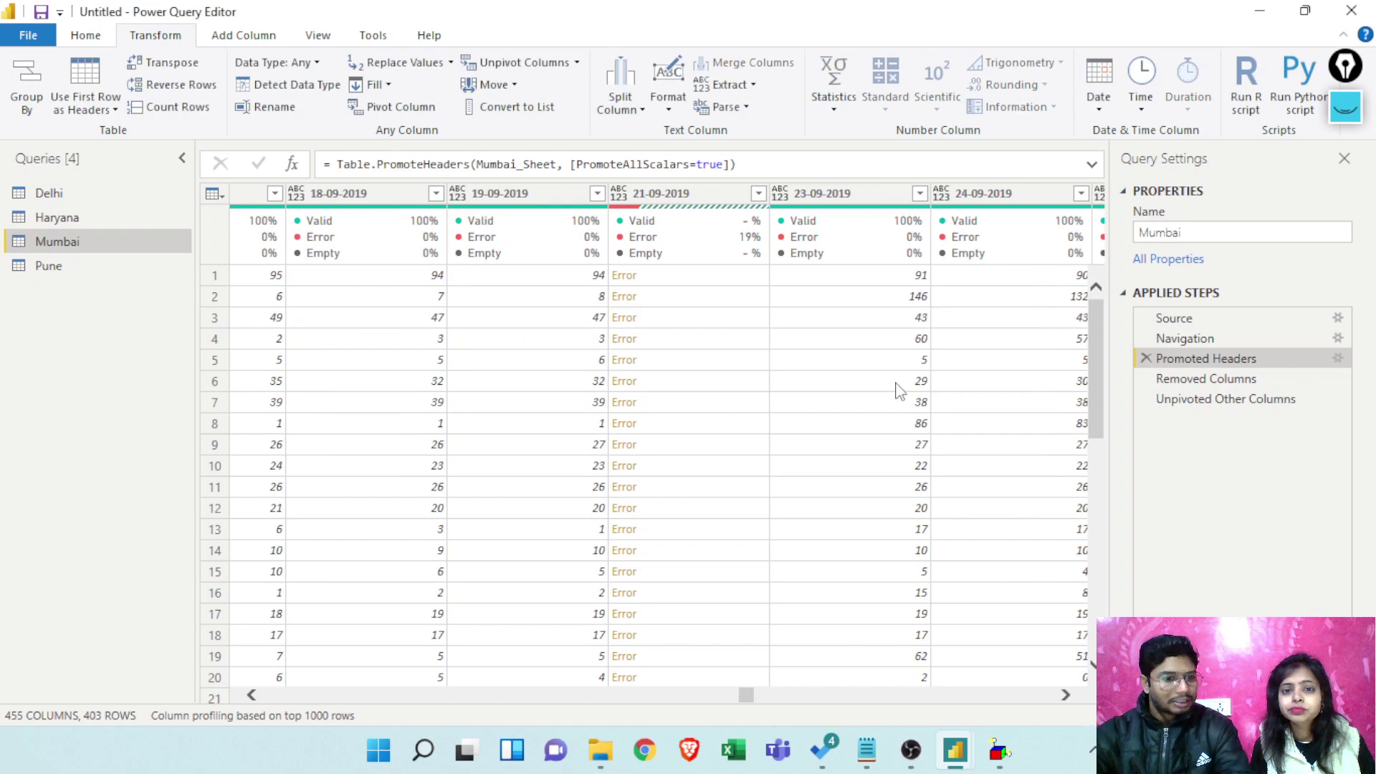
Replace the errors in all columns of the Mumbai query with 0, inserting the step after Promoted Headers
click(545, 192)
key(ctrl+a)
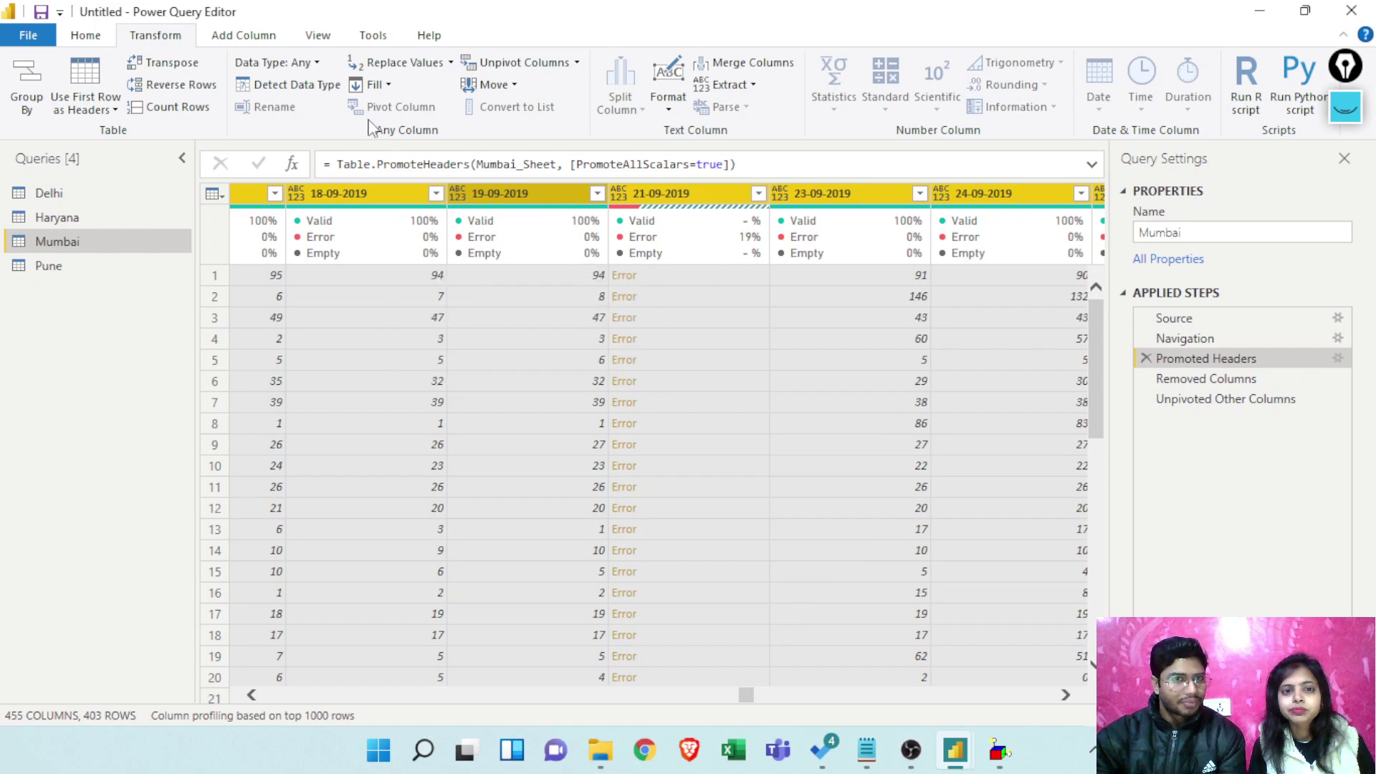
click(224, 35)
click(99, 39)
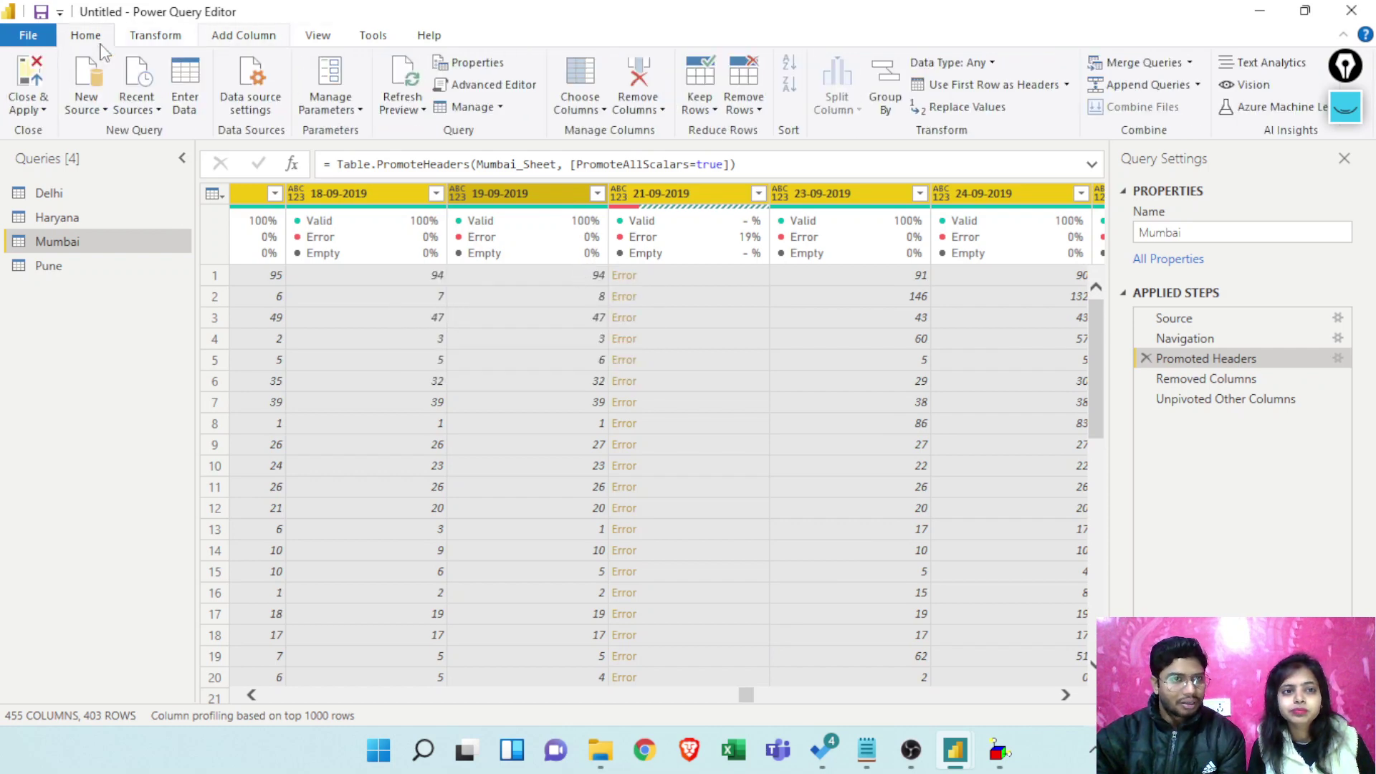
click(183, 45)
click(451, 62)
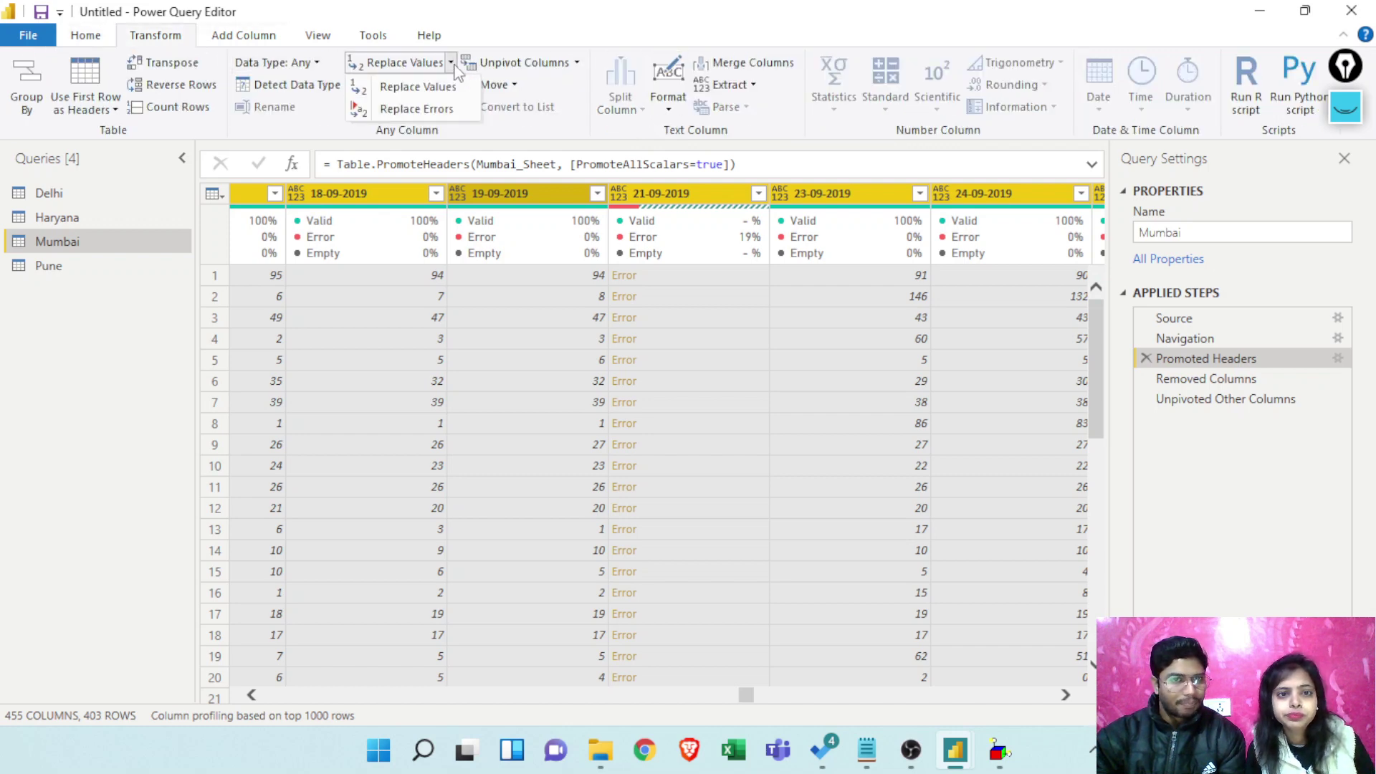
click(439, 107)
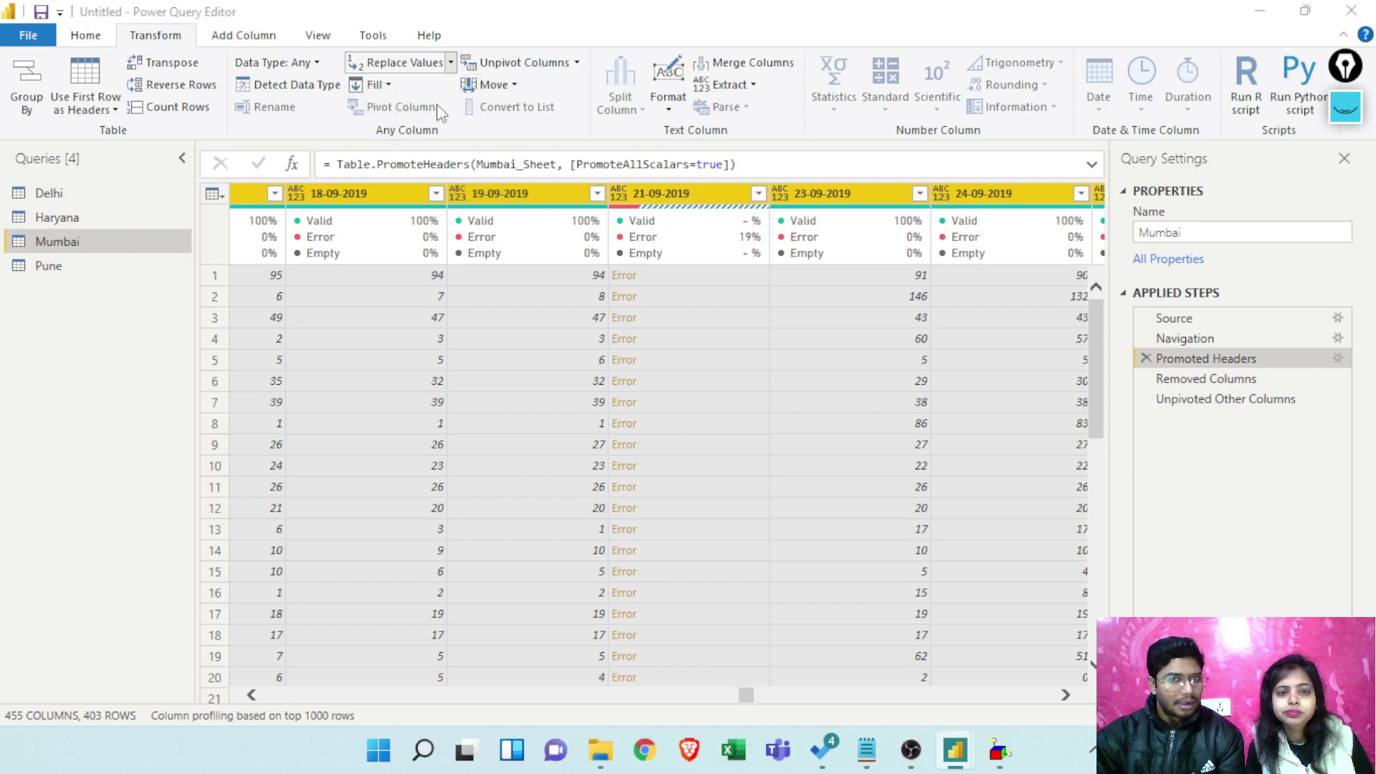
click(778, 412)
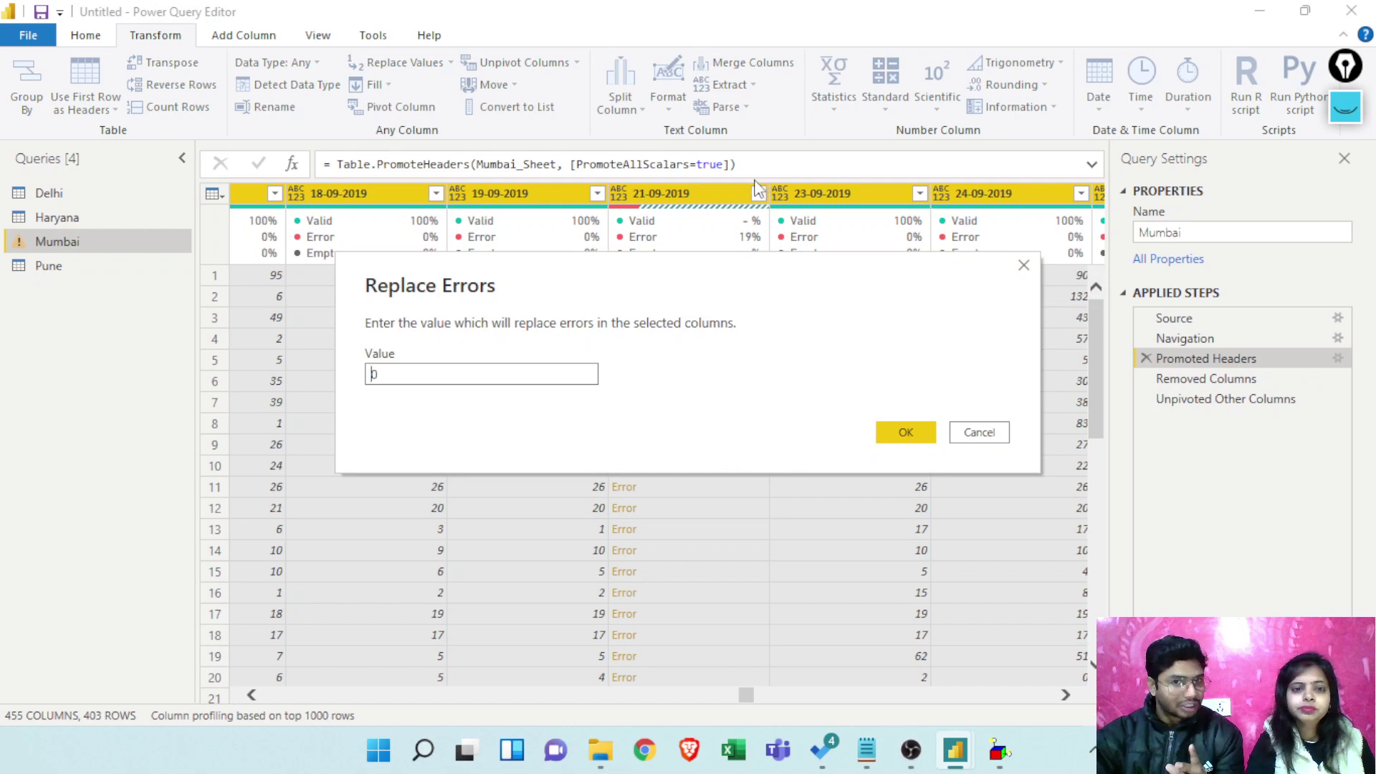
text(0)
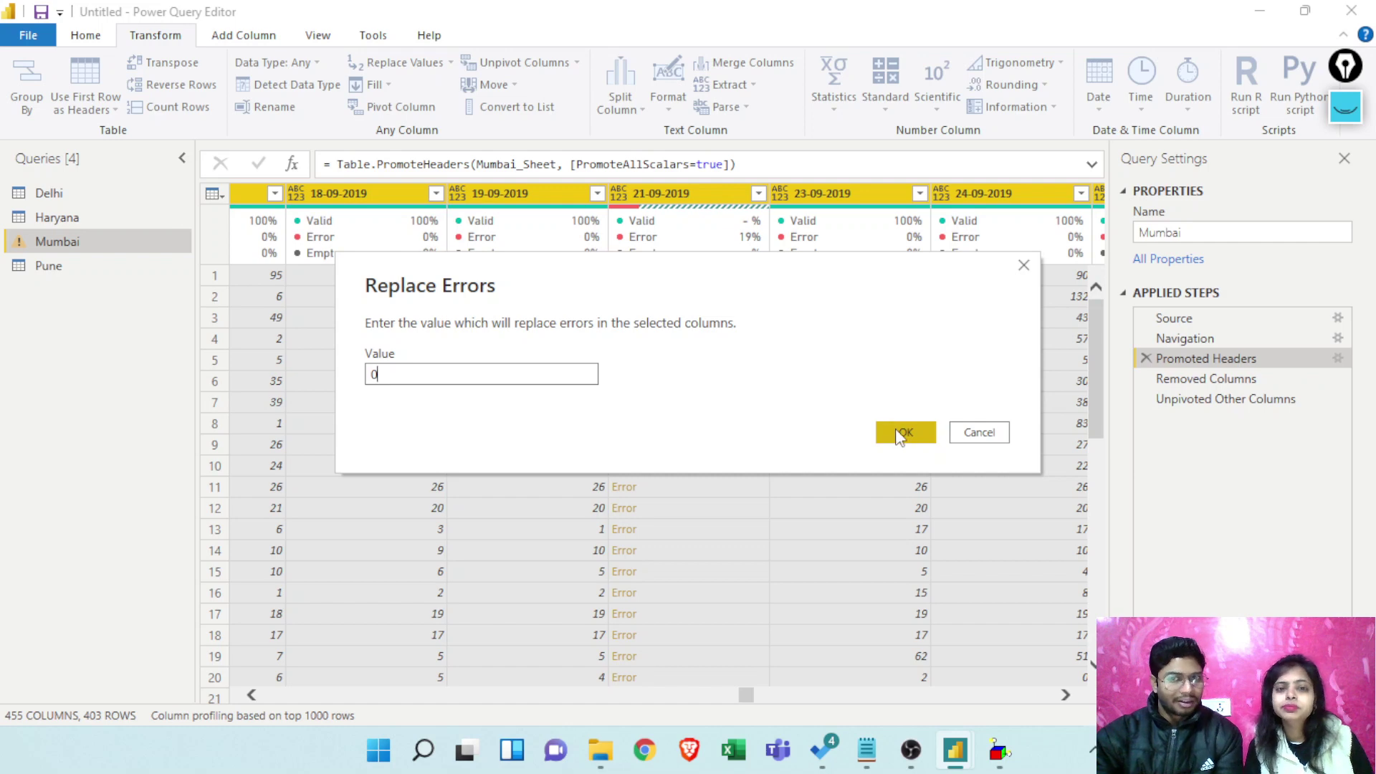
click(893, 430)
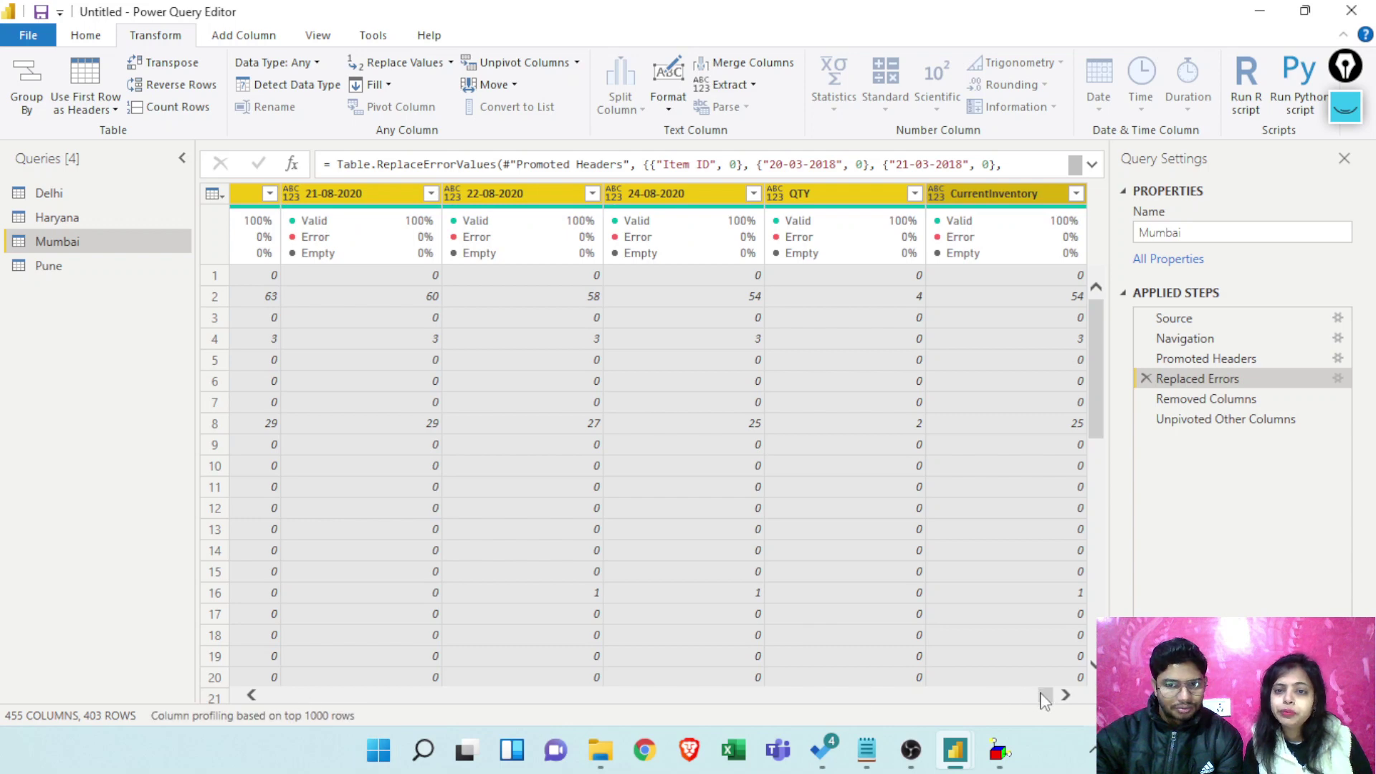
Review the Mumbai query from Replaced Errors through Removed Columns to Unpivoted Other Columns, checking the Value column's quality figures
drag(1045, 695, 238, 706)
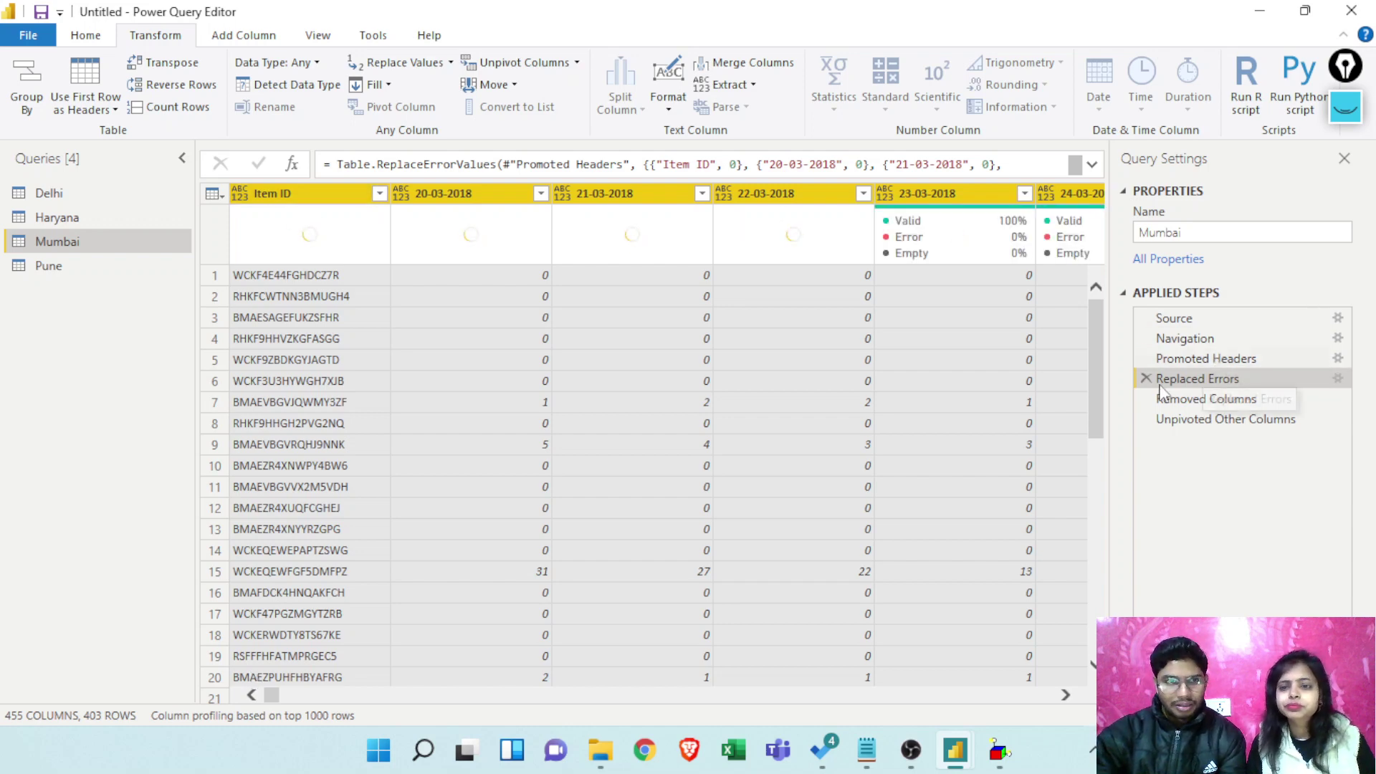
click(1200, 402)
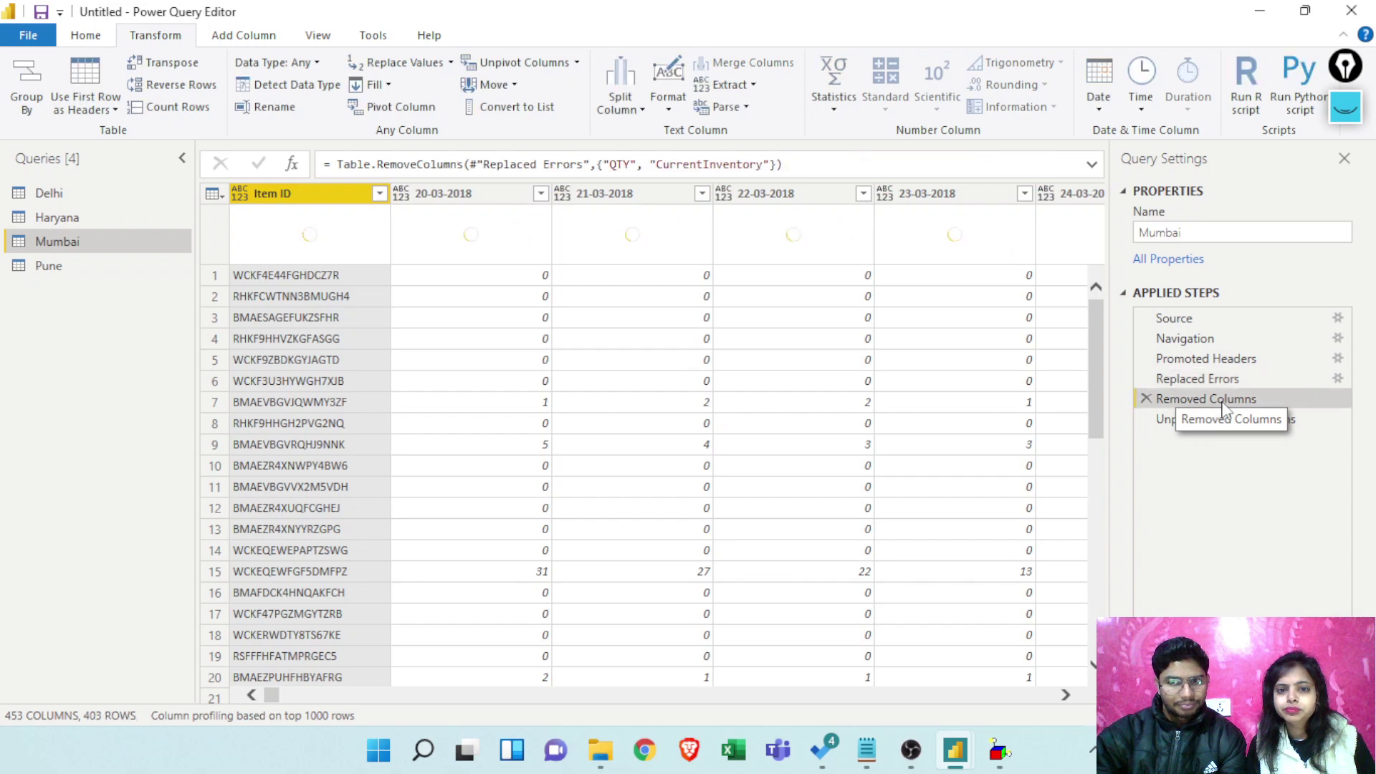
click(1227, 419)
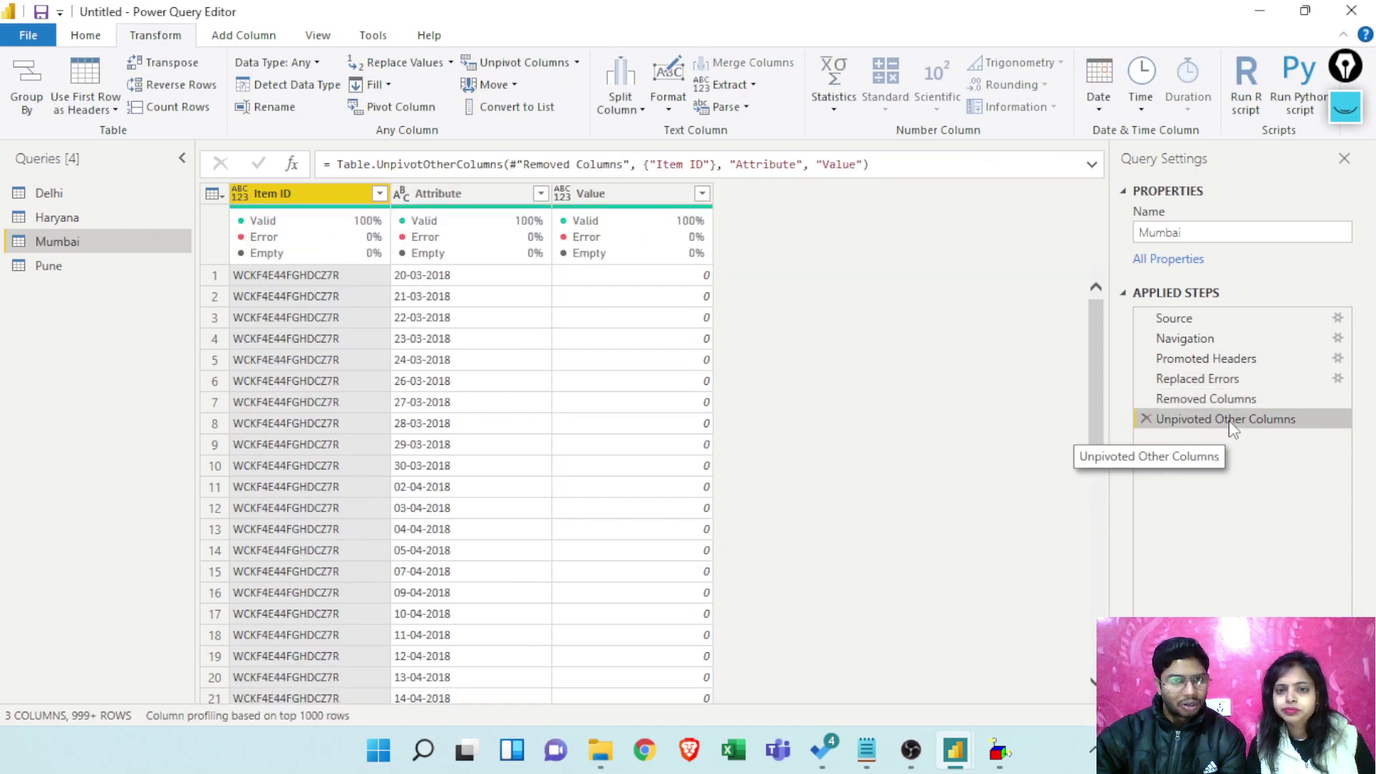
mouse_move(584, 221)
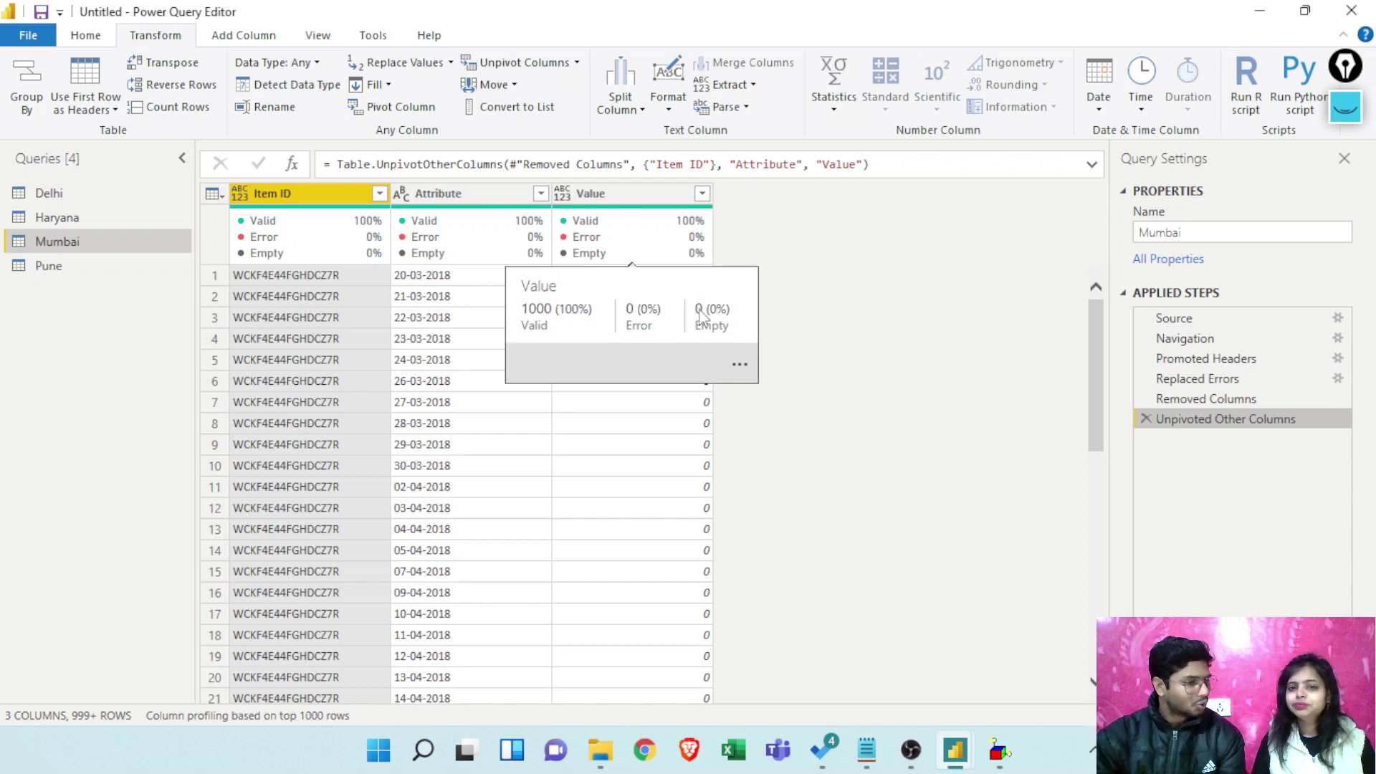
Check the Haryana and Pune queries for column errors, comparing Pune's Unpivoted Other Columns, Renamed Columns and Changed Type steps
click(62, 218)
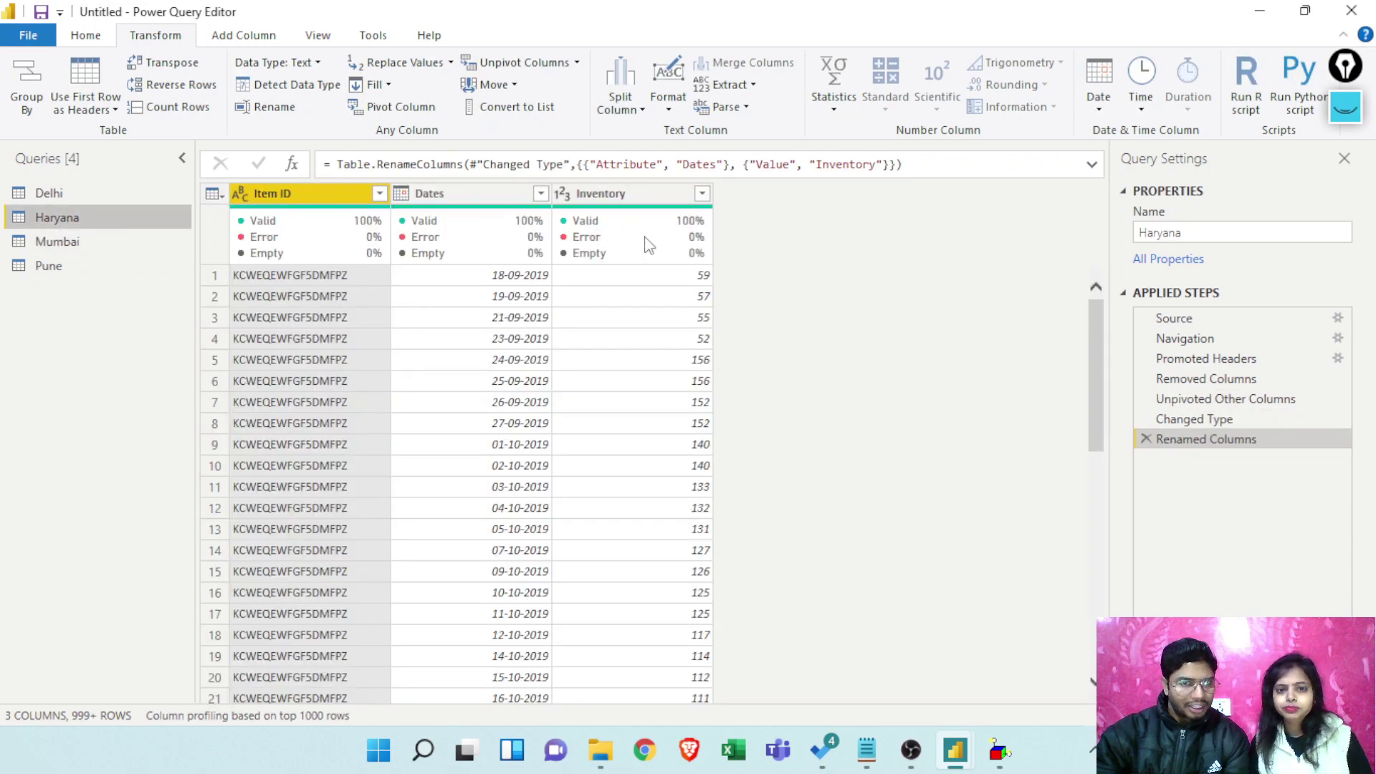
click(91, 241)
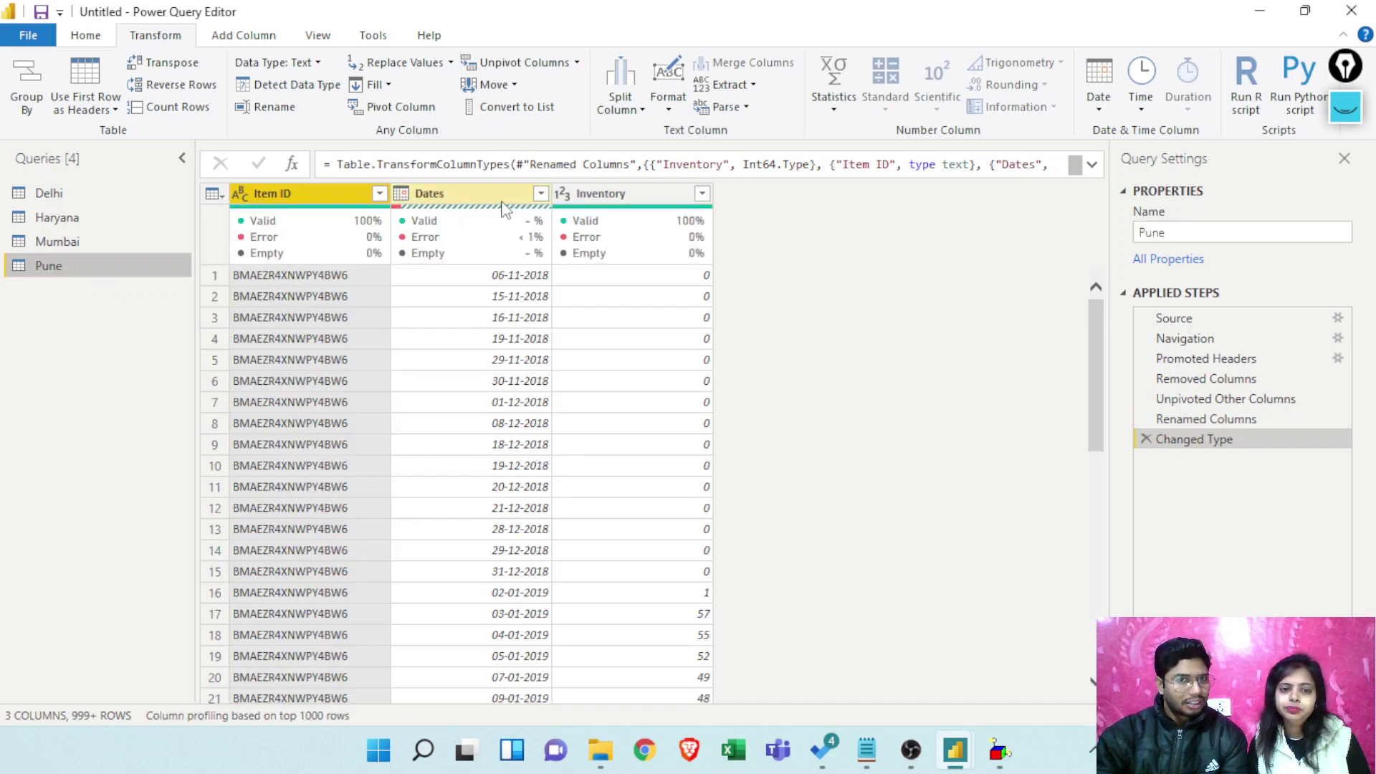
mouse_move(521, 256)
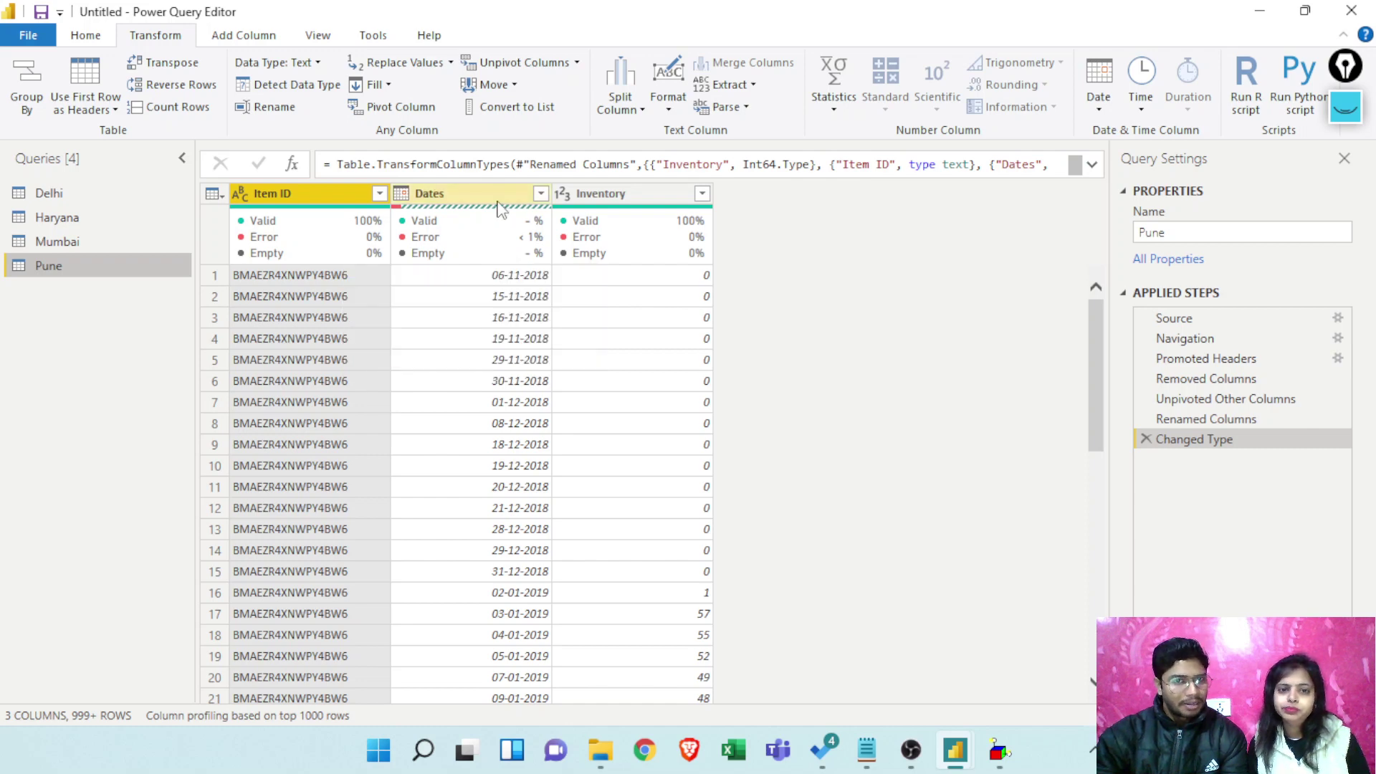
click(1209, 421)
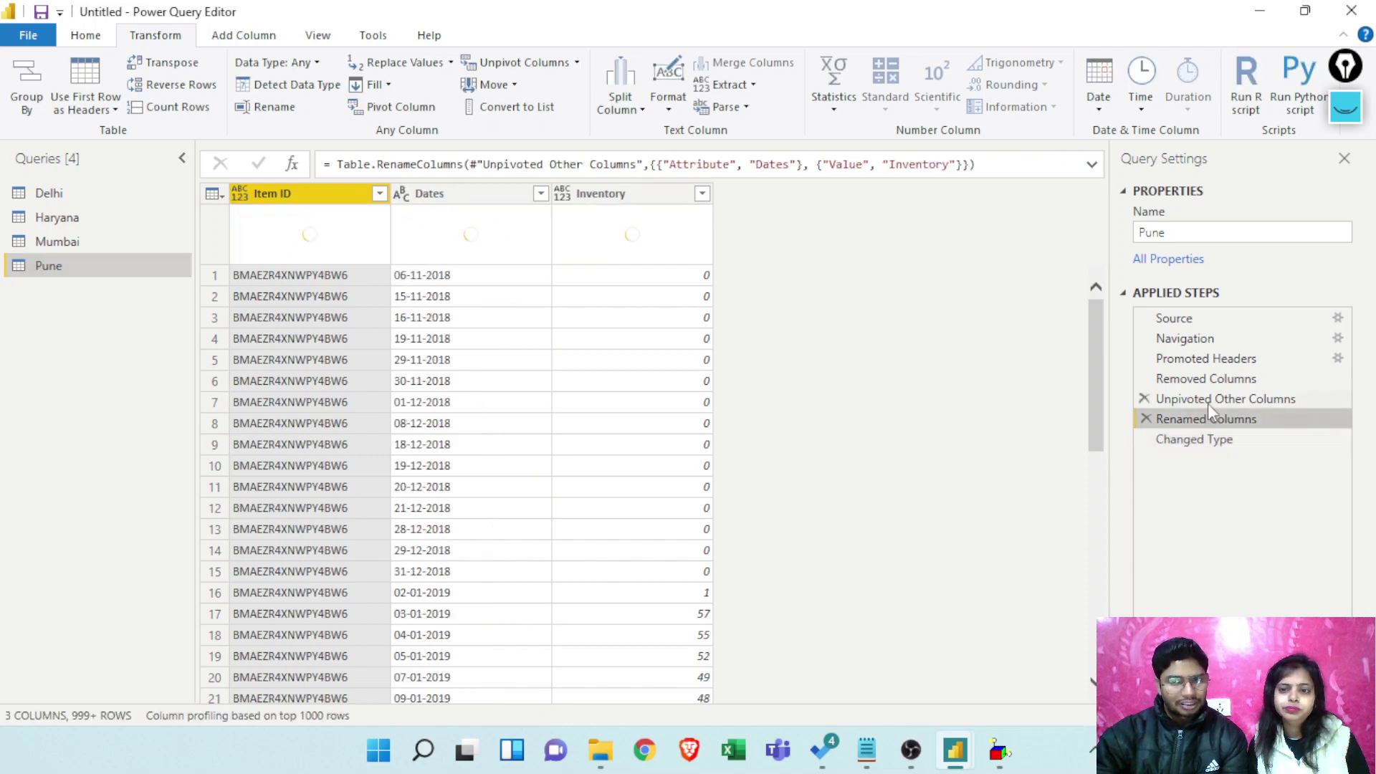
click(1209, 402)
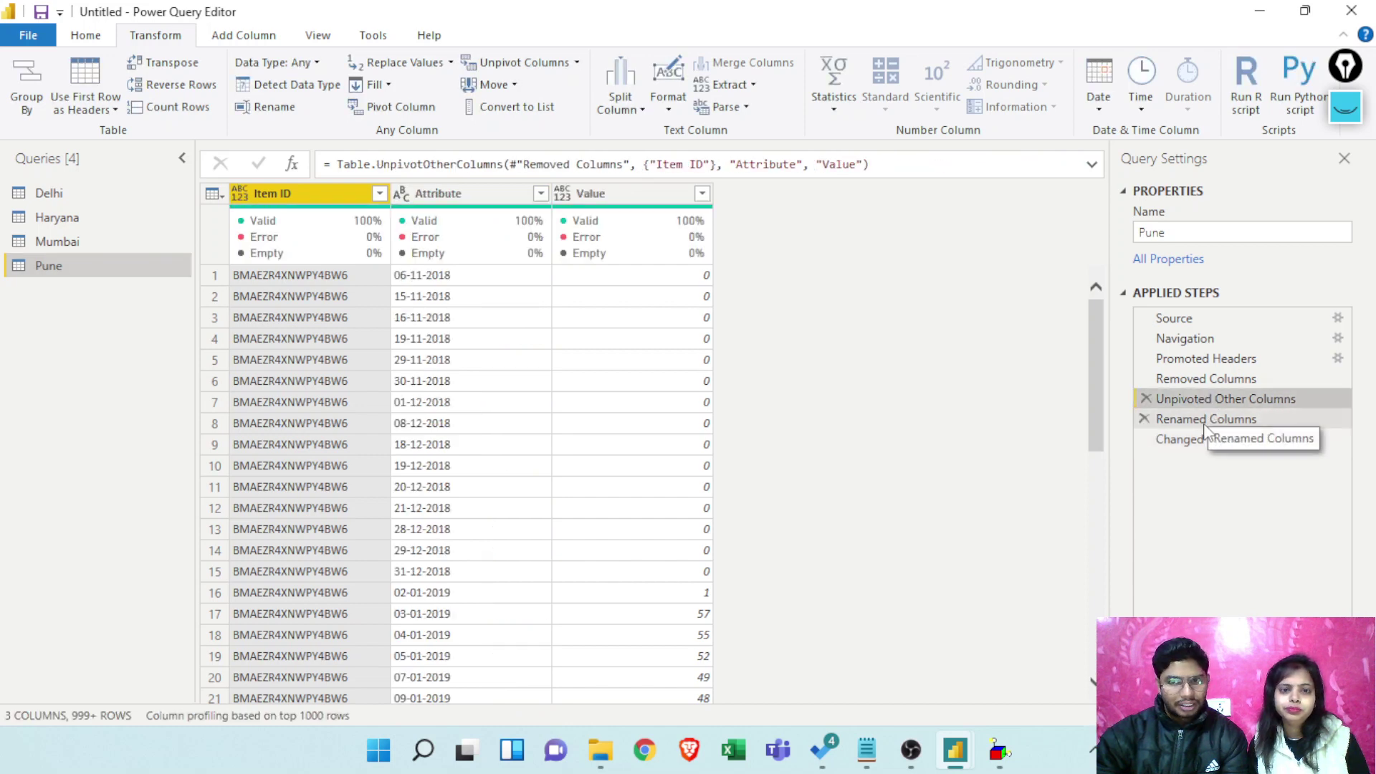
click(1206, 421)
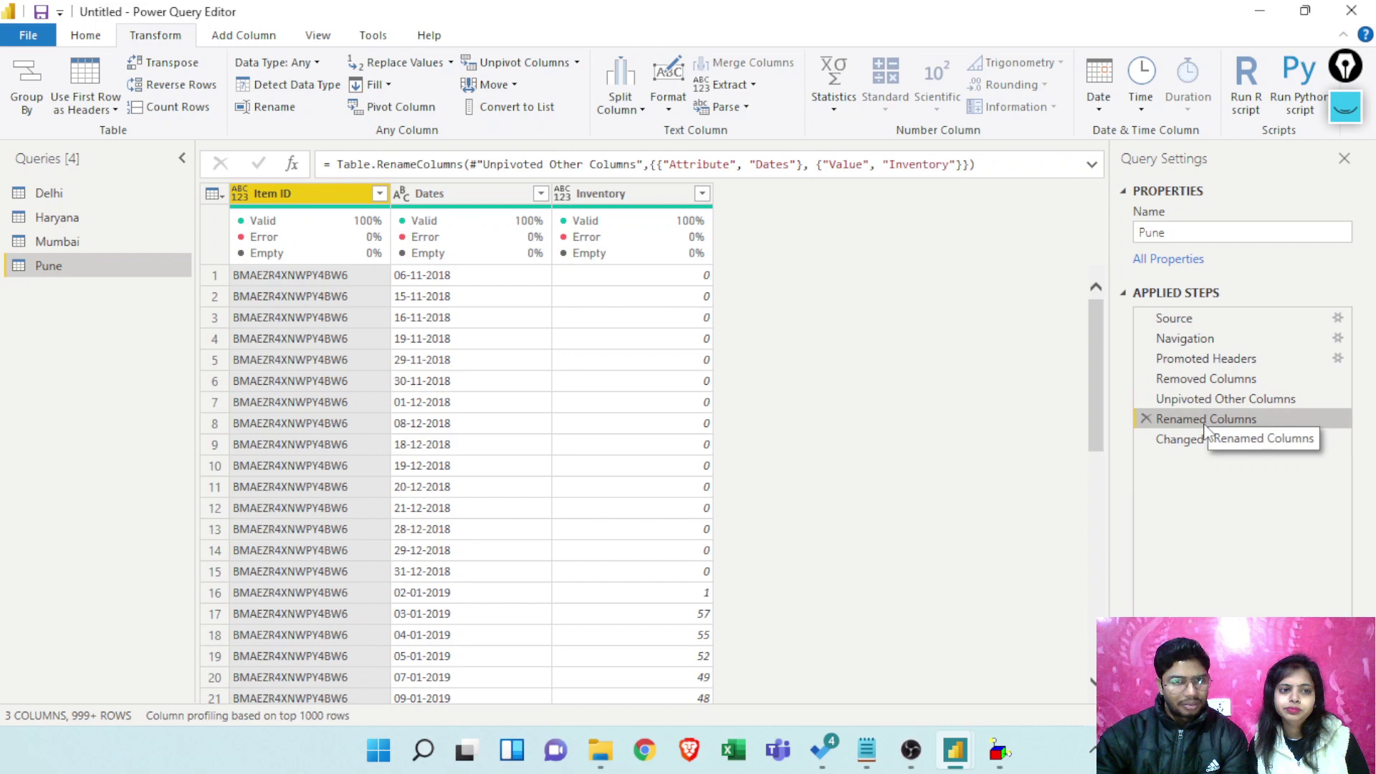
click(1203, 441)
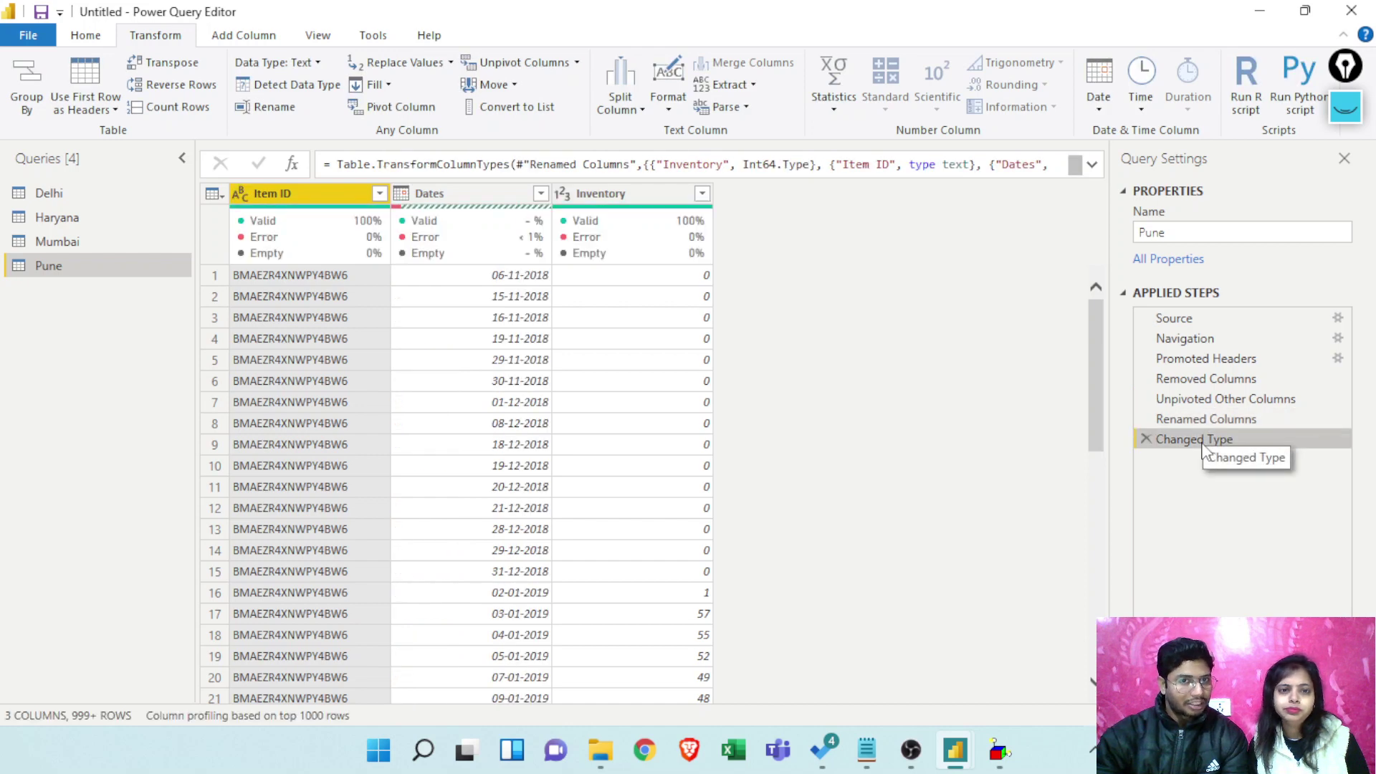
Examine the Dates filter values at Pune's Renamed Columns step for invalid dates and compare the column with the Changed Type step
click(1214, 419)
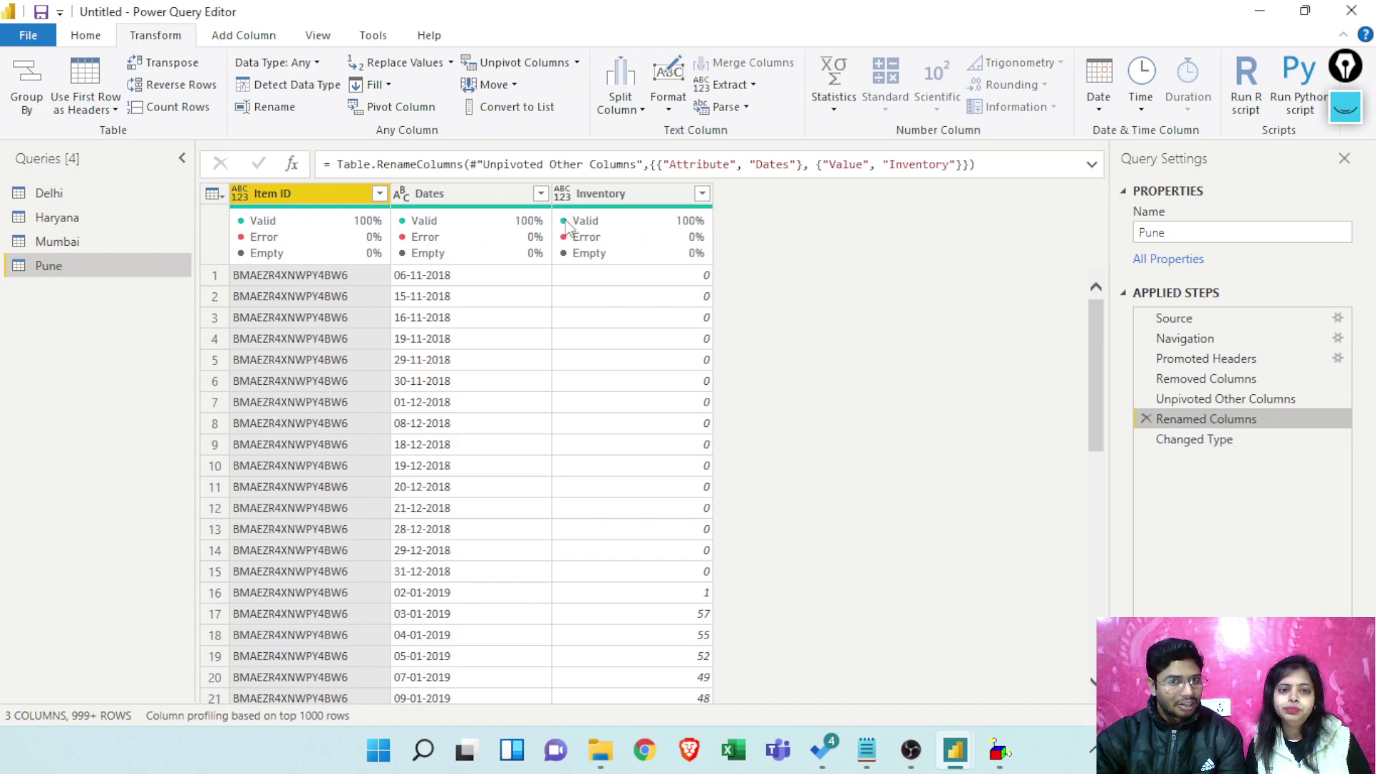
click(541, 193)
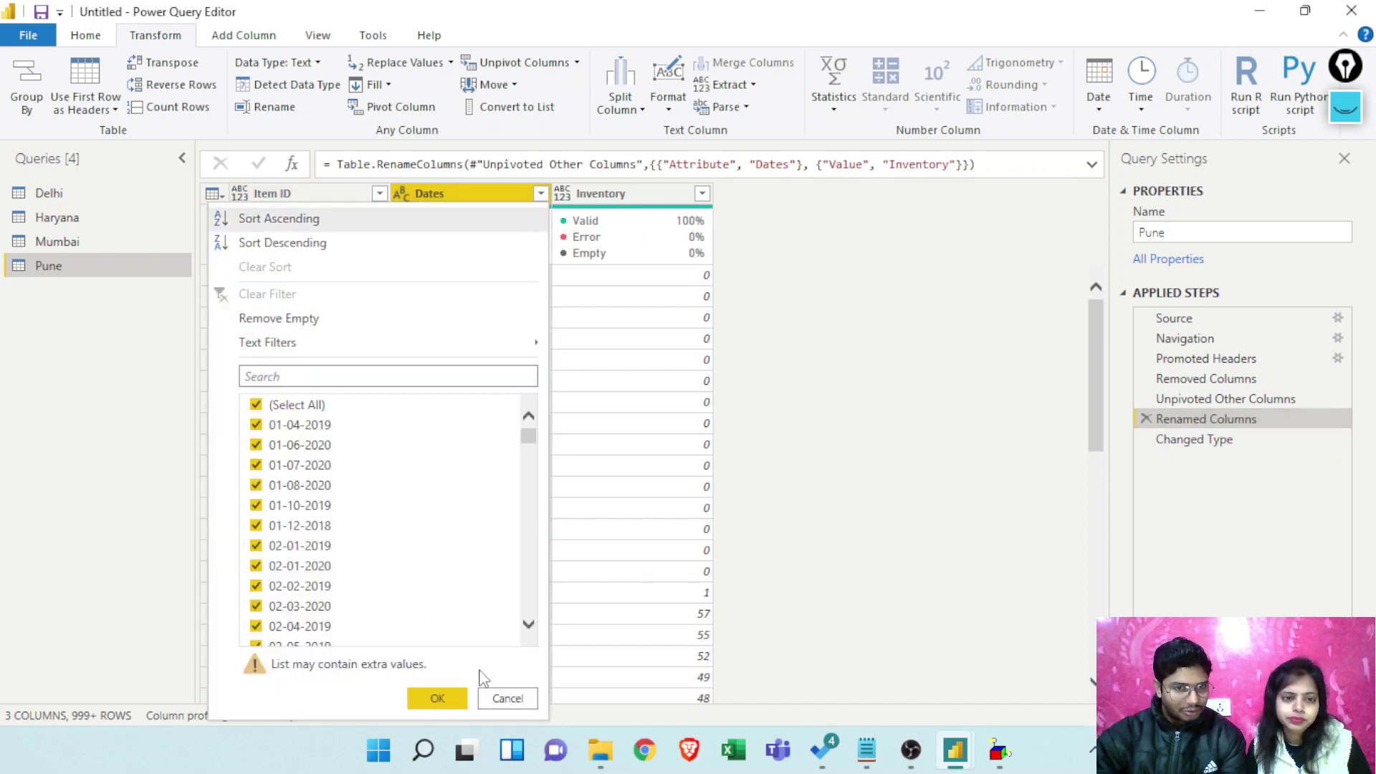
scroll(418, 560, down, 15)
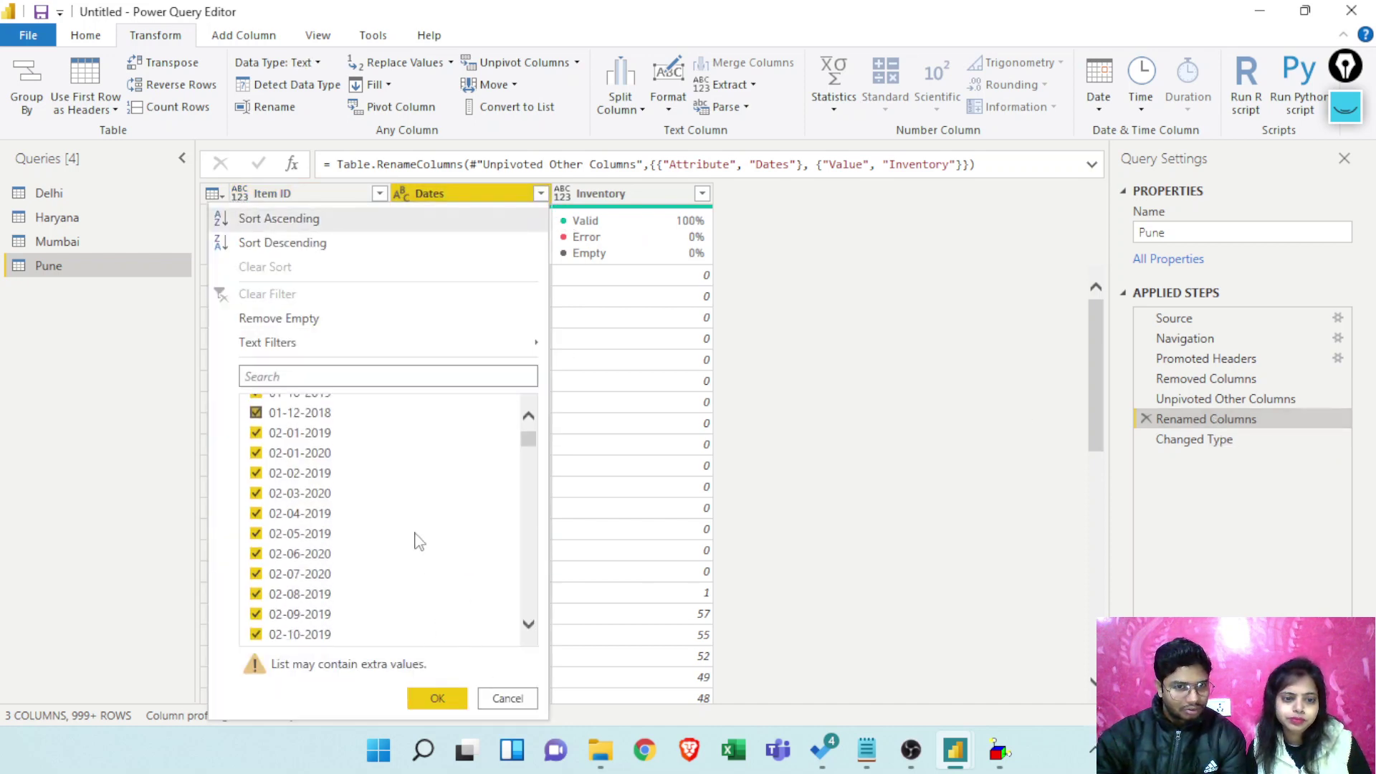
scroll(419, 532, down, 20)
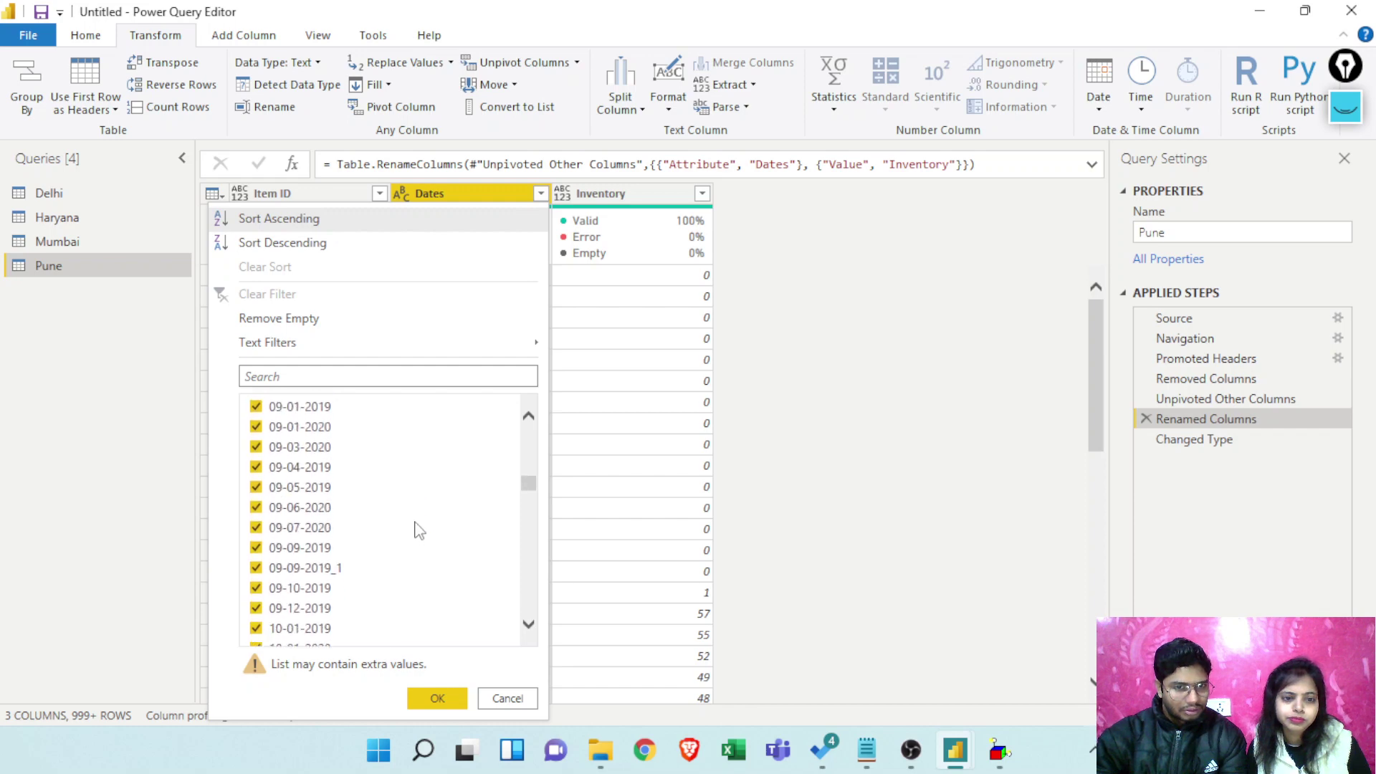
scroll(419, 527, down, 20)
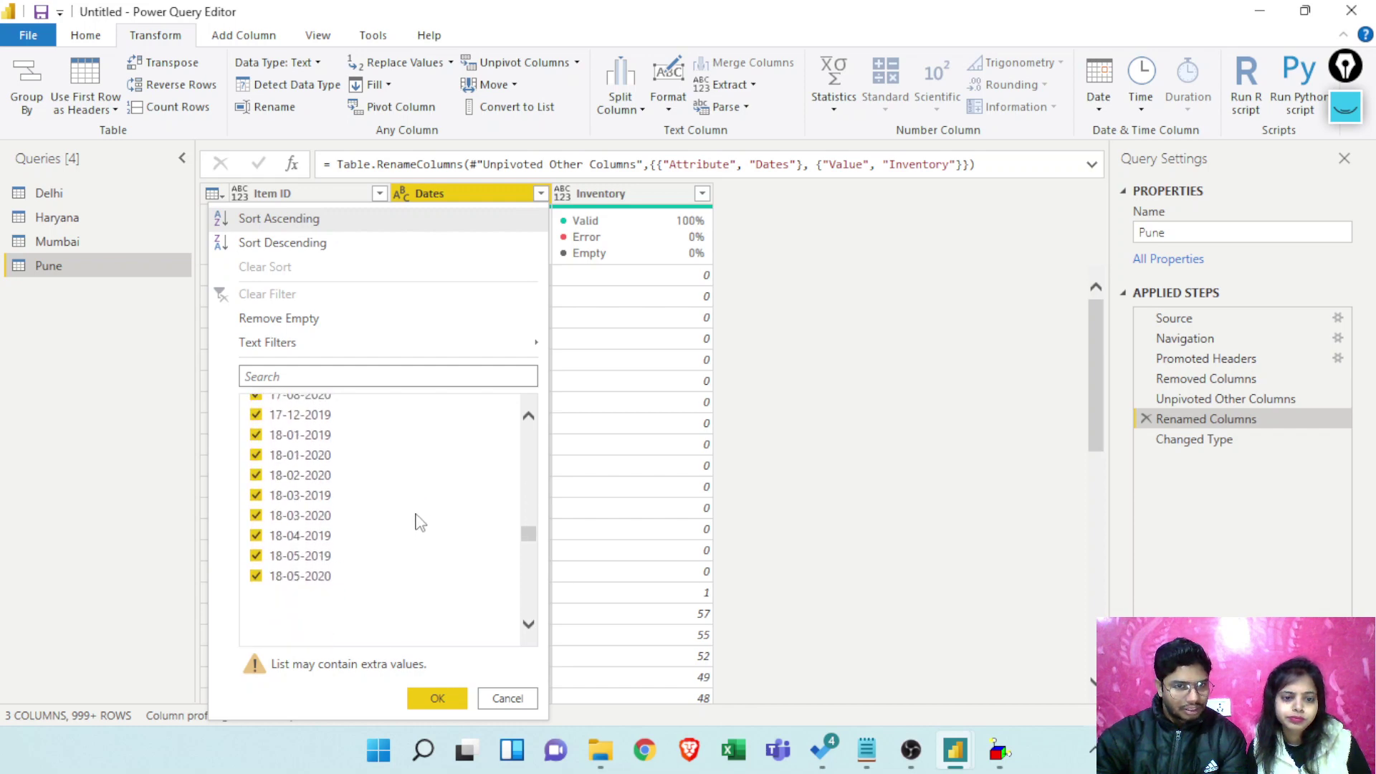
scroll(419, 523, up, 2)
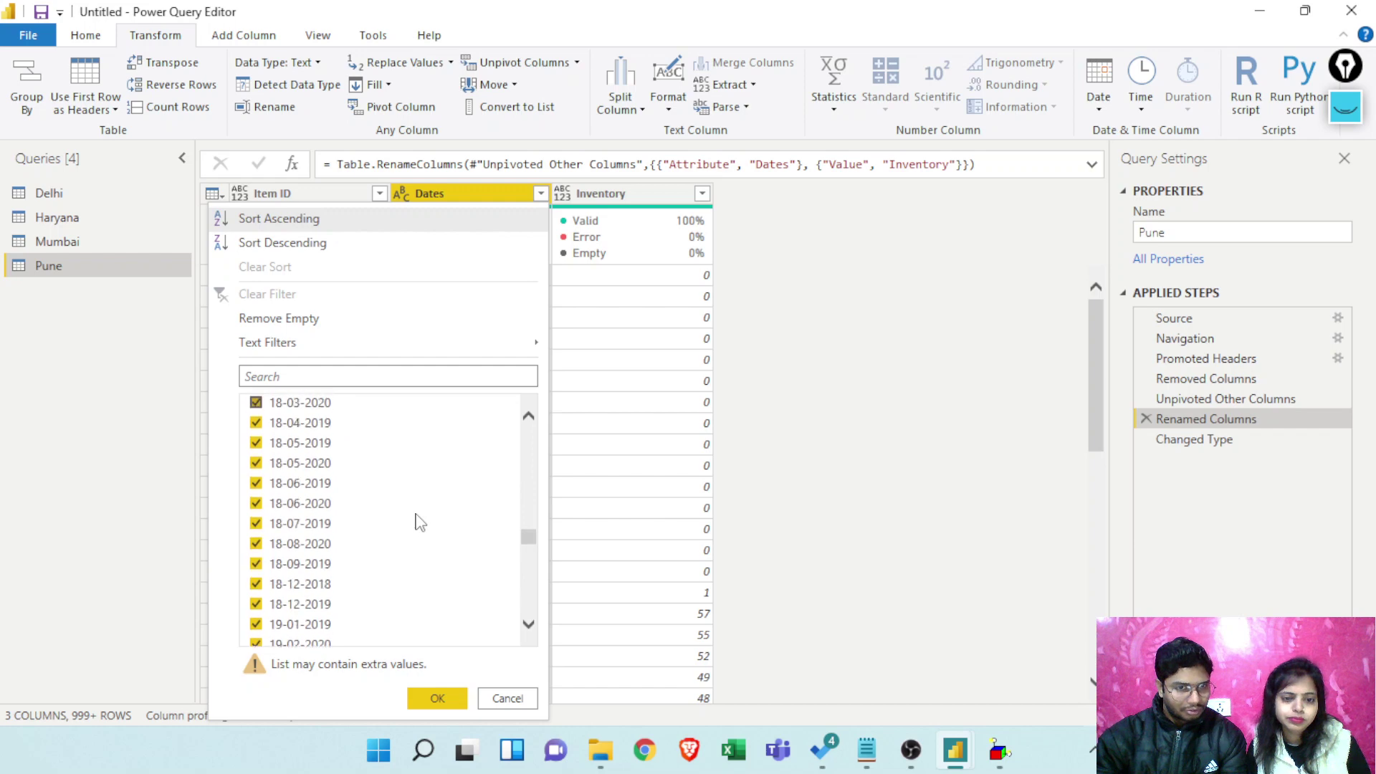
scroll(419, 522, up, 3)
scroll(419, 523, down, 5)
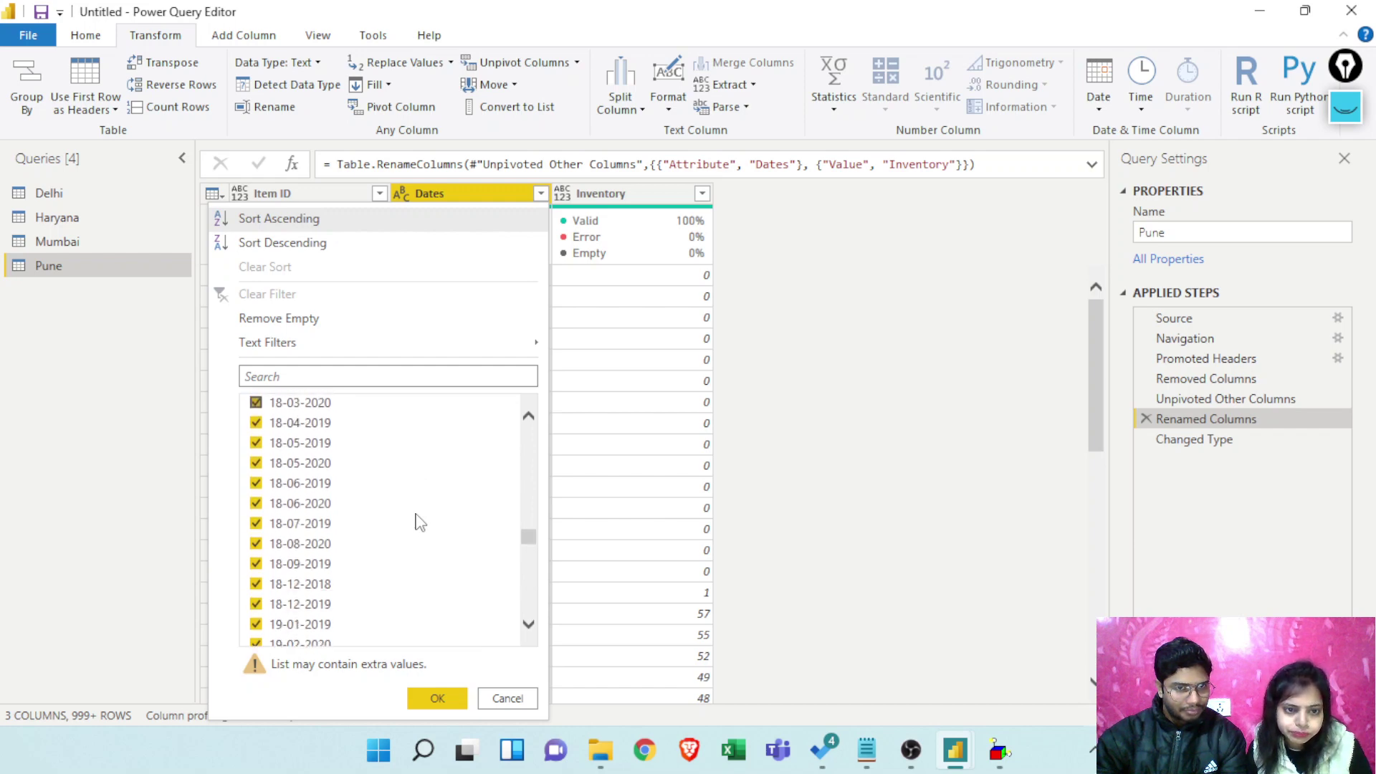
scroll(419, 522, down, 15)
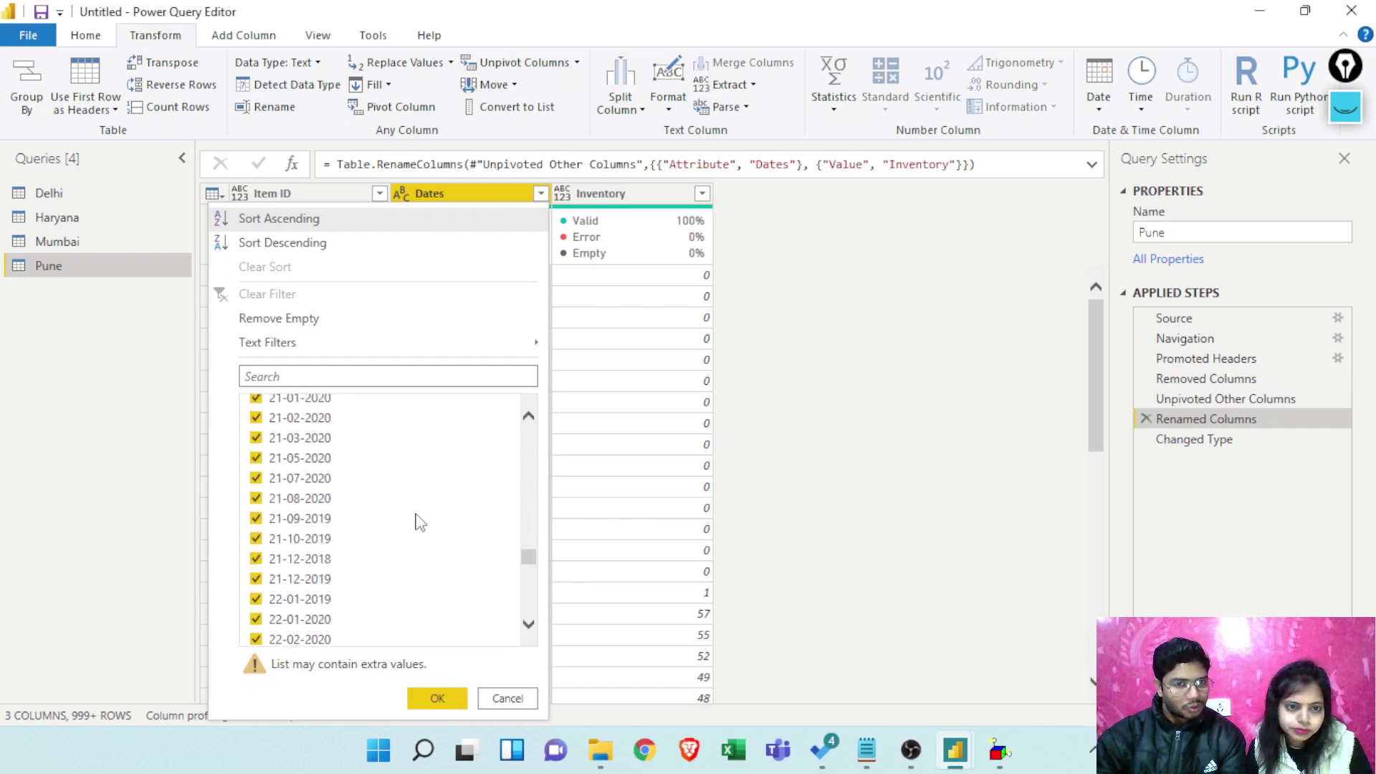
scroll(419, 523, down, 20)
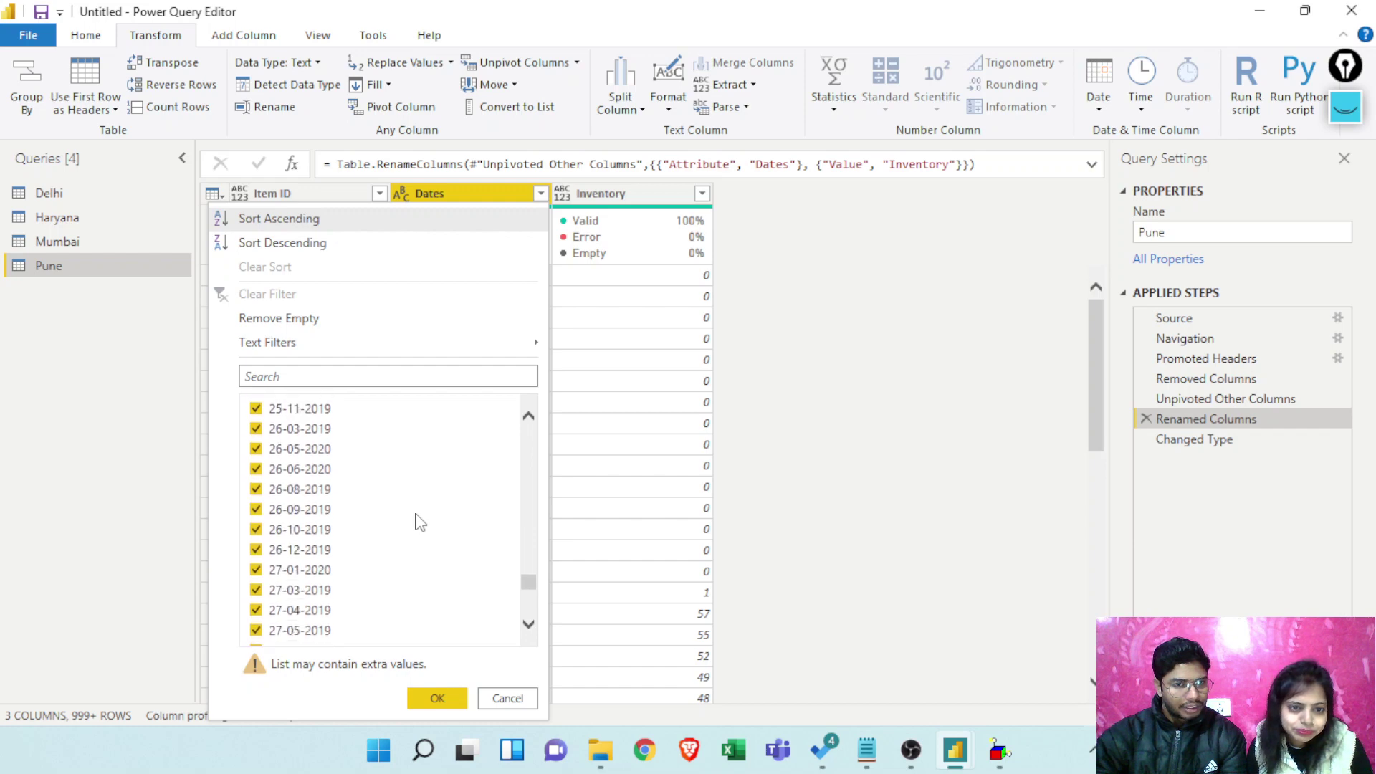
scroll(419, 523, down, 10)
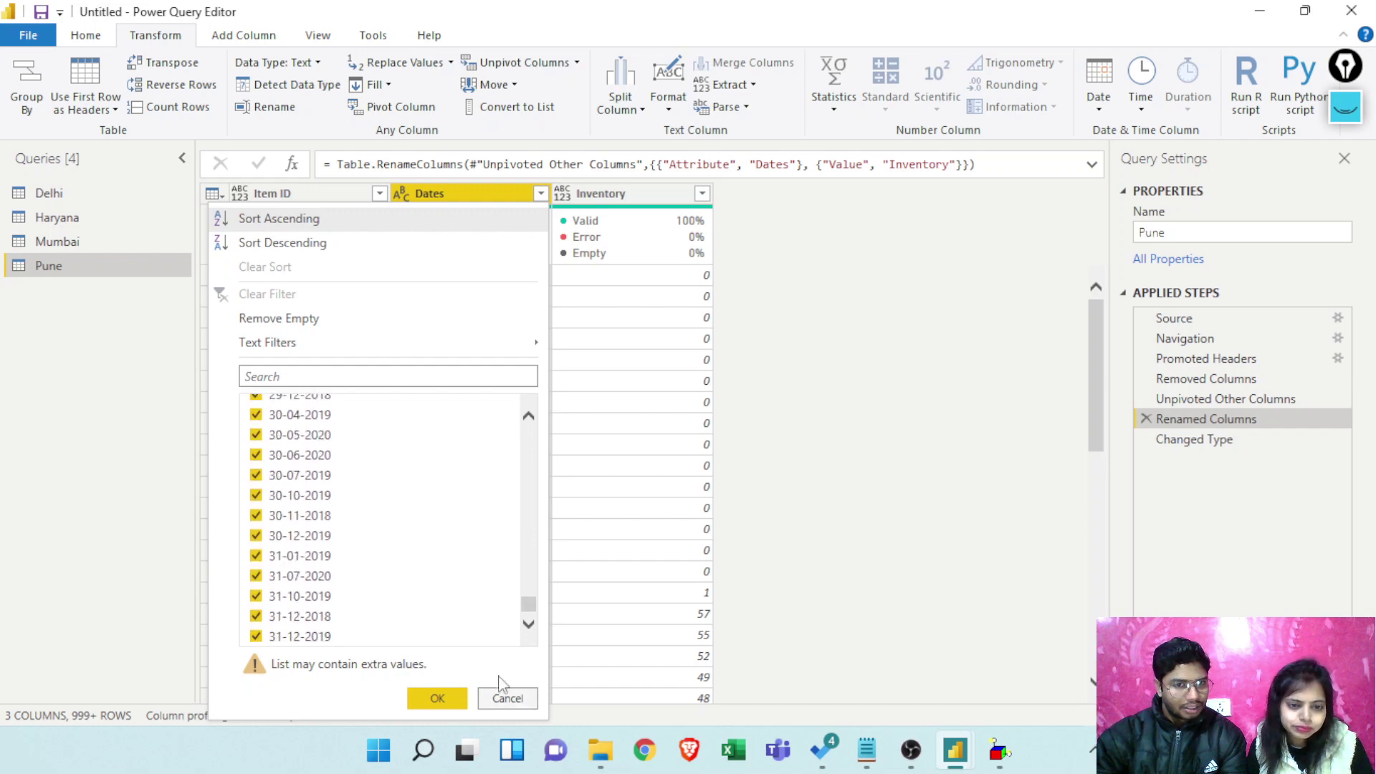
drag(529, 618, 536, 433)
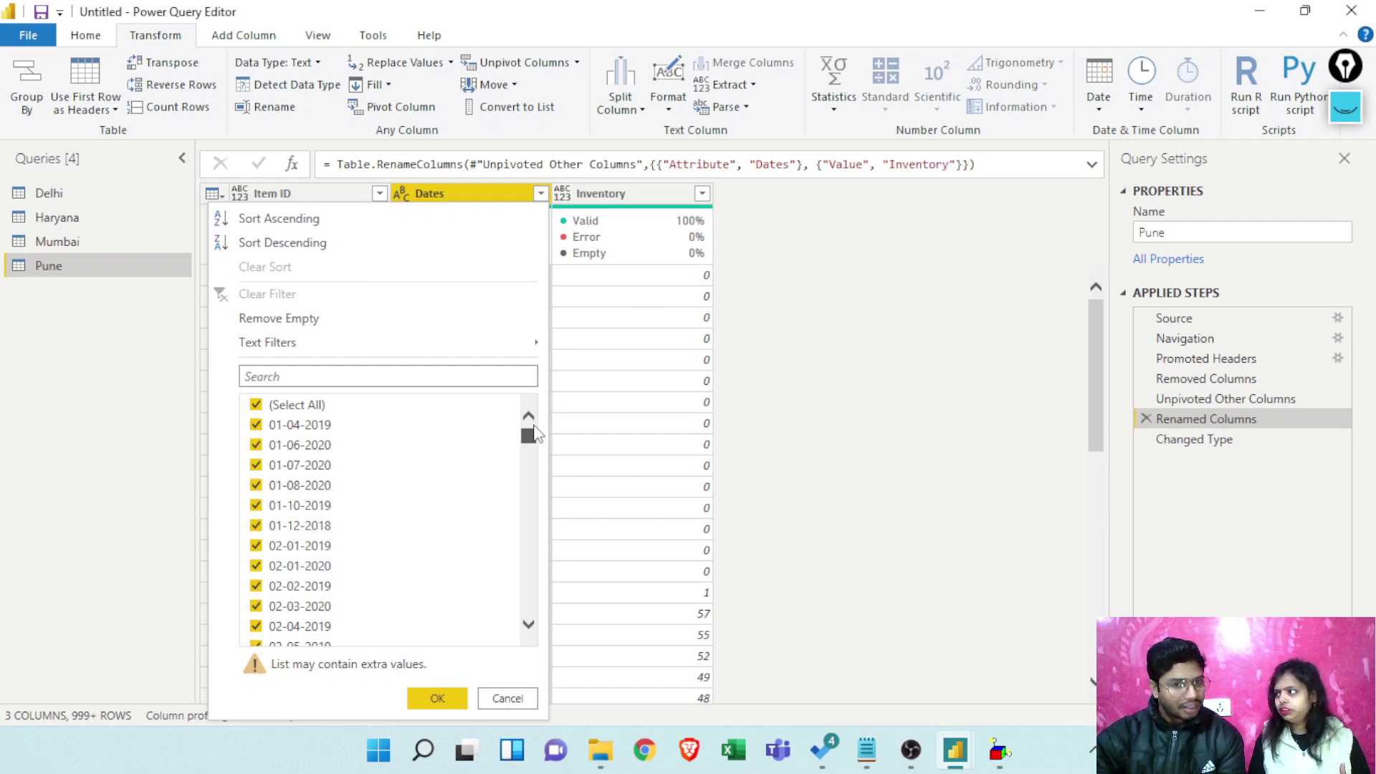
drag(536, 433, 536, 626)
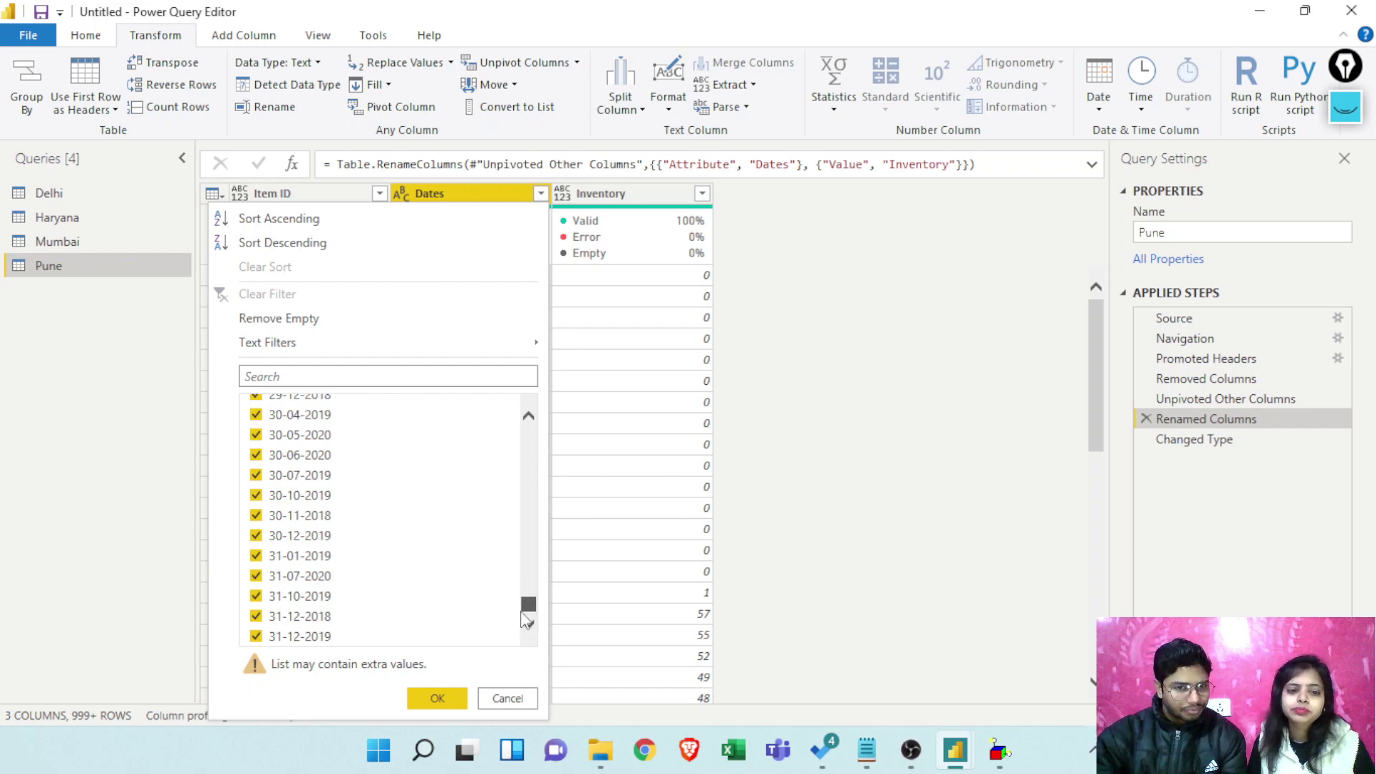
drag(522, 621, 528, 423)
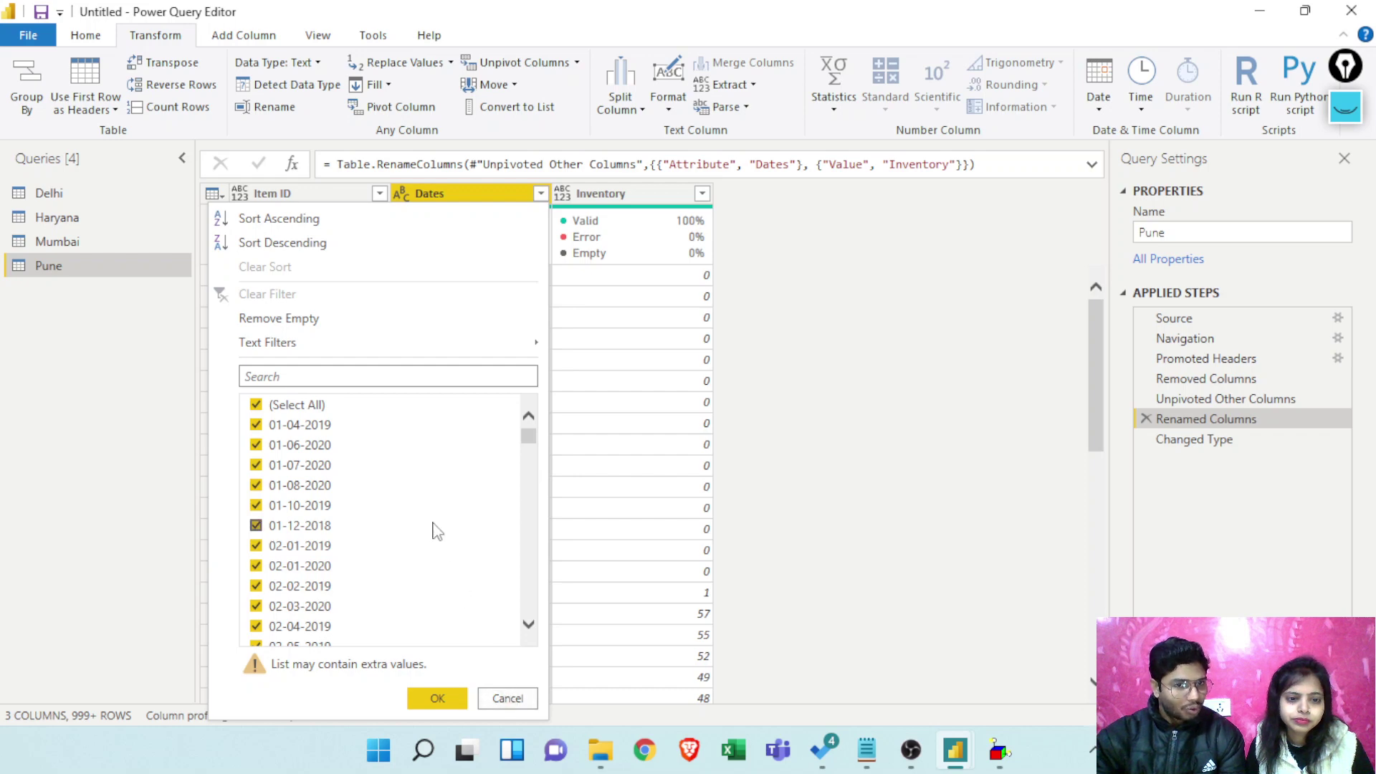
click(505, 700)
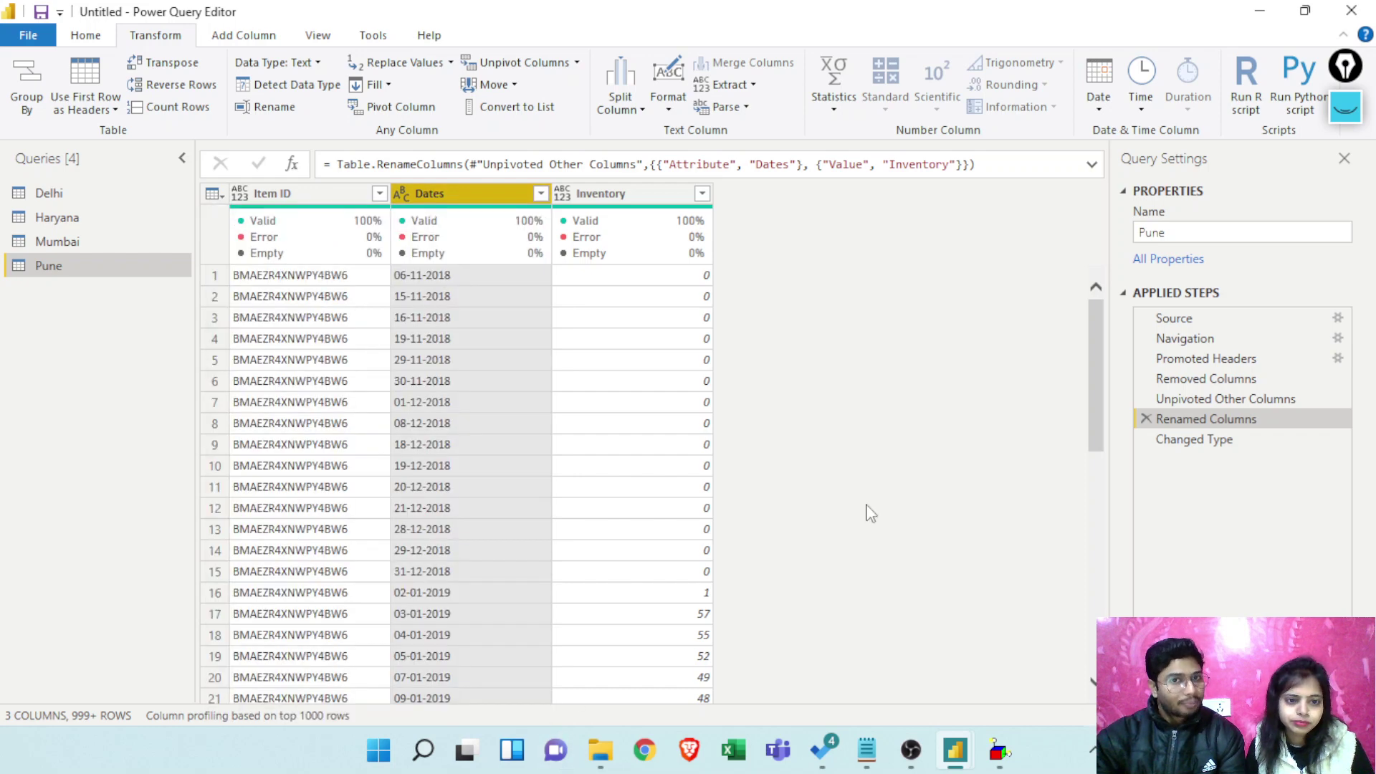
click(1217, 439)
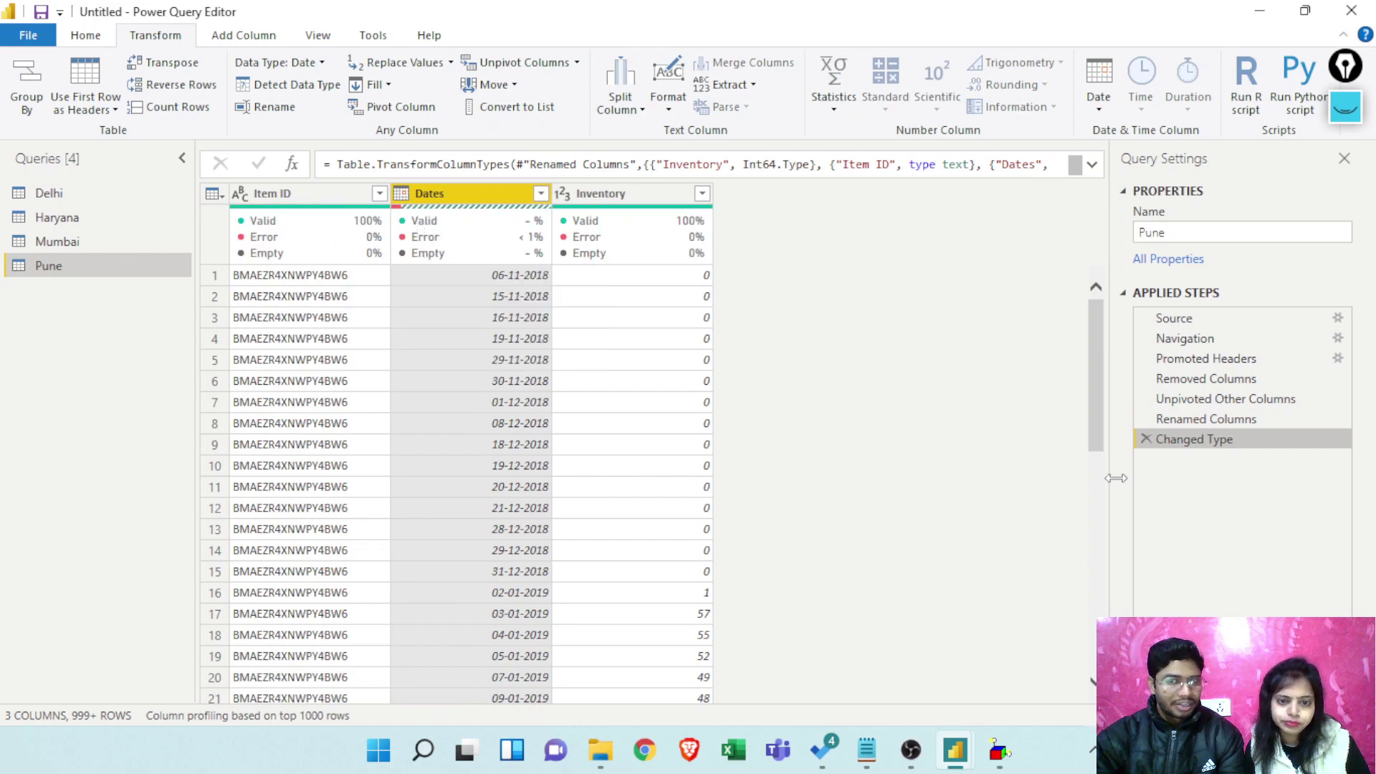
click(1181, 421)
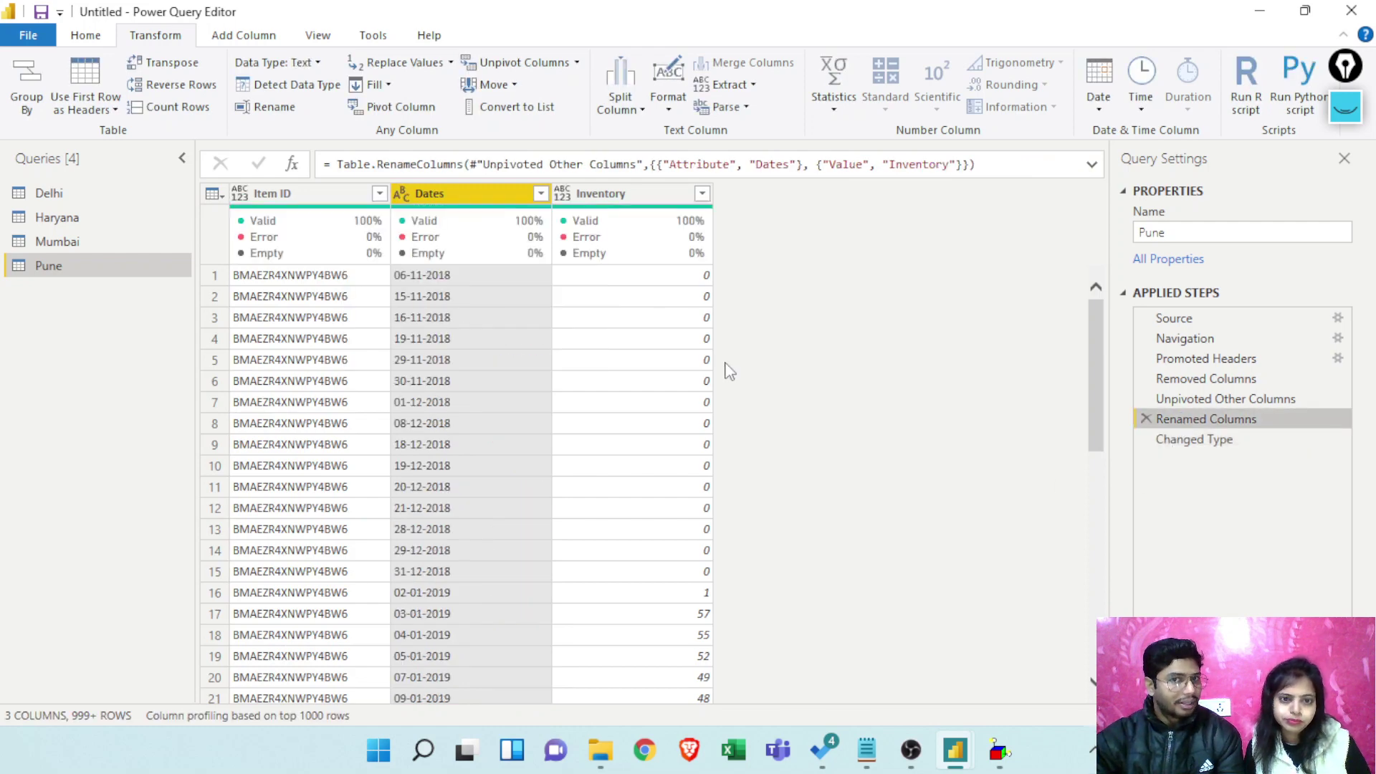
Return to the Changed Type step and inspect the error-handling options for the Dates column
click(1187, 446)
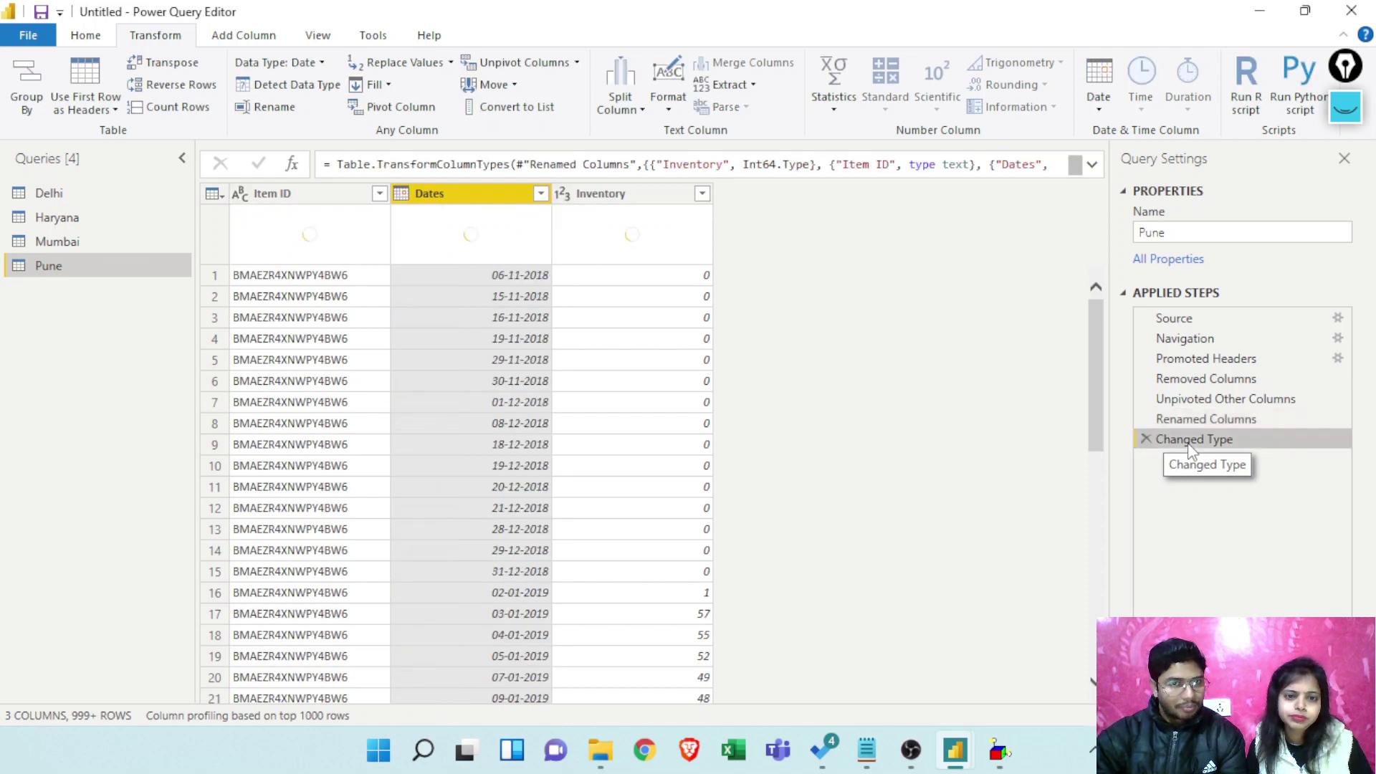
mouse_move(502, 234)
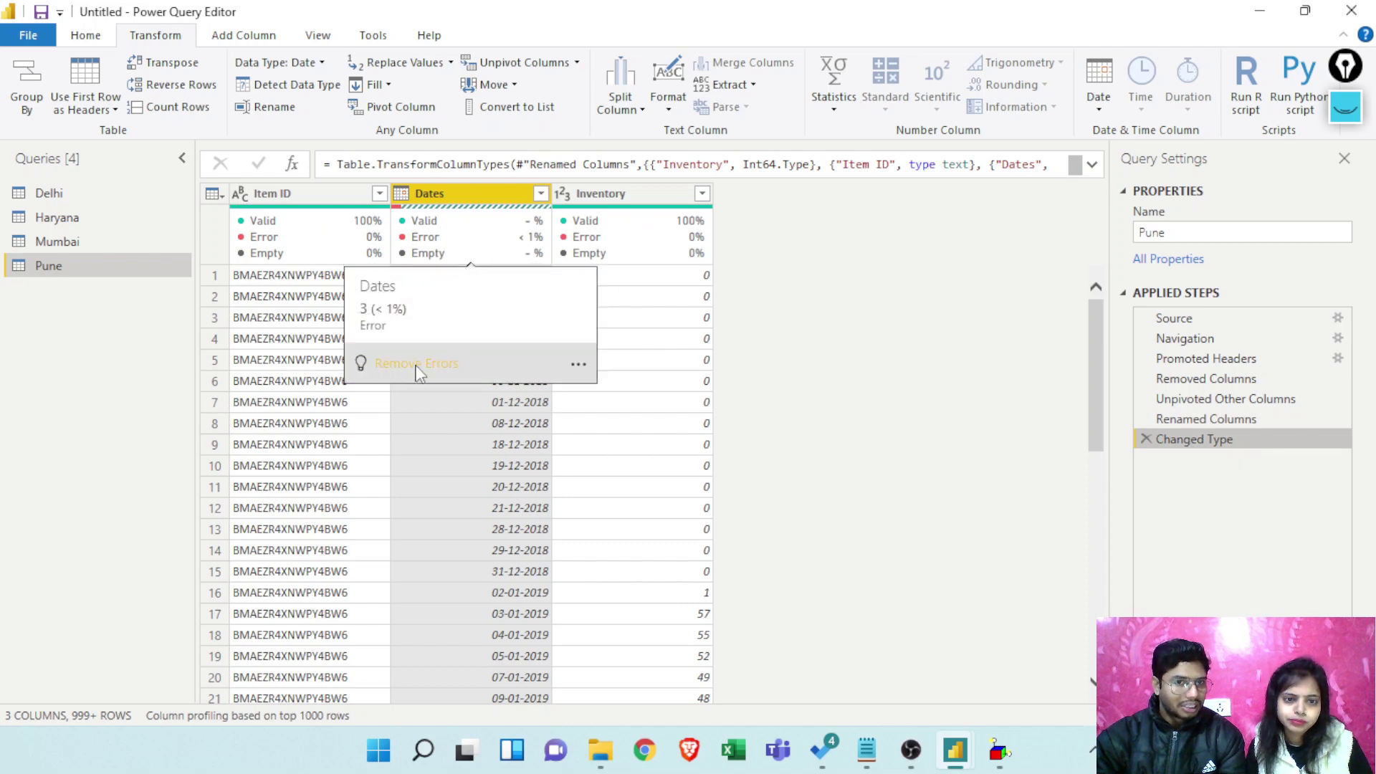
click(579, 364)
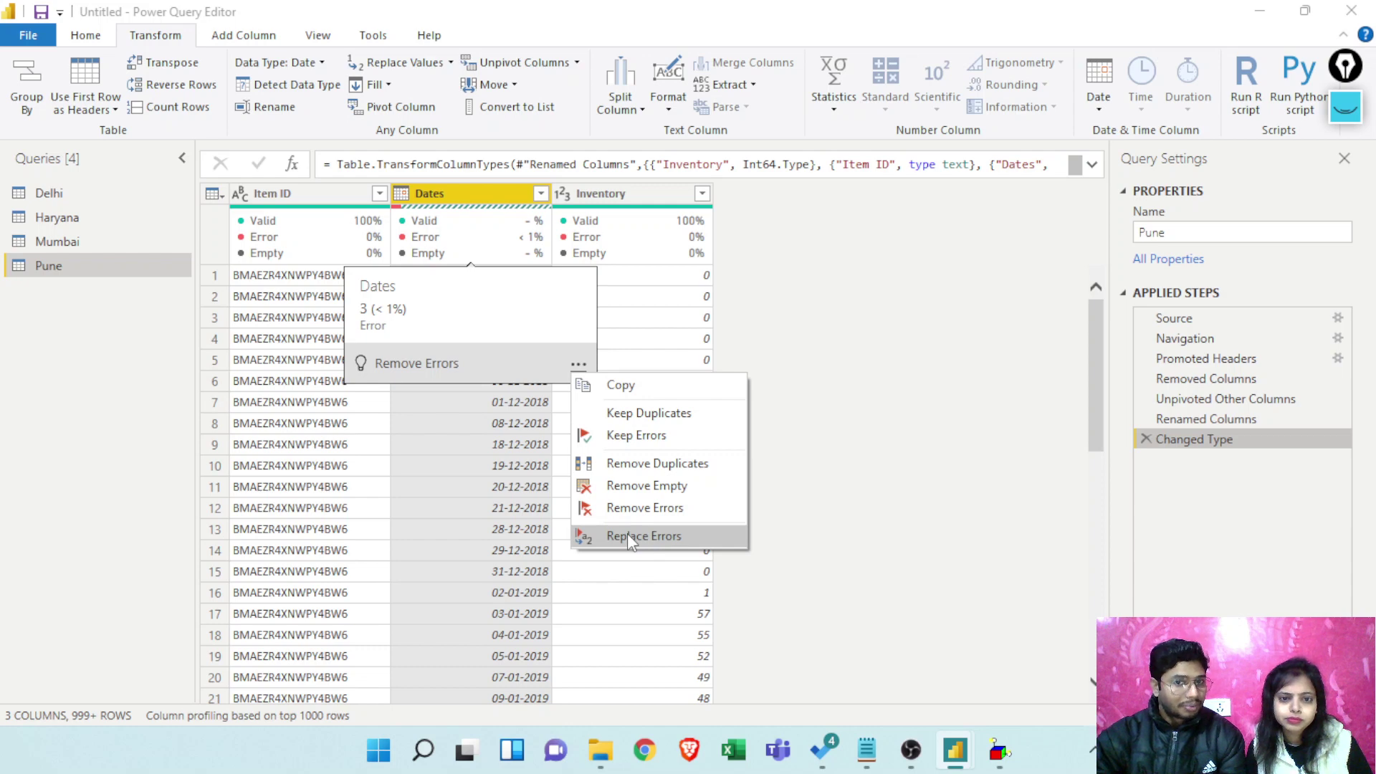
click(824, 340)
Review the Pune data at the Renamed Columns, Unpivoted Other Columns and Removed Columns steps
click(1221, 423)
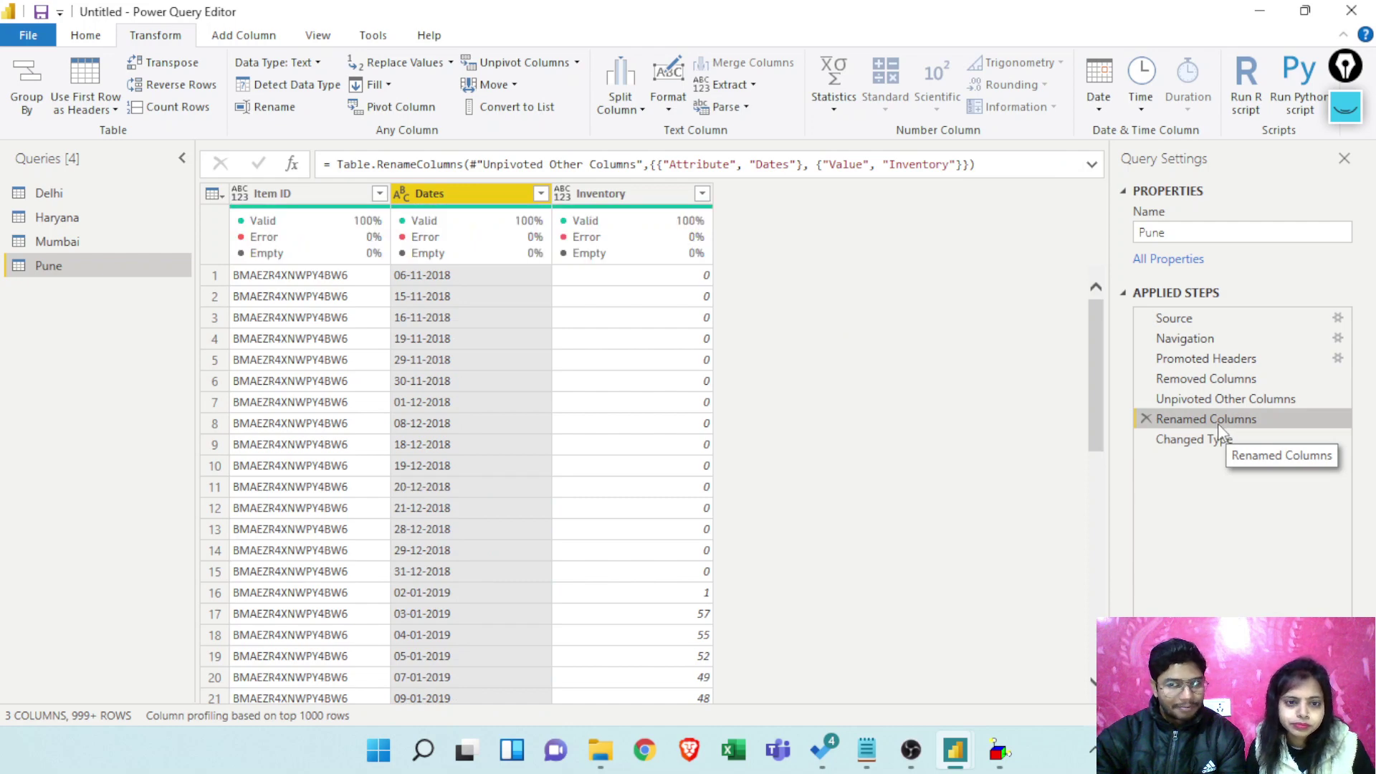
click(1234, 398)
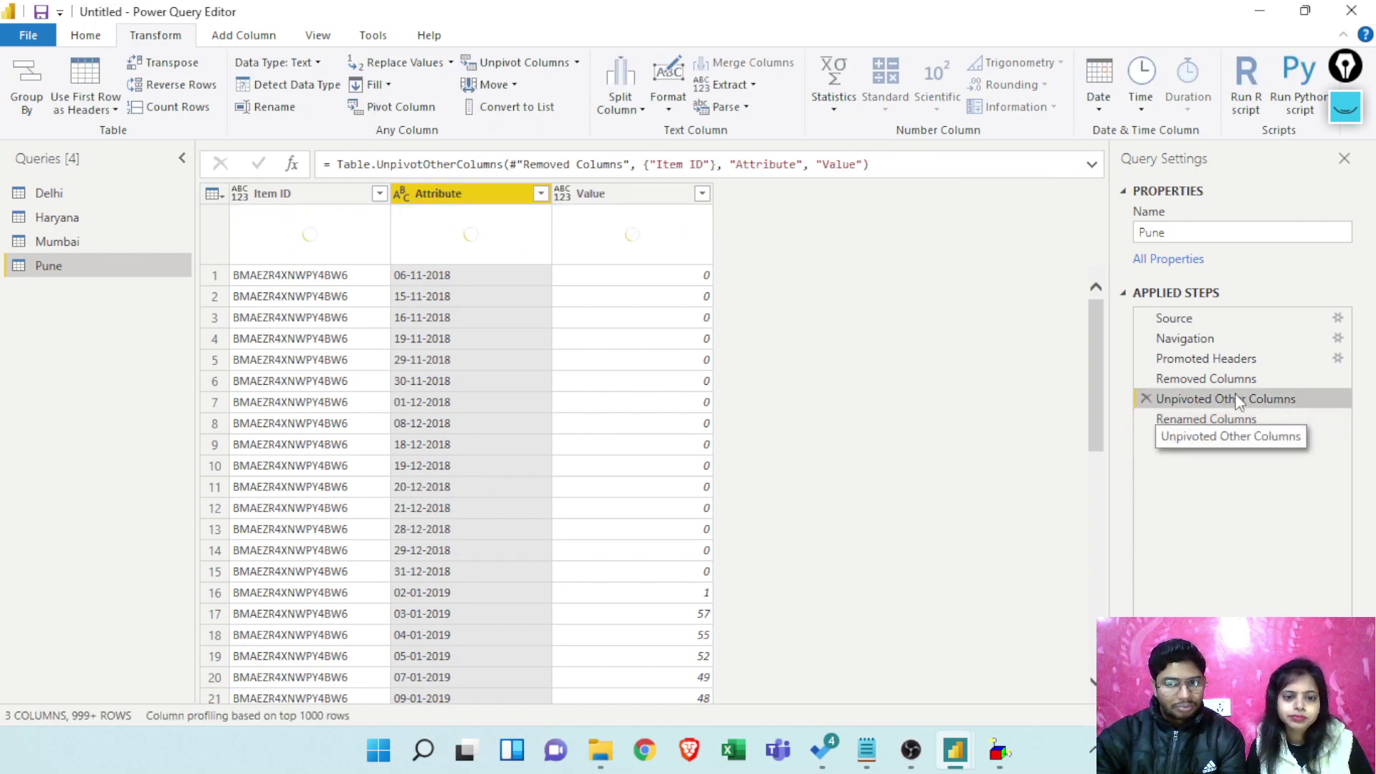
click(1242, 380)
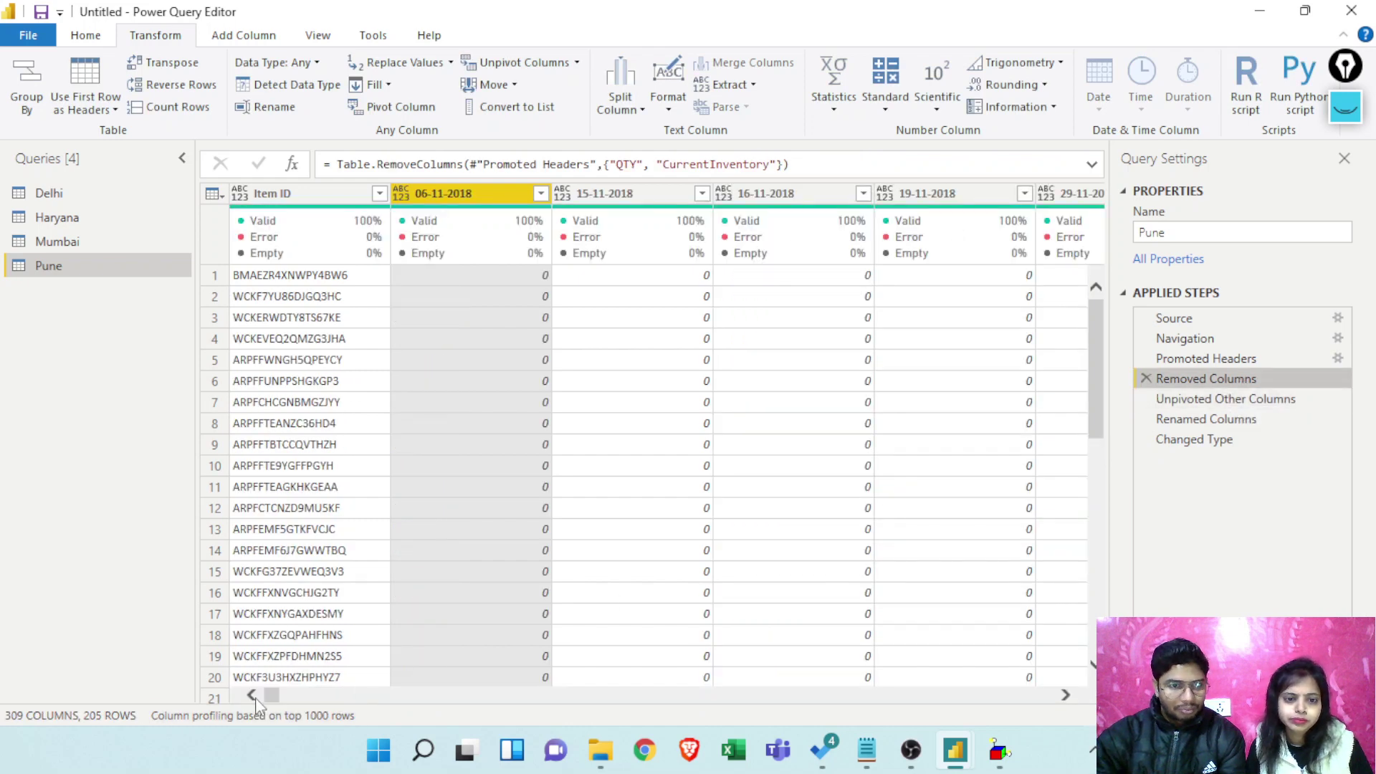
drag(265, 697, 129, 658)
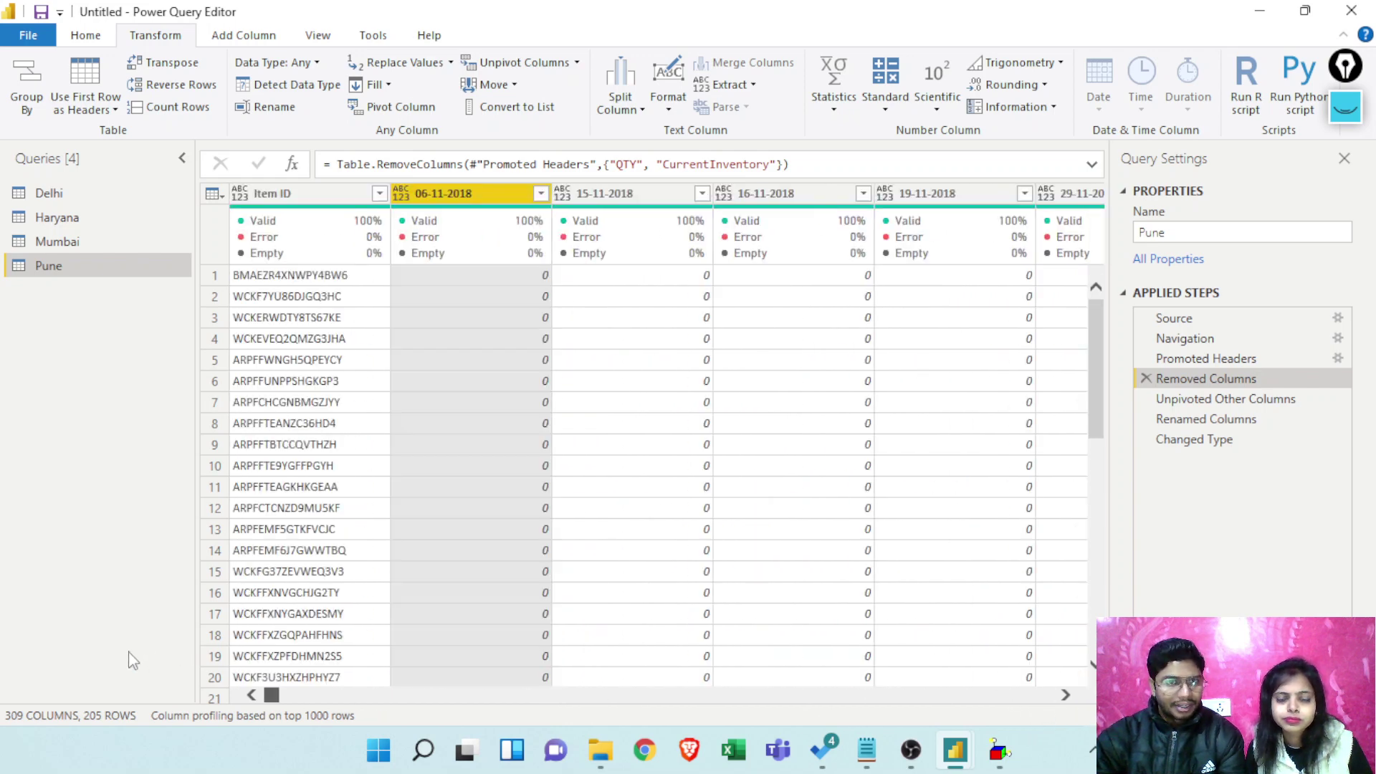
Delete the Changed Type step and start a locale-based type change of the Dates column with data type Date
click(1158, 443)
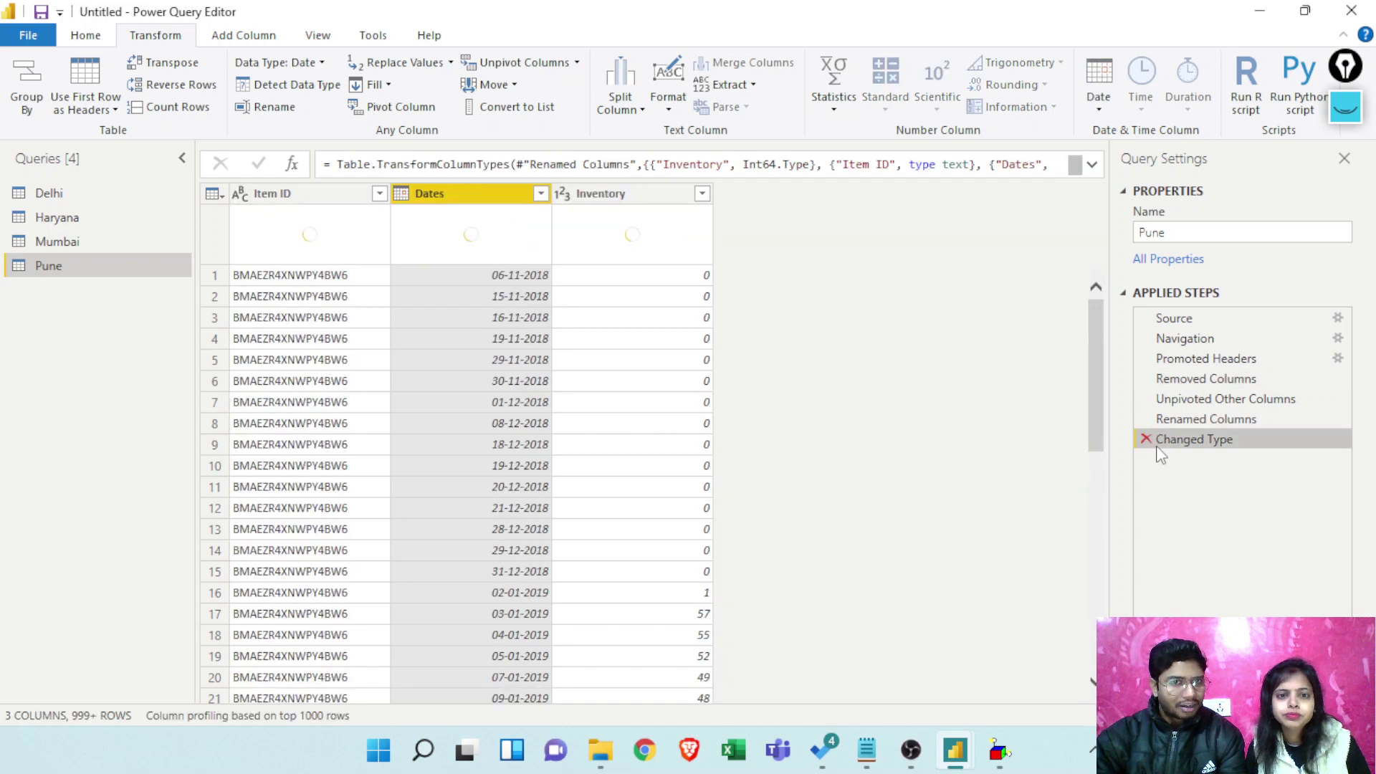
click(1145, 439)
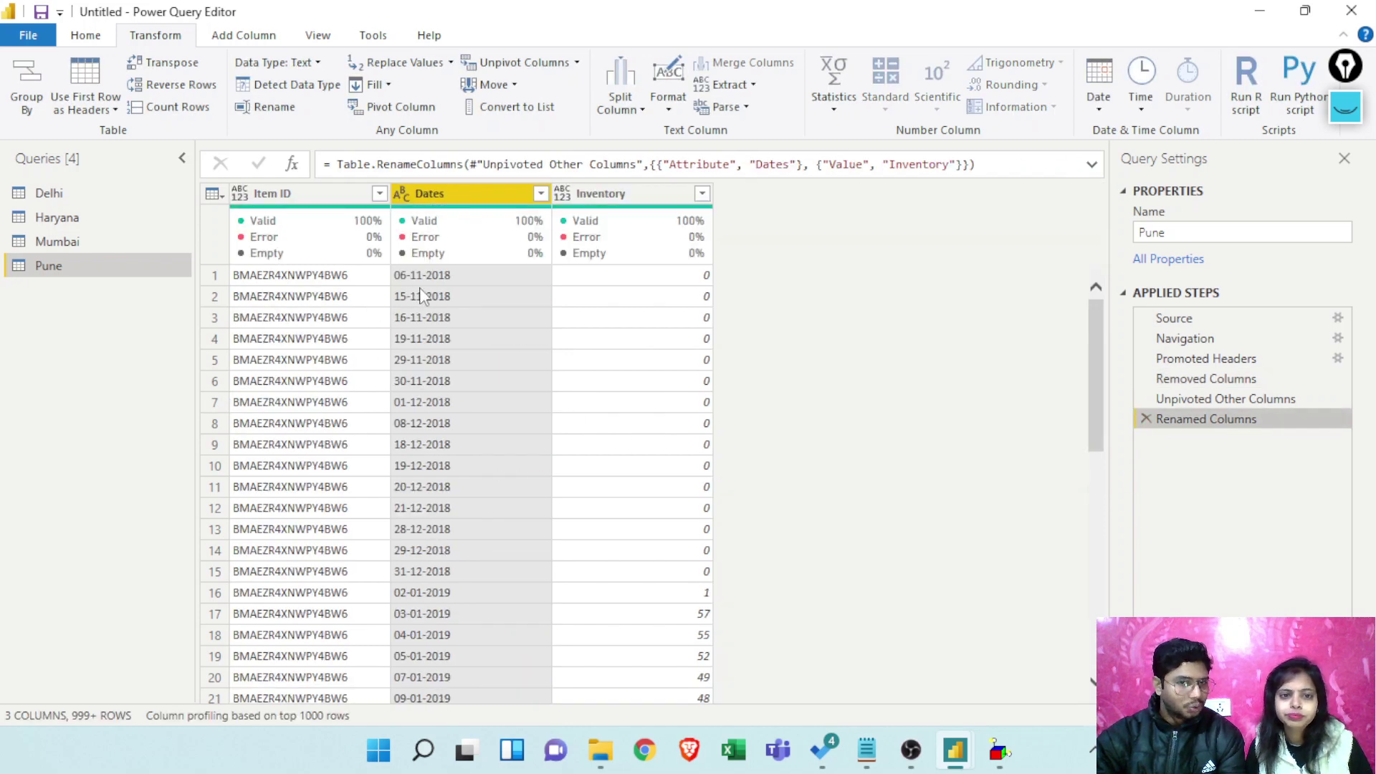
click(402, 193)
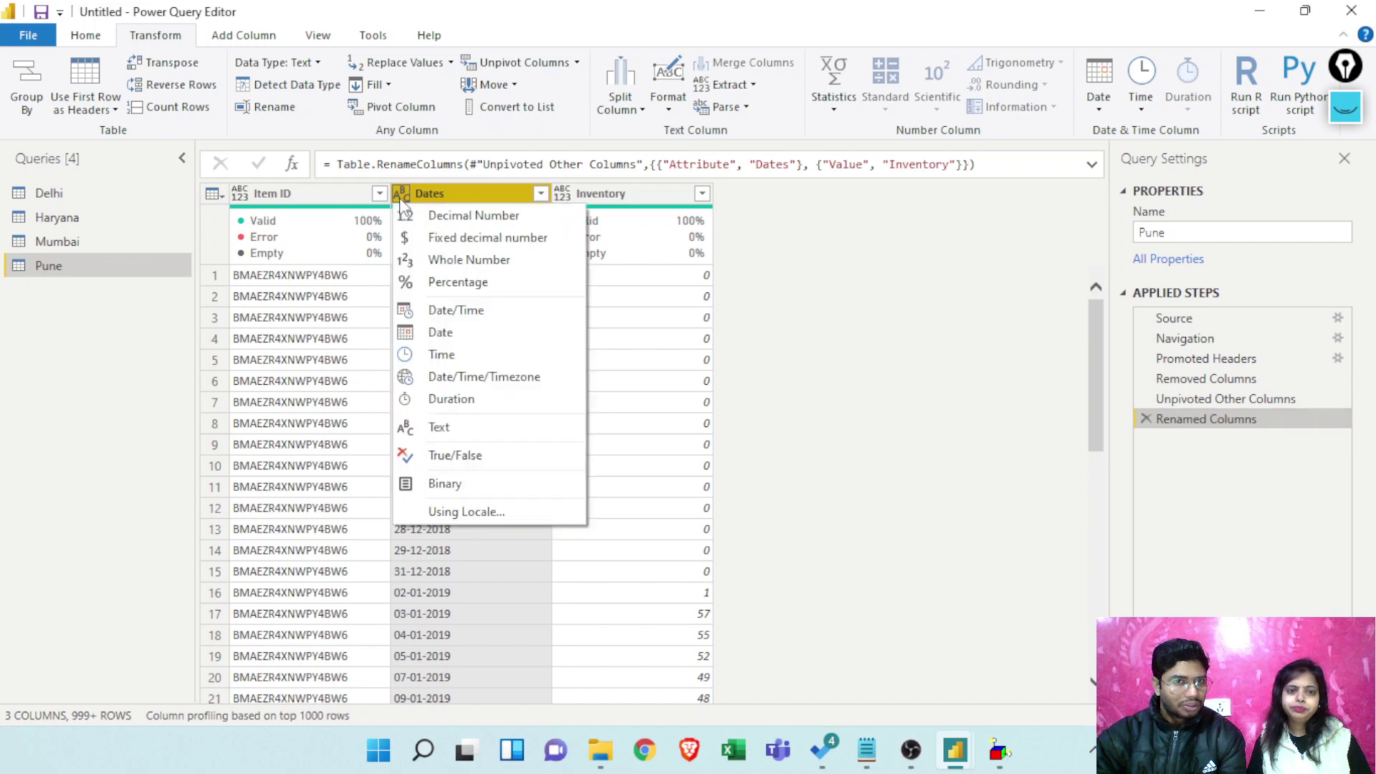
click(463, 510)
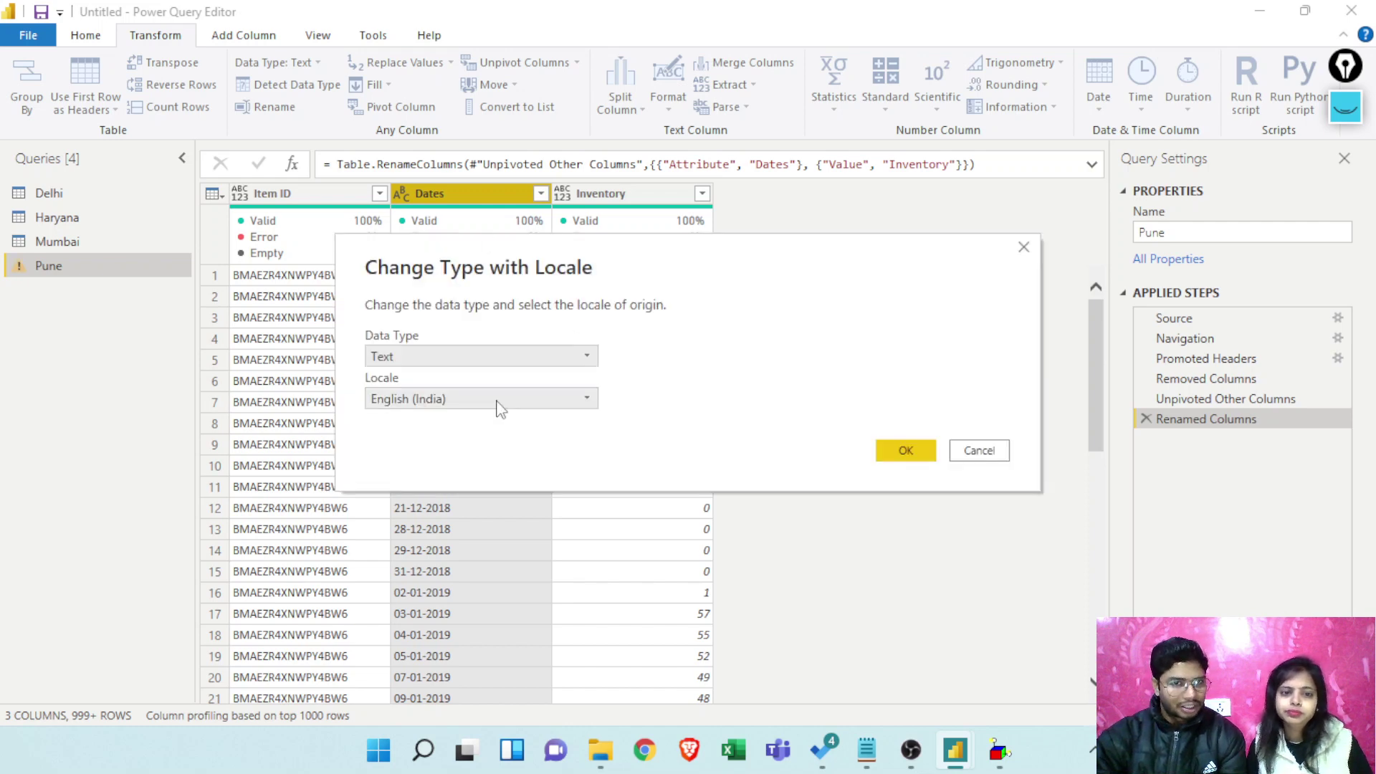
click(503, 361)
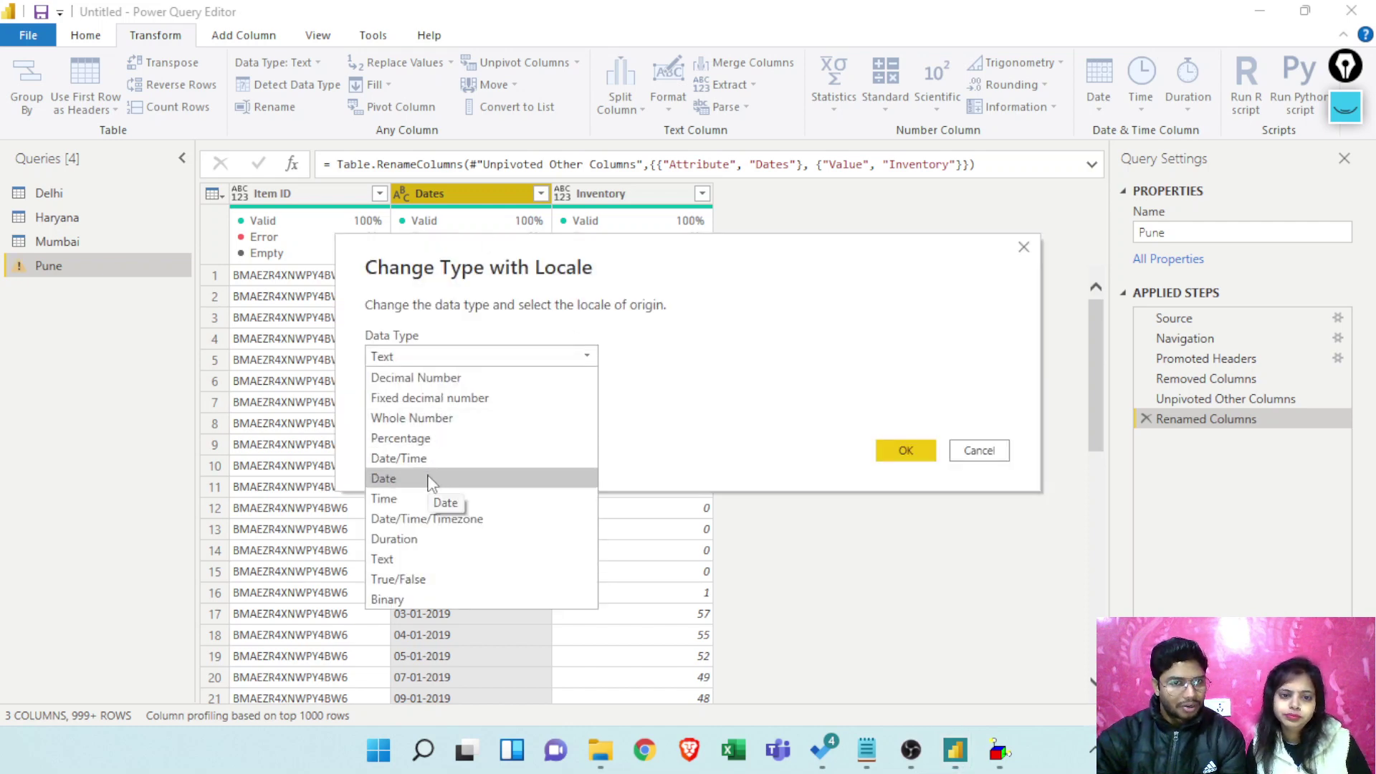
click(438, 479)
Set the locale of origin for the Dates conversion to English (India)
click(482, 401)
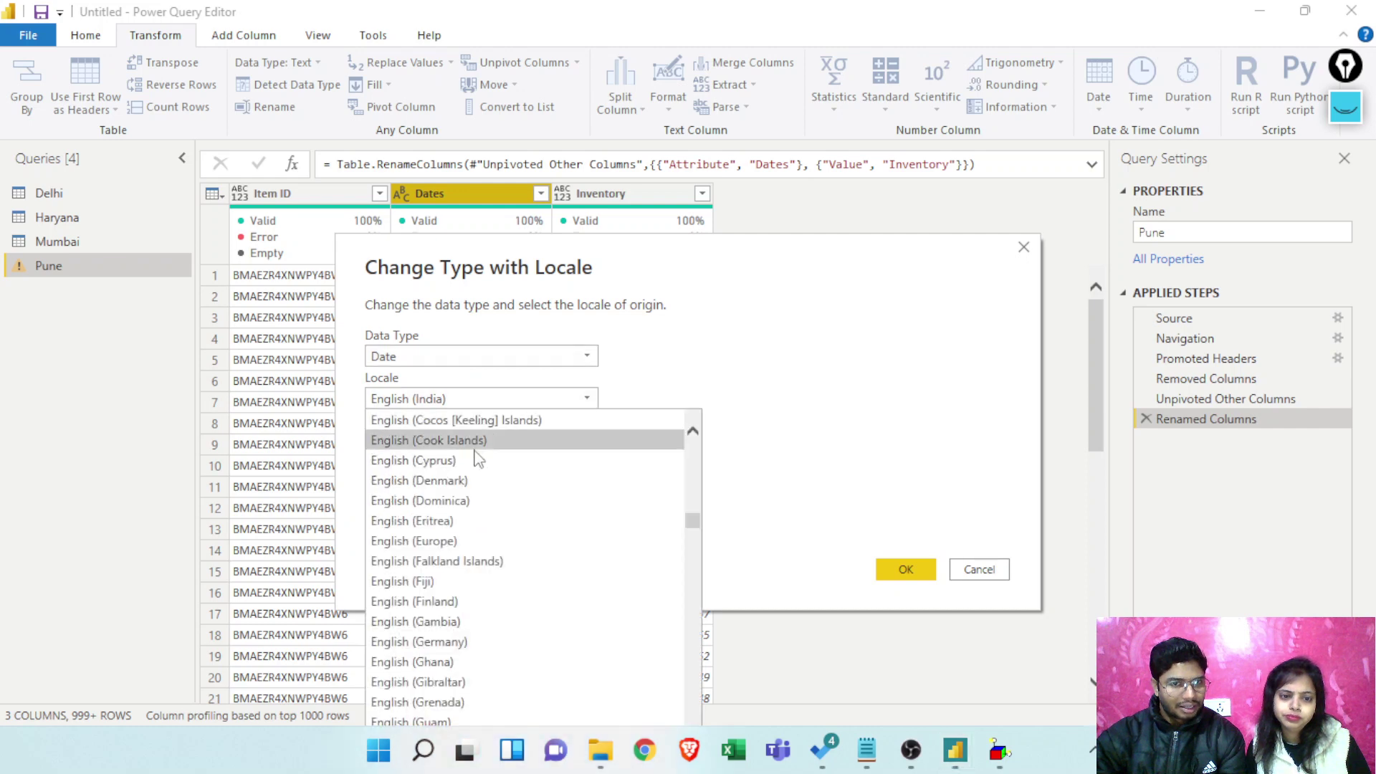
scroll(513, 550, down, 3)
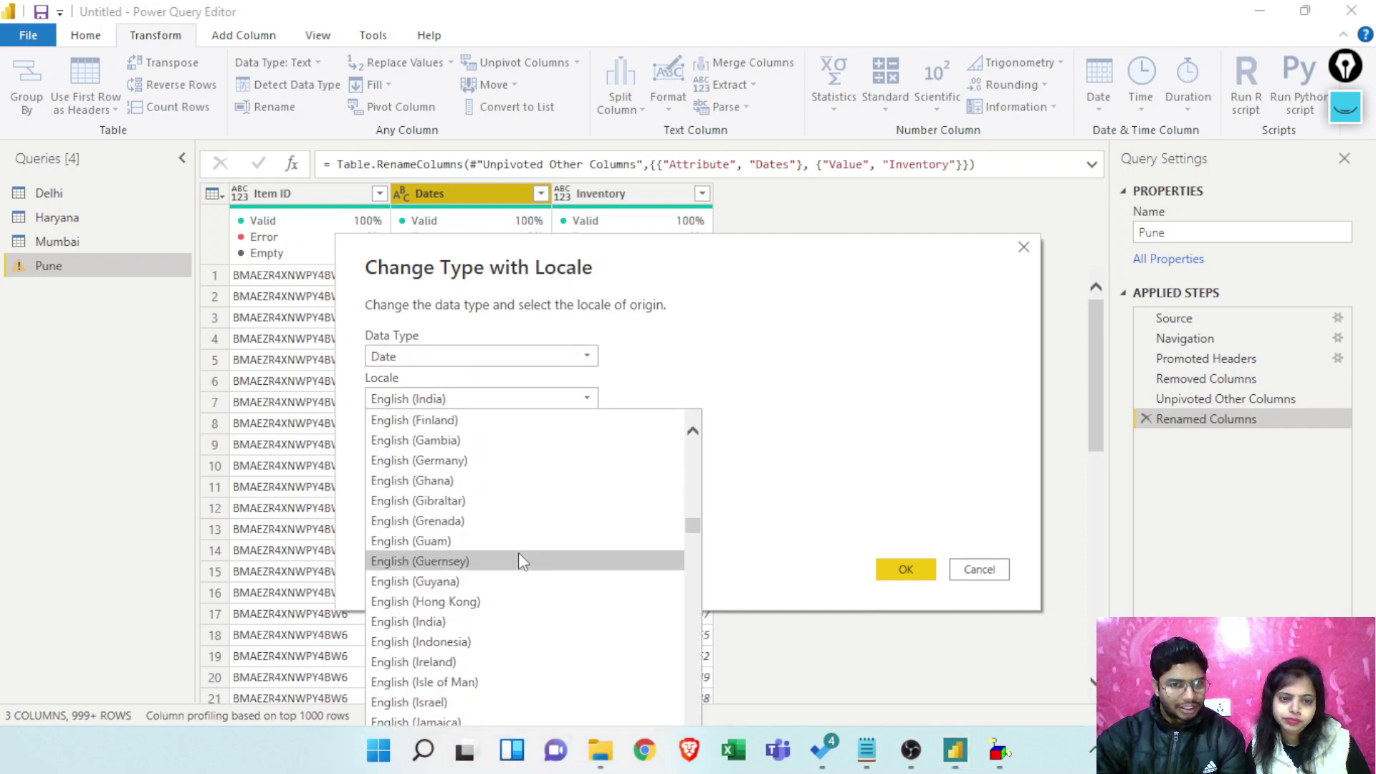
scroll(519, 554, down, 12)
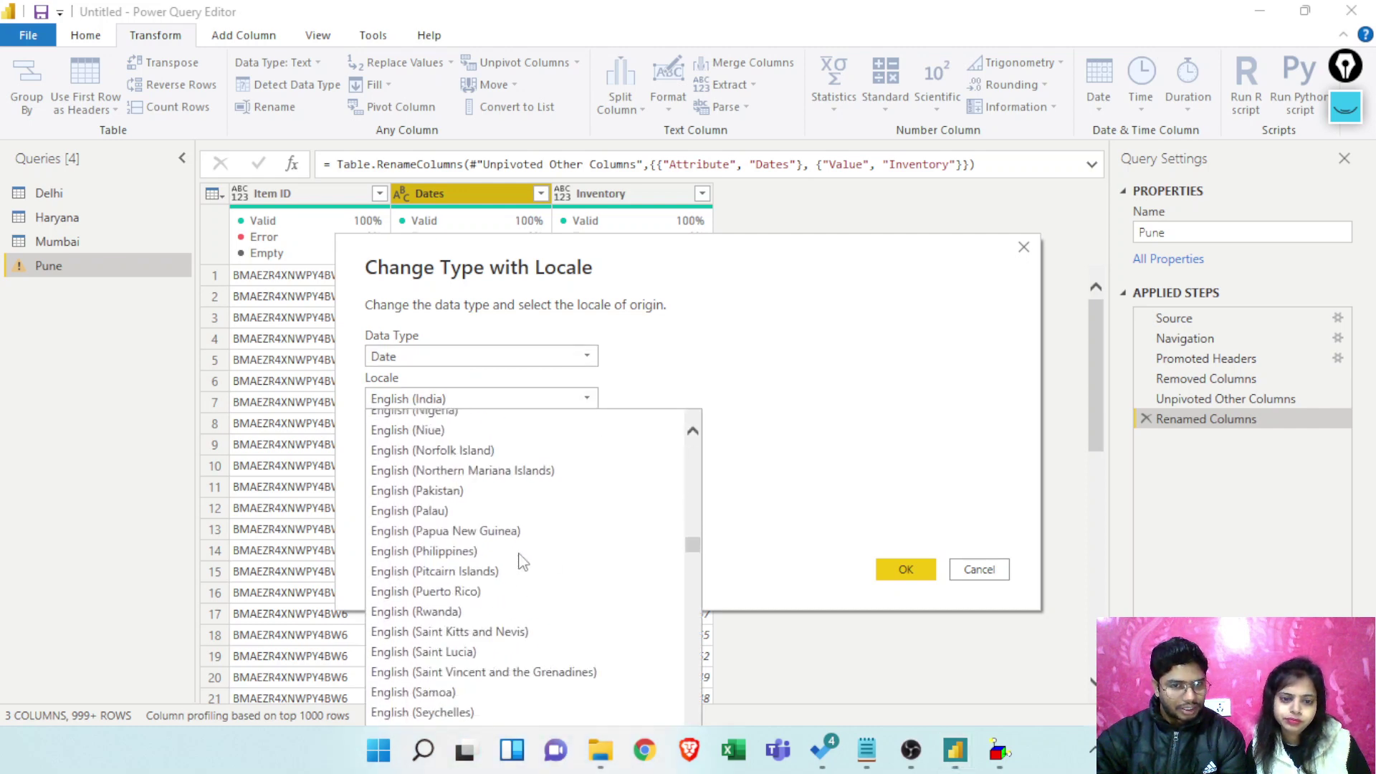
scroll(523, 562, down, 5)
scroll(523, 560, up, 20)
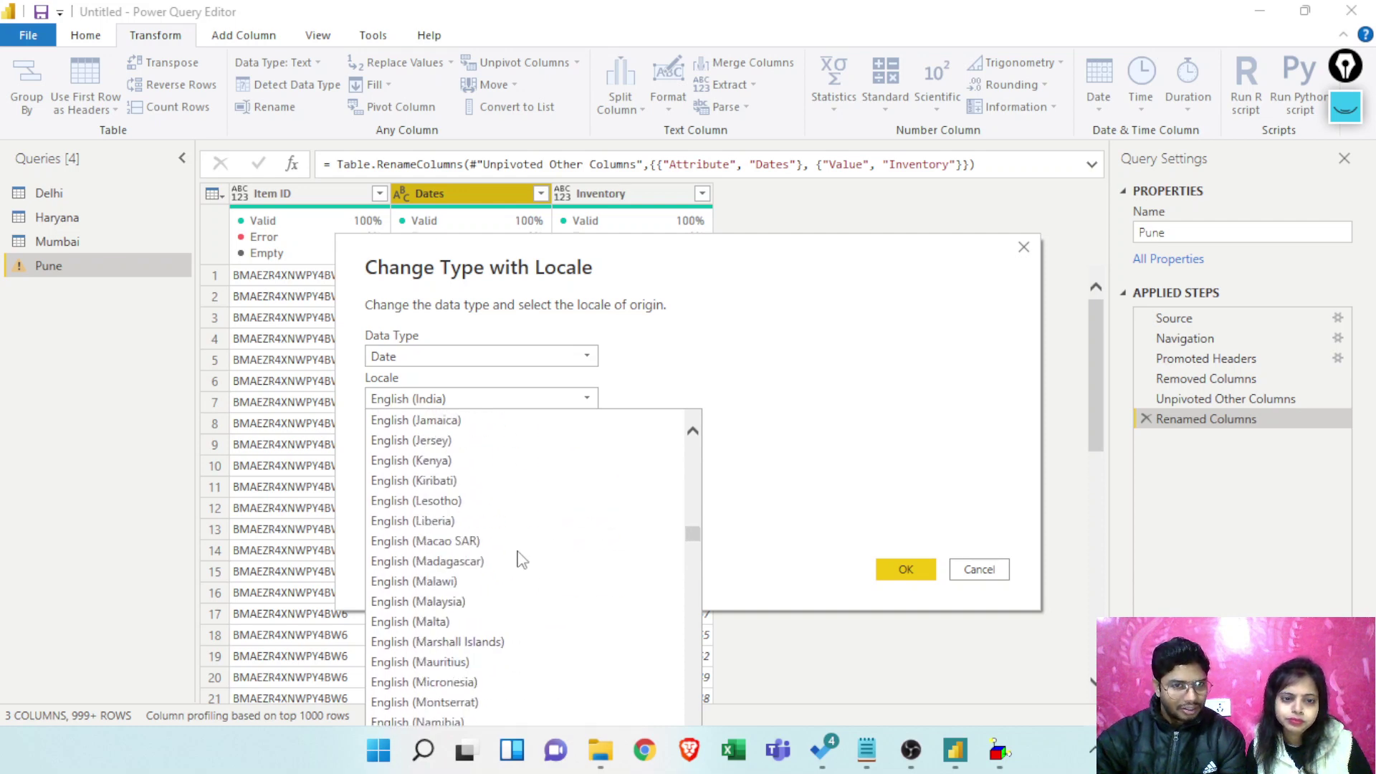
drag(697, 523, 695, 405)
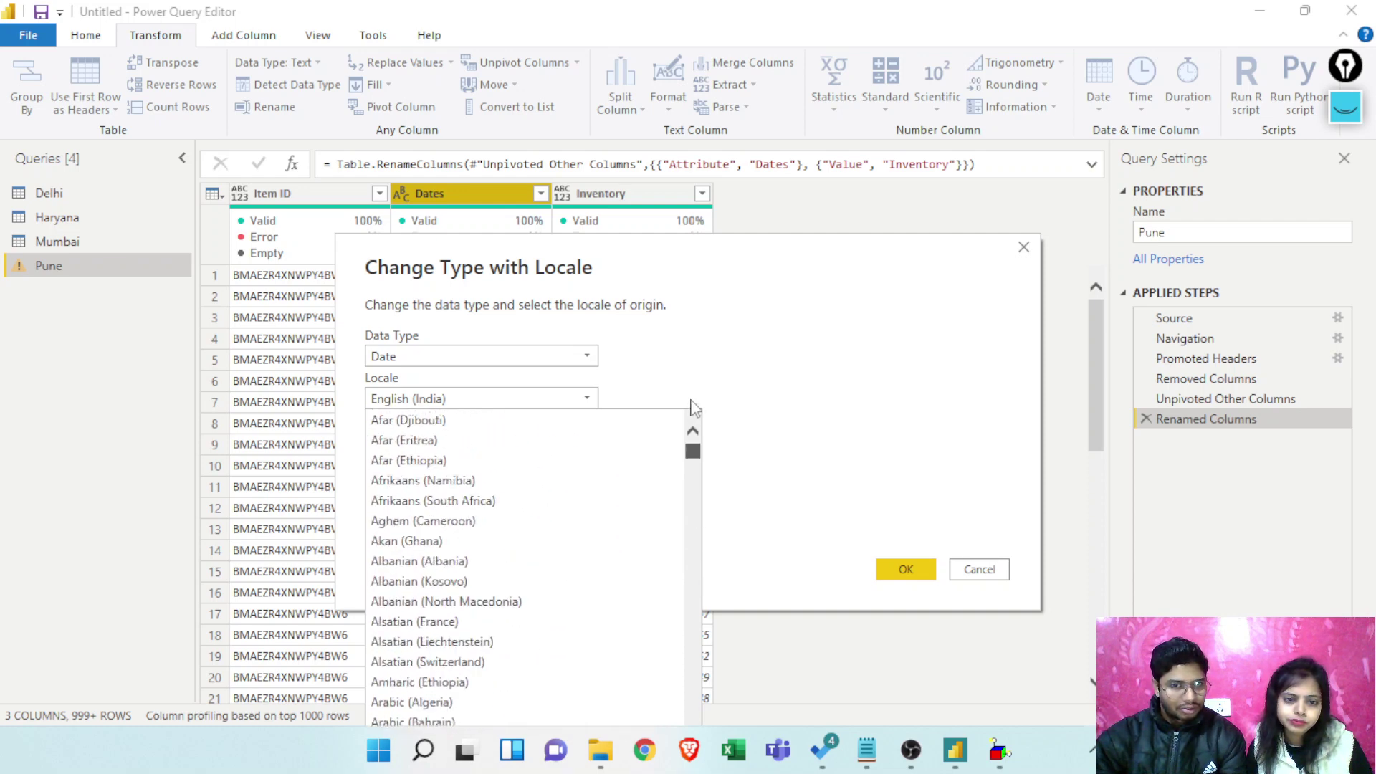
scroll(470, 541, down, 6)
scroll(470, 541, down, 10)
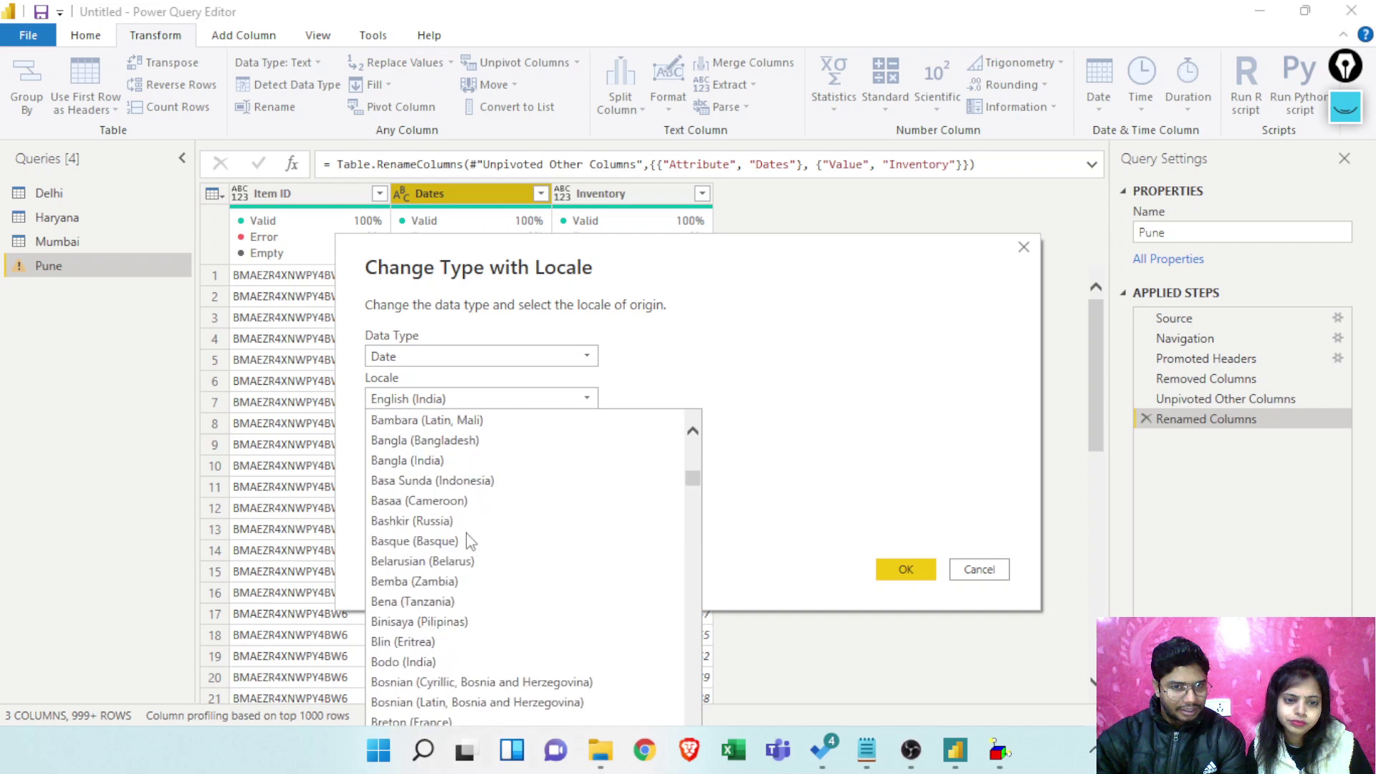
scroll(469, 542, down, 20)
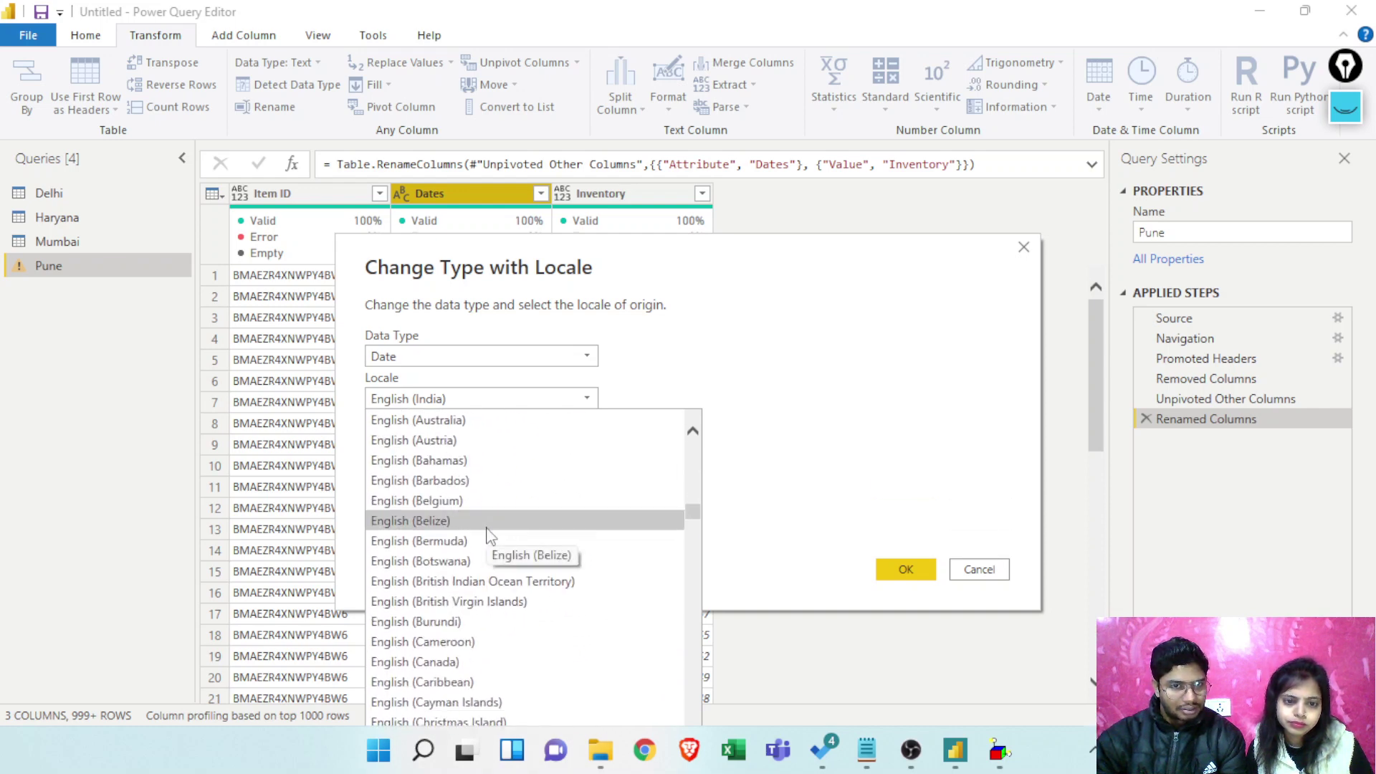
scroll(488, 532, up, 2)
scroll(488, 532, down, 6)
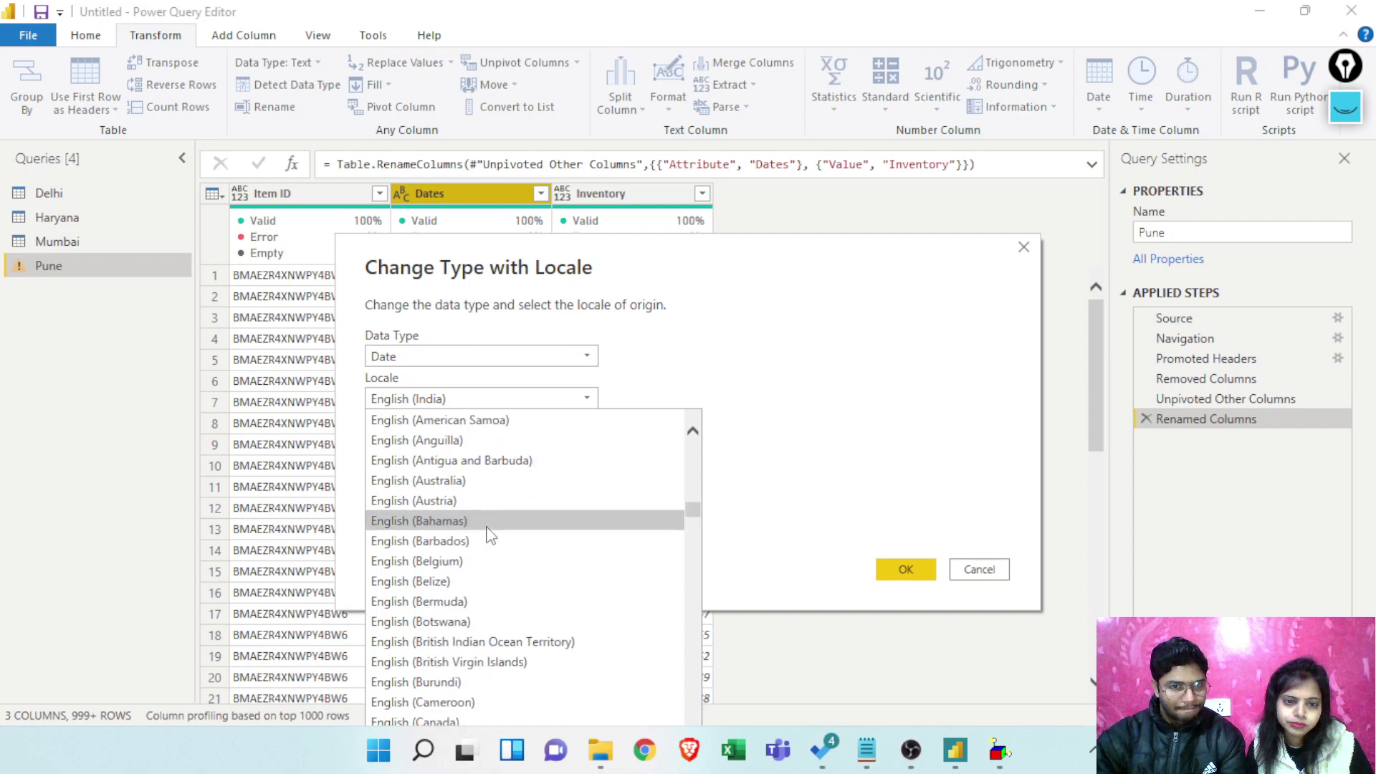
scroll(489, 534, down, 3)
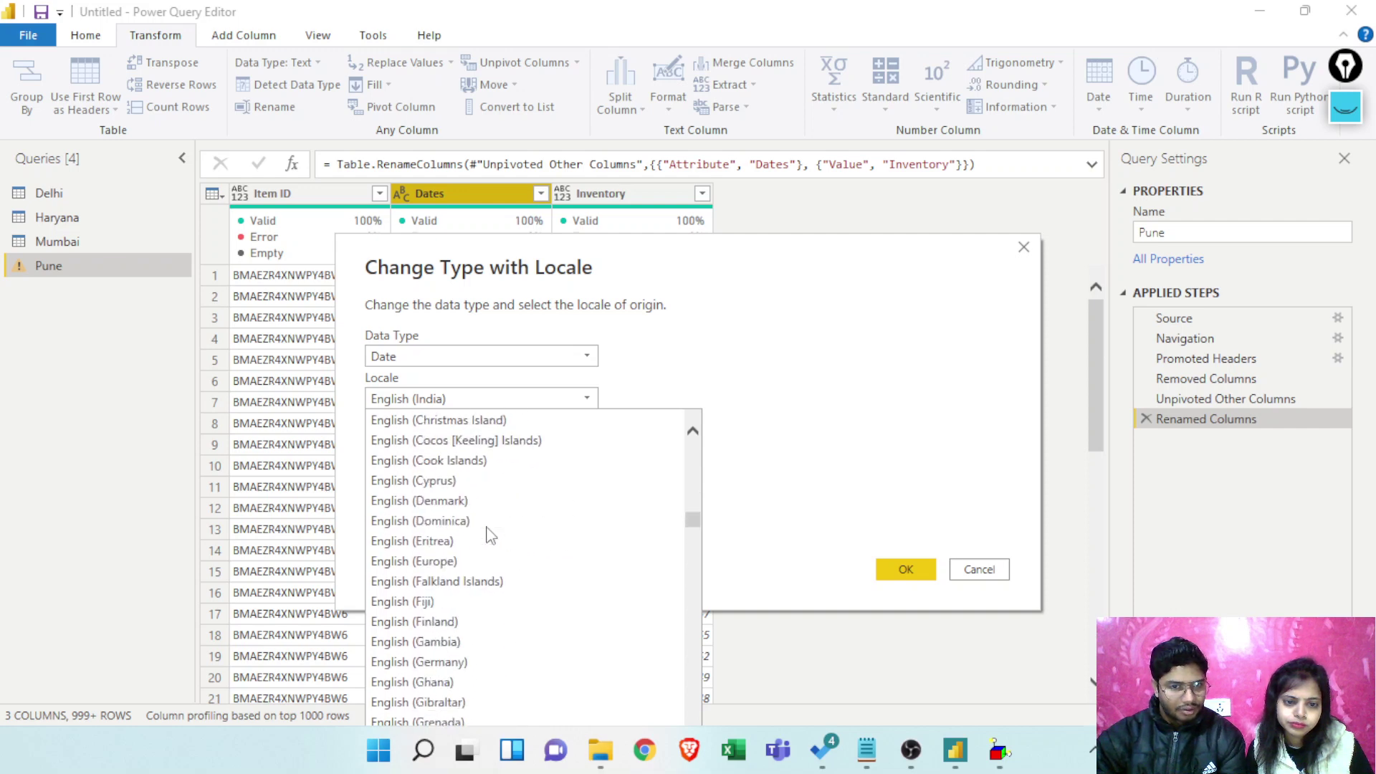
scroll(489, 534, down, 1)
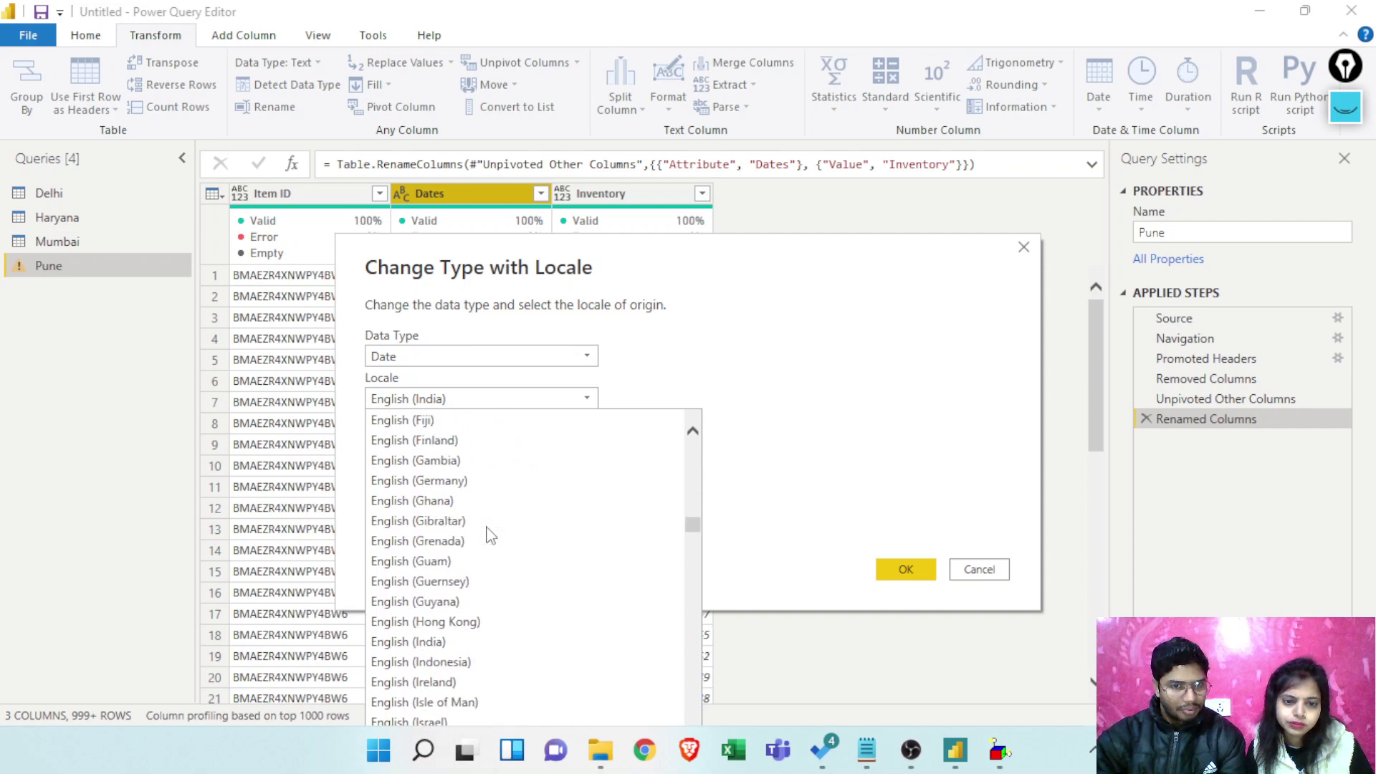
click(446, 643)
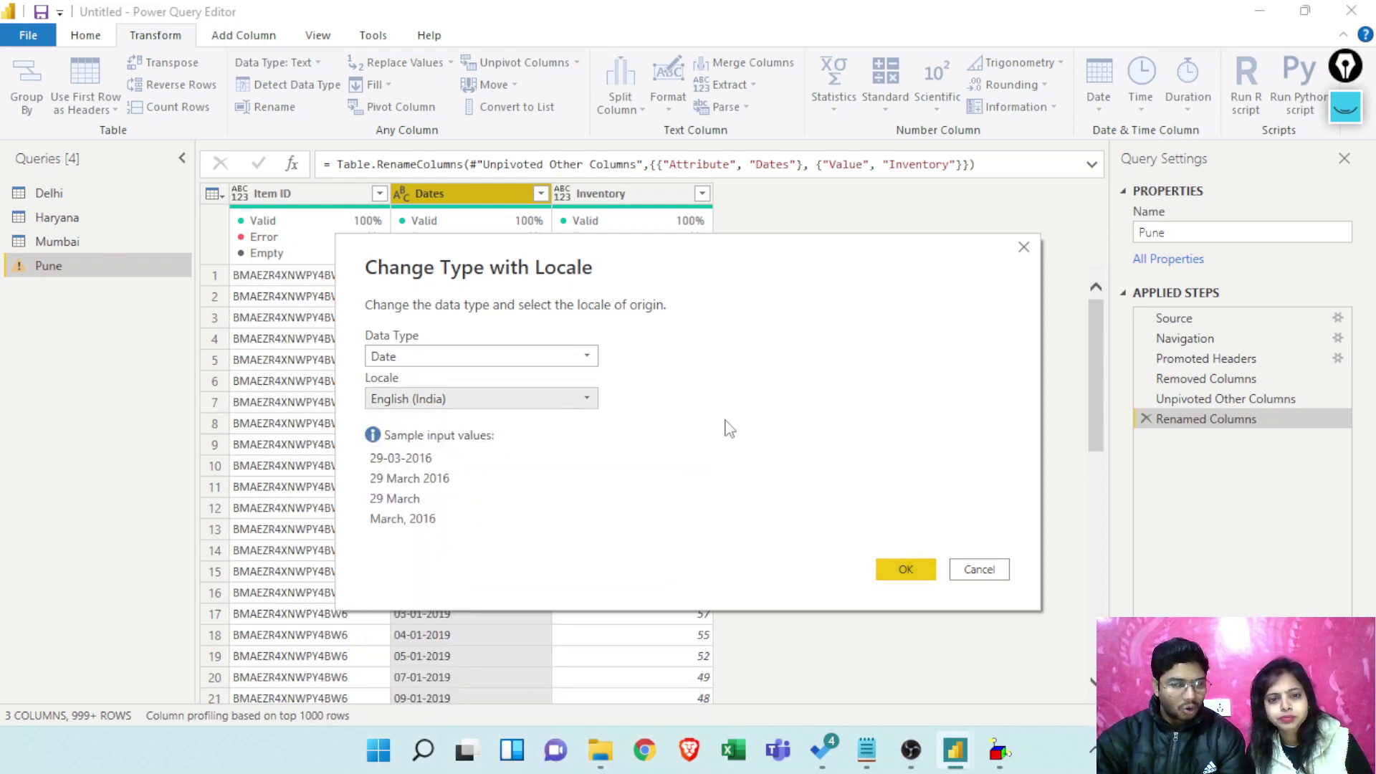
Change the locale of origin for the Dates conversion to English (United Kingdom) and apply the type change
click(577, 397)
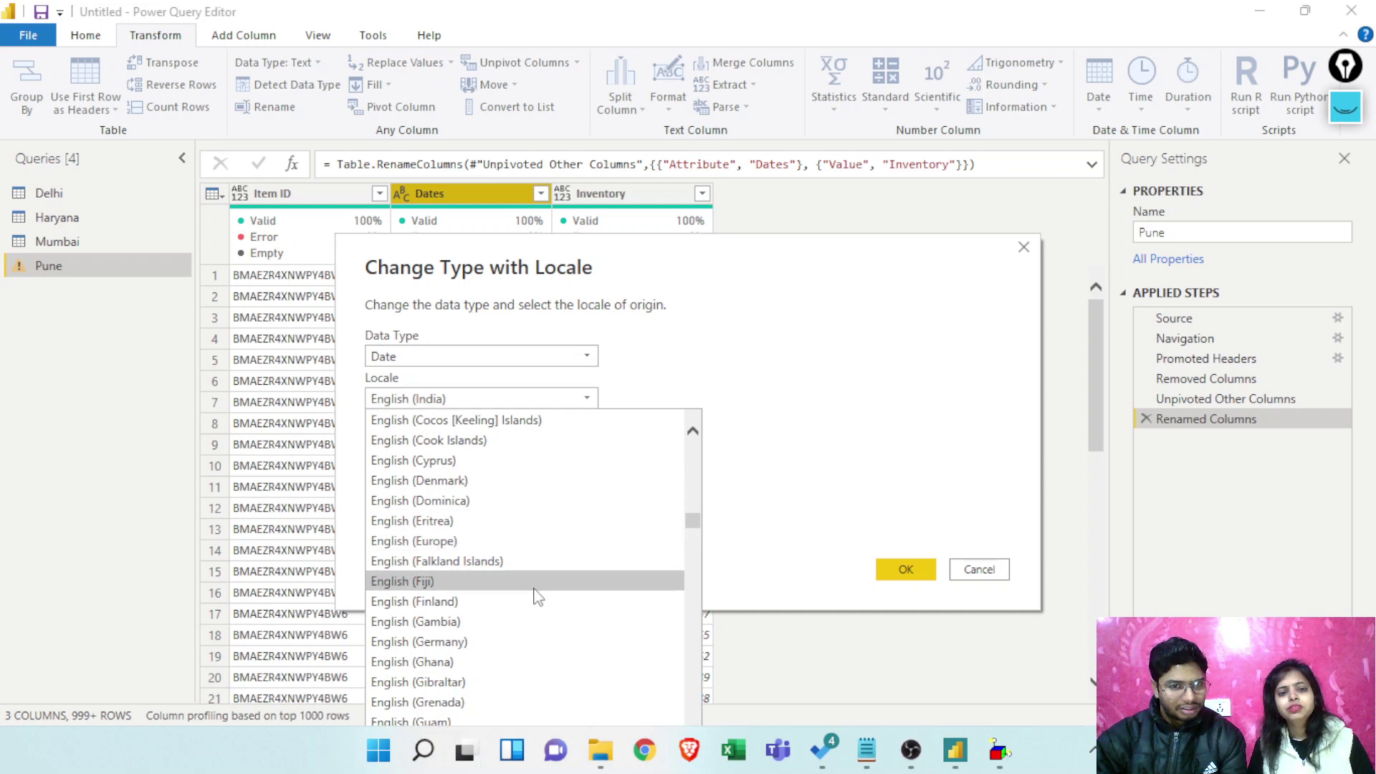
scroll(538, 595, down, 1)
scroll(537, 597, down, 1)
scroll(538, 597, down, 1)
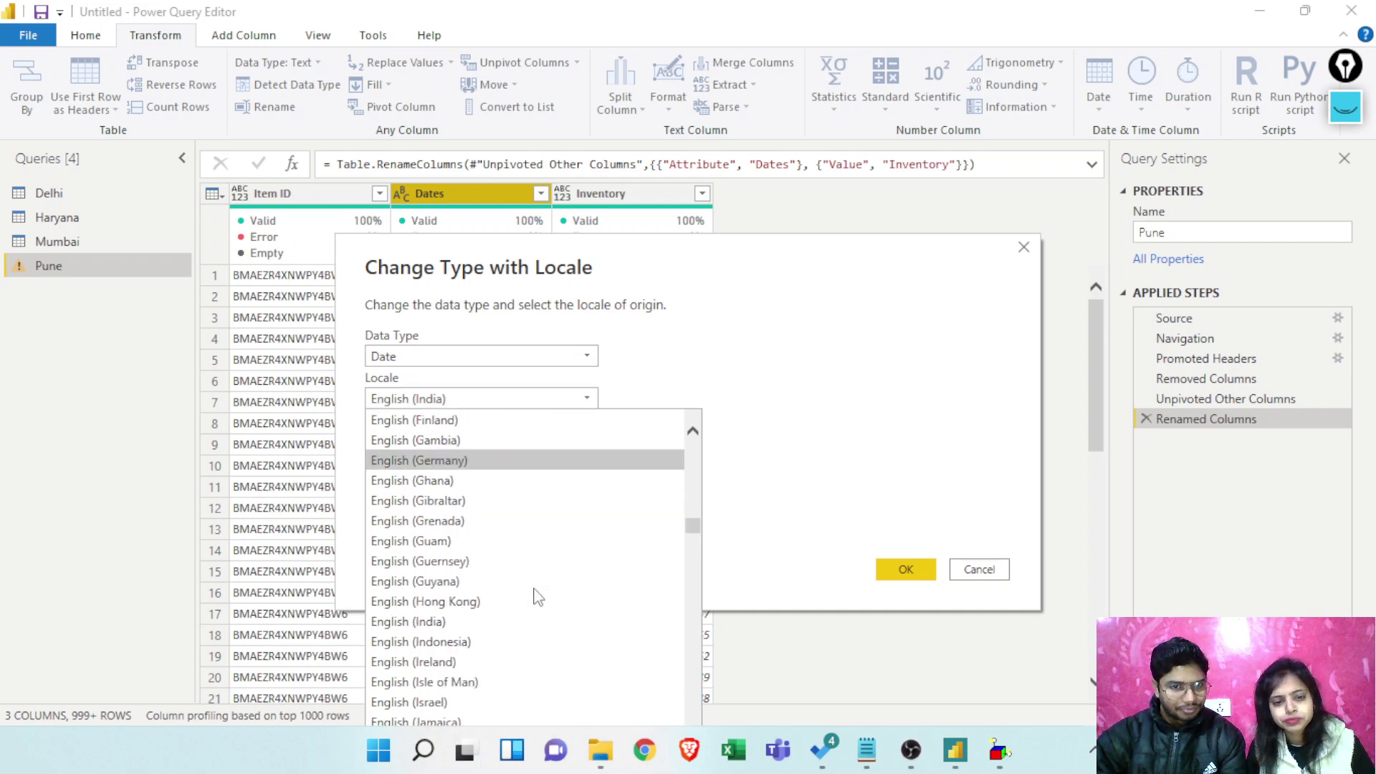
scroll(538, 597, down, 3)
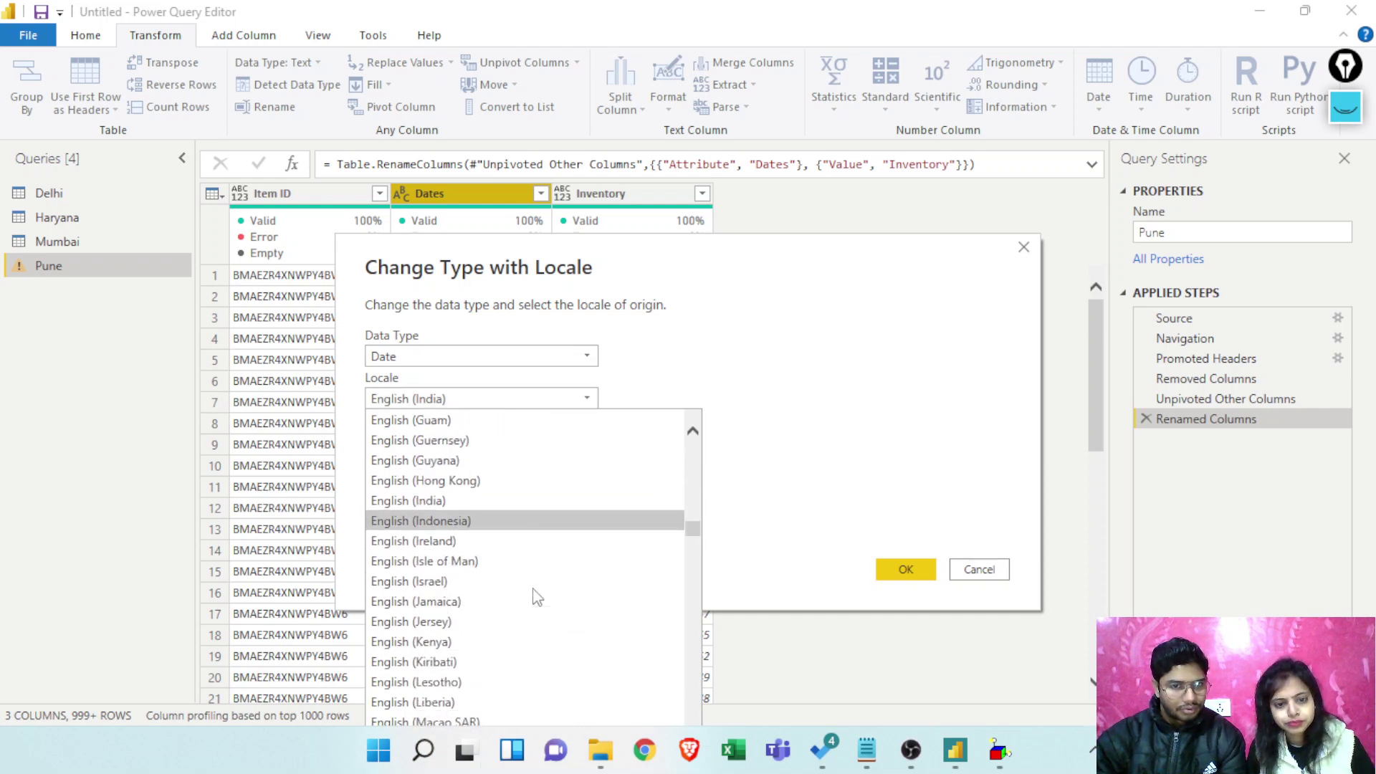
scroll(538, 597, down, 4)
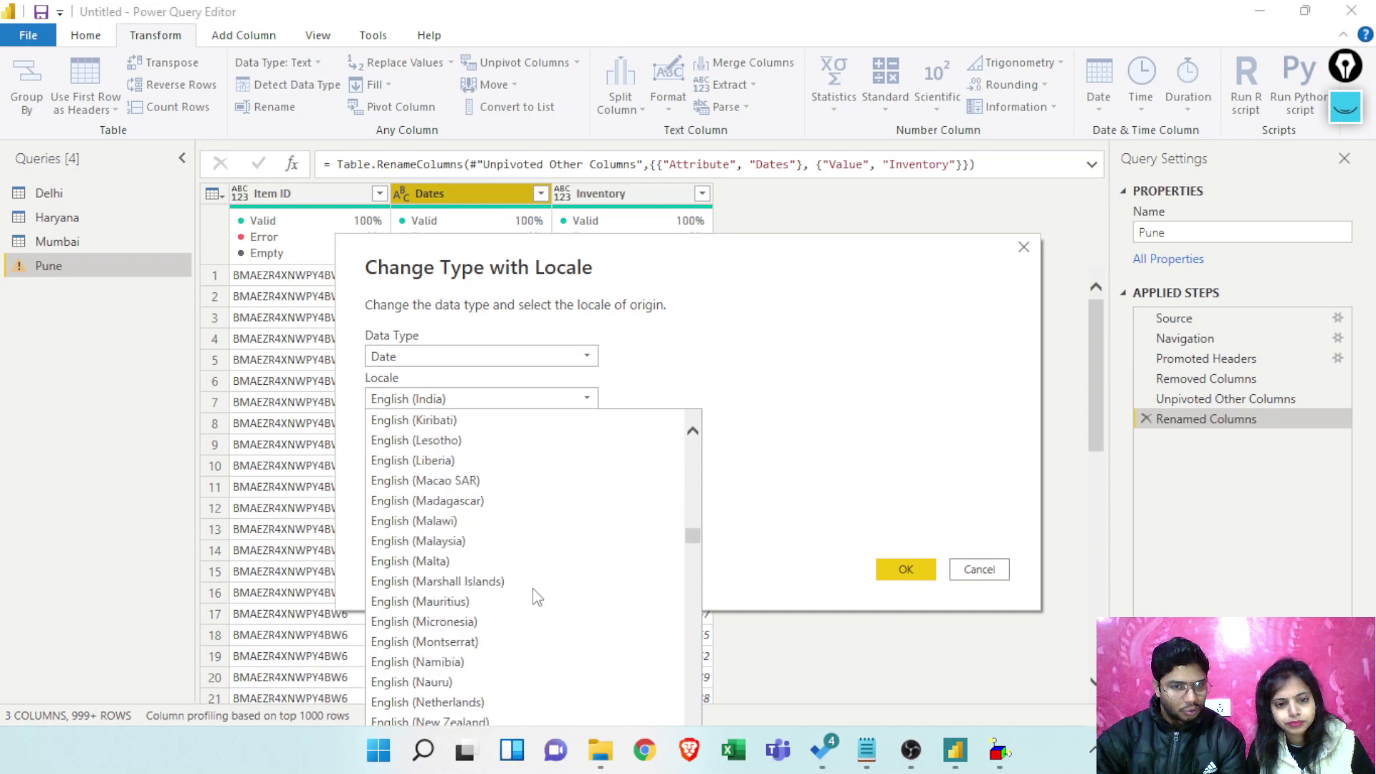
scroll(537, 597, down, 1)
scroll(537, 597, down, 2)
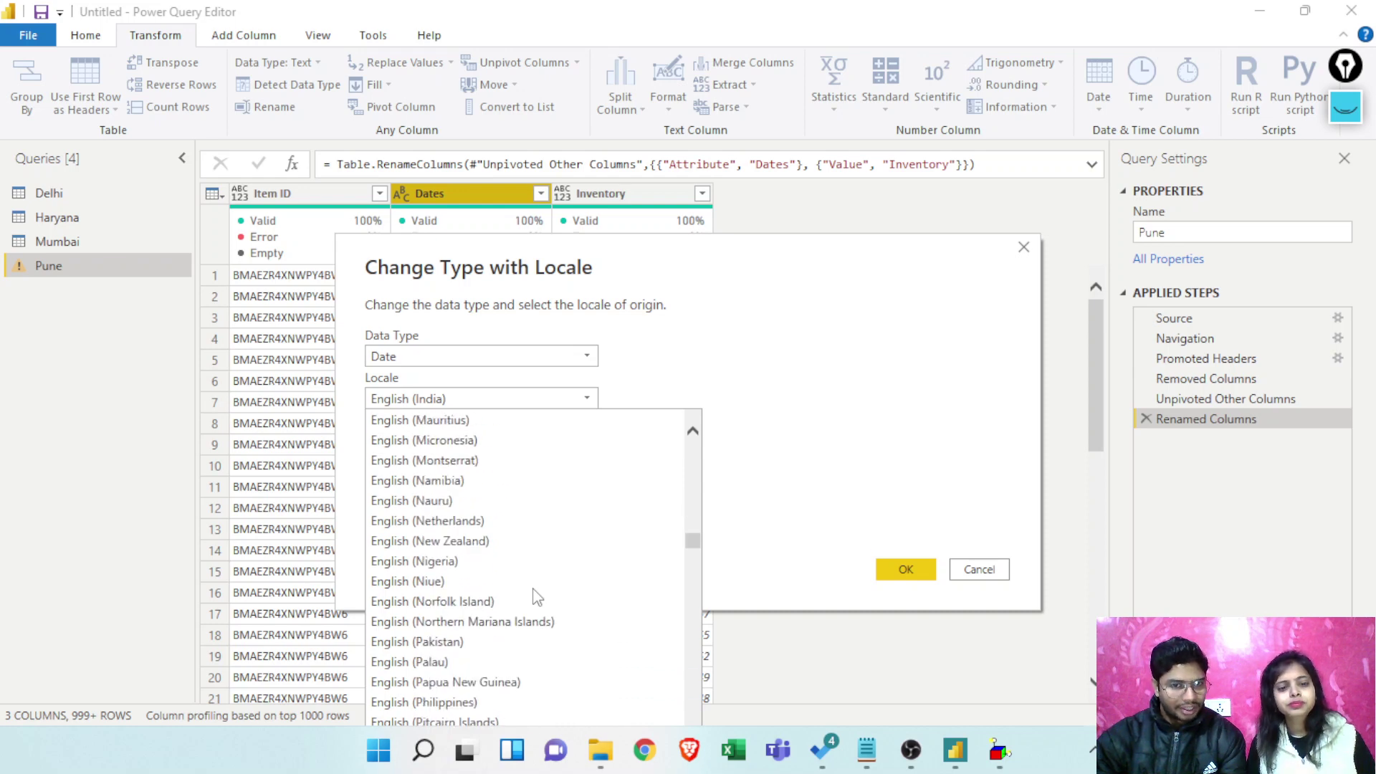
scroll(537, 597, down, 1)
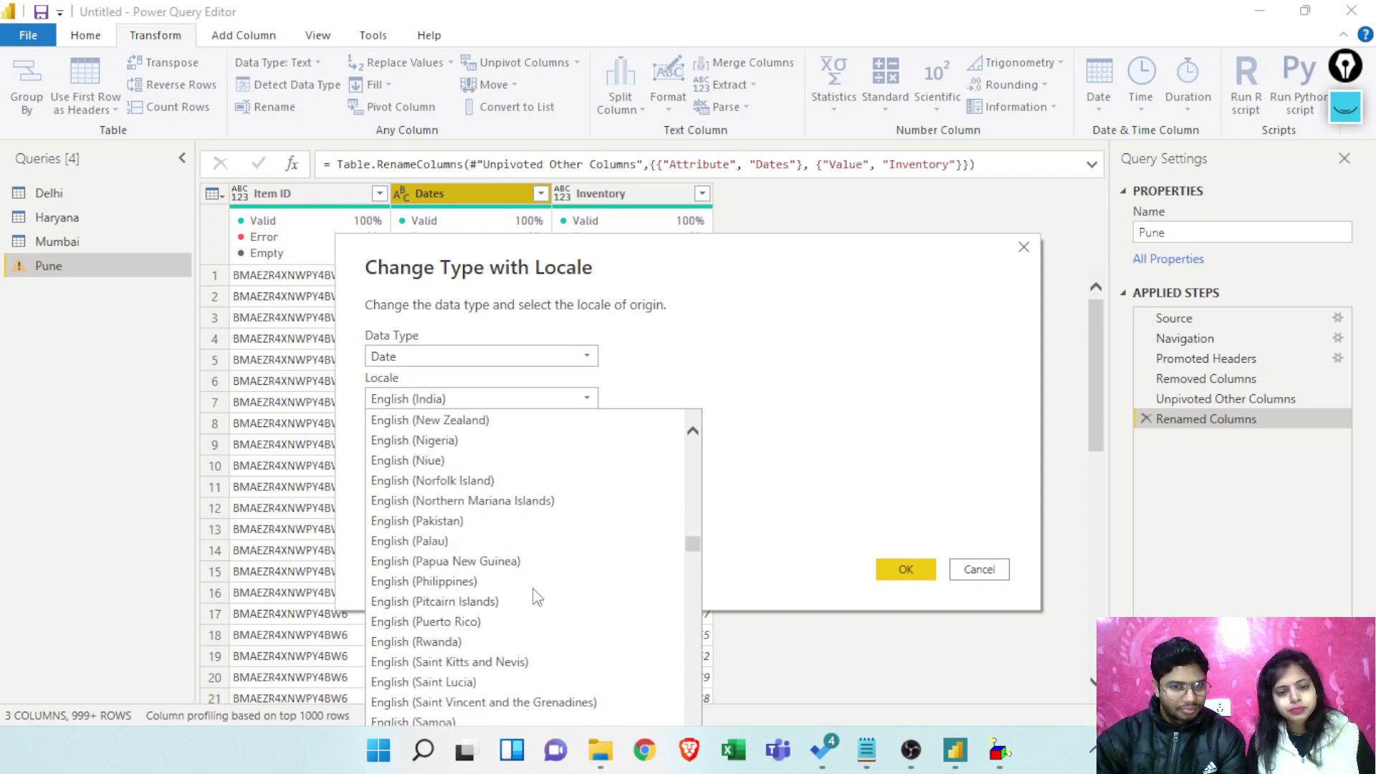
scroll(537, 597, down, 5)
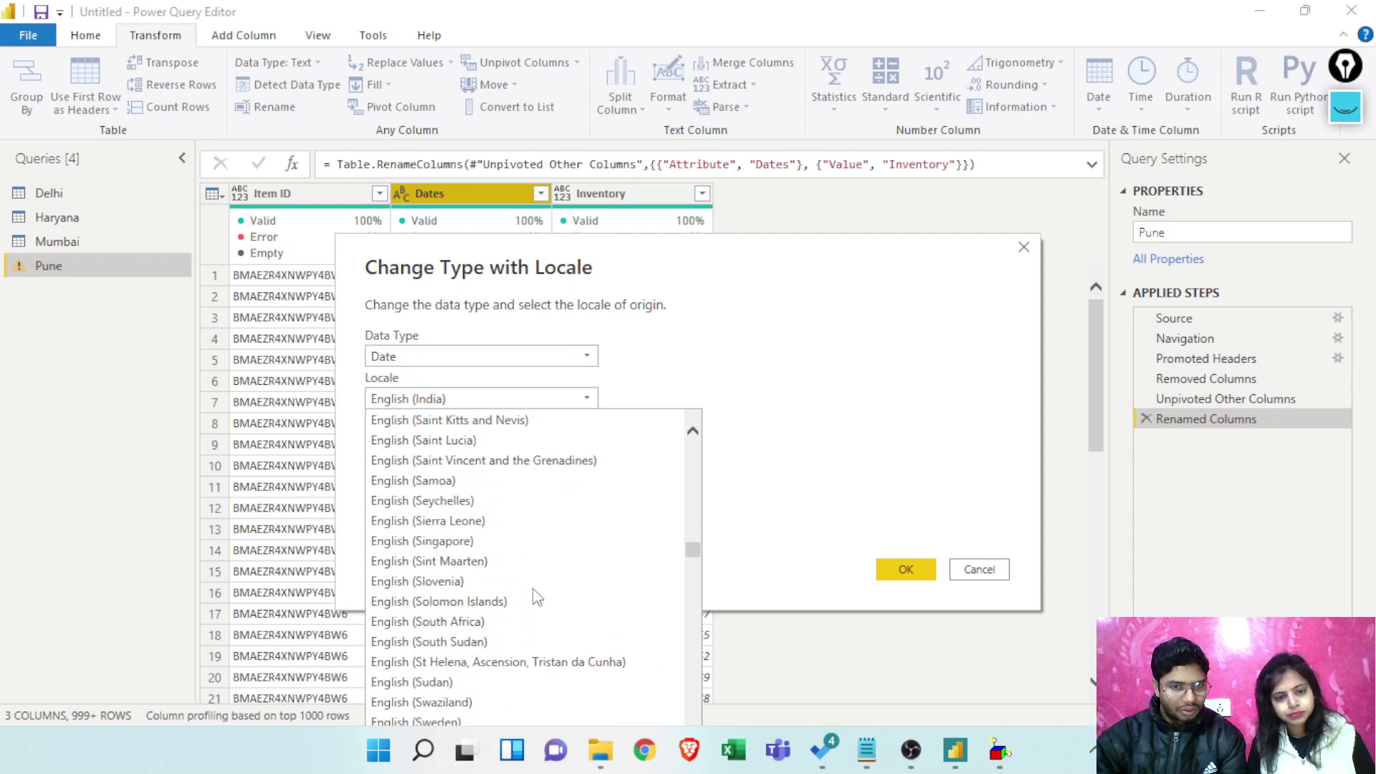
scroll(533, 597, down, 4)
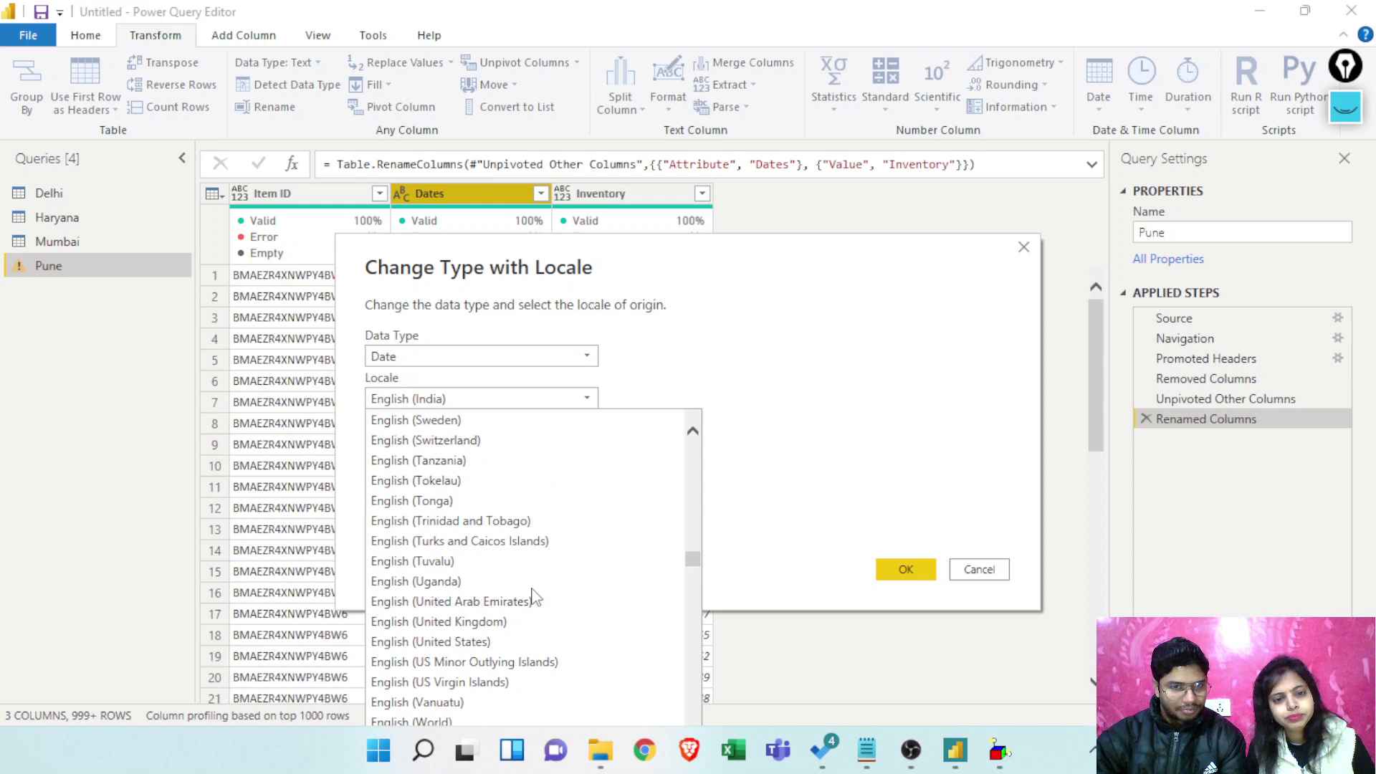
scroll(533, 597, down, 2)
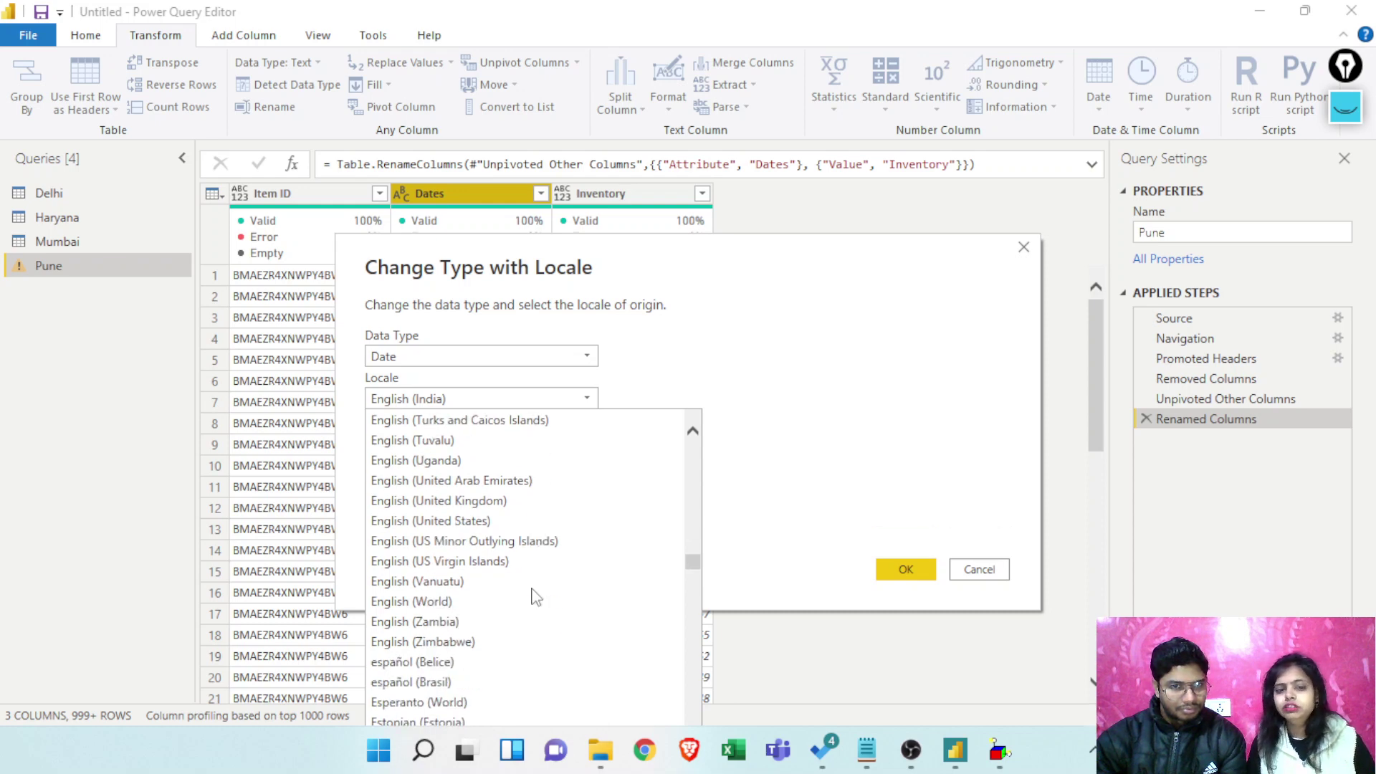
scroll(536, 597, up, 5)
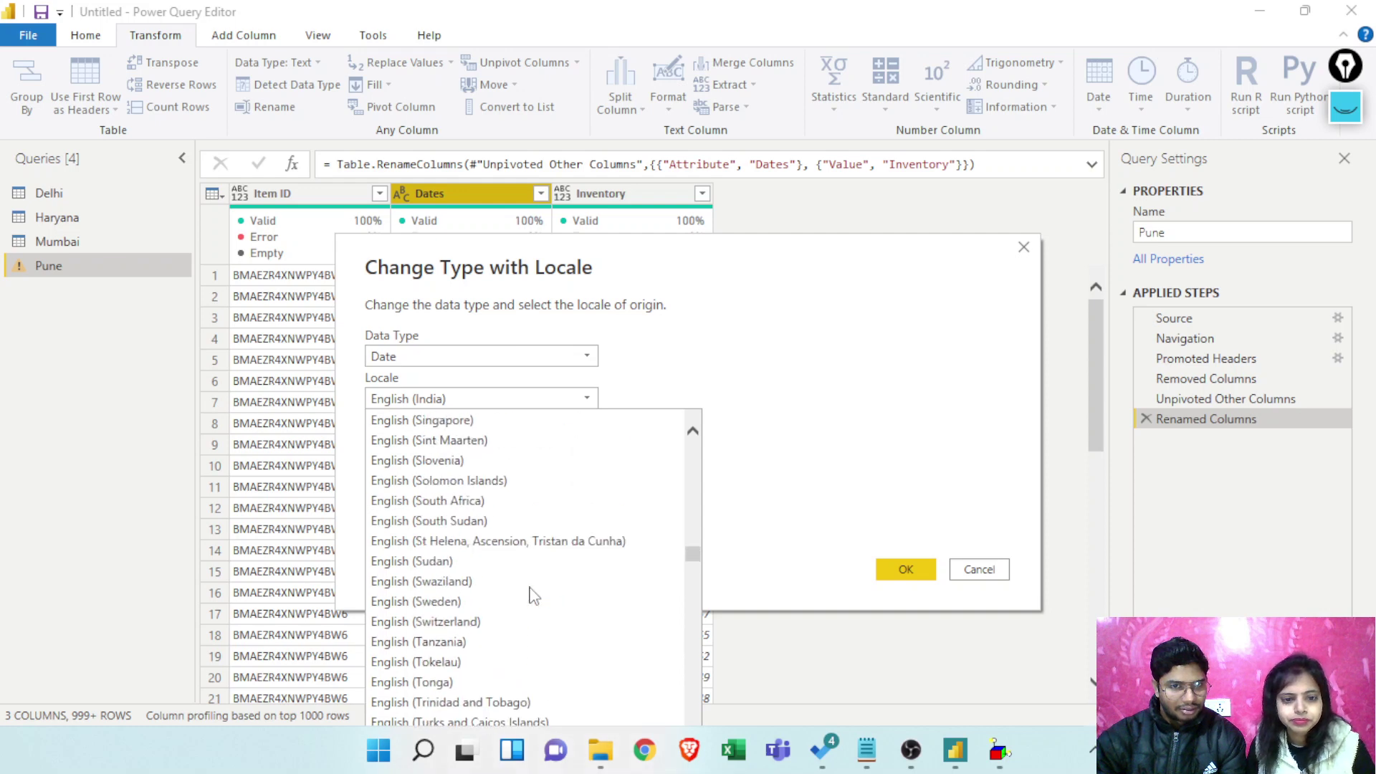
scroll(534, 596, up, 4)
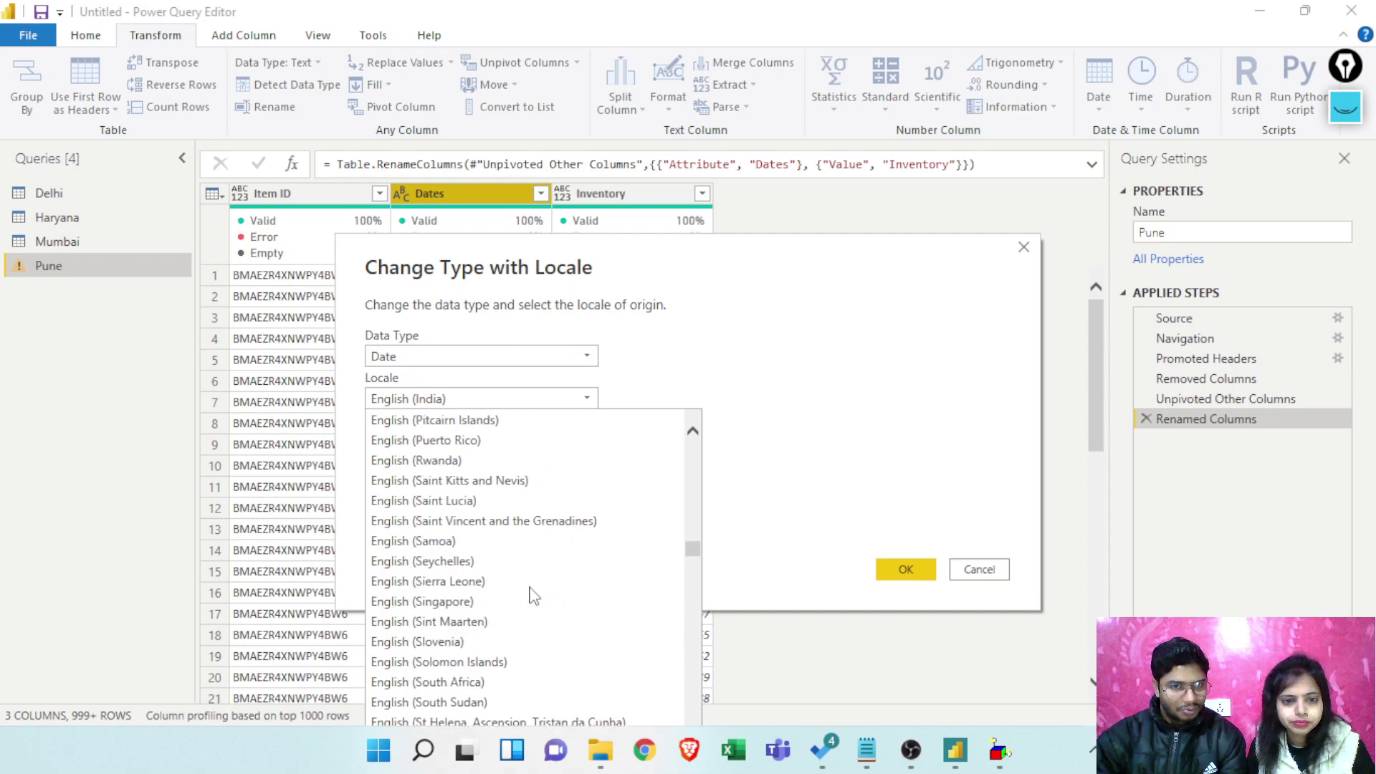
scroll(532, 596, up, 3)
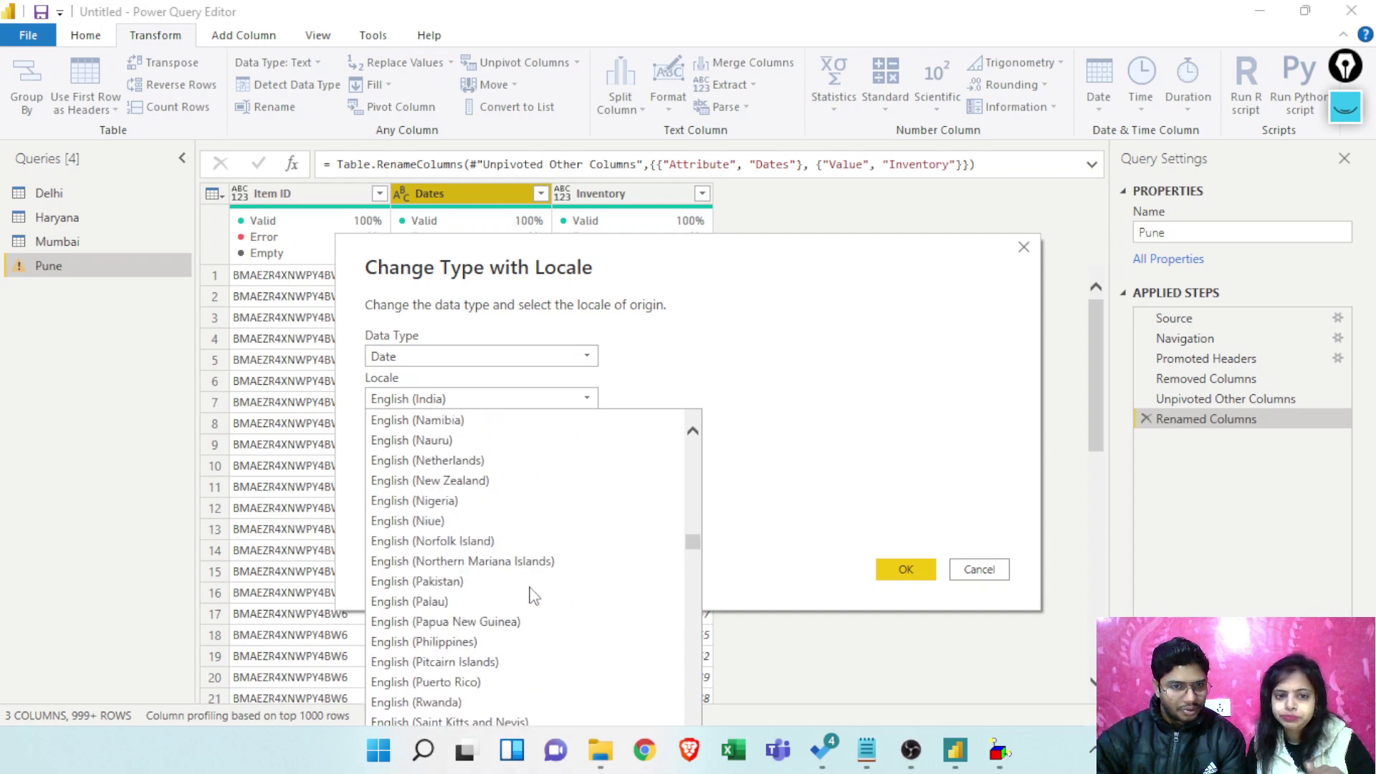
scroll(534, 597, down, 9)
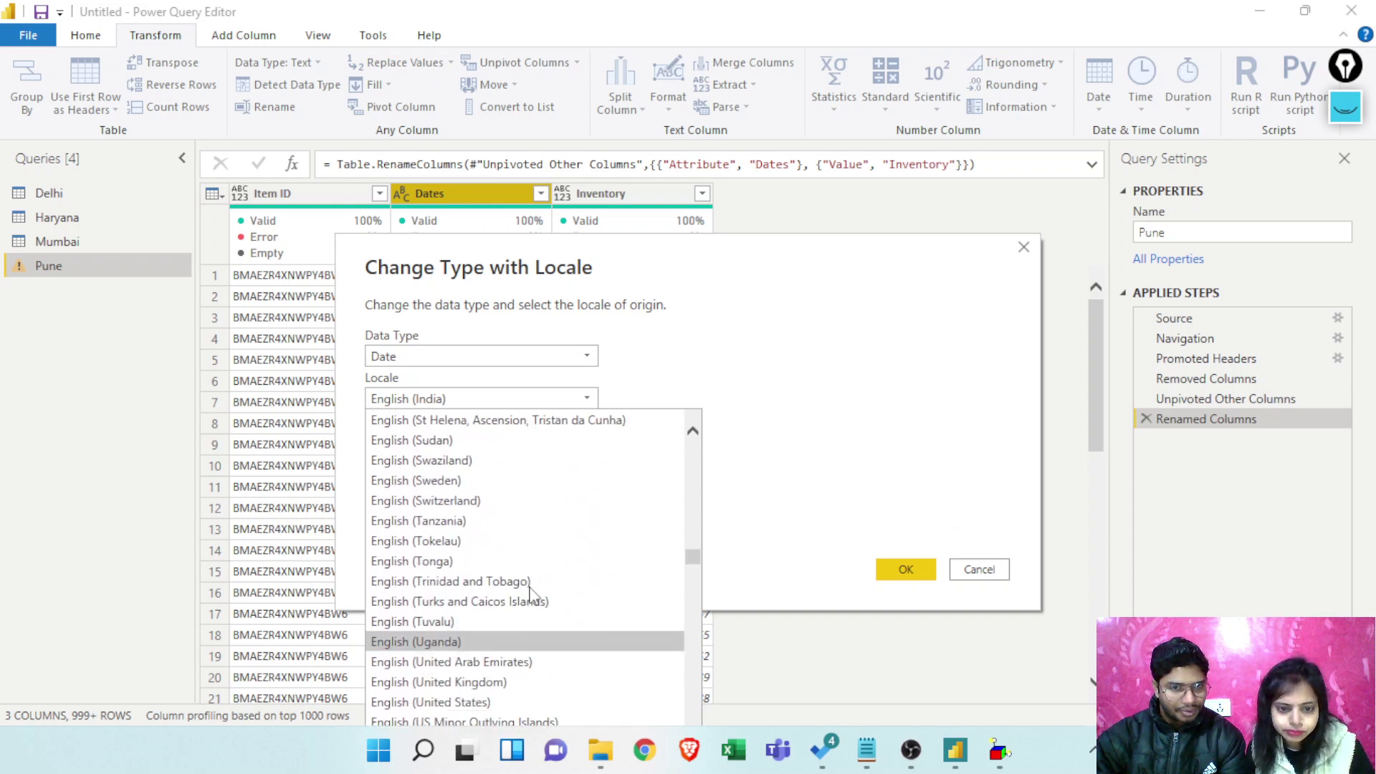
scroll(531, 594, down, 1)
click(530, 617)
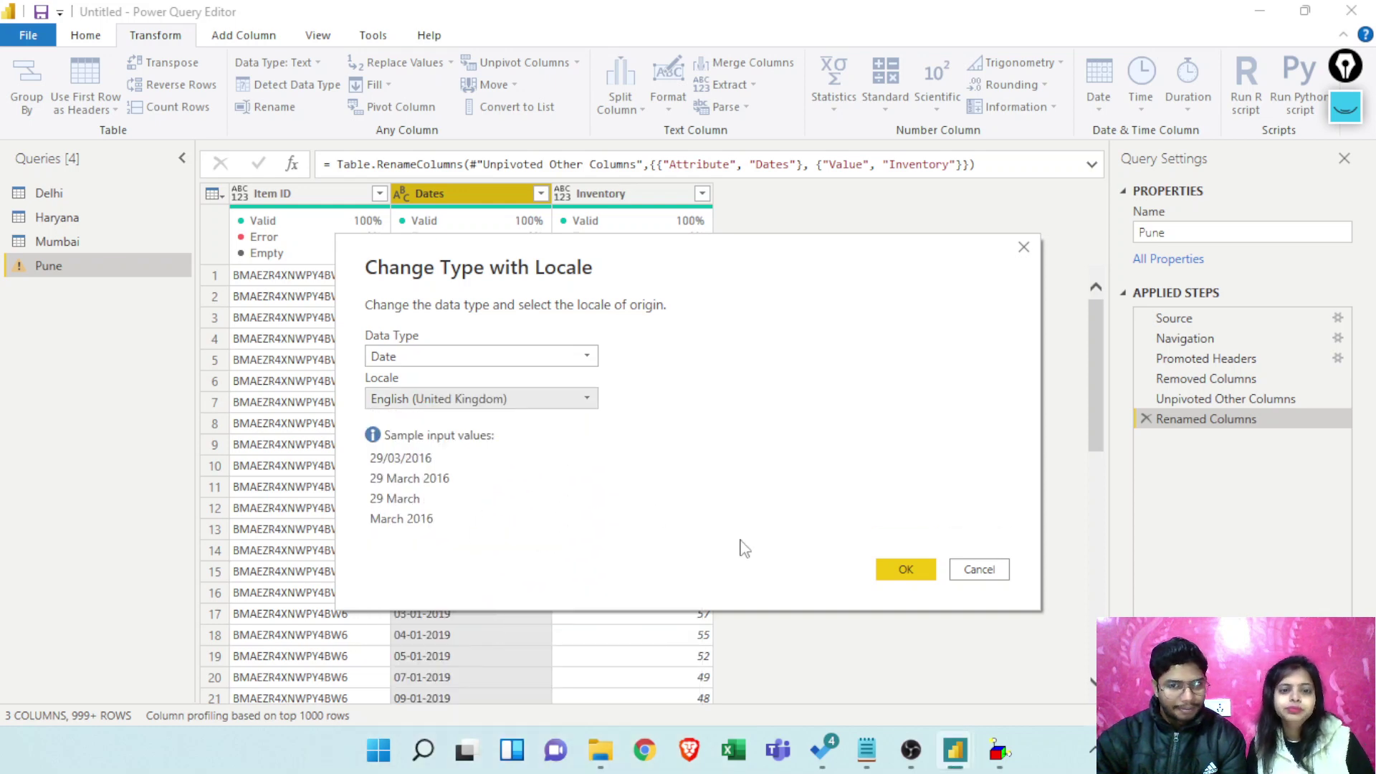
click(892, 573)
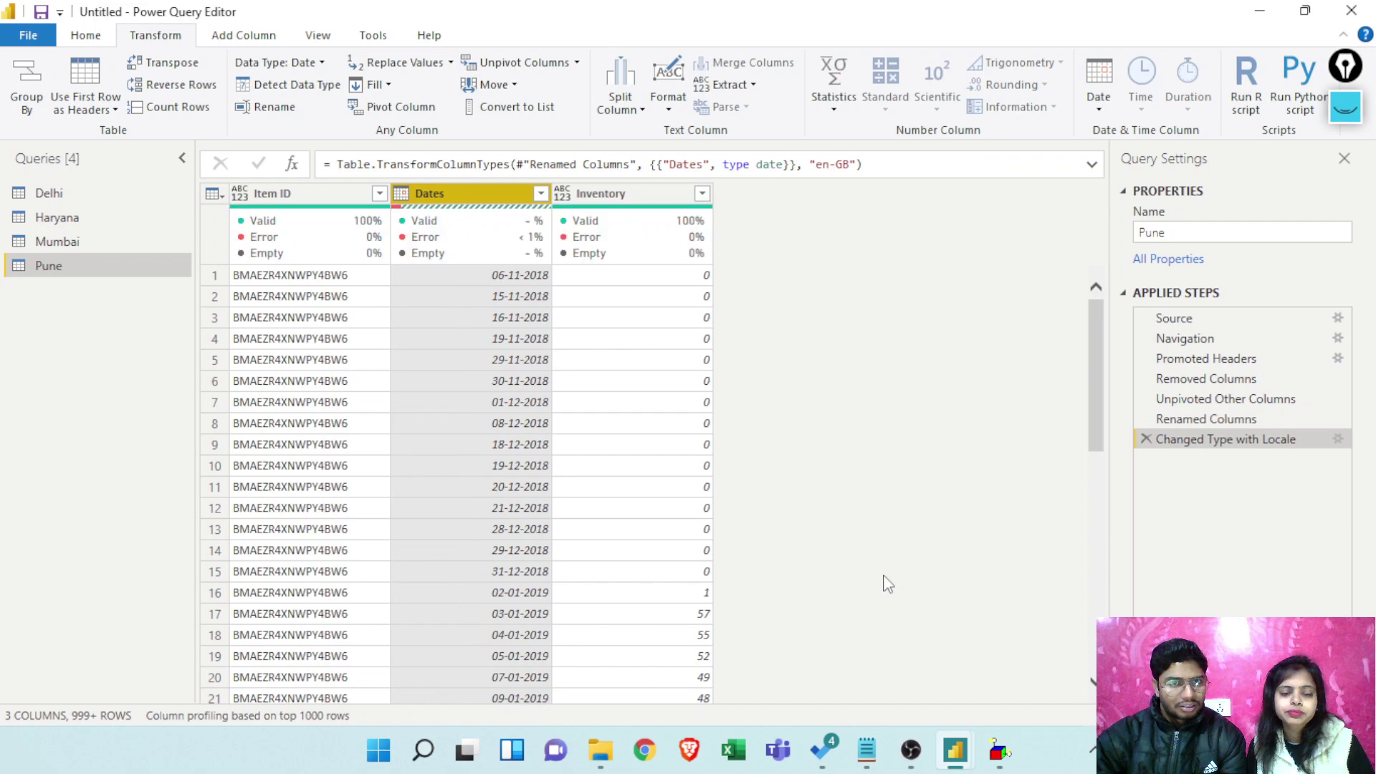
Apply the query changes to the Power BI model without leaving the load report open
mouse_move(500, 253)
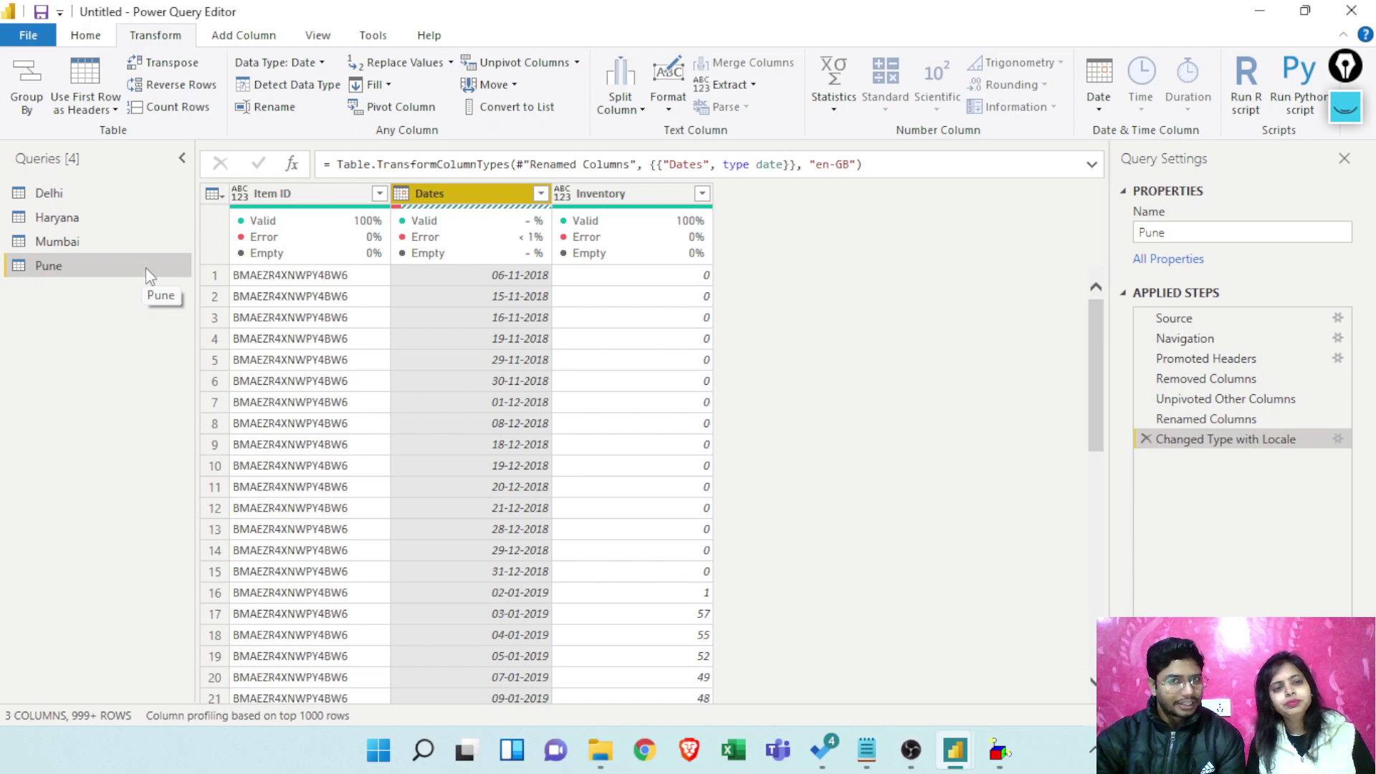
click(85, 36)
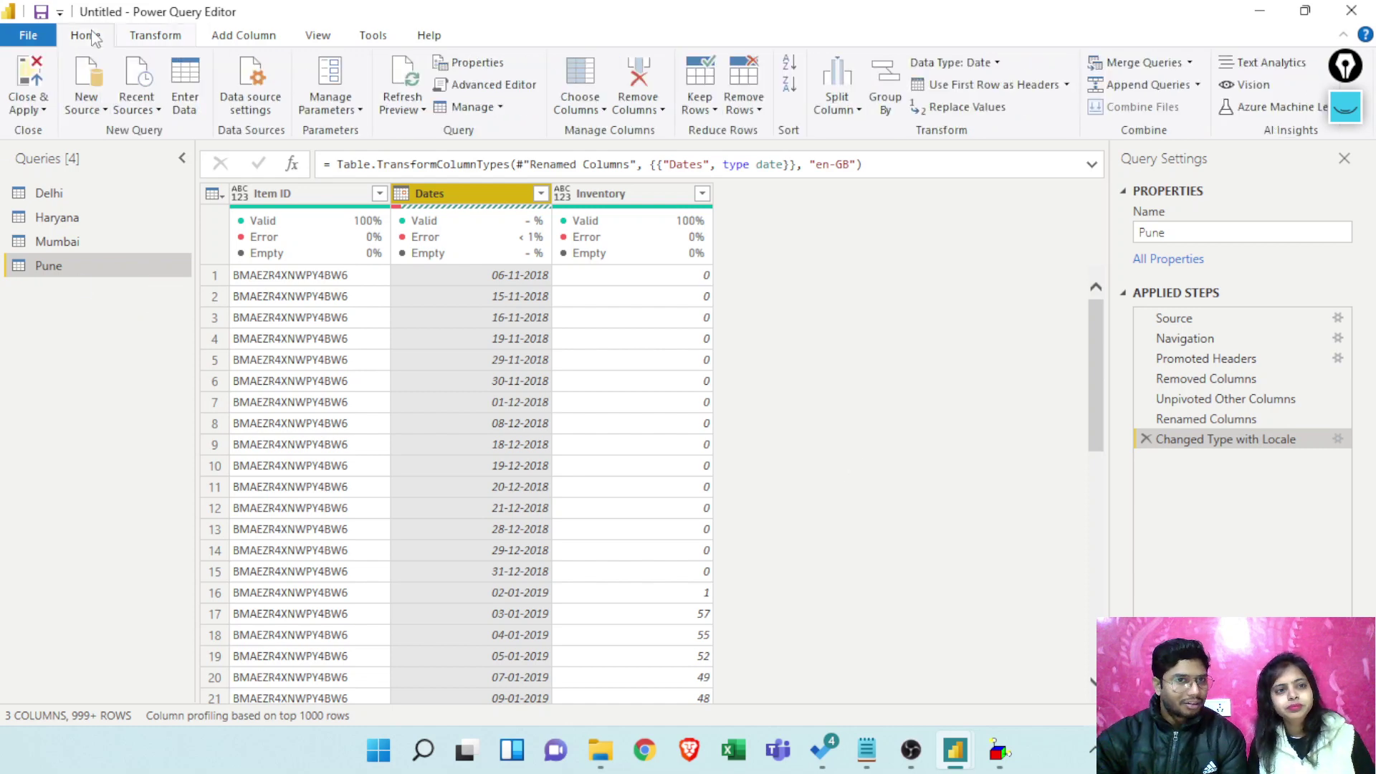
click(28, 104)
click(74, 131)
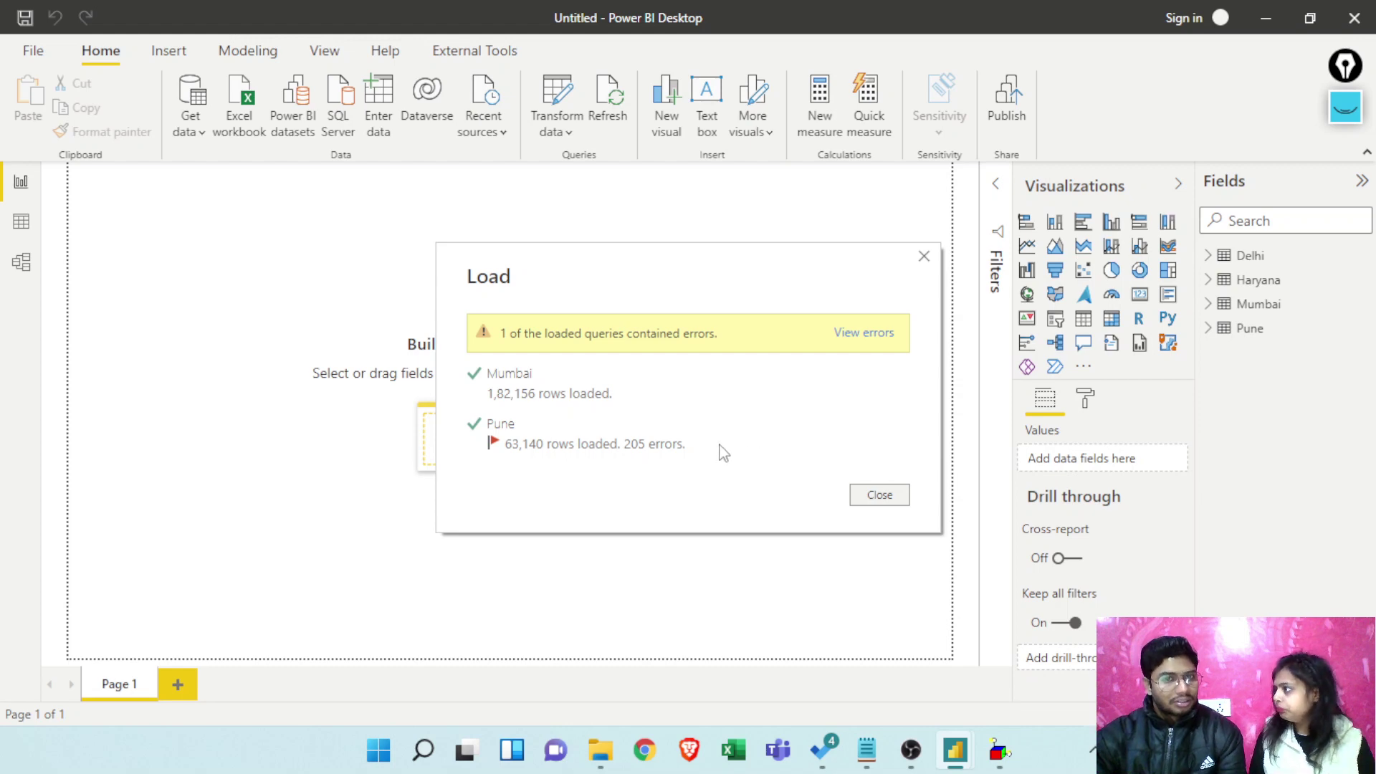
click(874, 497)
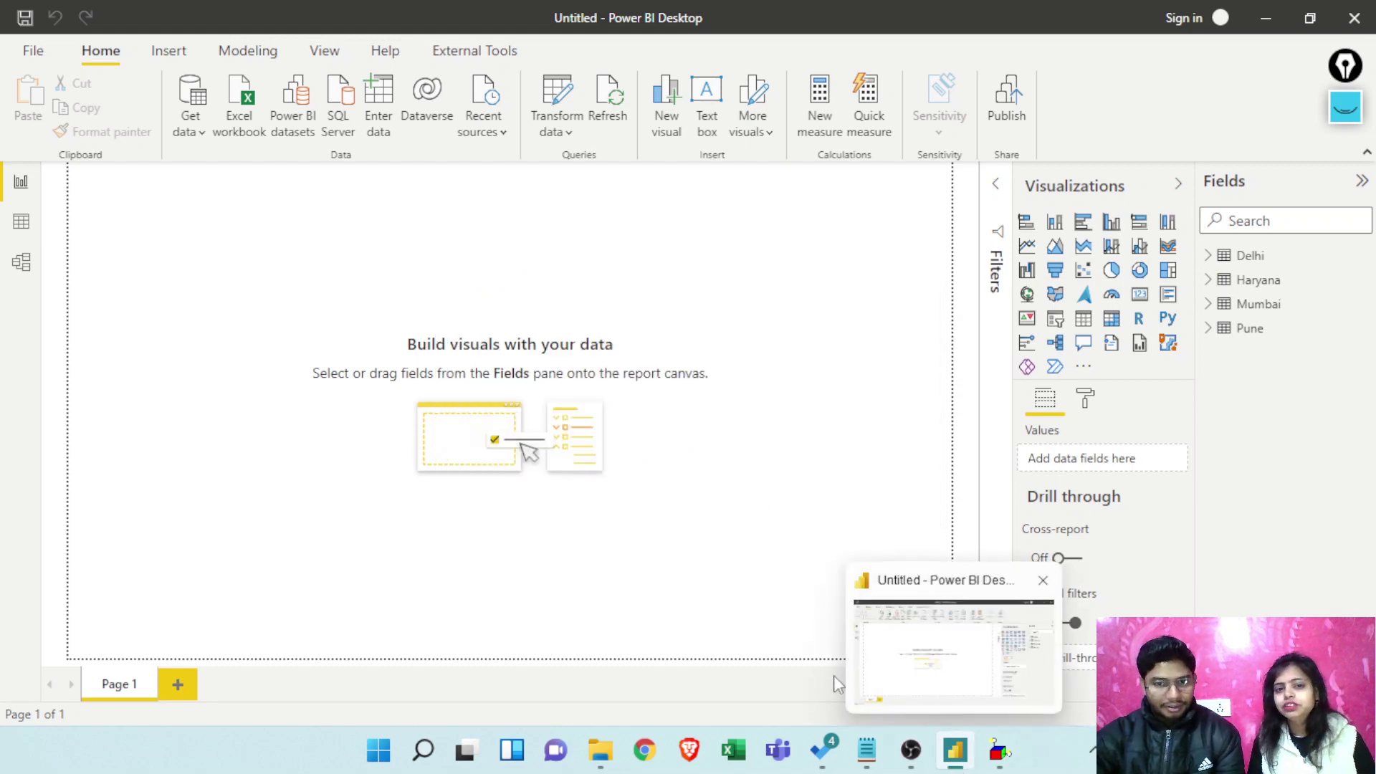
Open Daily Inventory.xlsx from the Pivot - Unpivot folder in Excel, accept the link update and go to the Pune sheet
mouse_move(601, 749)
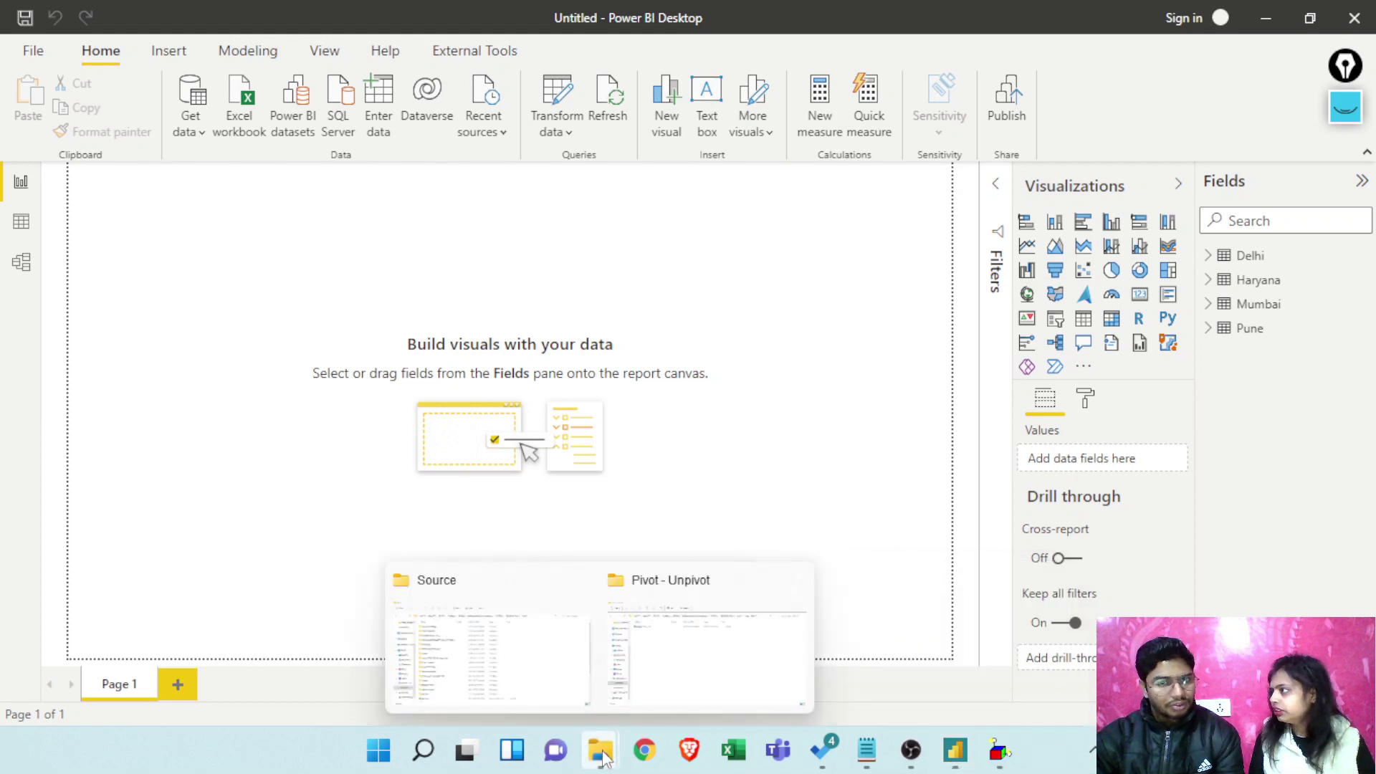
click(687, 647)
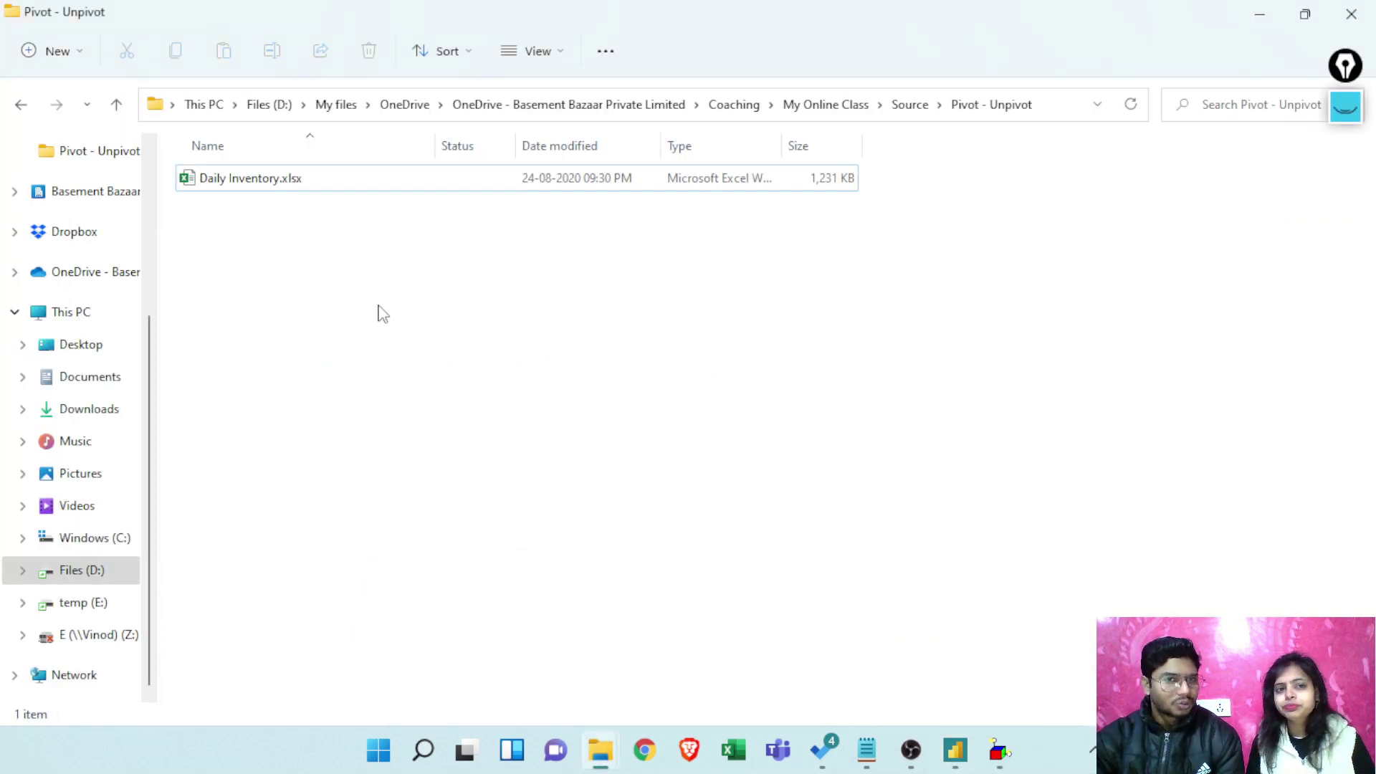
double_click(275, 188)
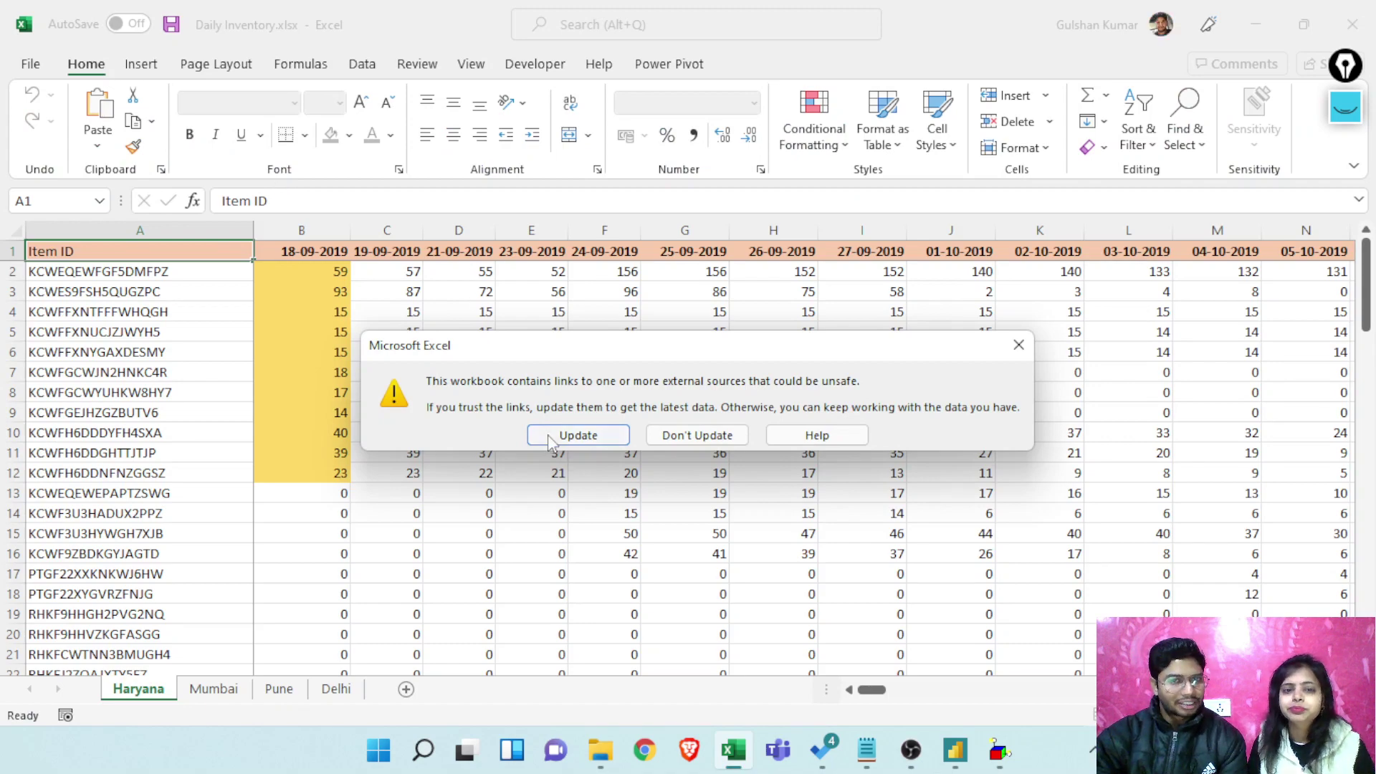
click(552, 437)
click(944, 345)
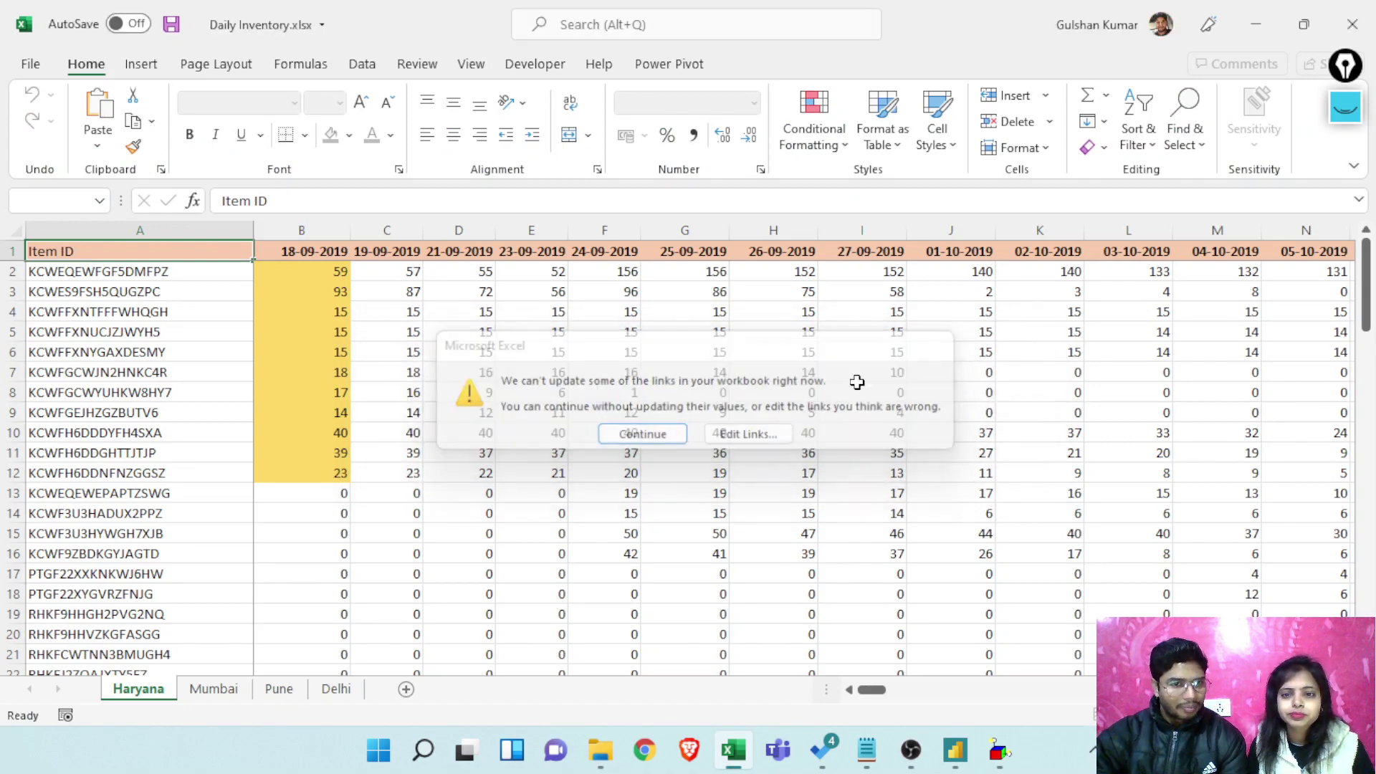
click(286, 689)
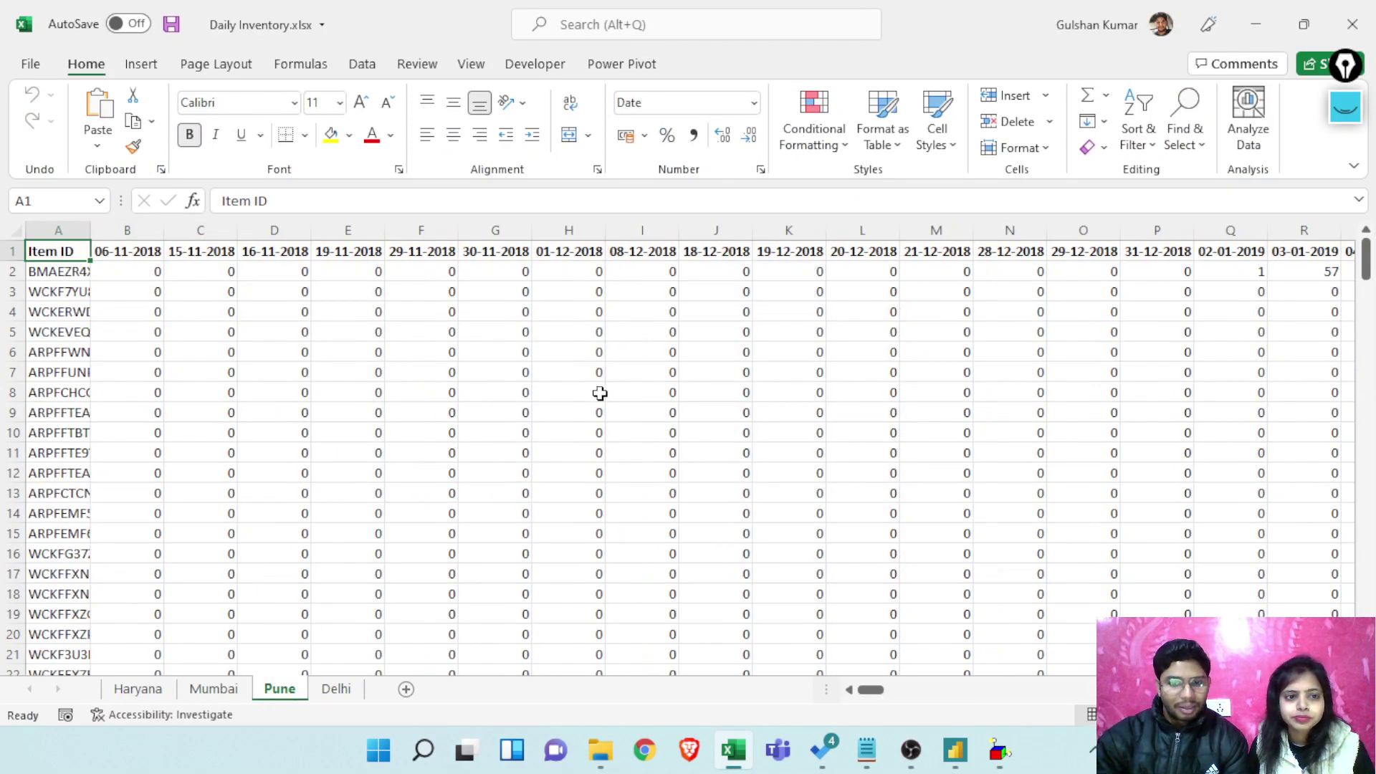
Examine the date headers across row 1 of the Pune sheet for entries that could cause the date conversion errors
key(Right)
key(Right)
key(Right)
key(Right)
key(Right)
key(Right)
key(Right)
key(Right)
key(Right)
key(Right)
key(Right)
key(Right)
key(Right)
key(Right)
key(Right)
key(Right)
key(Right)
key(Right)
key(Right)
key(Right)
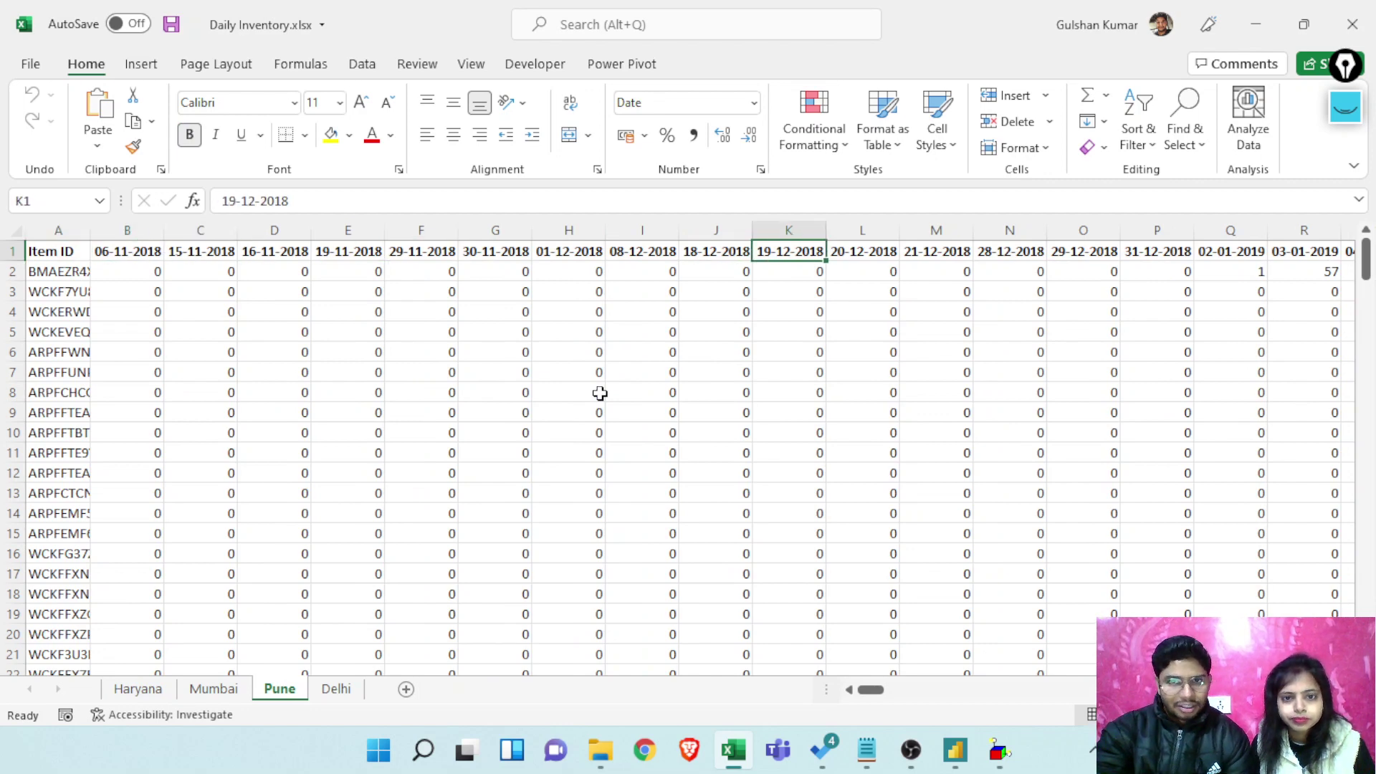
key(Right)
key(Right)
key(Right)
key(Right)
key(Right)
key(Right)
key(Right)
key(Right)
key(Right)
key(Right)
key(Right)
key(Right)
key(Right)
key(Right)
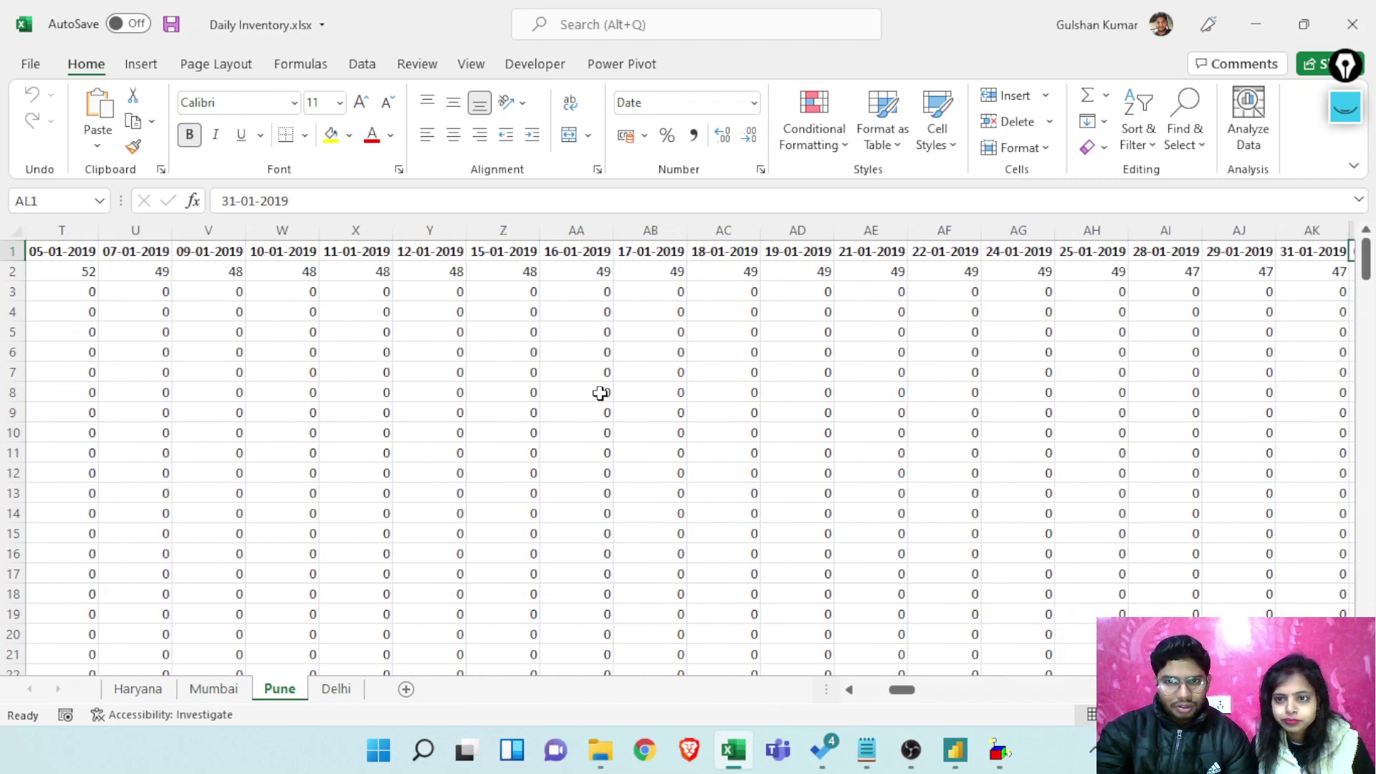
key(Right)
key(Right)
key(Right)
key(Right)
key(Right)
key(Right)
key(Right)
key(Right)
key(Right)
key(Right)
key(Right)
key(Right)
key(Right)
key(Right)
key(Right)
key(Right)
key(Right)
key(Right)
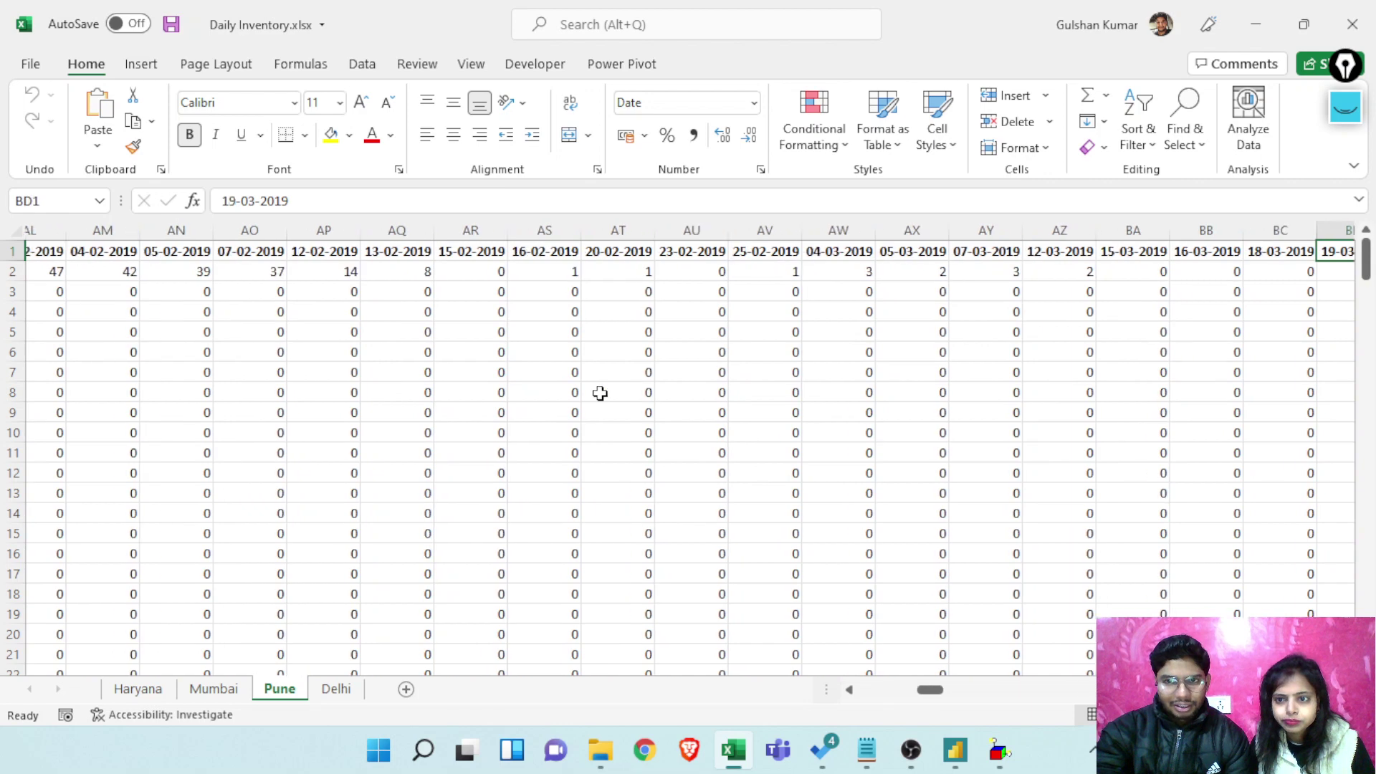
key(Right)
key(Right)
key(Right)
key(Right)
key(Right)
key(Right)
key(Right)
key(Right)
key(Right)
key(Right)
key(Right)
key(Right)
key(Right)
key(Right)
key(Right)
key(Right)
key(Right)
key(Right)
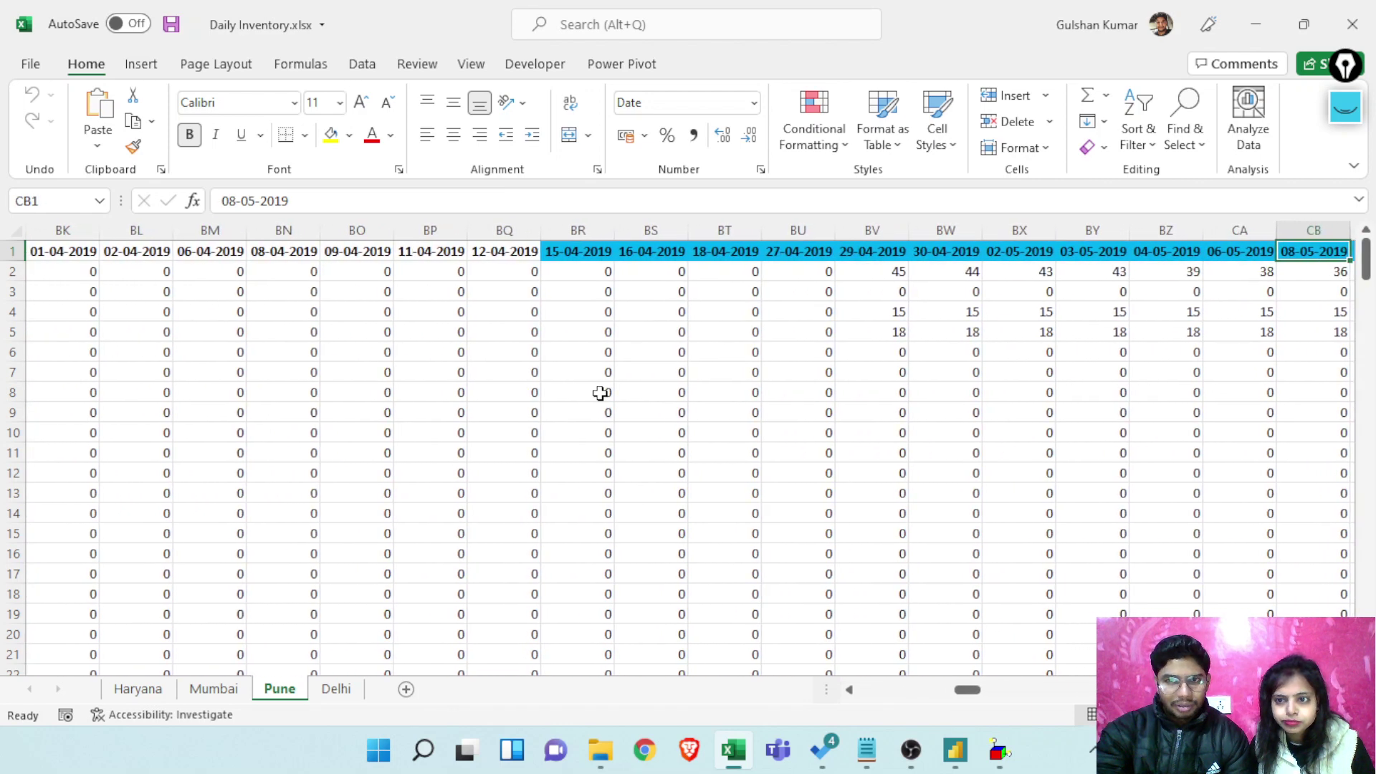
key(Right)
key(Right)
key(Right)
key(Right)
key(Right)
key(Right)
key(Right)
key(Right)
key(Right)
key(Right)
key(Right)
key(Right)
key(Right)
key(Right)
key(Right)
key(Right)
key(Right)
key(Right)
key(Right)
key(Right)
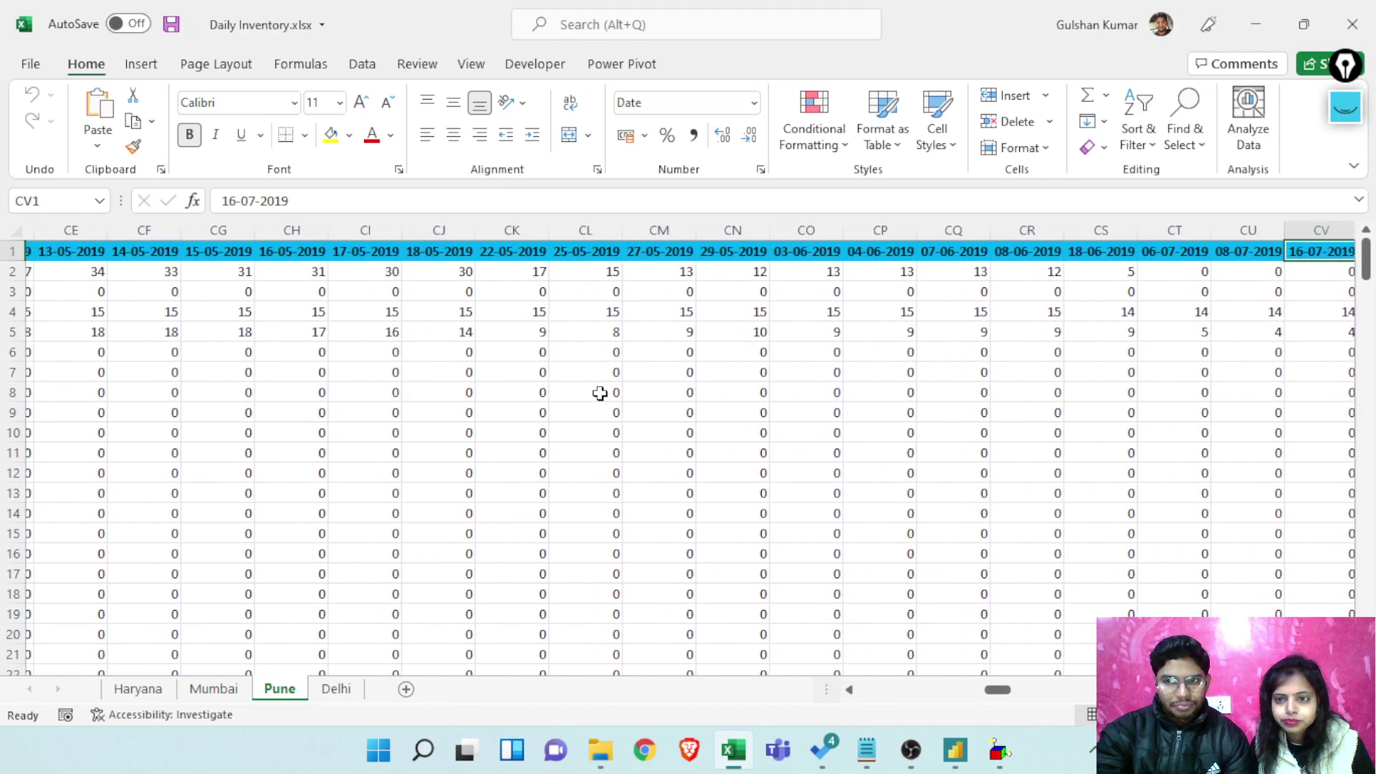
key(Right)
key(Right)
key(Right)
key(Right)
key(Right)
key(Right)
key(Right)
key(Right)
key(Right)
key(Right)
key(Right)
key(Right)
key(Right)
key(Right)
key(Right)
key(Right)
key(Right)
key(Right)
key(Right)
key(Right)
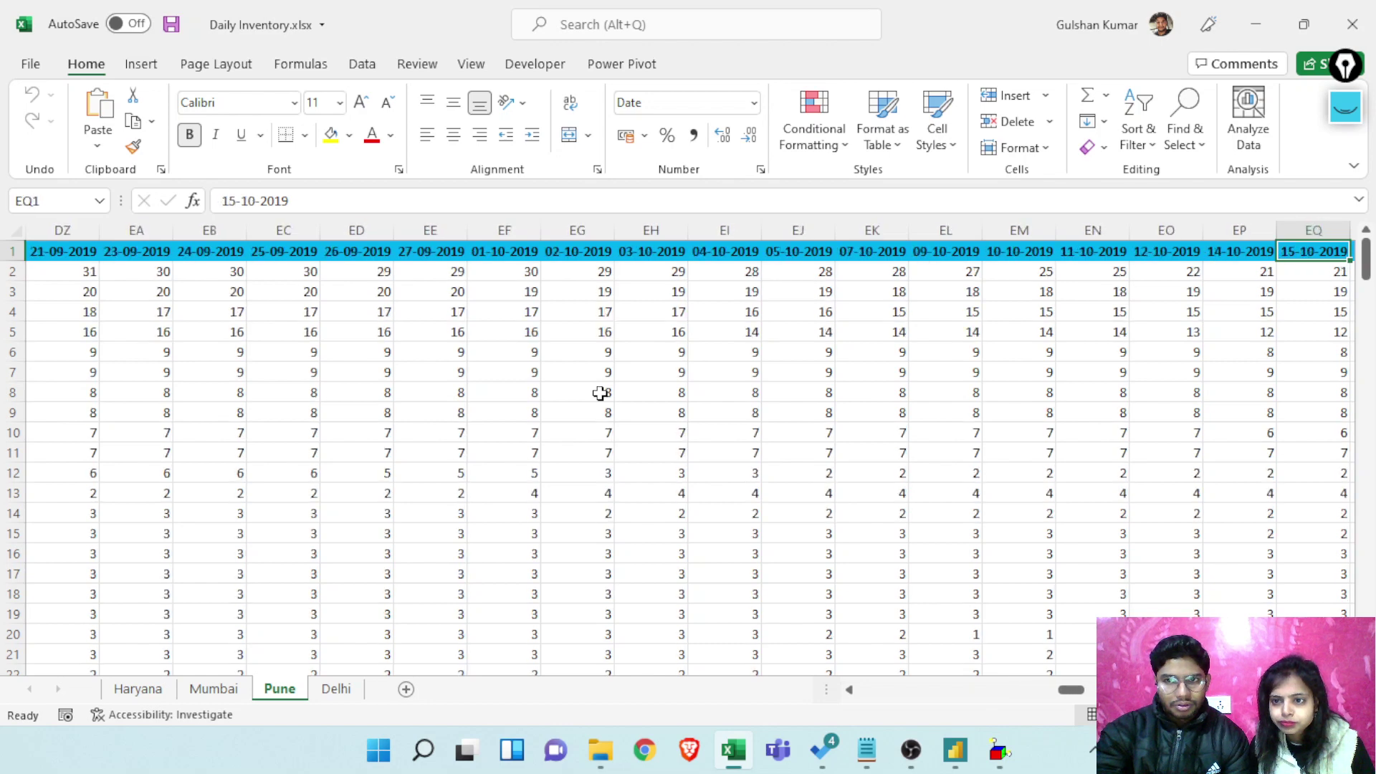
key(Right)
key(Right)
key(Right)
key(Right)
key(Right)
key(Right)
key(Right)
key(Right)
key(Right)
key(Right)
key(Right)
key(Right)
key(Right)
key(Right)
key(Right)
key(Right)
key(Right)
key(Right)
key(Right)
key(Right)
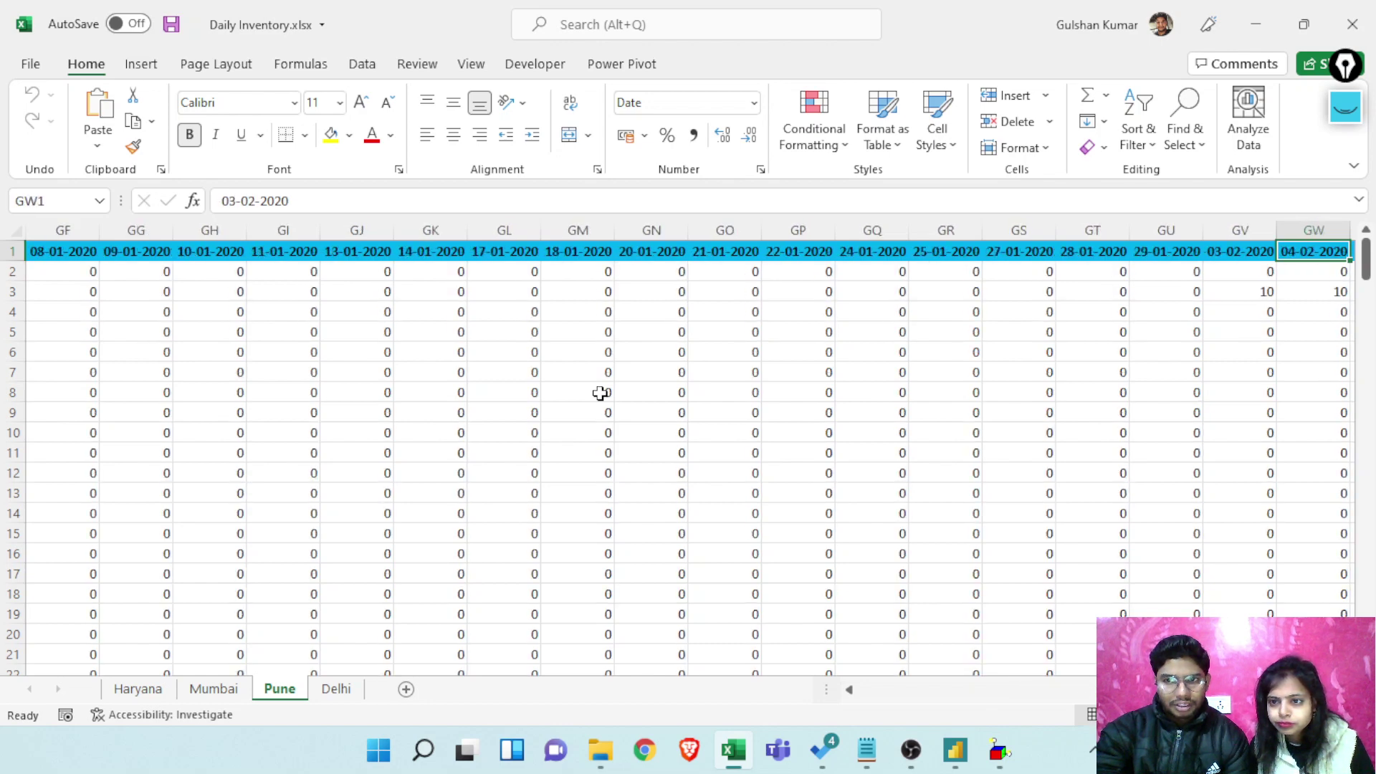
key(Right)
key(Right)
key(Right)
key(Right)
key(Right)
key(Right)
key(Right)
key(Right)
key(Right)
key(Right)
key(Right)
key(Right)
key(Right)
key(Right)
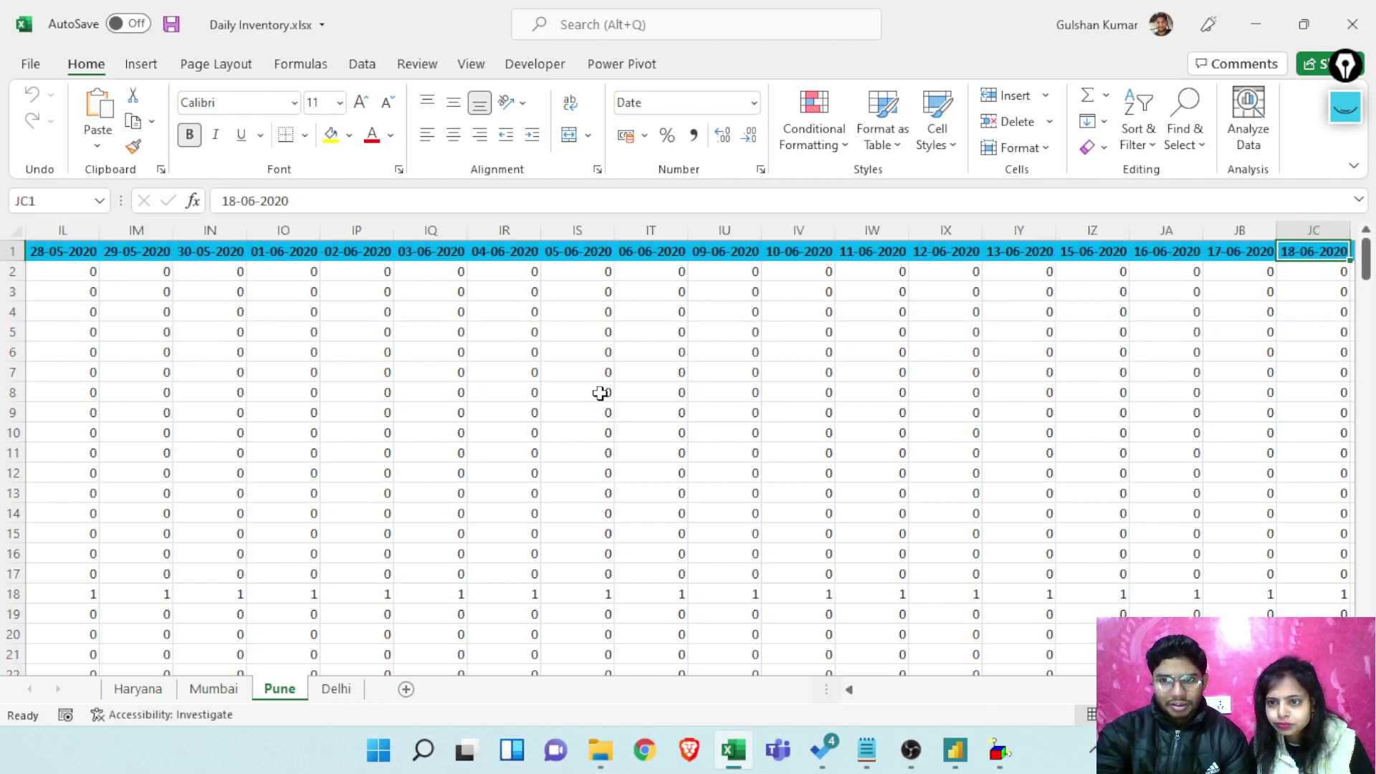
Examine the remaining date headers of the Pune sheet through to the end of row 1
key(Right)
key(Right)
key(Right)
key(Right)
key(Right)
key(Right)
key(Right)
key(Right)
key(Right)
key(Right)
key(Right)
key(Right)
key(Right)
key(Right)
key(Right)
key(Right)
key(Right)
key(Right)
key(Right)
key(Right)
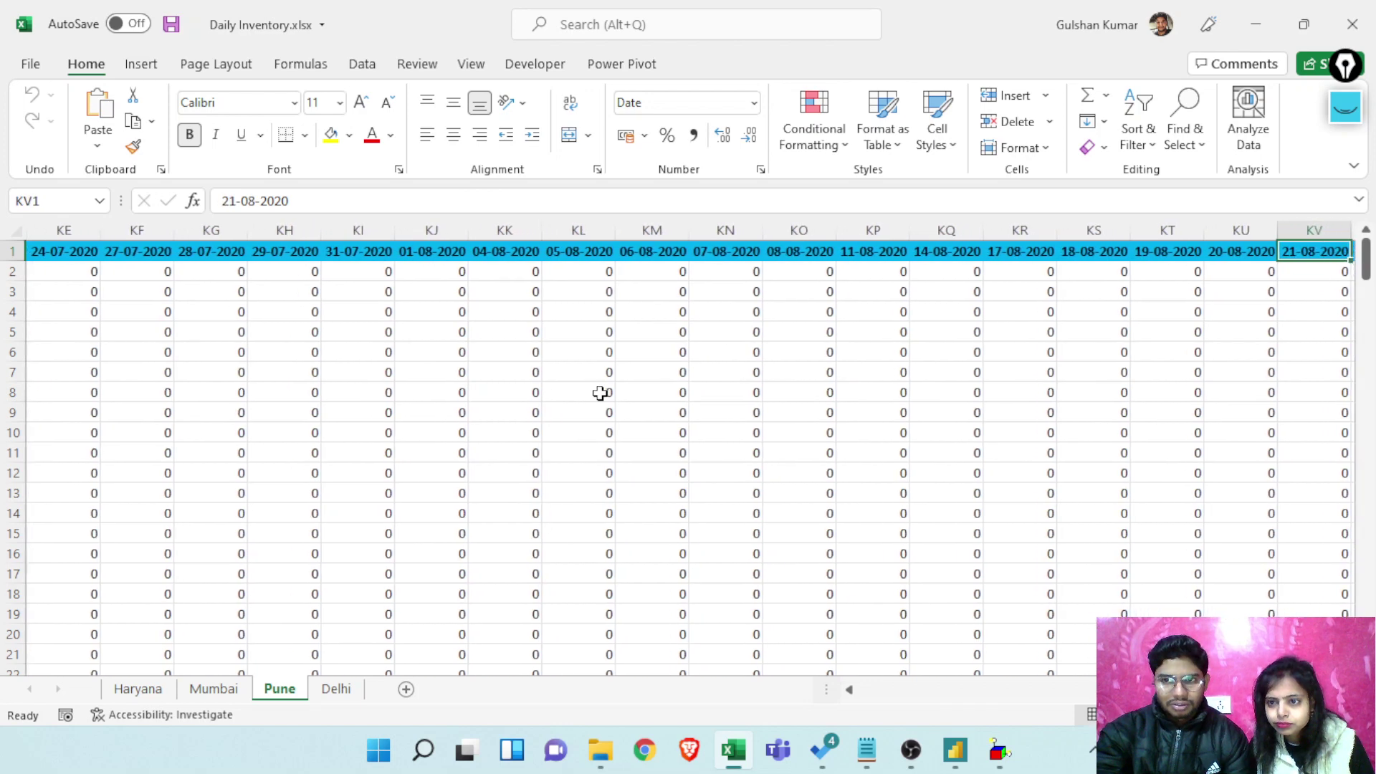
key(Right)
key(Right)
key(Right)
key(Right)
key(Right)
key(Right)
key(Right)
key(Right)
key(Right)
key(Right)
key(Right)
key(Right)
key(Right)
key(Right)
key(Right)
key(Right)
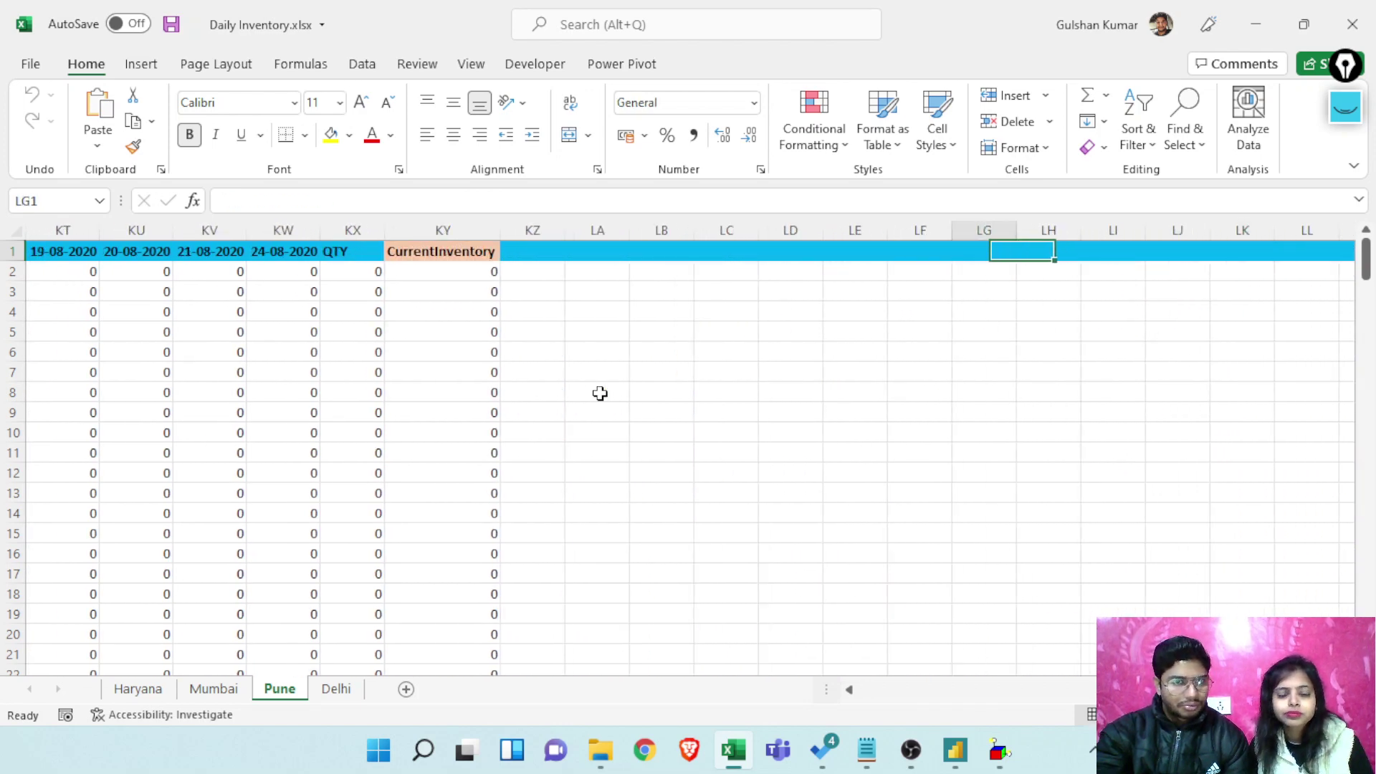
Recheck the row 1 date headers backwards from the CurrentInventory column to the January 2020 dates
key(Left)
key(Left)
key(Left)
key(Left)
key(Left)
key(Left)
key(Left)
key(Left)
key(Left)
key(Left)
key(Left)
key(Left)
key(Left)
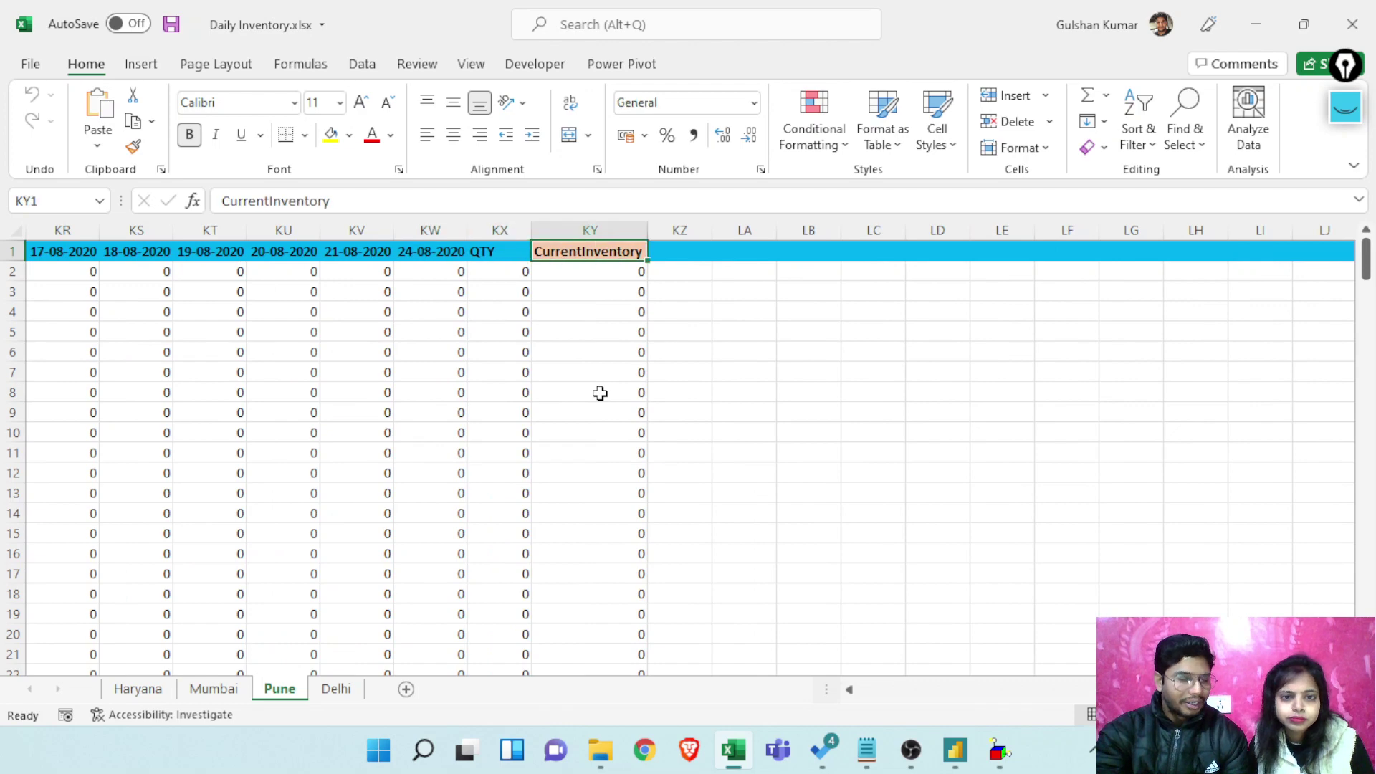
key(Left)
key(Left)
key(Left)
key(Left)
key(Left)
key(Left)
key(Left)
key(Left)
key(Left)
key(Left)
key(Left)
key(Left)
key(Left)
key(Left)
key(Left)
key(Left)
key(Left)
key(Left)
key(Left)
key(Left)
key(Left)
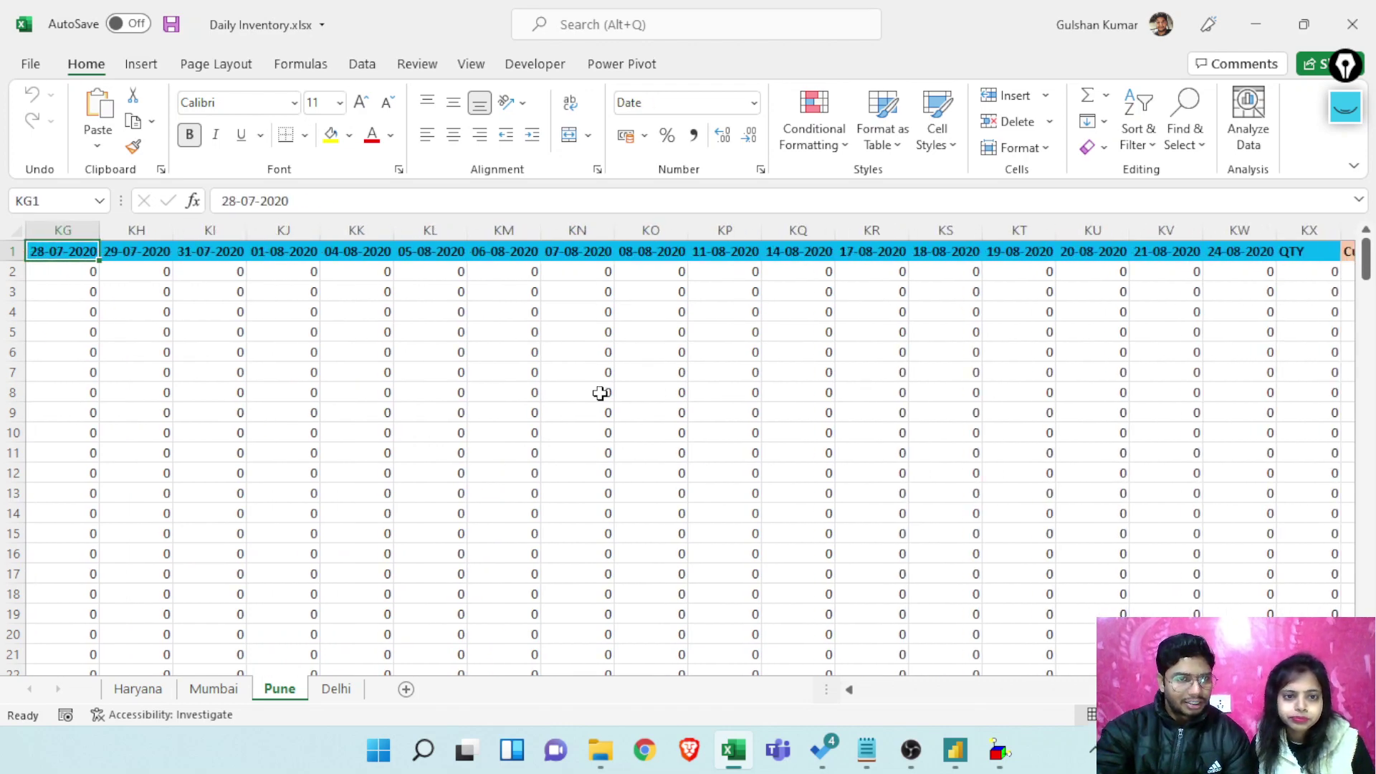
key(Left)
key(Left)
key(Left)
key(Left)
key(Left)
key(Left)
key(Left)
key(Left)
key(Left)
key(Left)
key(Left)
key(Left)
key(Left)
key(Left)
key(Left)
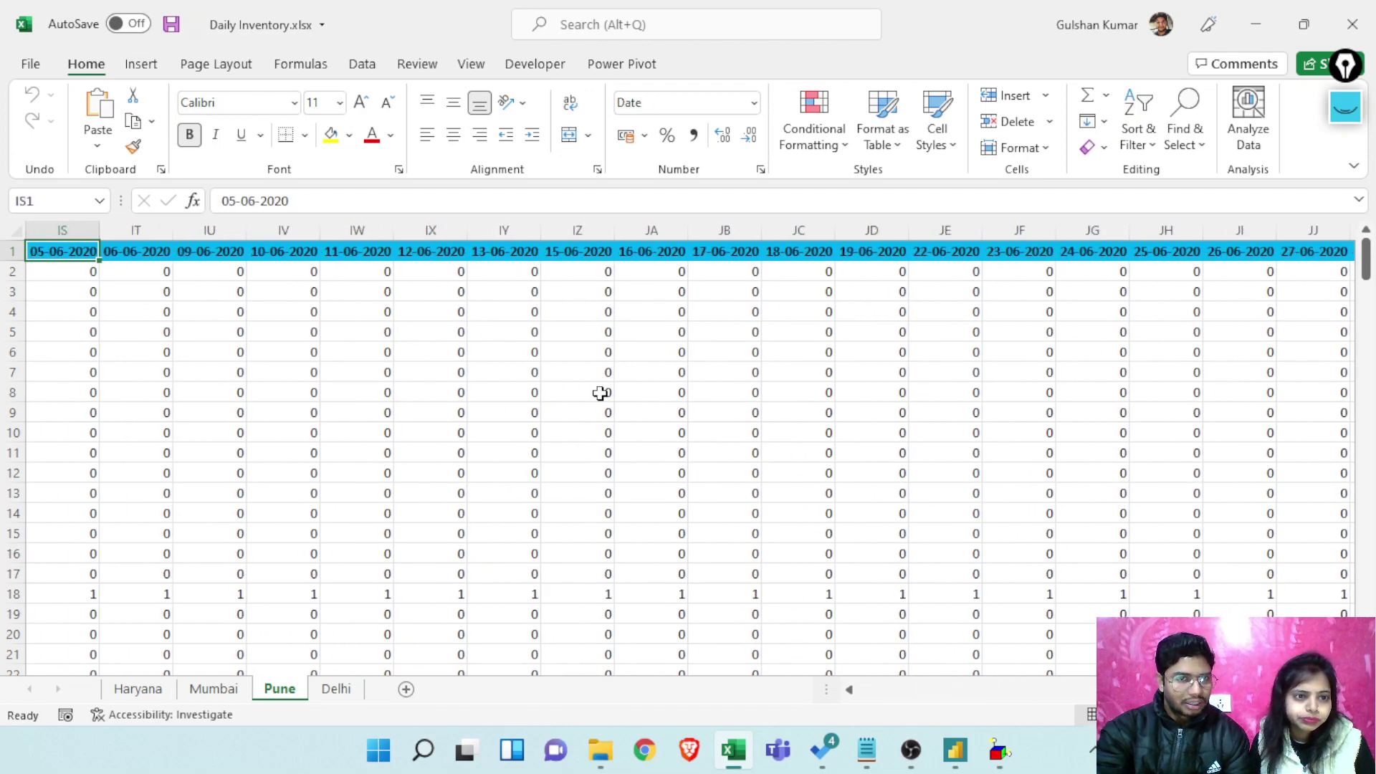
key(Left)
key(Left)
key(Left)
key(Left)
key(Left)
key(Left)
key(Left)
key(Left)
key(Left)
key(Left)
key(Left)
key(Left)
key(Left)
key(Left)
key(Left)
key(Left)
key(Left)
key(Left)
key(Left)
key(Left)
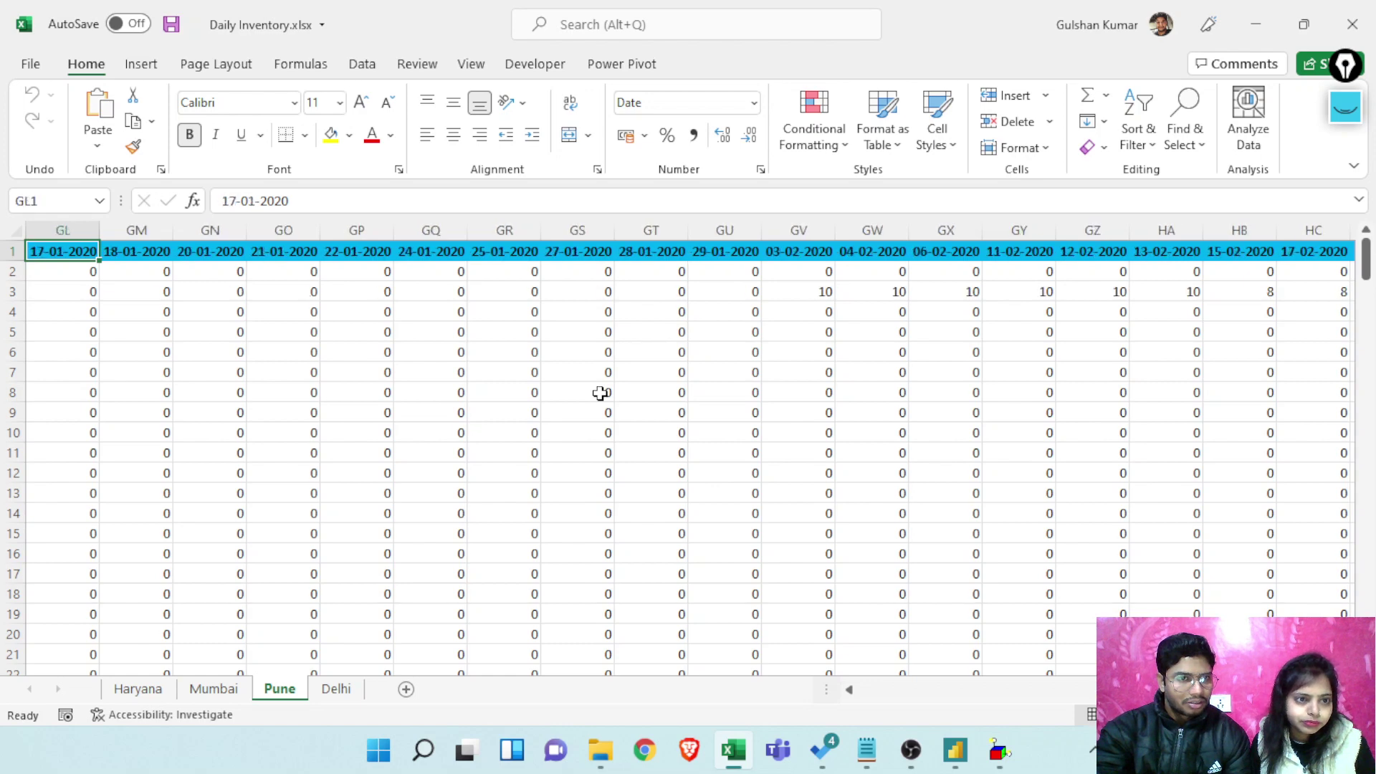
Copy the Pune sheet's date headers B1:KW1, leaving out QTY and CurrentInventory, and paste them into a new blank workbook
key(ctrl+Left)
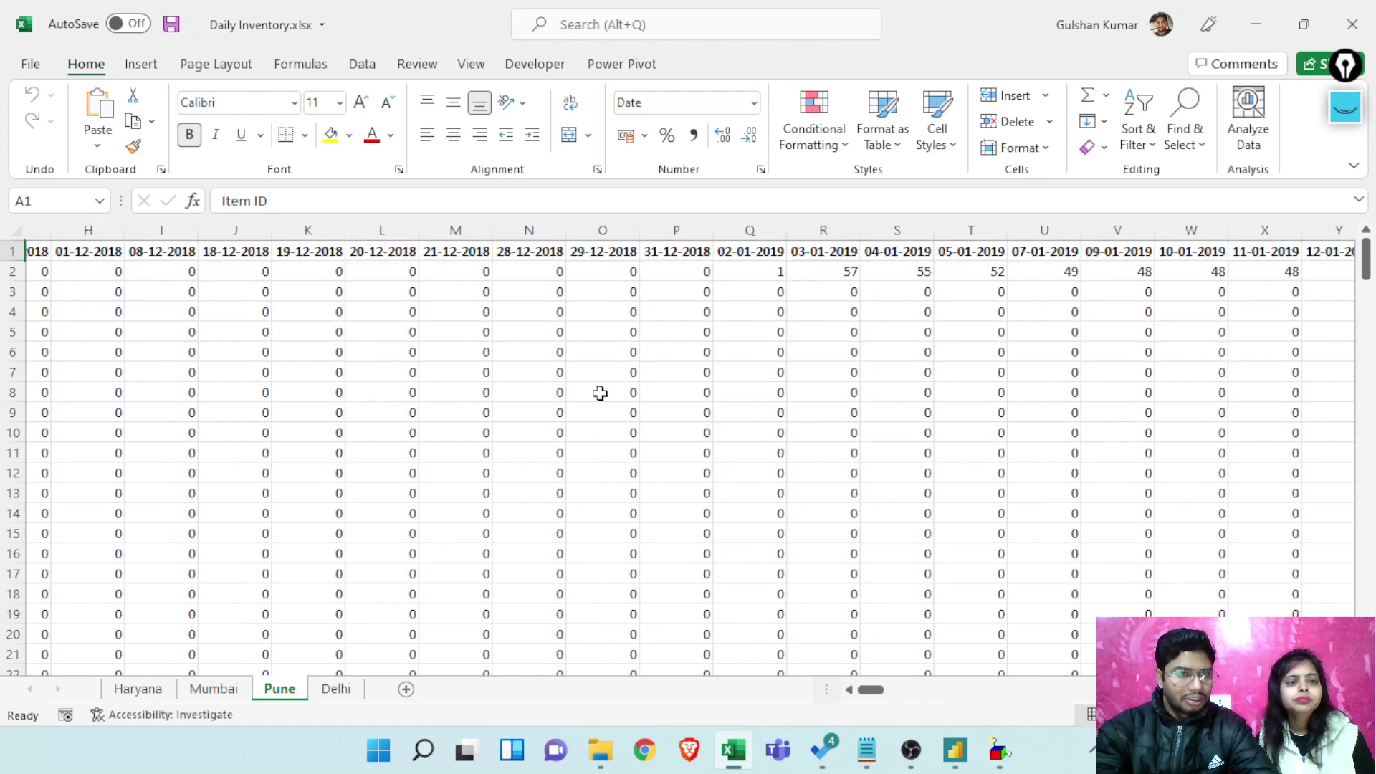
key(Right)
key(ctrl+shift+Right)
key(shift+Left)
key(shift+Left)
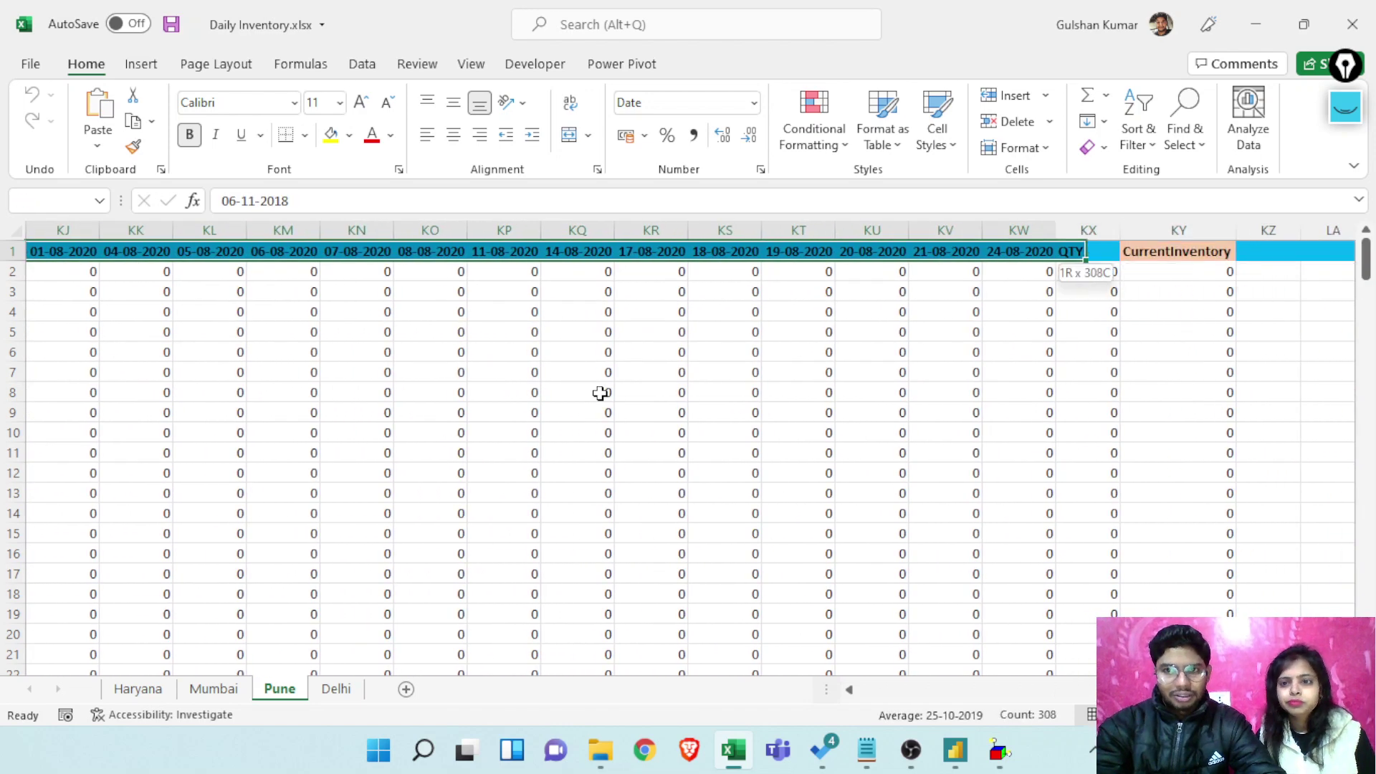
key(ctrl+c)
key(ctrl+n)
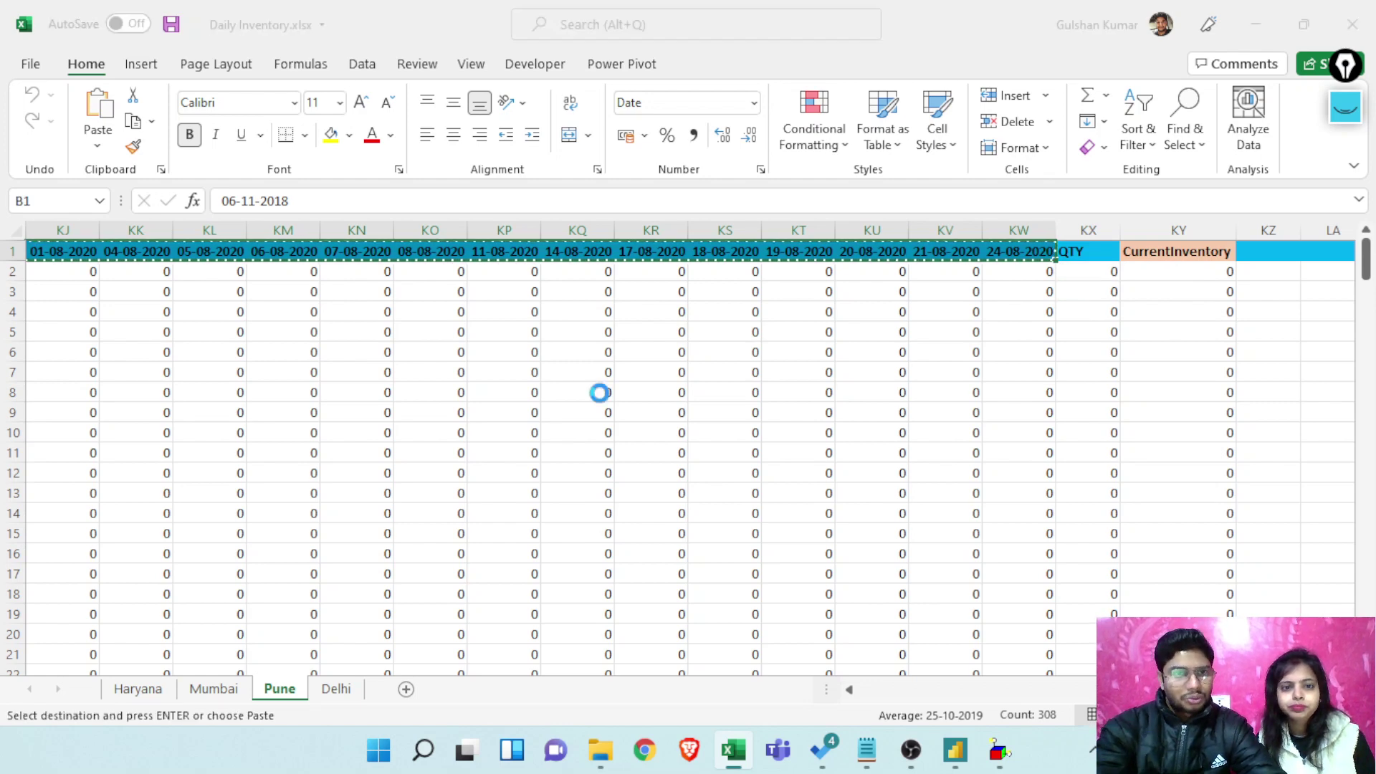
key(ctrl+v)
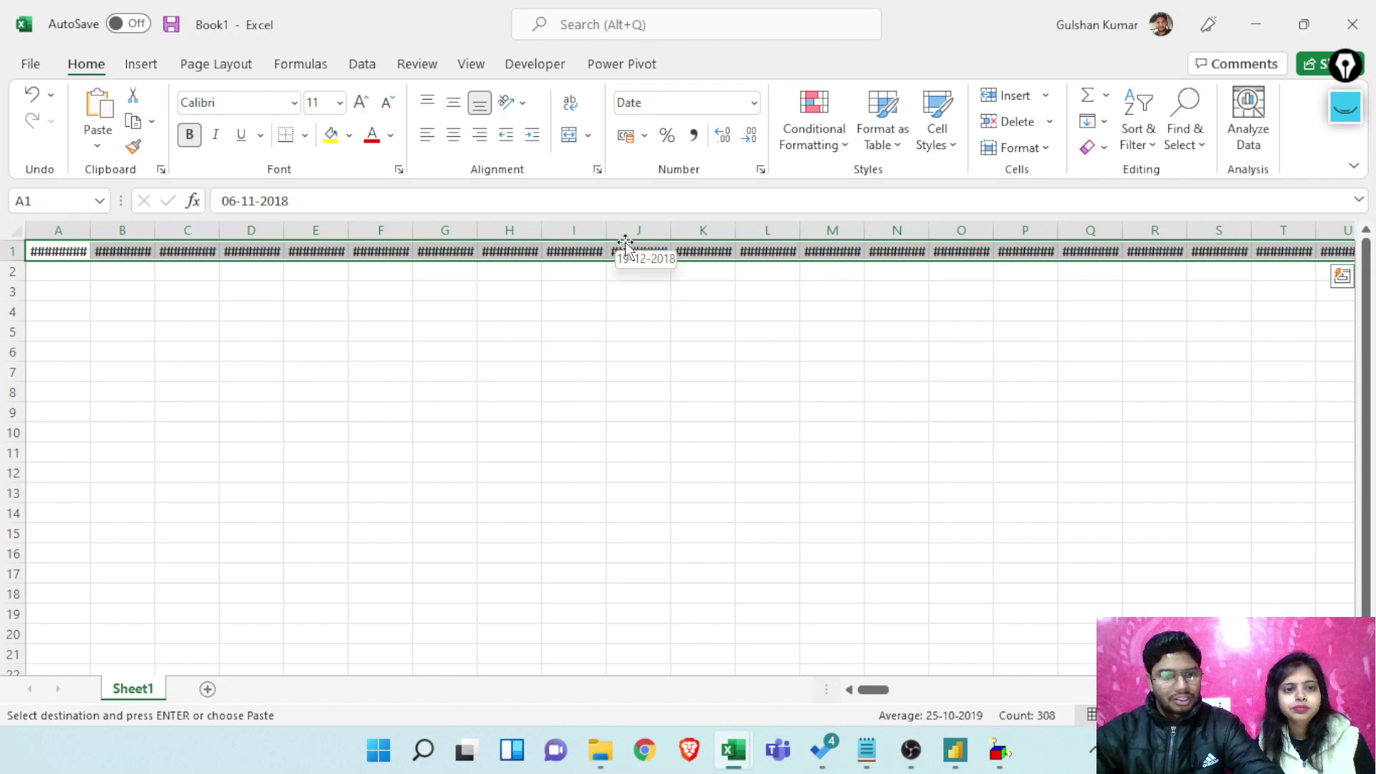
Paste the copied headers transposed into a vertical list starting at H5 and autofit column H
click(509, 330)
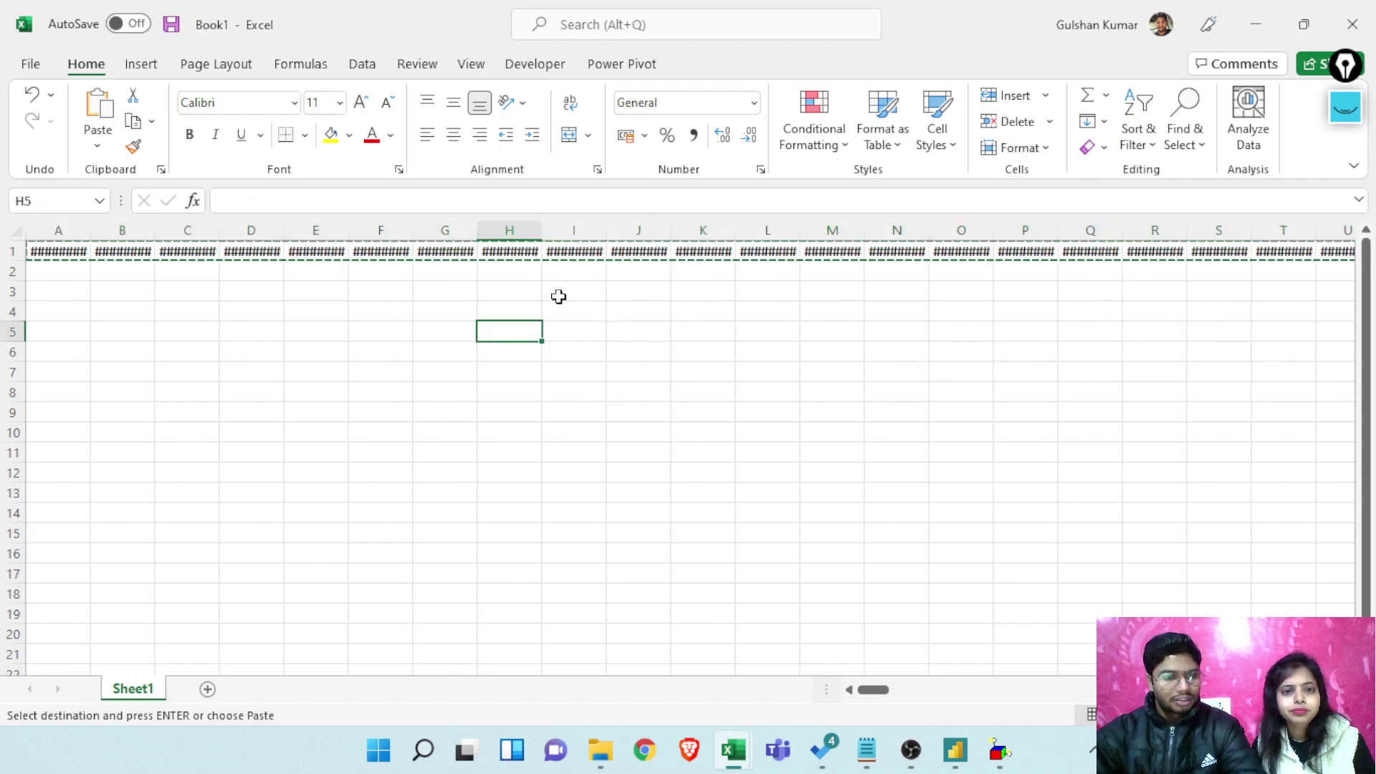
key(ctrl+alt+v)
click(1119, 395)
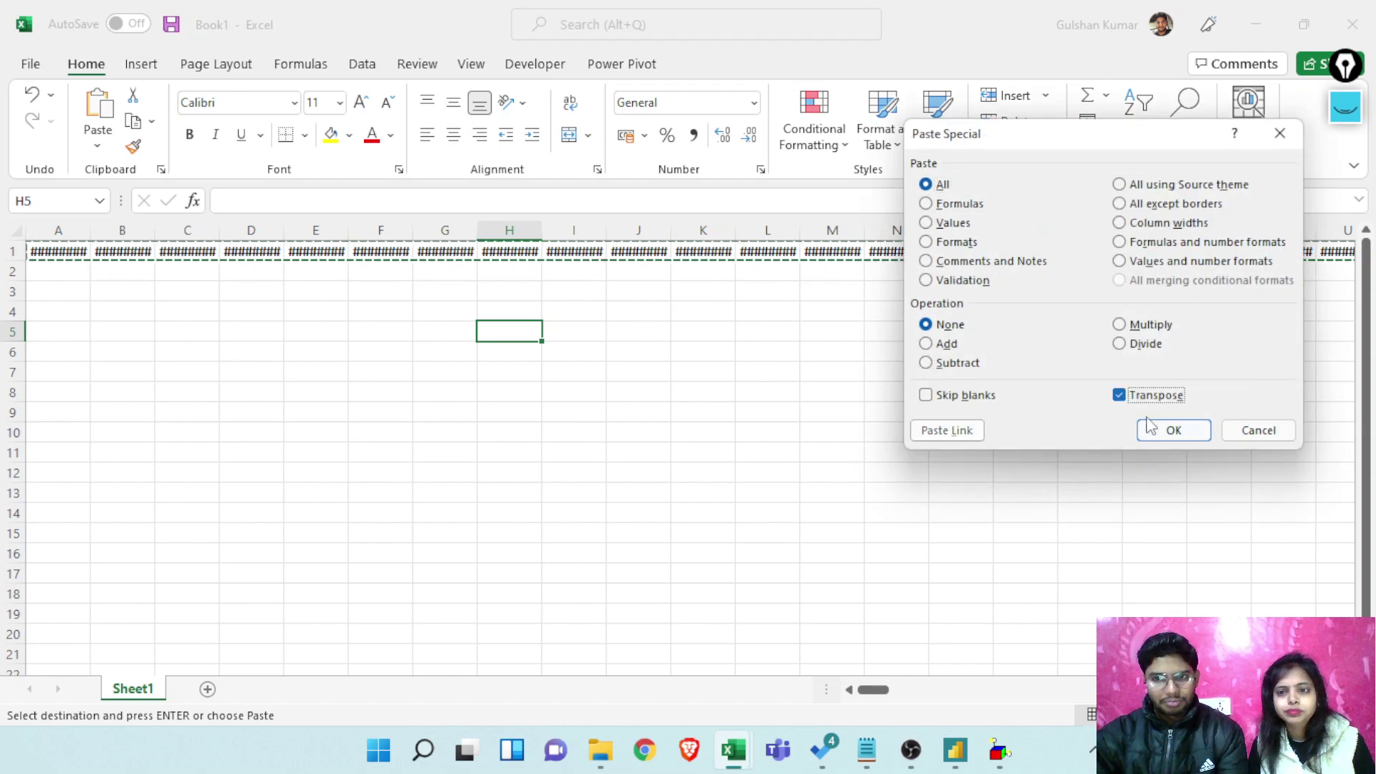
click(1173, 430)
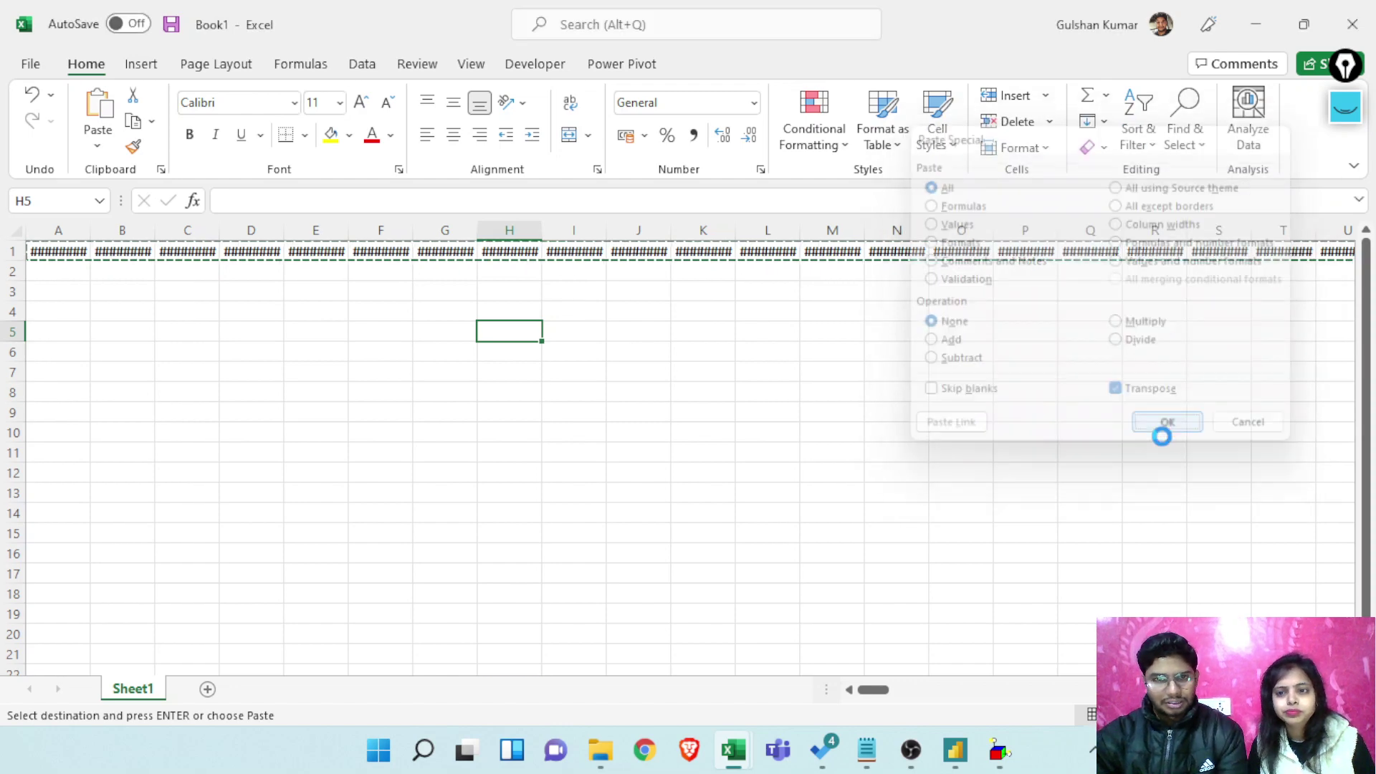
double_click(542, 230)
Examine the transposed date list down column H to its last entry for irregular dates
click(724, 357)
scroll(559, 412, down, 15)
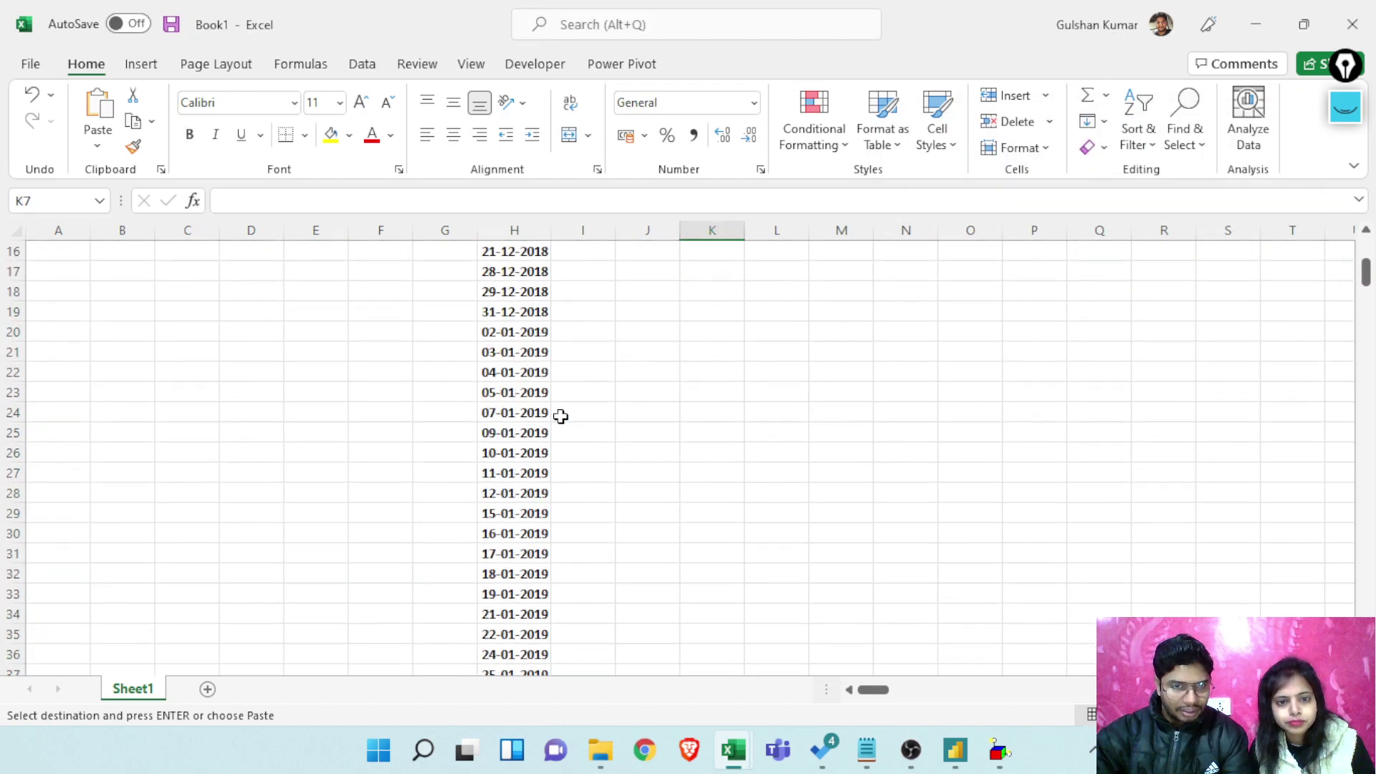
scroll(563, 418, down, 15)
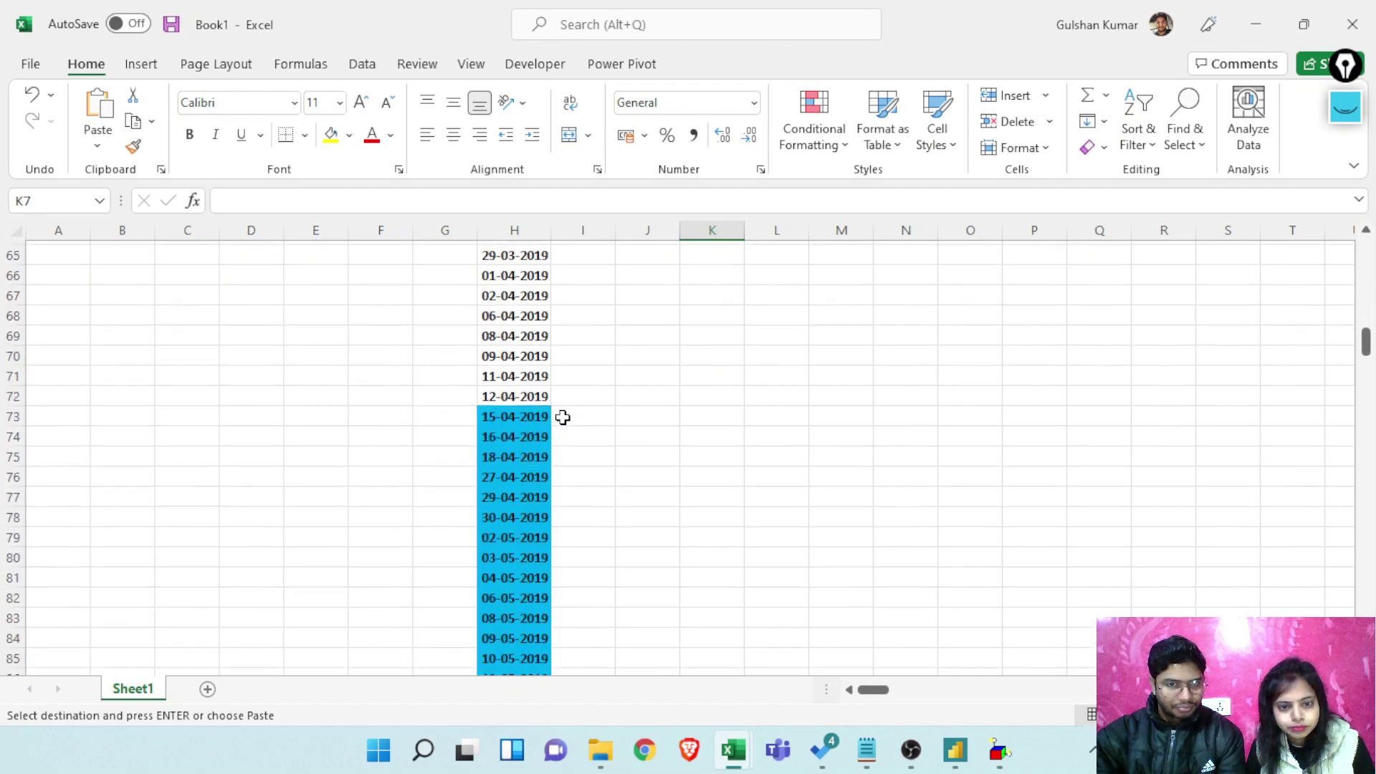
scroll(563, 417, down, 14)
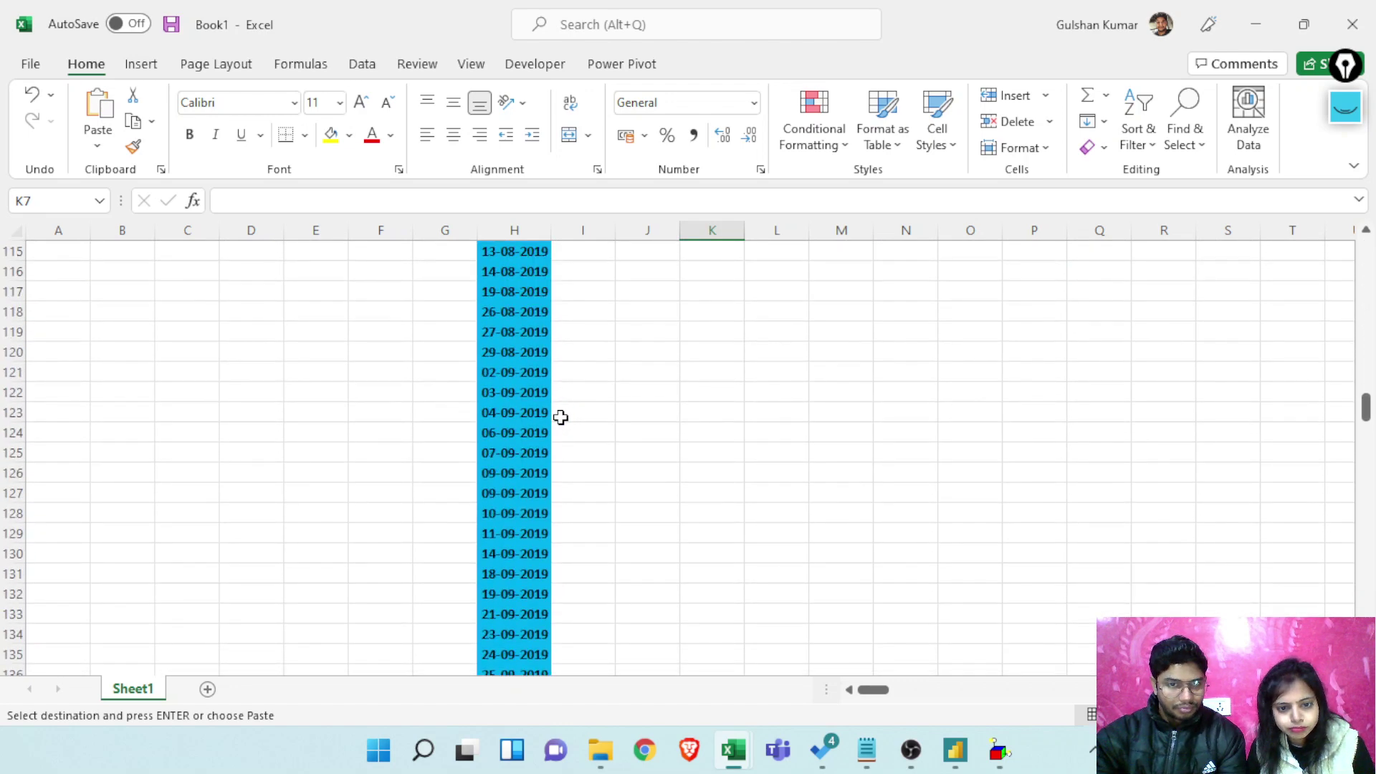
scroll(553, 417, down, 13)
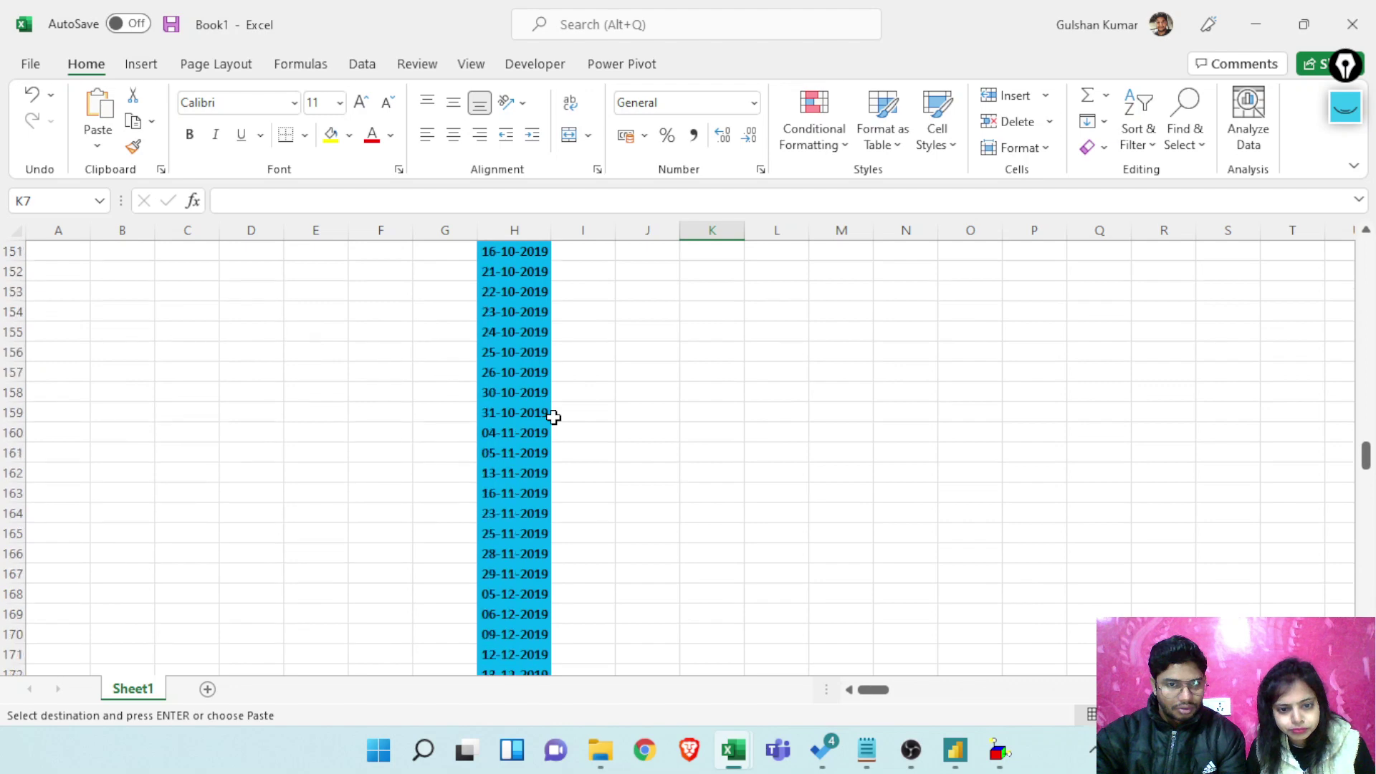
scroll(553, 417, down, 14)
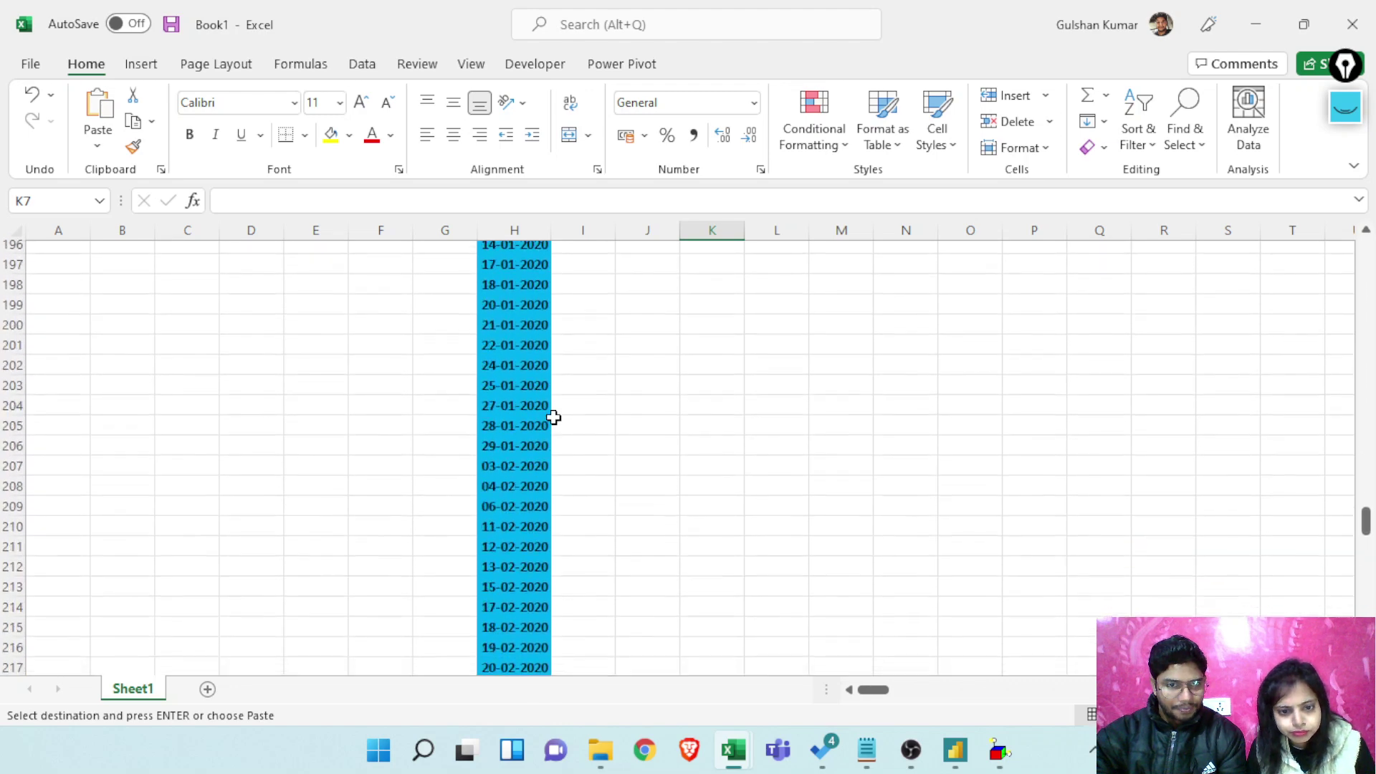
scroll(553, 417, down, 20)
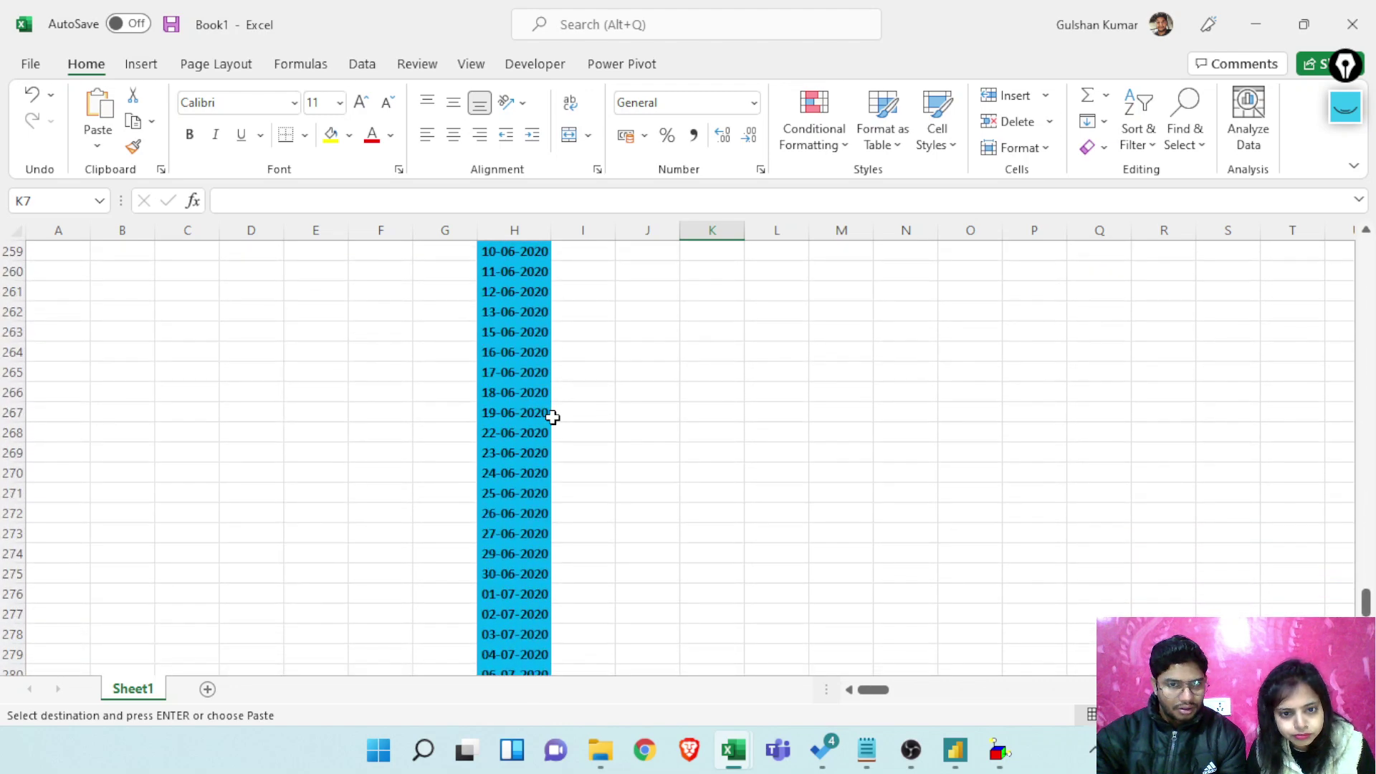
scroll(552, 417, down, 1)
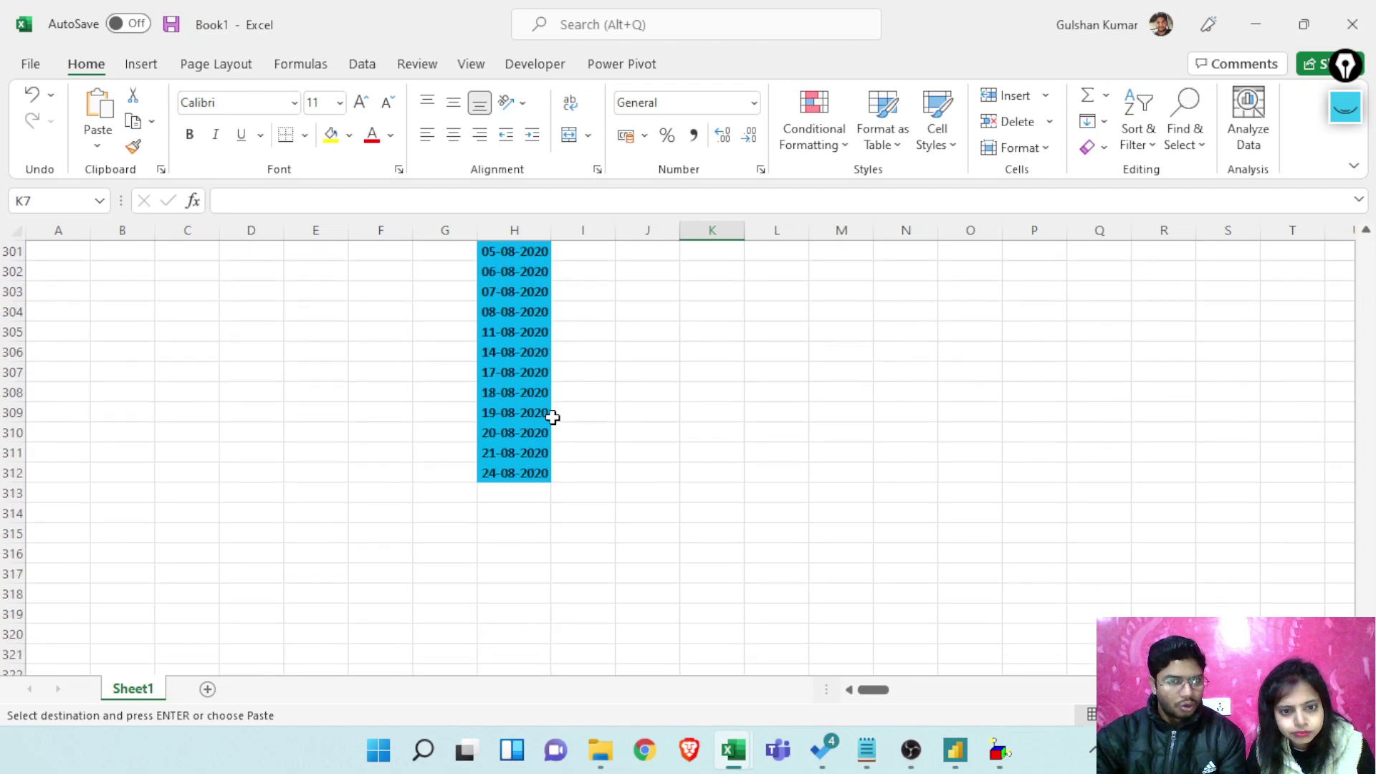
Close the scratch workbook and Daily Inventory.xlsx without saving either one
click(1353, 24)
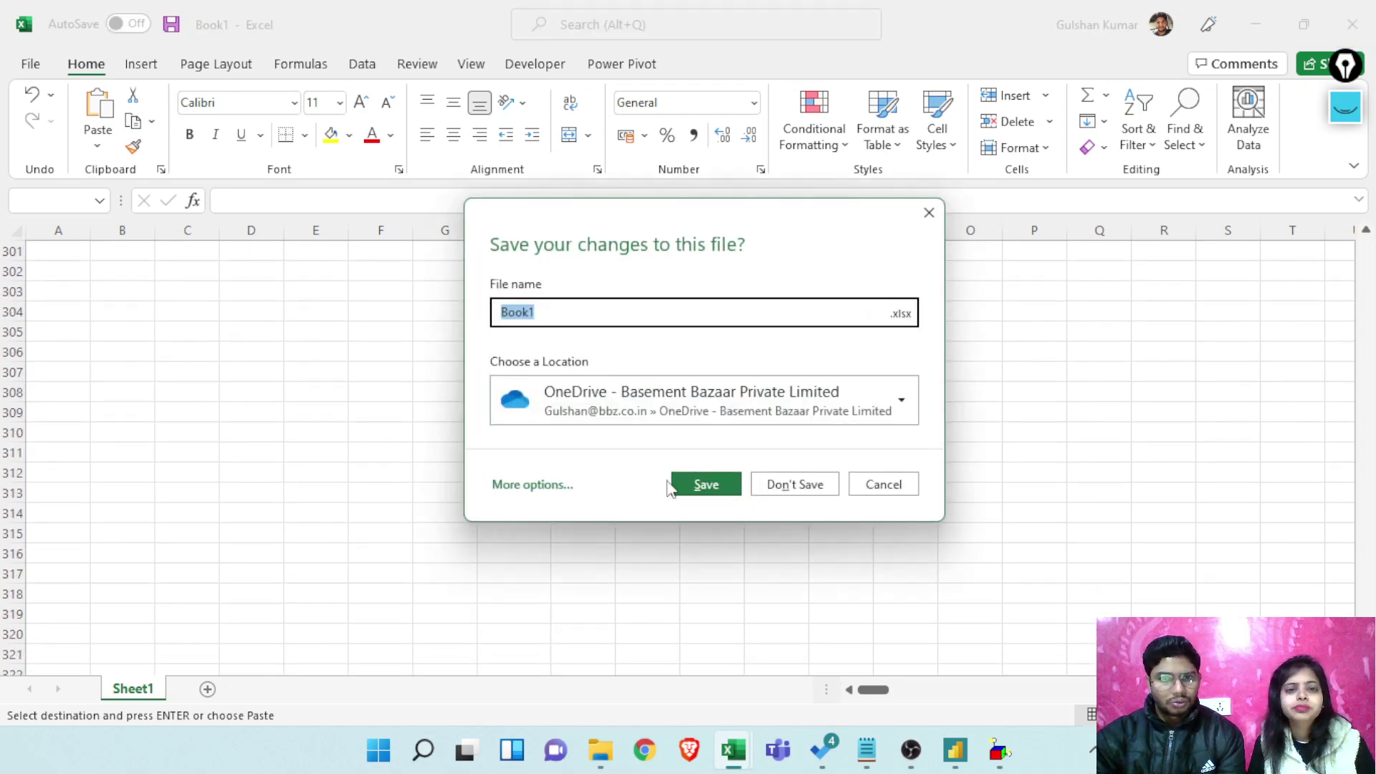
click(795, 485)
click(708, 443)
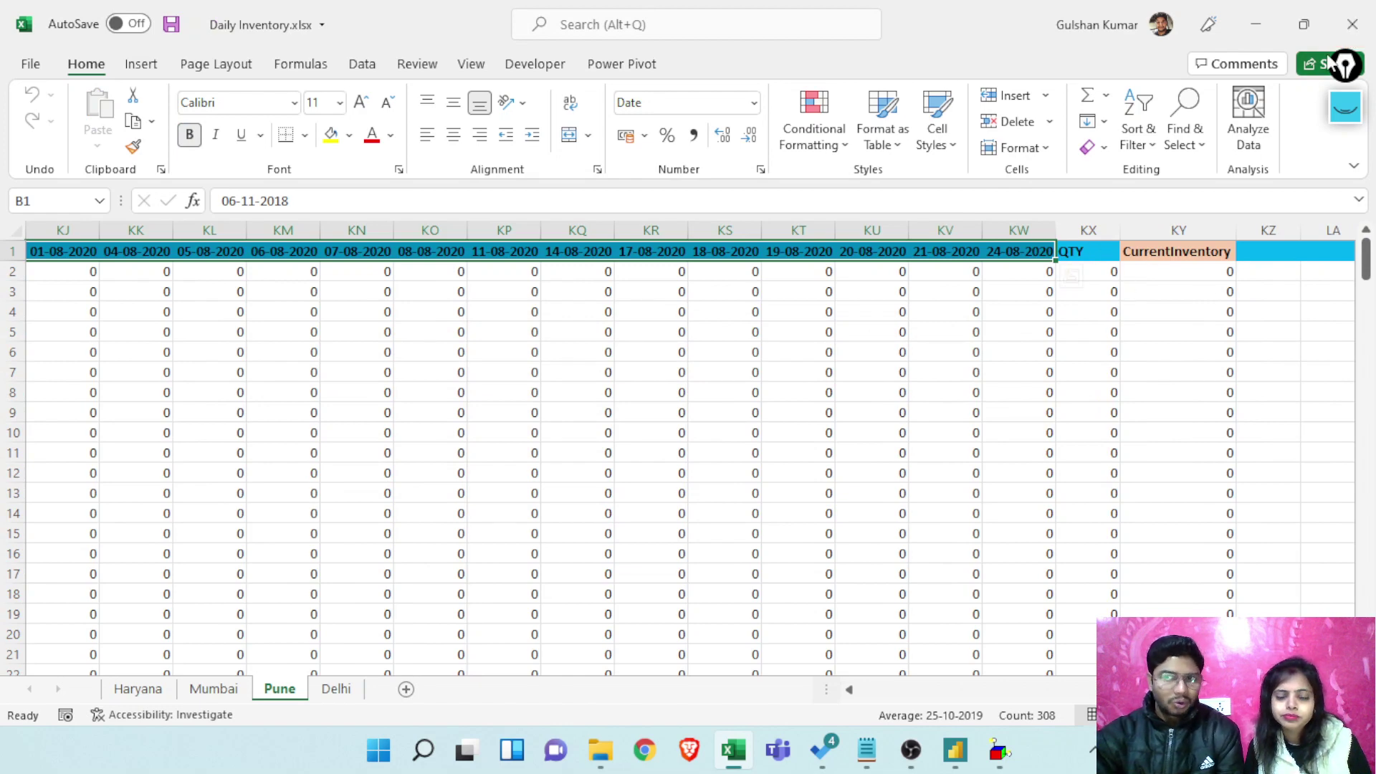
click(1351, 21)
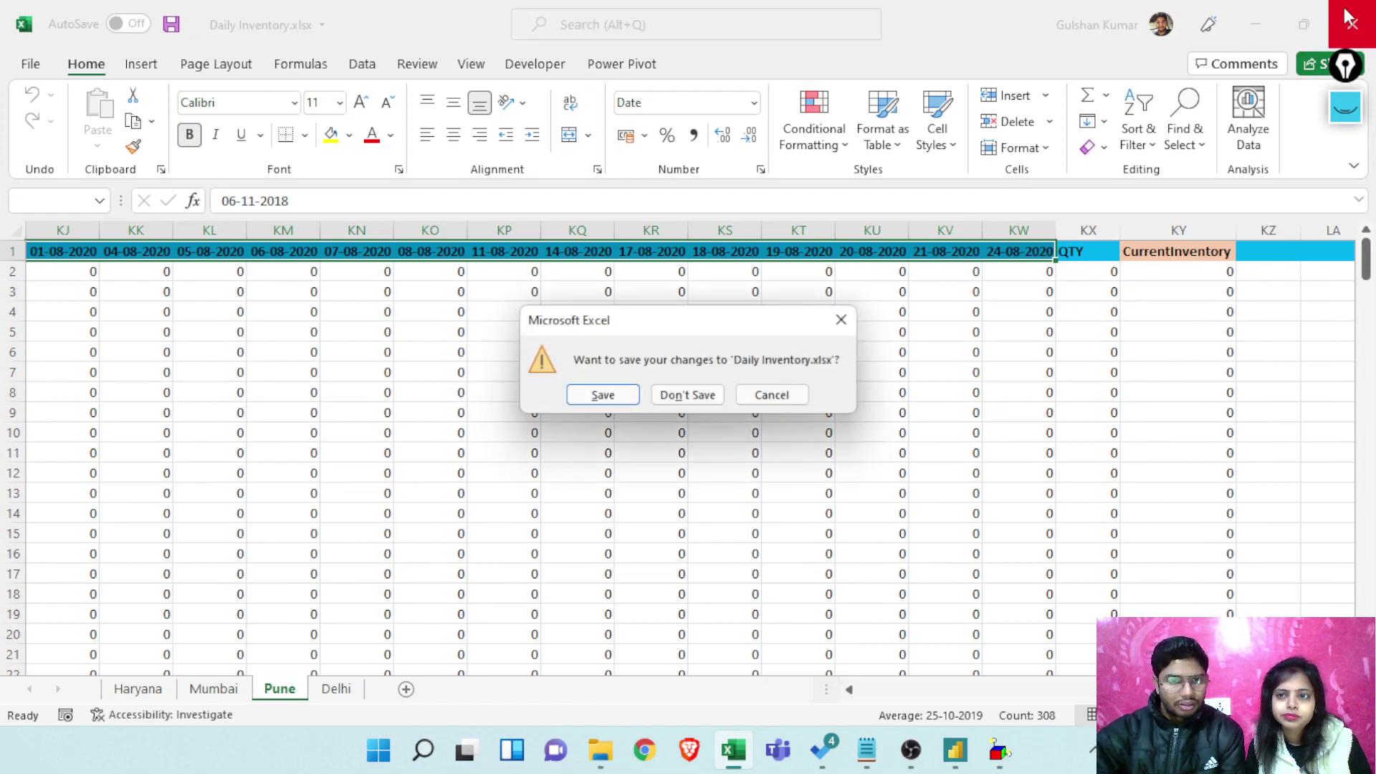
click(687, 395)
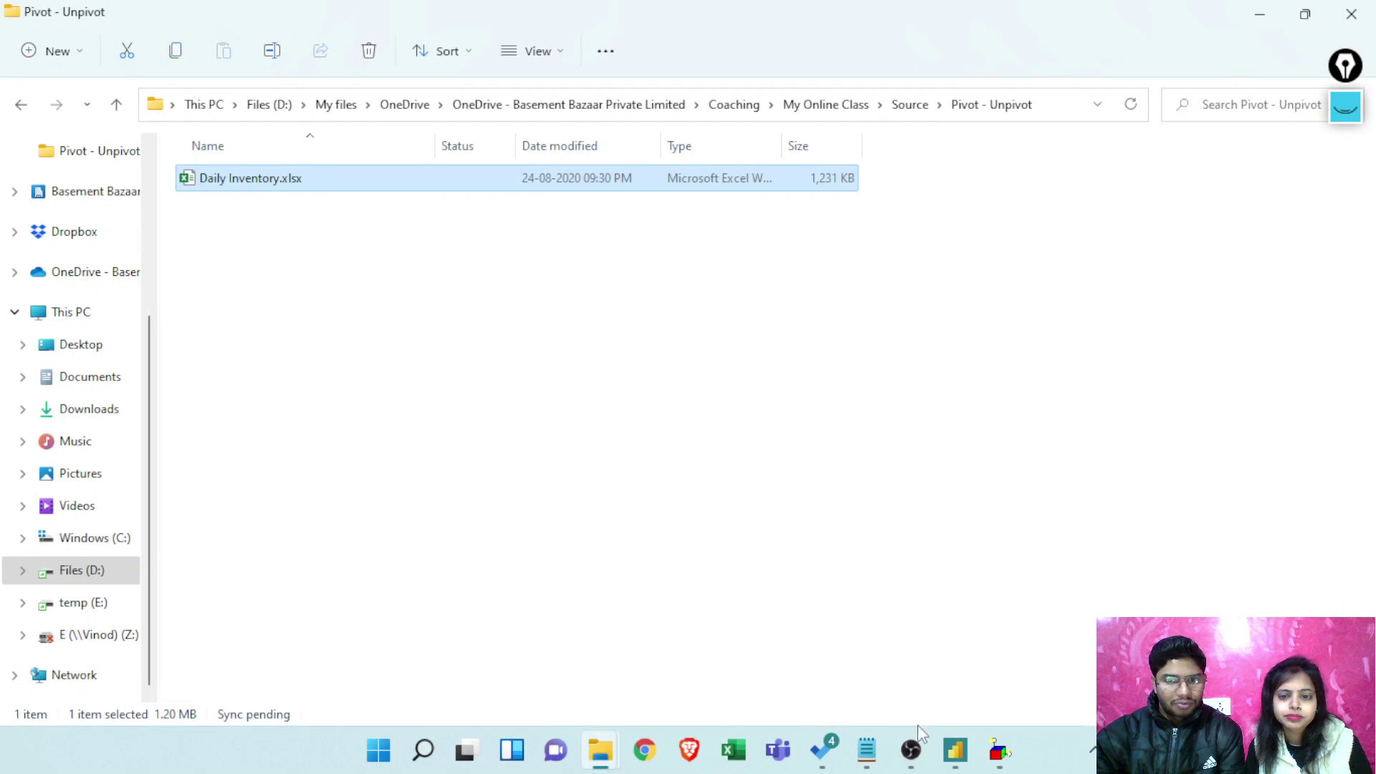
Switch to Power BI Desktop and open the Pune query in the Power Query Editor
click(955, 750)
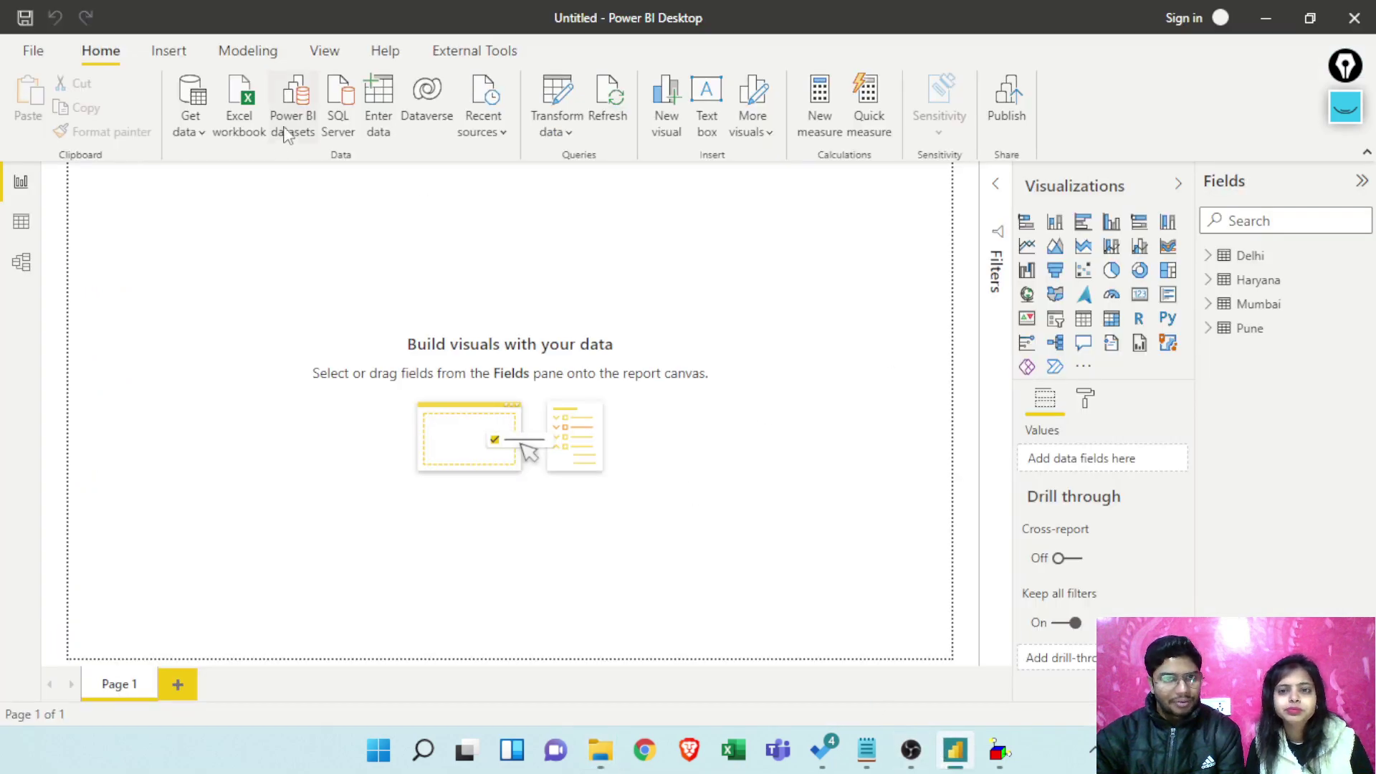
click(566, 132)
click(558, 166)
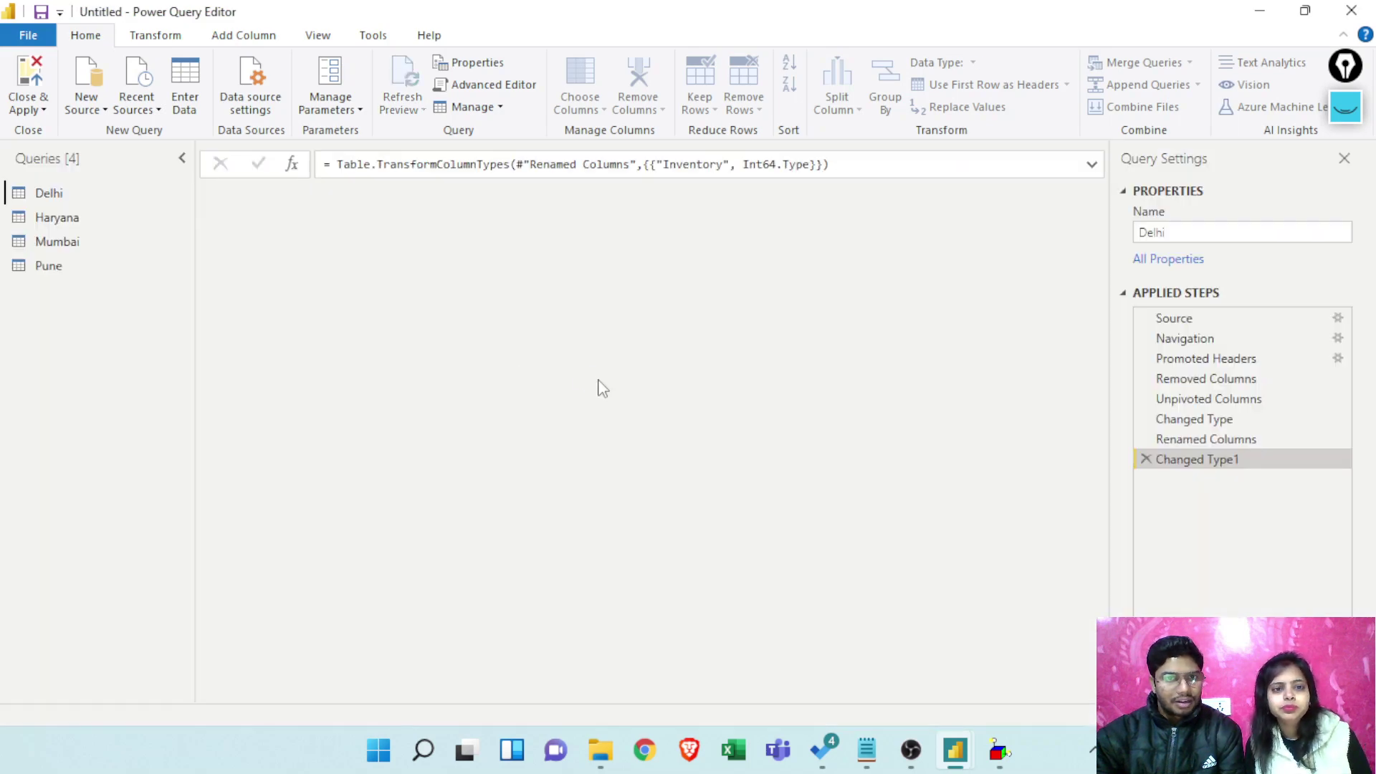
click(50, 265)
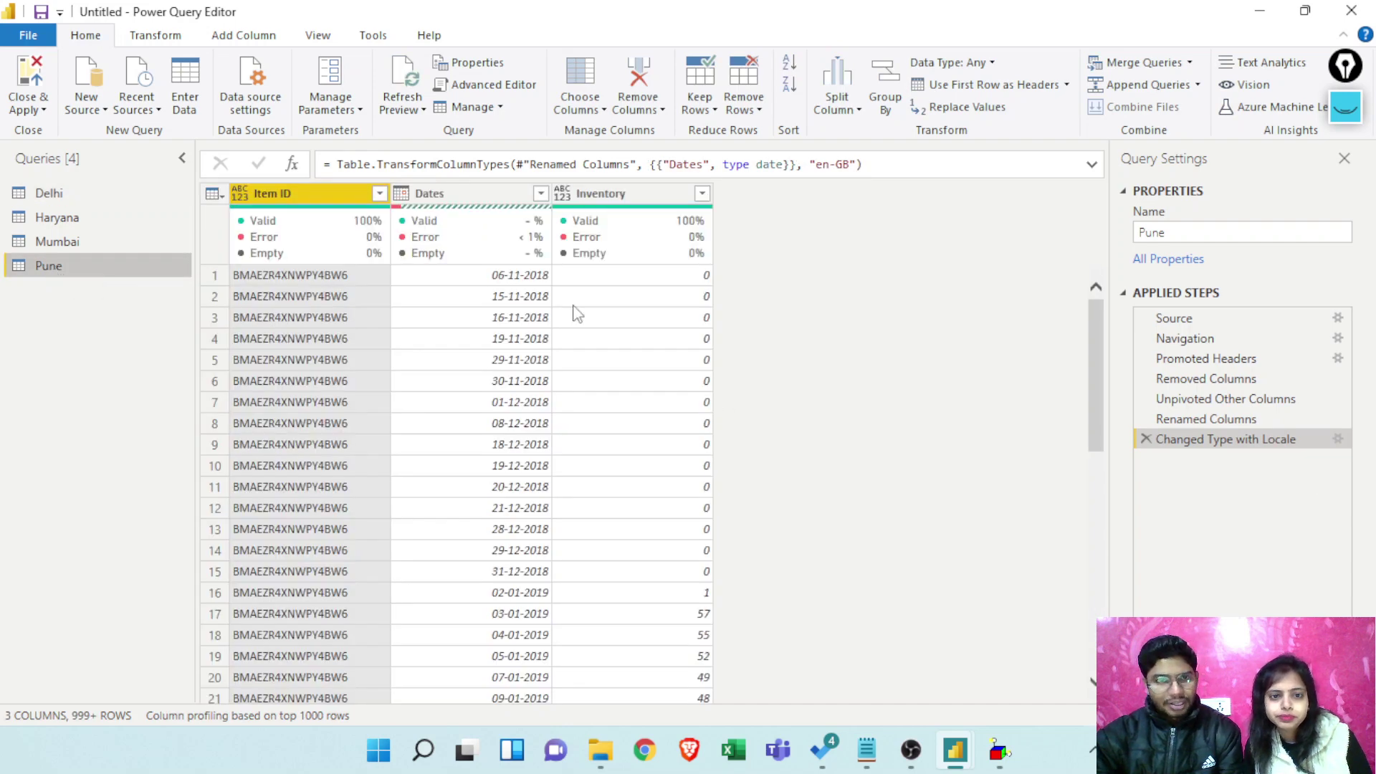
Review the Pune query from Navigation to Unpivoted Other Columns and check the Attribute column's distinct values without filtering it
click(1182, 344)
click(1186, 359)
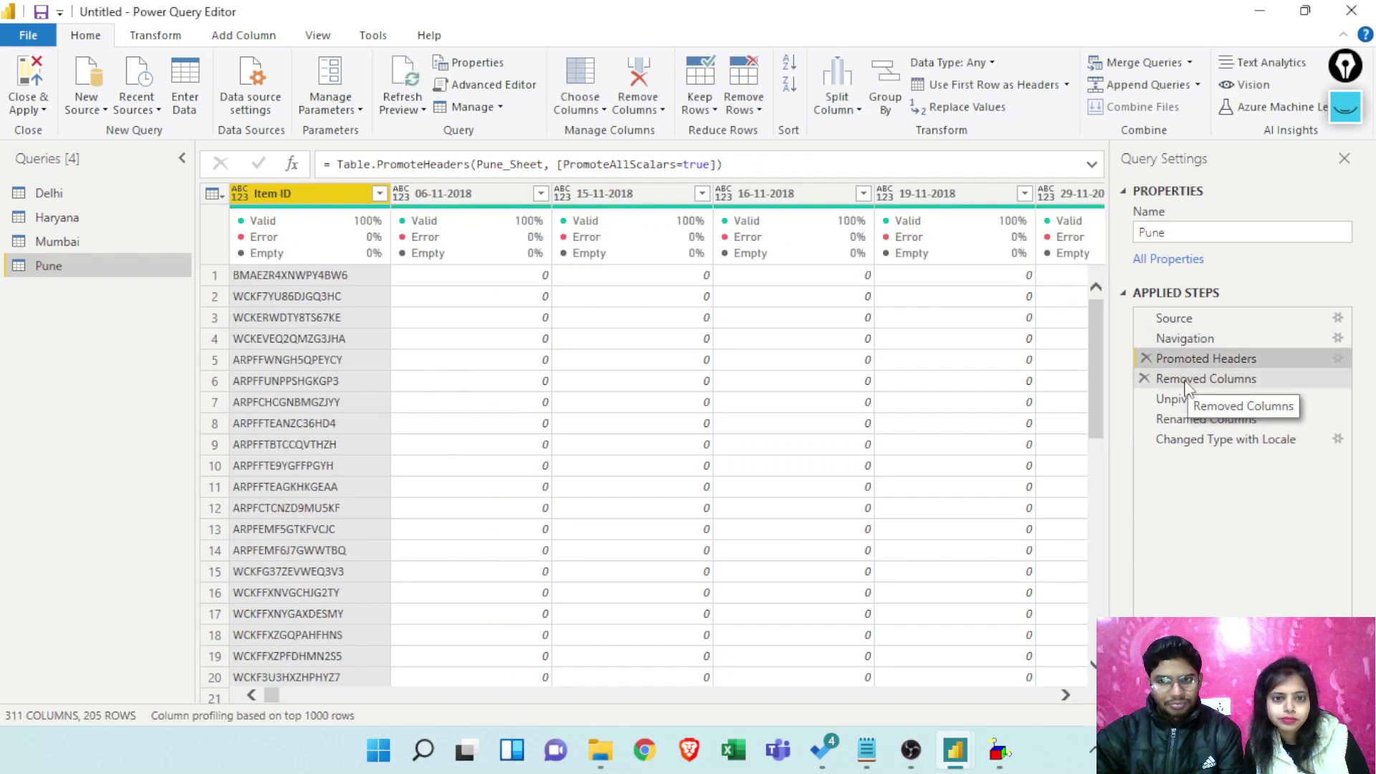
click(1186, 381)
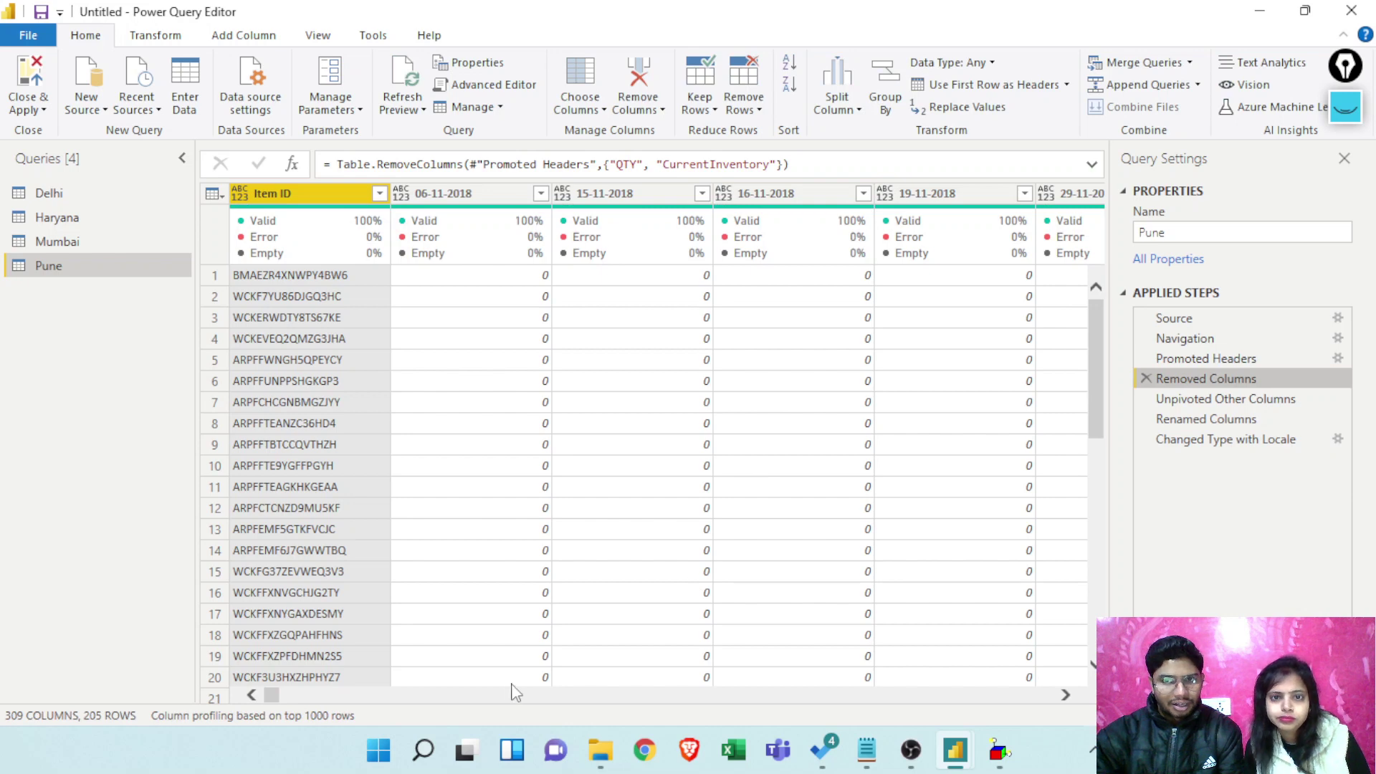
click(1205, 399)
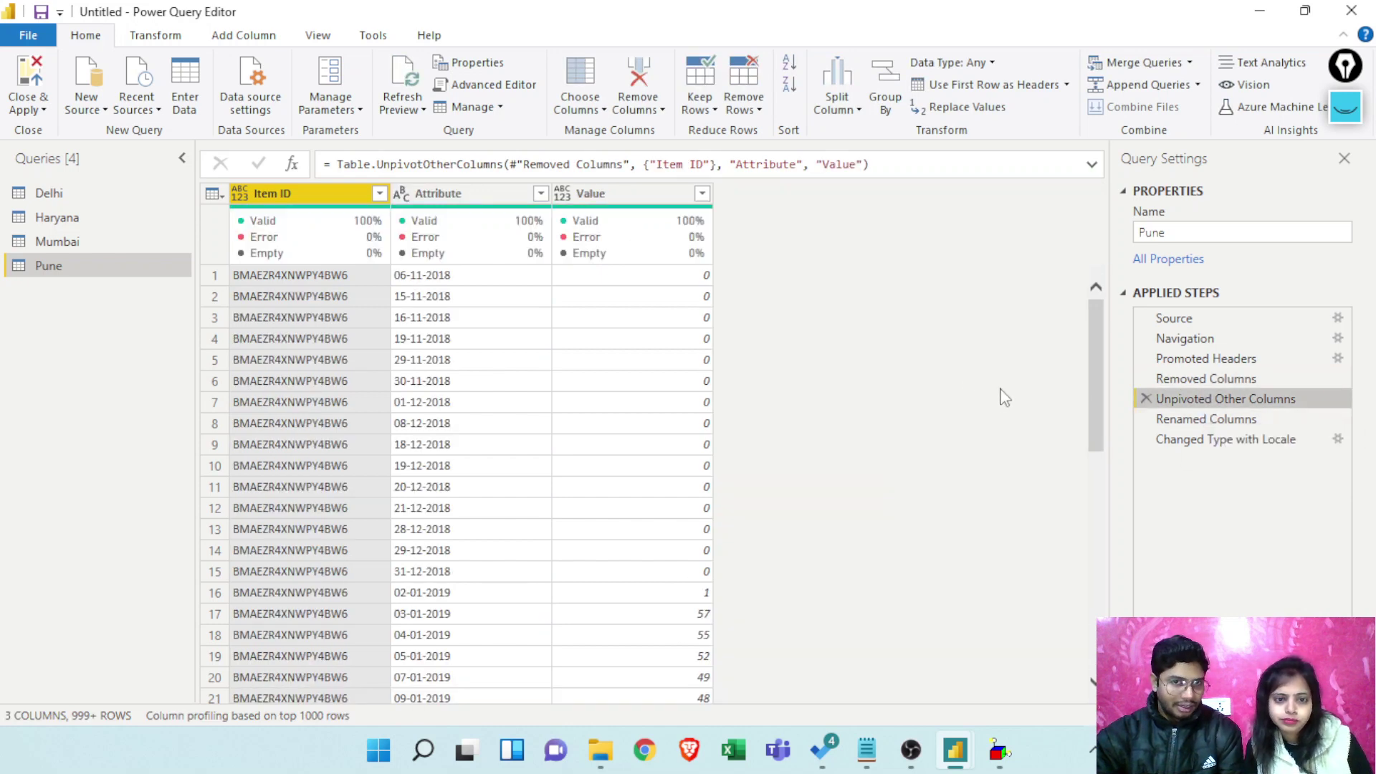
click(541, 193)
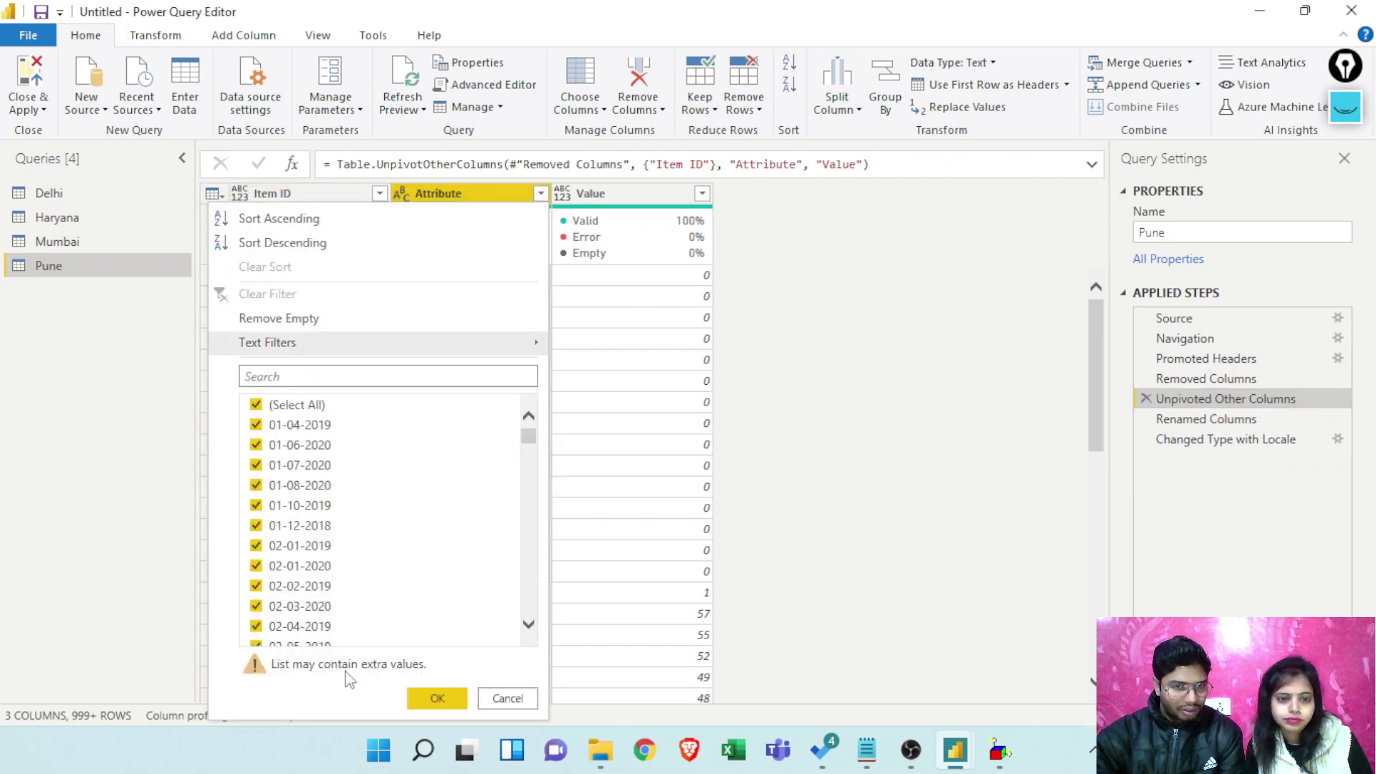
drag(528, 436, 517, 633)
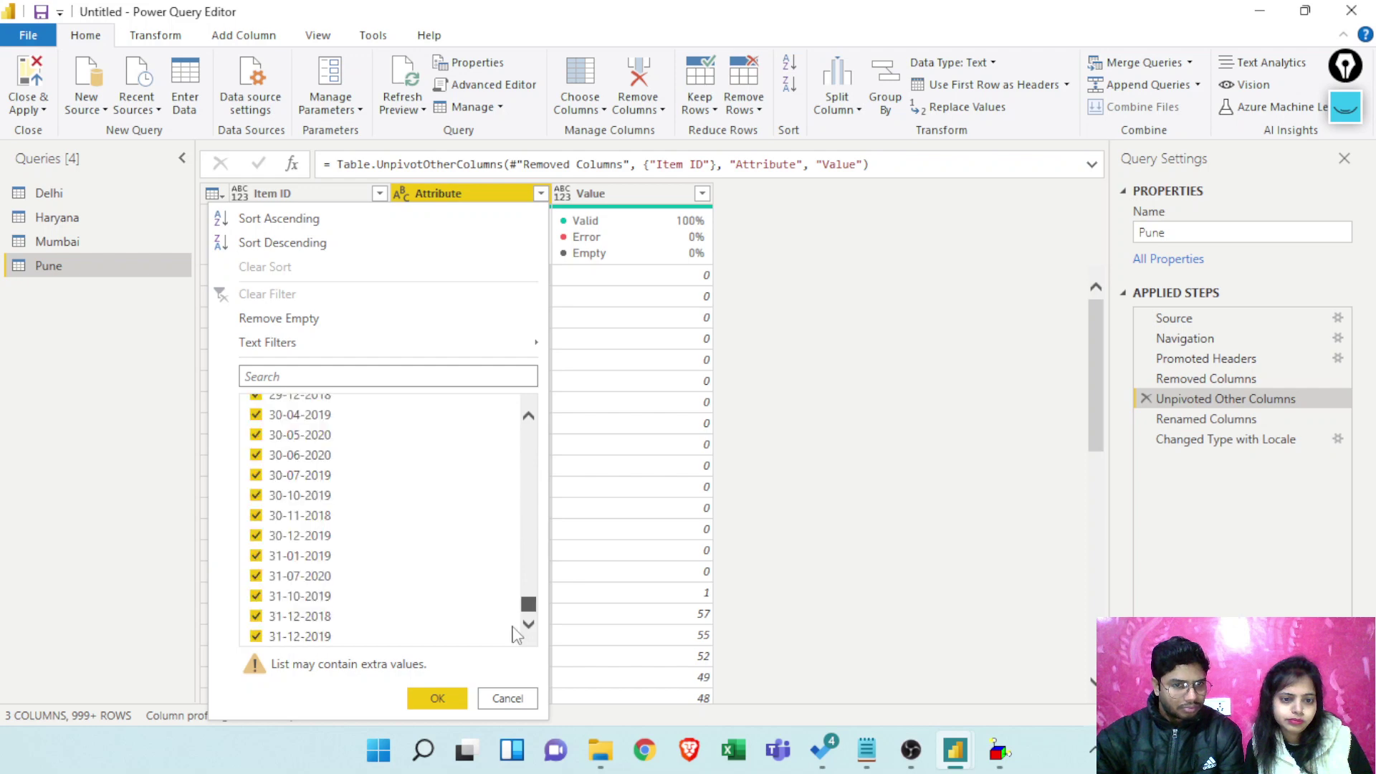
click(512, 699)
Compare the Dates column in the Renamed Columns step with its result in the Changed Type with Locale step
click(1222, 423)
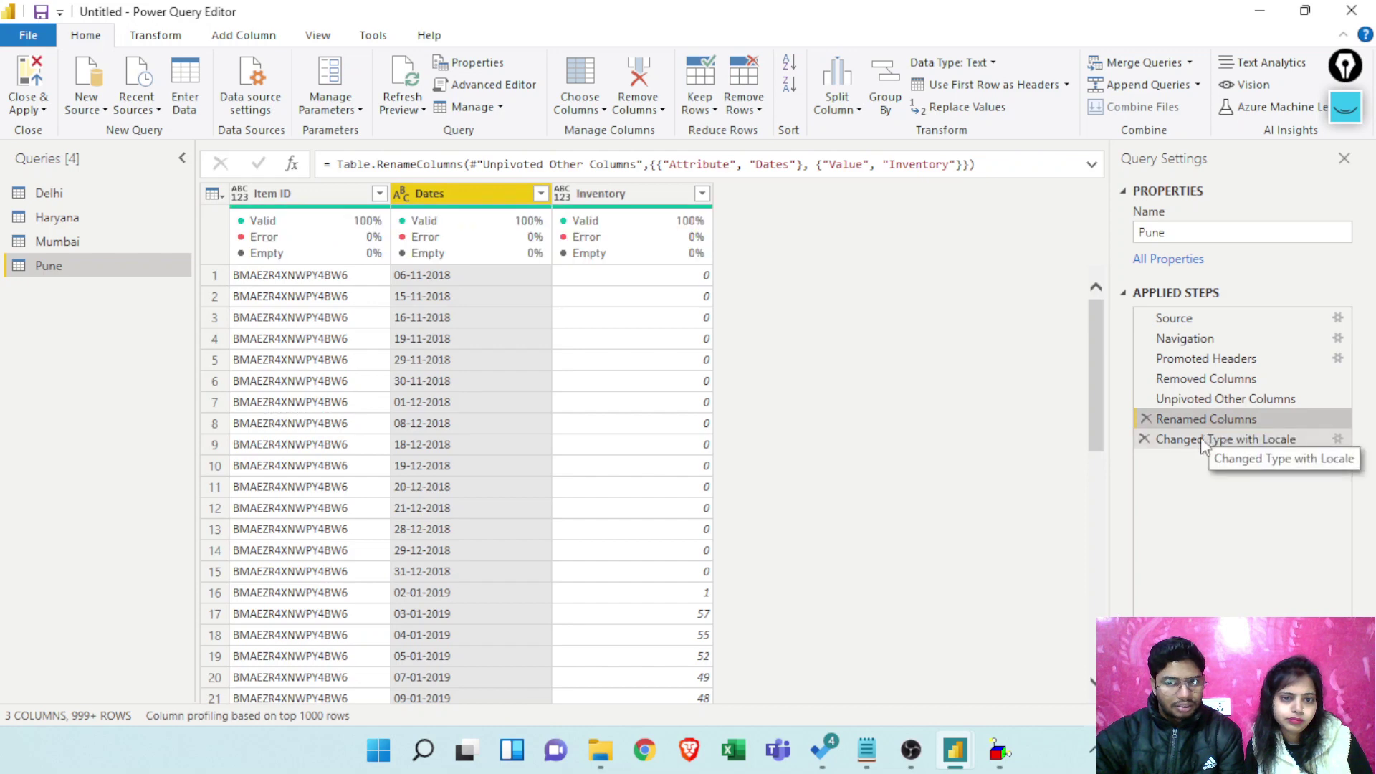
click(1202, 440)
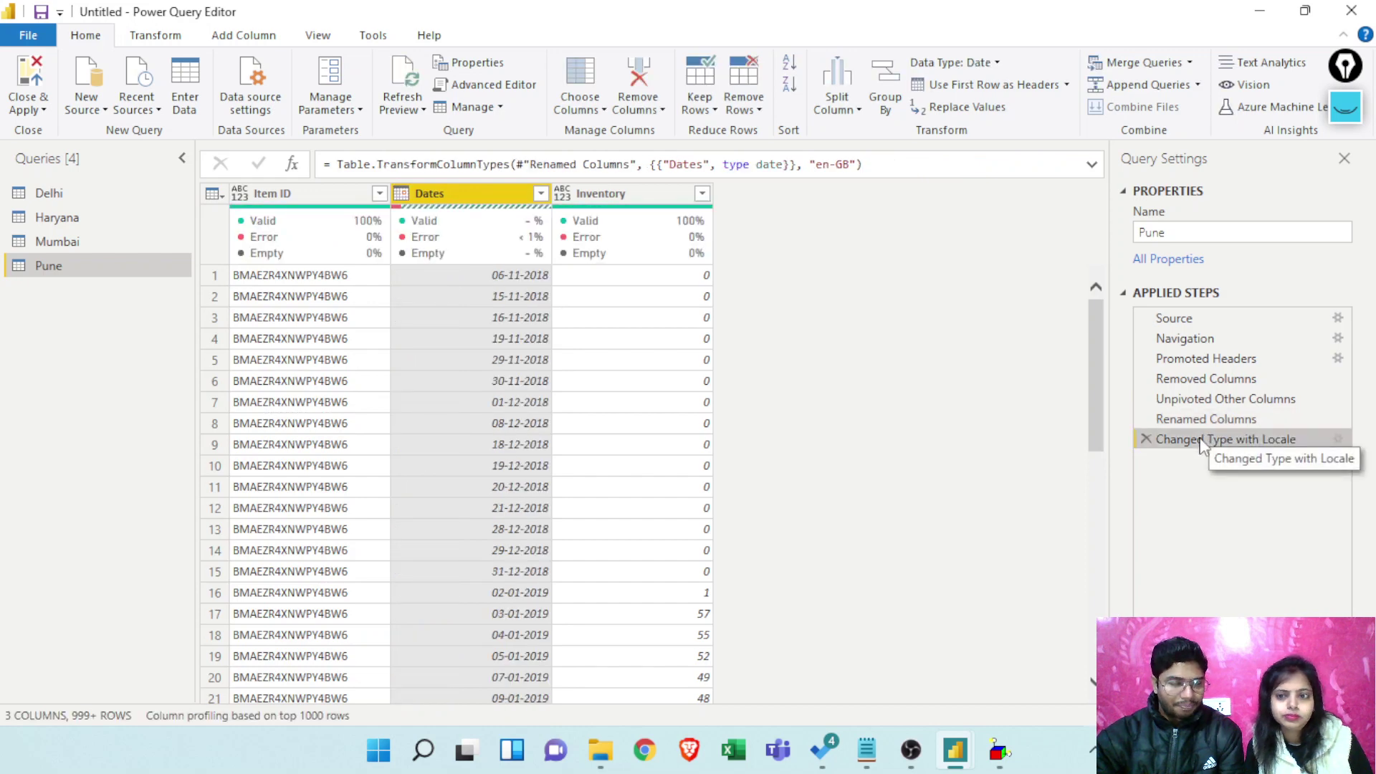
click(1209, 423)
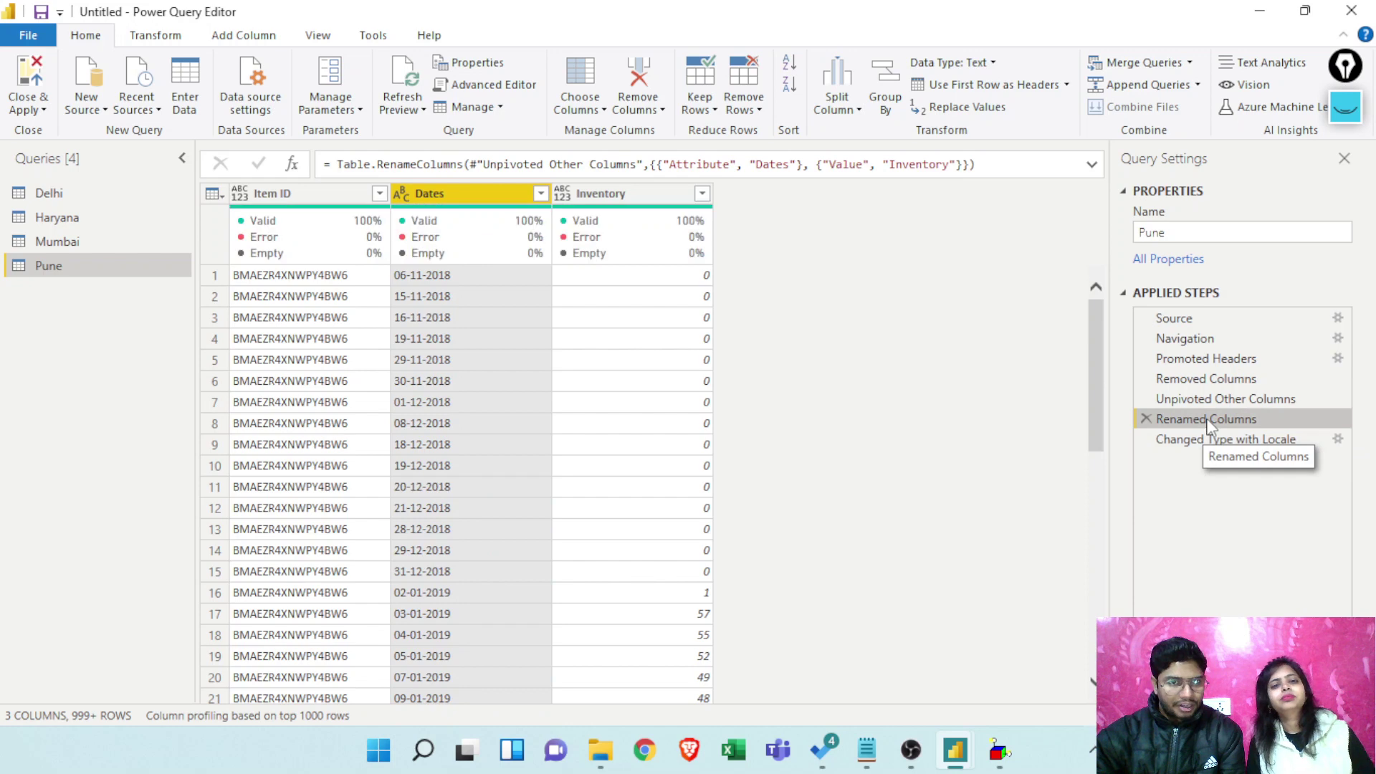
Check the distinct values of the Dates column in the Renamed Columns step without filtering it
click(541, 193)
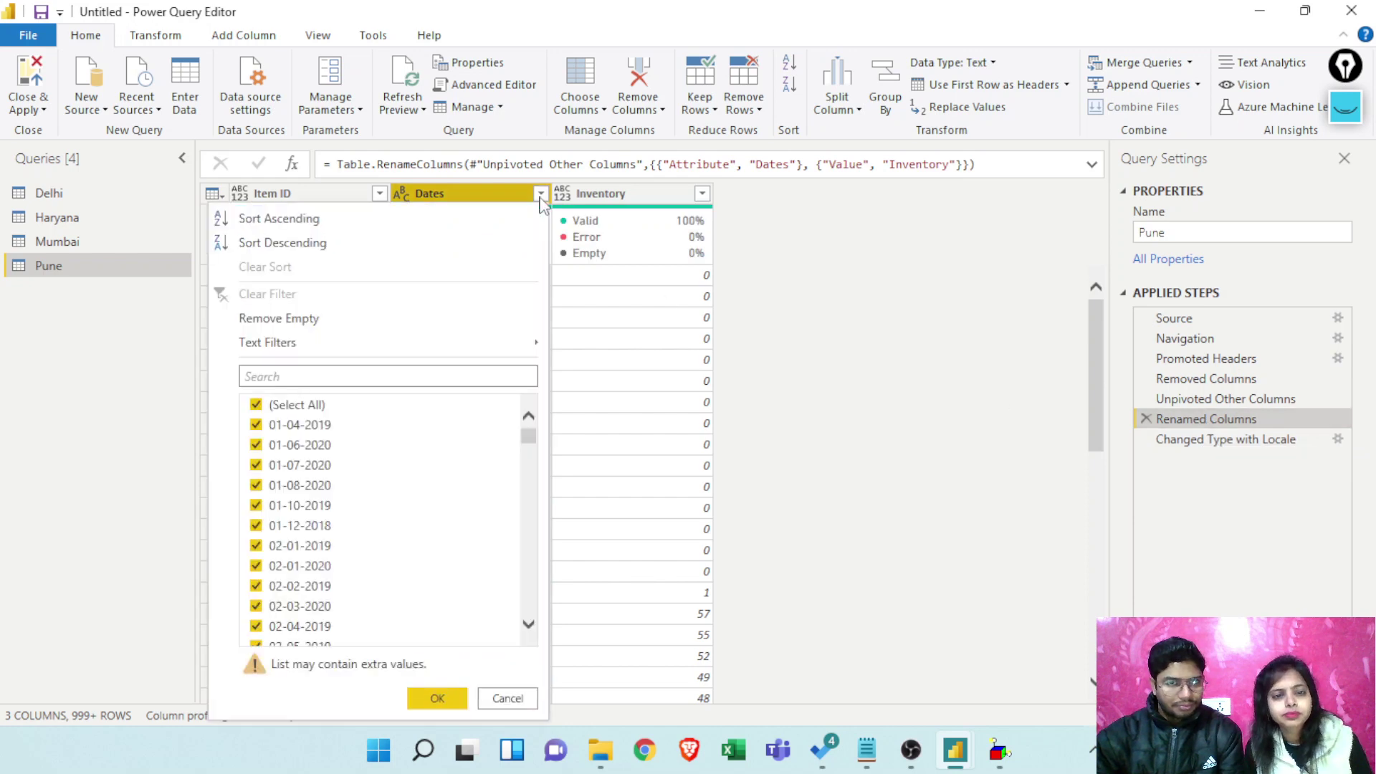
drag(528, 438, 531, 612)
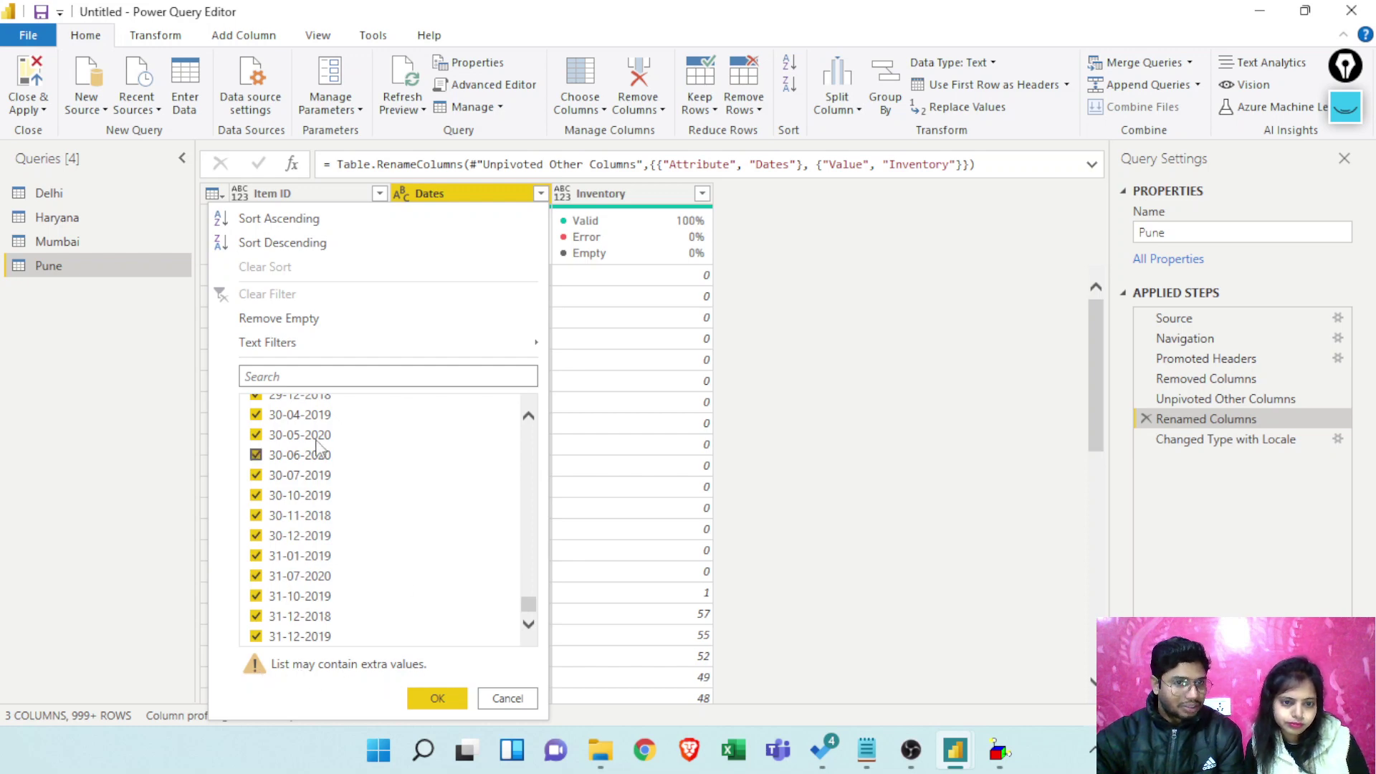
mouse_move(527, 609)
mouse_down()
mouse_move(539, 423)
mouse_move(528, 617)
mouse_up()
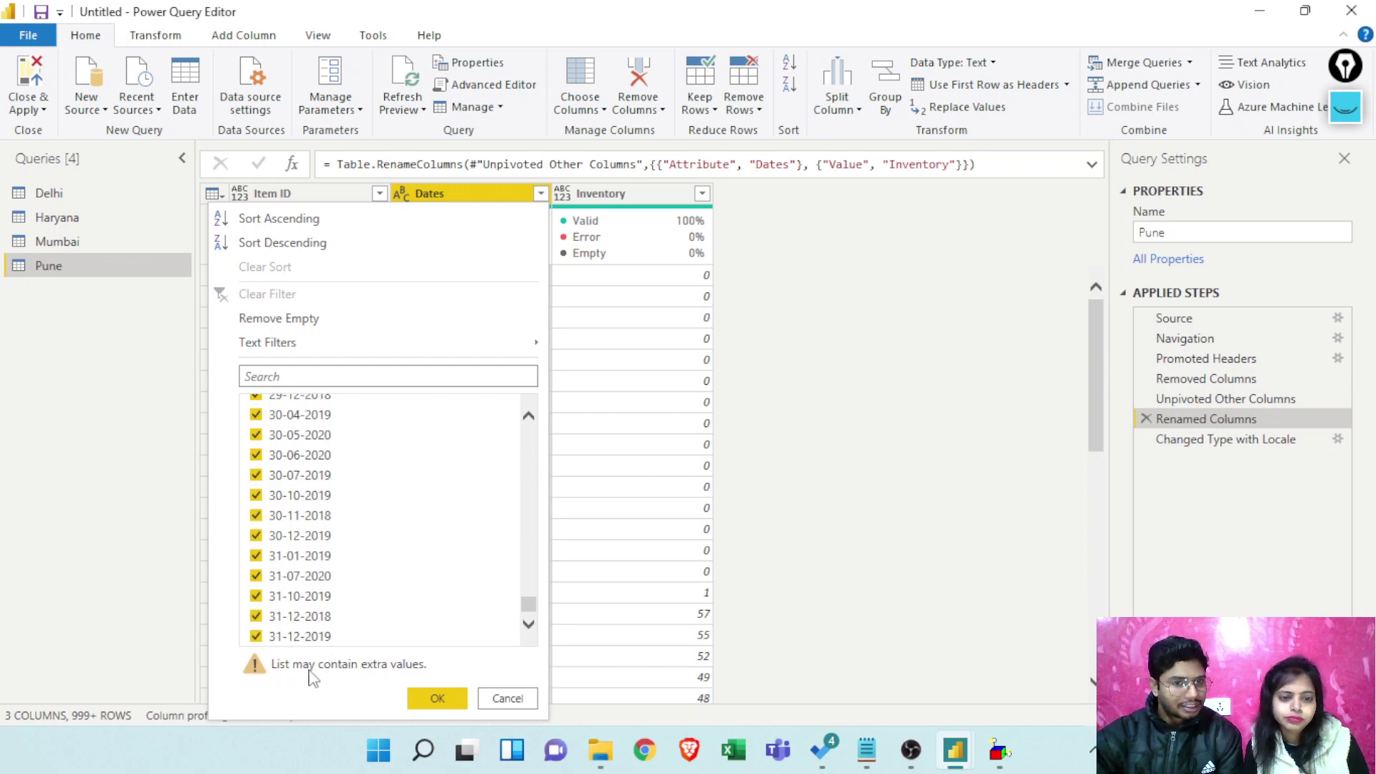
click(496, 699)
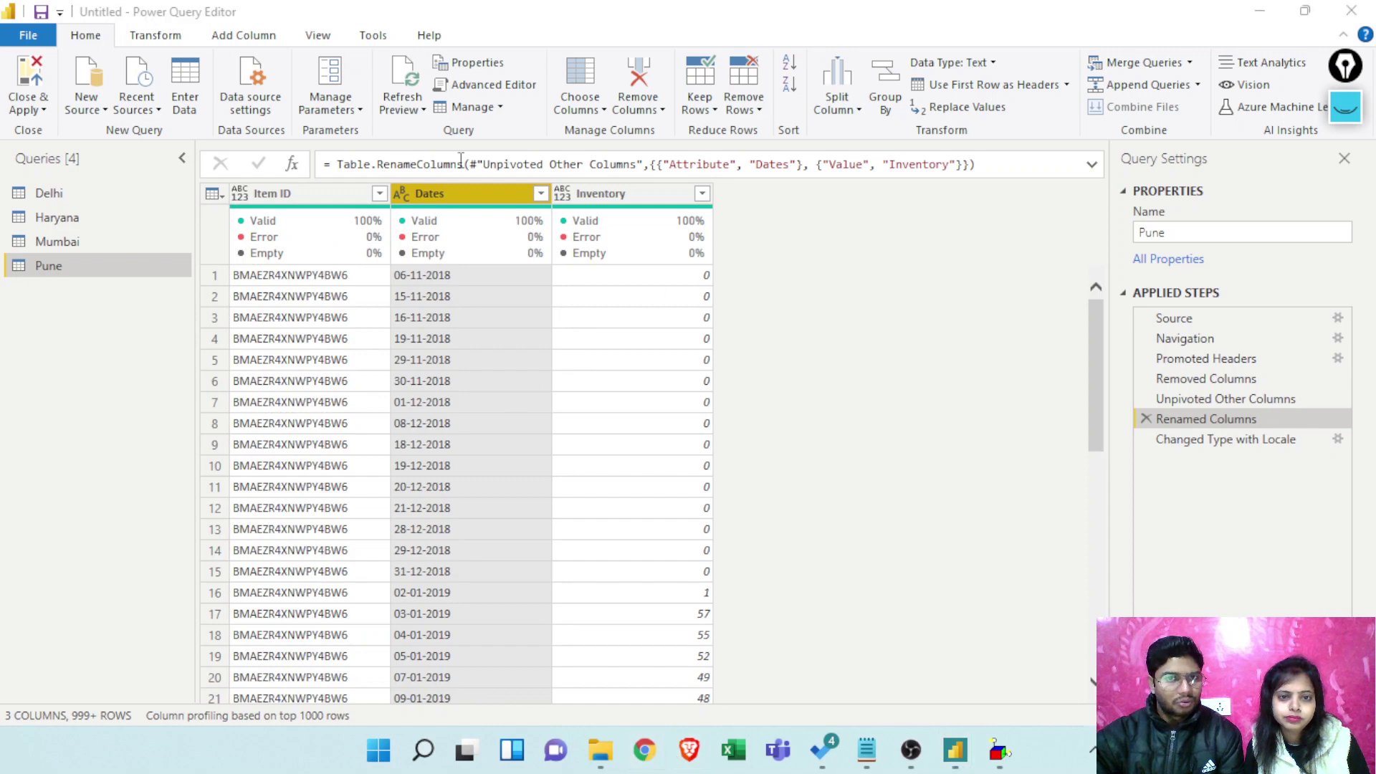
Switch to Chrome and search Google for "list may contain extra values"
key(alt+Tab)
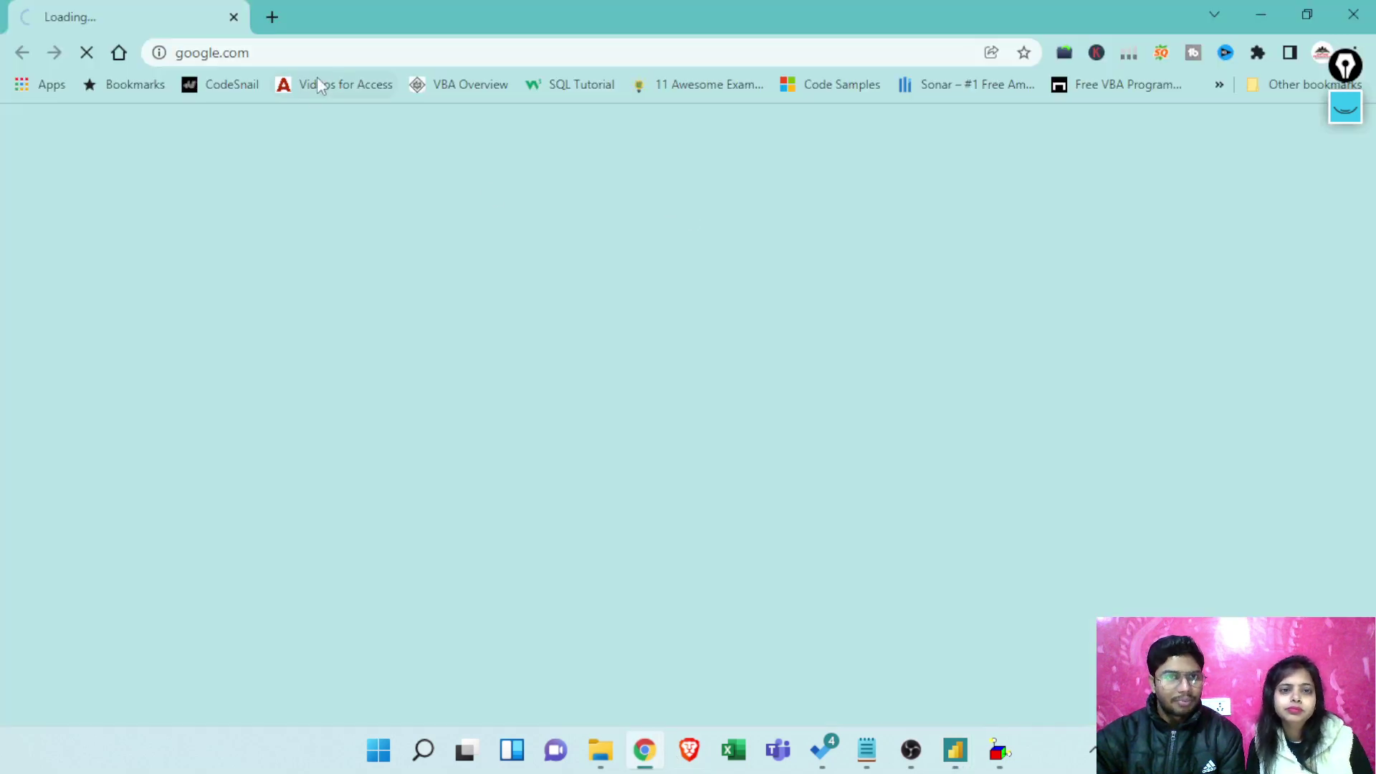
click(370, 56)
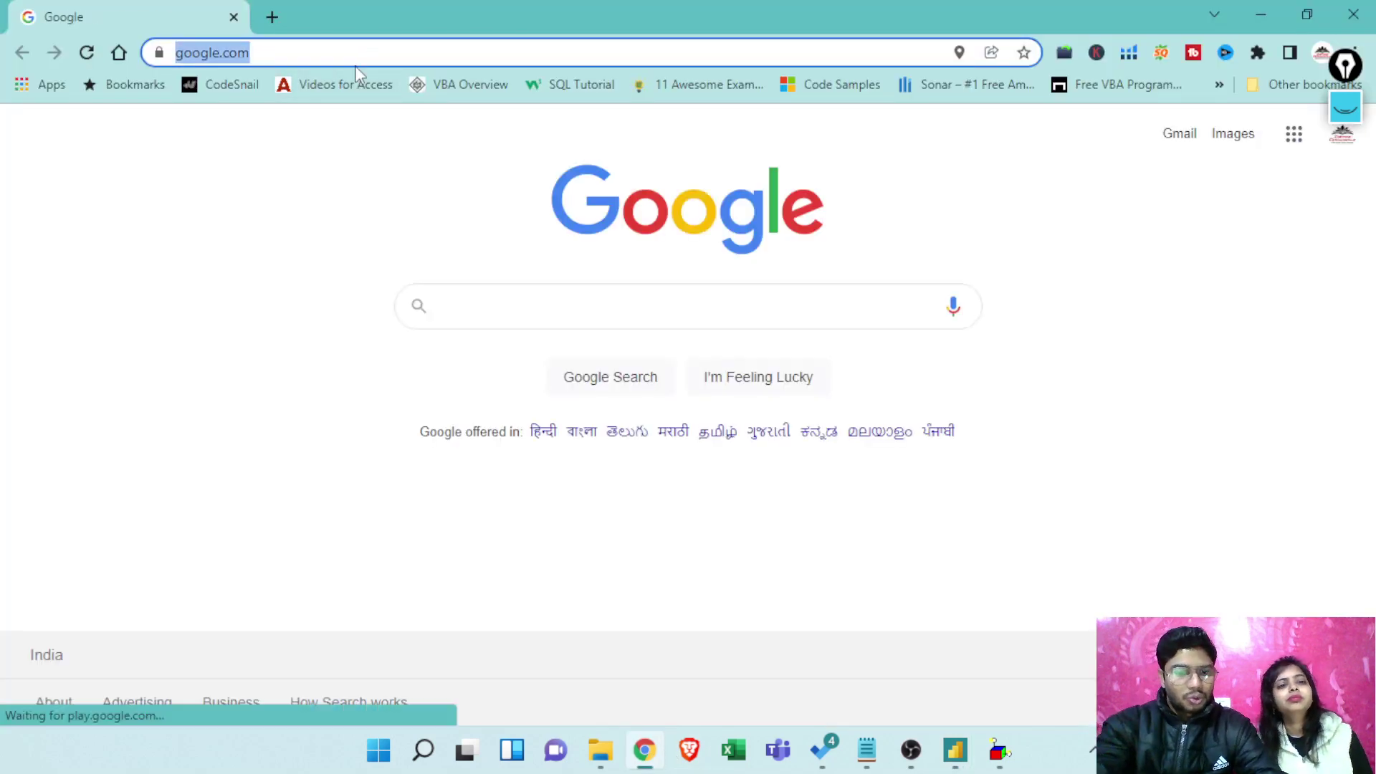
text(list may)
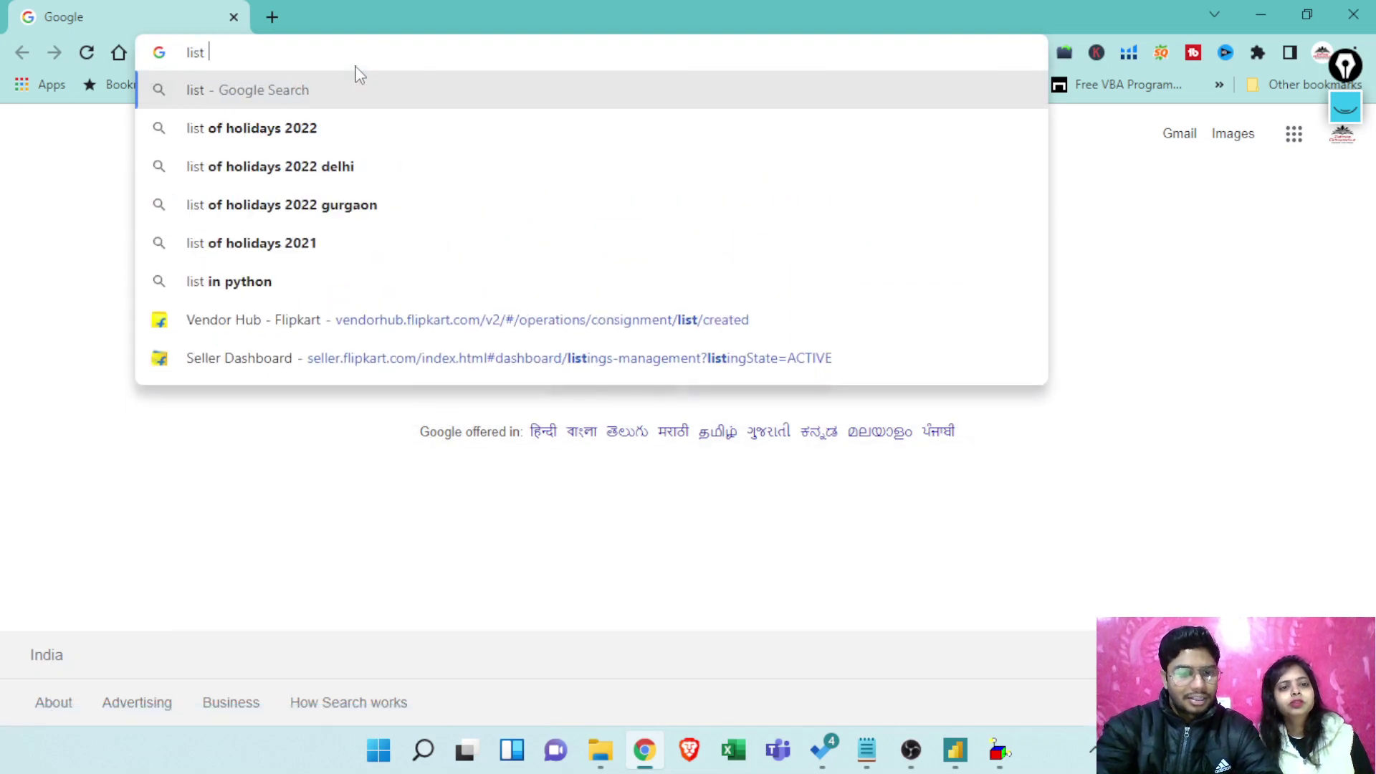
text( c)
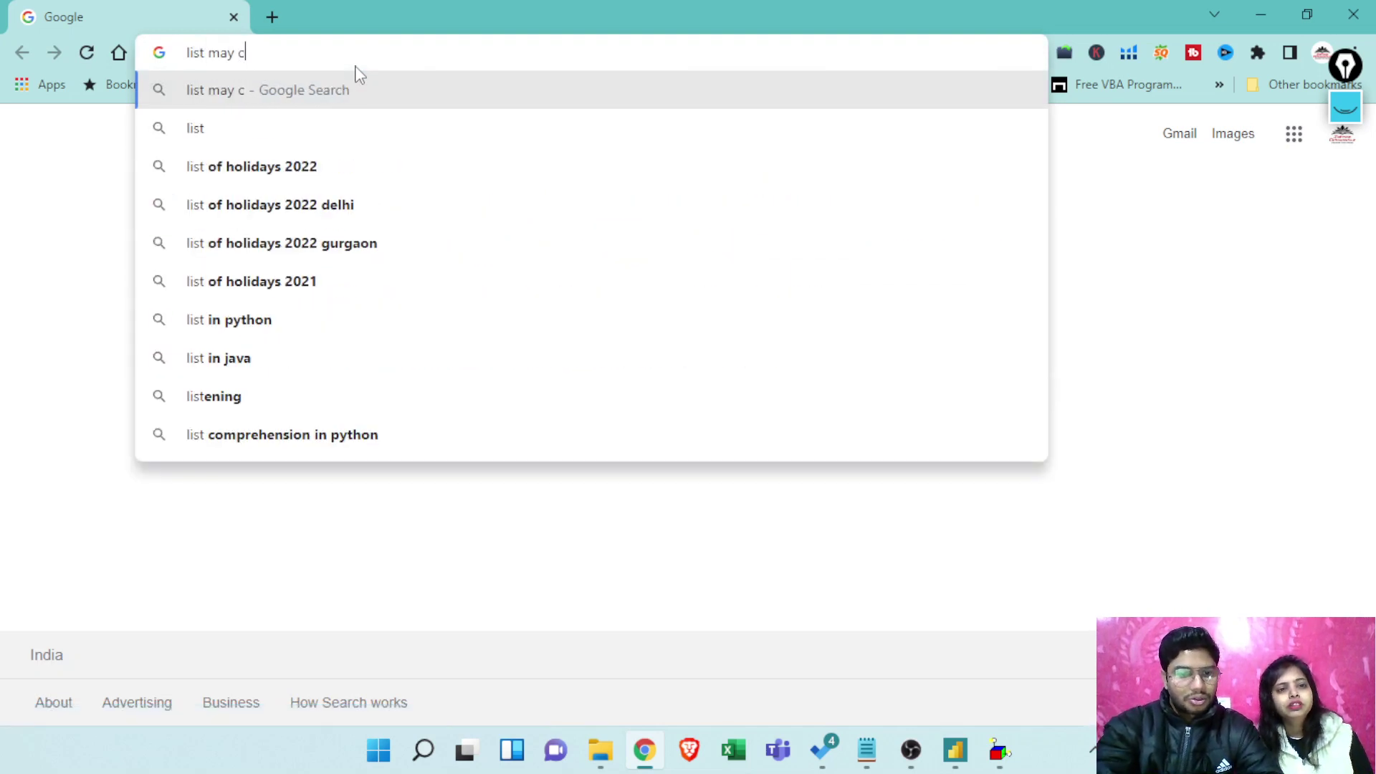
text(ontain)
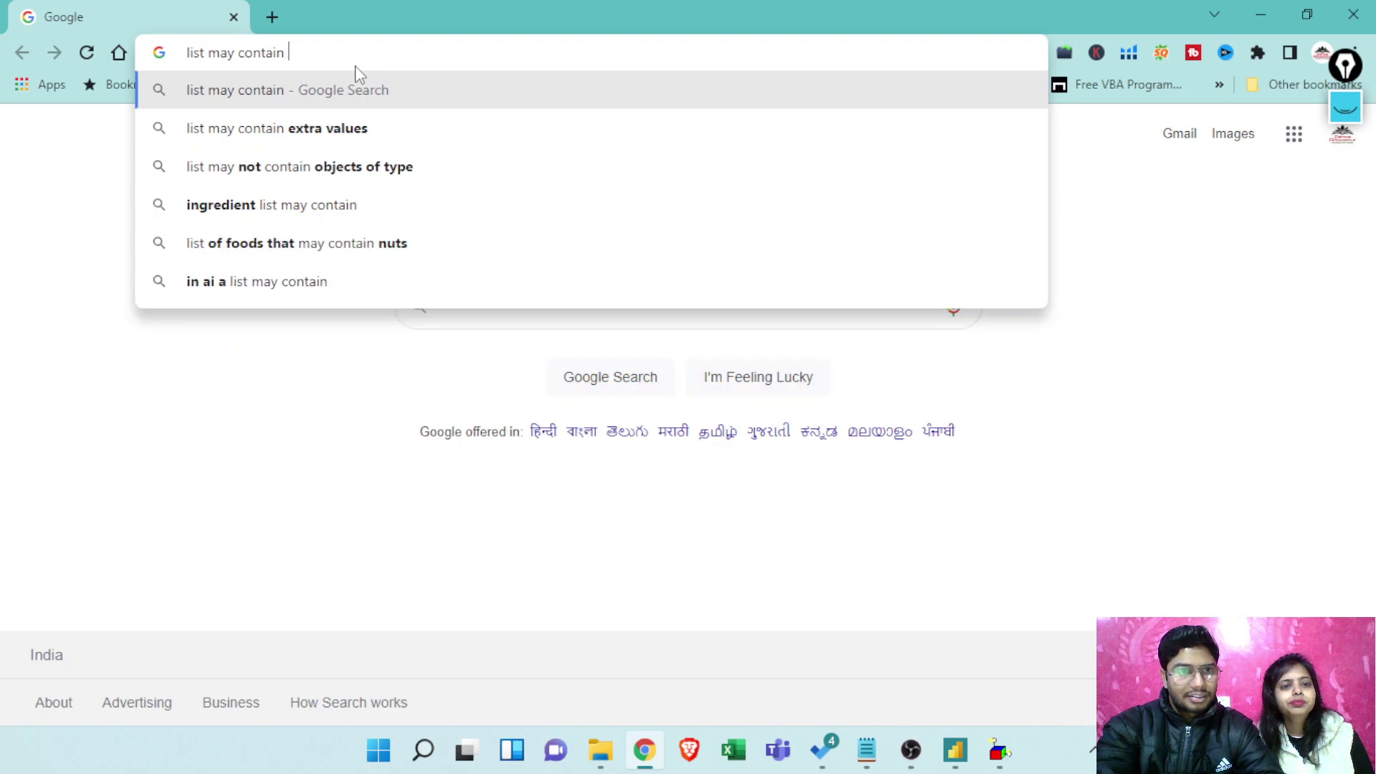
key(Down)
key(Return)
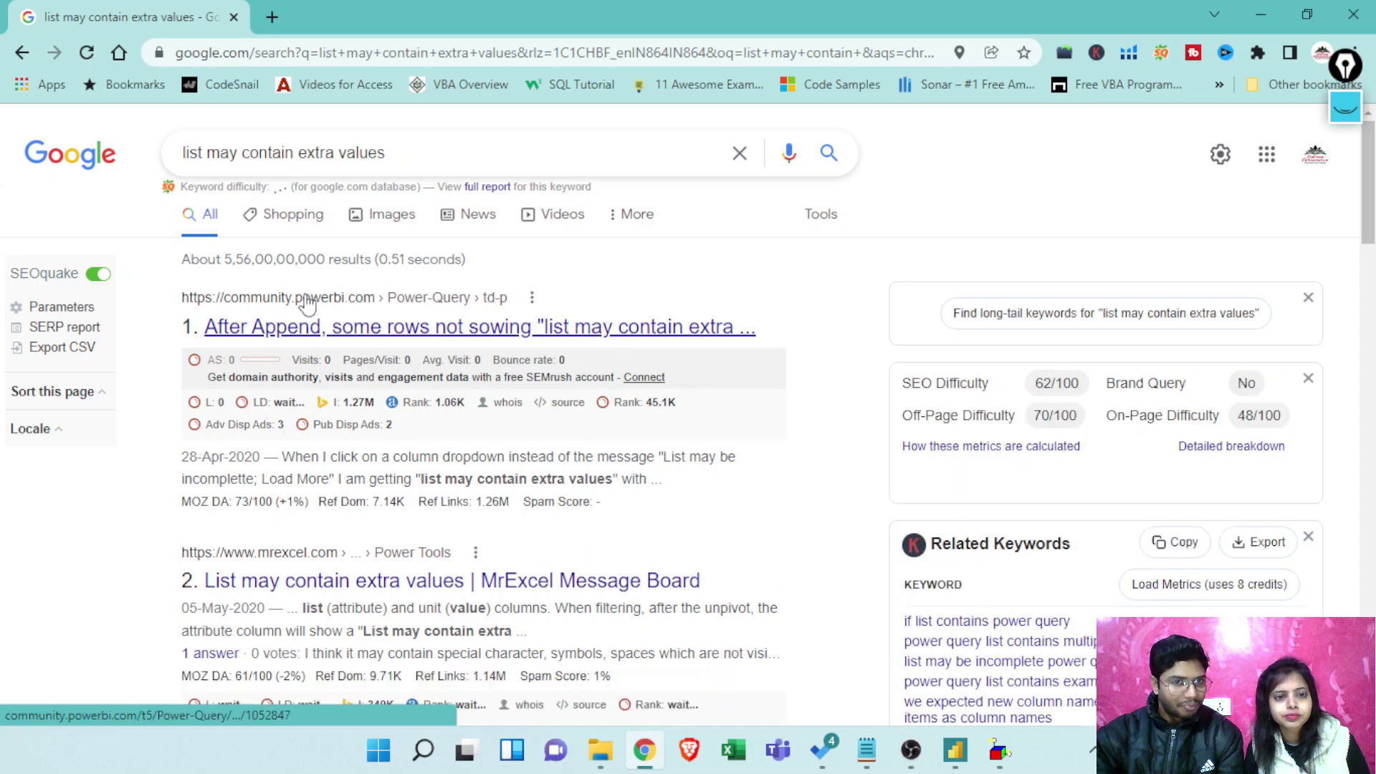
Open the Power BI community thread about rows not showing after Append and read through its replies
click(494, 330)
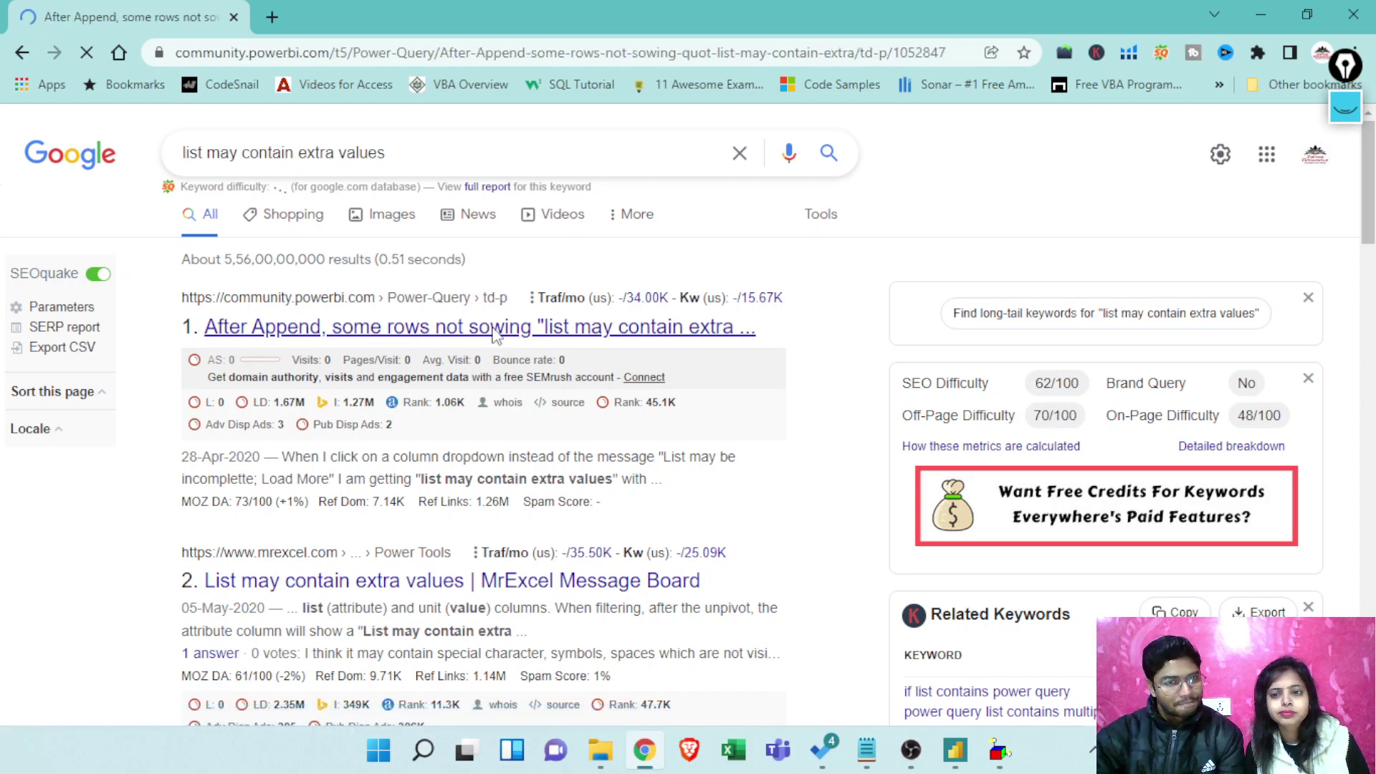
scroll(523, 426, down, 2)
scroll(523, 424, down, 1)
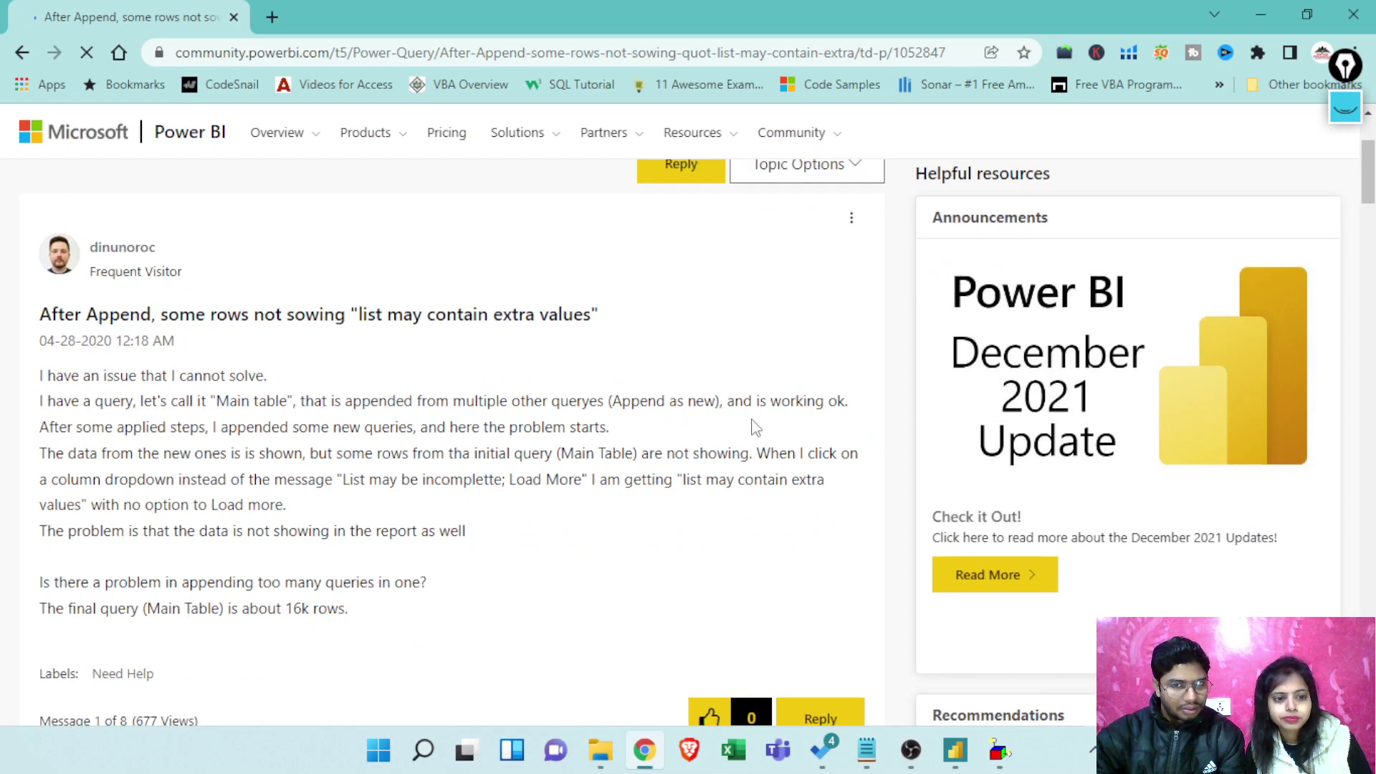
scroll(408, 477, down, 1)
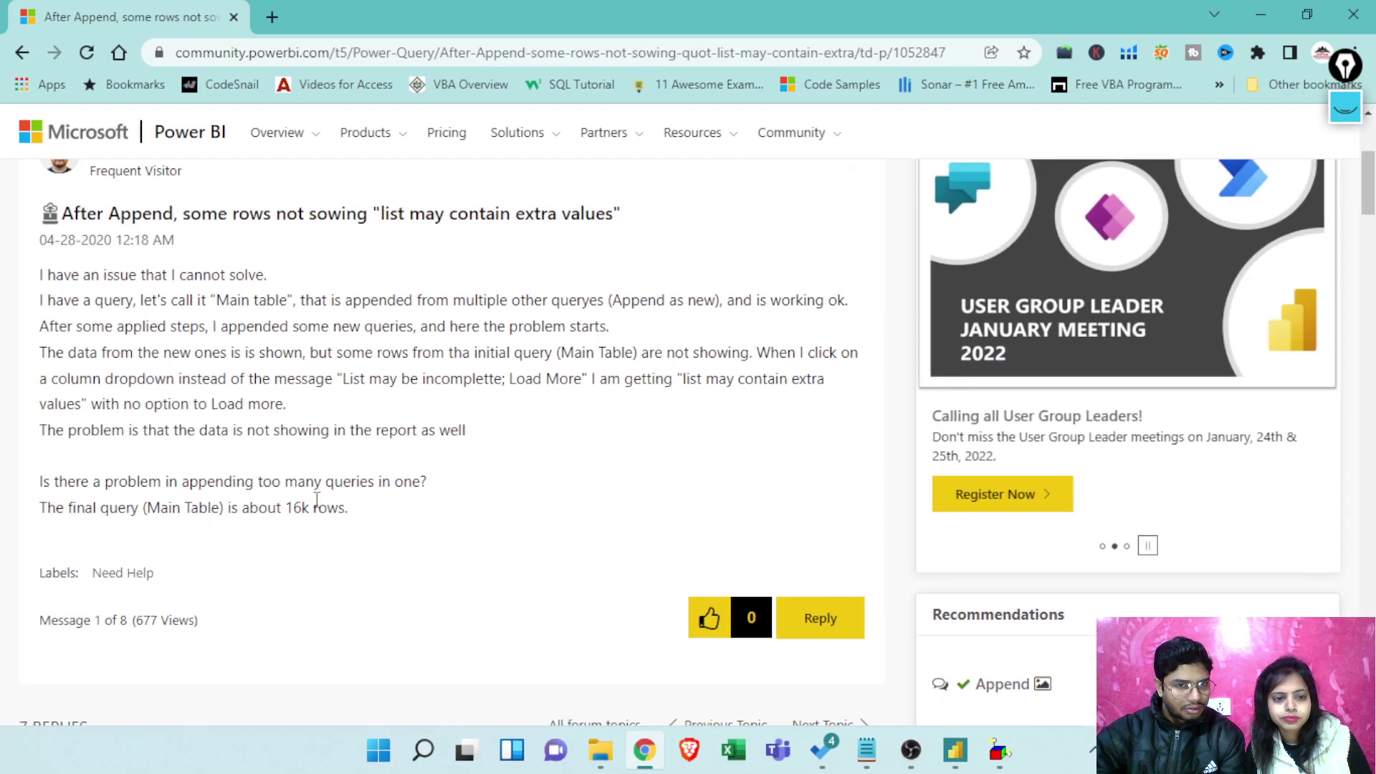
scroll(316, 500, down, 10)
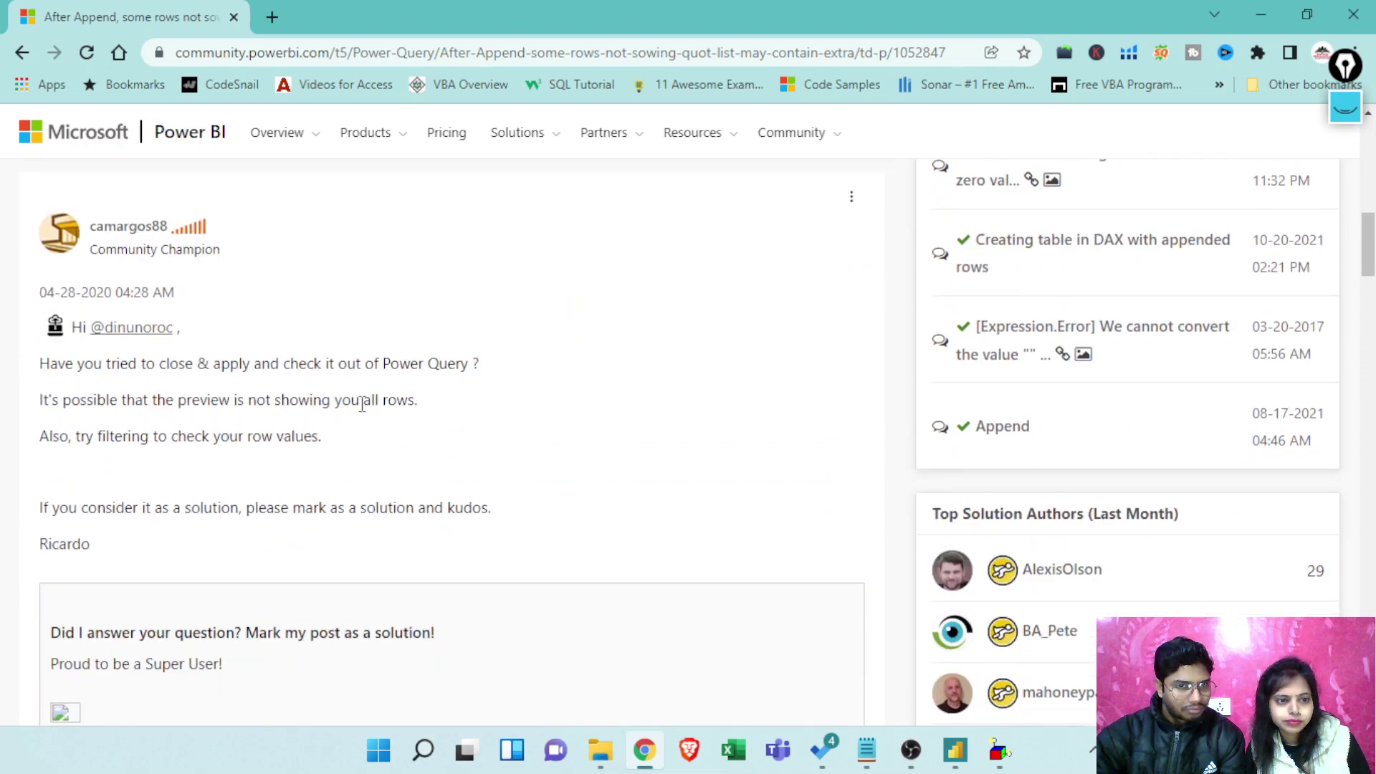
scroll(380, 468, down, 1)
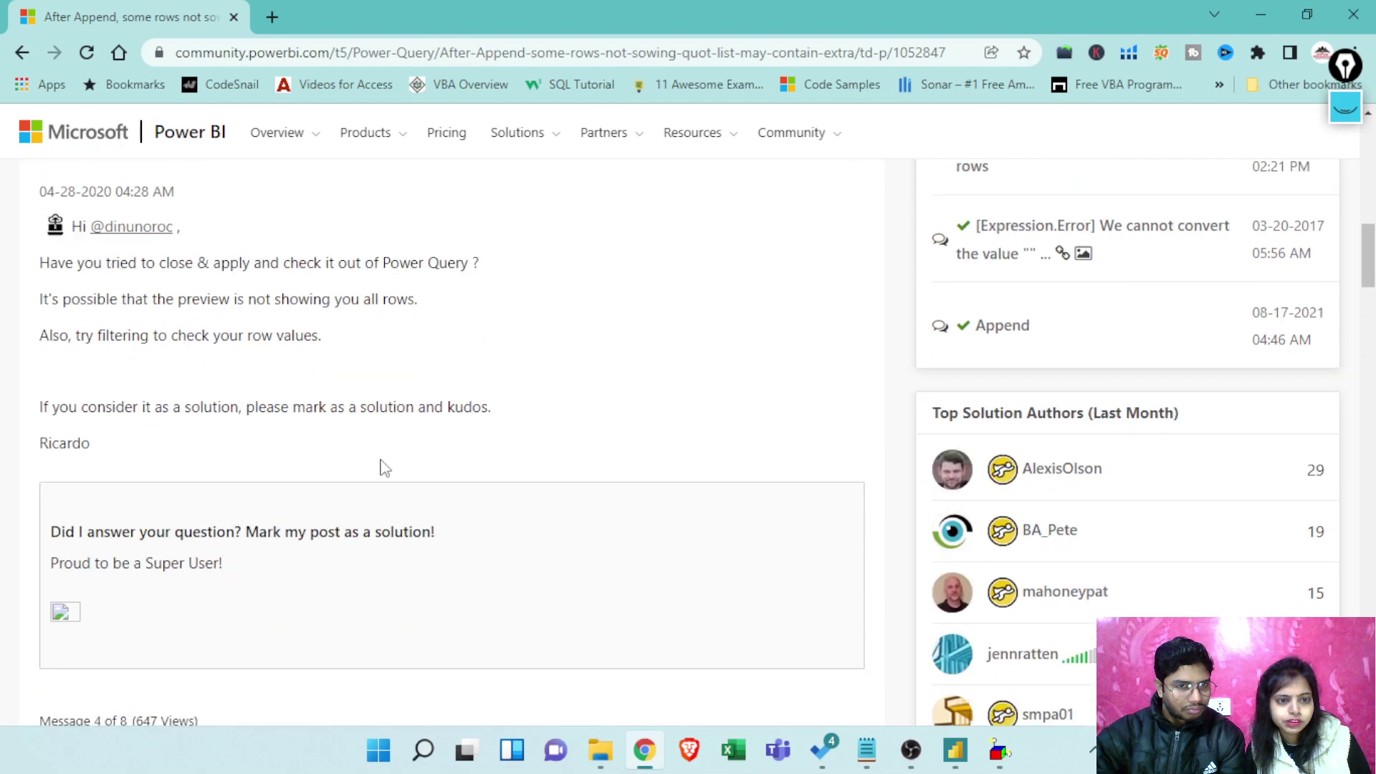
scroll(461, 455, down, 7)
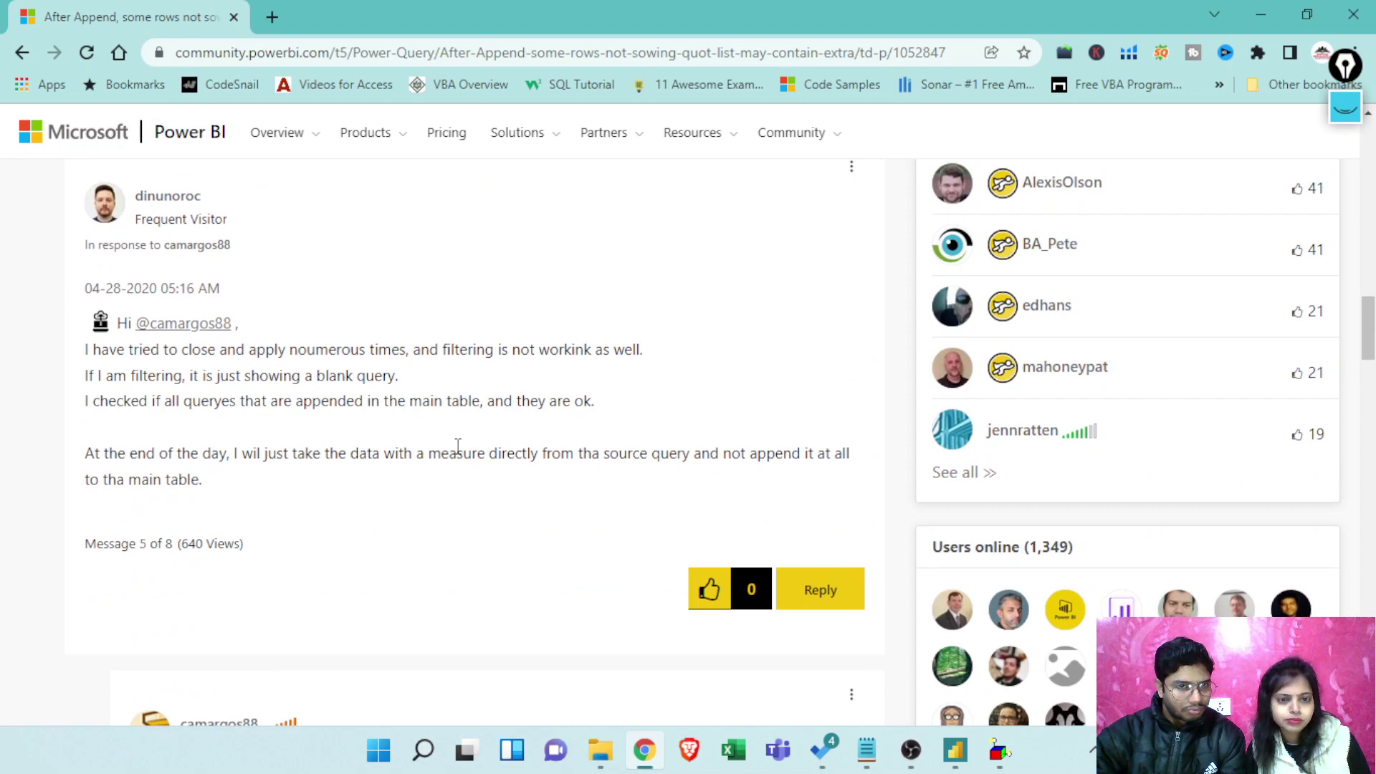
scroll(360, 486, down, 6)
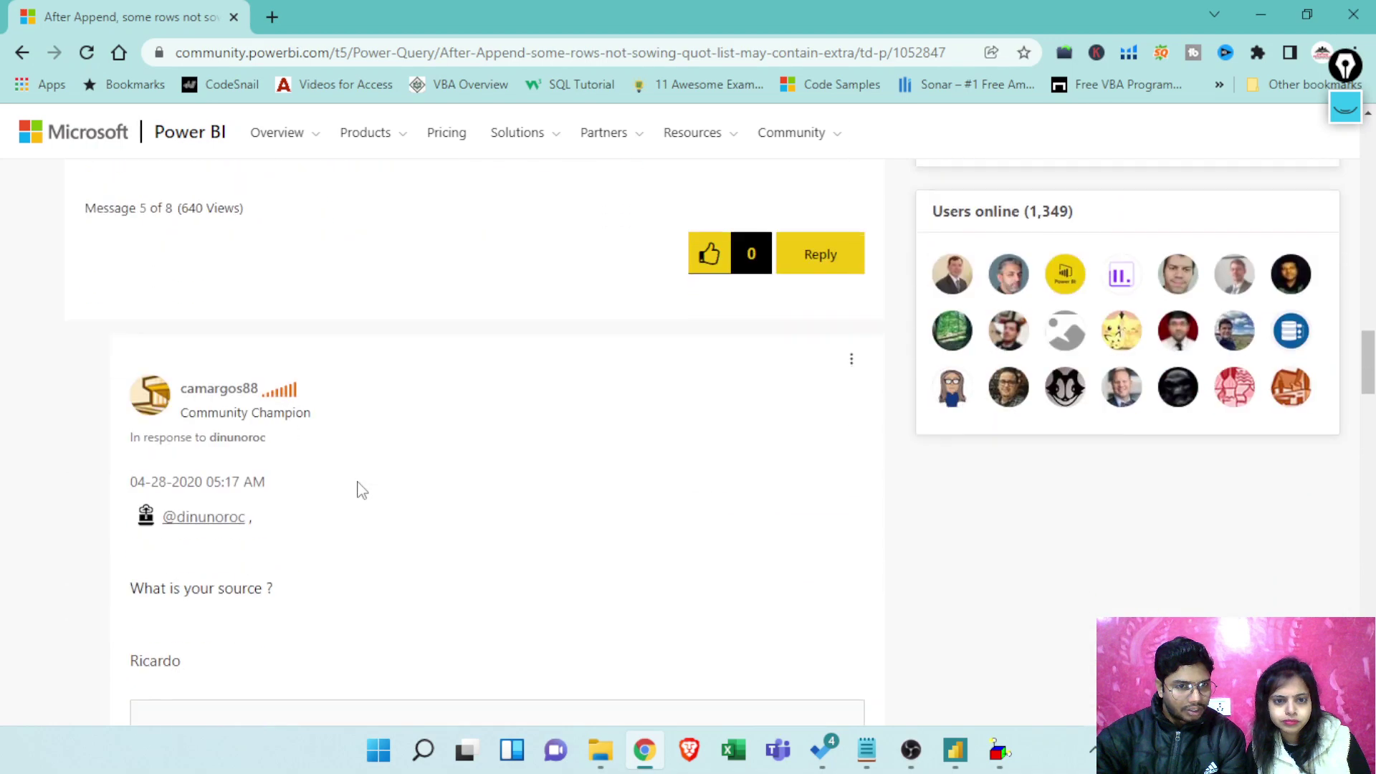
scroll(360, 484, down, 5)
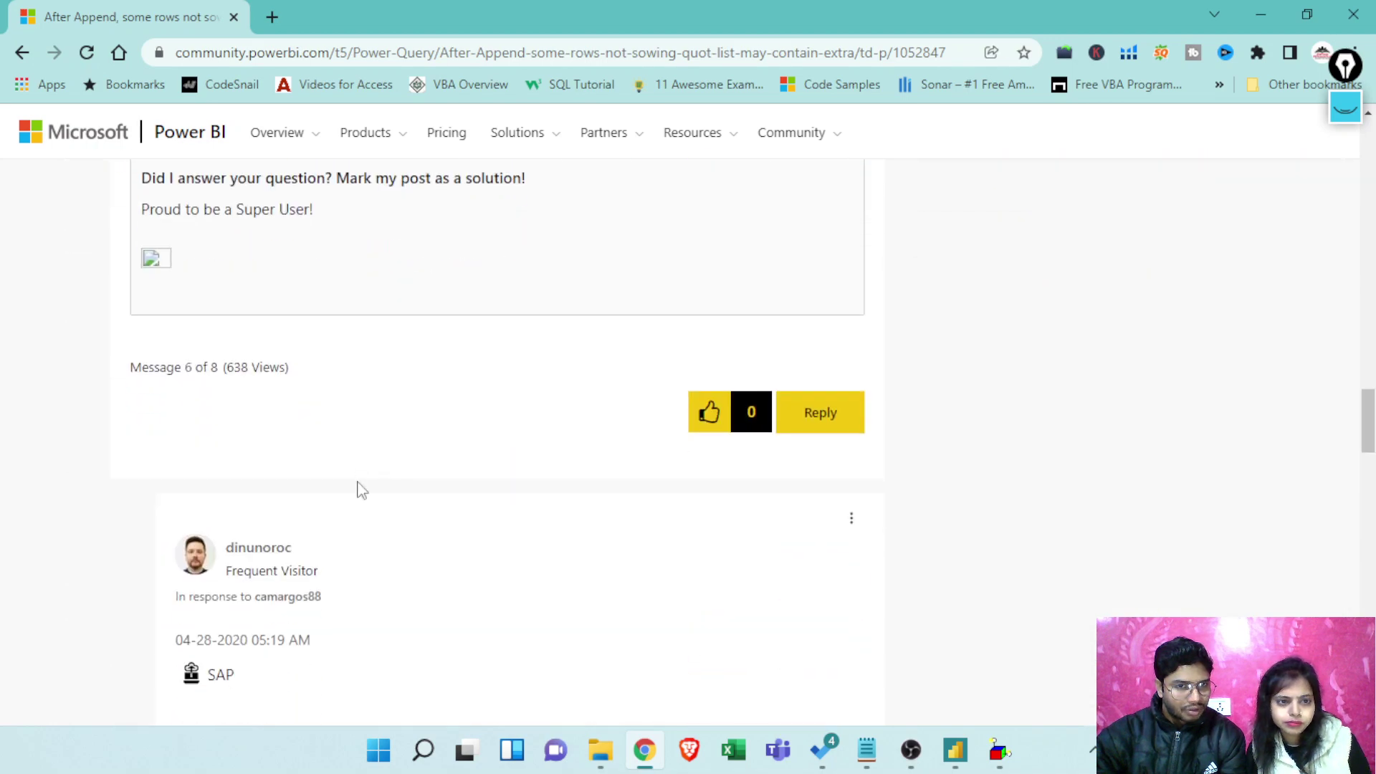
scroll(362, 492, down, 6)
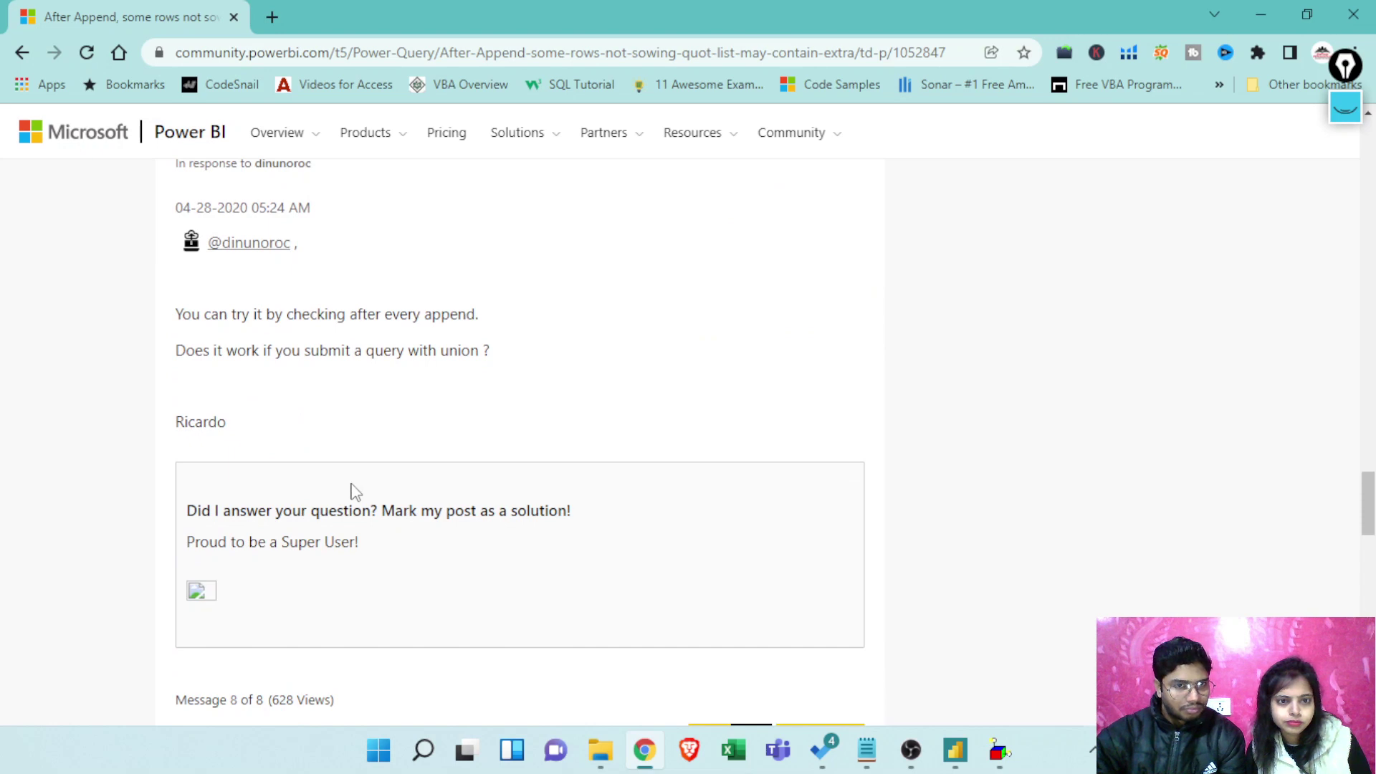
scroll(351, 484, down, 2)
scroll(351, 491, up, 2)
scroll(349, 485, down, 4)
scroll(349, 485, down, 3)
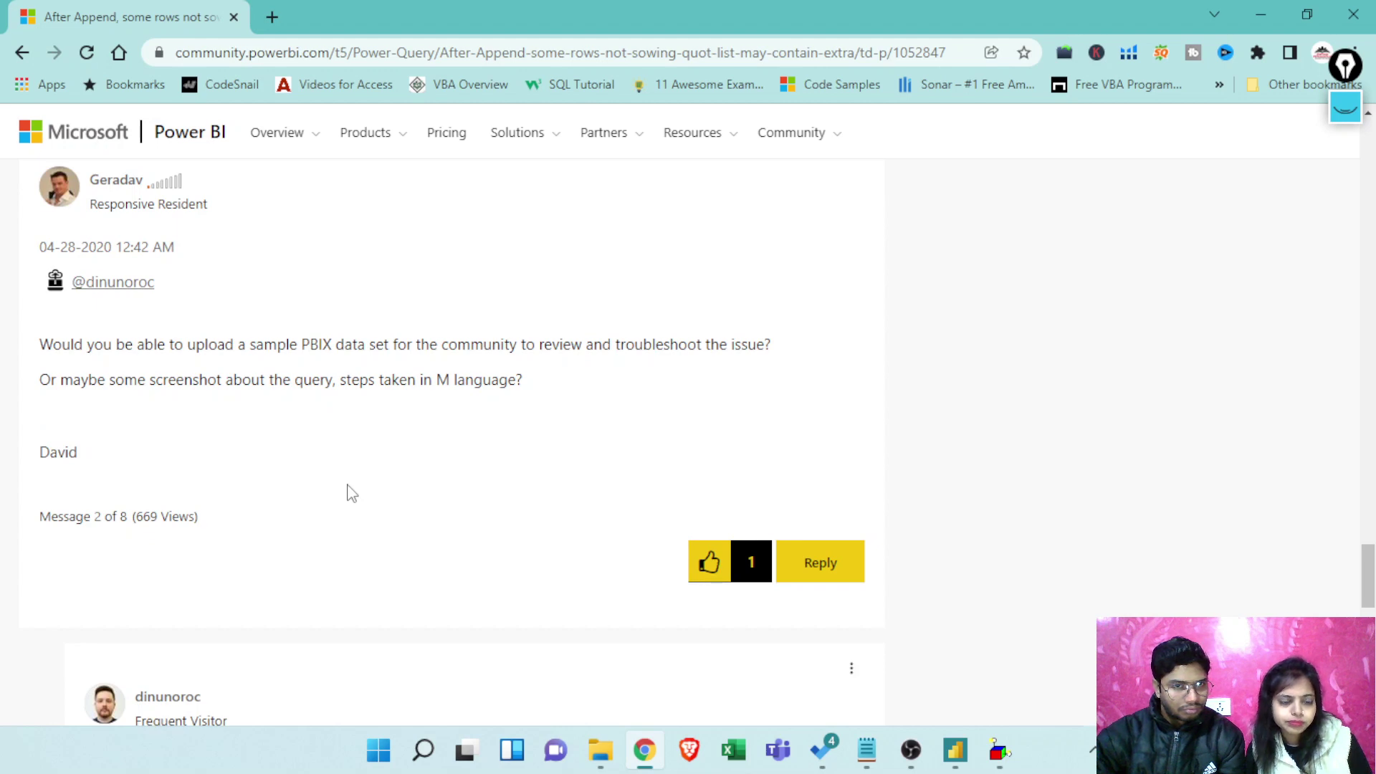
scroll(348, 493, down, 2)
scroll(348, 494, up, 3)
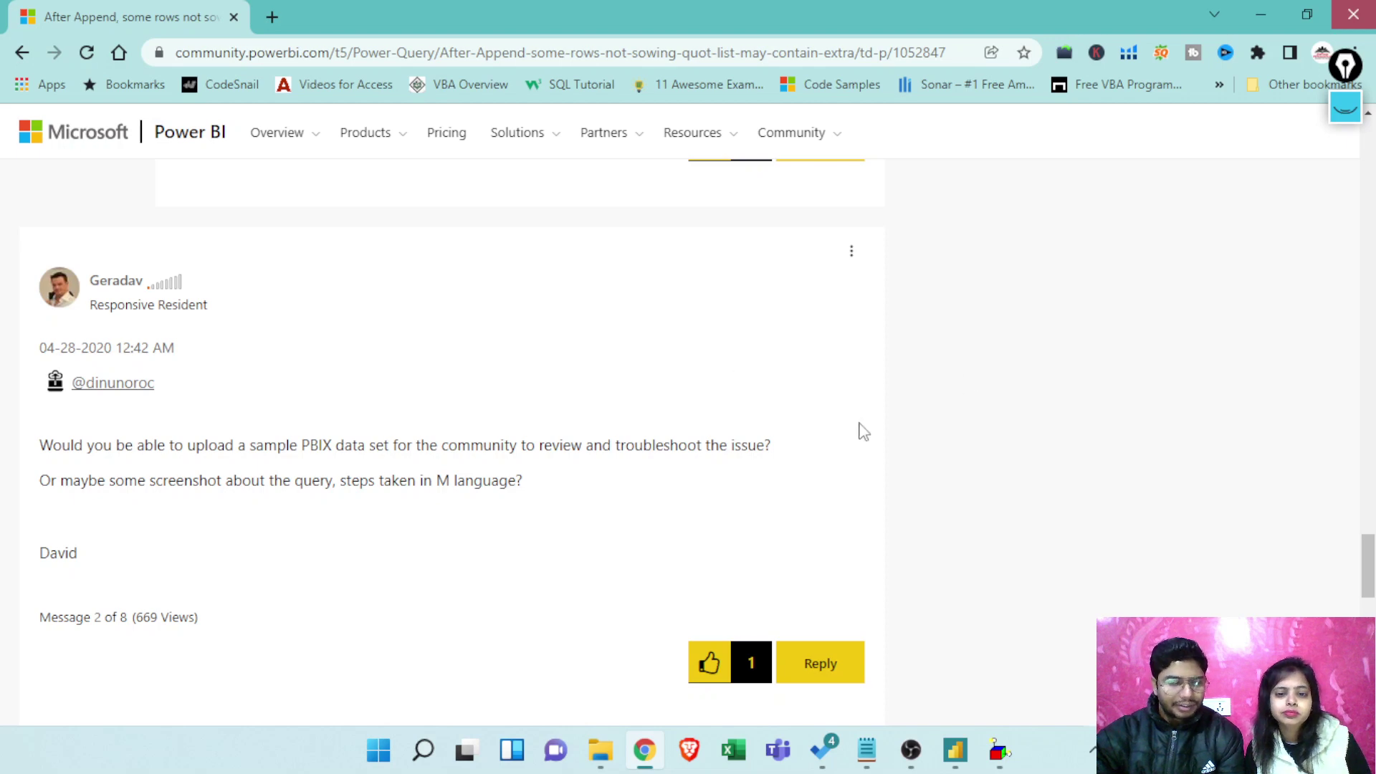
Return to the Power Query Editor and review the Pune query's Source and Changed Type with Locale steps
key(alt+Tab)
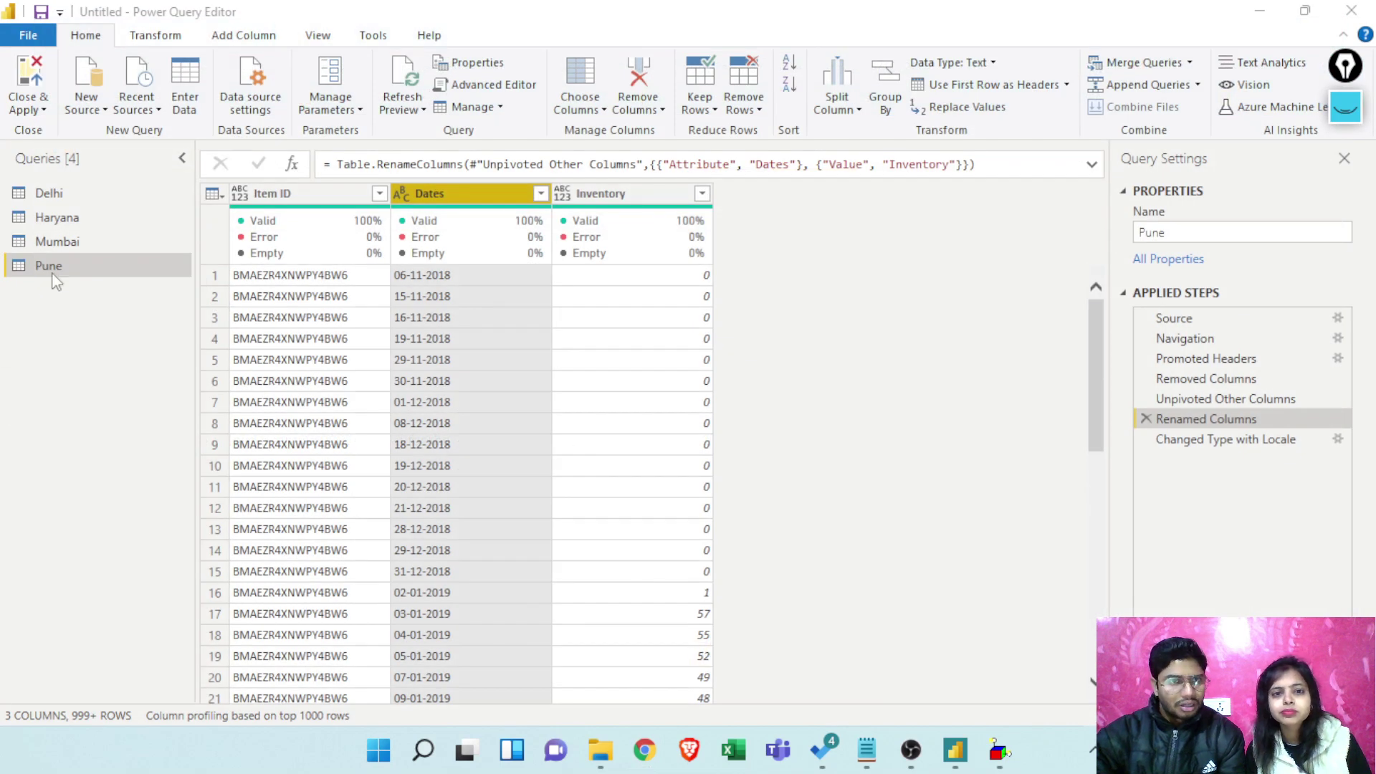
click(1176, 319)
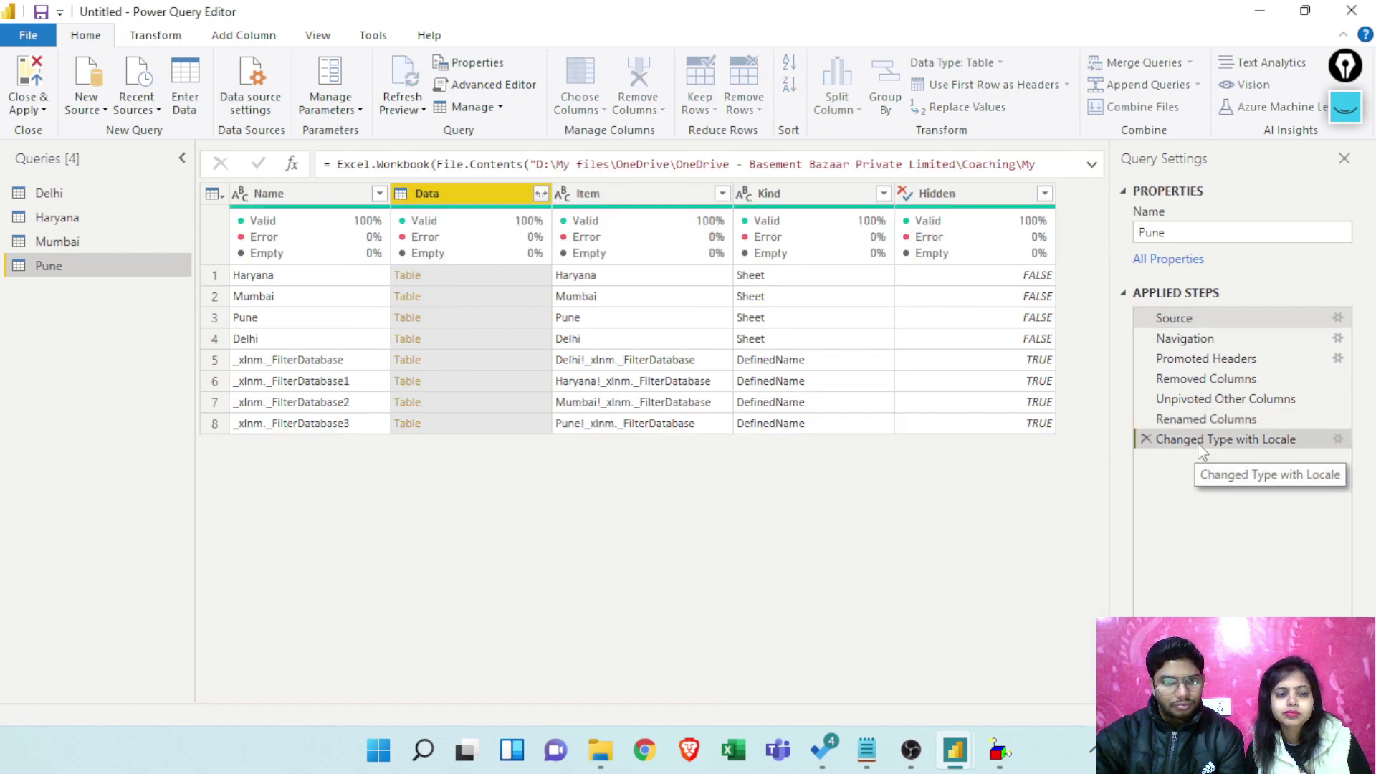
click(1198, 440)
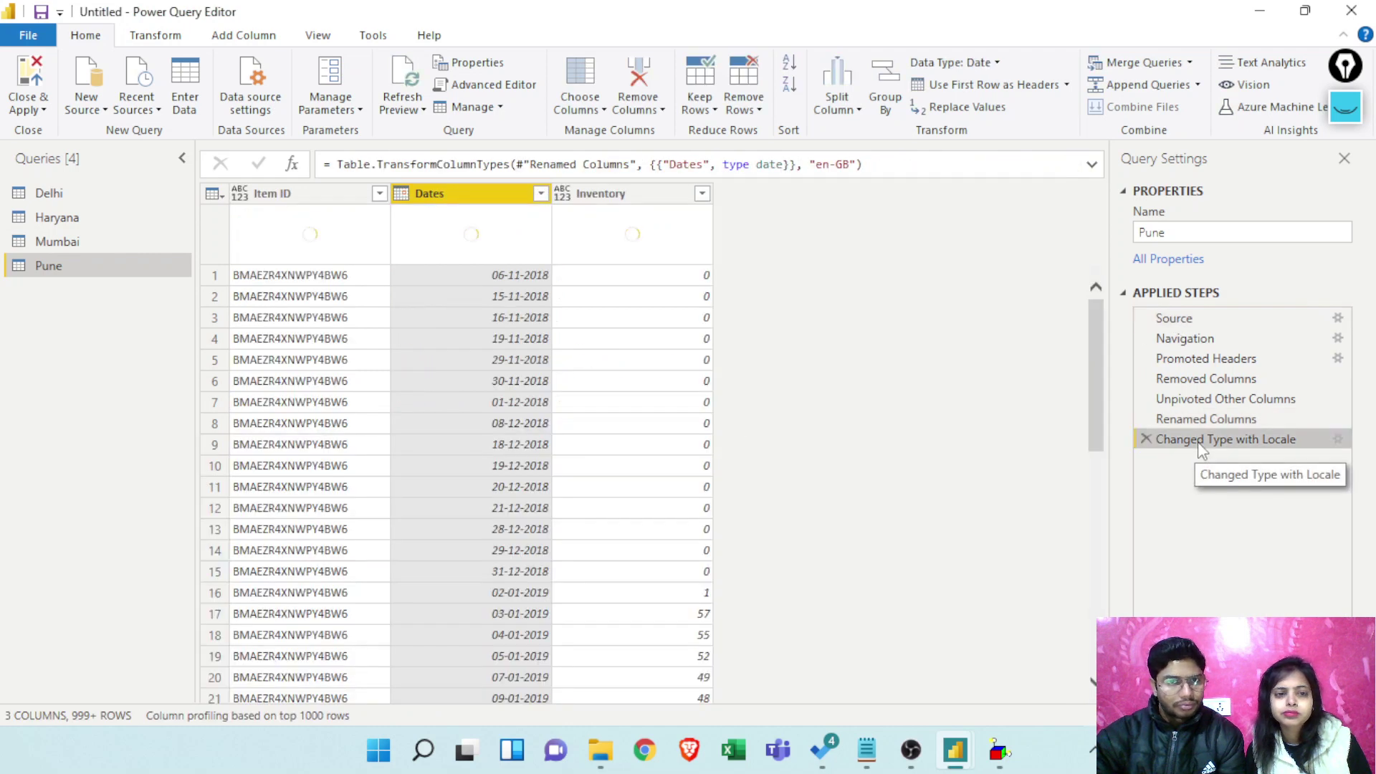
Duplicate the Pune query and delete the duplicate again
right_click(45, 264)
click(102, 427)
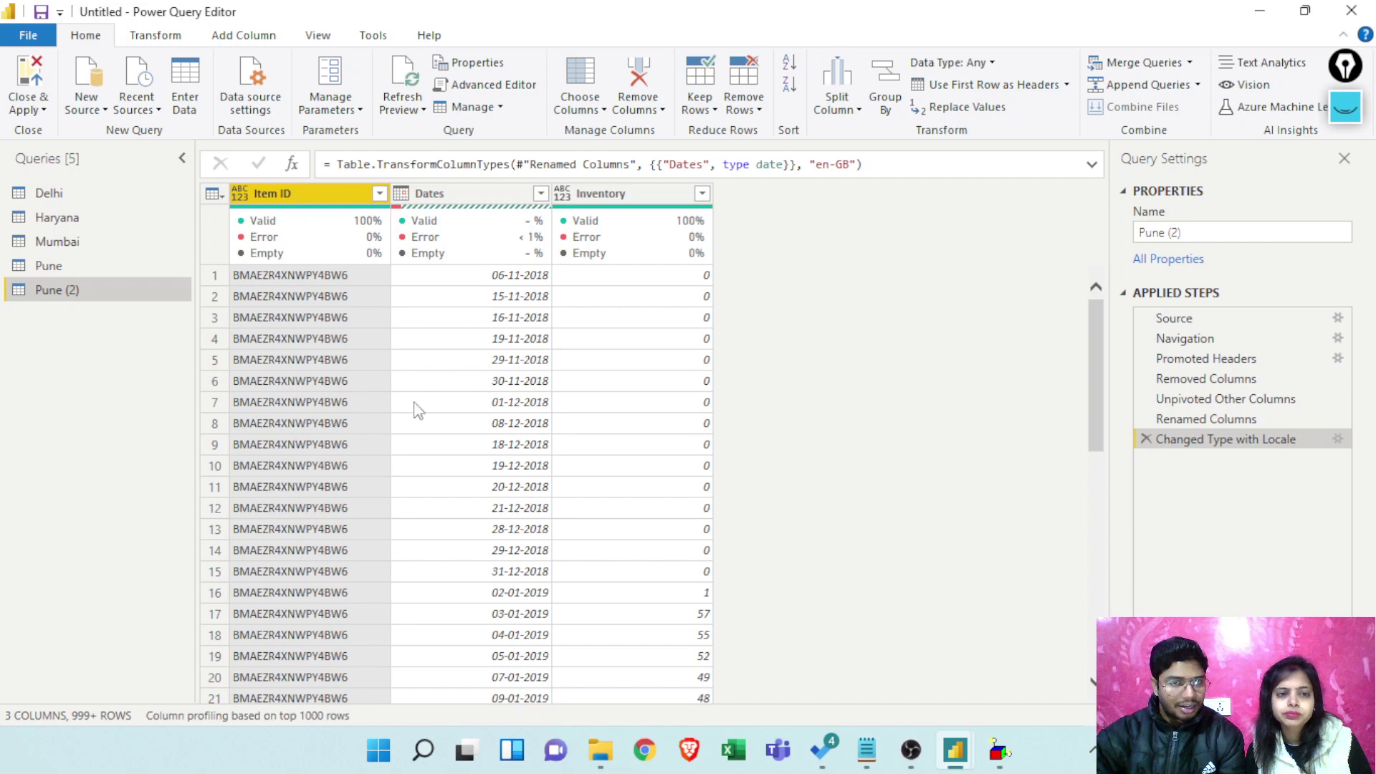
right_click(50, 295)
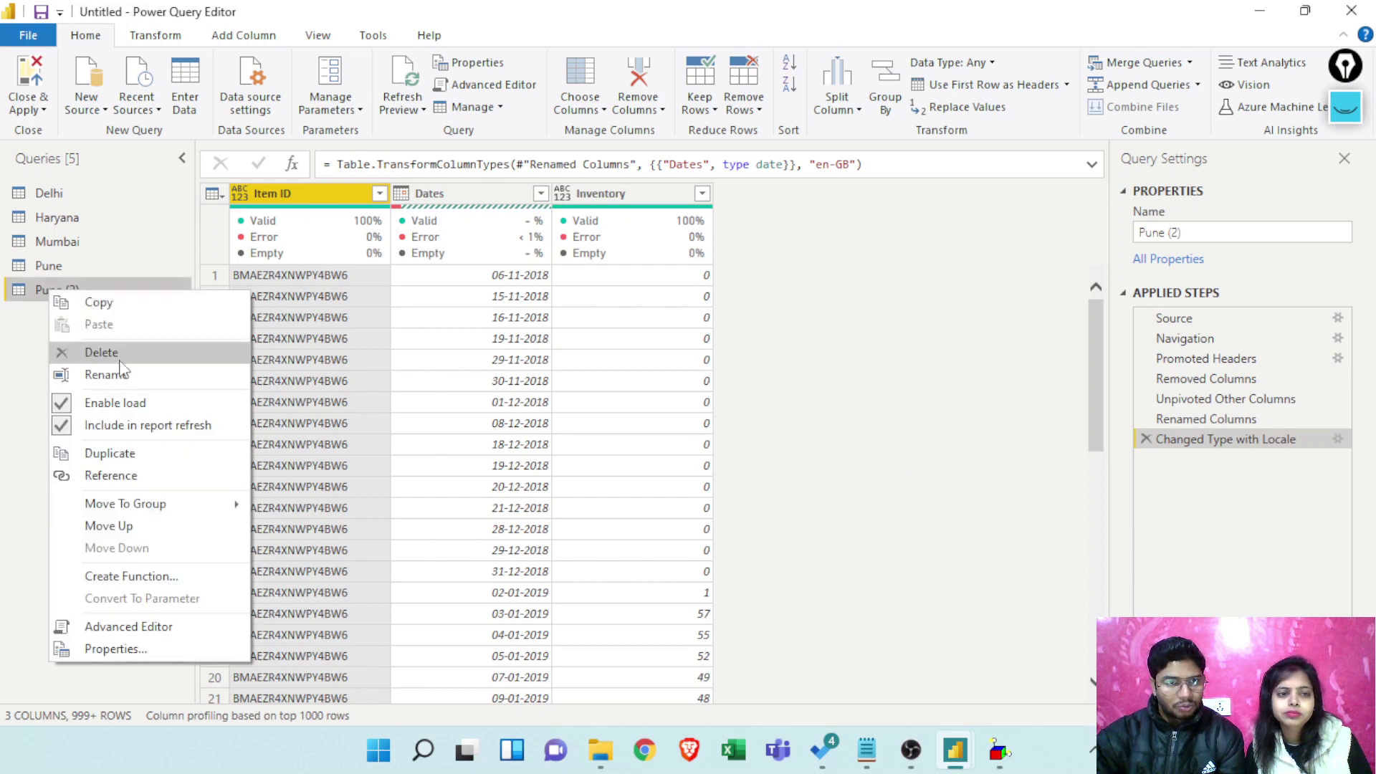
click(79, 350)
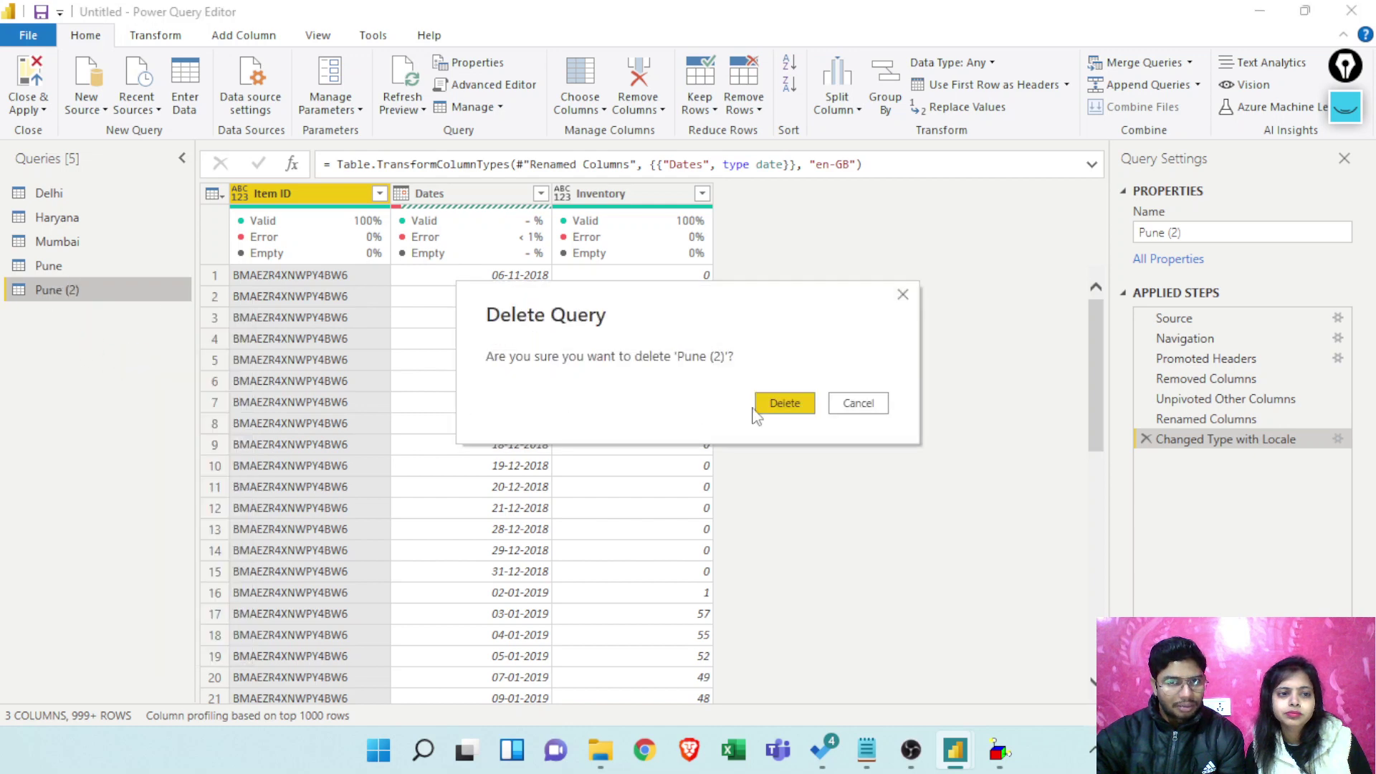
click(779, 405)
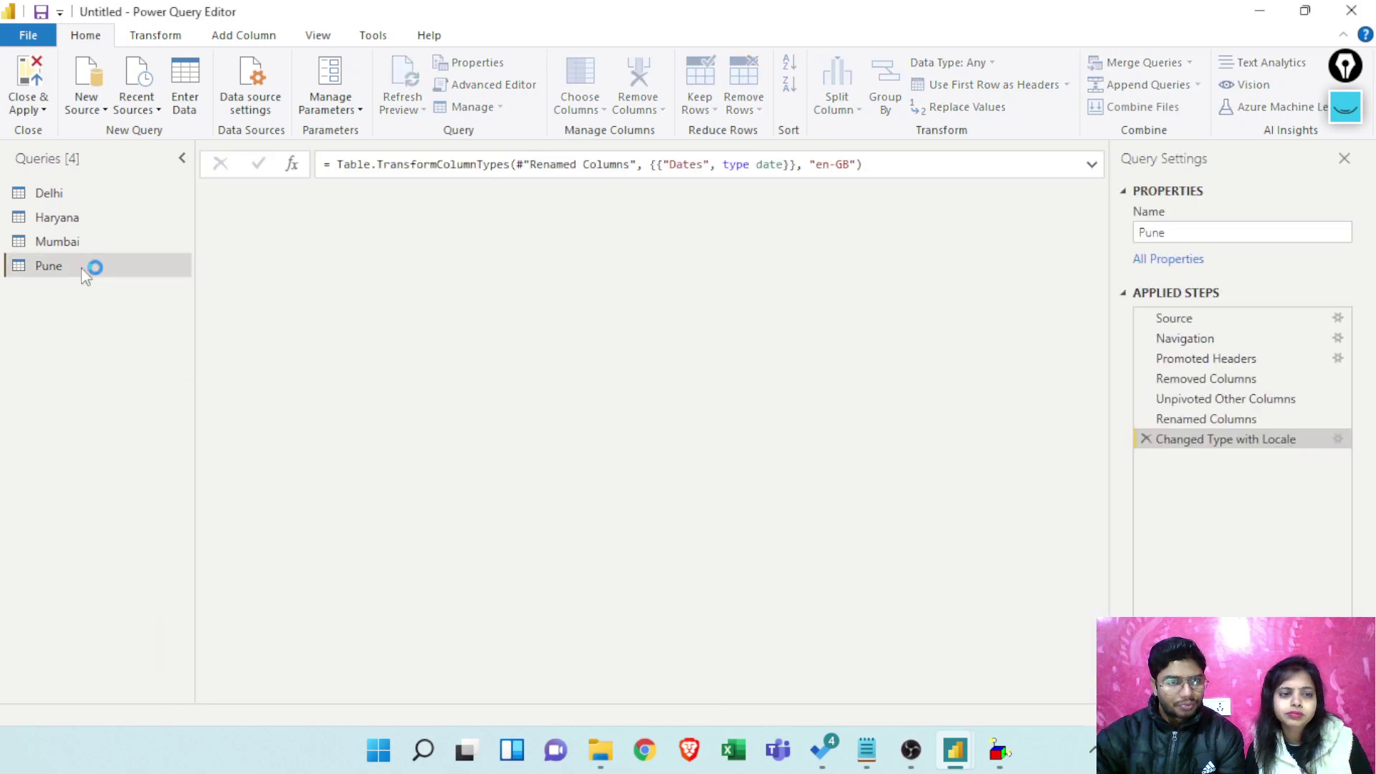
Delete the Pune query's applied steps from Navigation until the end
right_click(1179, 339)
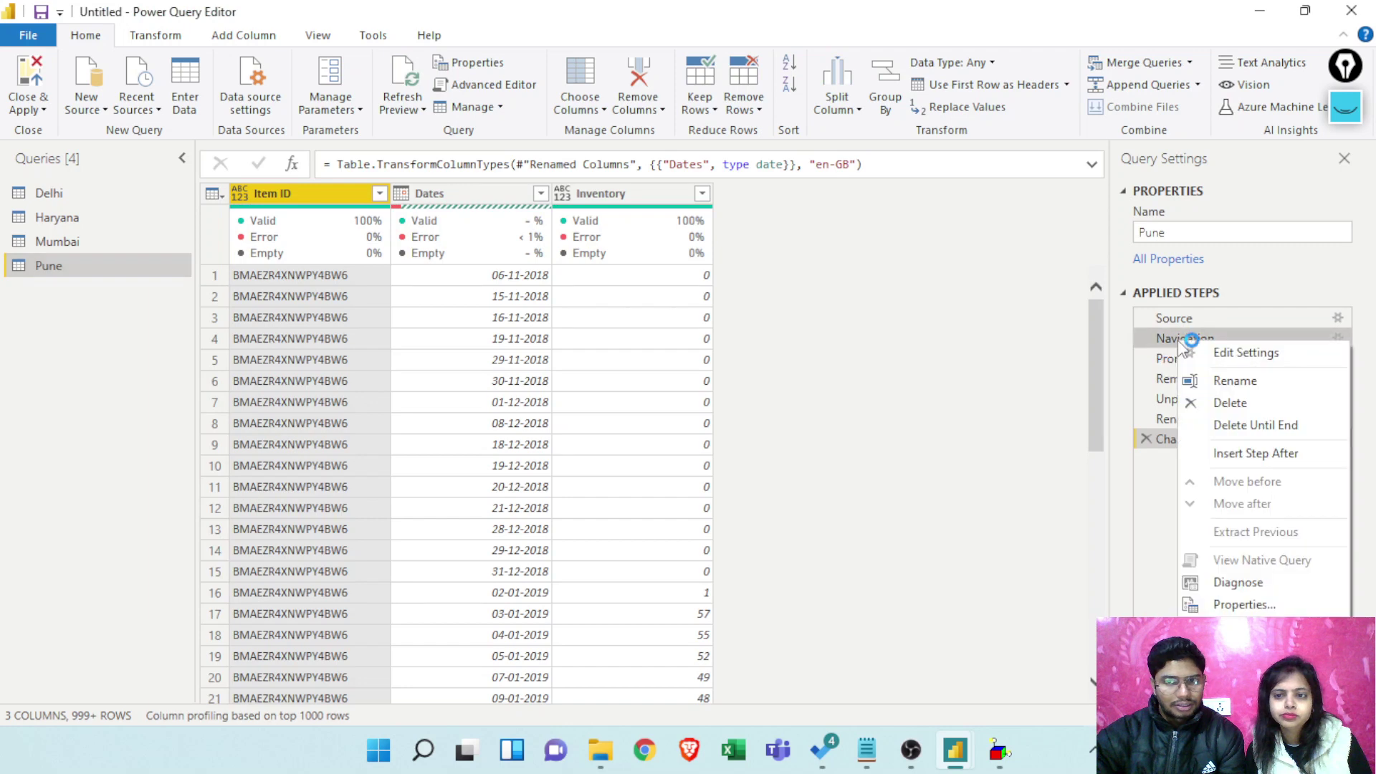
click(1242, 424)
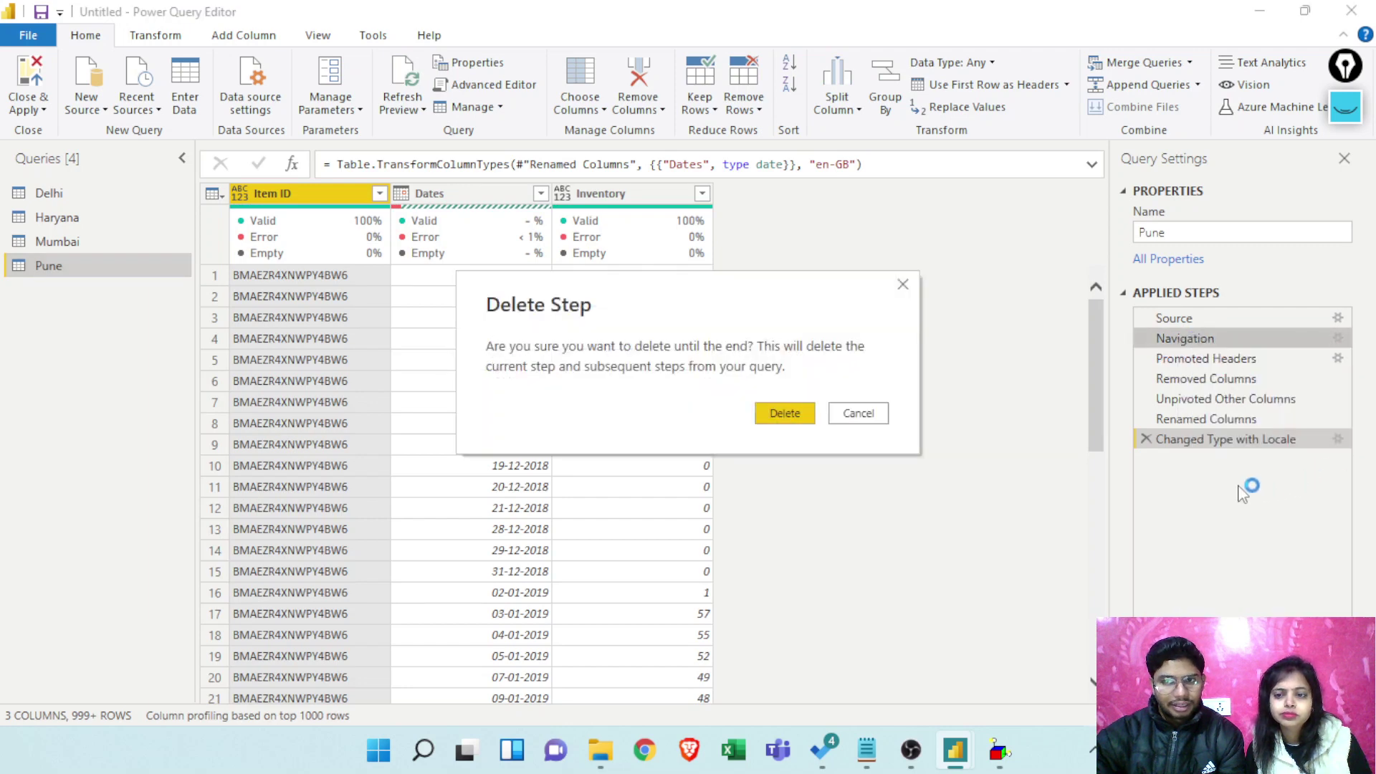
click(785, 416)
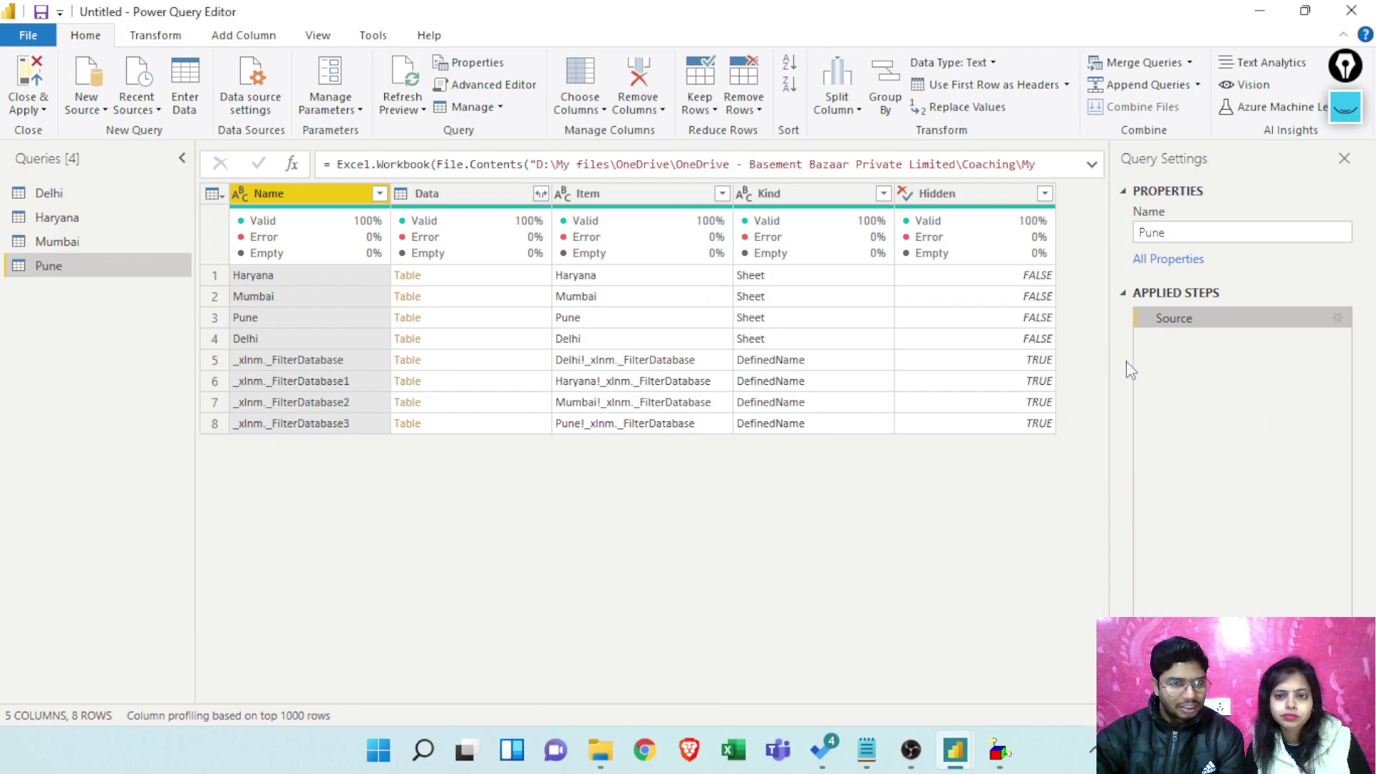
Drill into the Pune sheet's table from the Source step and use its first row as headers
click(421, 318)
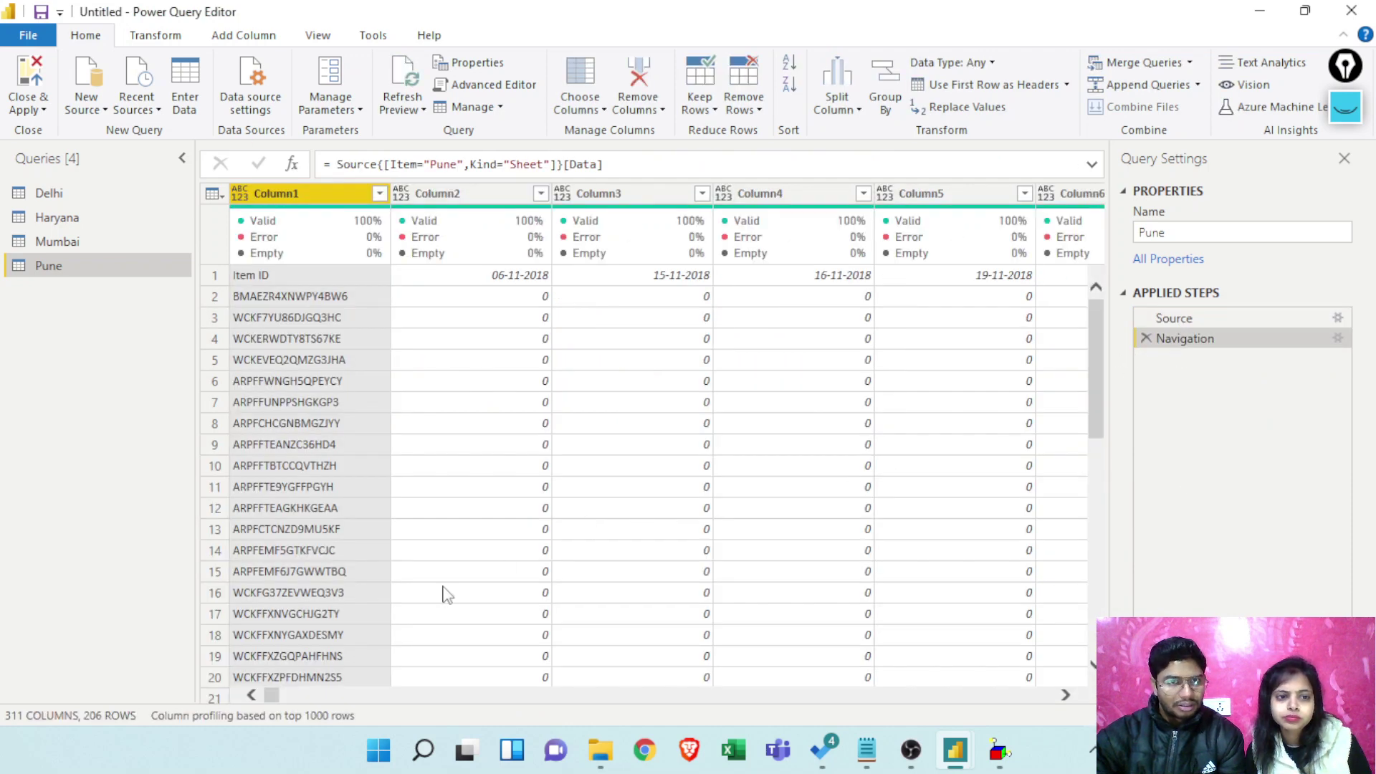
drag(271, 694, 9, 639)
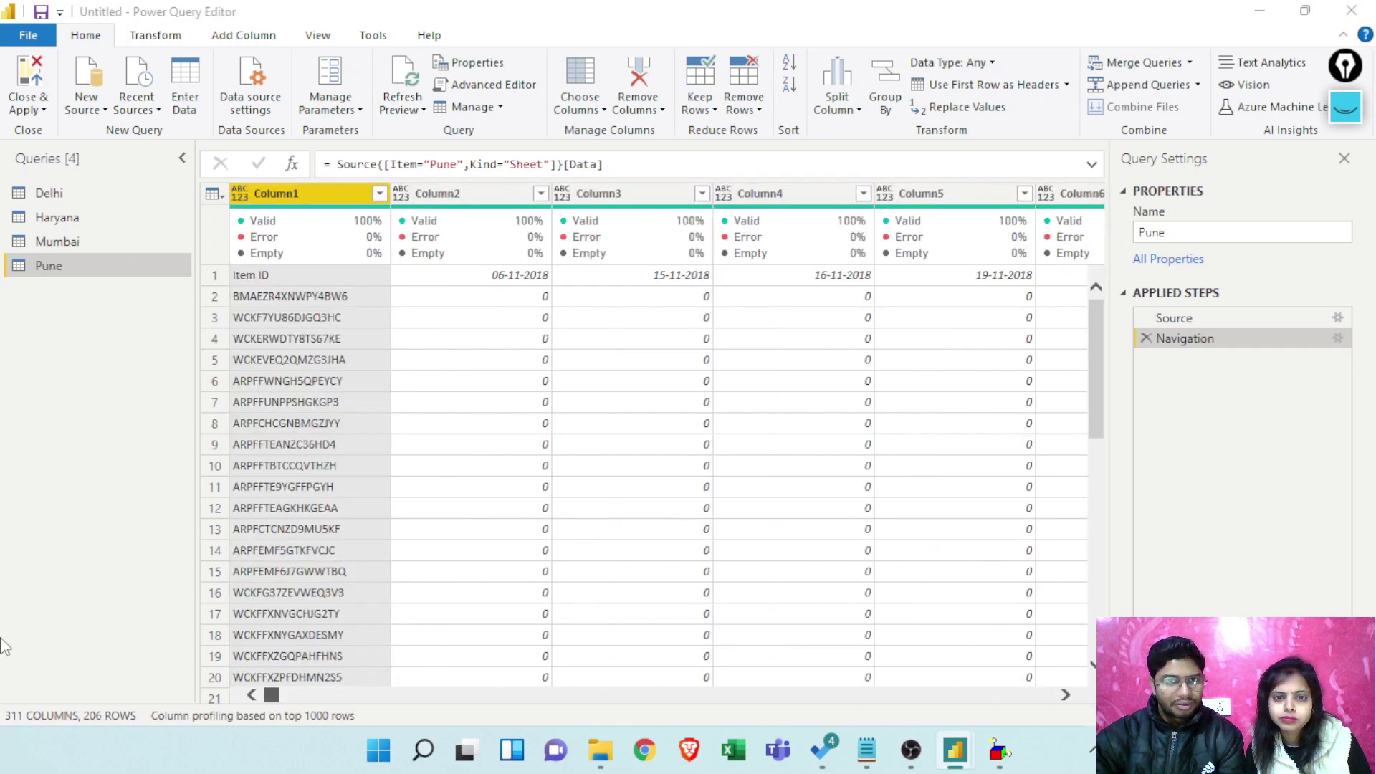
click(1066, 84)
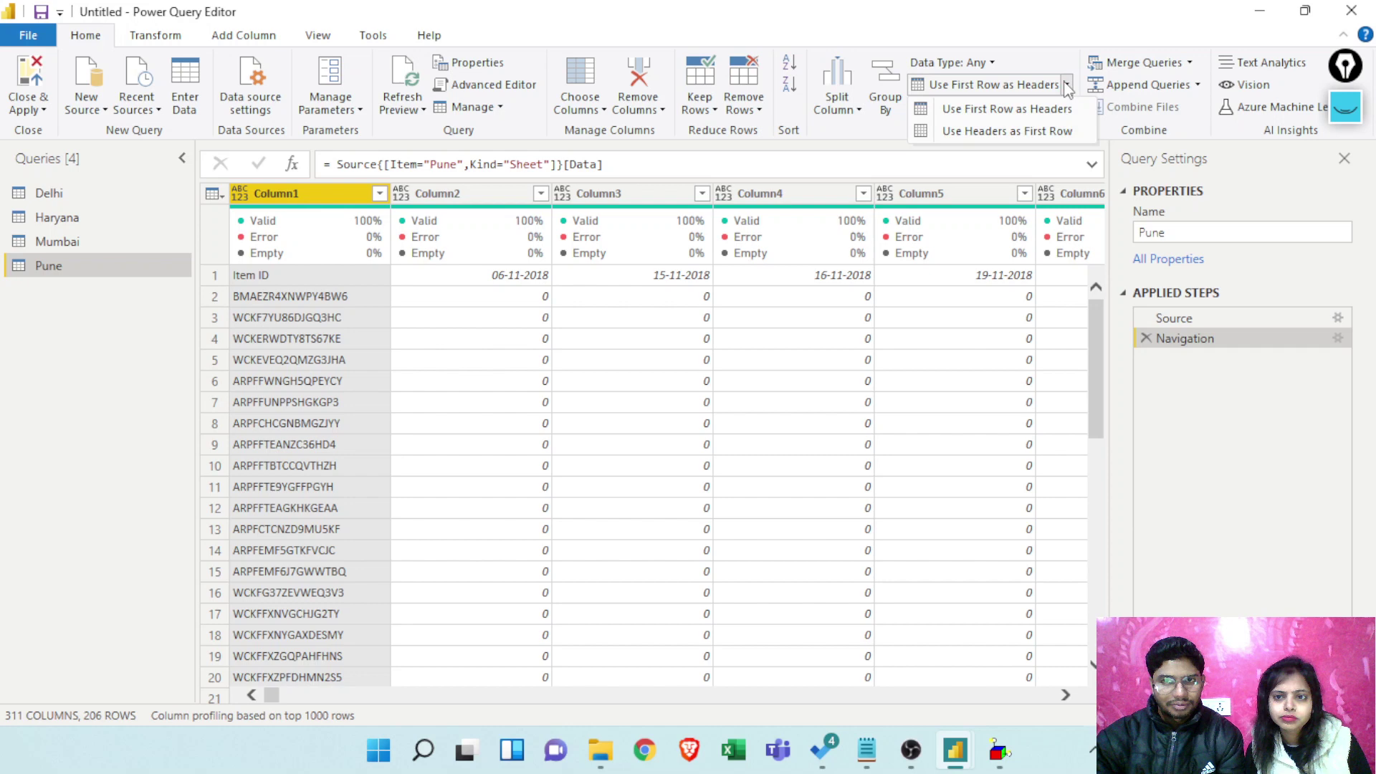
click(1041, 110)
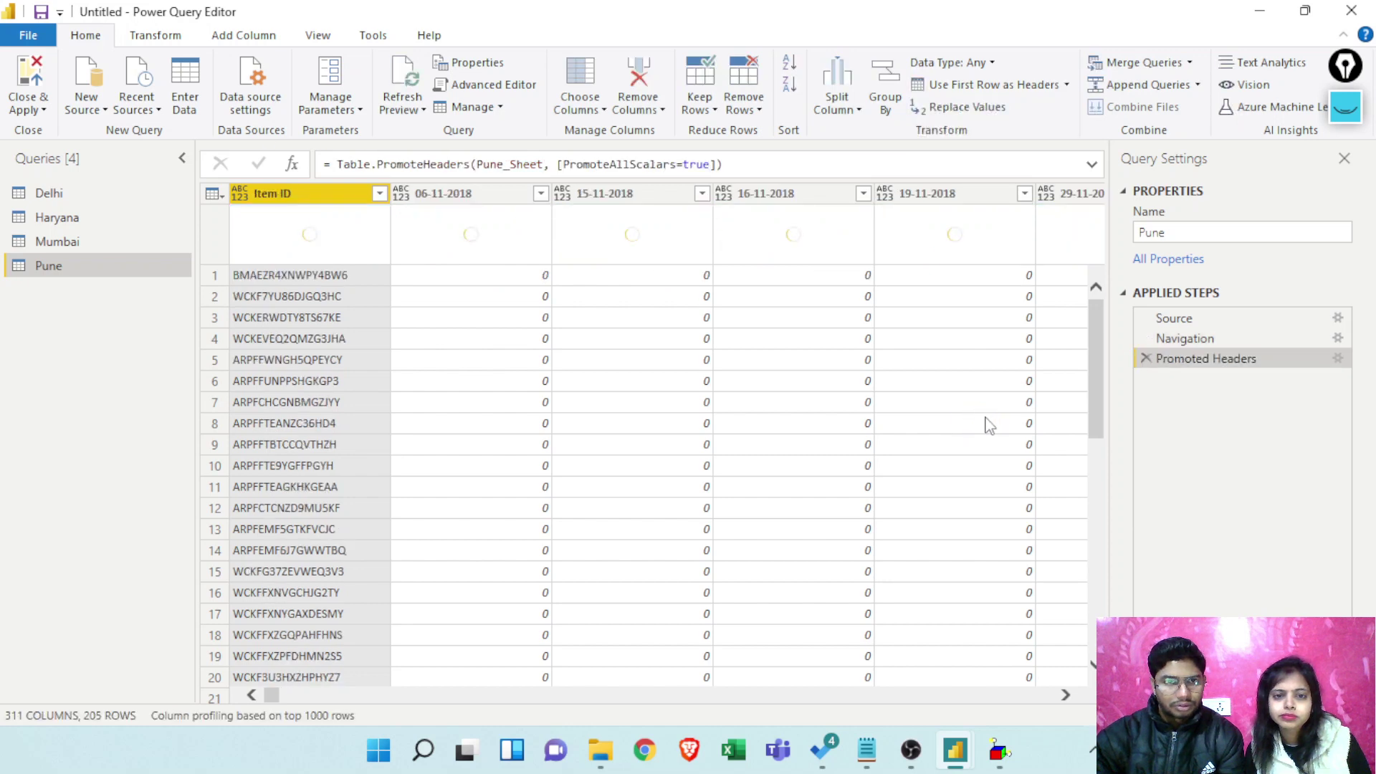
Remove the QTY and CurrentInventory columns from the Pune query
drag(272, 694, 1045, 694)
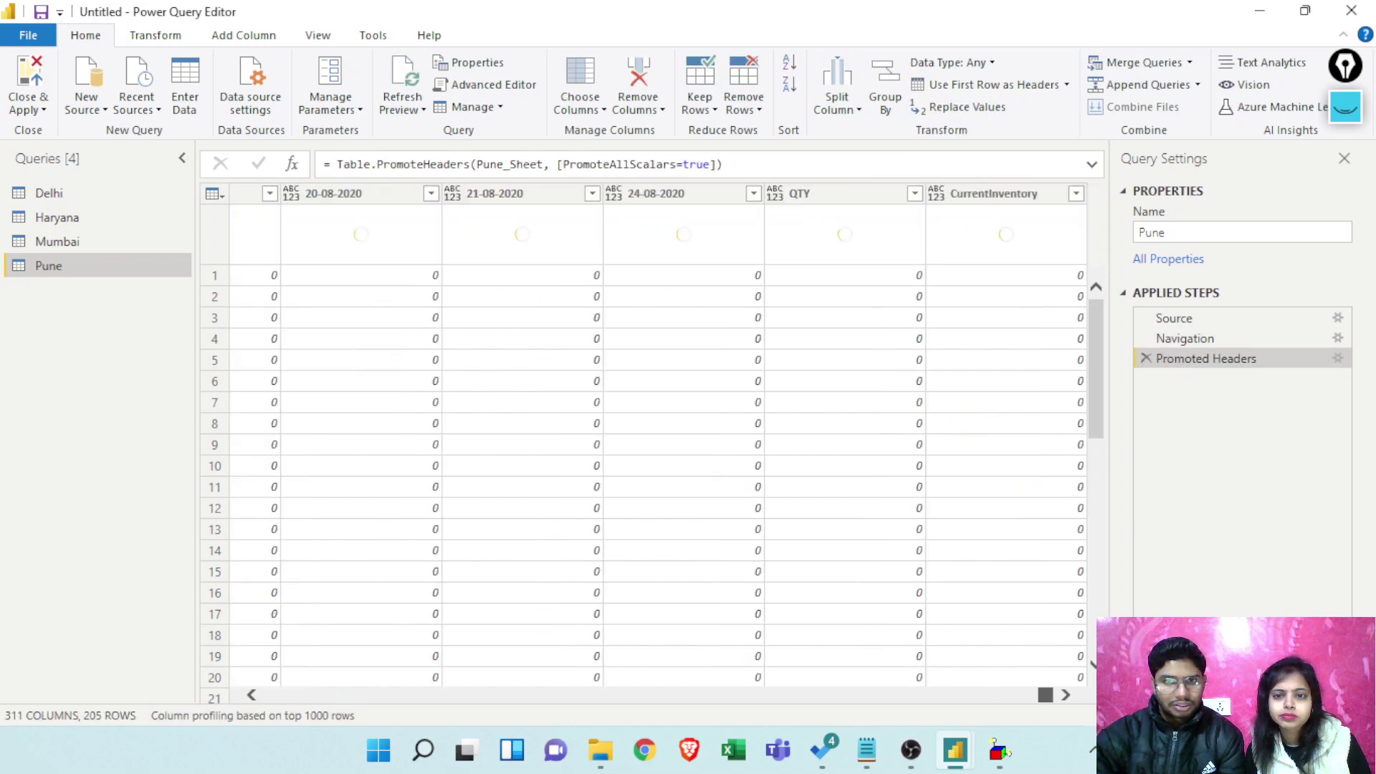
click(863, 200)
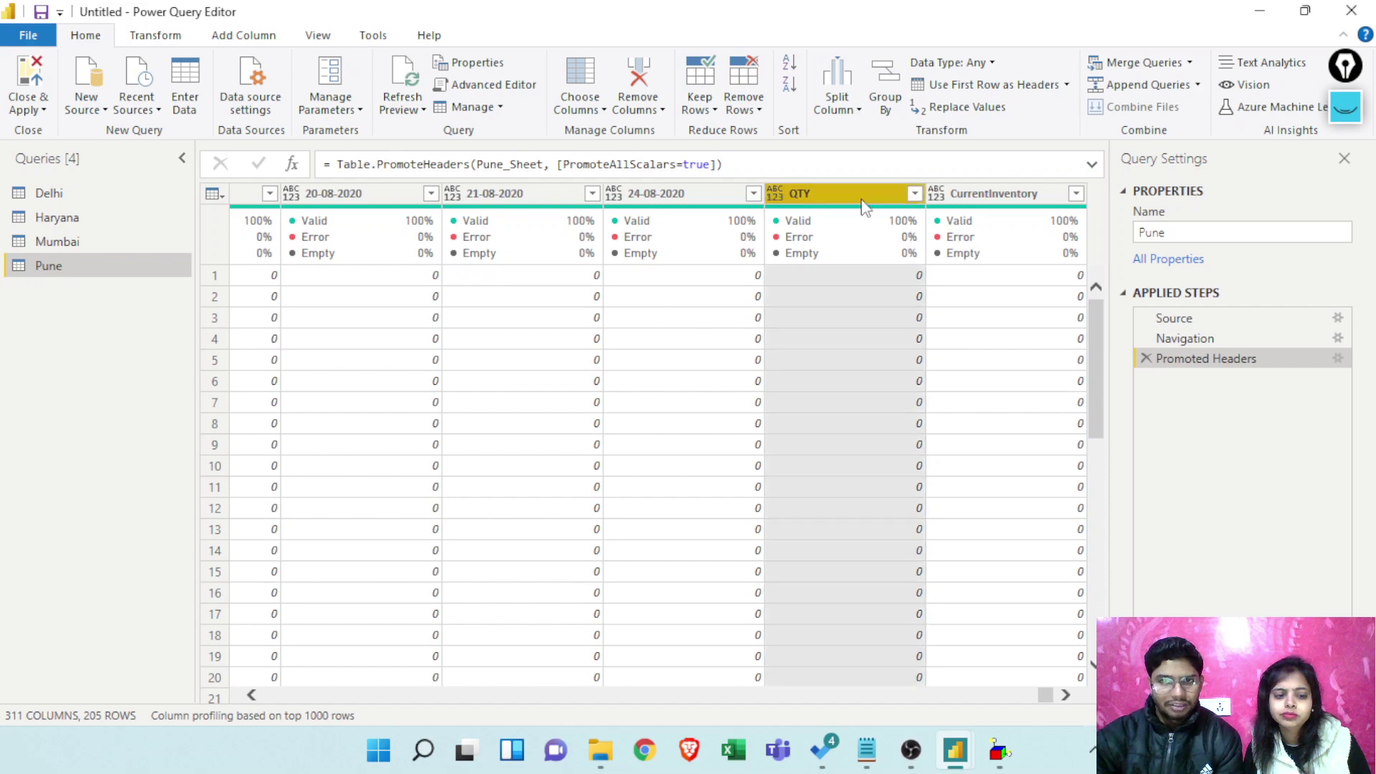
ctrl+click(1023, 201)
right_click(1024, 201)
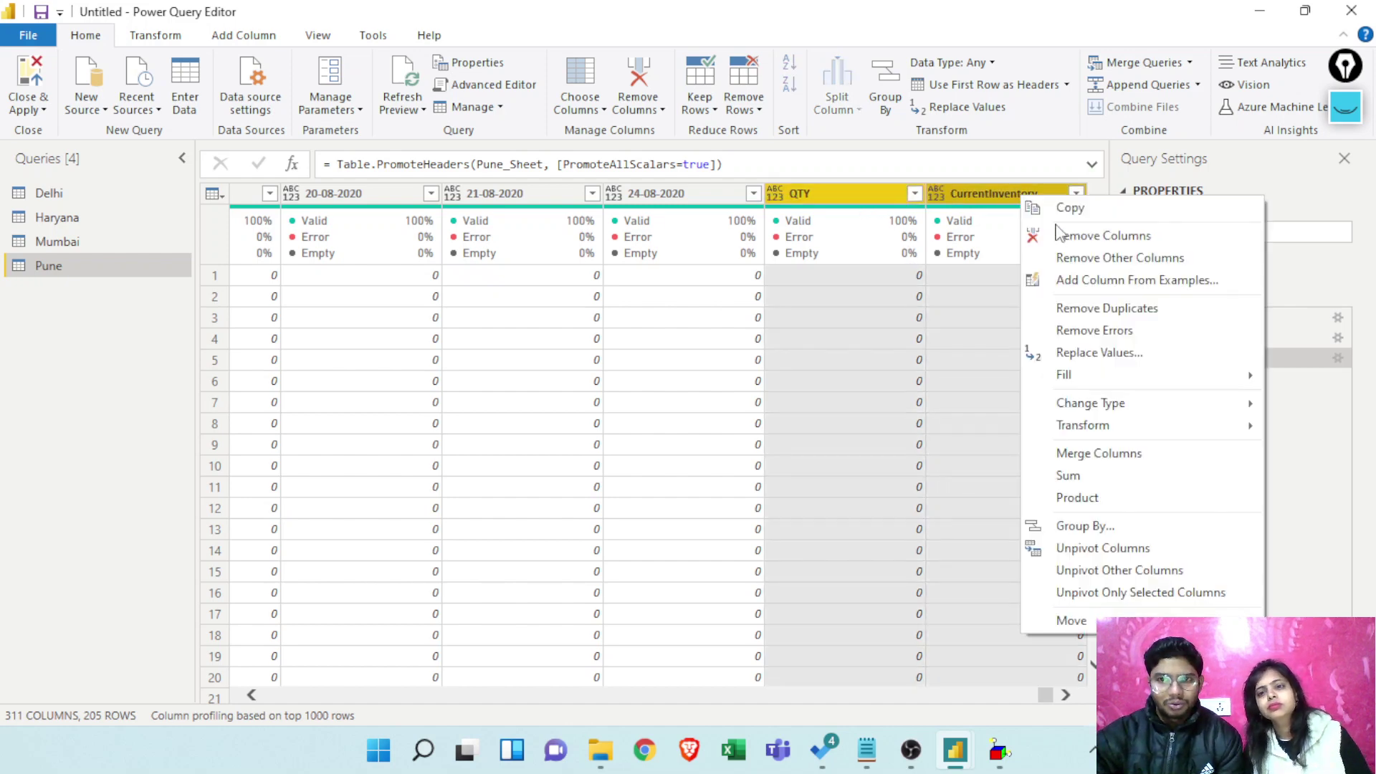
click(1058, 235)
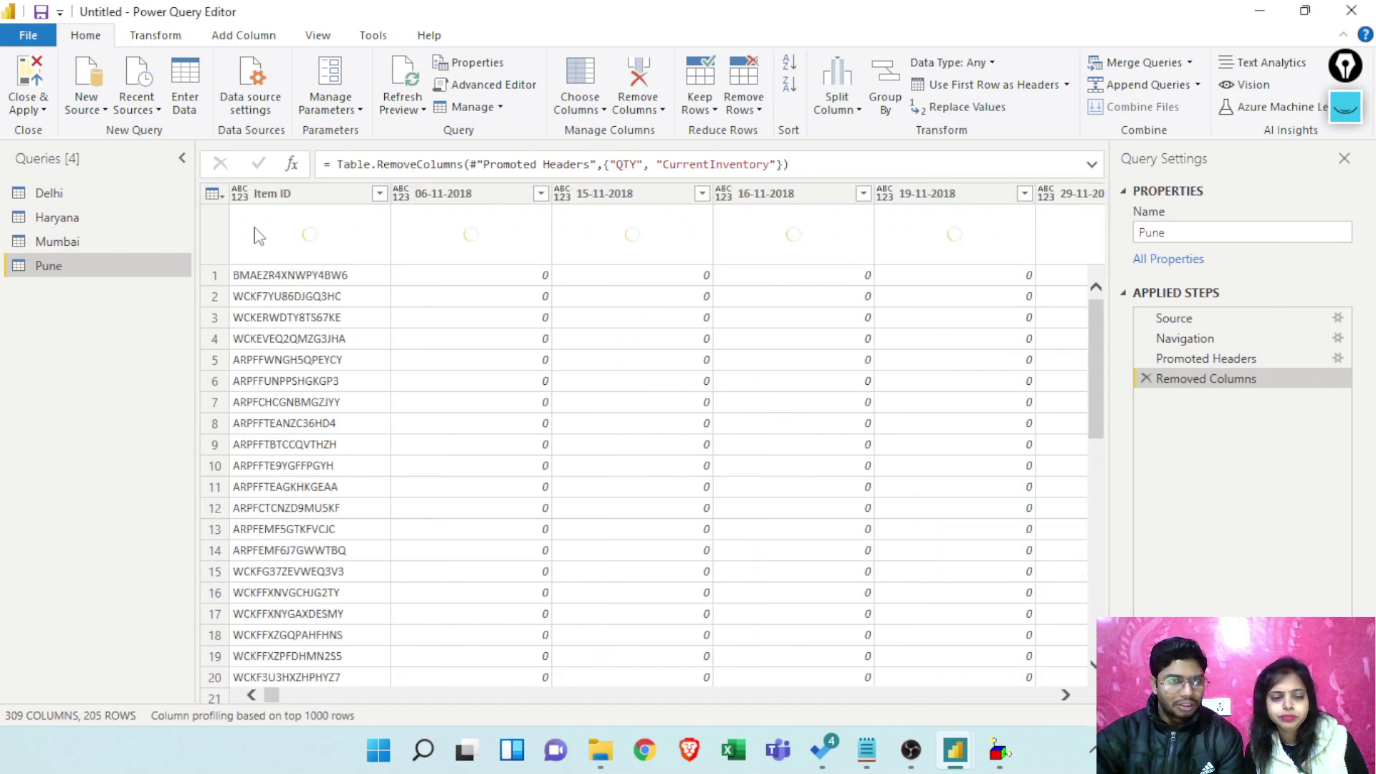
Unpivot every column other than Item ID and change the Attribute column's data type to Date
click(294, 197)
right_click(310, 204)
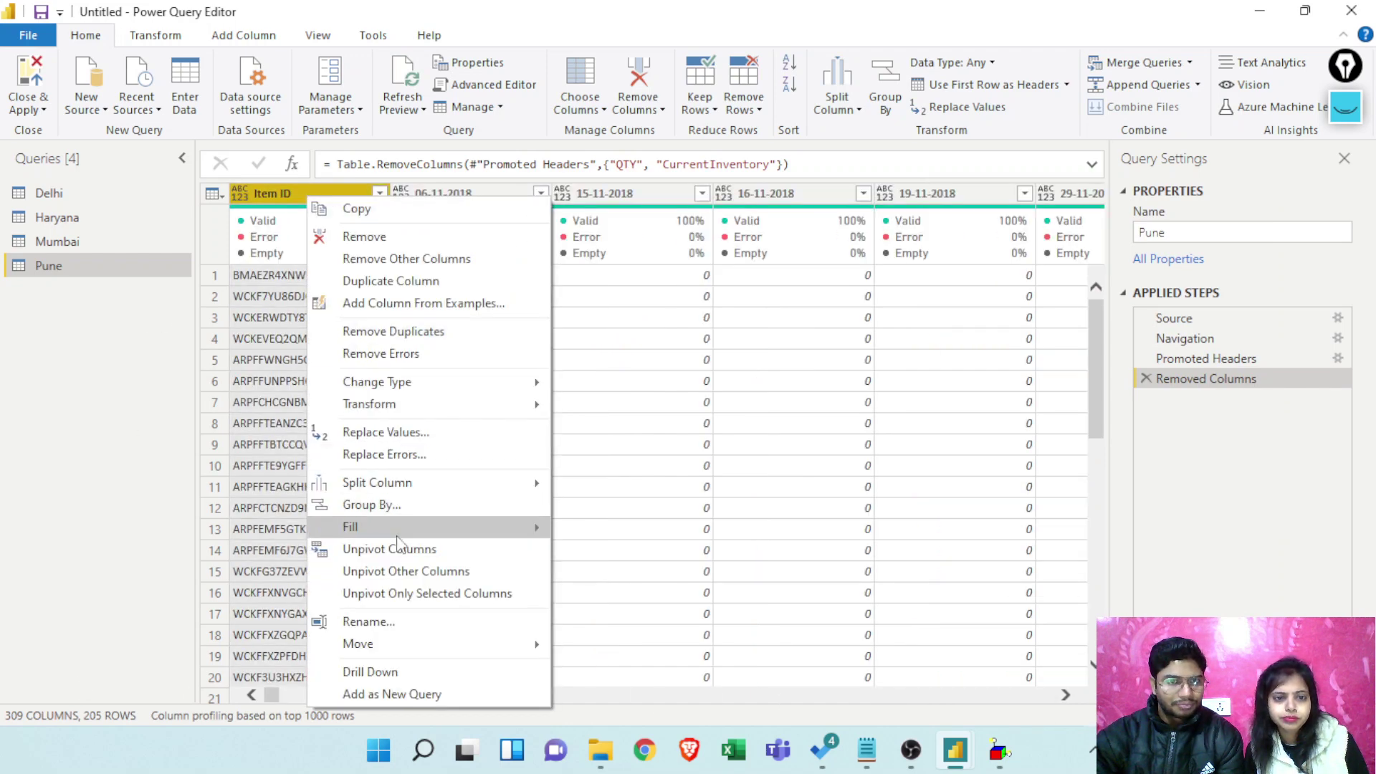
click(412, 573)
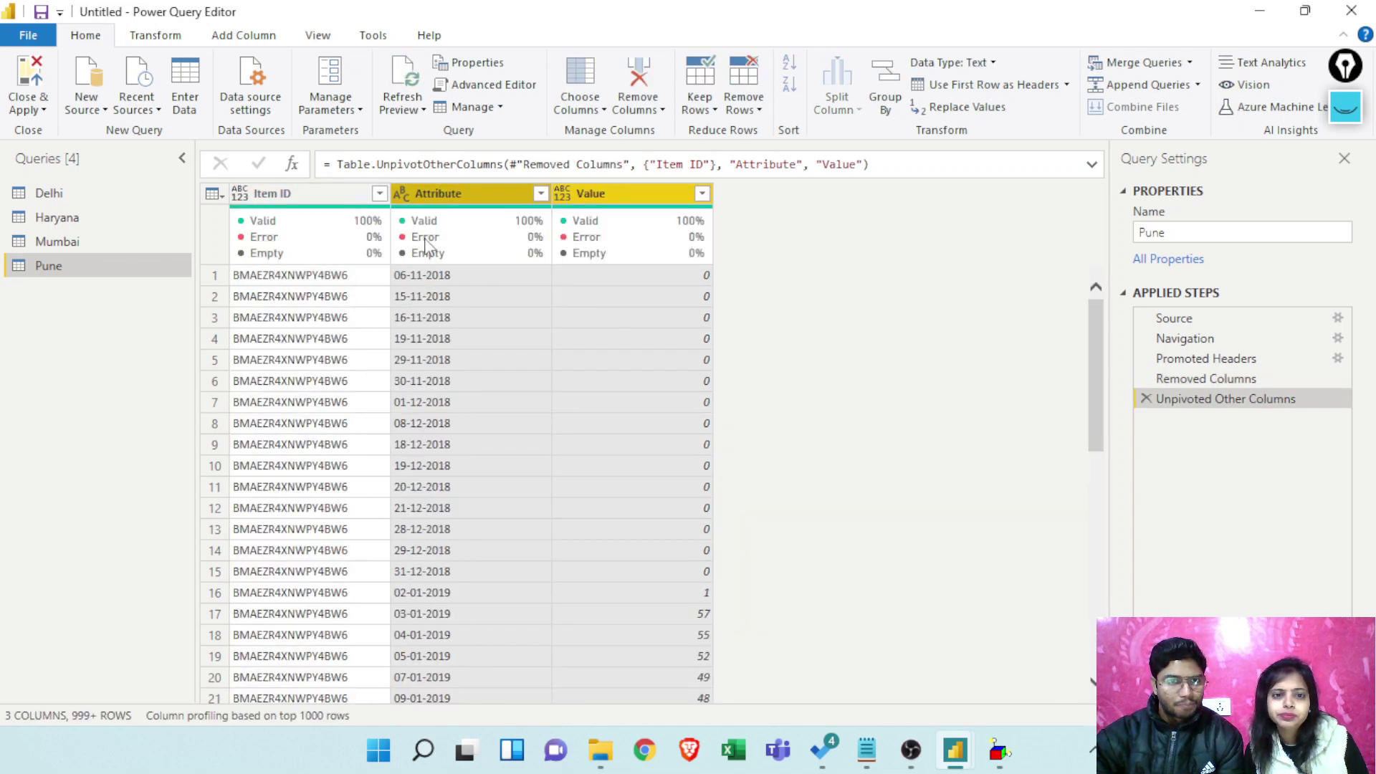
click(410, 201)
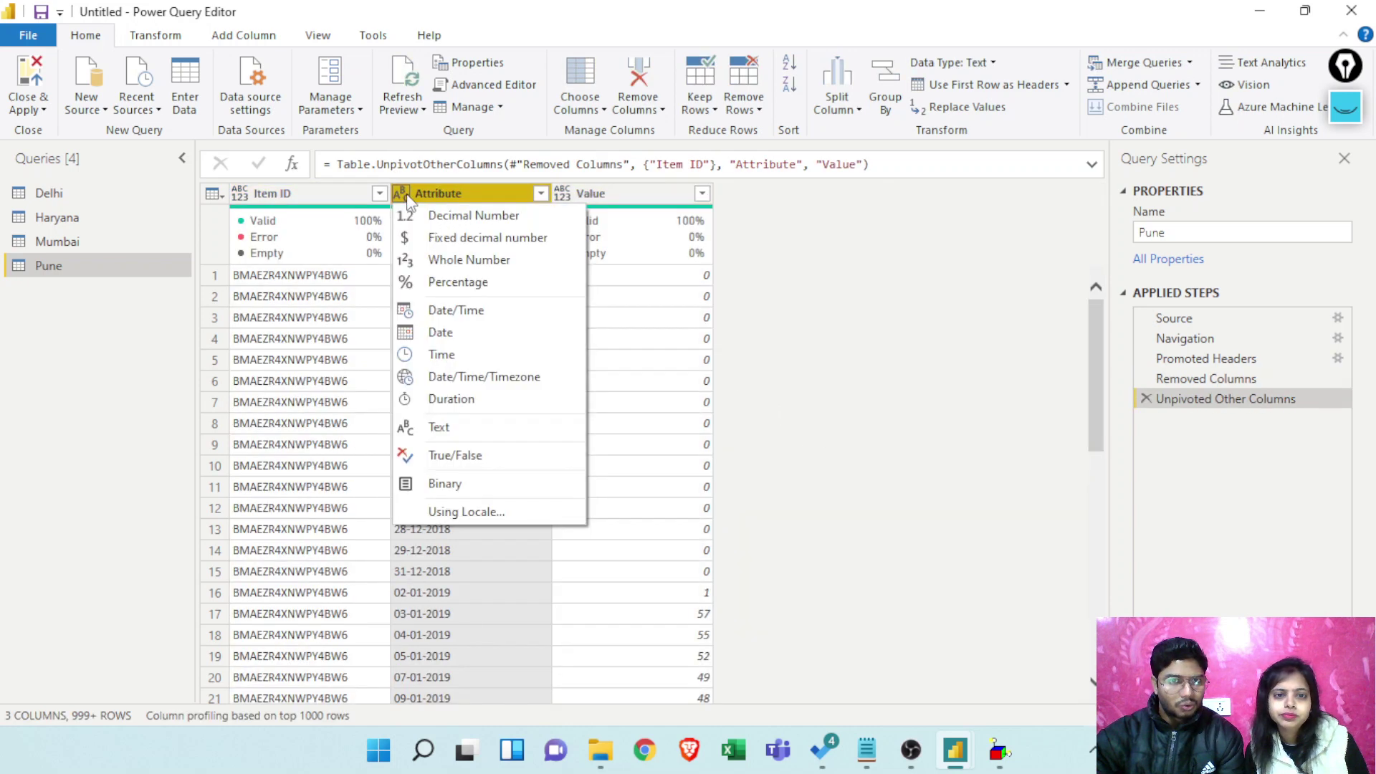
click(467, 330)
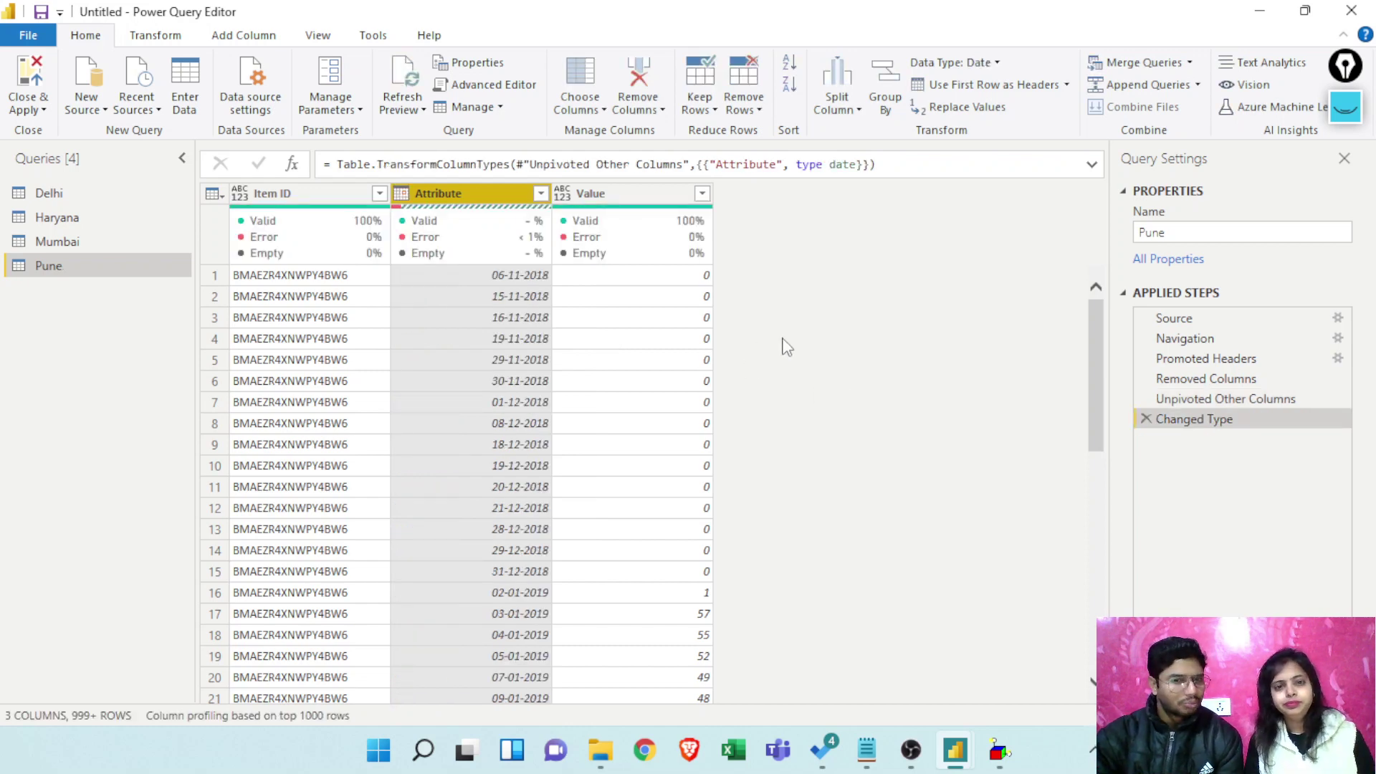
Examine the Attribute column's converted dates and load its full filter list to look for values that fail to convert
scroll(784, 348, down, 10)
scroll(784, 348, down, 5)
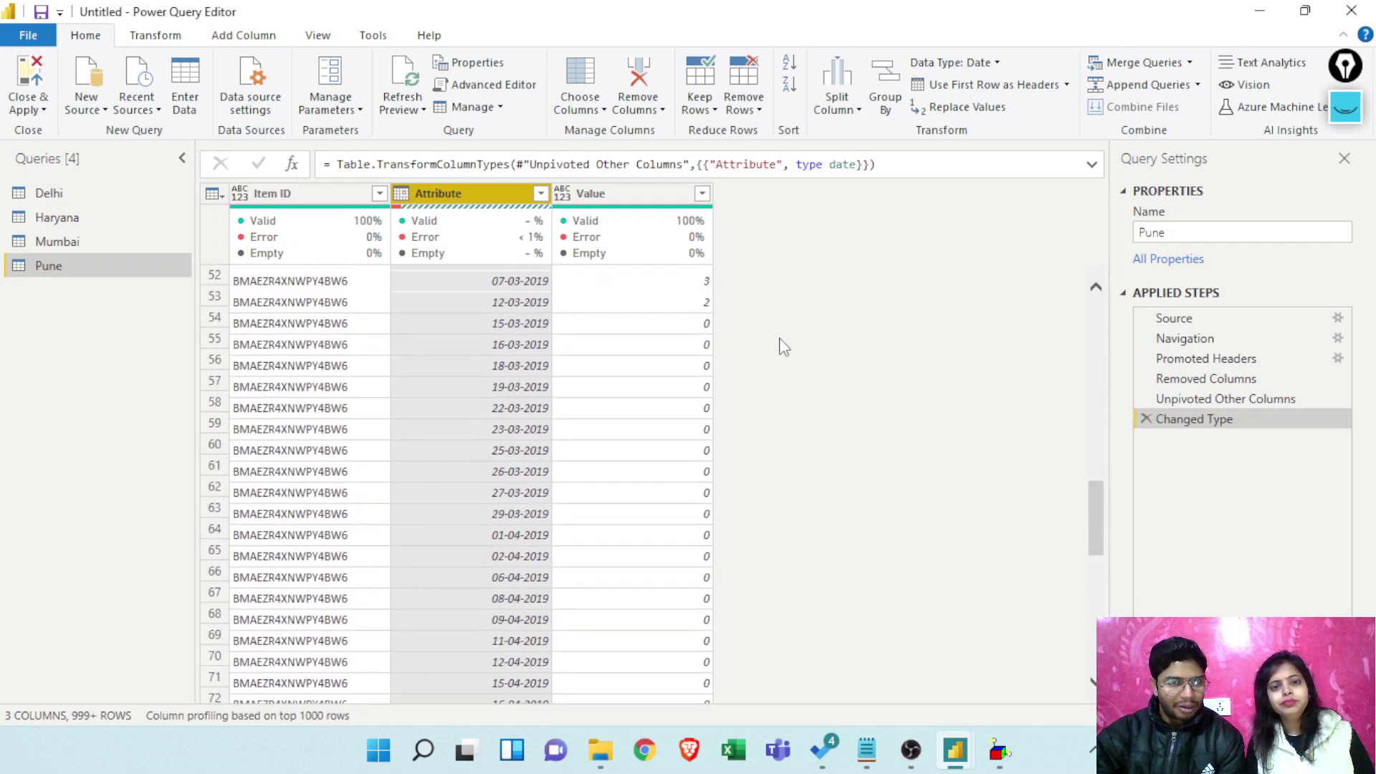
scroll(782, 346, up, 6)
scroll(781, 347, down, 5)
drag(1098, 470, 1125, 270)
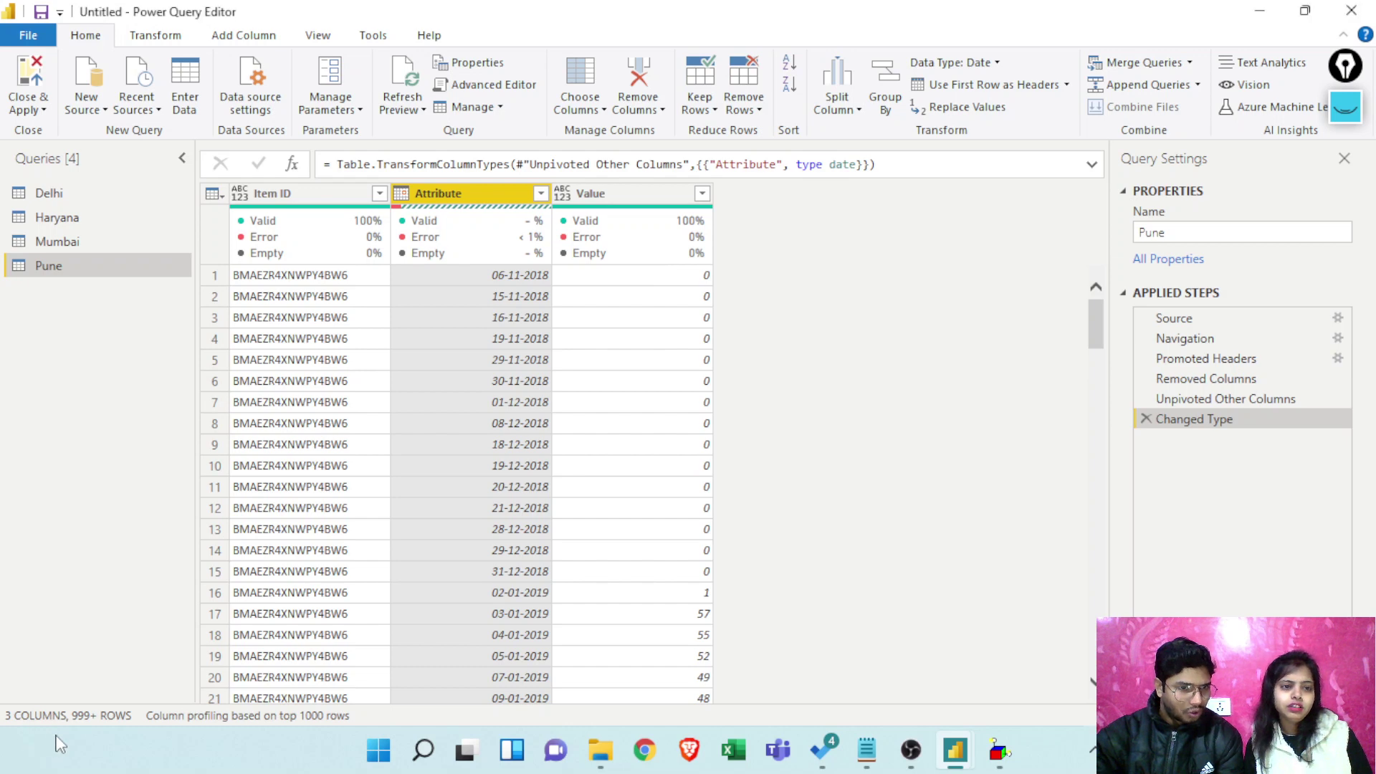
click(540, 193)
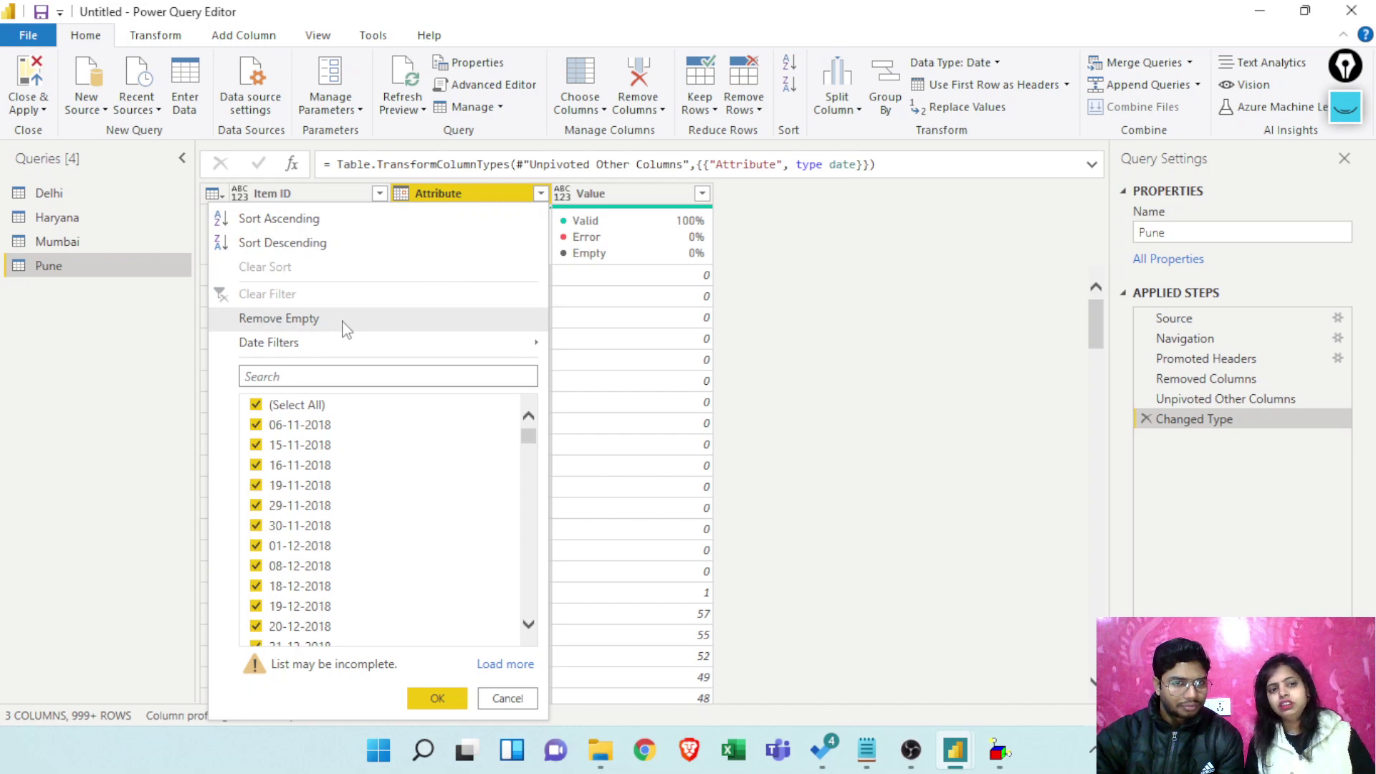
drag(528, 437, 530, 640)
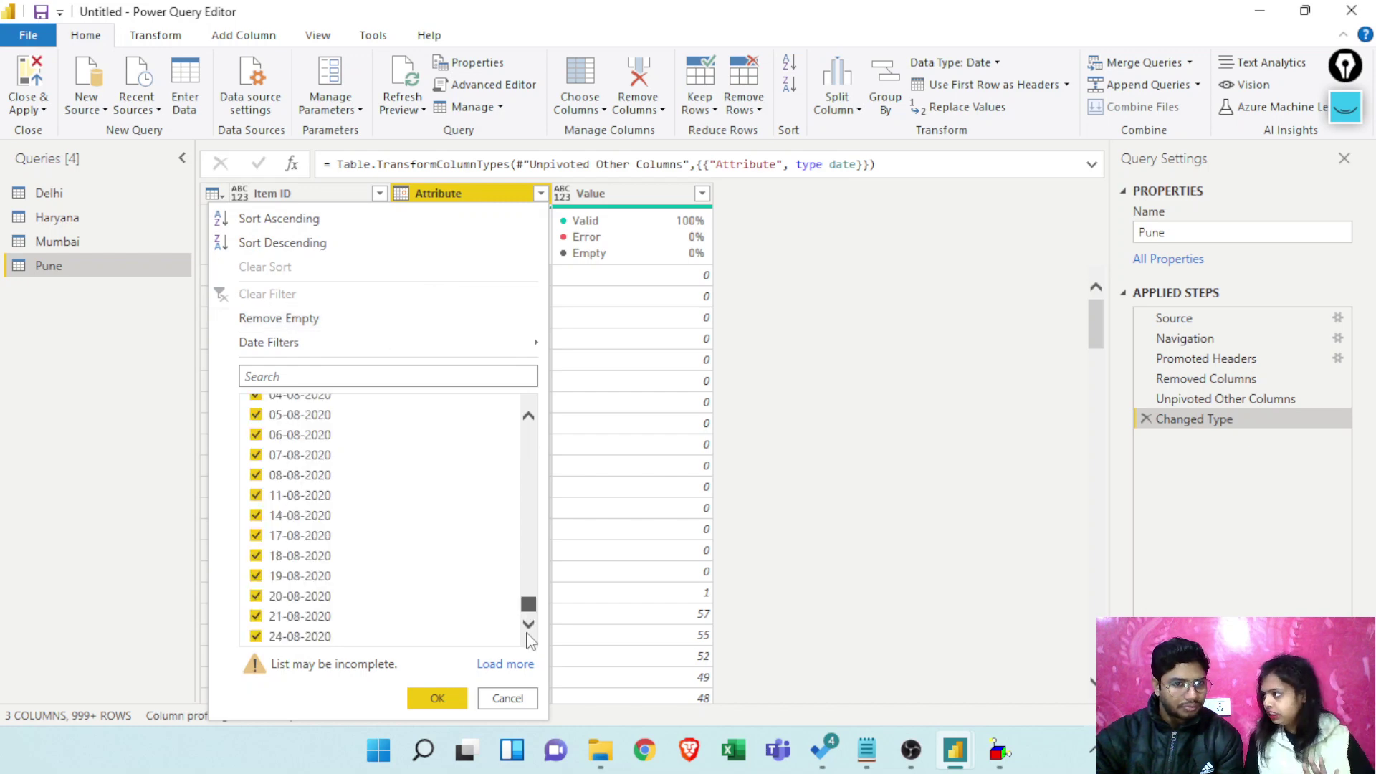
click(521, 665)
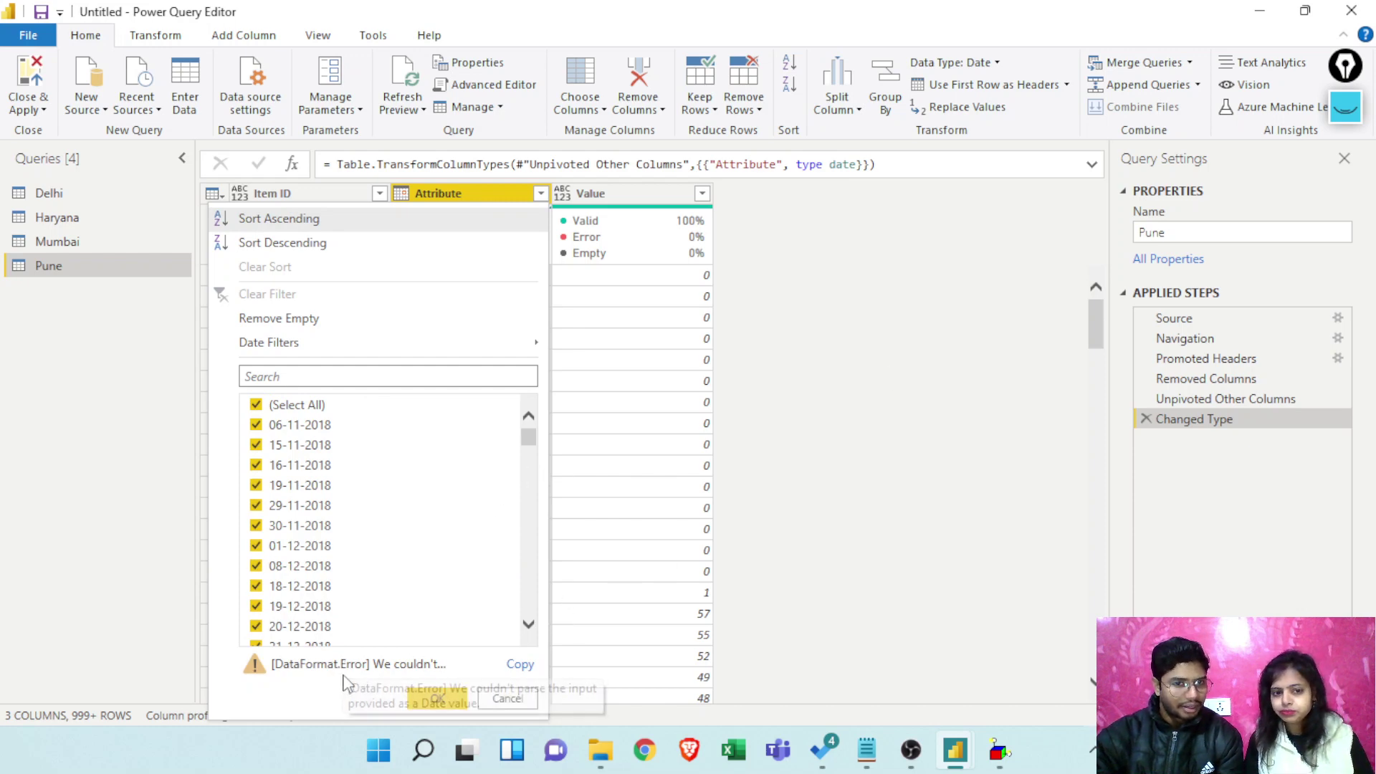
scroll(424, 619, down, 1)
scroll(424, 619, down, 3)
drag(526, 450, 527, 602)
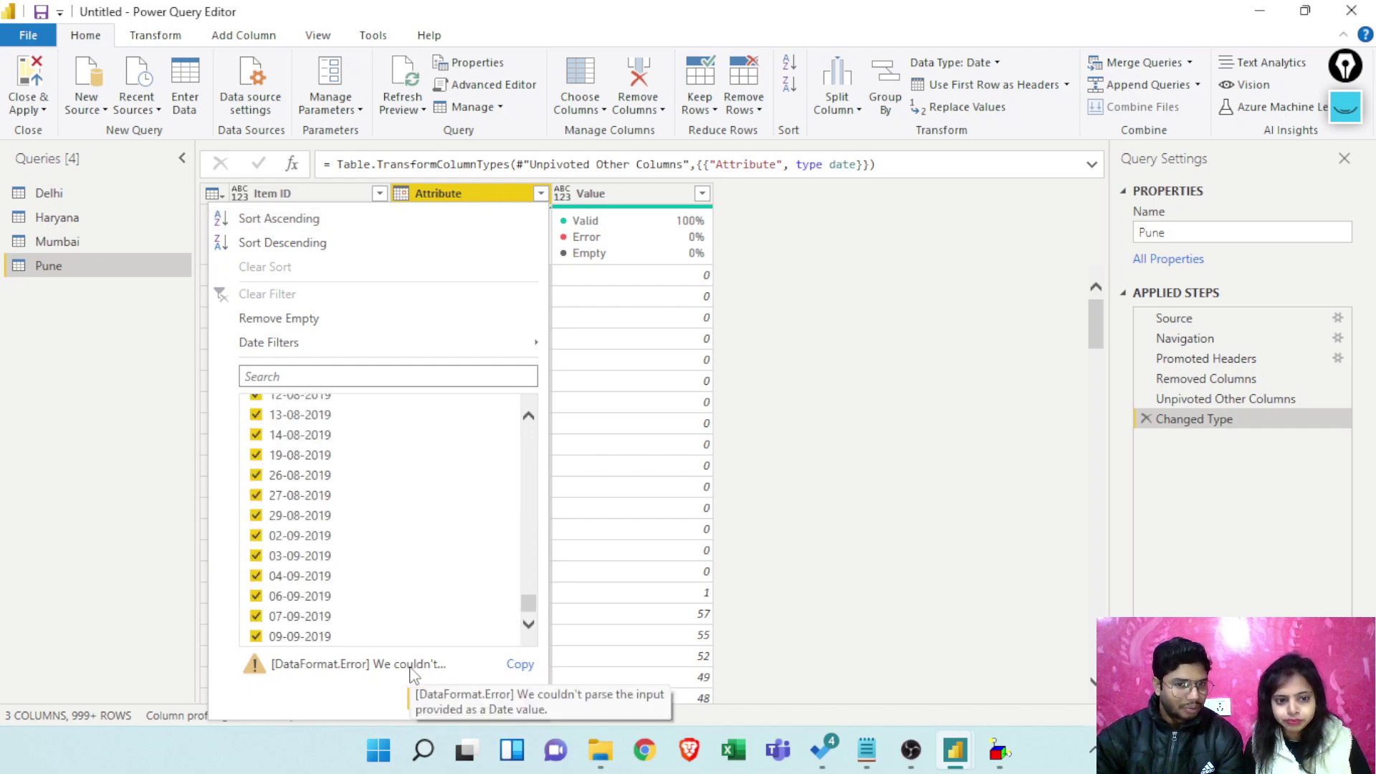
click(806, 555)
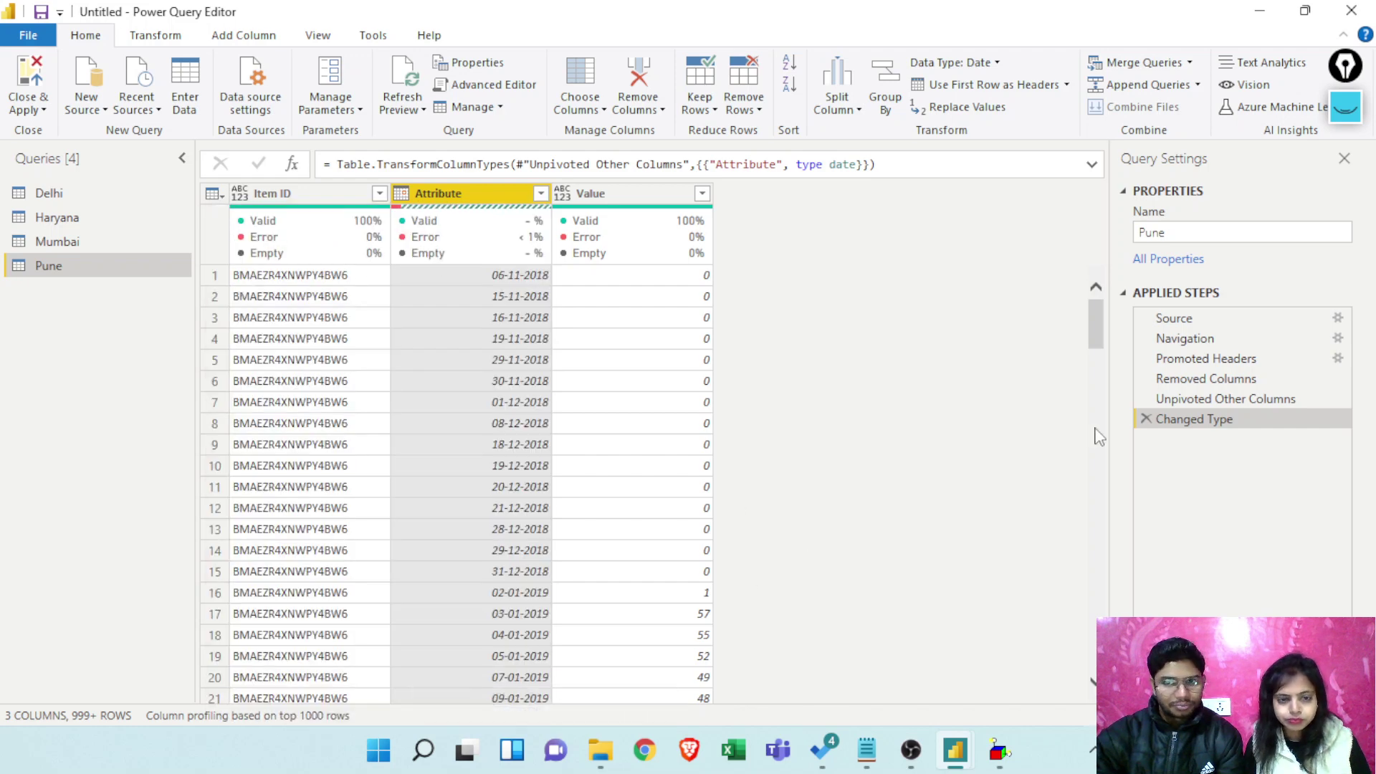
Review the Attribute column's filter values at the Unpivoted Other Columns step, leaving the filter unchanged
click(1208, 403)
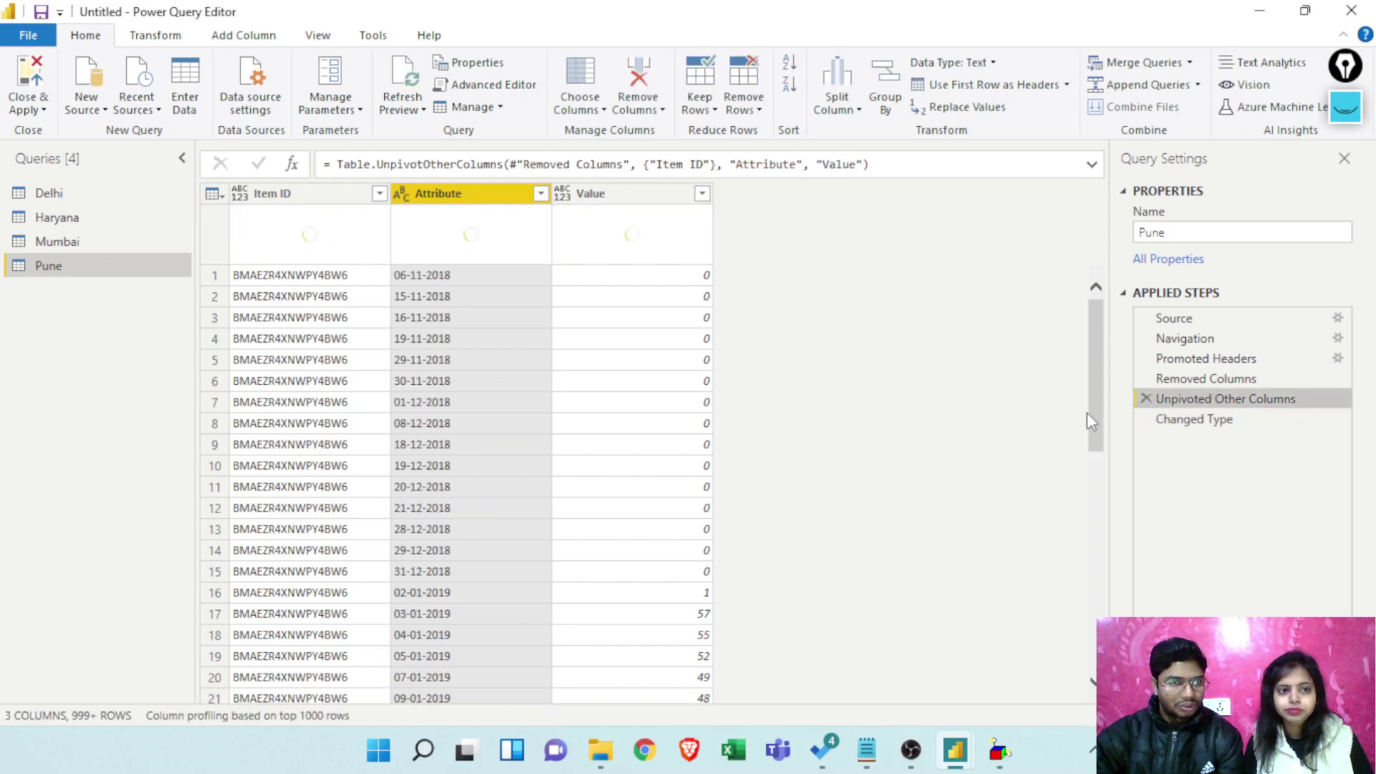
click(541, 194)
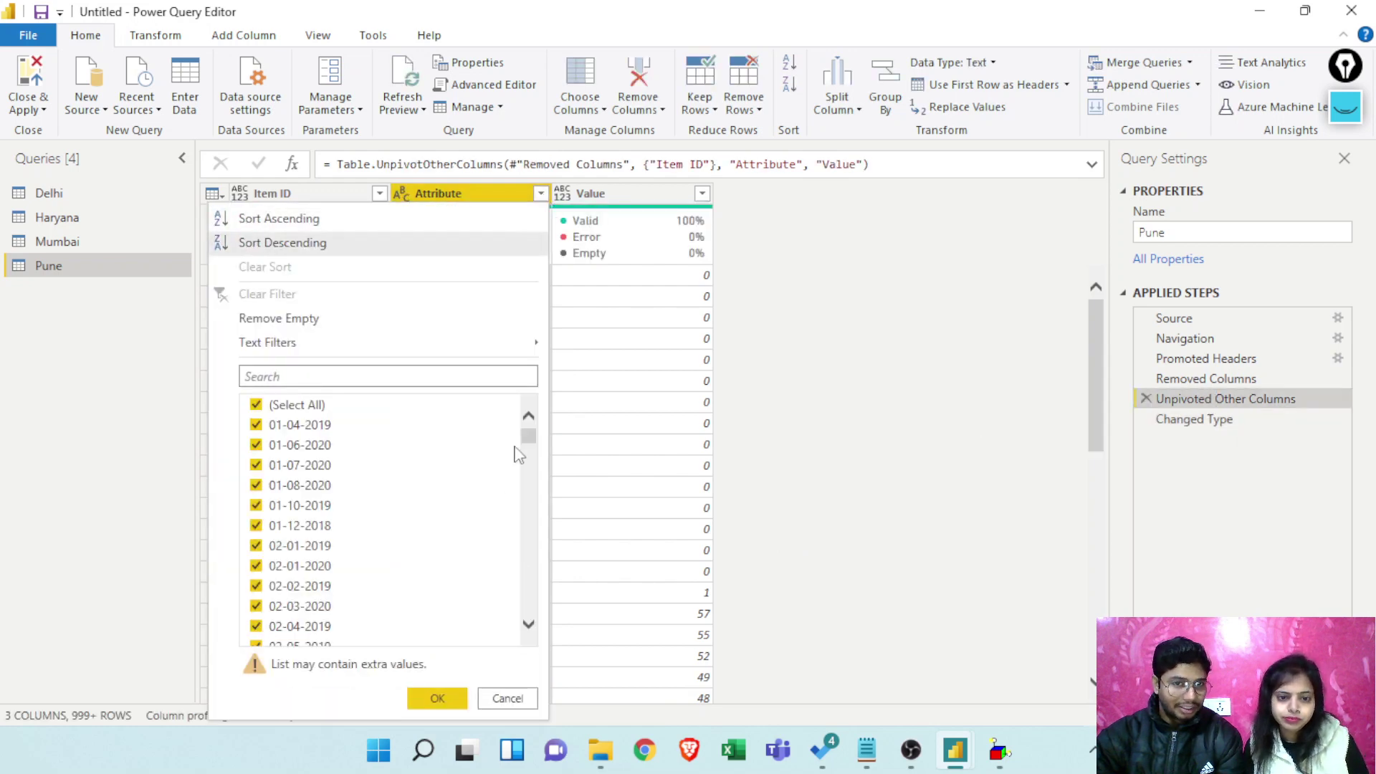
drag(523, 440, 511, 637)
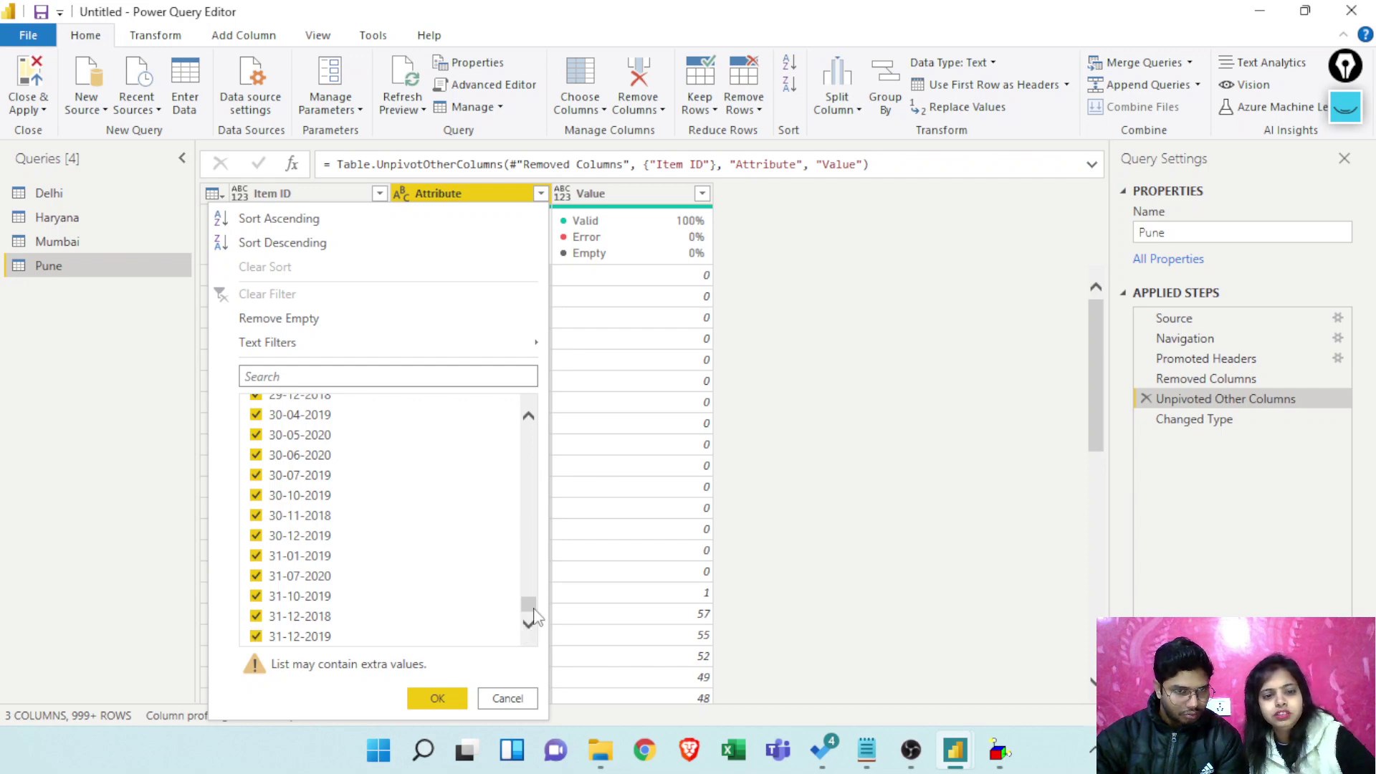
drag(533, 610, 521, 426)
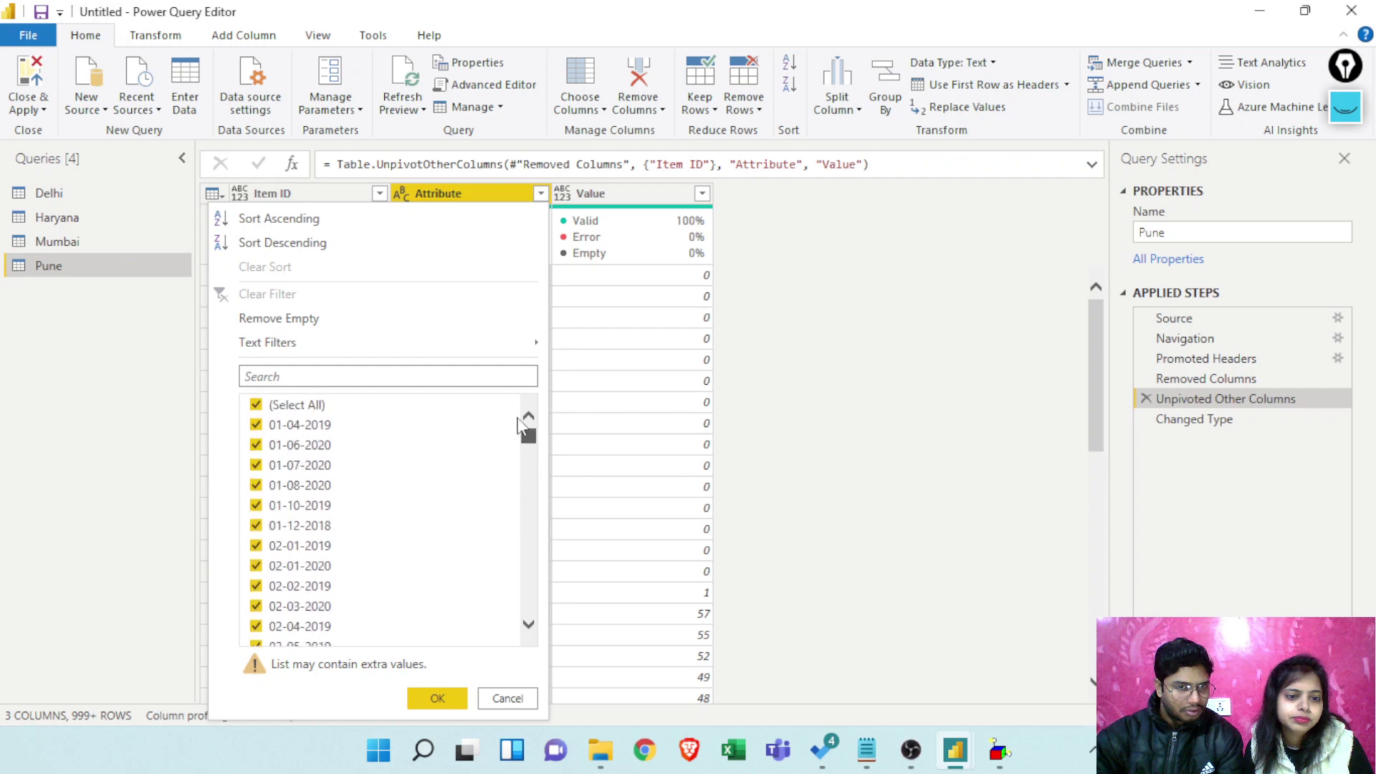
click(509, 698)
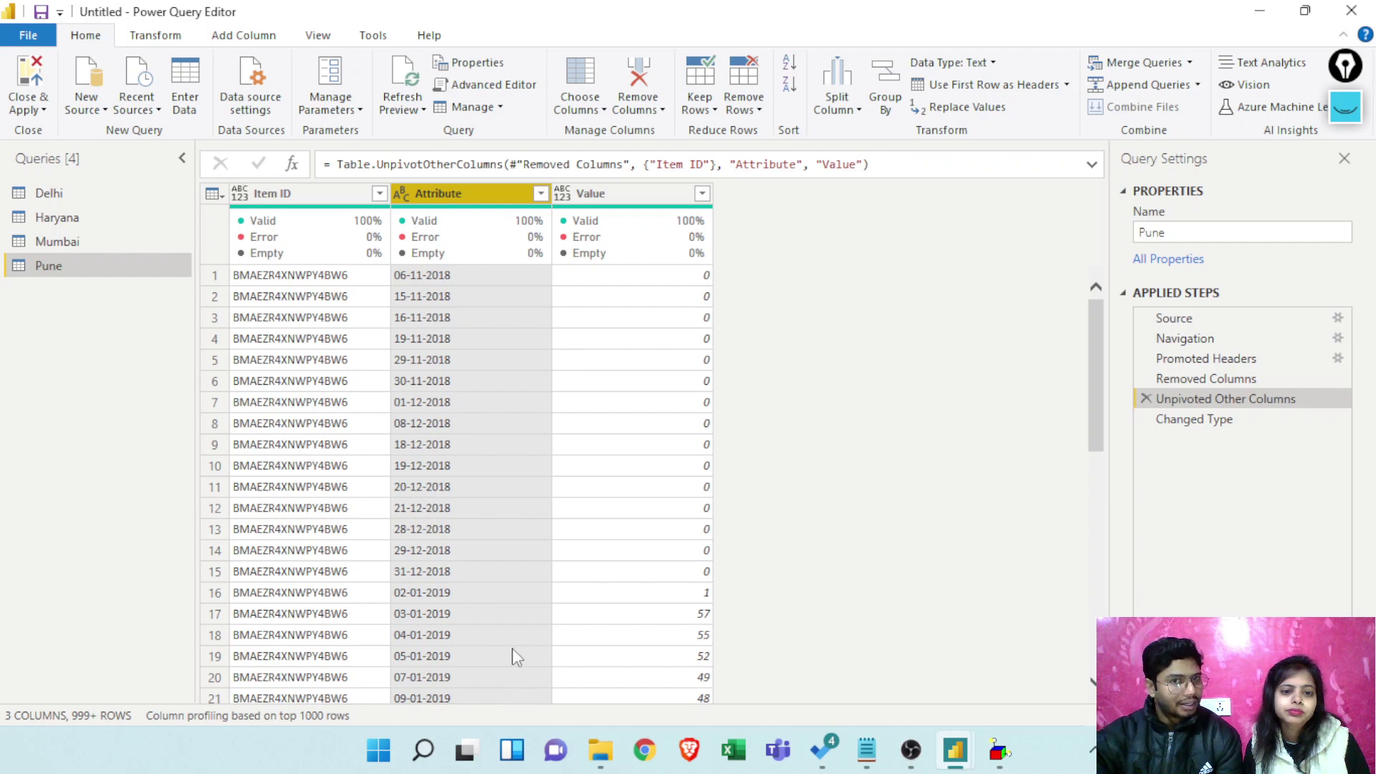
Close the Power Query Editor with the changes applied and open the Pune query's load errors
click(36, 110)
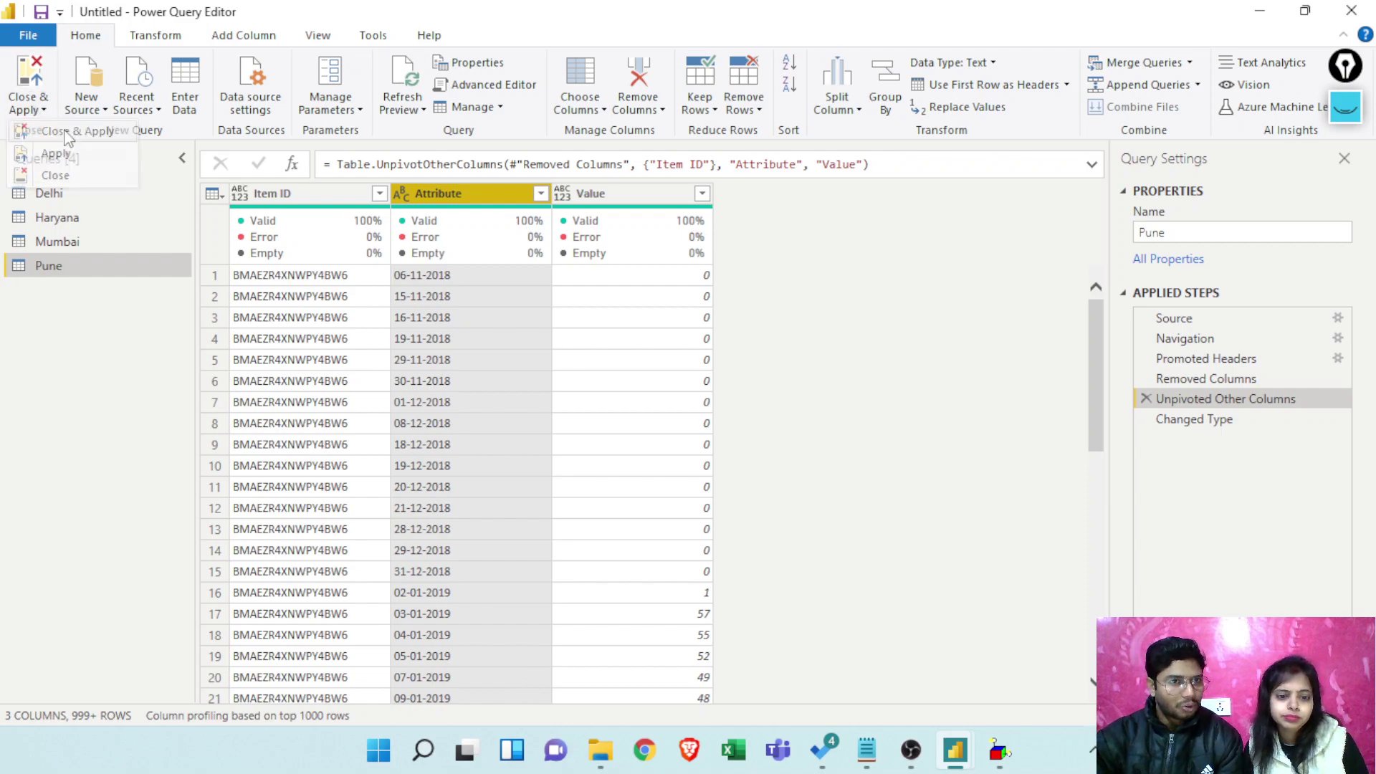
click(65, 132)
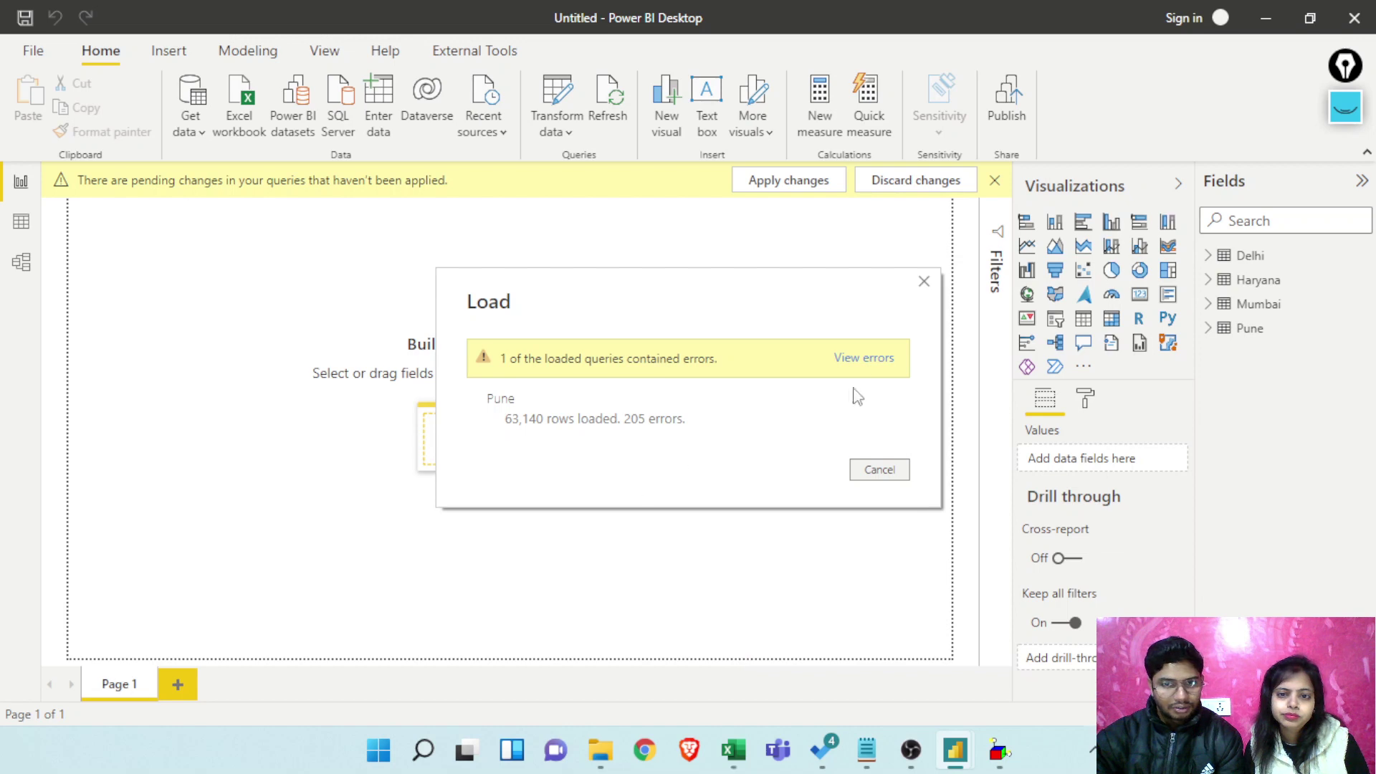
click(808, 369)
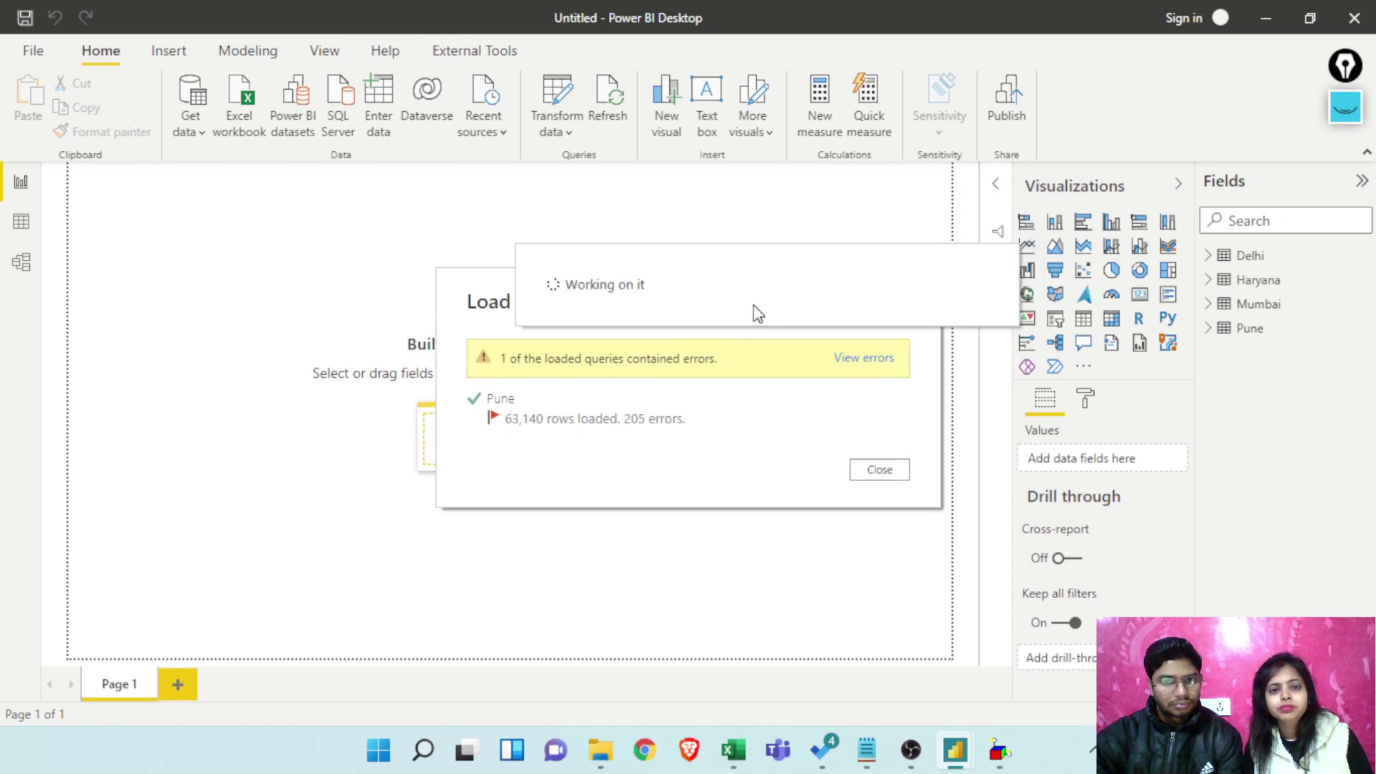
drag(775, 282, 754, 310)
Open Daily Inventory.xlsx from the Pivot - Unpivot folder in Excel and continue without updating its links
mouse_move(600, 750)
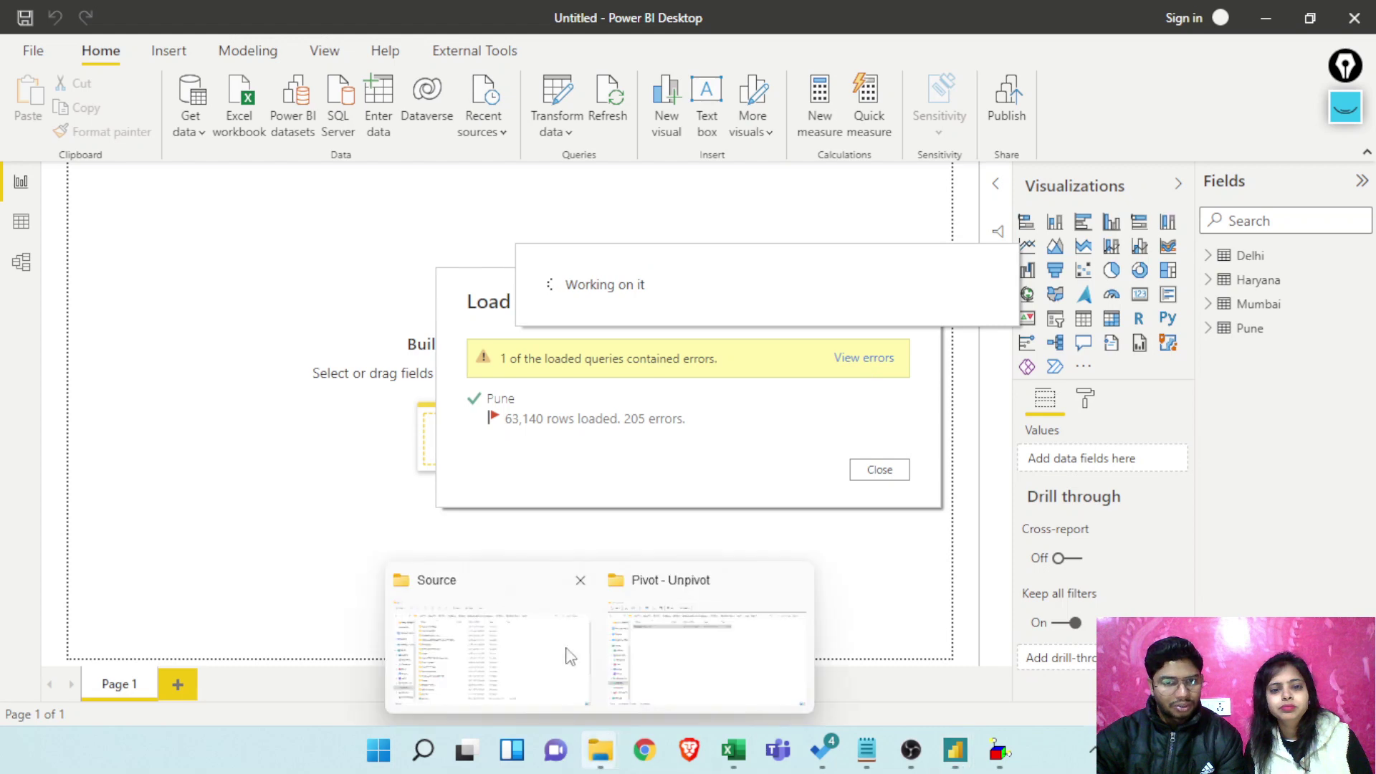
click(701, 640)
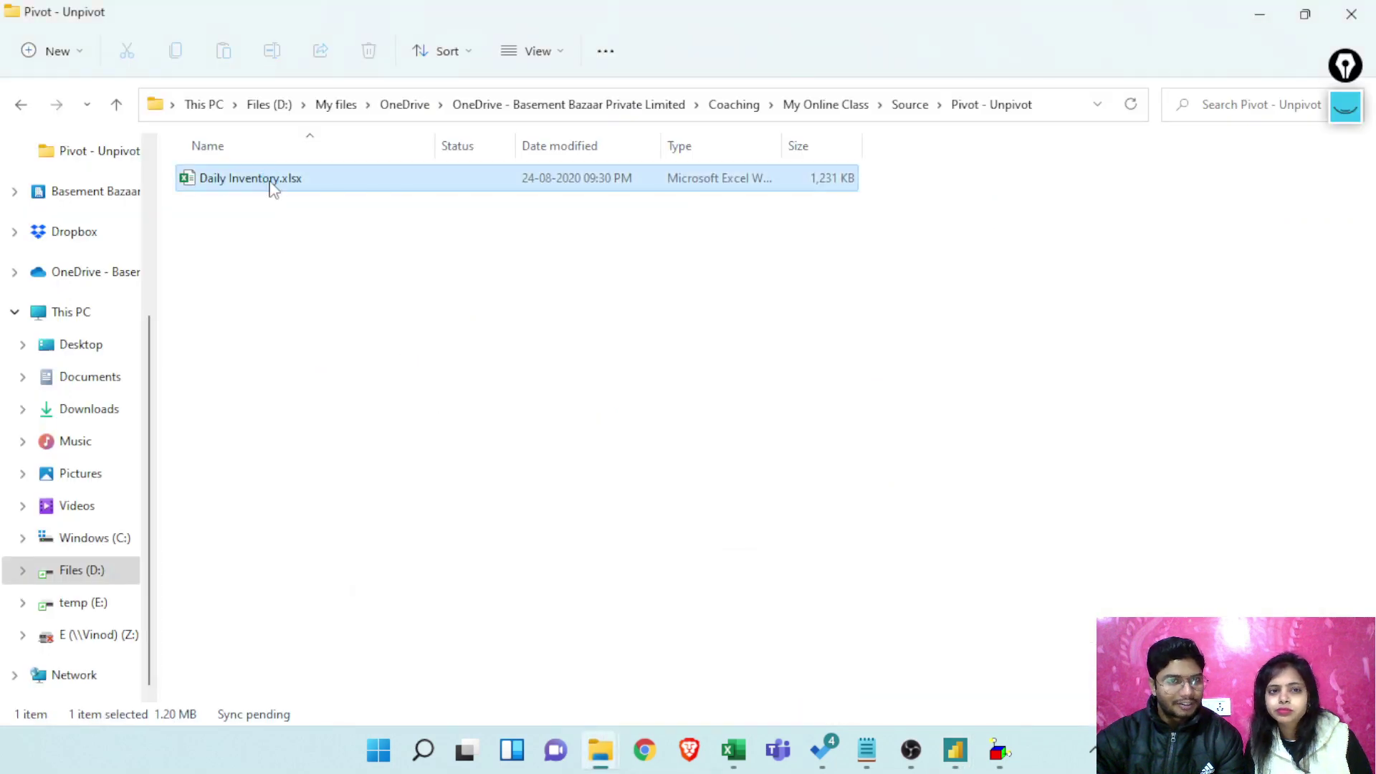
key(Return)
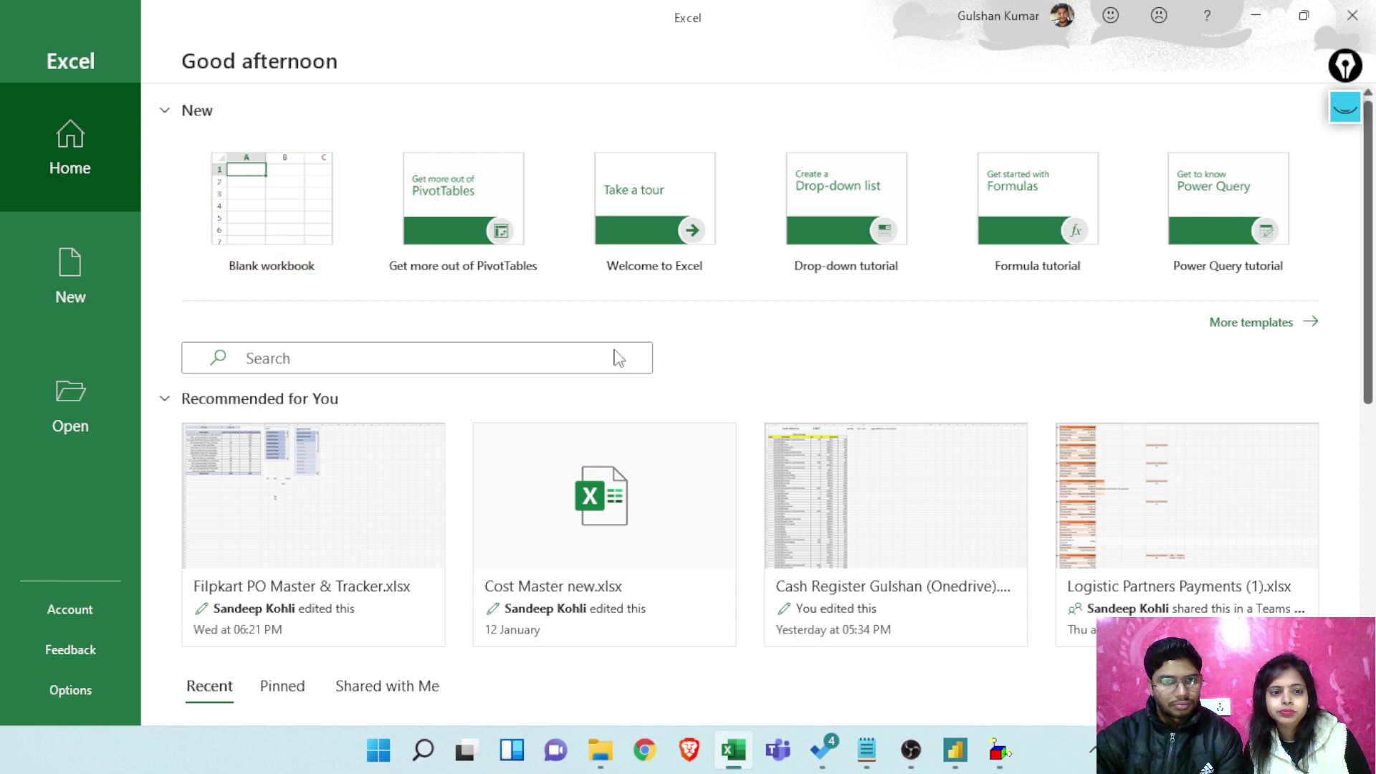
click(602, 433)
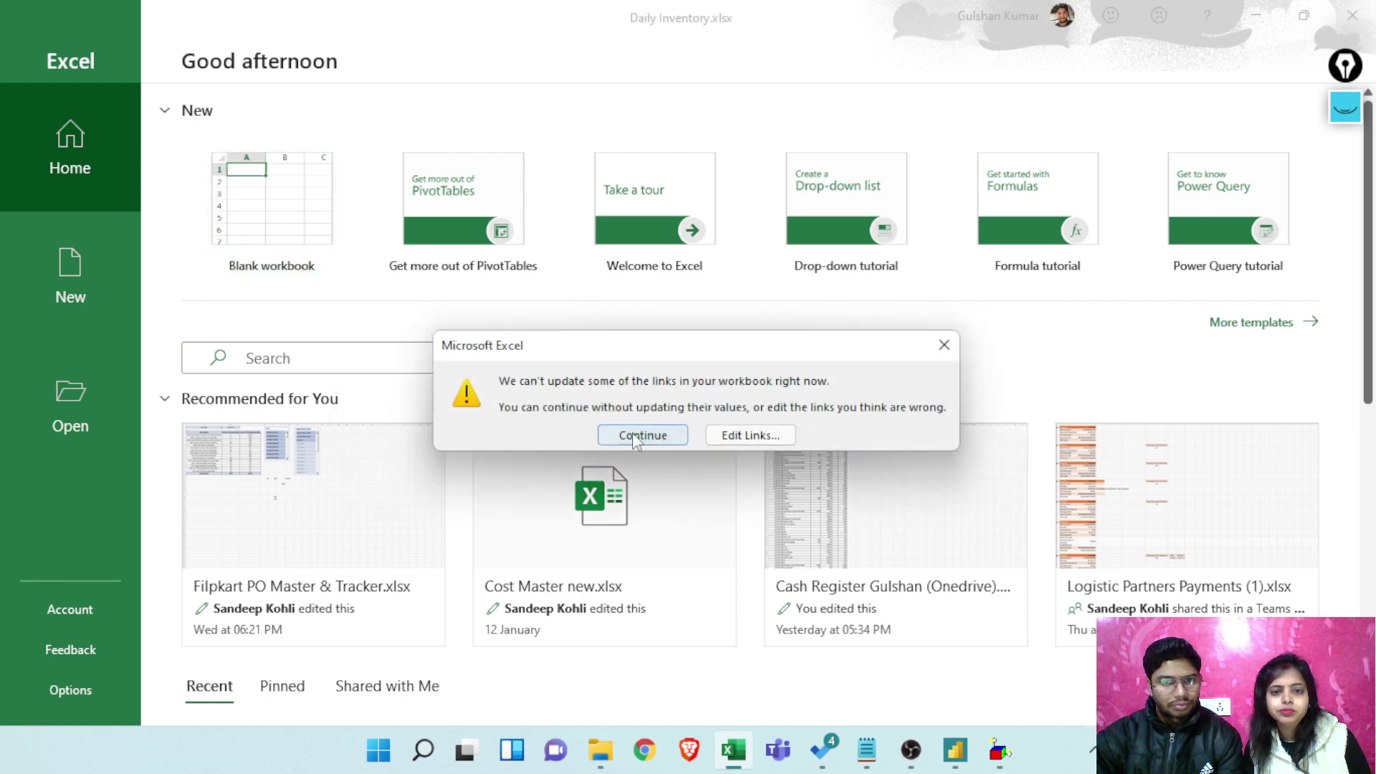
key(Return)
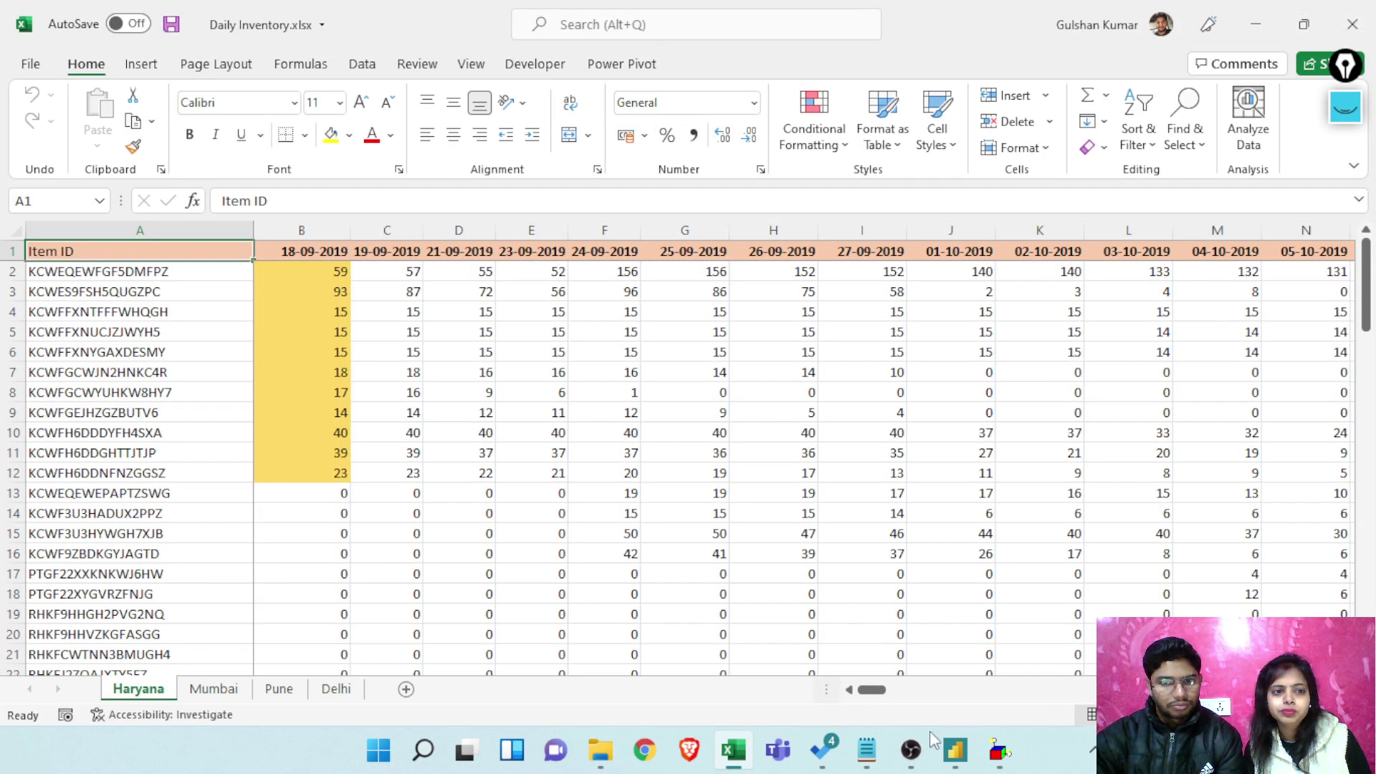
Switch to Power BI Desktop to check the error view's progress and return to the Daily Inventory workbook in Excel
mouse_move(946, 746)
click(1011, 685)
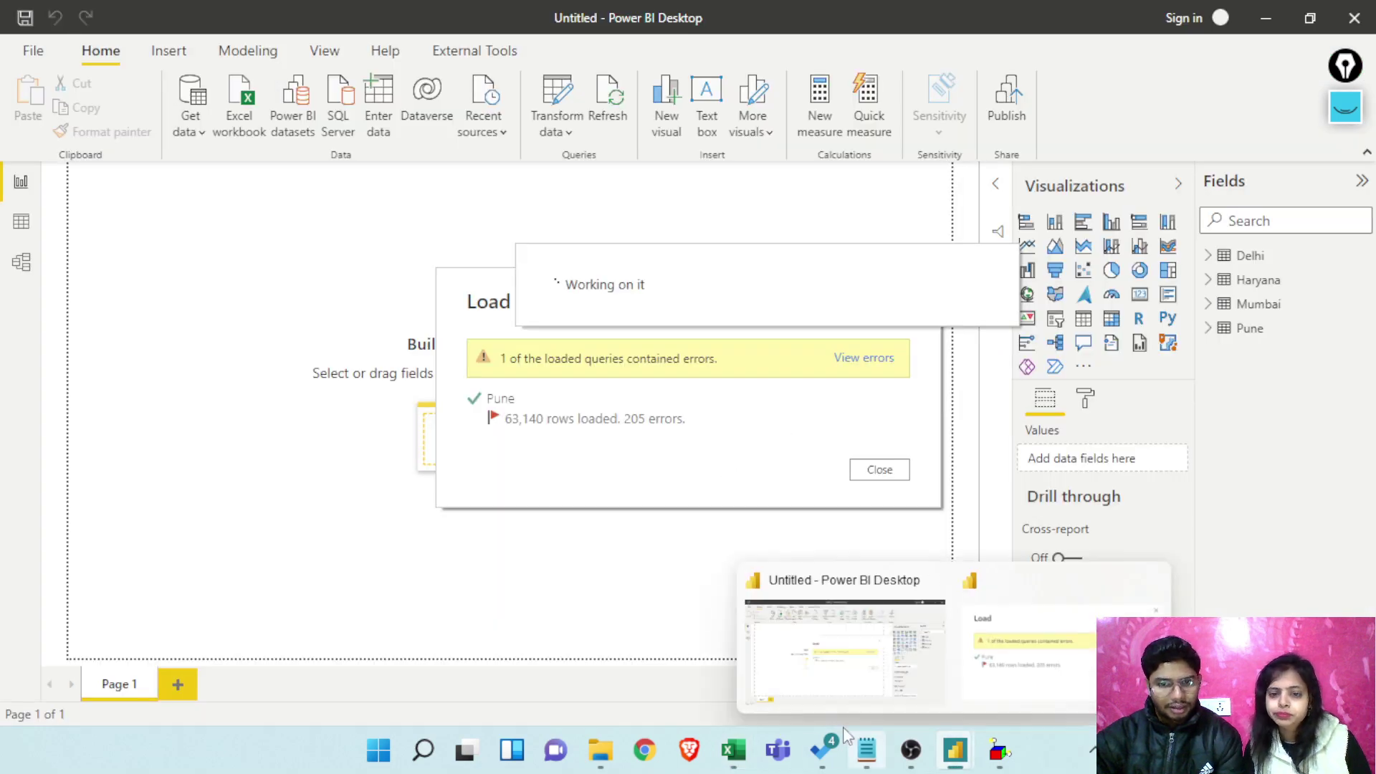
click(733, 750)
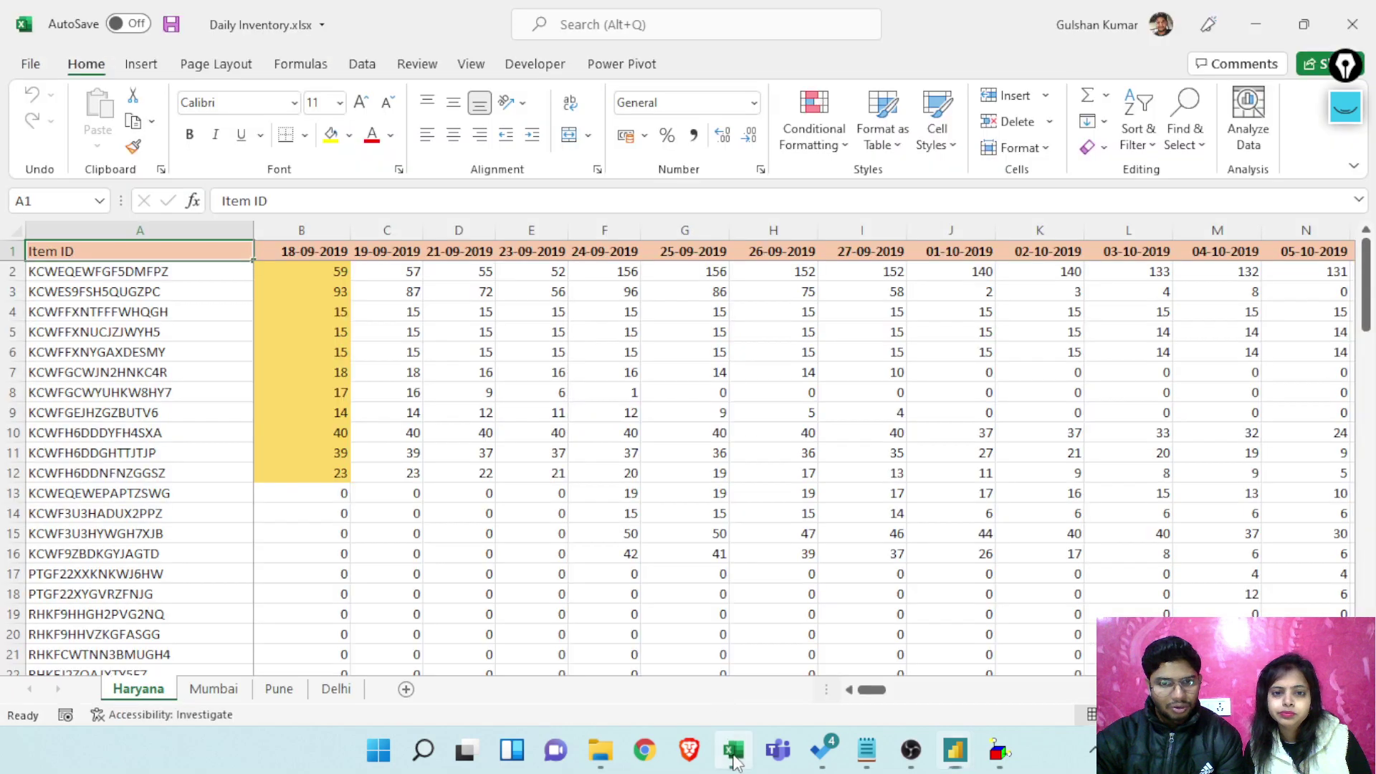
Copy all the date headers in row 1 of the Pune sheet, from B1 through KW1, excluding QTY
click(279, 689)
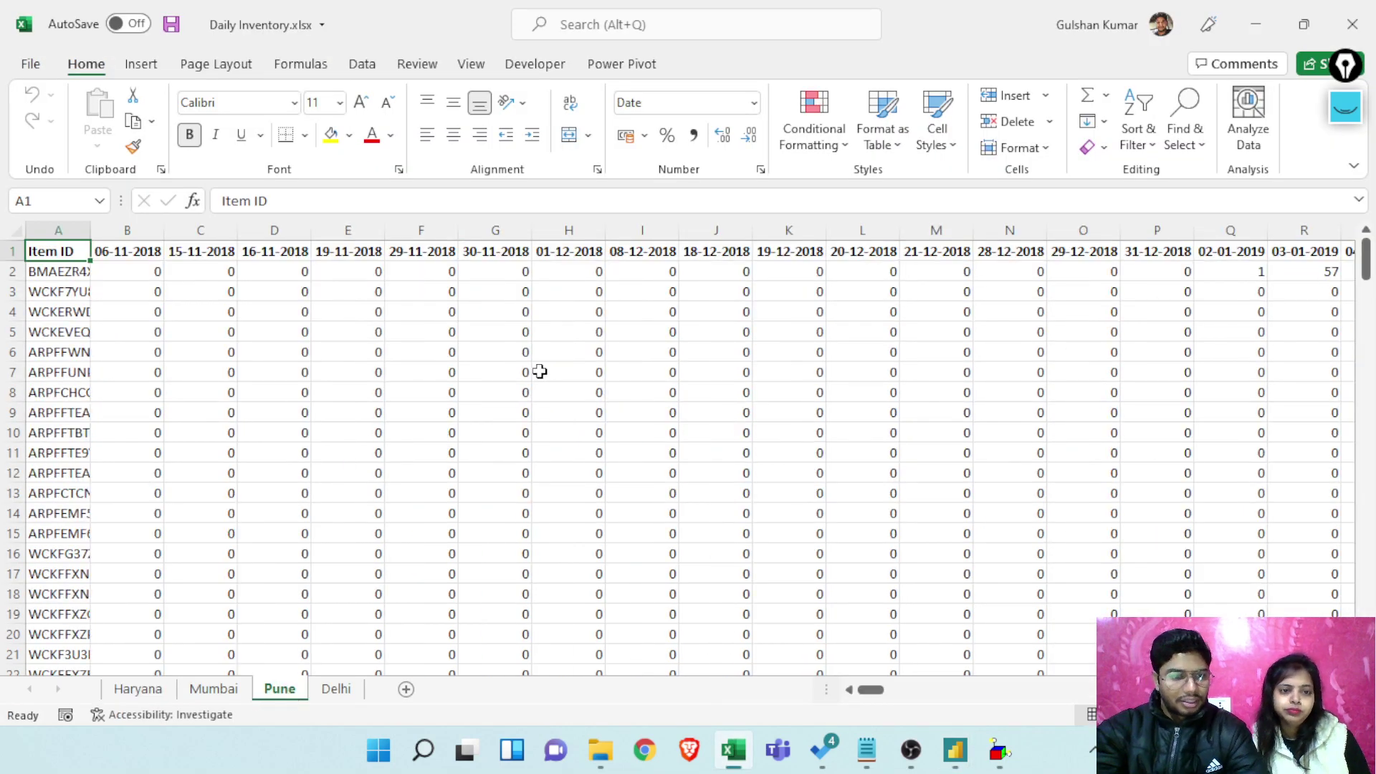
key(Right)
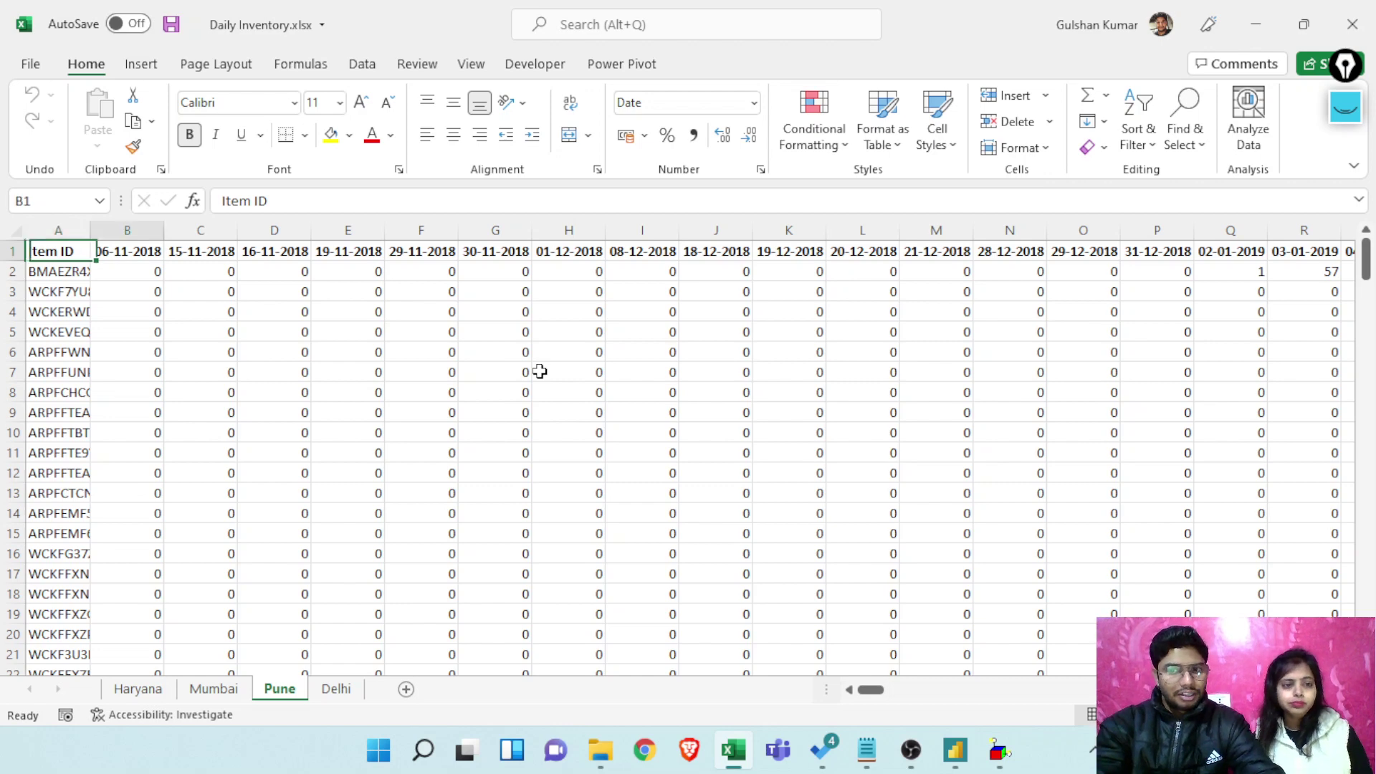
key(ctrl+shift+Right)
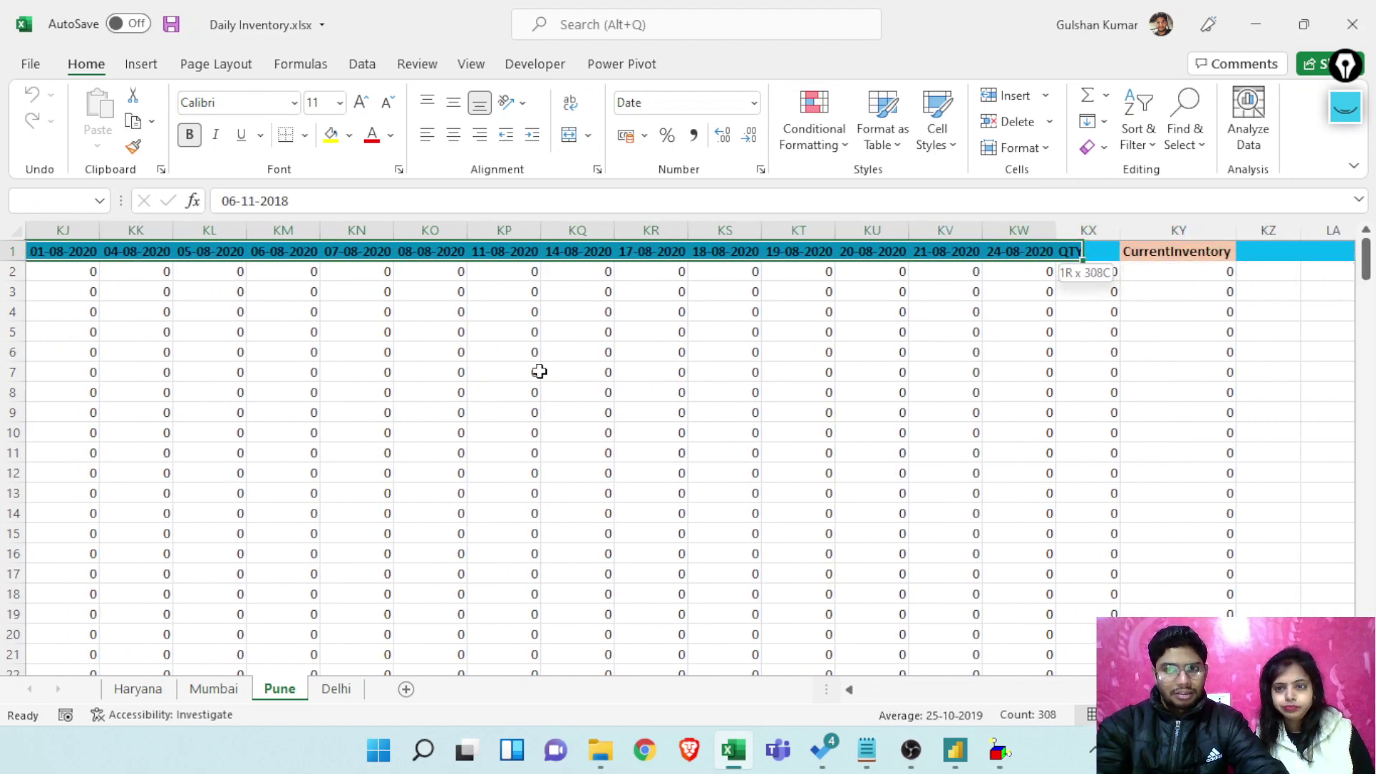
key(ctrl+c)
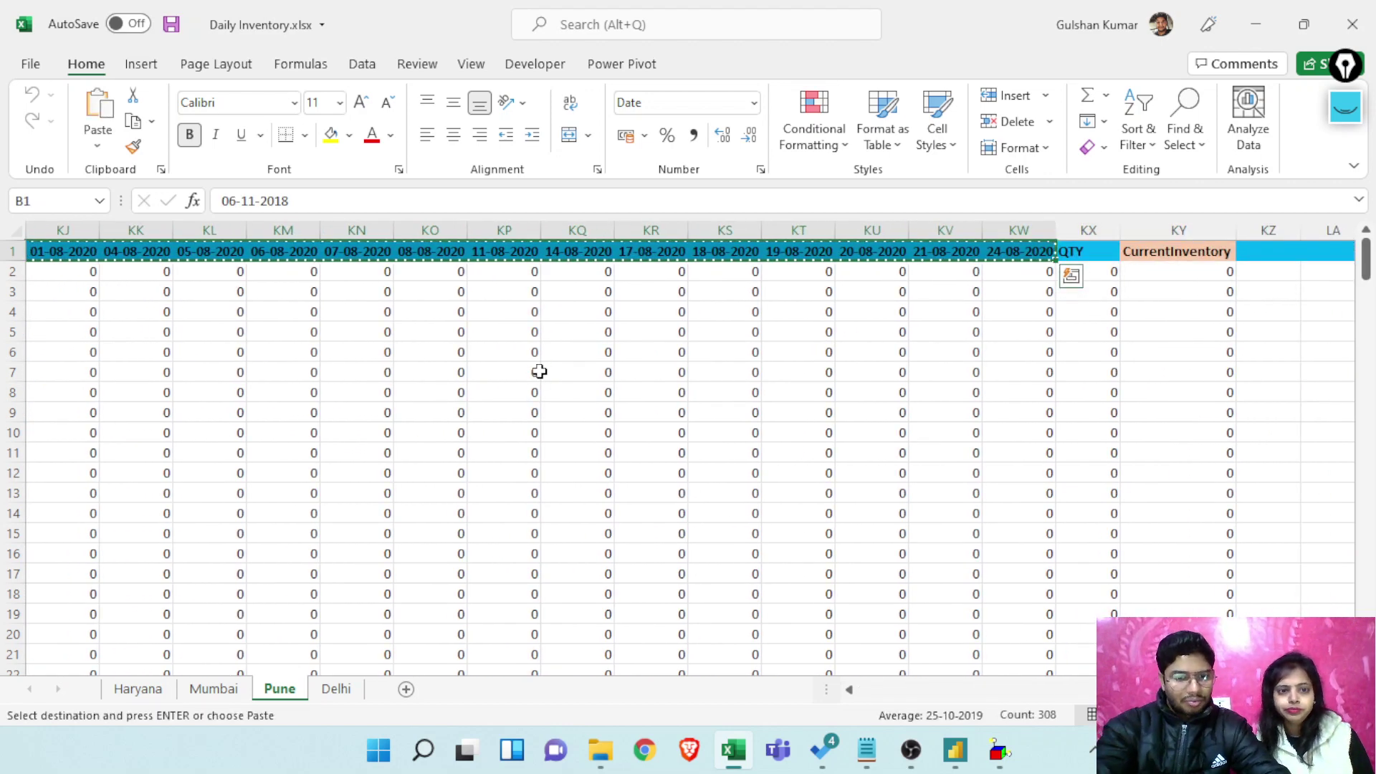
Create a new blank workbook and paste the copied date headers transposed into a column starting at G3
key(ctrl+n)
click(451, 290)
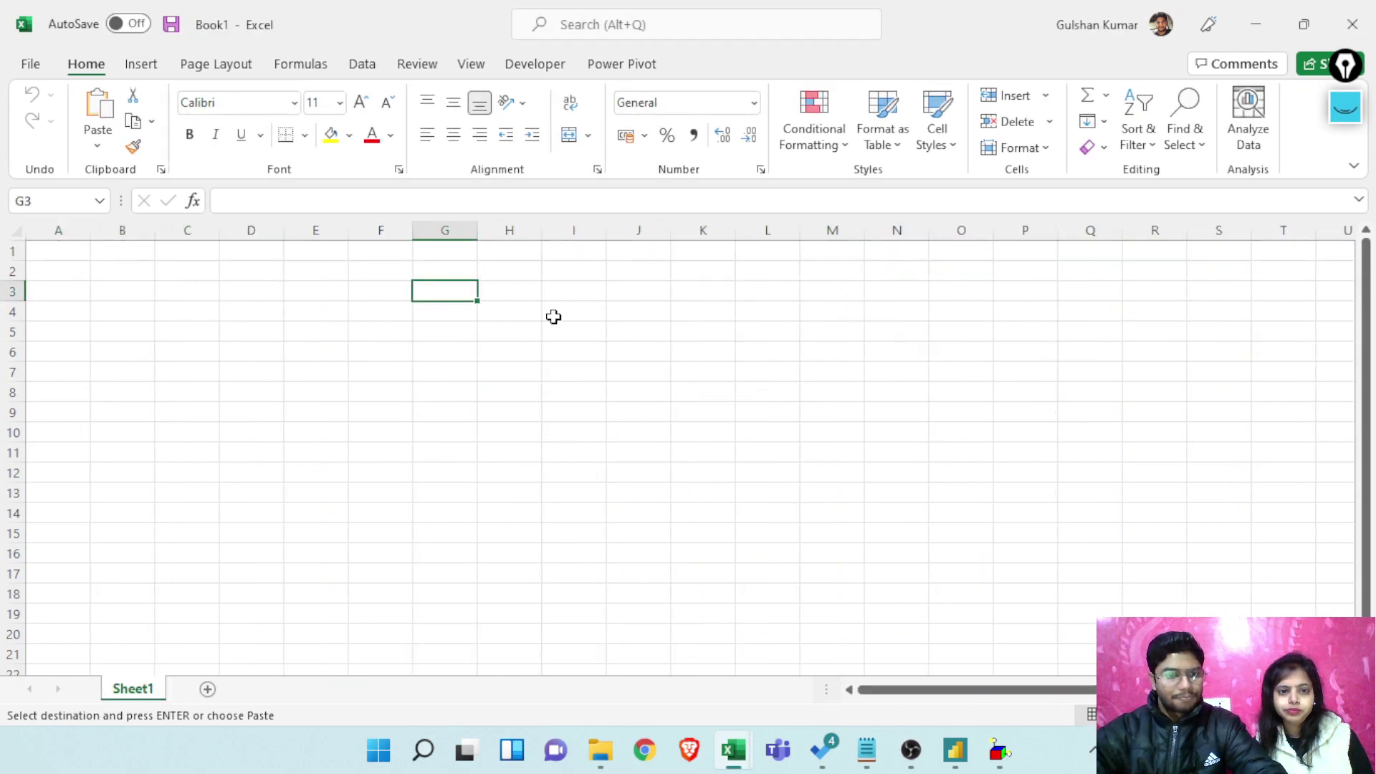
key(ctrl+alt+v)
click(1129, 393)
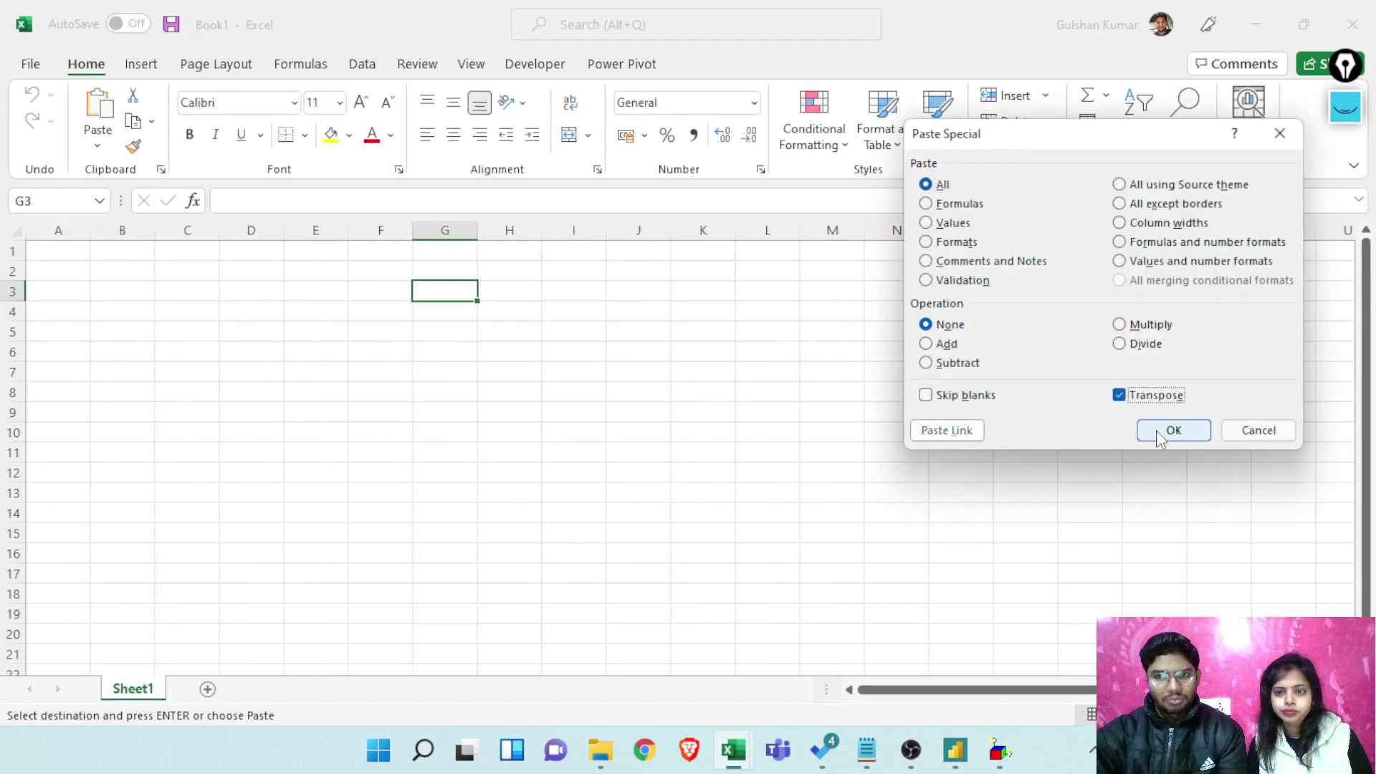
click(1169, 430)
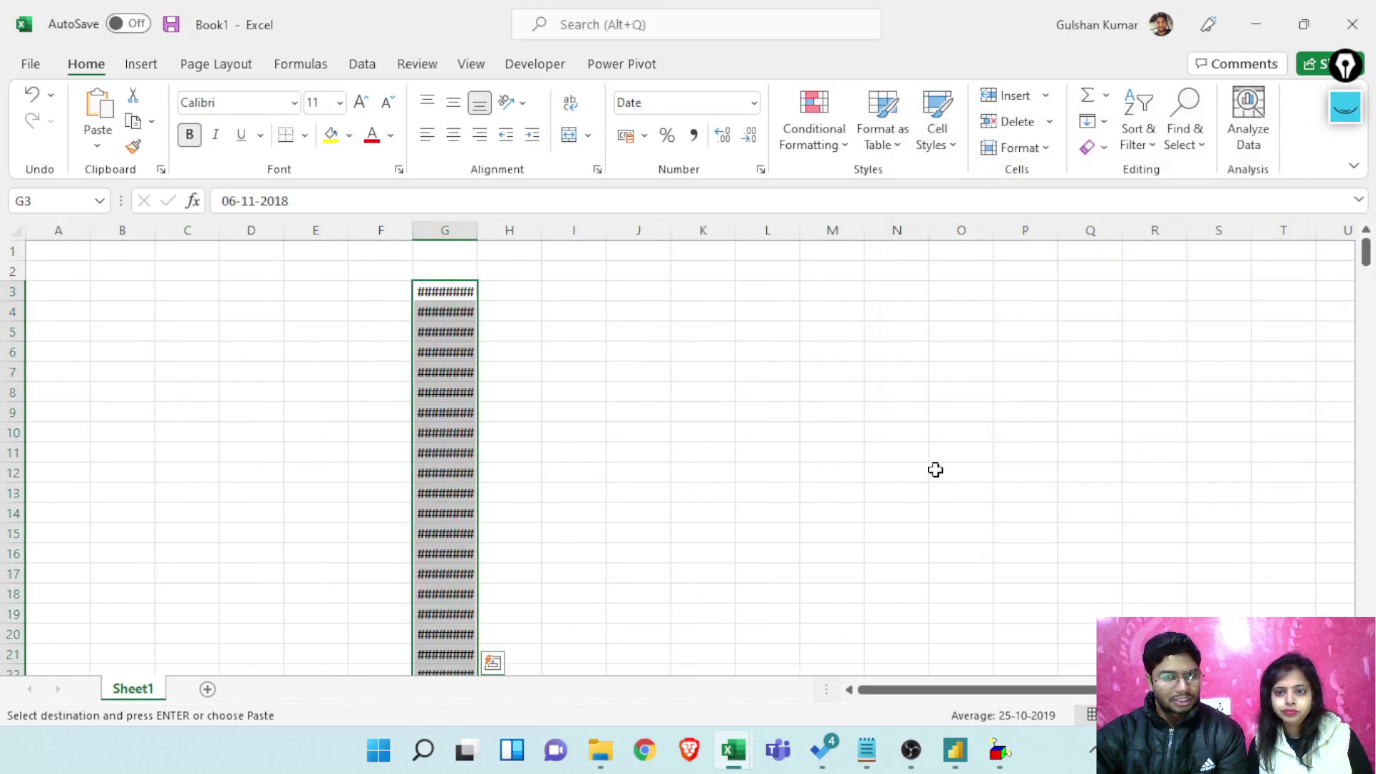
Fit column G's width to the pasted dates and start a formula in H3
double_click(478, 230)
click(522, 296)
text(=)
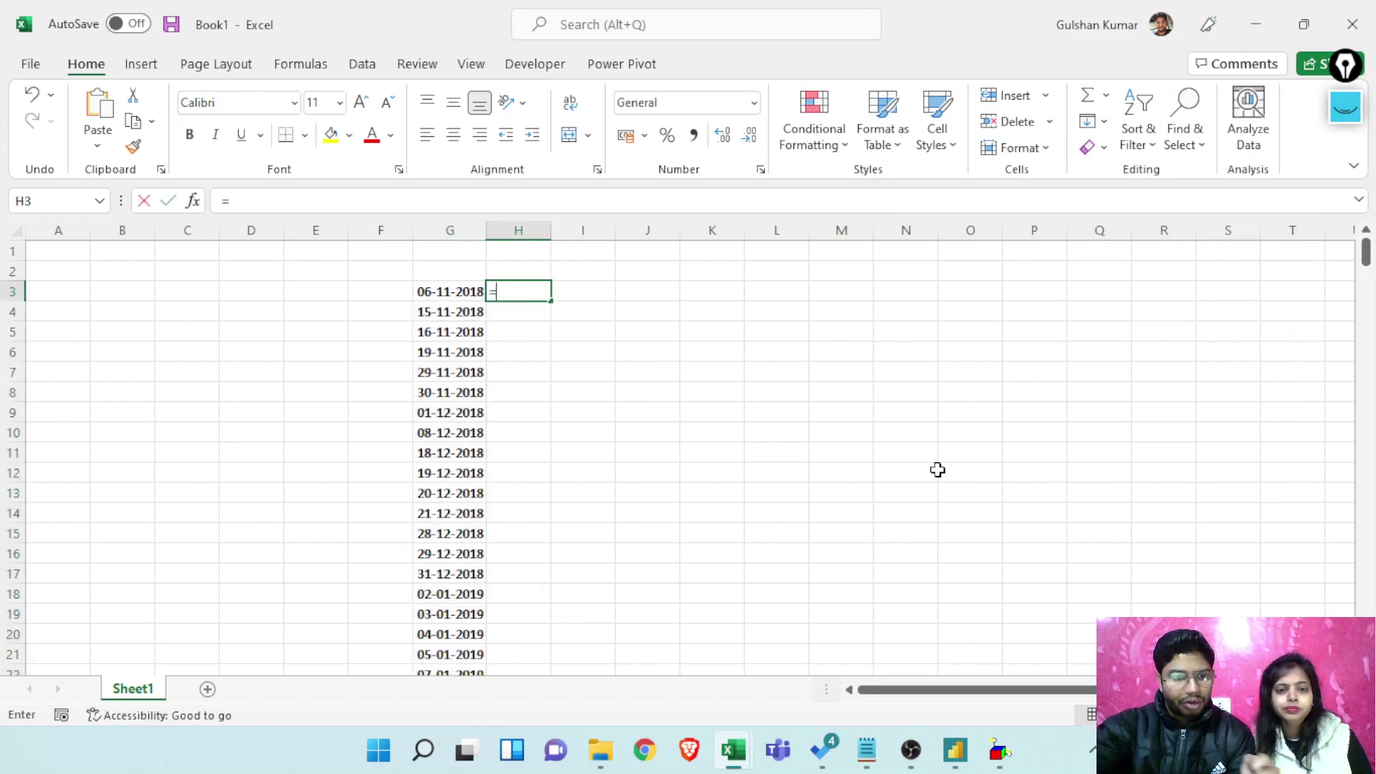
text(date)
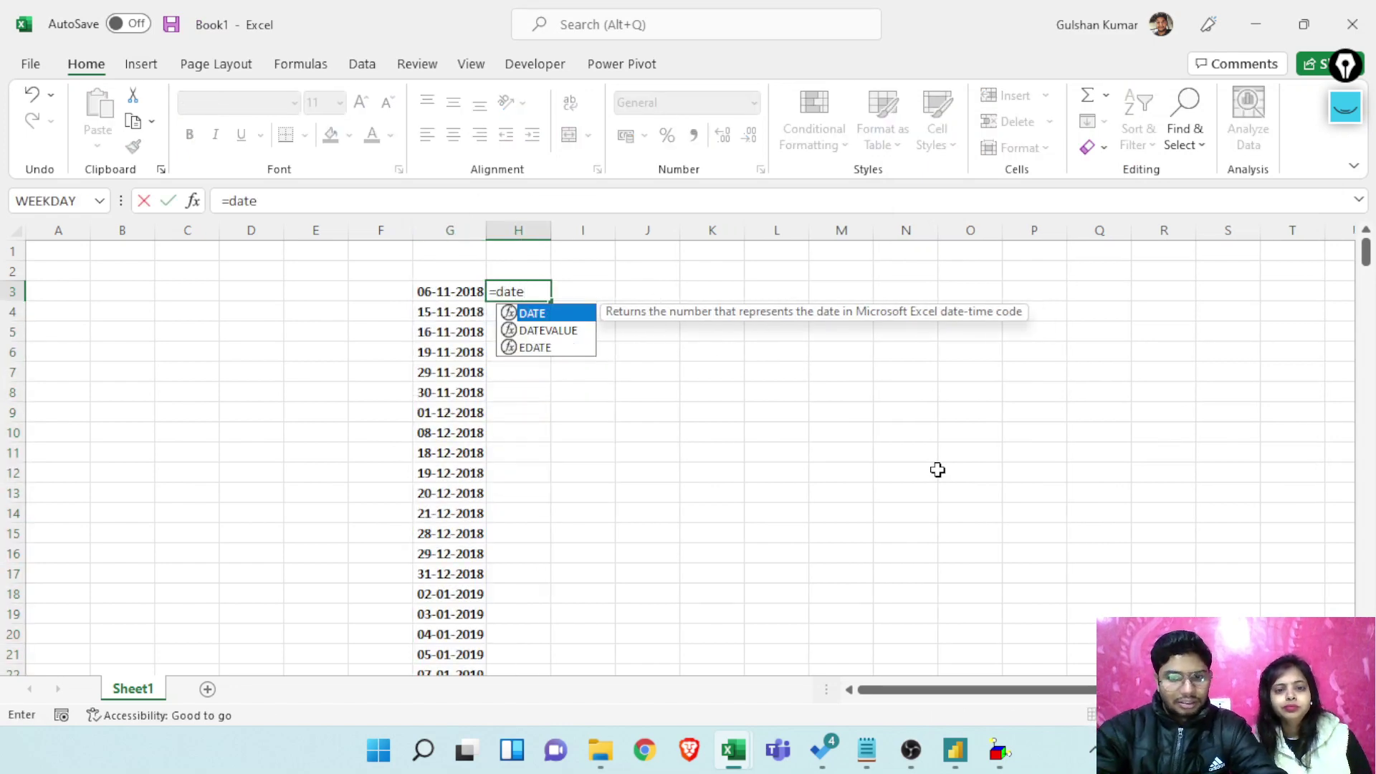
key(BackSpace)
key(BackSpace)
key(BackSpace)
key(BackSpace)
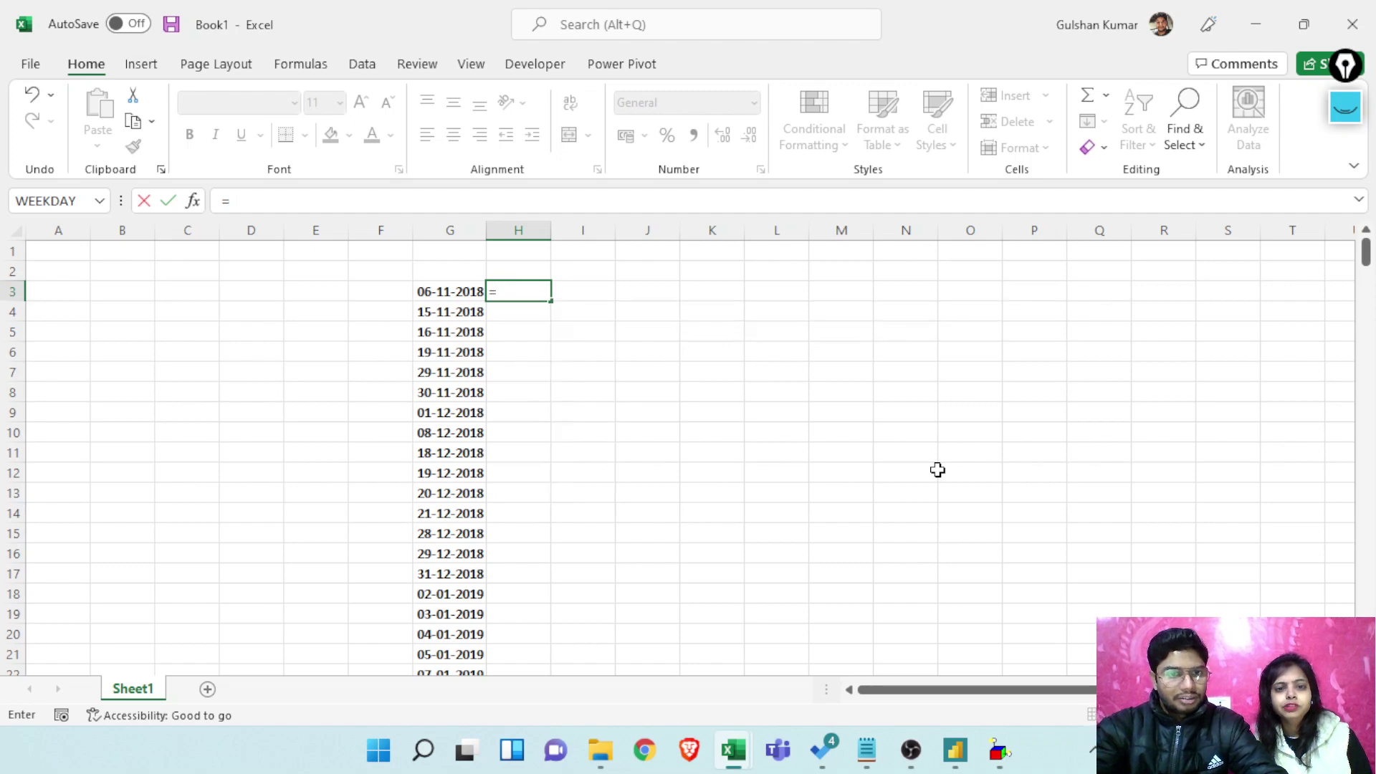
Complete the formula in H3 as =TEXT(G3,"yyyy") to extract the year from the first date
text(text)
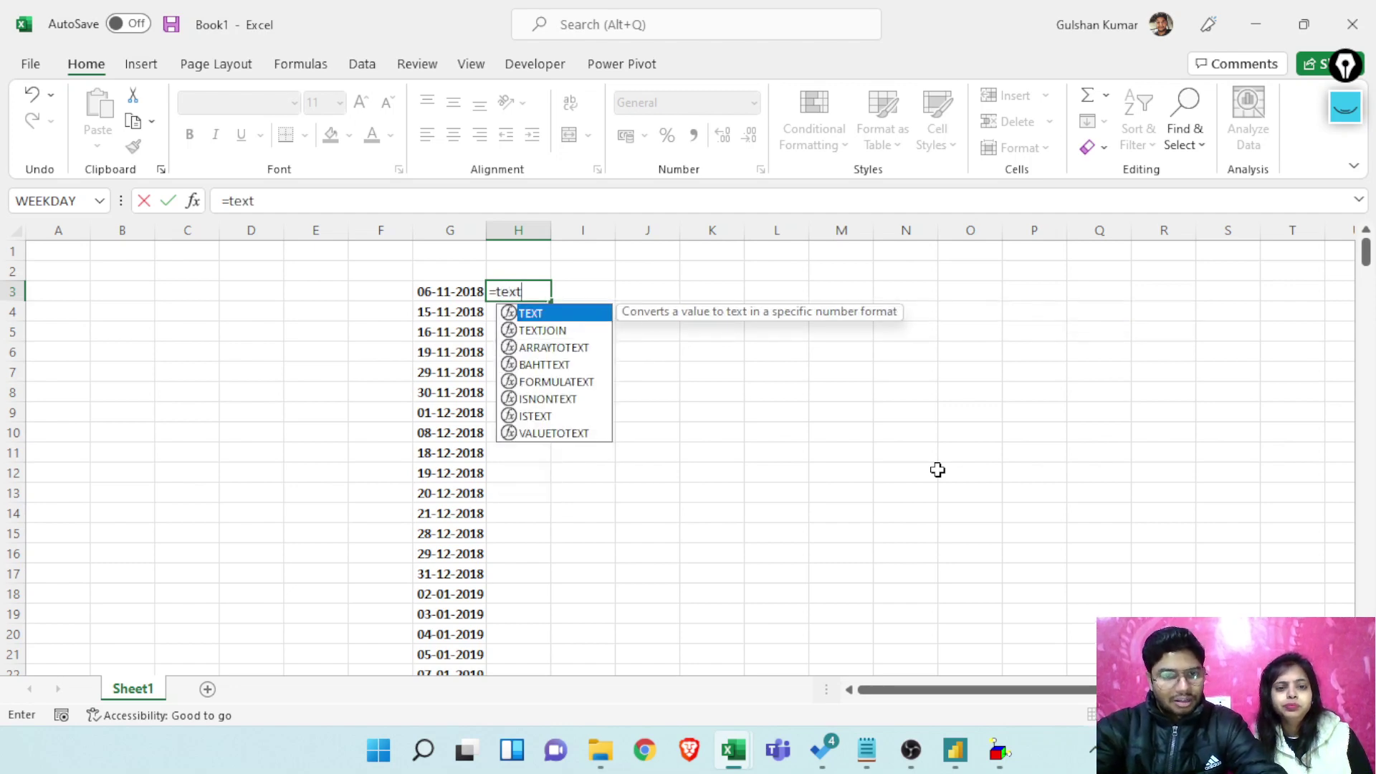
key(Tab)
key(Left)
text(,)
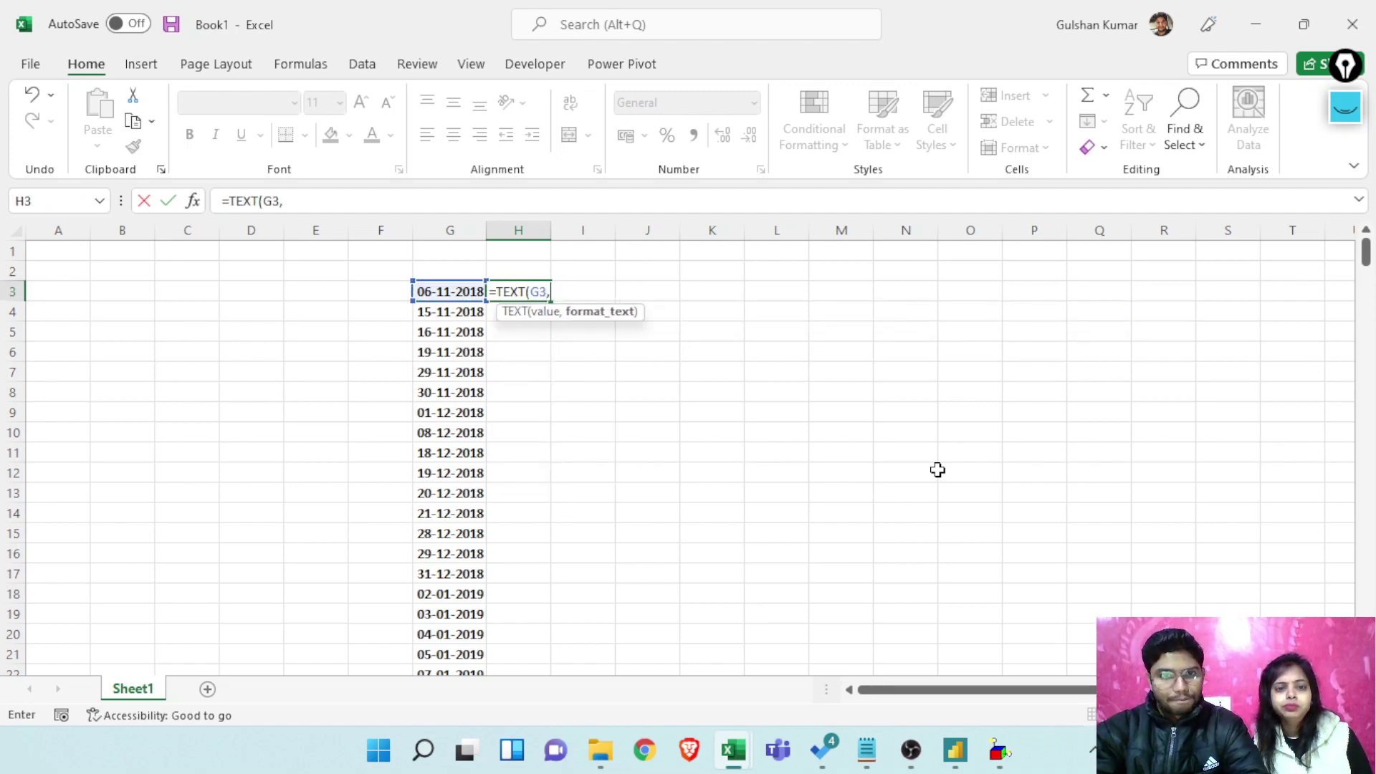
text(")
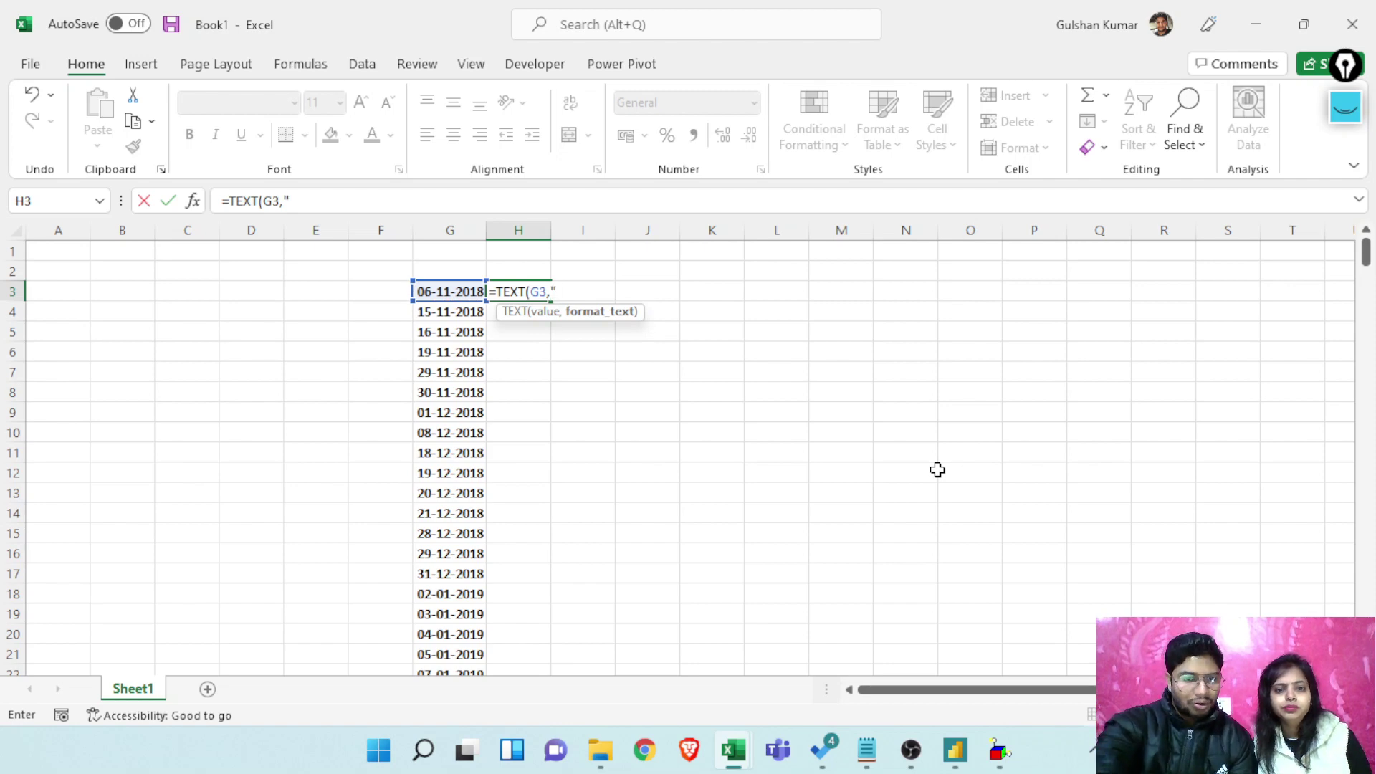
text(yyyy"))
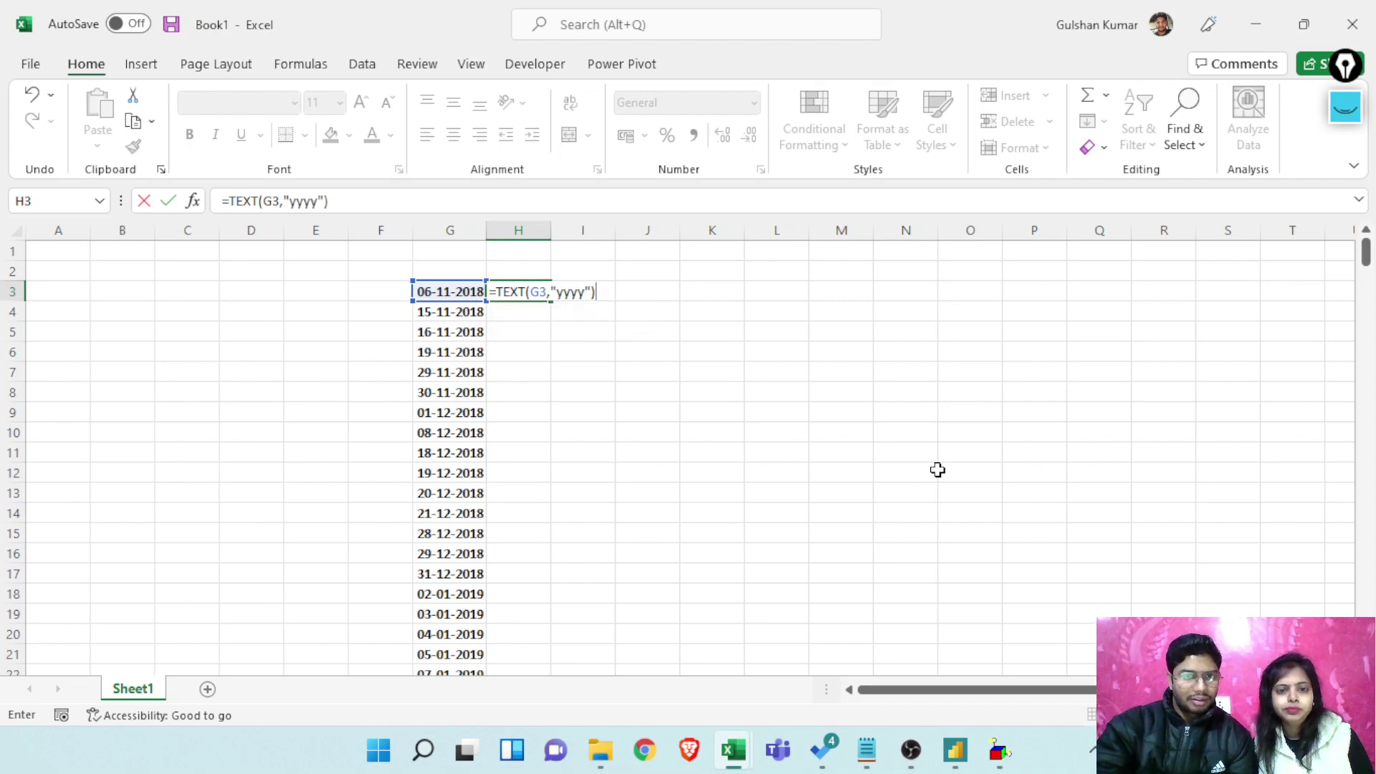
key(Return)
key(Up)
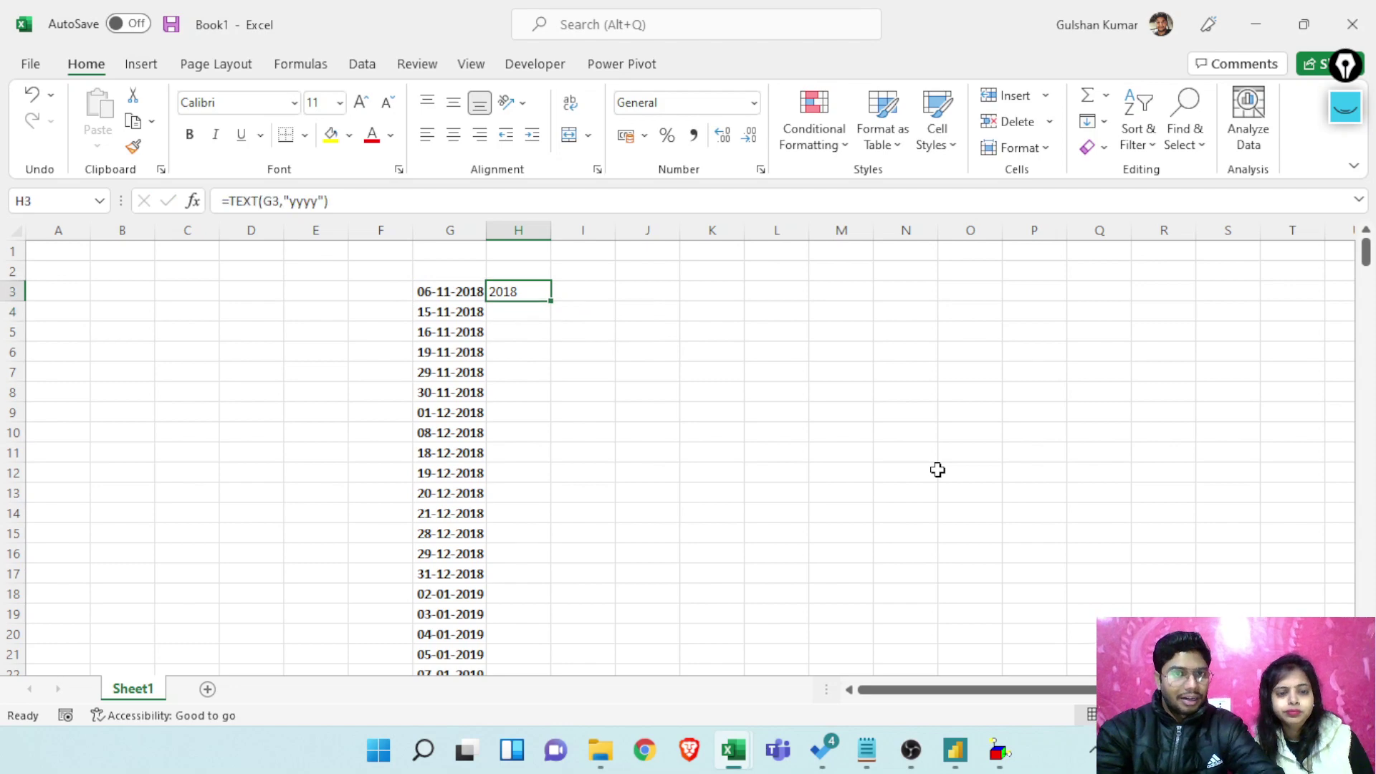
Fill the year formula down column H to row 310, alongside the last date
key(Left)
key(ctrl+Down)
key(Right)
key(ctrl+shift+Up)
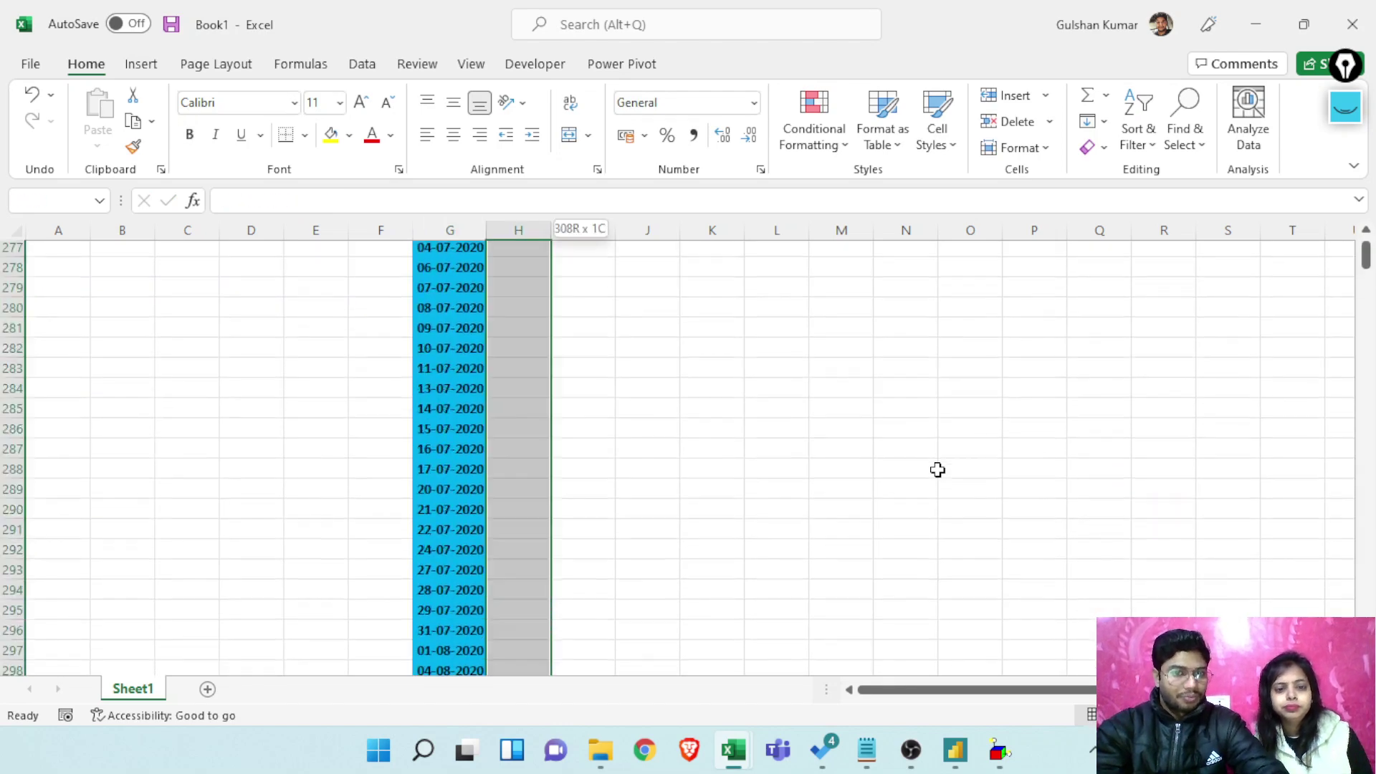
key(ctrl+d)
key(ctrl+Down)
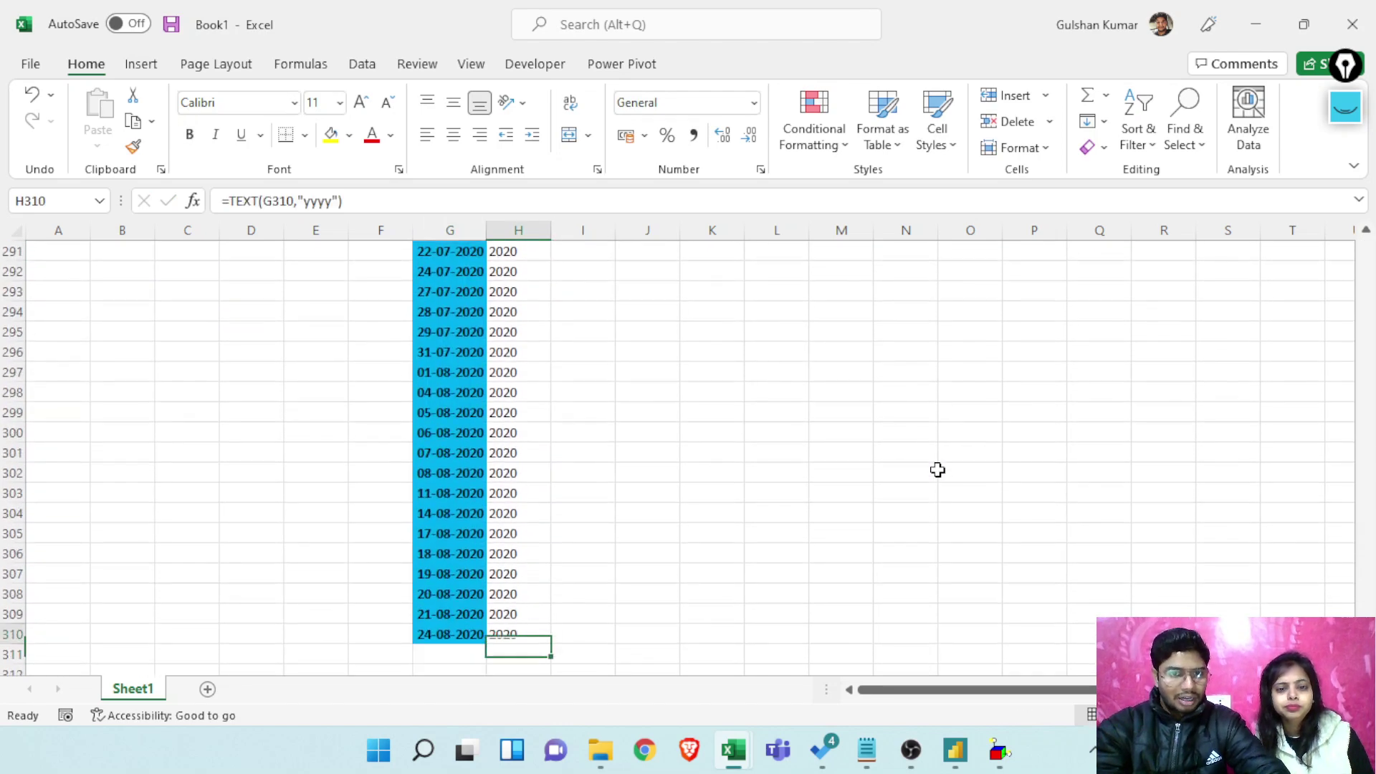
Enter the placeholder header "g" in both G2 and H2 and add filters to the two columns
key(ctrl+Up)
key(Up)
key(Down)
key(Left)
key(Up)
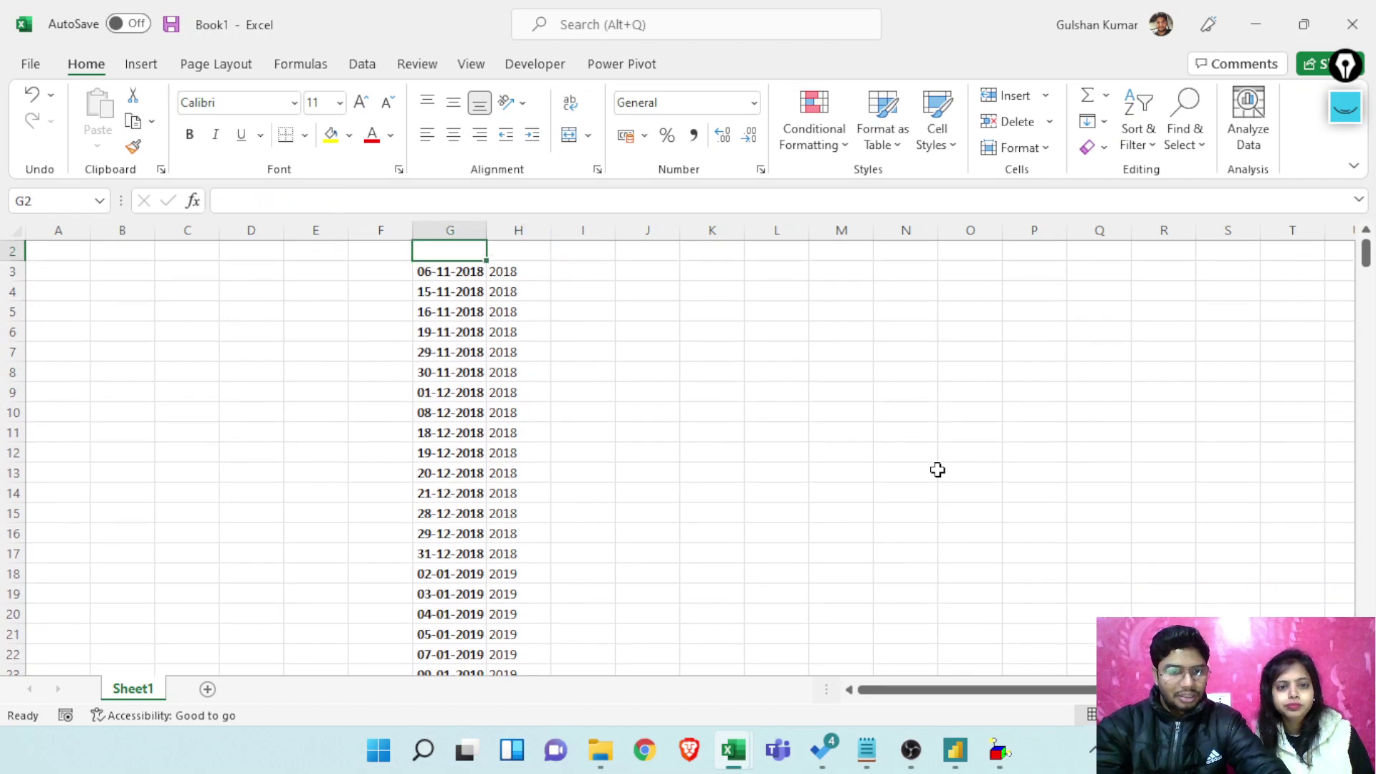
text(g)
key(Tab)
text(g)
key(shift+Tab)
key(shift+Right)
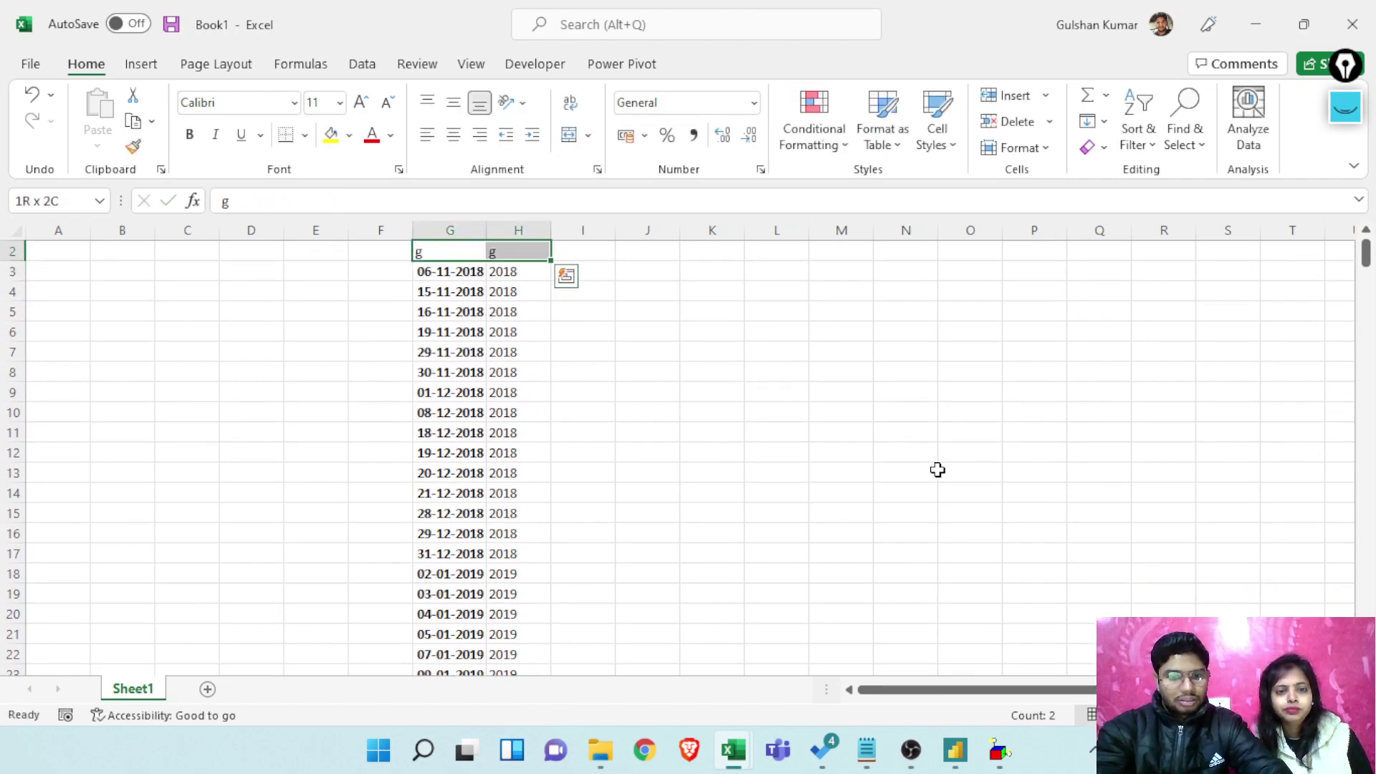
key(ctrl+shift+l)
click(640, 316)
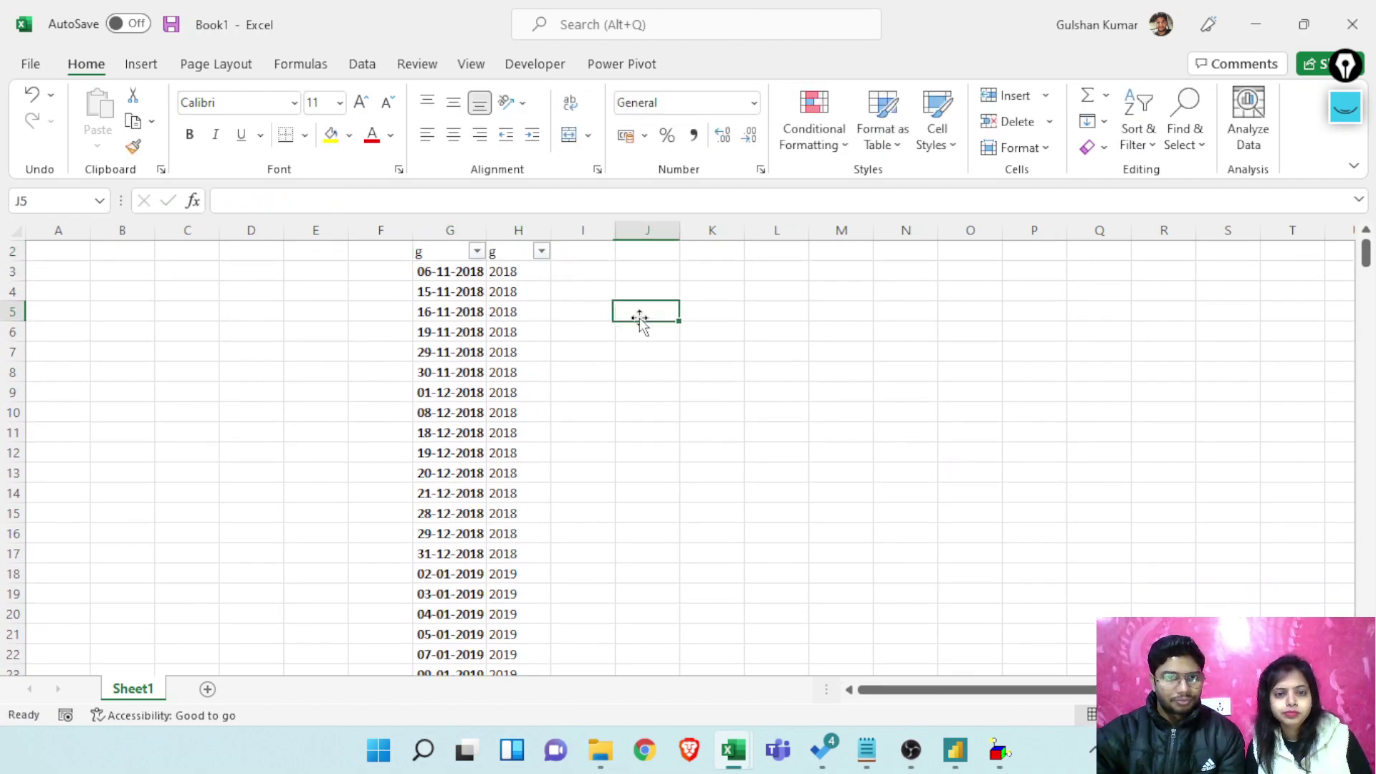
Review the year values in column H's filter for invalid years and look over the transposed dates, leaving the filter unchanged
click(542, 252)
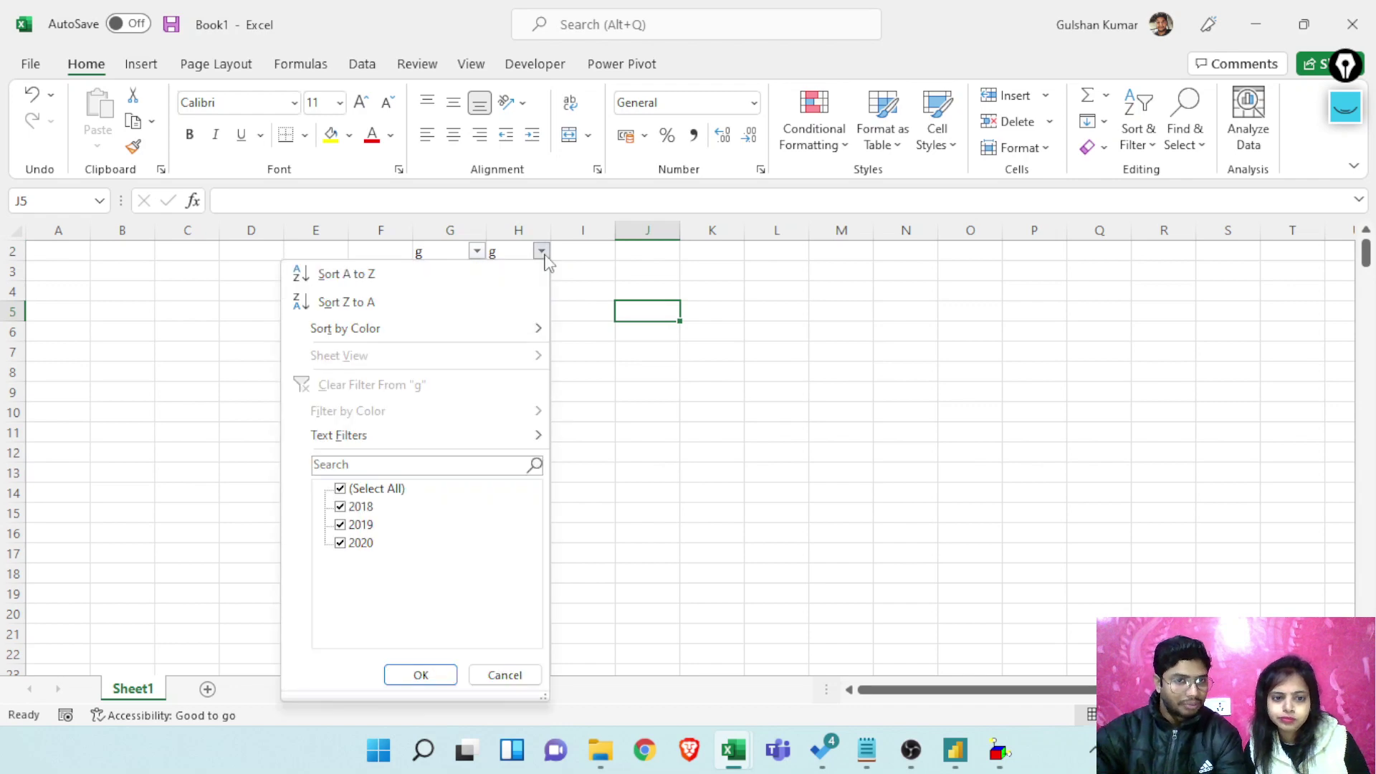
click(598, 278)
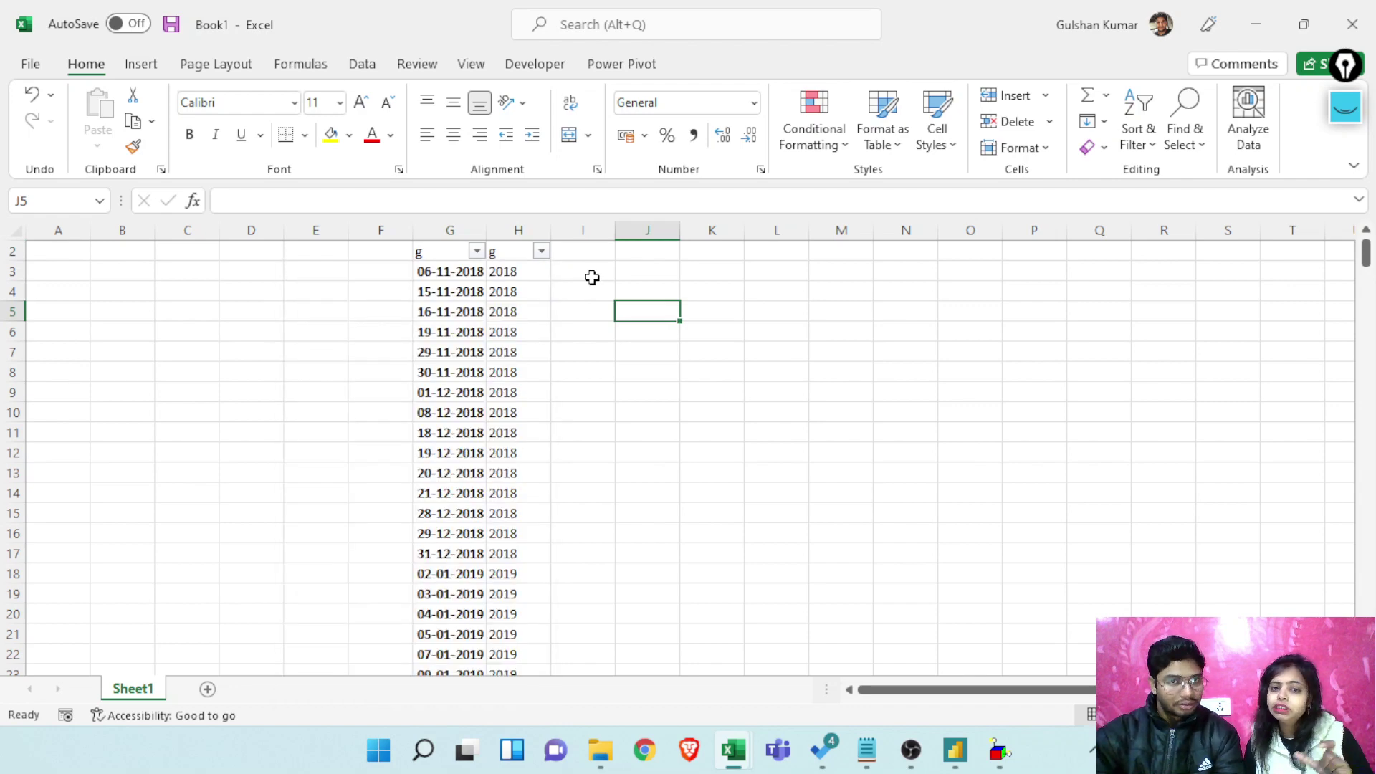
click(542, 254)
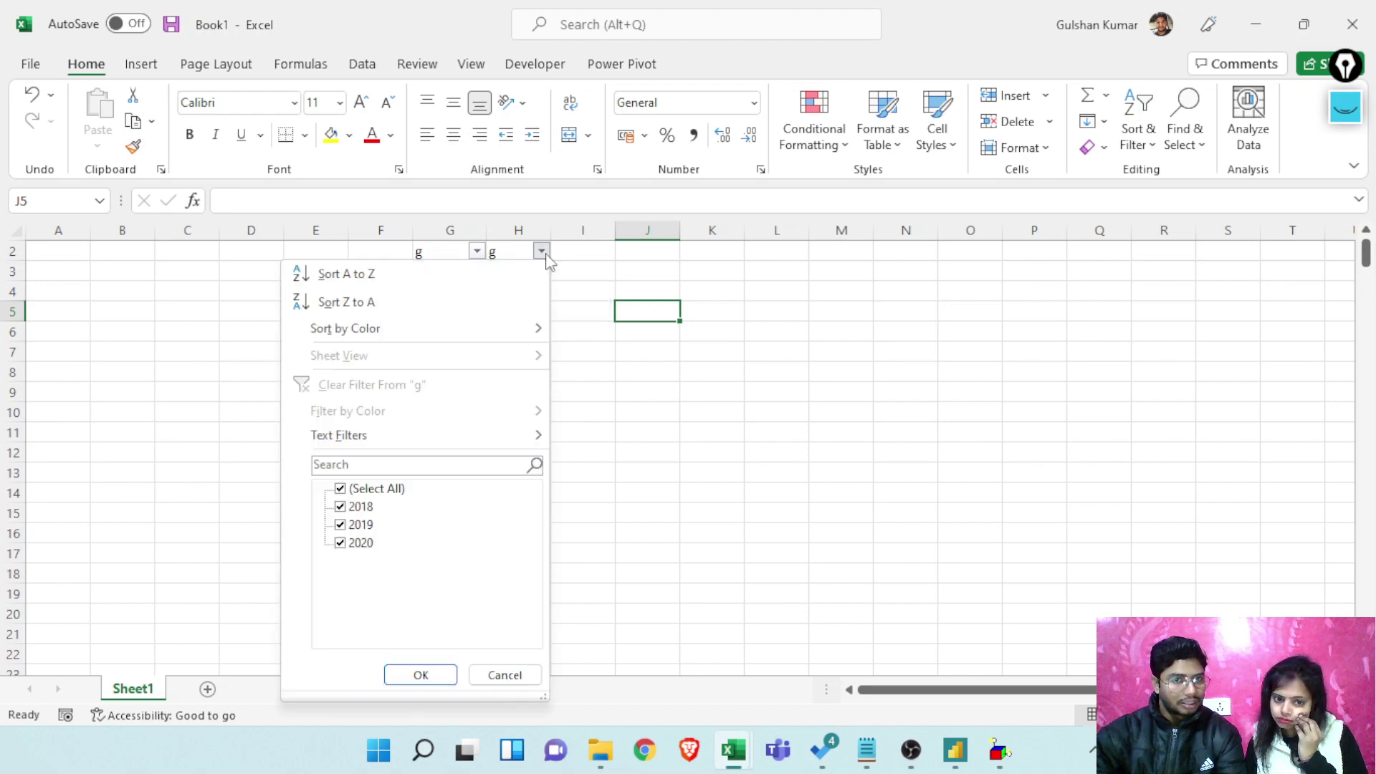
click(593, 277)
scroll(453, 355, down, 6)
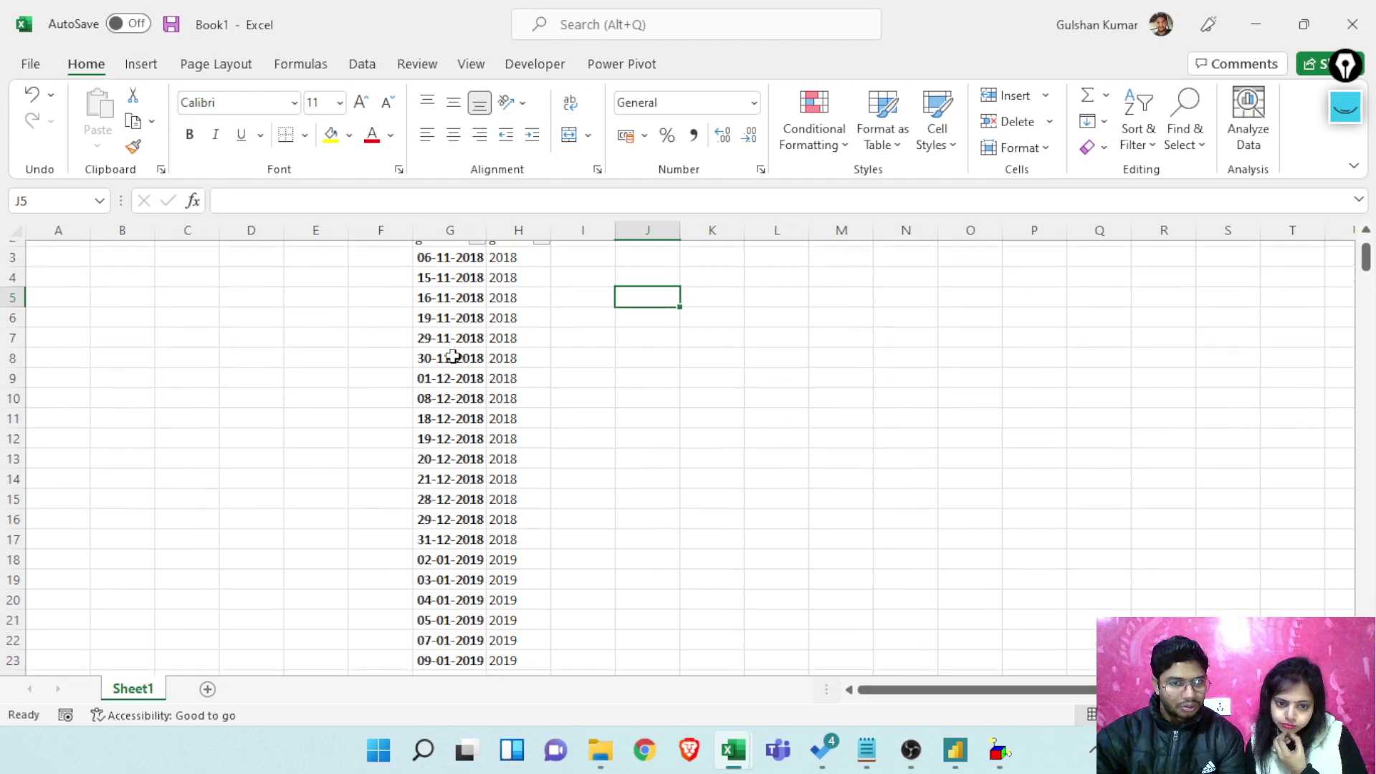
scroll(453, 356, up, 6)
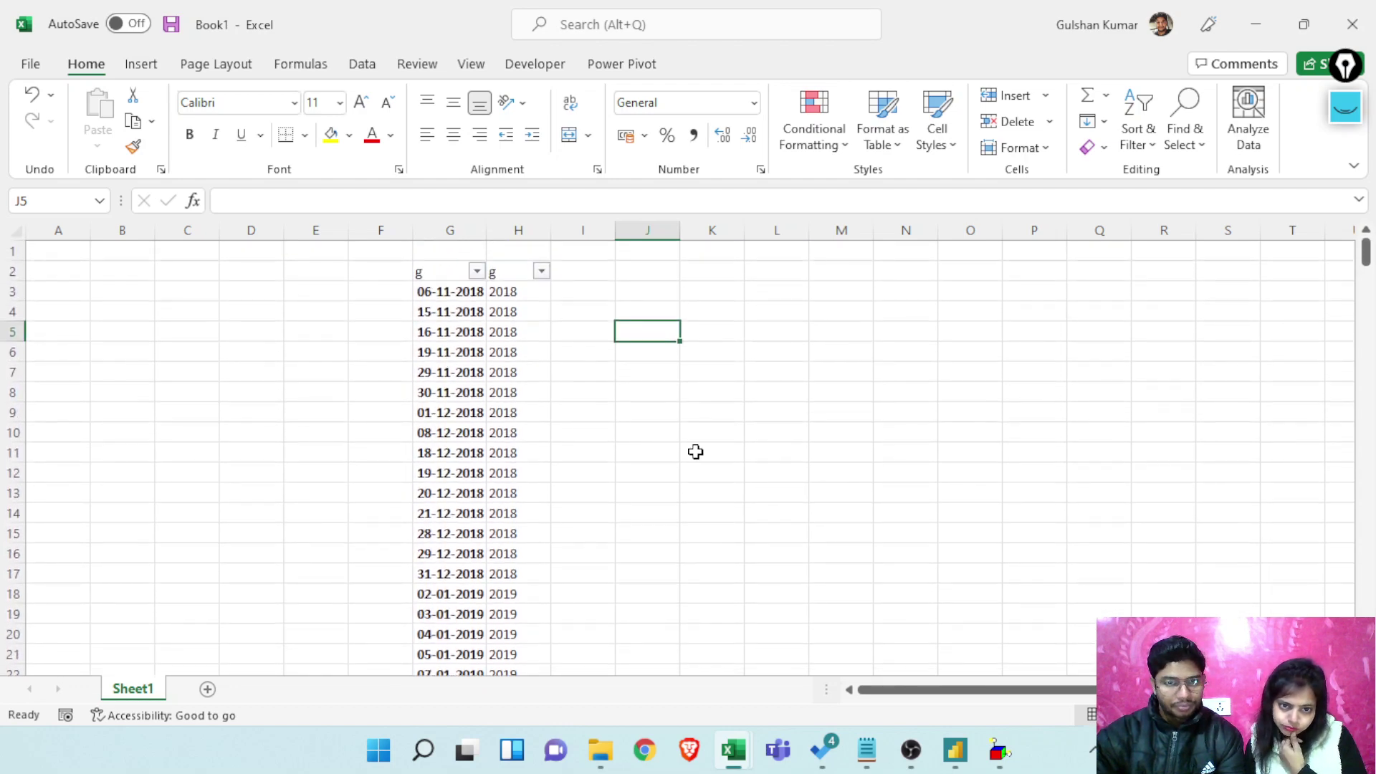
Switch to Power BI Desktop and try to close the Load dialog for the Pune query
click(958, 753)
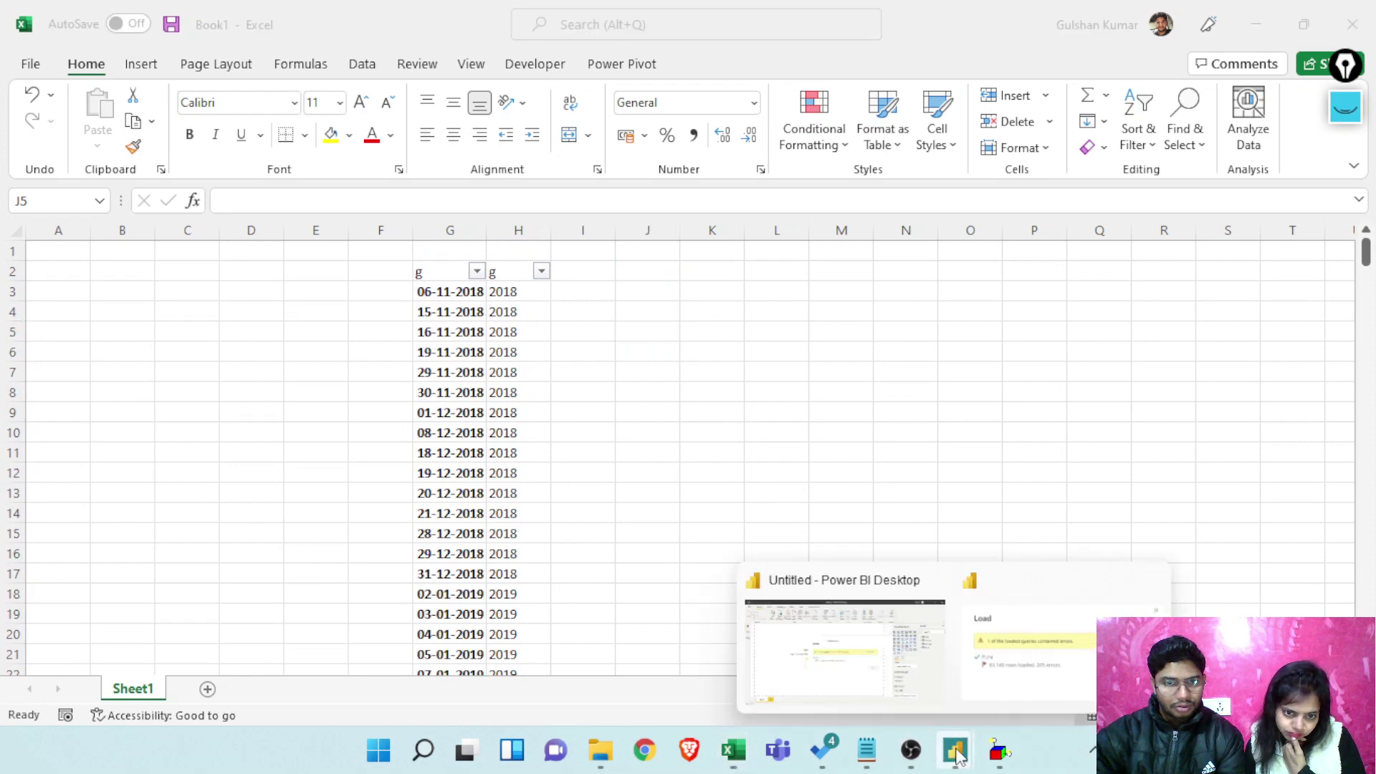
click(1054, 681)
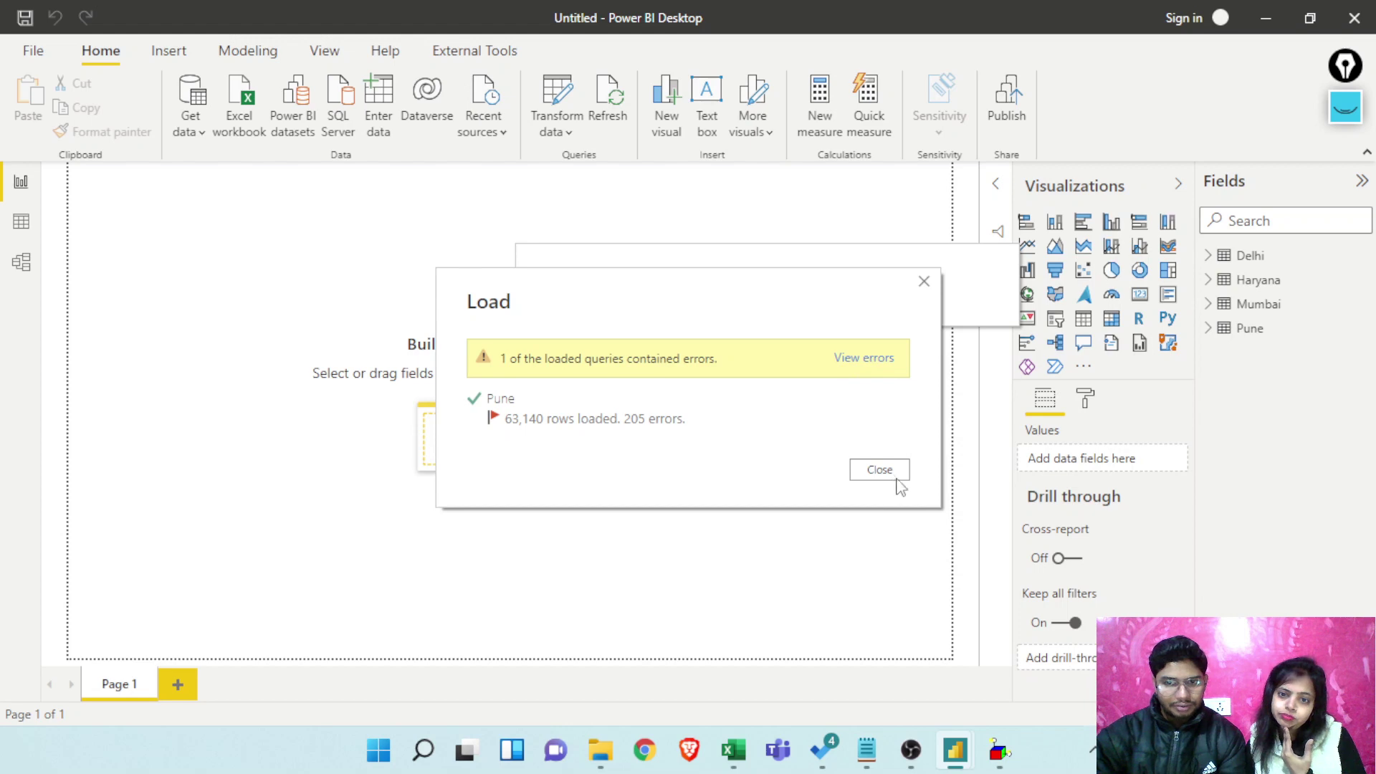
click(891, 479)
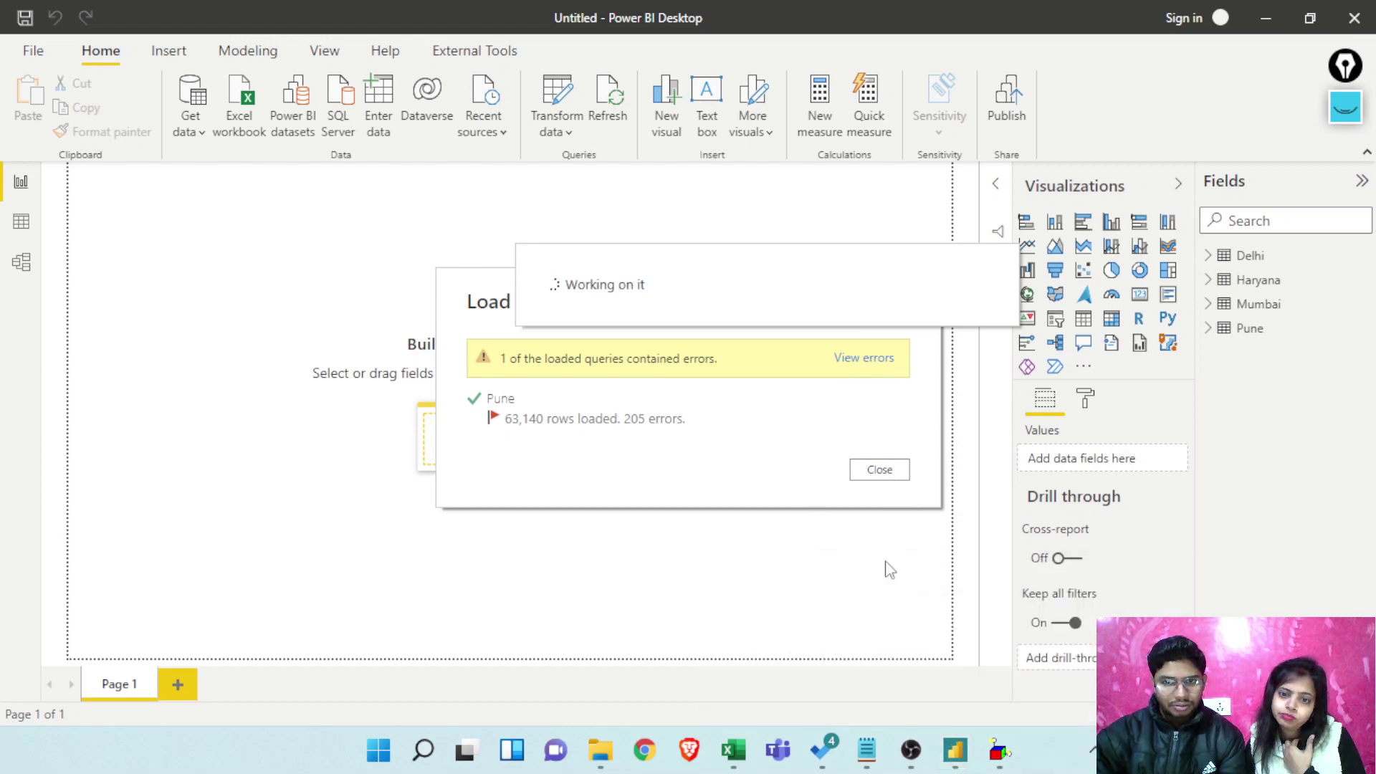
click(1041, 684)
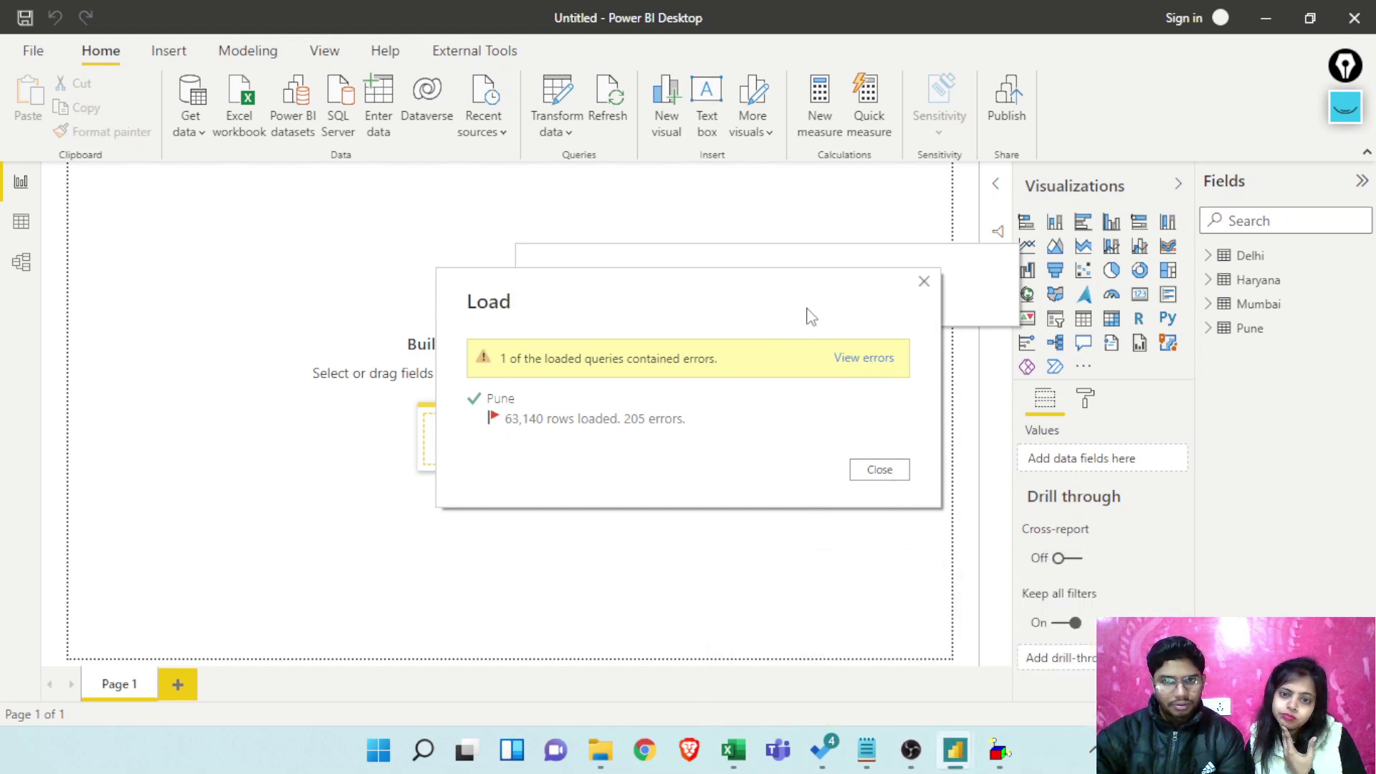
click(887, 475)
mouse_move(955, 760)
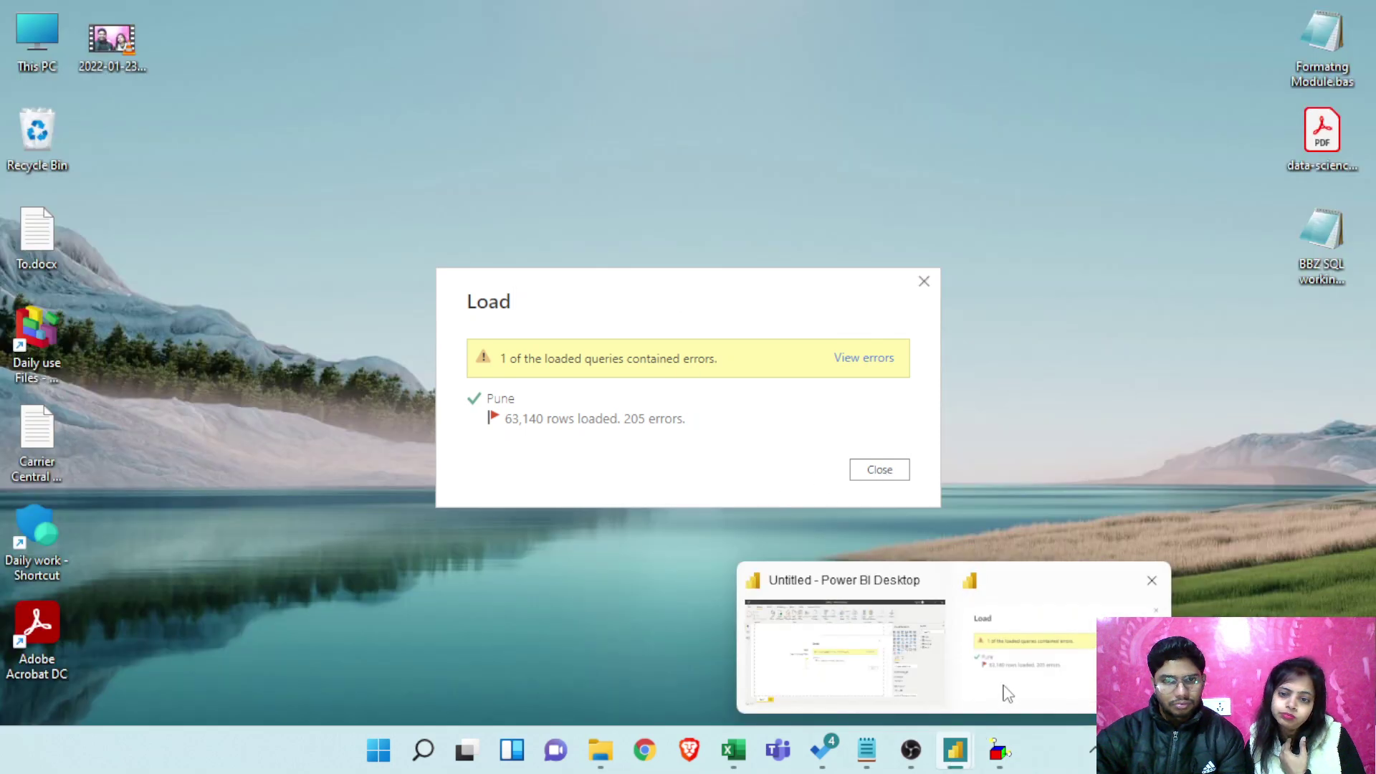
click(1004, 682)
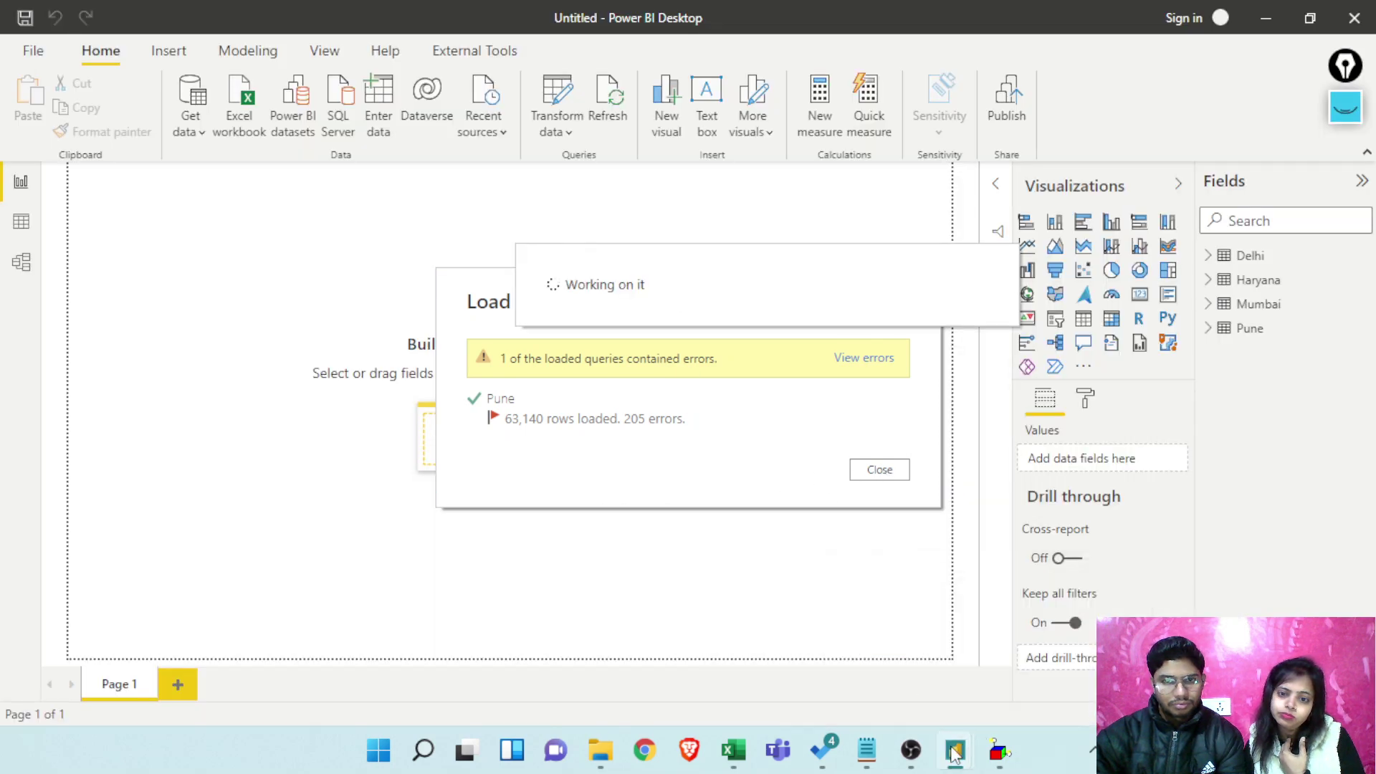
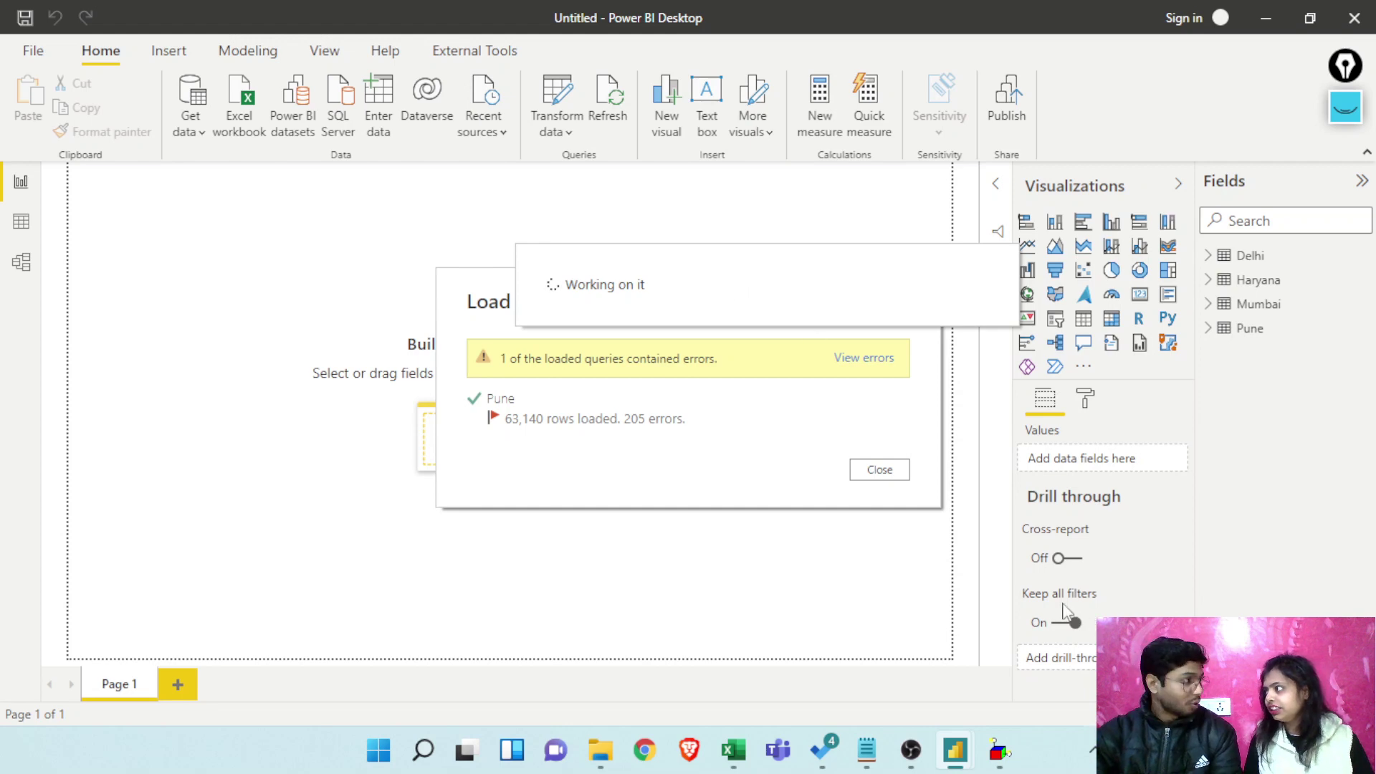
click(950, 745)
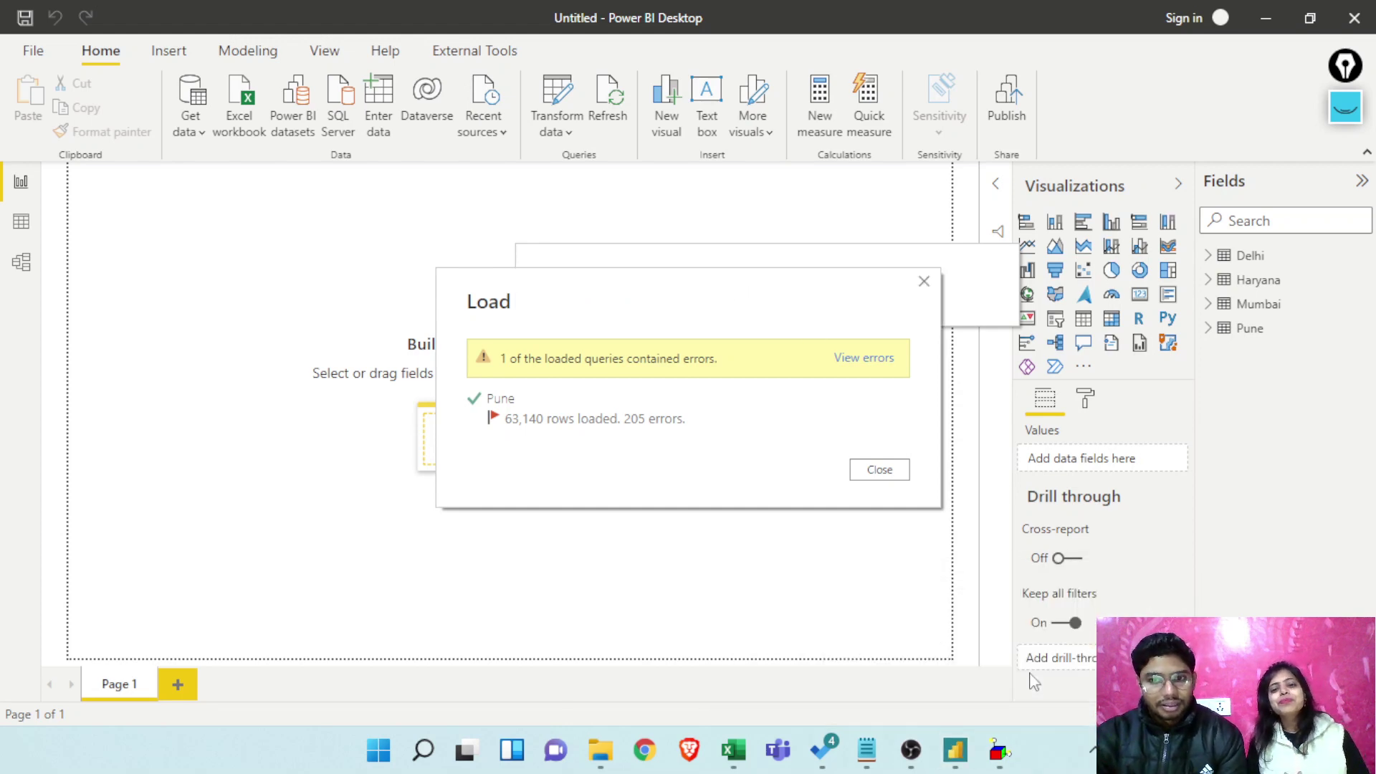
click(953, 749)
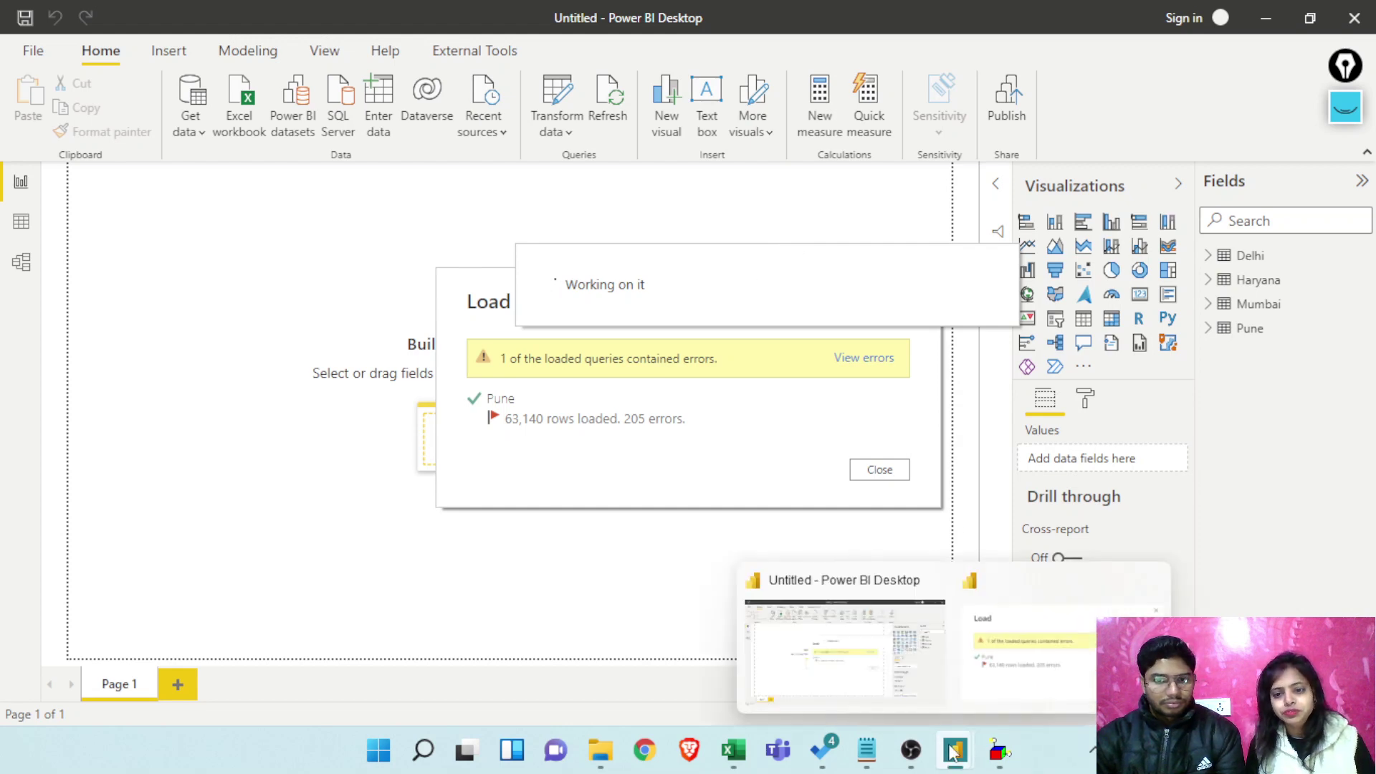
mouse_move(911, 750)
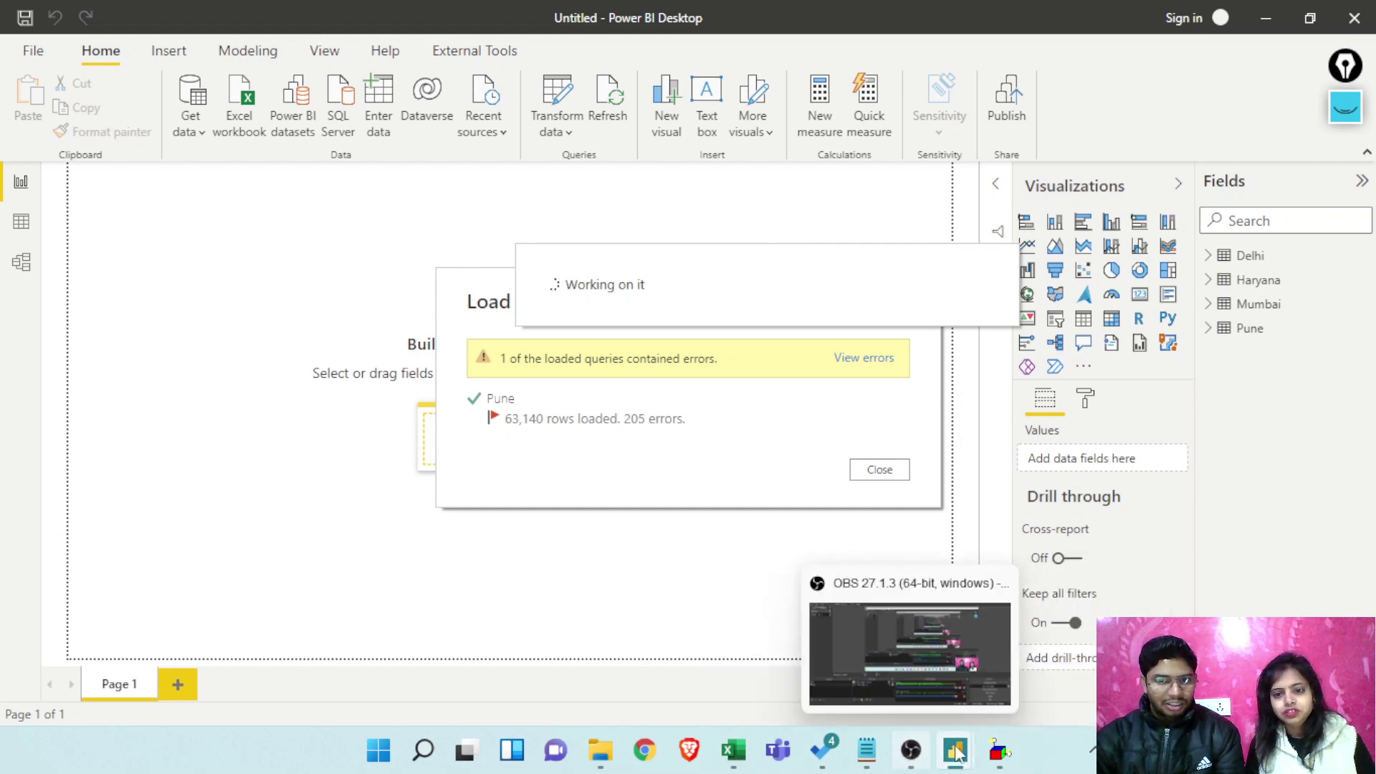
Return to the Power Query Editor and compare the Pune query's Renamed Columns and Changed Type steps
click(911, 750)
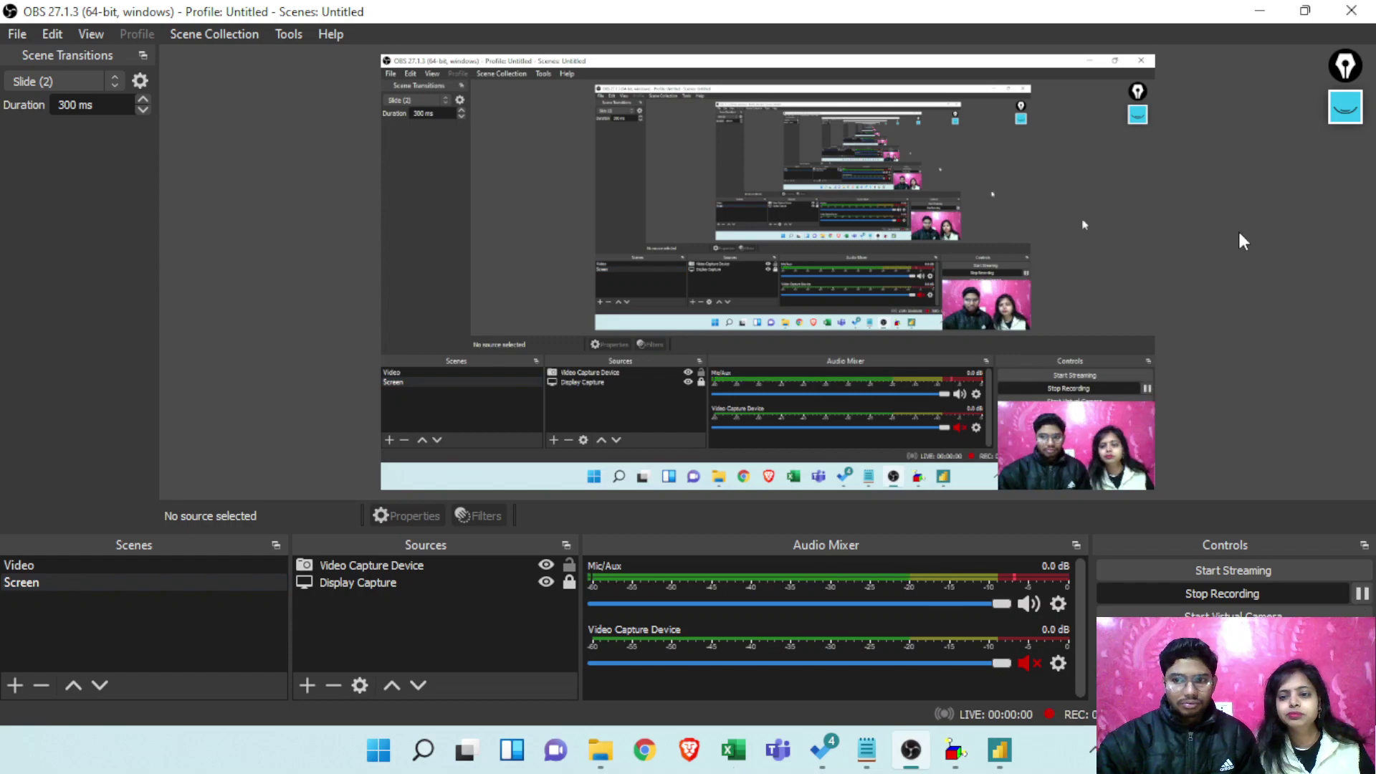
click(1259, 10)
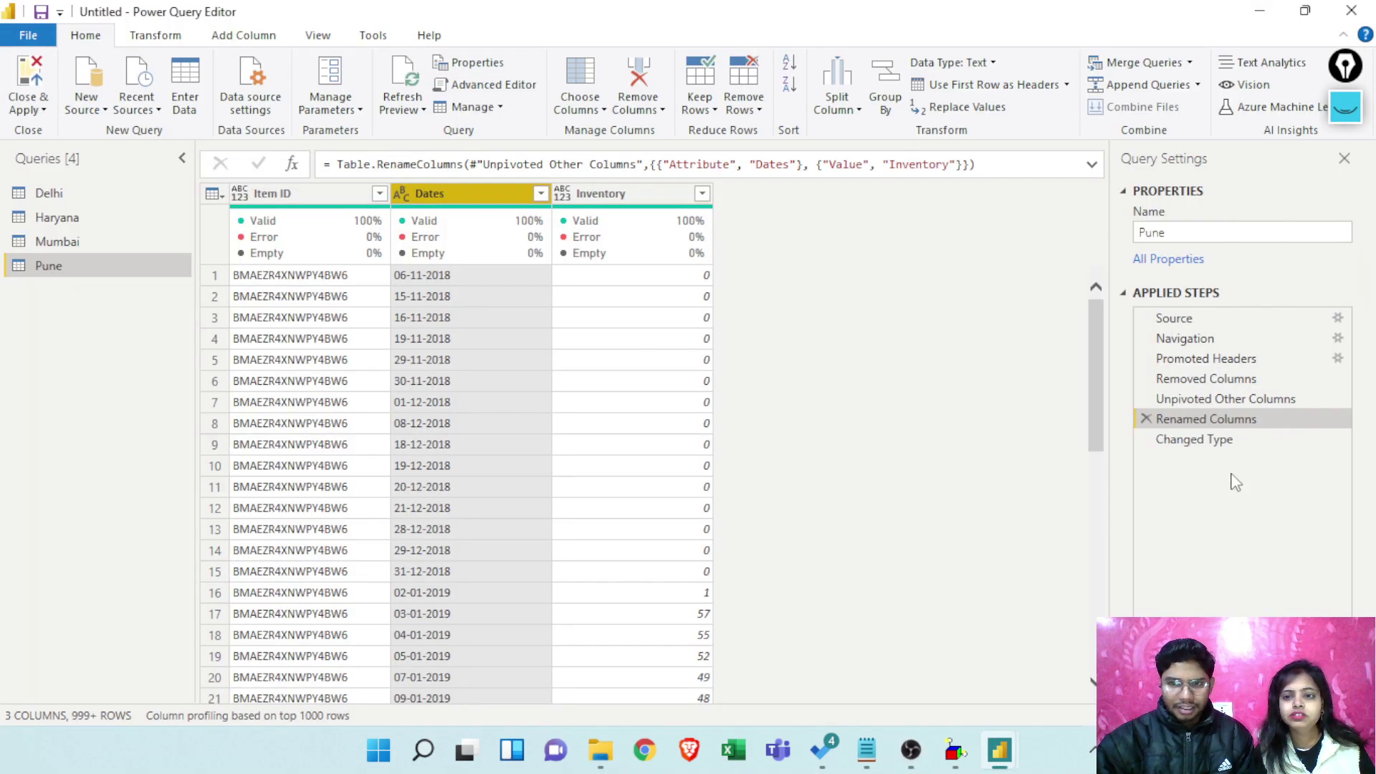
click(1204, 441)
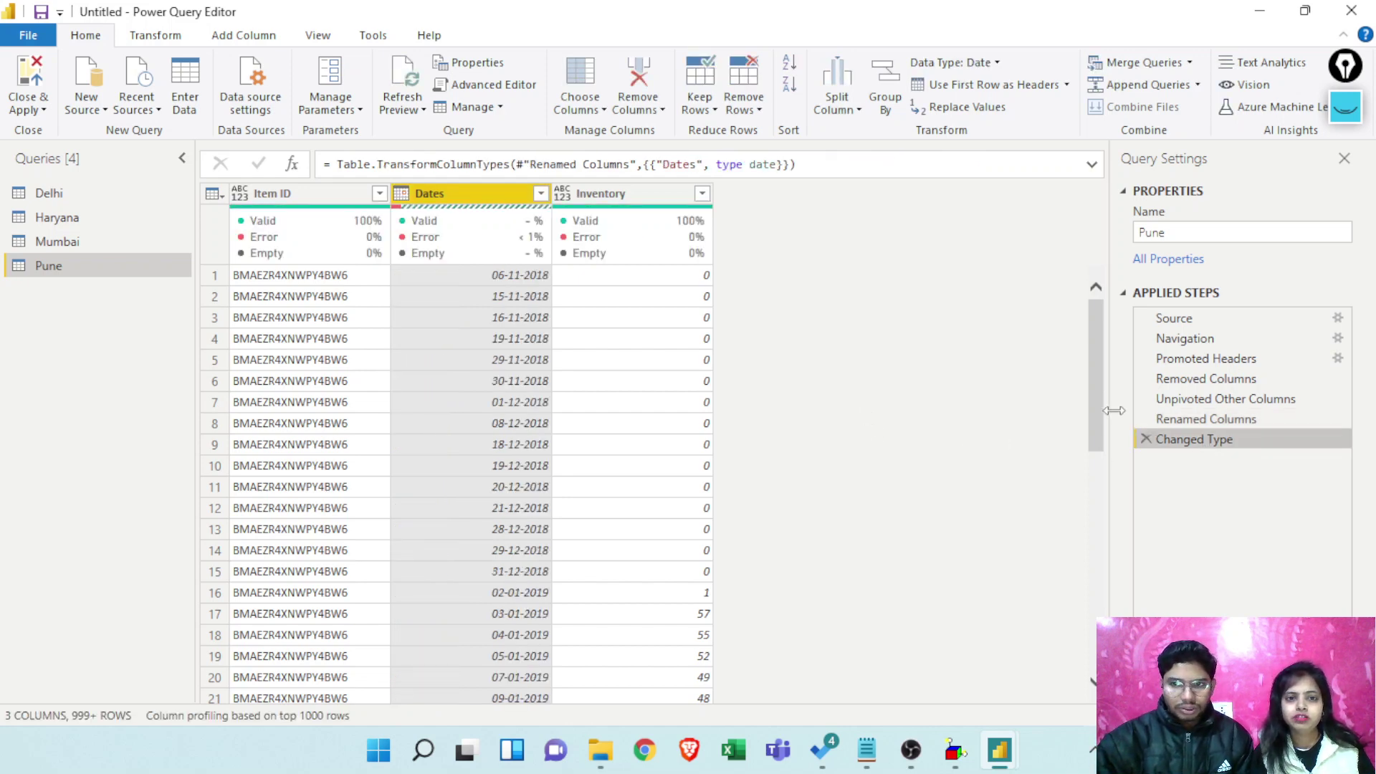
click(1199, 418)
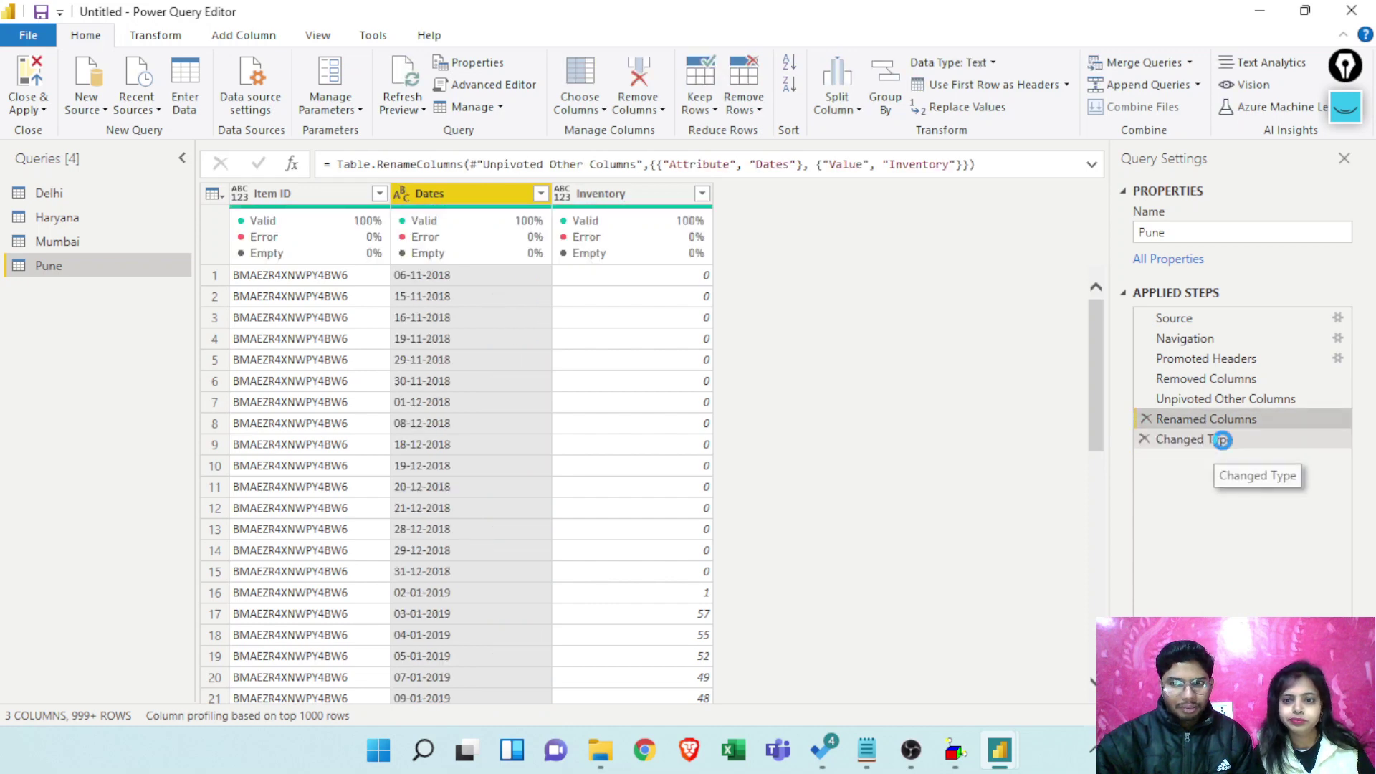
click(1213, 440)
Review the Dates filter values at the Changed Type step, loading more values and leaving the filter unchanged
click(541, 193)
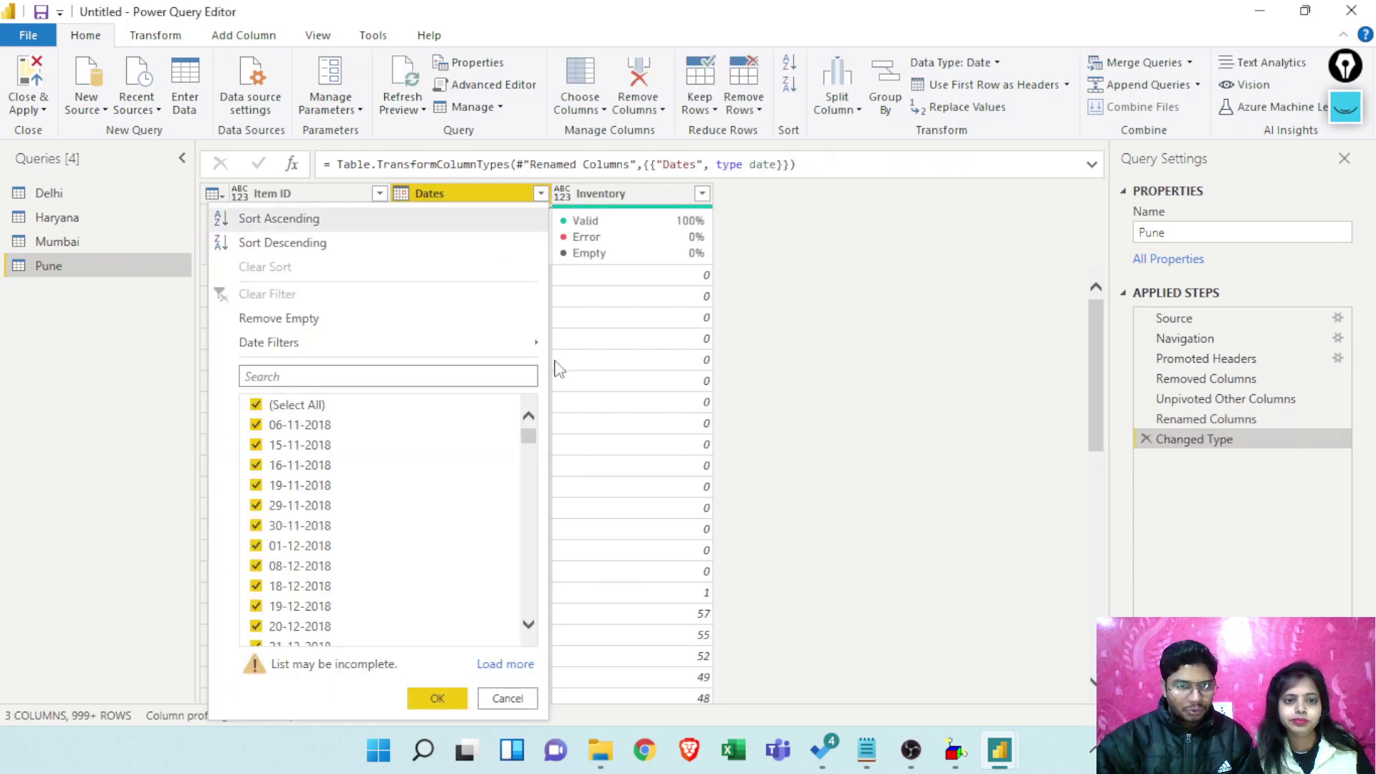
drag(531, 444, 527, 615)
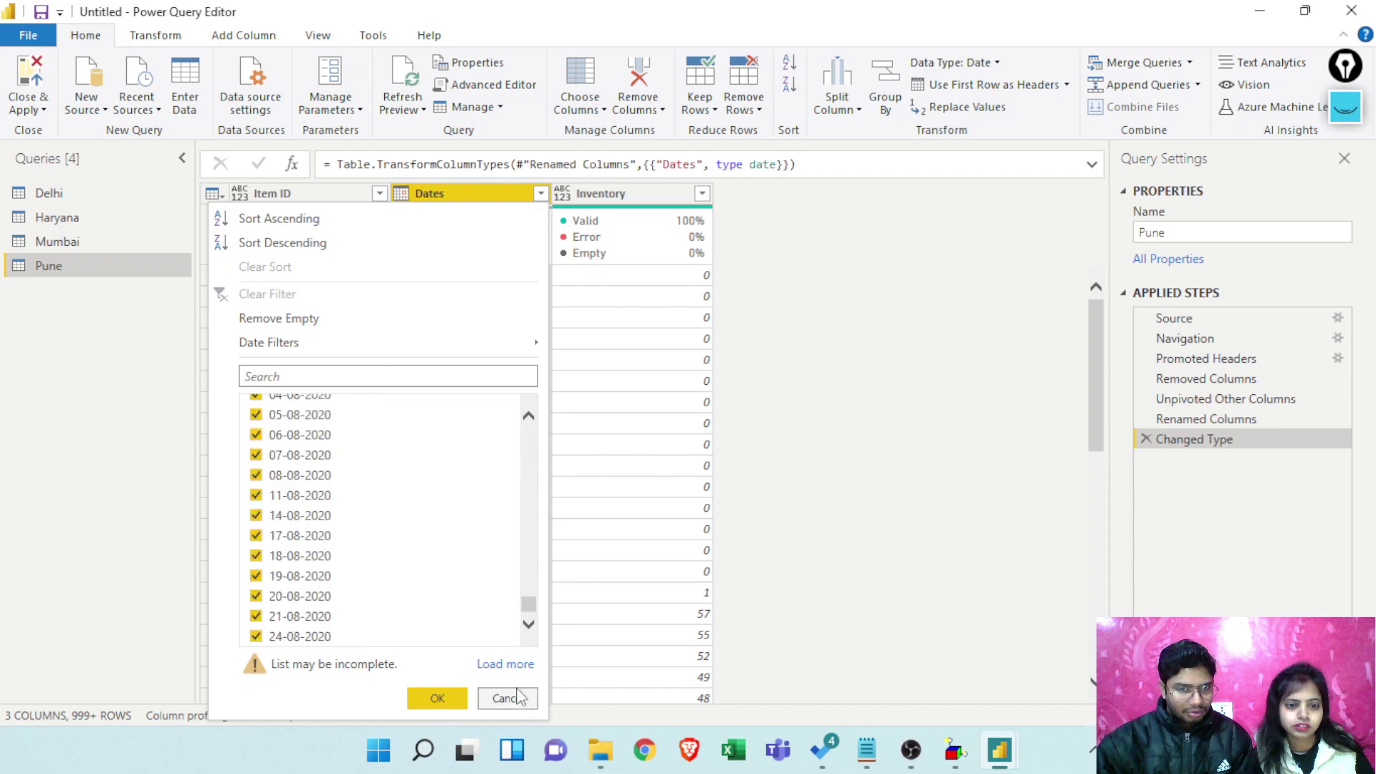
click(505, 664)
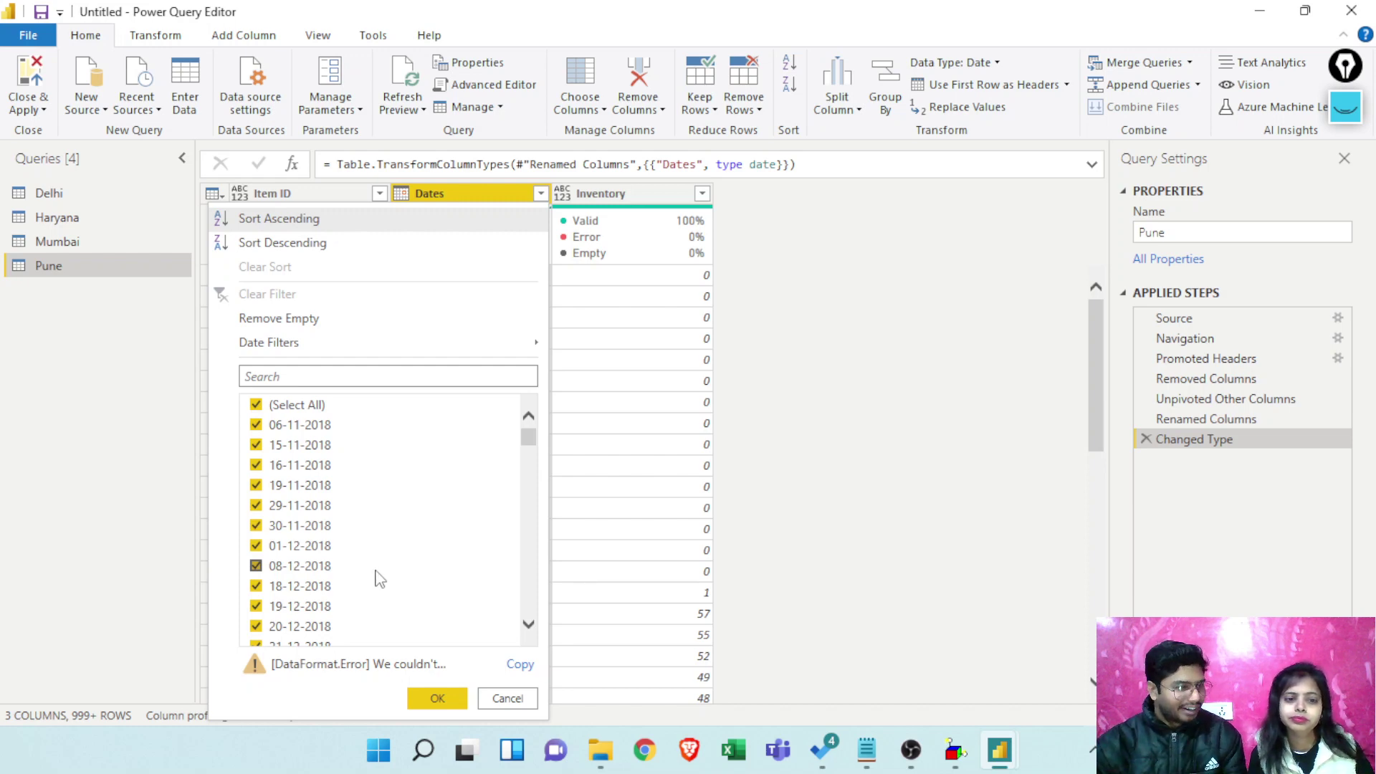
click(506, 698)
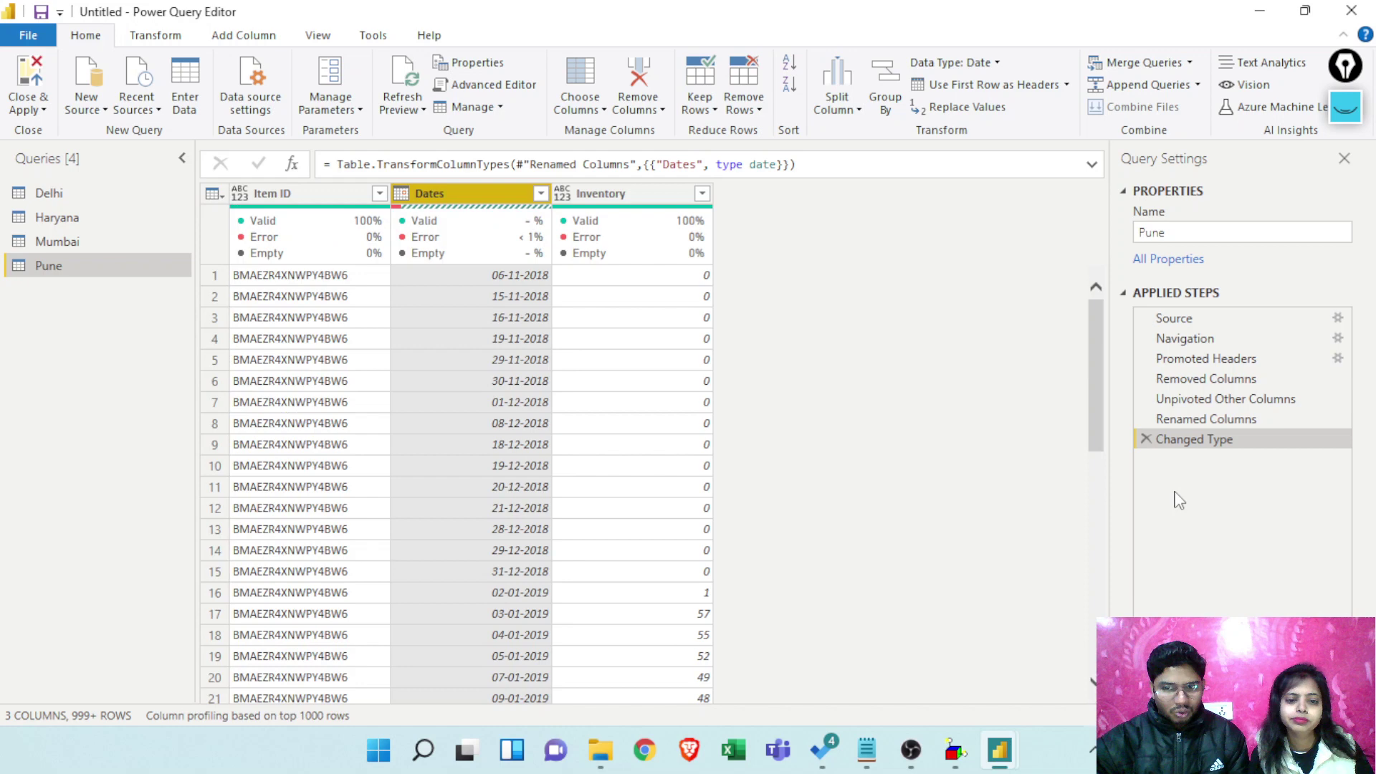
click(541, 193)
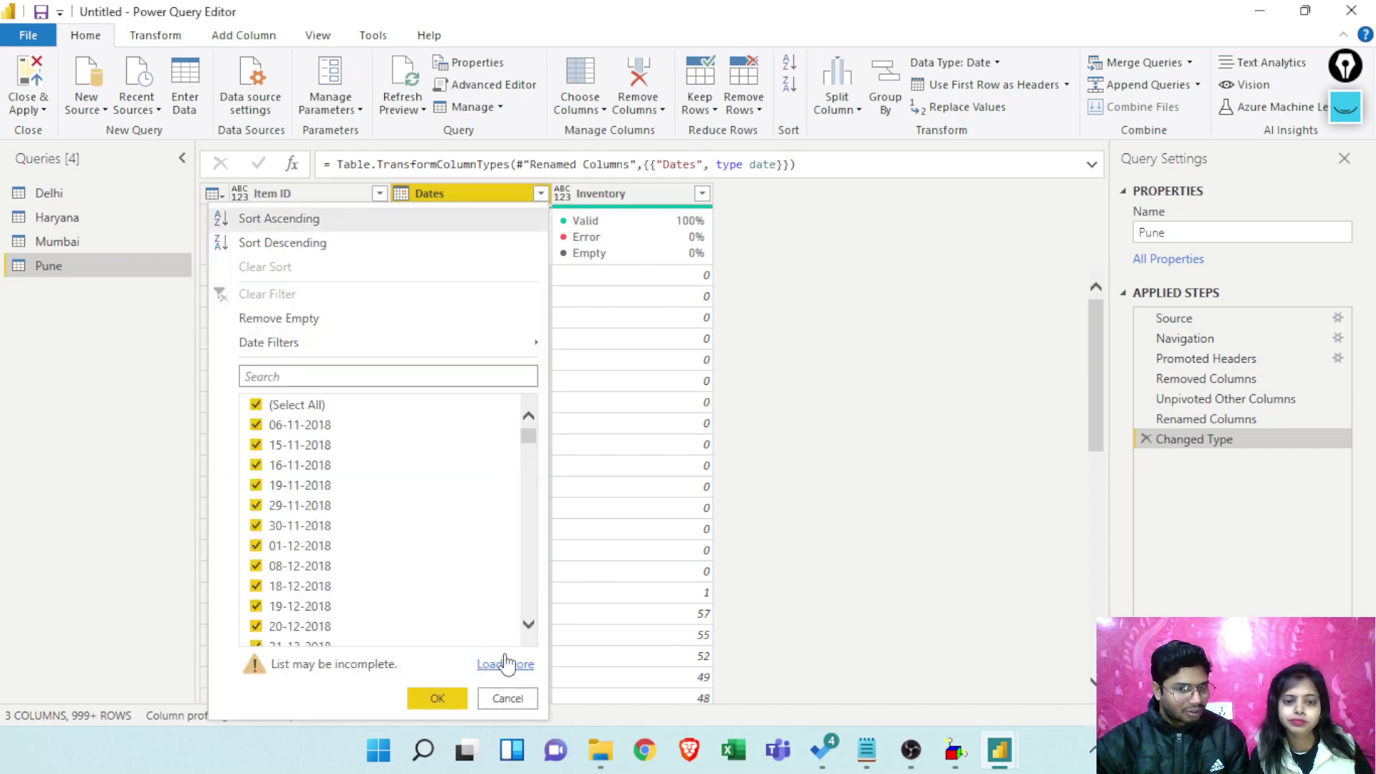
click(506, 663)
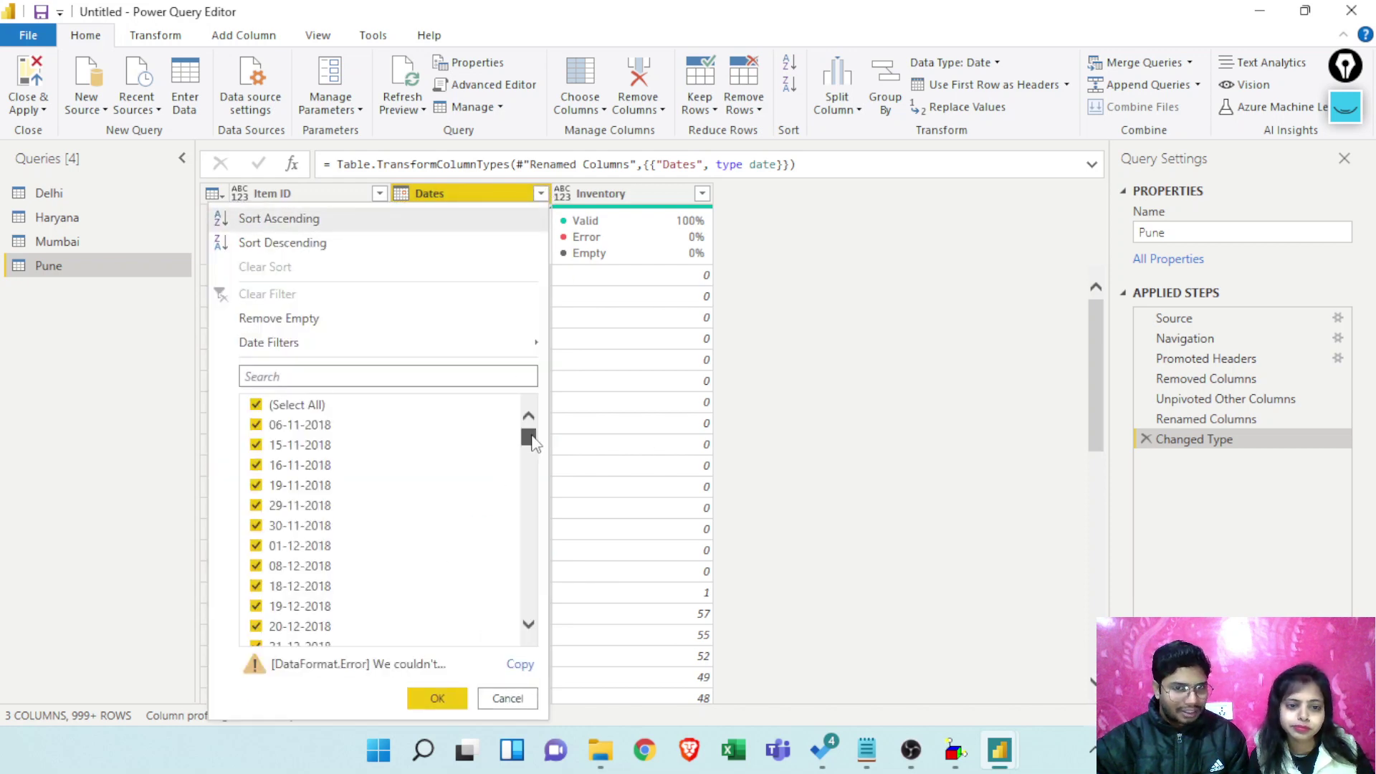
drag(528, 437, 531, 665)
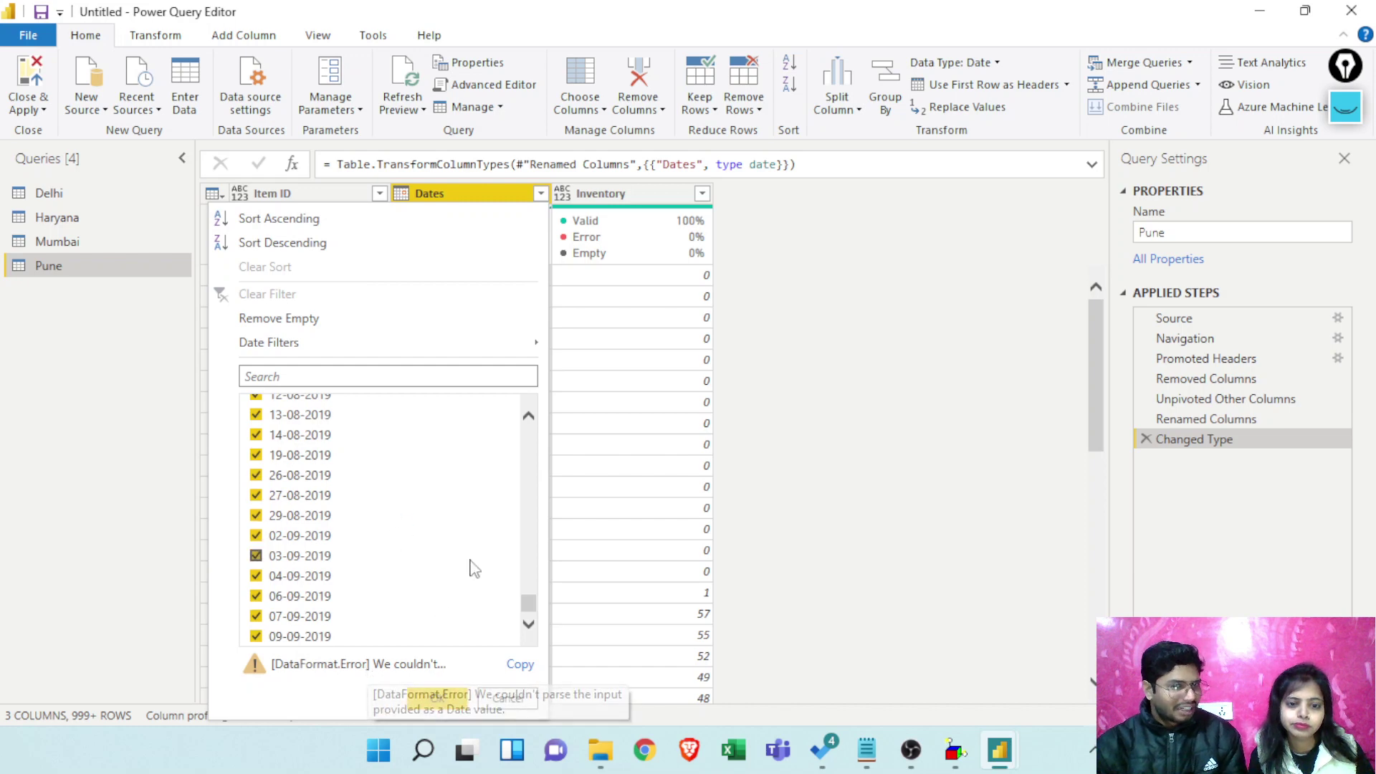
drag(531, 615, 528, 468)
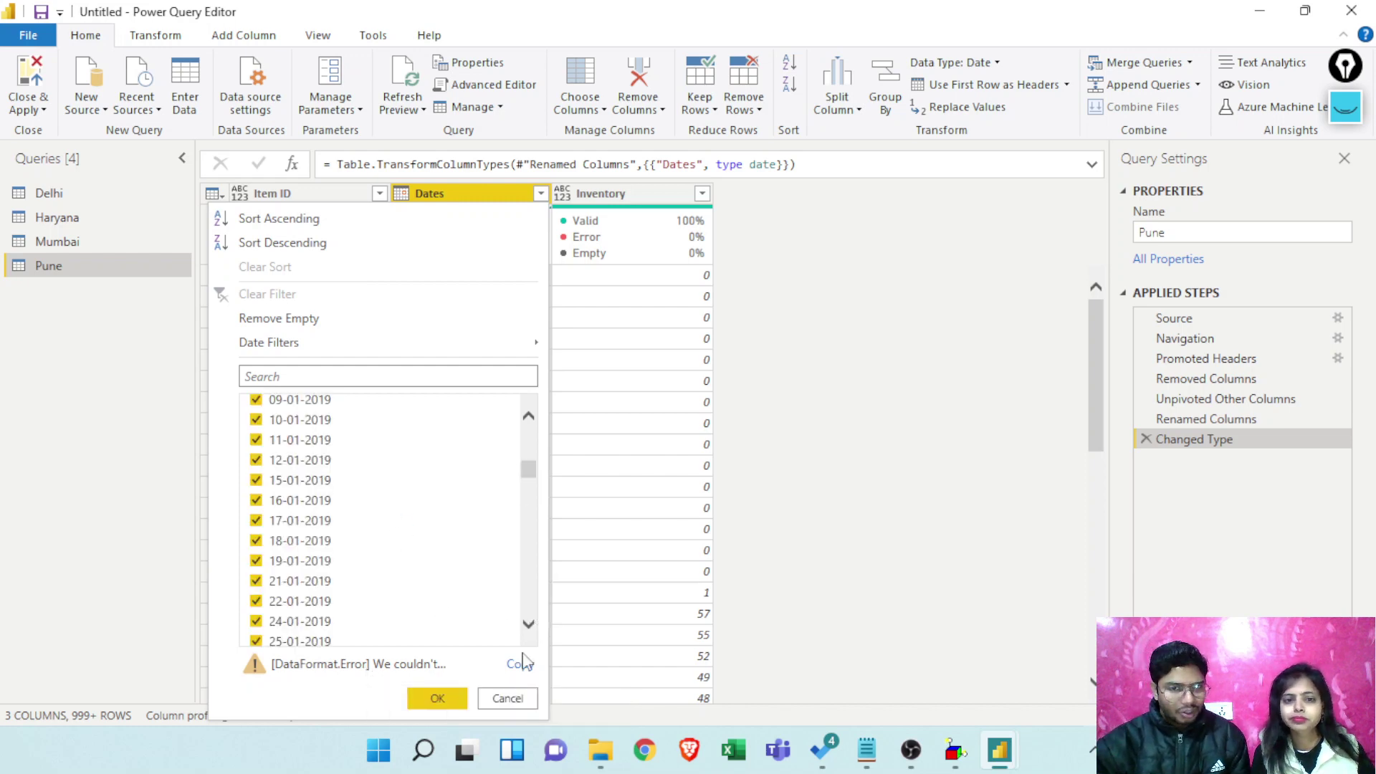
click(508, 698)
Examine the Dates filter values at the Renamed Columns step for entries that are not valid dates, leaving the filter unchanged
drag(1288, 419, 1276, 421)
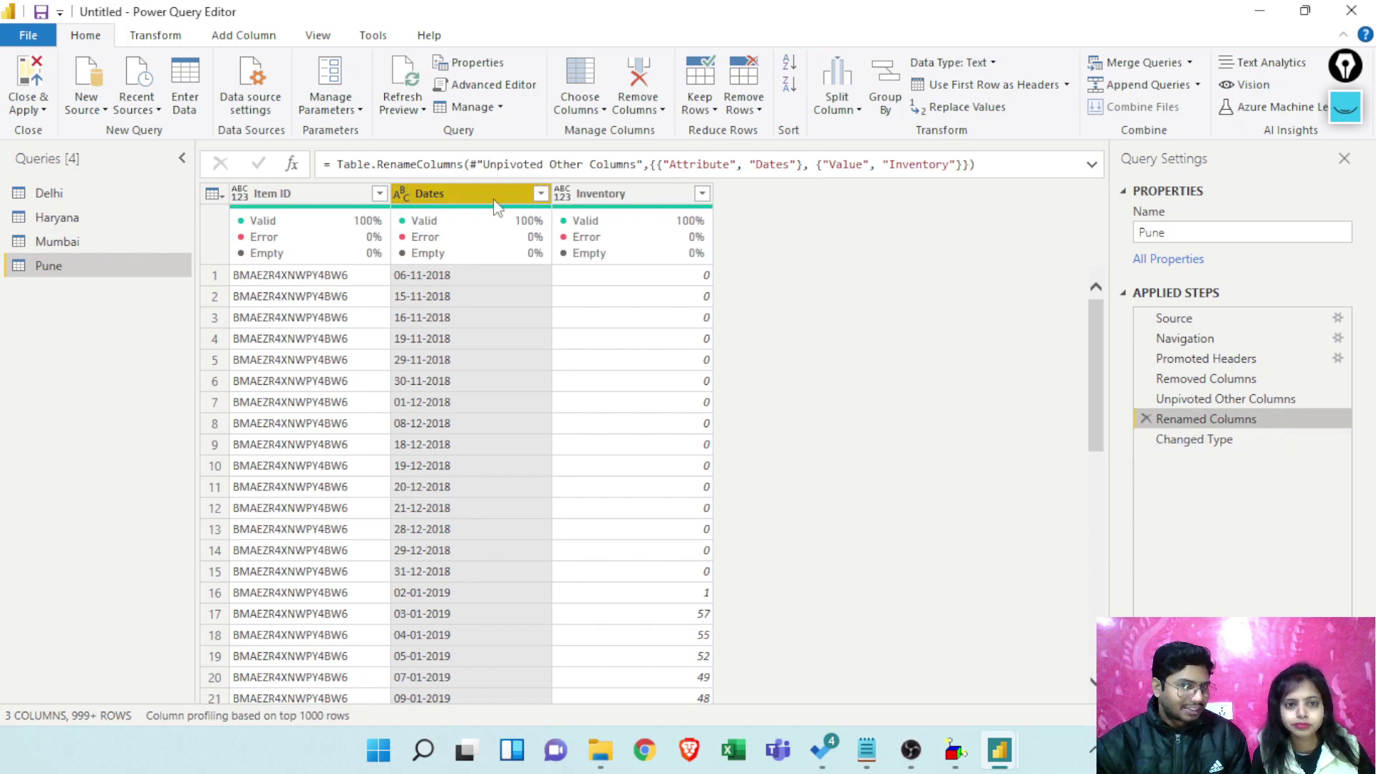
click(541, 195)
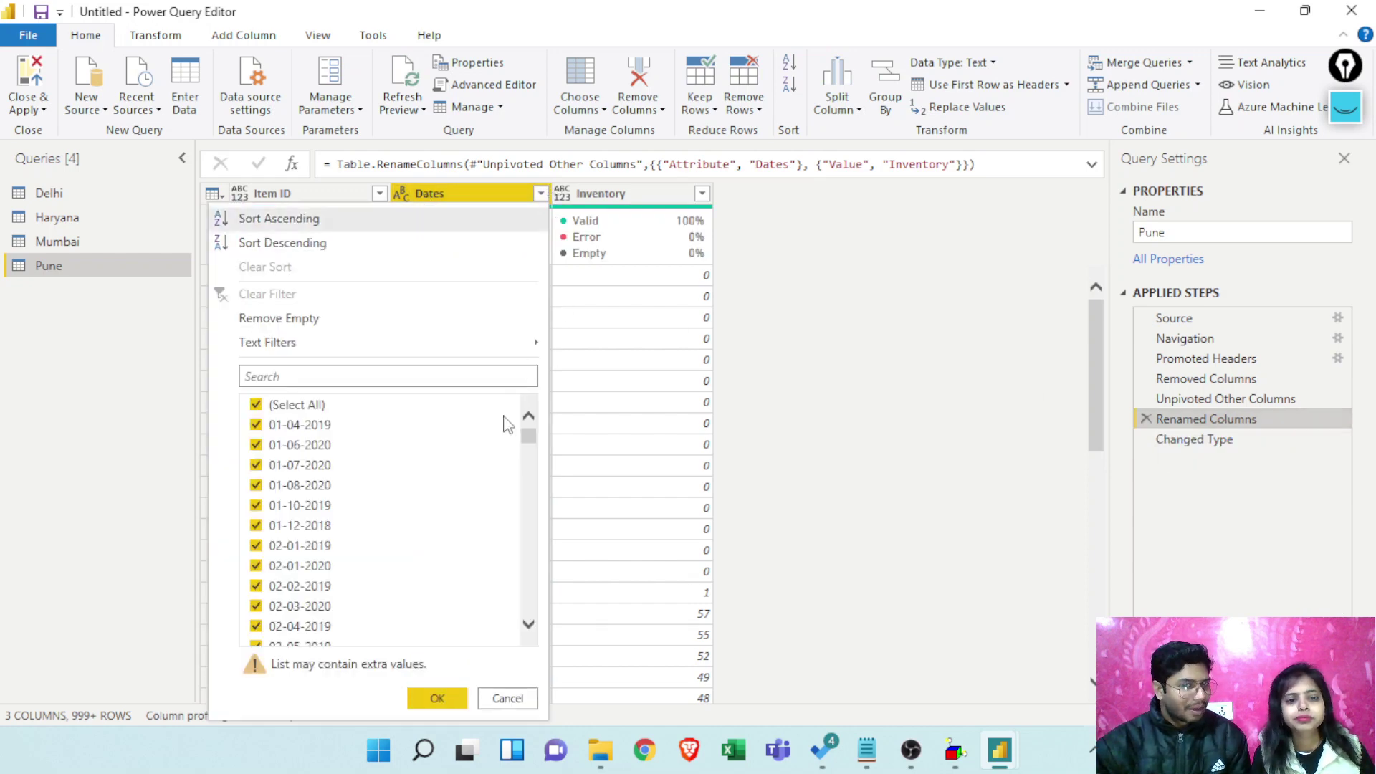
drag(532, 436, 532, 437)
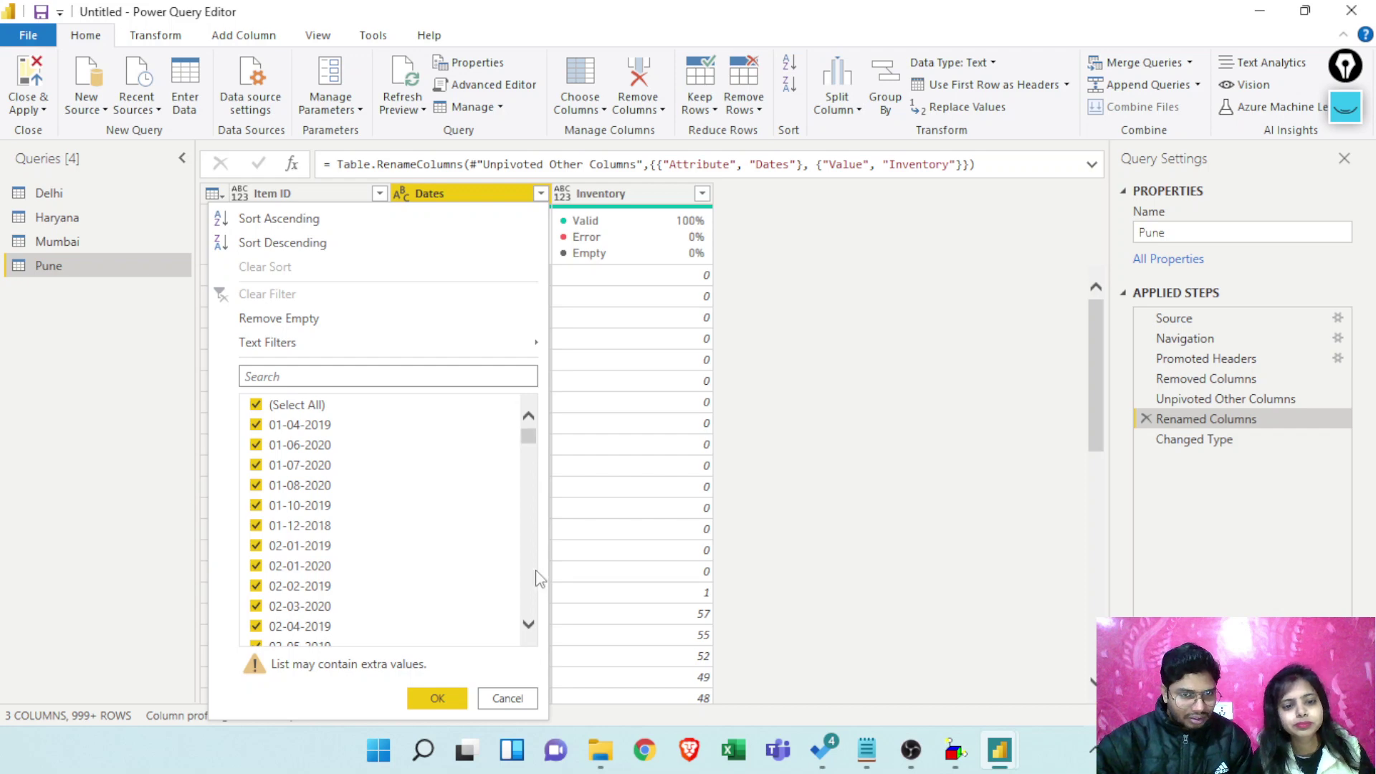
click(530, 627)
click(529, 627)
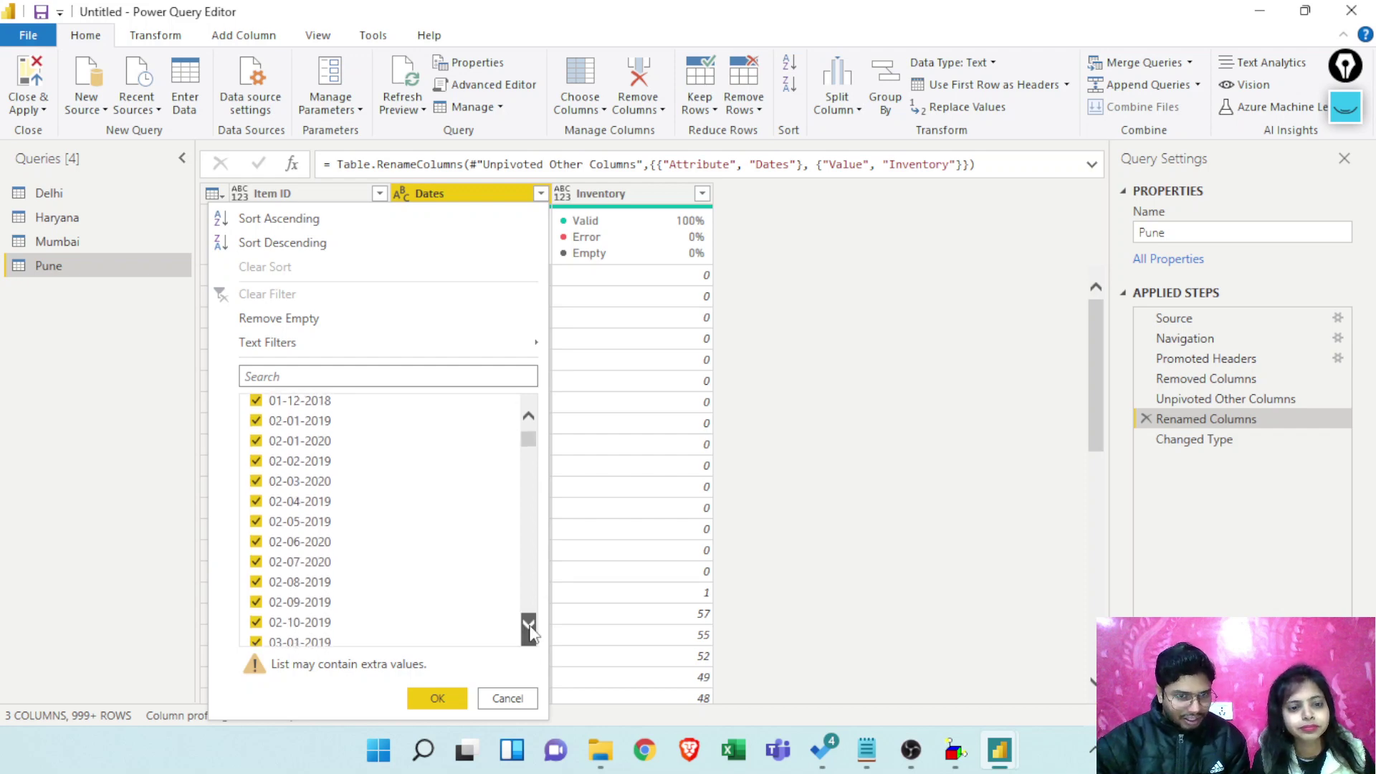
click(530, 627)
click(530, 627)
click(530, 628)
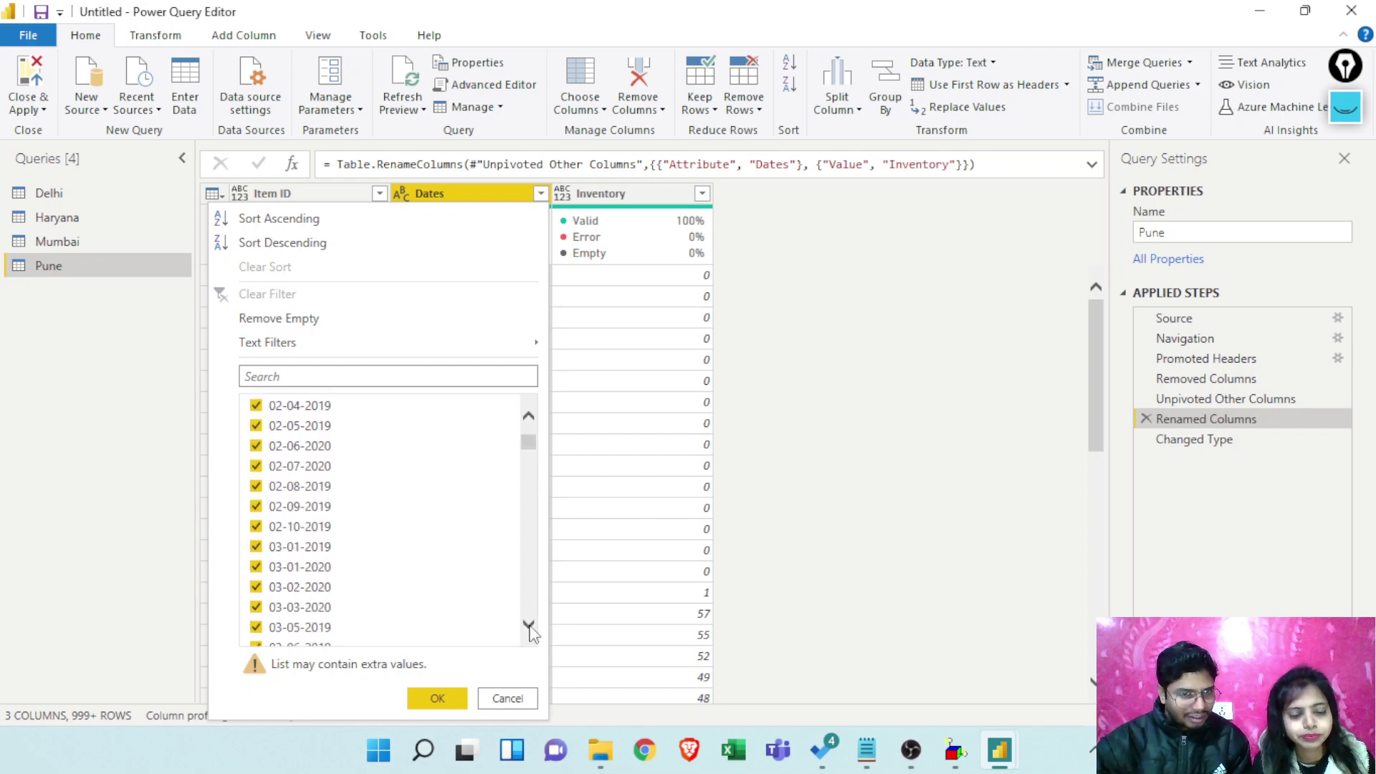
click(530, 627)
click(530, 628)
click(530, 627)
click(530, 627)
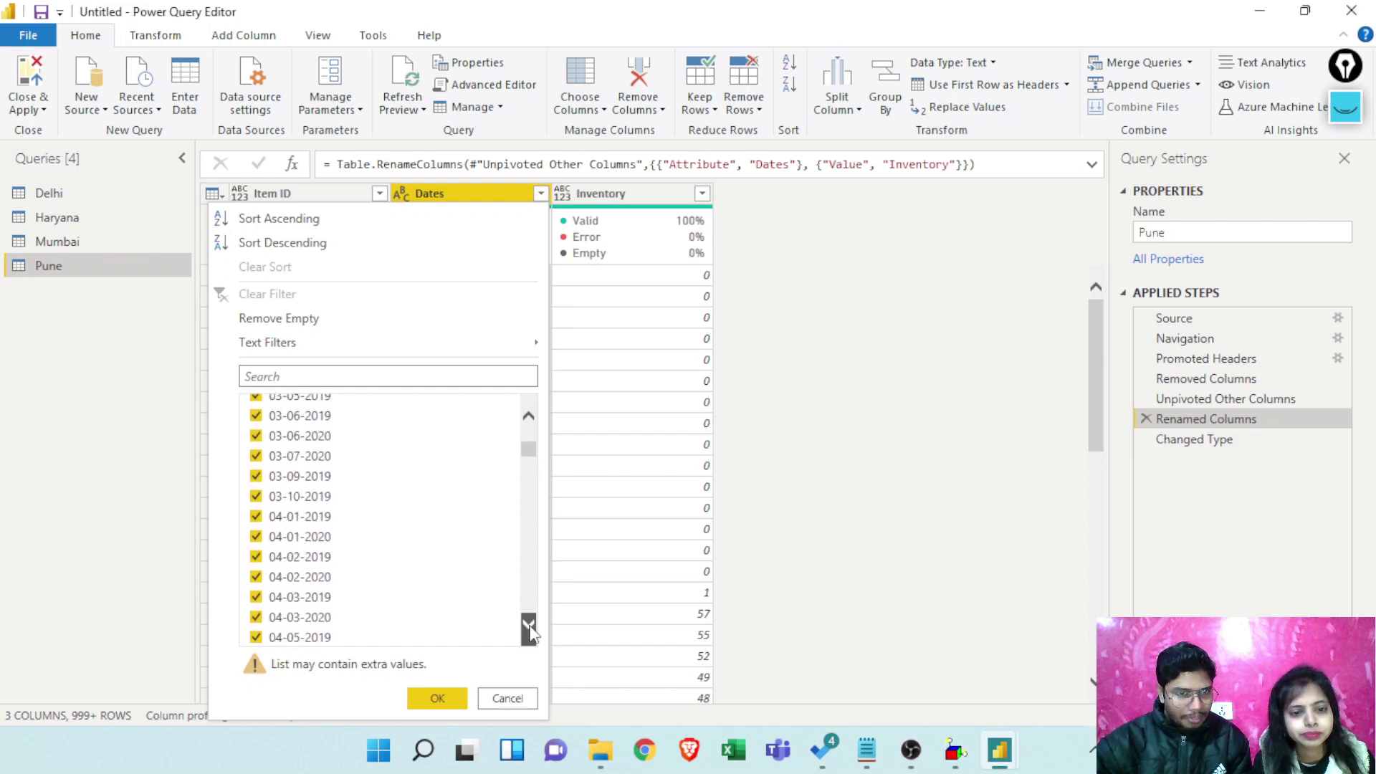
click(529, 628)
click(529, 627)
click(530, 627)
click(529, 628)
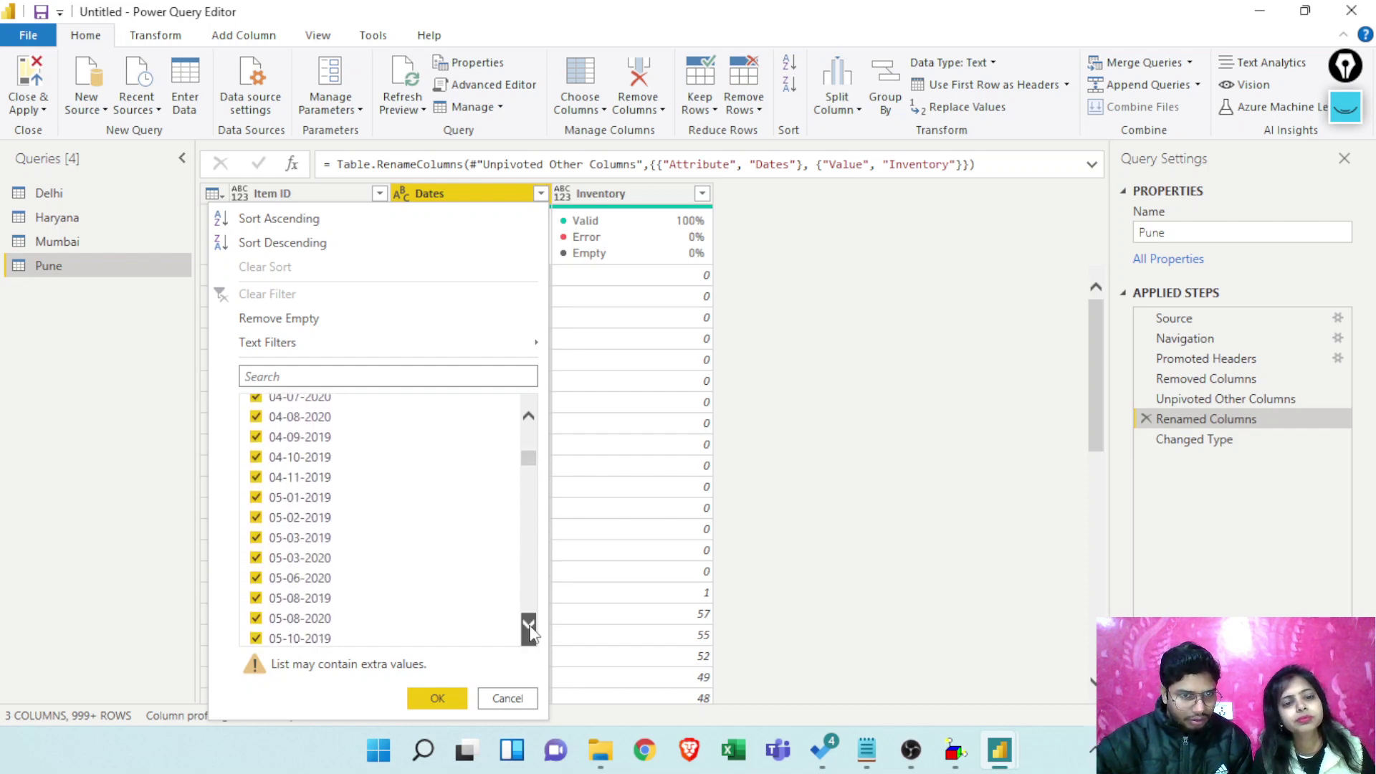
click(529, 627)
click(530, 627)
click(529, 627)
click(529, 627)
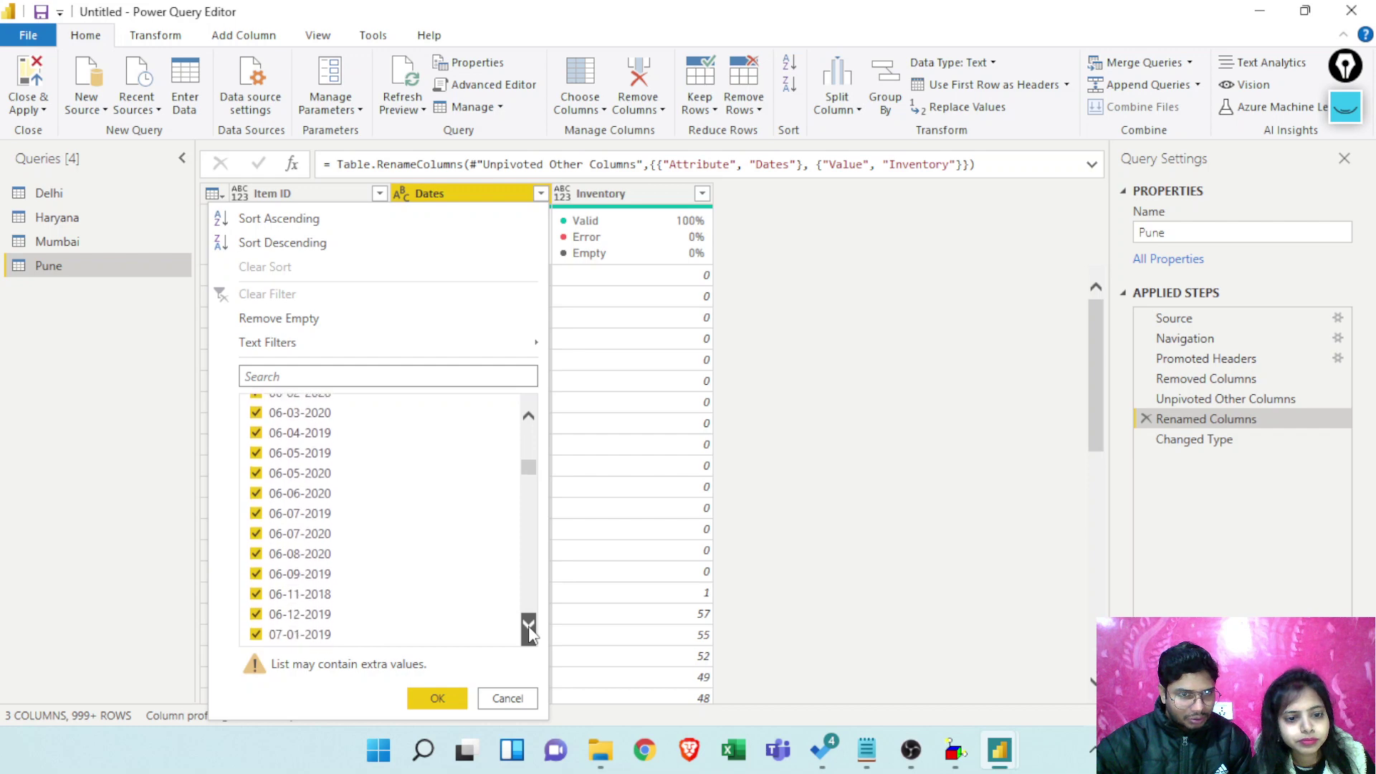
click(530, 627)
click(530, 627)
click(530, 627)
click(530, 627)
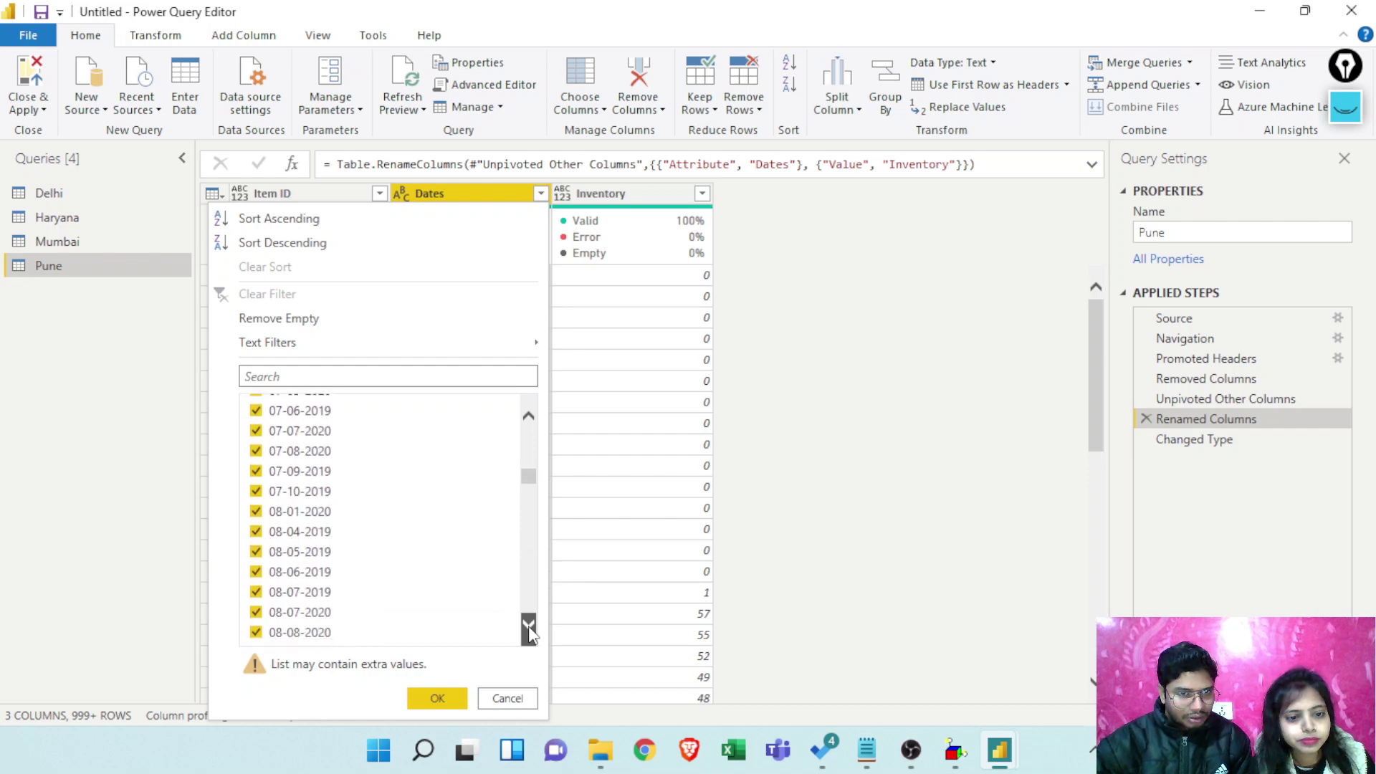
click(530, 627)
click(530, 627)
click(530, 627)
click(530, 627)
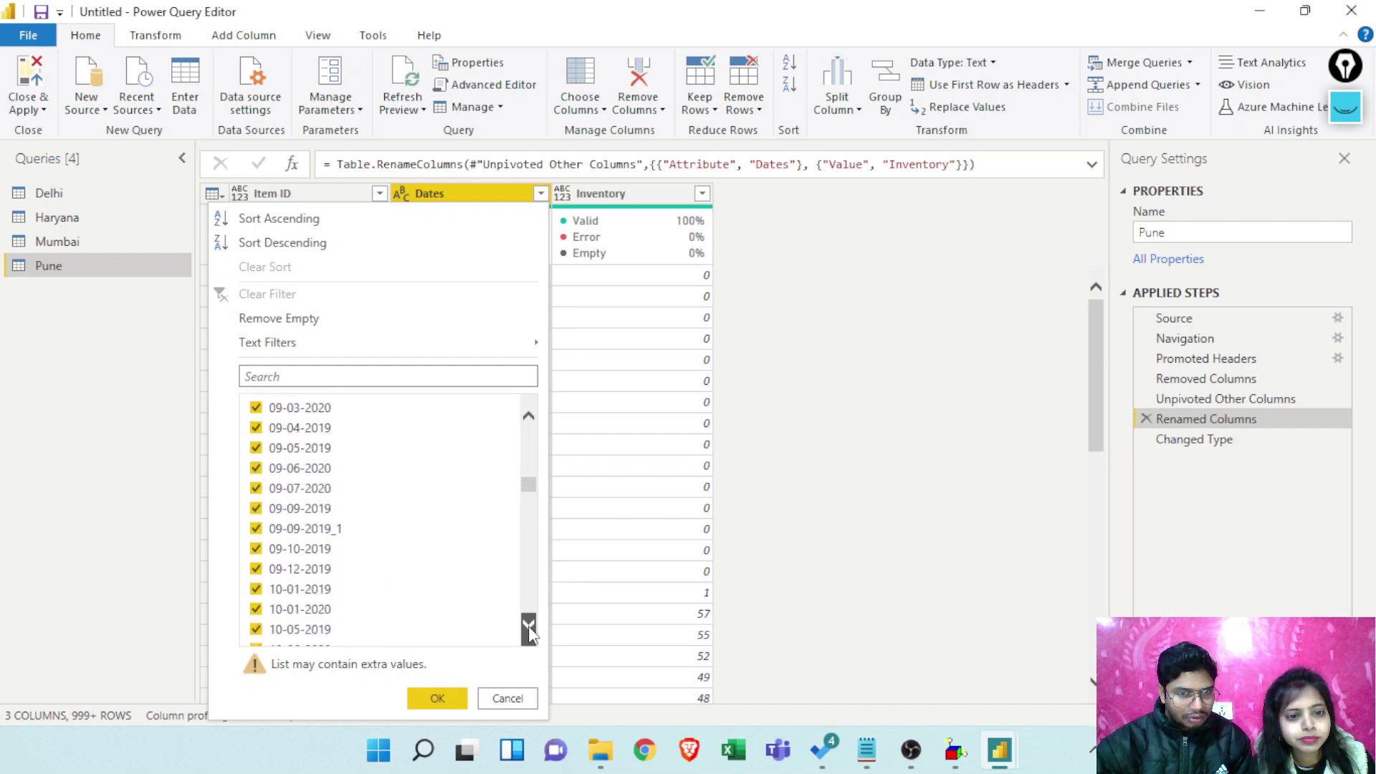
click(529, 628)
click(529, 627)
click(530, 627)
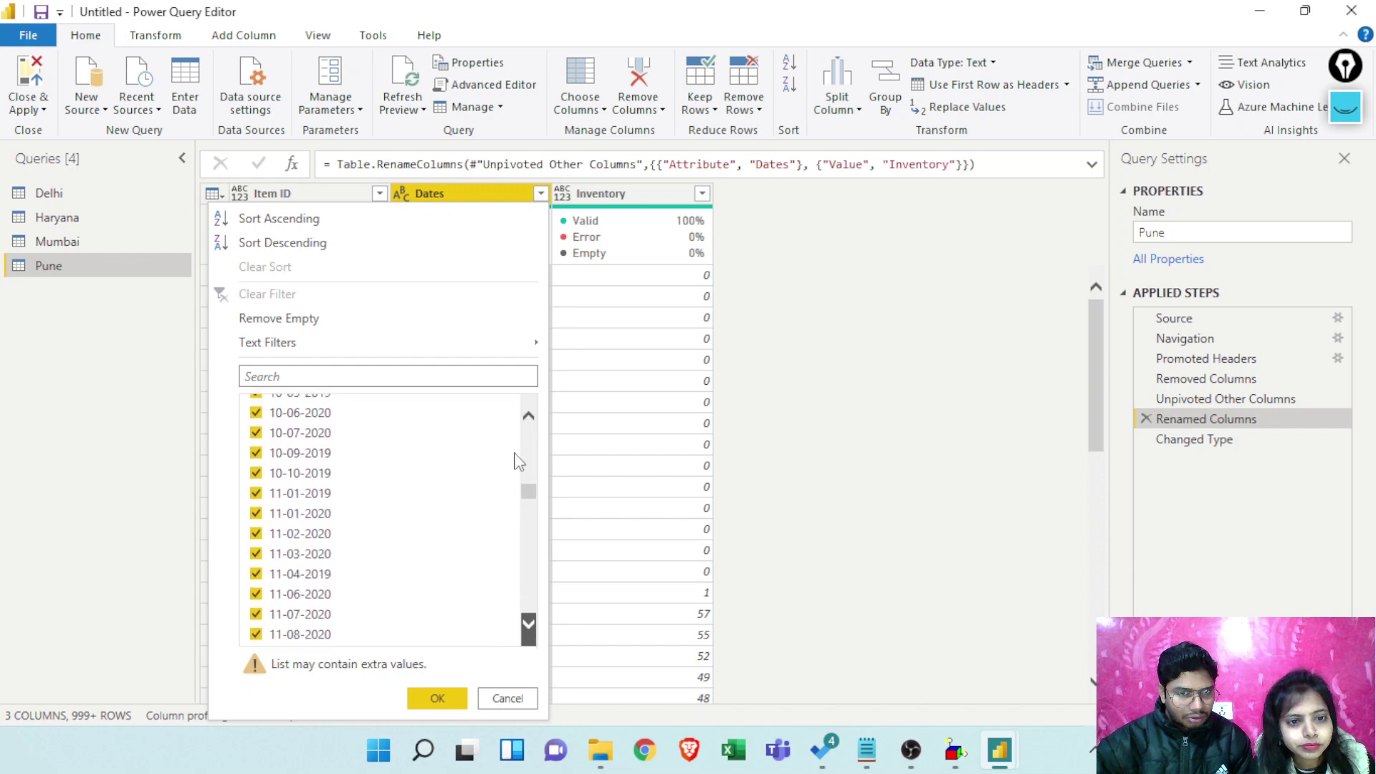
click(528, 417)
click(528, 417)
click(528, 417)
click(528, 417)
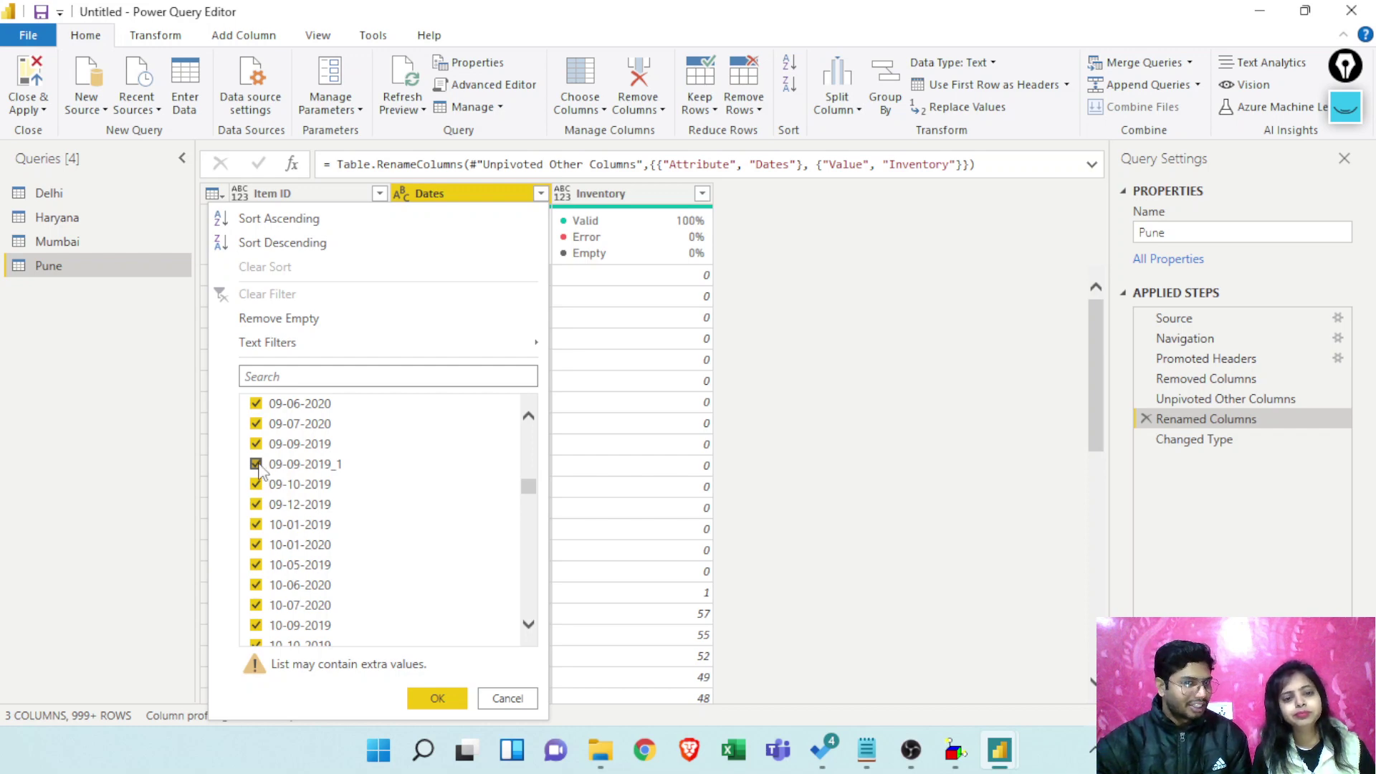
click(507, 698)
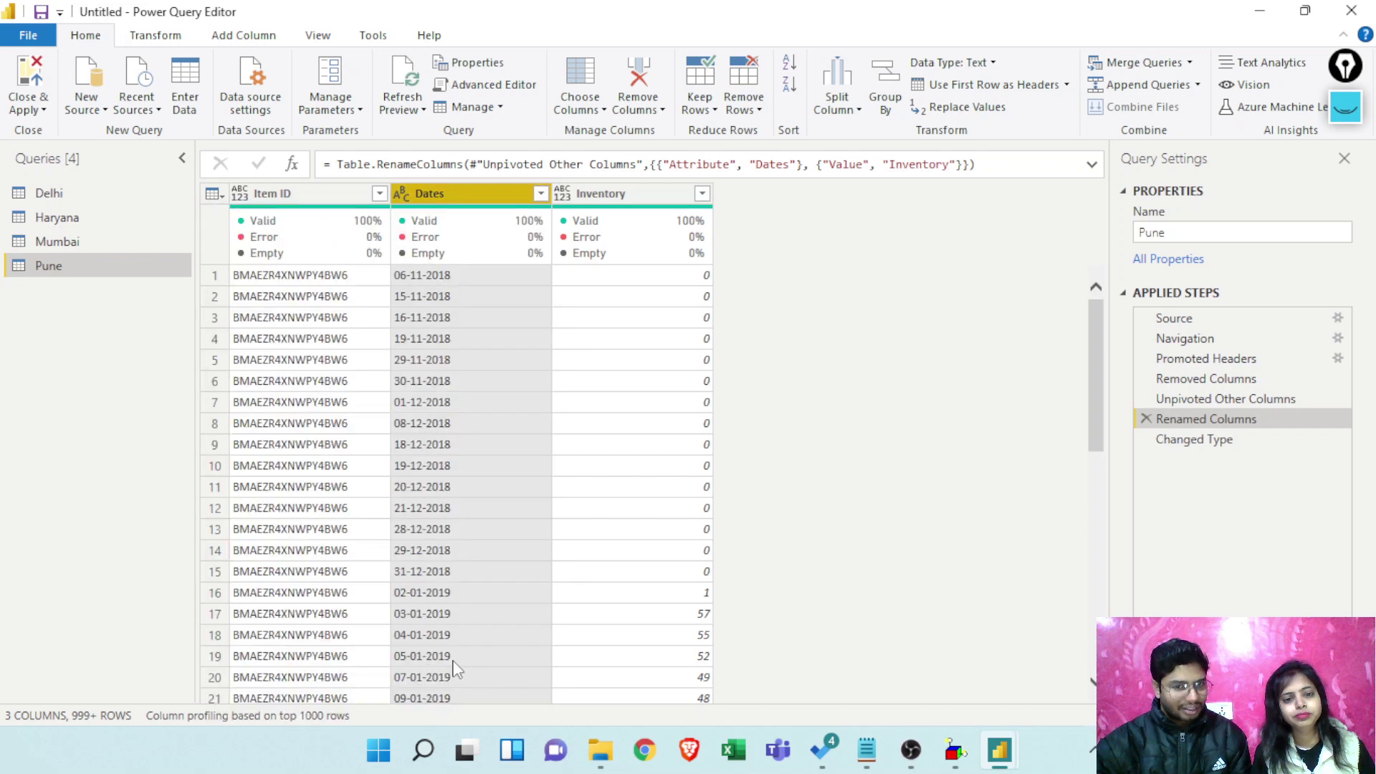
Switch to Excel, open the recent workbook Daily Inventory.xlsx and dismiss the external links prompt
click(738, 763)
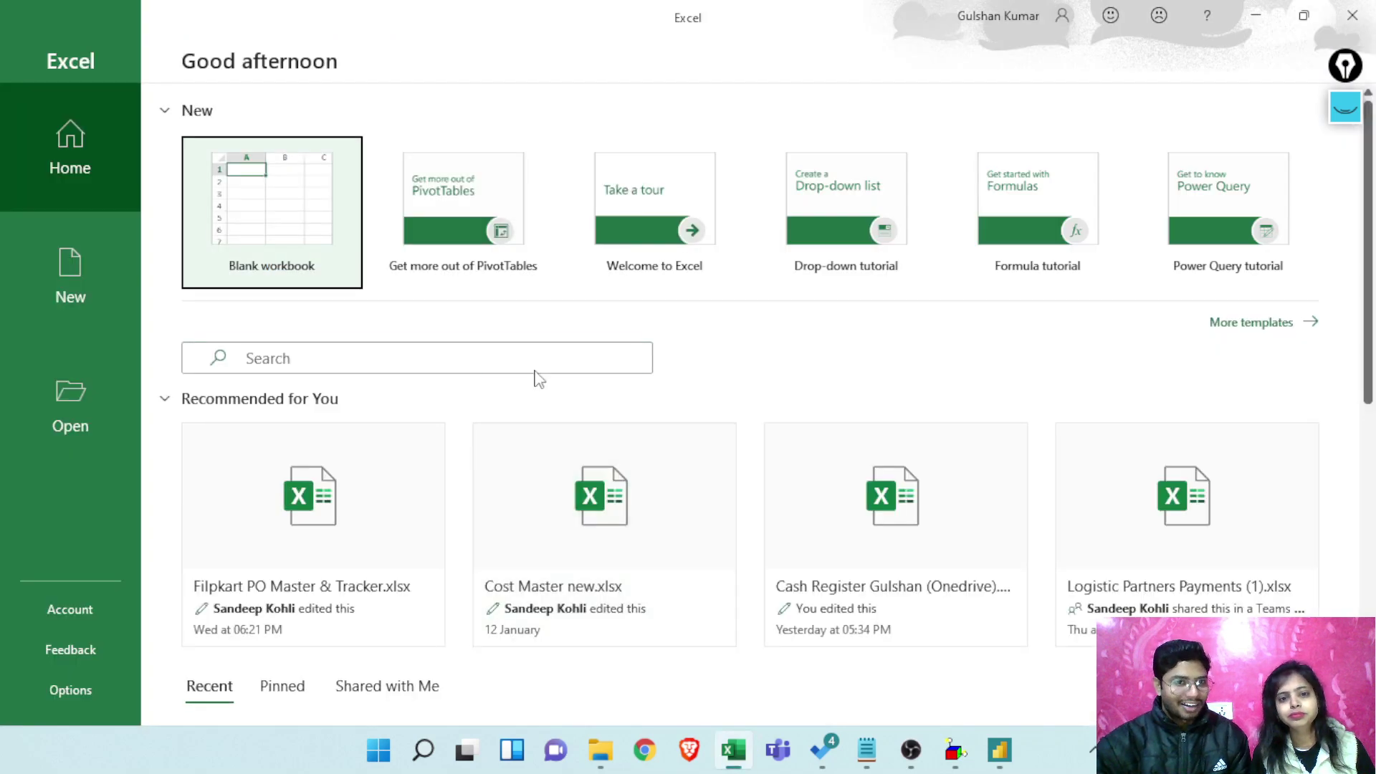
scroll(406, 324, down, 3)
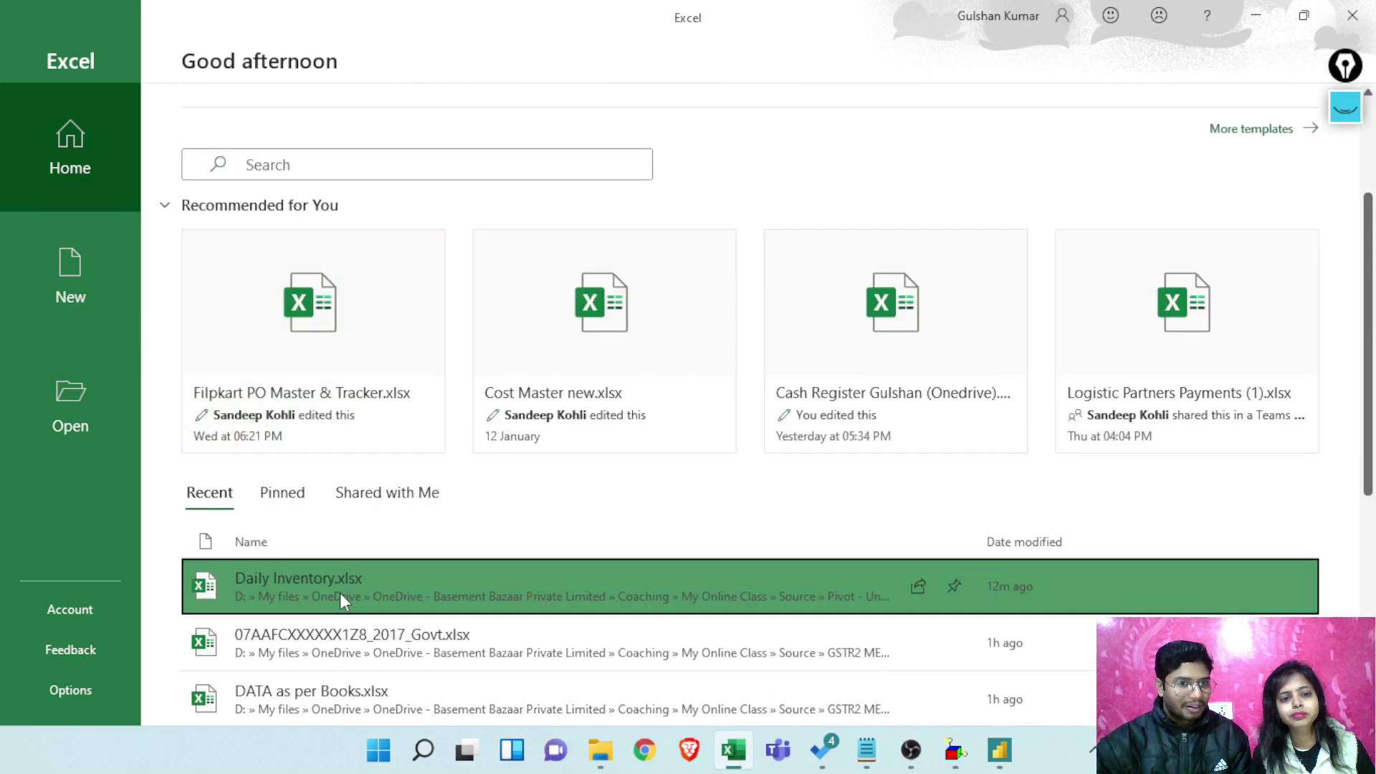
click(351, 577)
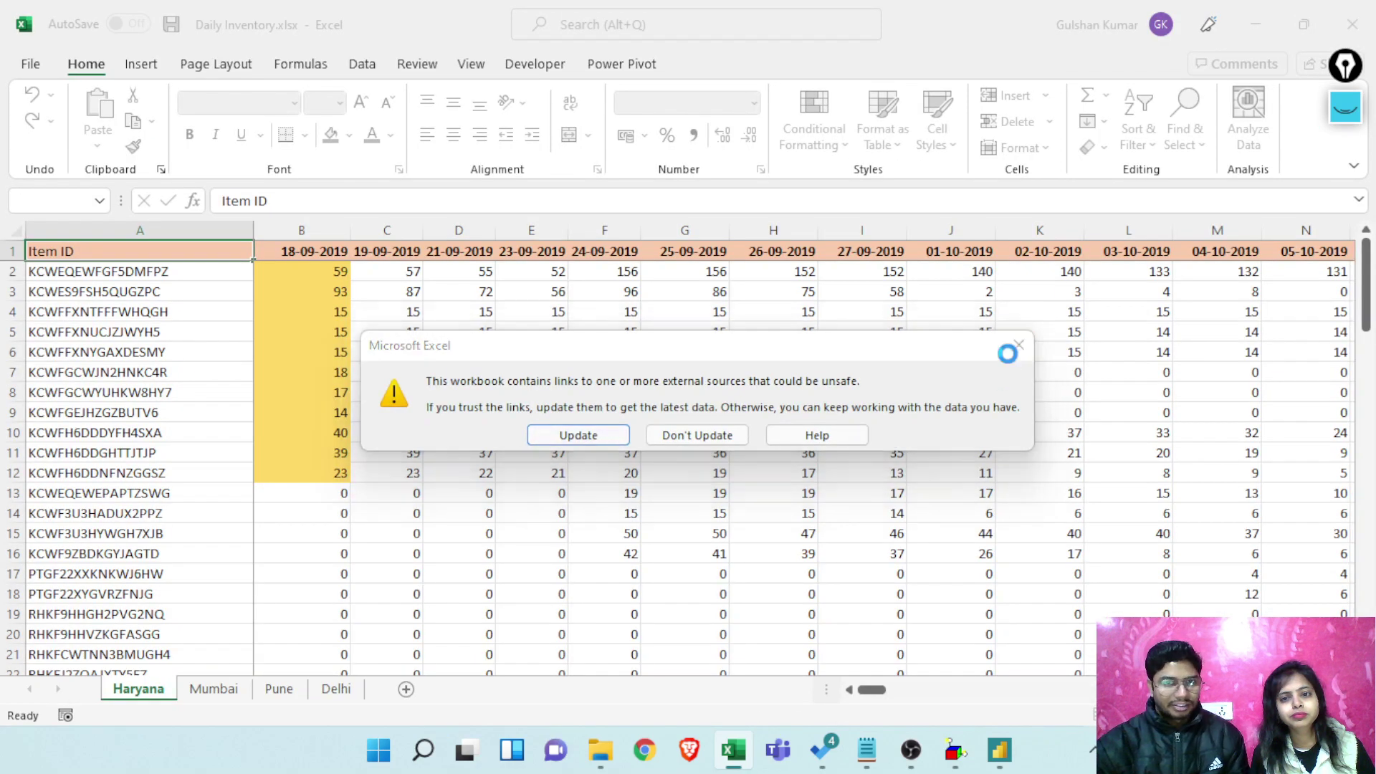
click(1015, 347)
key(alt+Tab)
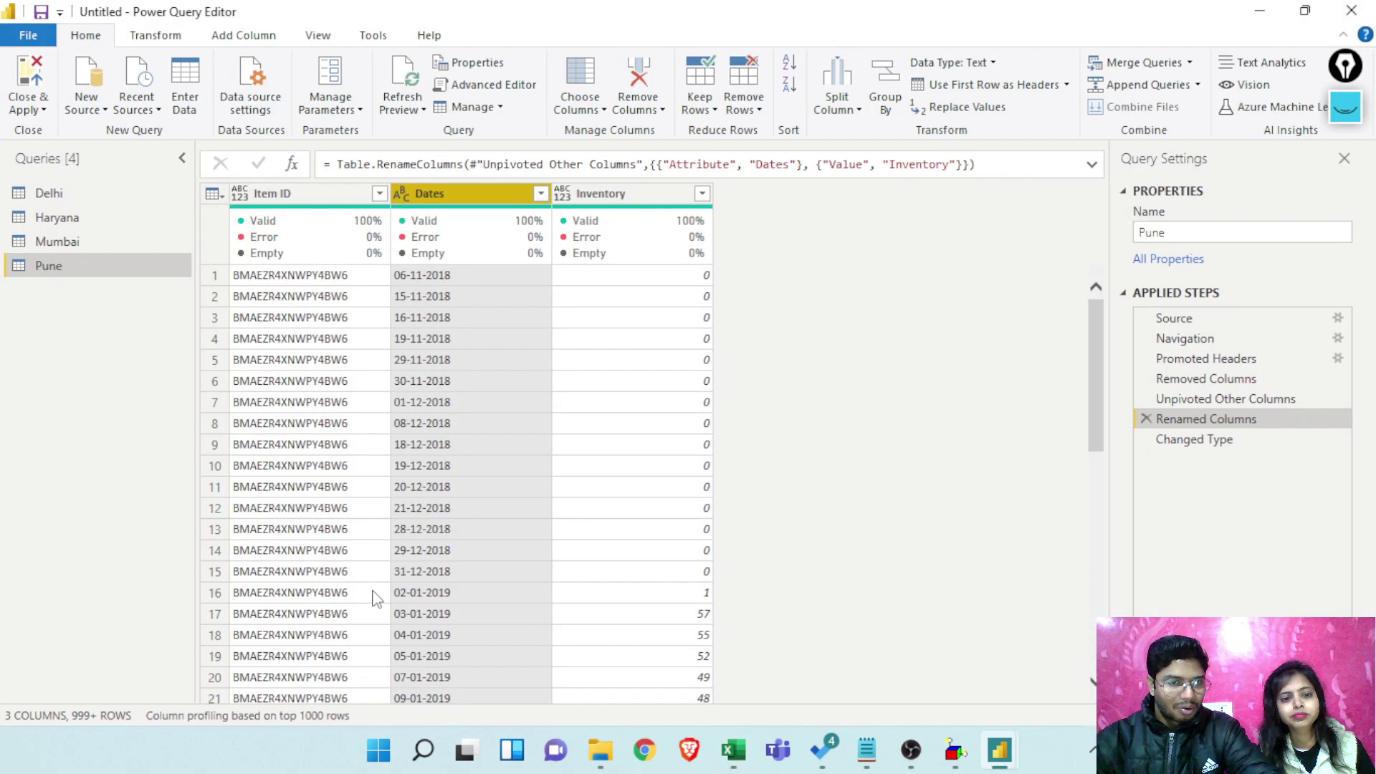
key(alt+Tab)
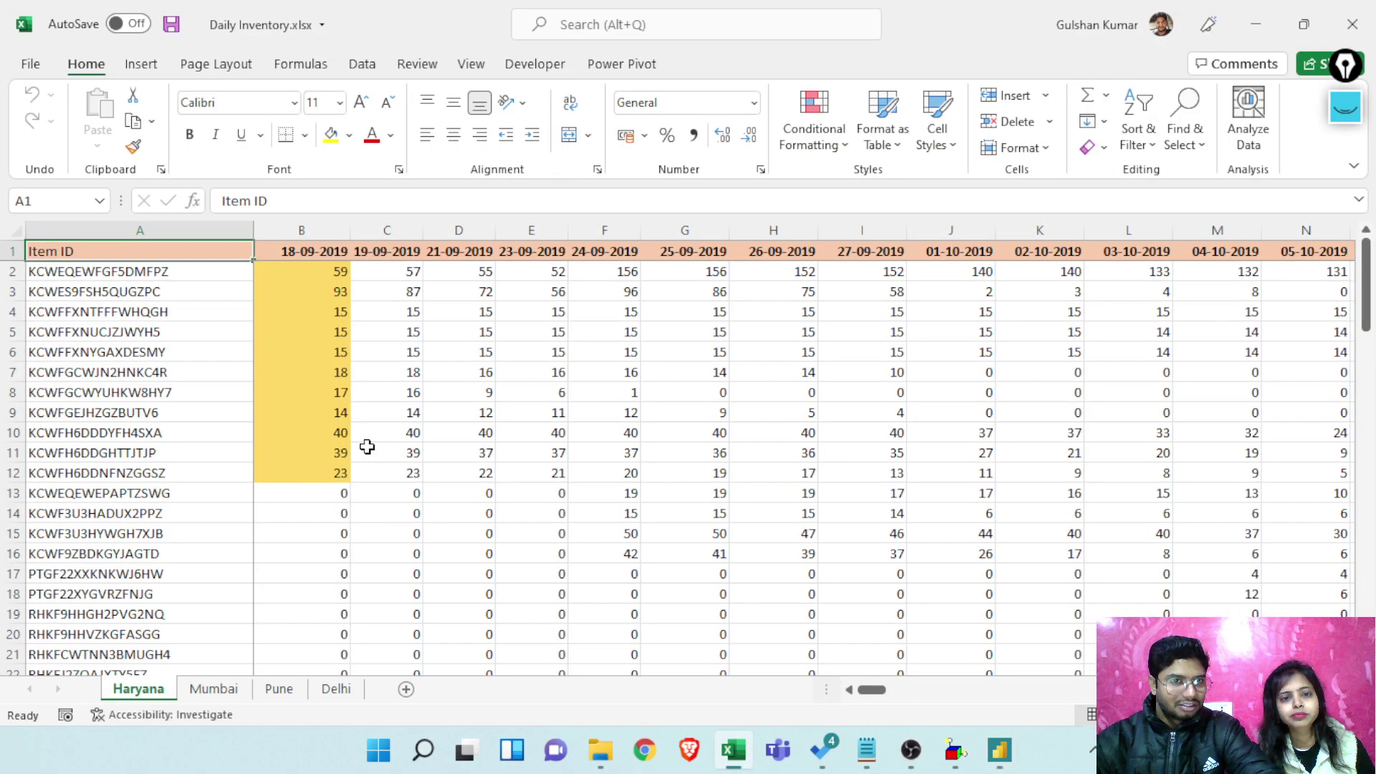
Open the Pune sheet and examine the date headers across row 1 for duplicated or invalid dates
click(281, 690)
key(Right)
key(Right)
key(Right)
key(Right)
key(Right)
key(Right)
key(Right)
key(Right)
key(Right)
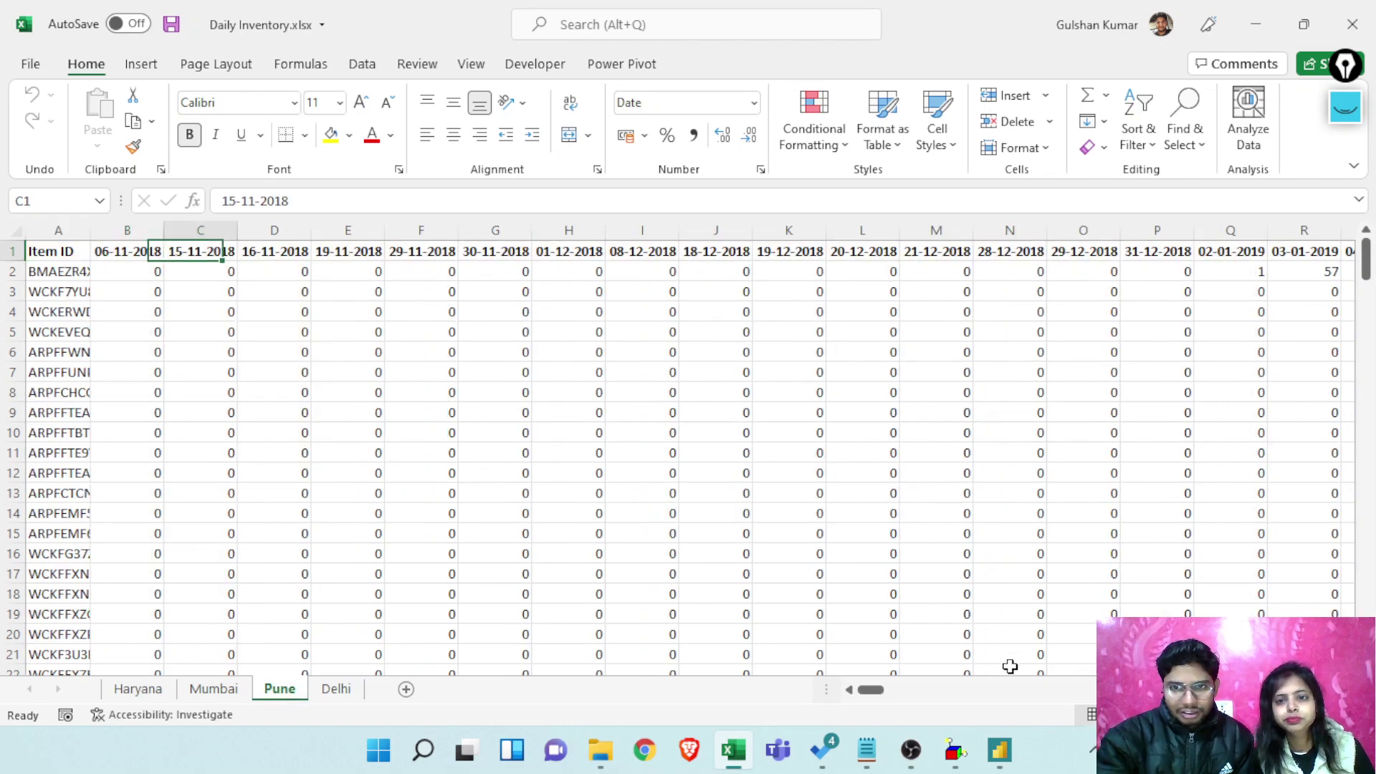
key(Right)
key(Right)
key(Right)
key(Right)
key(Right)
key(Right)
key(Right)
key(Right)
key(Right)
key(Right)
key(Right)
key(Right)
key(Right)
key(Right)
key(Right)
key(Right)
key(Right)
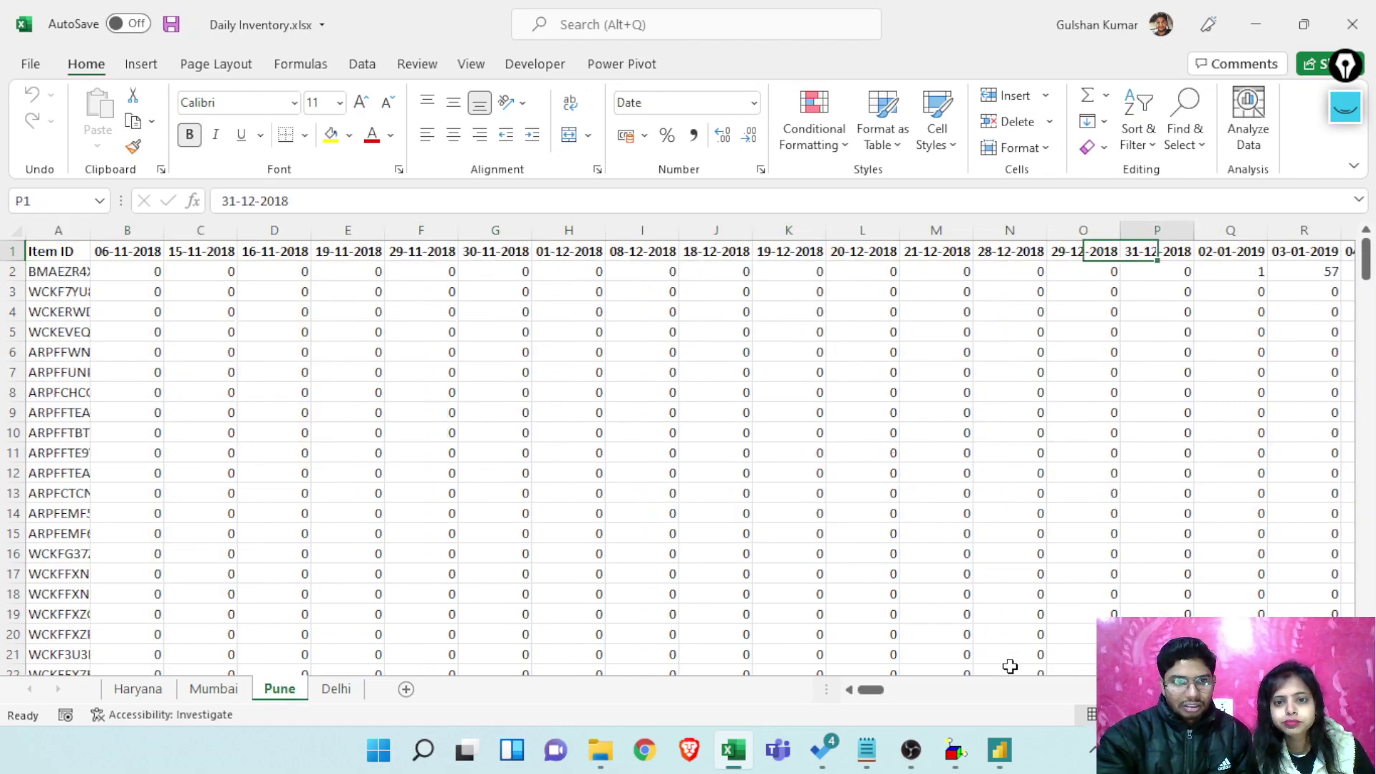
key(Right)
key(Right)
key(Right)
key(Right)
key(Right)
key(Right)
key(Right)
key(Right)
key(Right)
key(Right)
key(Right)
key(Right)
key(Right)
key(Right)
key(Right)
key(Right)
key(Right)
key(Right)
key(Right)
key(Right)
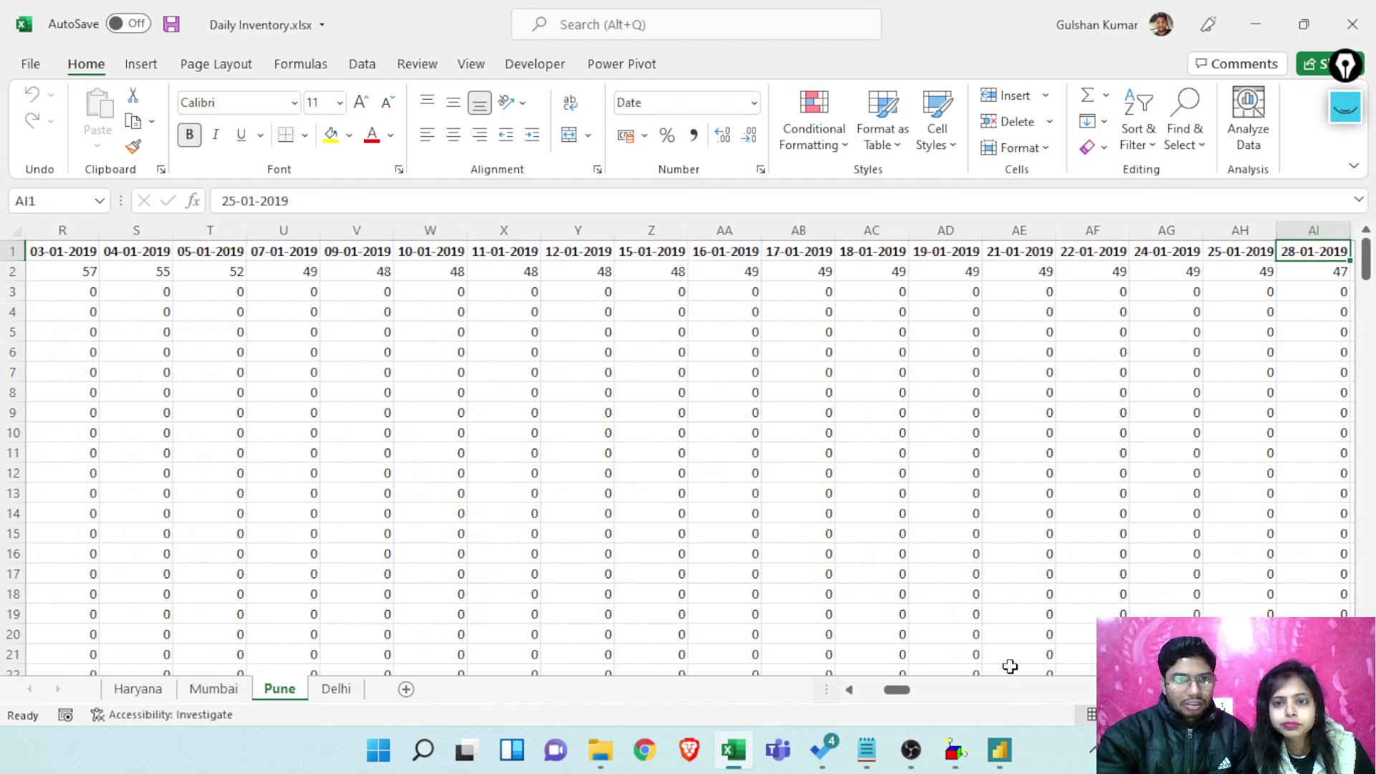
key(Right)
key(Right)
key(Right)
key(Right)
key(Right)
key(Right)
key(Right)
key(Right)
key(Right)
key(Right)
key(Right)
key(Right)
key(Right)
key(Right)
key(Right)
key(Right)
key(Right)
key(Right)
key(Right)
key(Right)
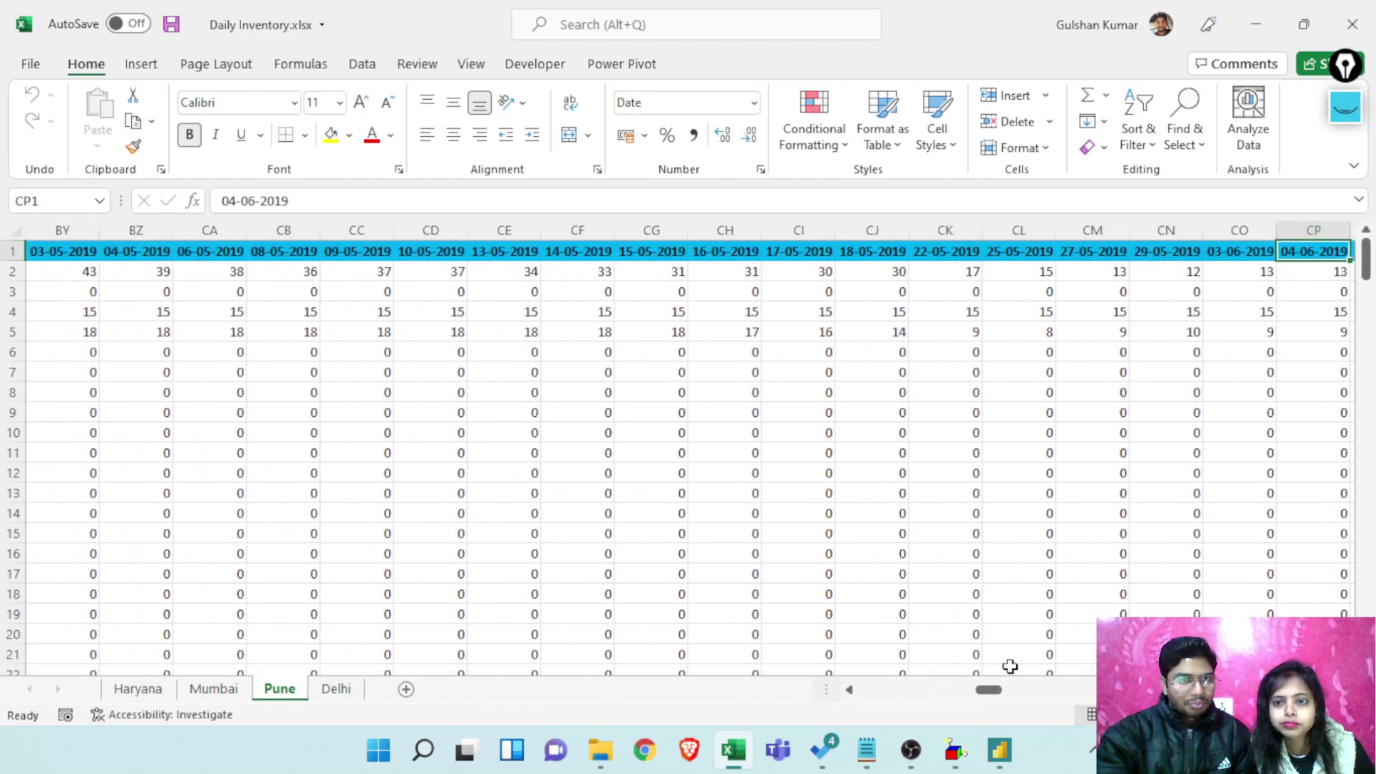
key(Right)
key(Right)
key(Right)
key(Right)
key(Right)
key(Right)
key(Right)
key(Right)
key(Right)
key(Right)
key(Right)
key(Right)
key(Right)
key(Right)
key(Right)
key(Right)
key(Right)
key(Right)
key(Right)
key(Right)
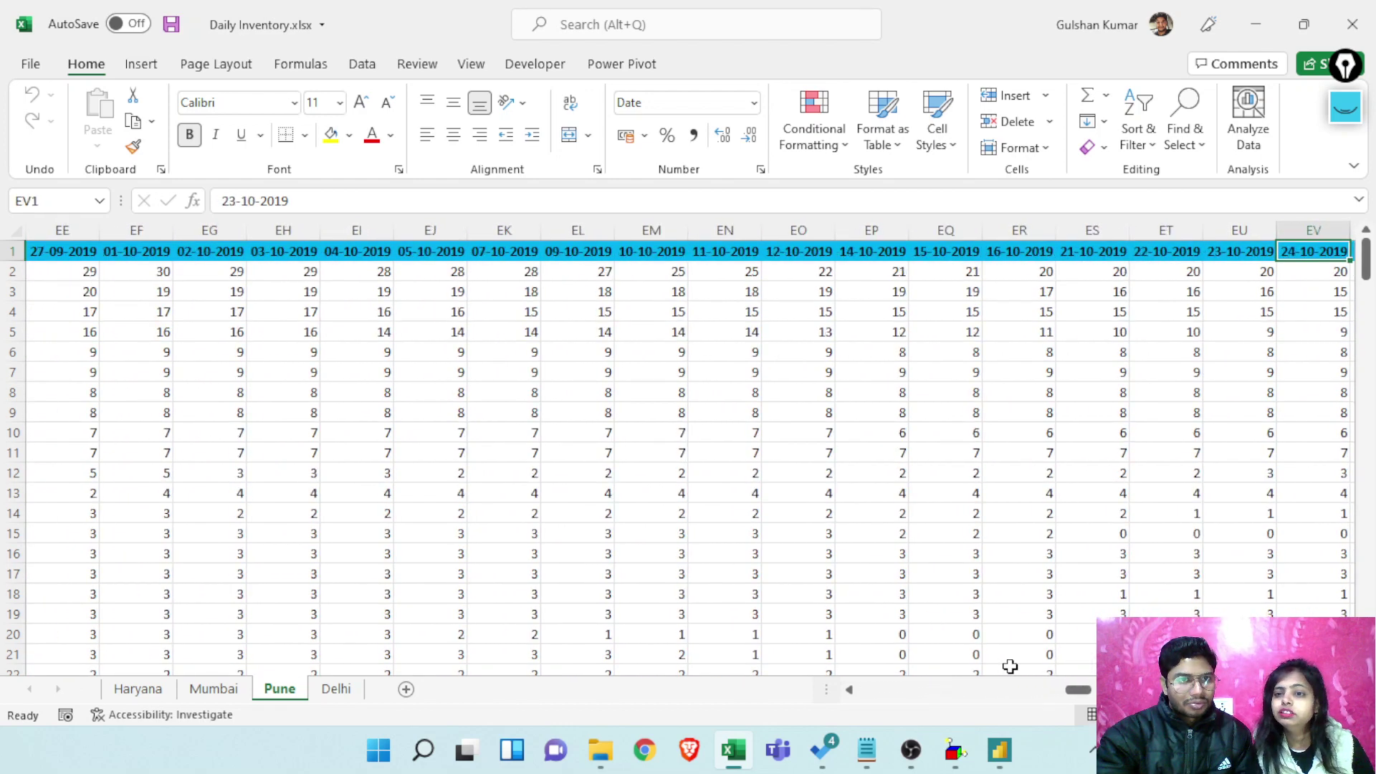
key(Right)
key(Right)
key(Right)
key(Right)
key(Right)
key(Right)
key(Right)
key(Right)
key(Right)
key(Right)
key(Right)
key(Right)
key(Right)
key(Right)
key(Right)
key(Right)
key(Right)
key(Right)
key(Right)
key(Right)
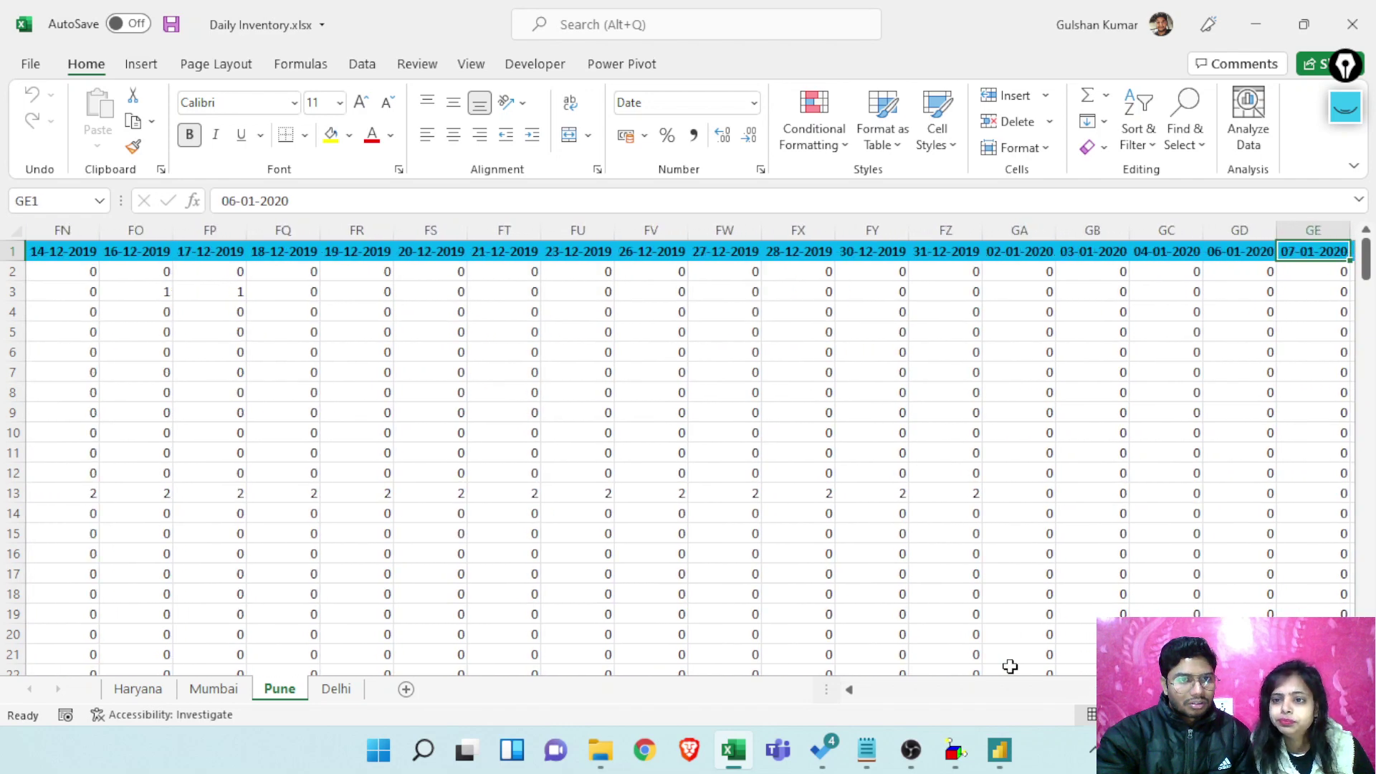
key(Right)
key(Right)
key(Right)
key(Right)
key(Right)
key(Right)
key(Right)
key(Right)
key(Right)
key(Right)
key(Right)
key(Right)
key(Right)
key(Right)
key(Right)
key(Right)
key(Right)
key(Right)
key(Right)
key(Right)
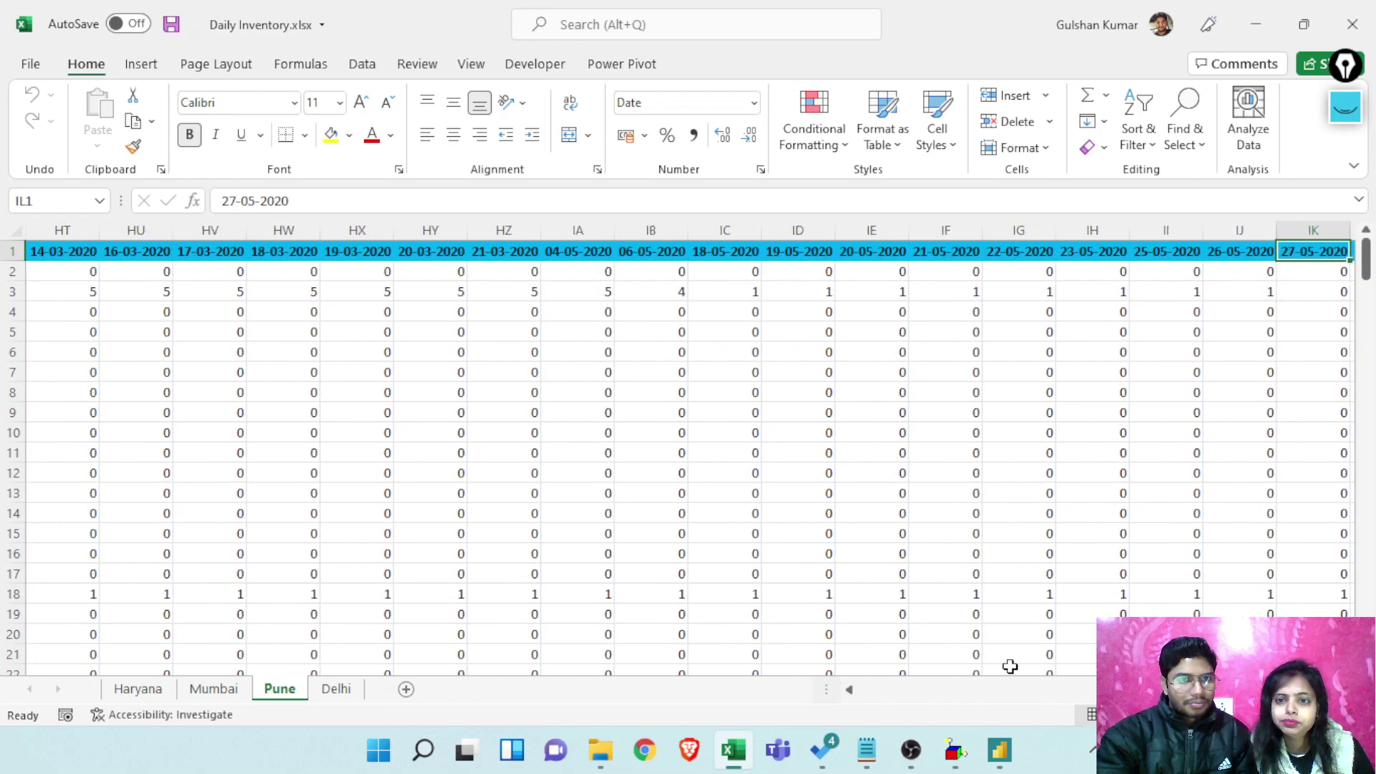
key(Right)
key(Right)
key(Right)
key(Right)
key(Right)
key(Right)
key(Right)
key(Right)
key(Right)
key(Right)
key(Right)
key(Right)
key(Right)
key(Right)
key(Right)
key(Right)
key(Right)
key(Right)
key(Right)
key(Right)
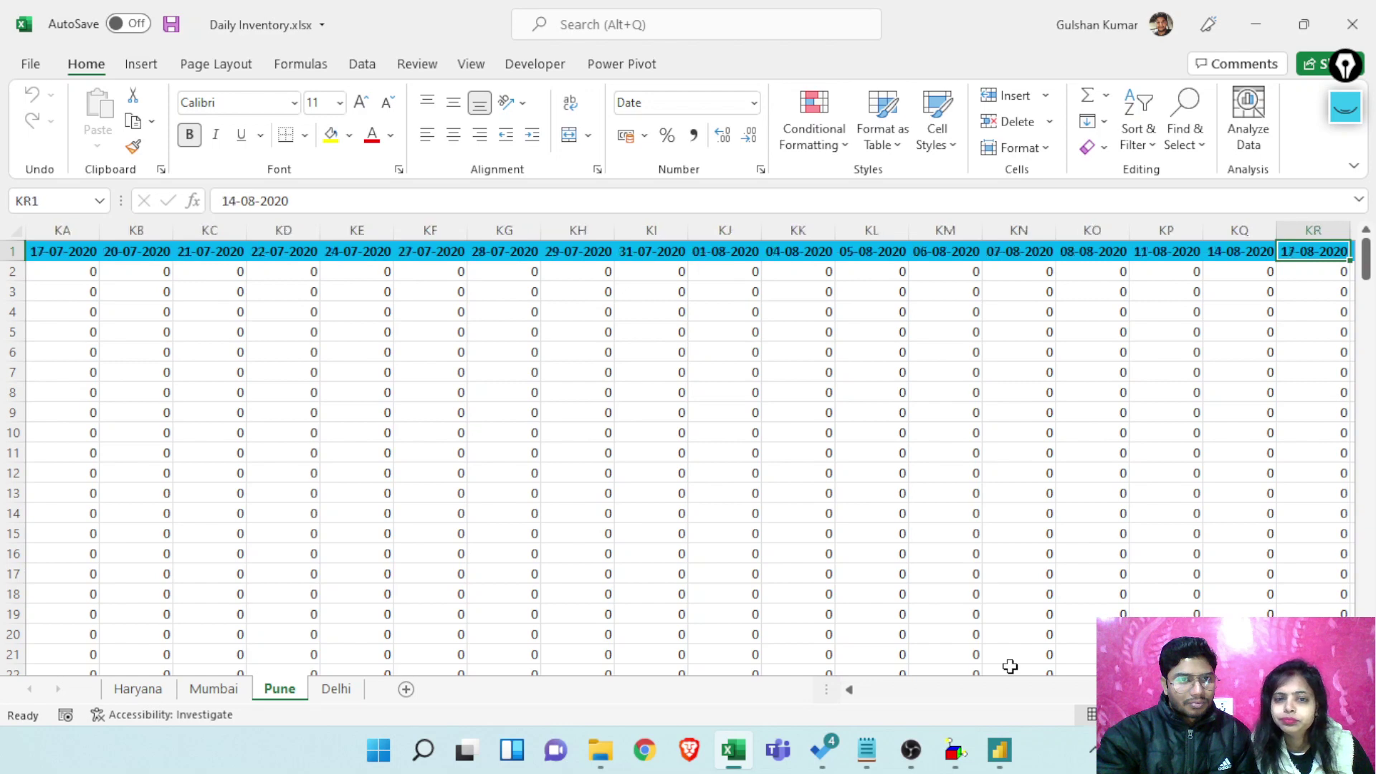
Continue examining the date headers along row 1 of the Pune sheet, from the last columns back to July 2020
key(Left)
key(Left)
key(Left)
key(Left)
key(Left)
key(Left)
key(Left)
key(Left)
key(Left)
key(Left)
key(Left)
key(Left)
key(Left)
key(Left)
key(Left)
key(Left)
key(Left)
key(Left)
key(Left)
key(Left)
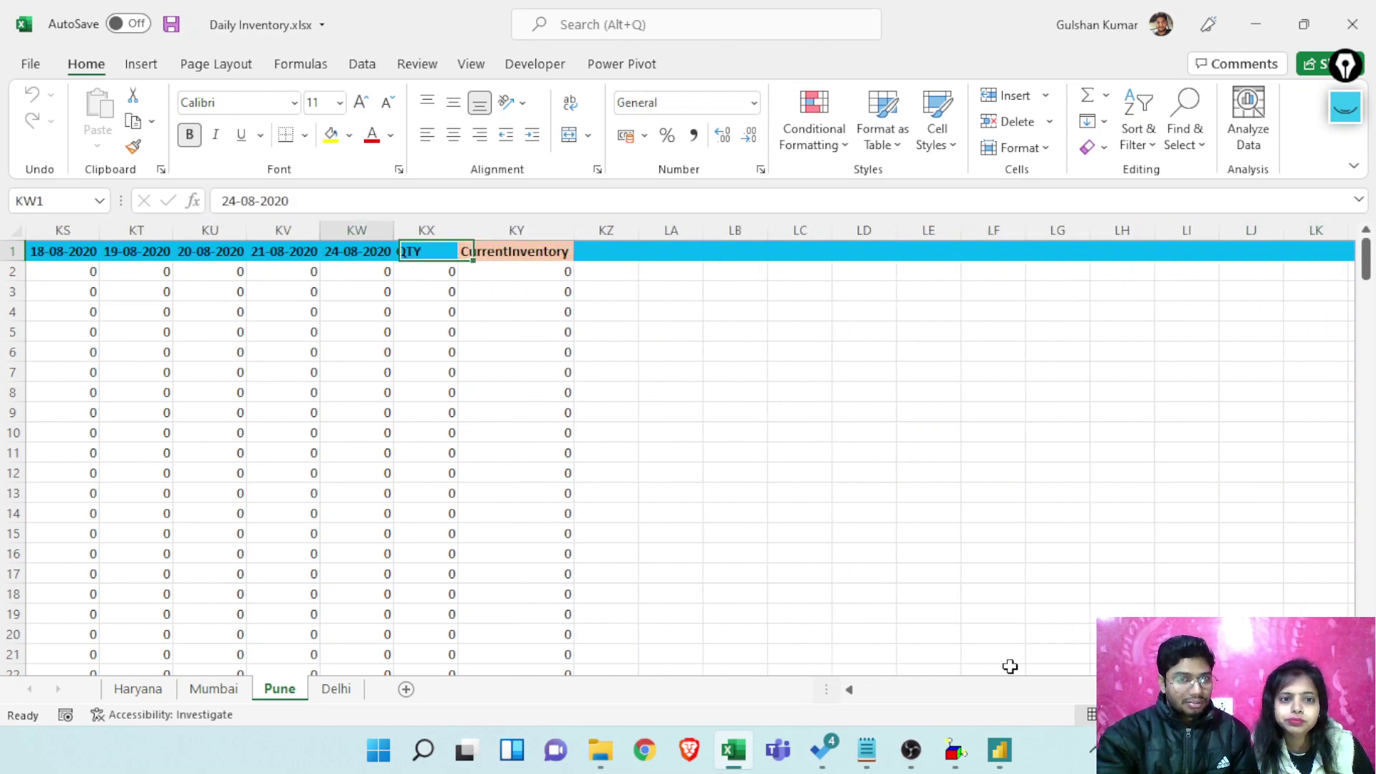
key(Left)
key(Left)
key(Left)
key(Left)
key(Left)
key(Left)
key(Left)
key(Left)
key(Left)
key(Left)
key(Left)
key(Left)
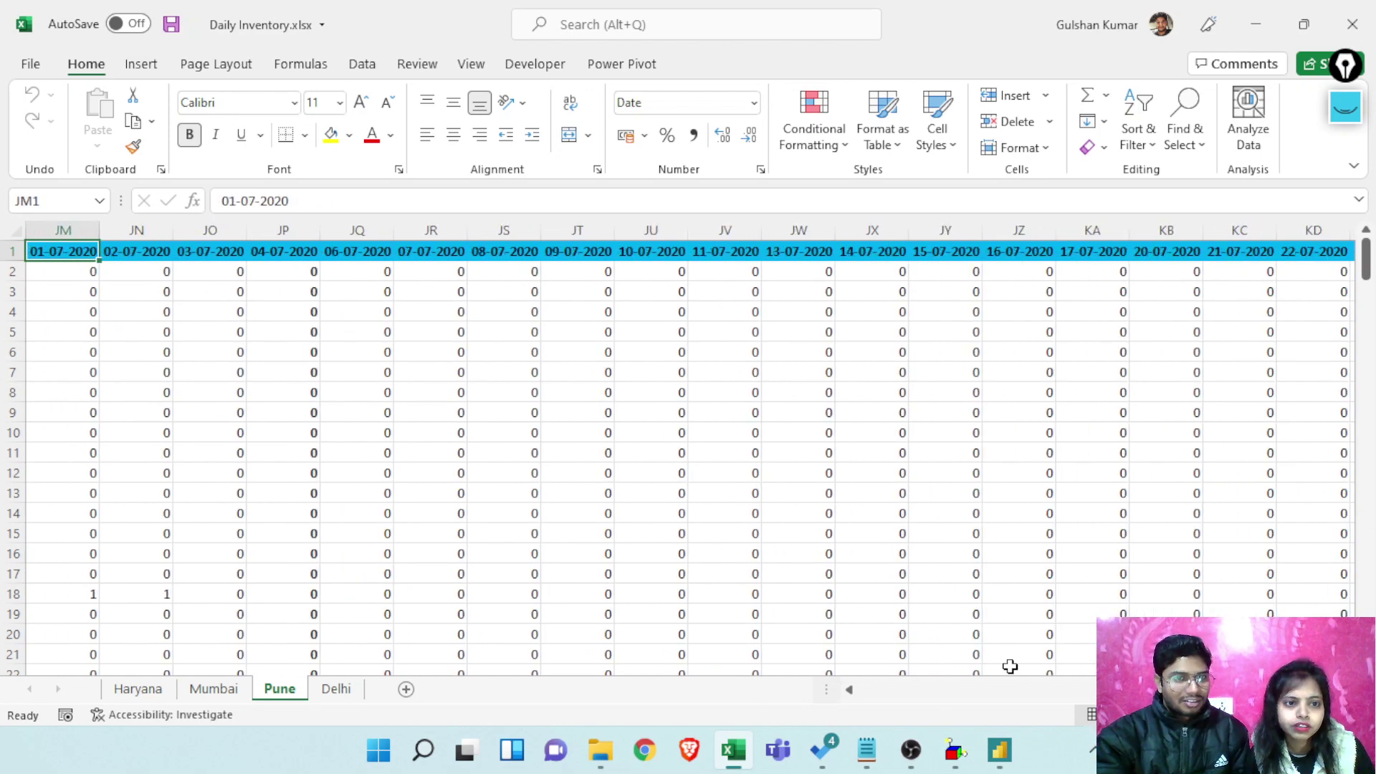
Switch to Power Query Editor and examine the Dates filter values at the Renamed Columns step for the malformed date
key(alt+Tab)
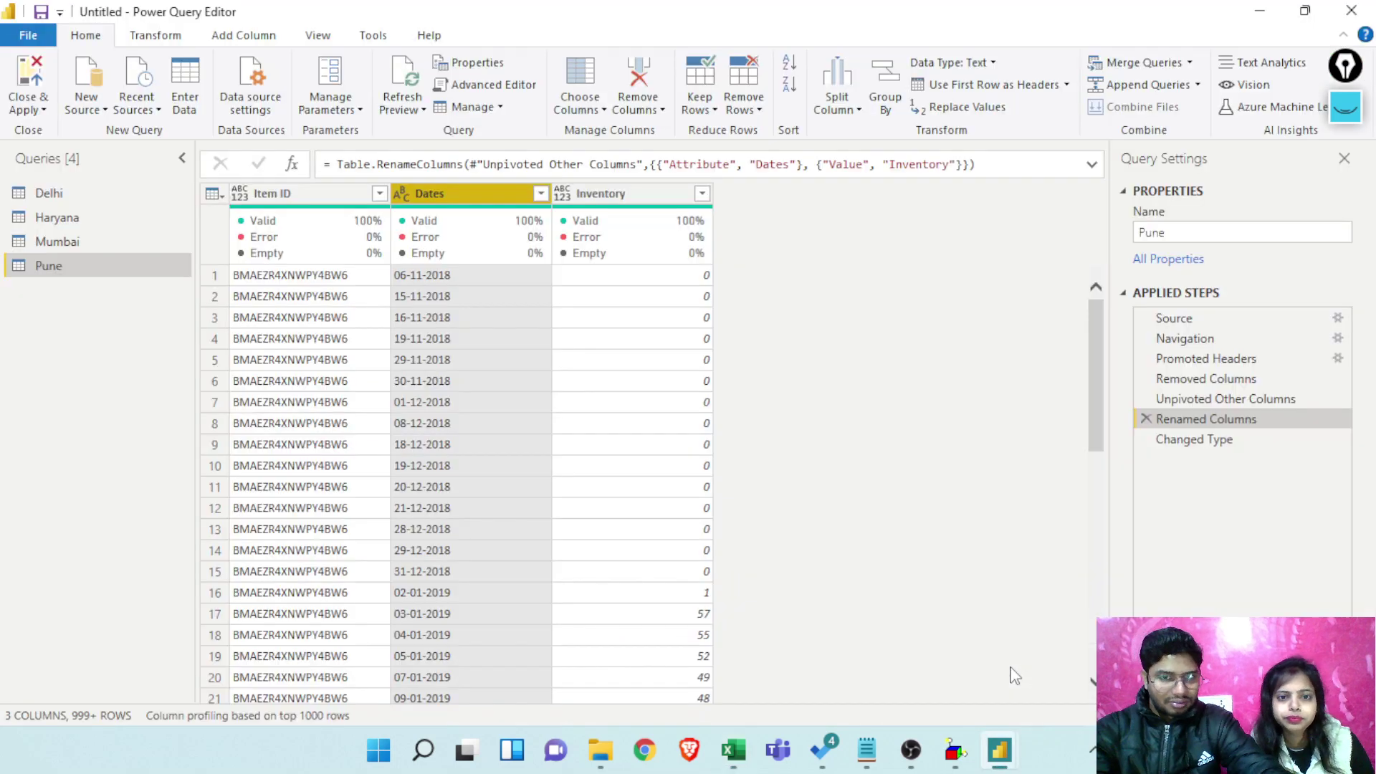
click(539, 193)
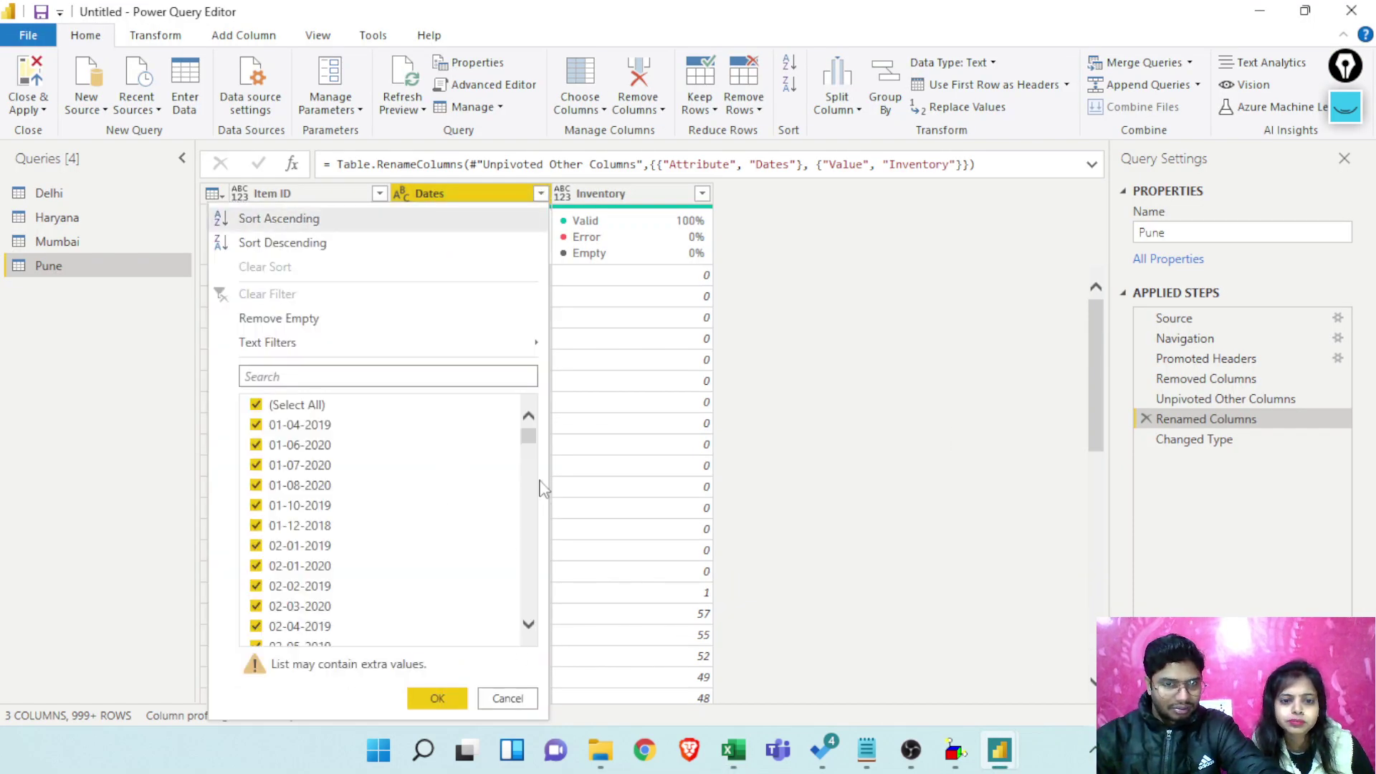
drag(534, 448, 528, 495)
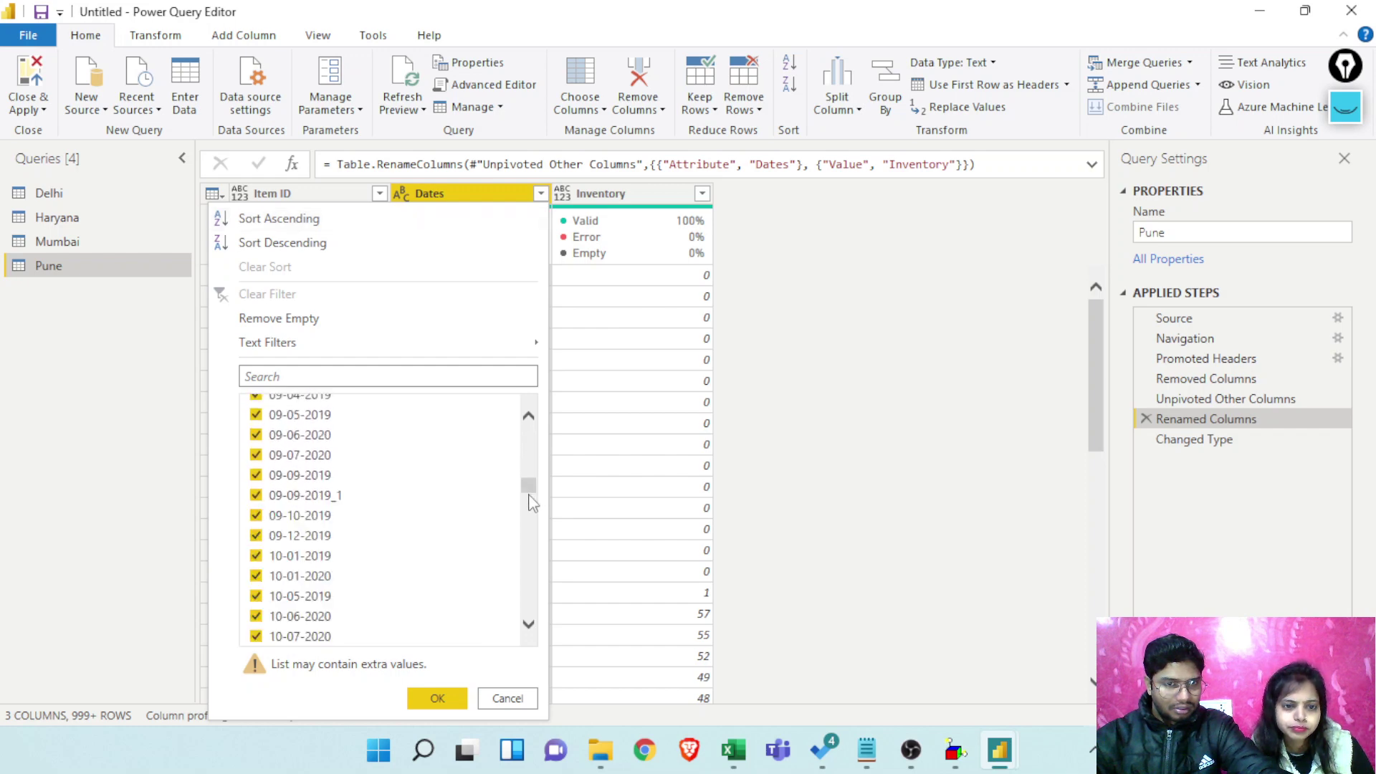
Switch to Excel and search row 1 of the Pune sheet from its first column for the 09-09-2019 headers
key(alt+Tab)
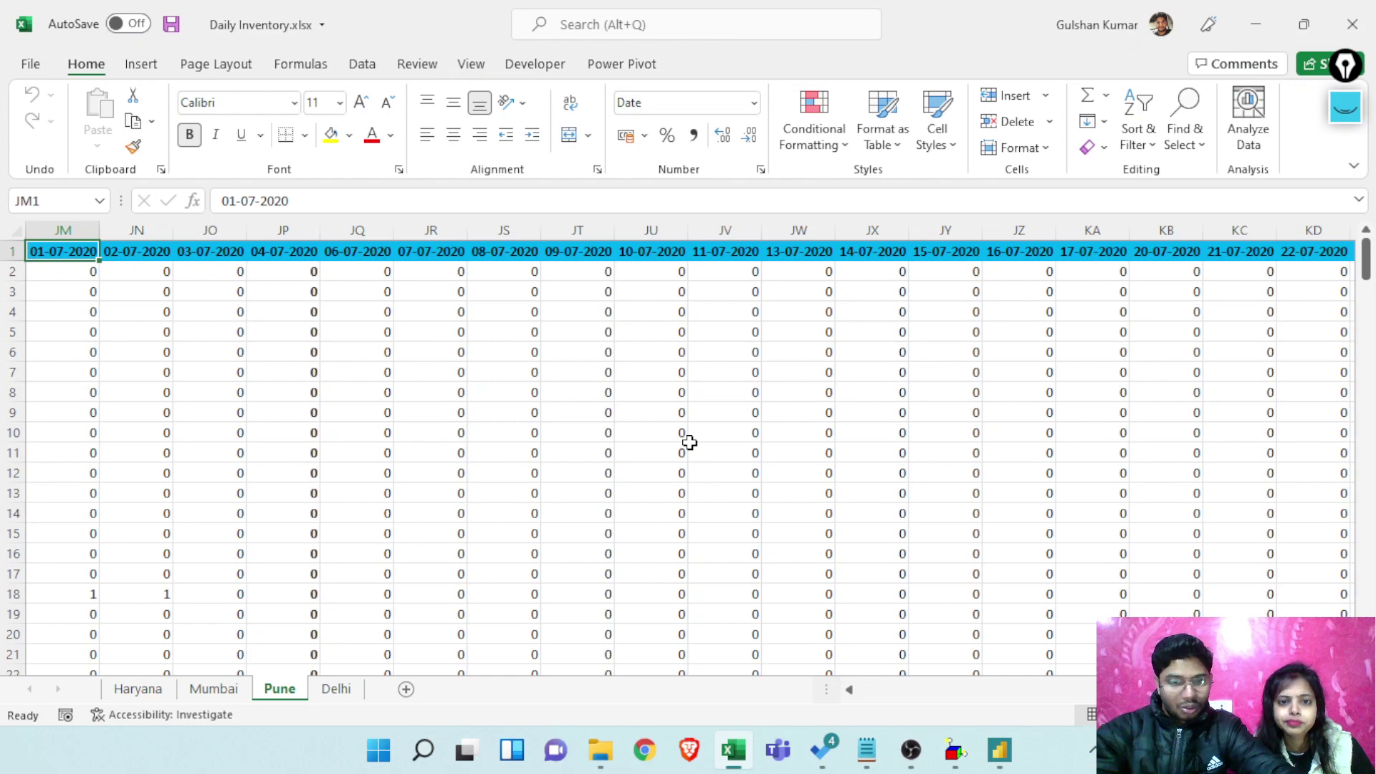
key(ctrl+Left)
key(Right)
key(Right)
key(Right)
key(Right)
key(Right)
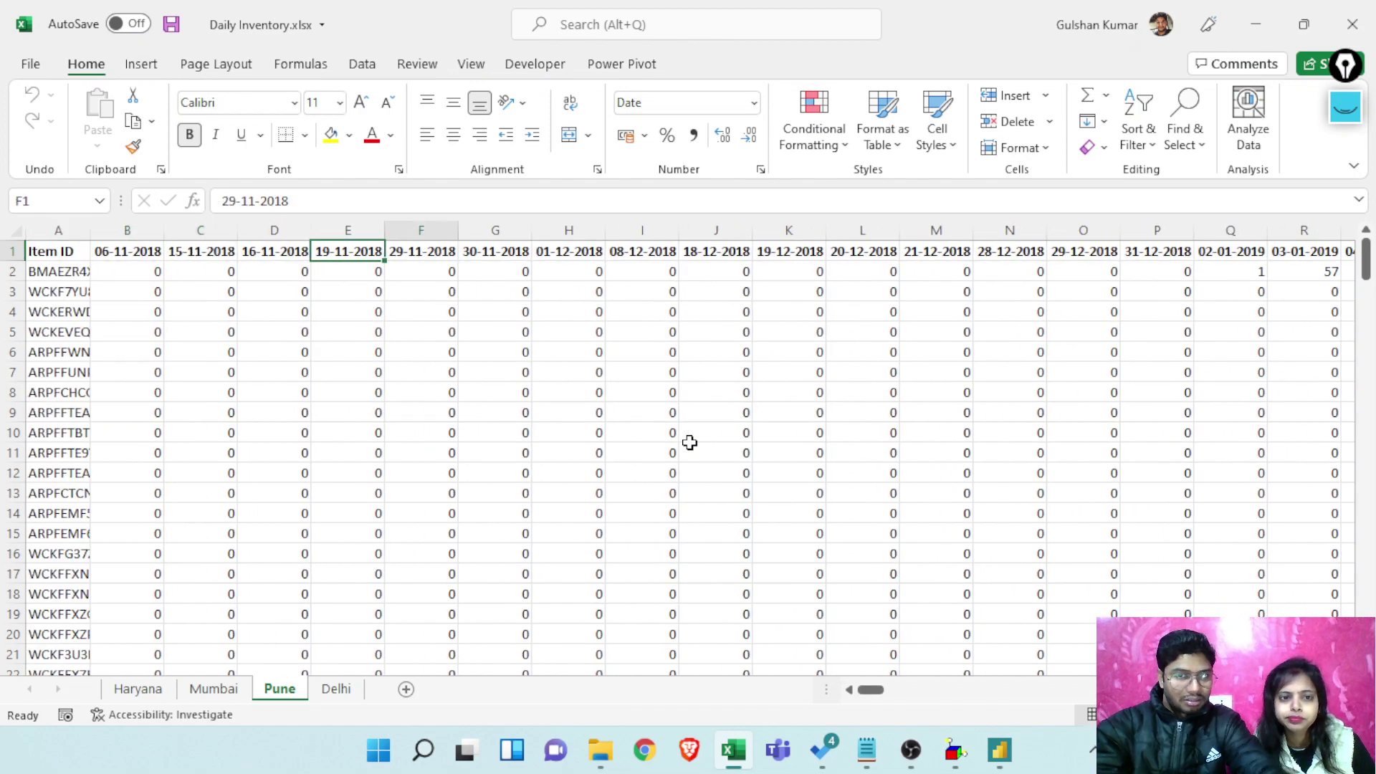
key(Right)
key(Right)
key(Right)
key(Right)
key(Right)
key(Right)
key(Right)
key(Right)
key(Right)
key(Right)
key(Right)
key(Right)
key(Right)
key(Right)
key(Right)
key(Right)
key(Right)
key(Right)
key(Right)
key(Right)
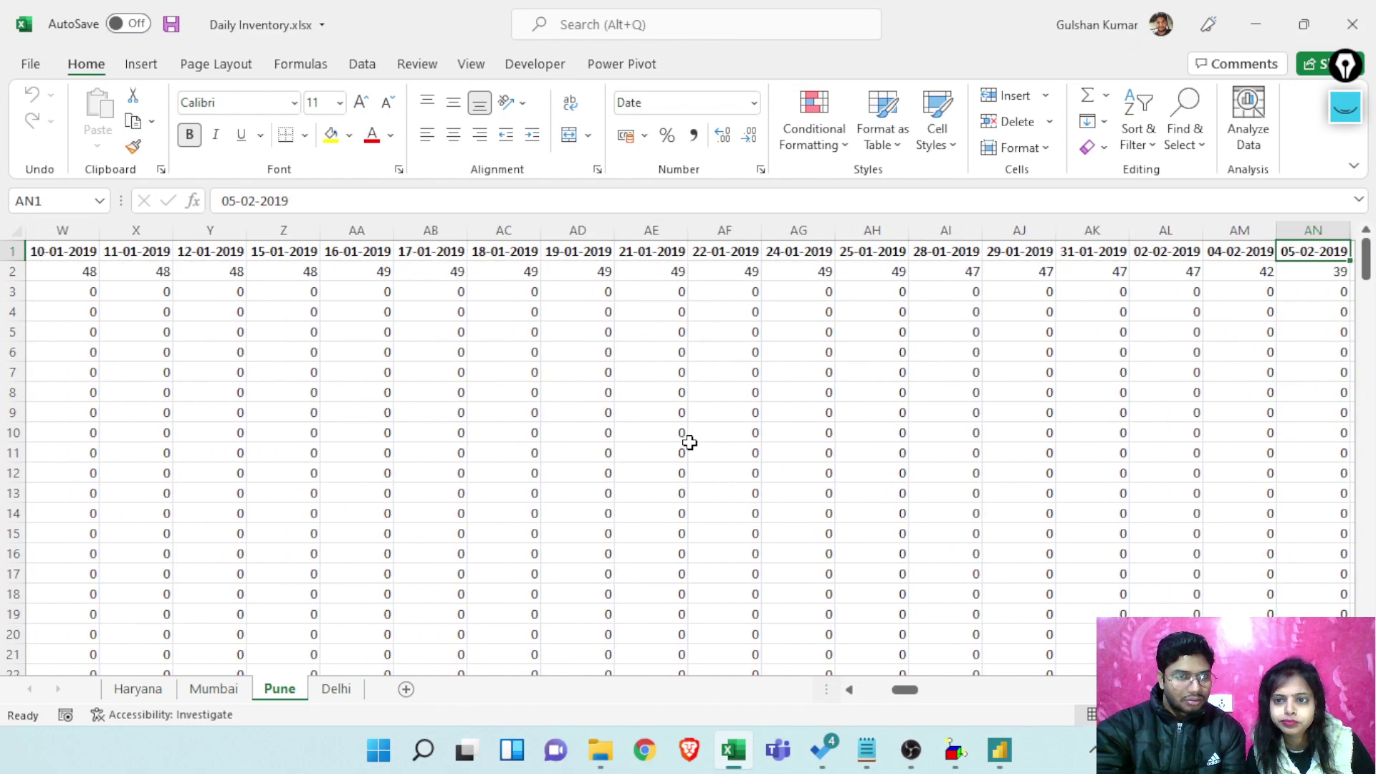
key(Right)
key(Right)
key(Right)
key(Right)
key(Right)
key(Right)
key(Right)
key(Right)
key(Right)
key(Right)
key(Right)
key(Right)
key(Right)
key(Right)
key(Right)
key(Right)
key(Right)
key(Right)
key(Right)
key(Right)
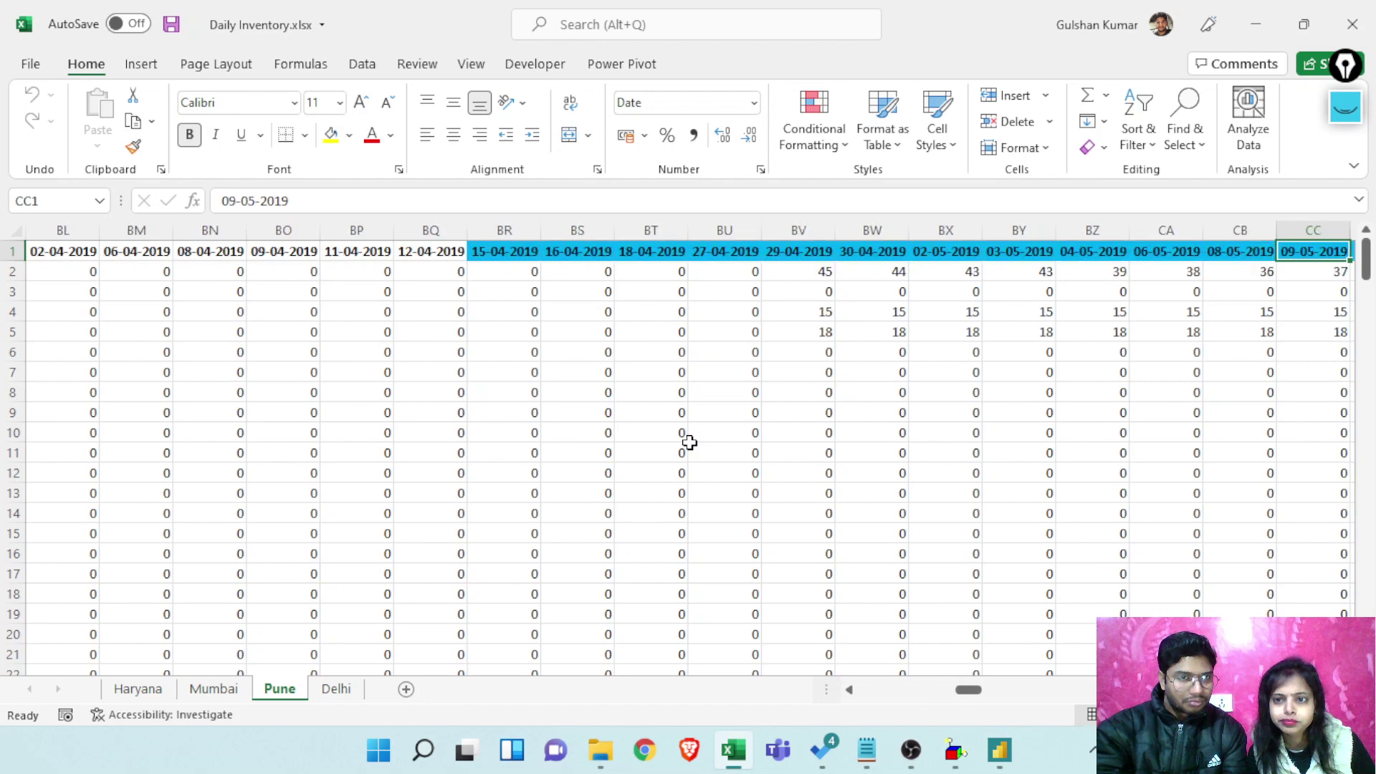
key(Right)
key(Right)
key(Right)
key(Right)
key(Right)
key(Right)
key(Right)
key(Right)
key(Right)
key(Right)
key(Right)
key(Right)
key(Right)
key(Right)
key(Right)
key(Right)
key(Right)
key(Right)
key(Right)
key(Right)
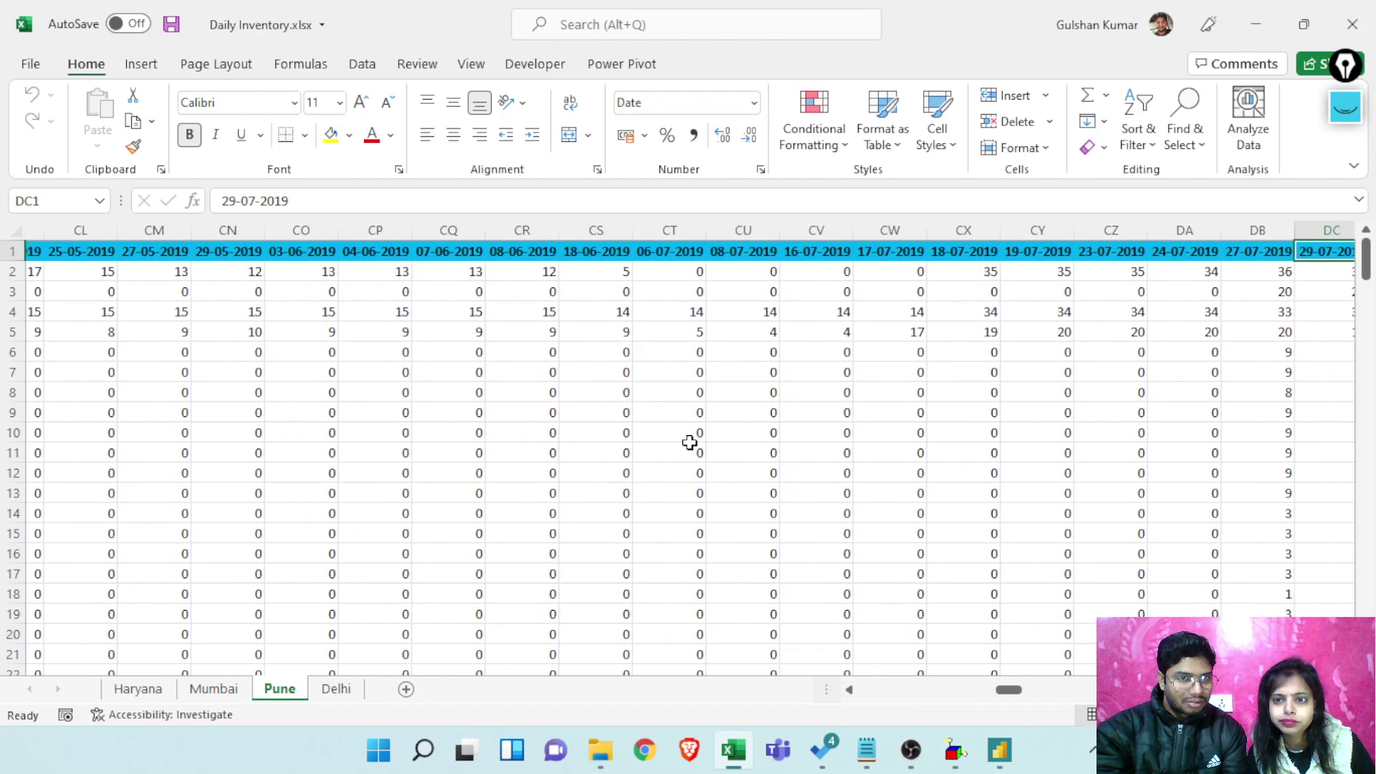
key(Right)
key(Right)
key(Right)
key(Right)
key(Right)
key(Right)
key(Right)
key(Right)
key(Right)
key(Right)
key(Right)
key(Right)
key(Right)
key(Right)
key(Right)
key(Right)
key(Right)
key(Right)
key(Right)
key(Right)
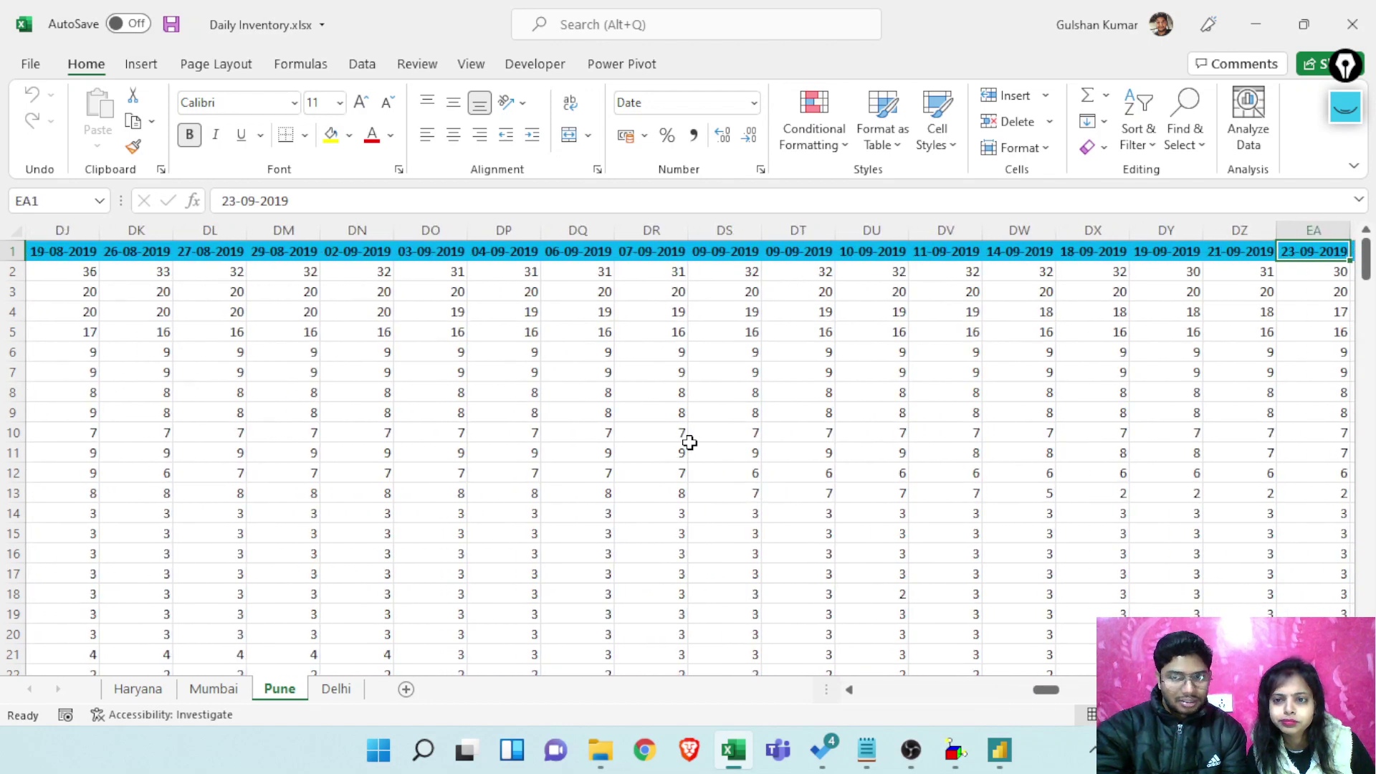
key(Left)
key(Left)
key(Left)
key(Left)
key(Left)
key(Left)
key(Left)
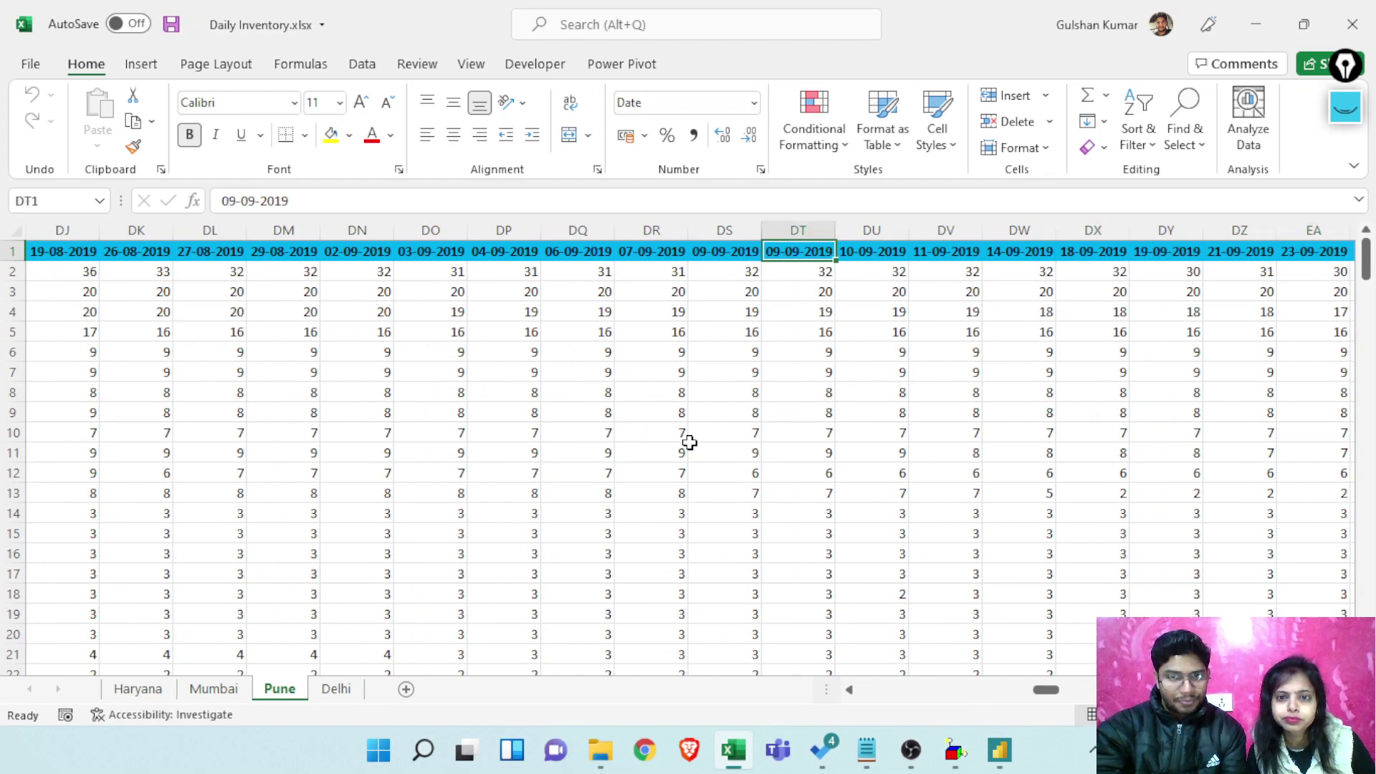
key(Left)
key(Left)
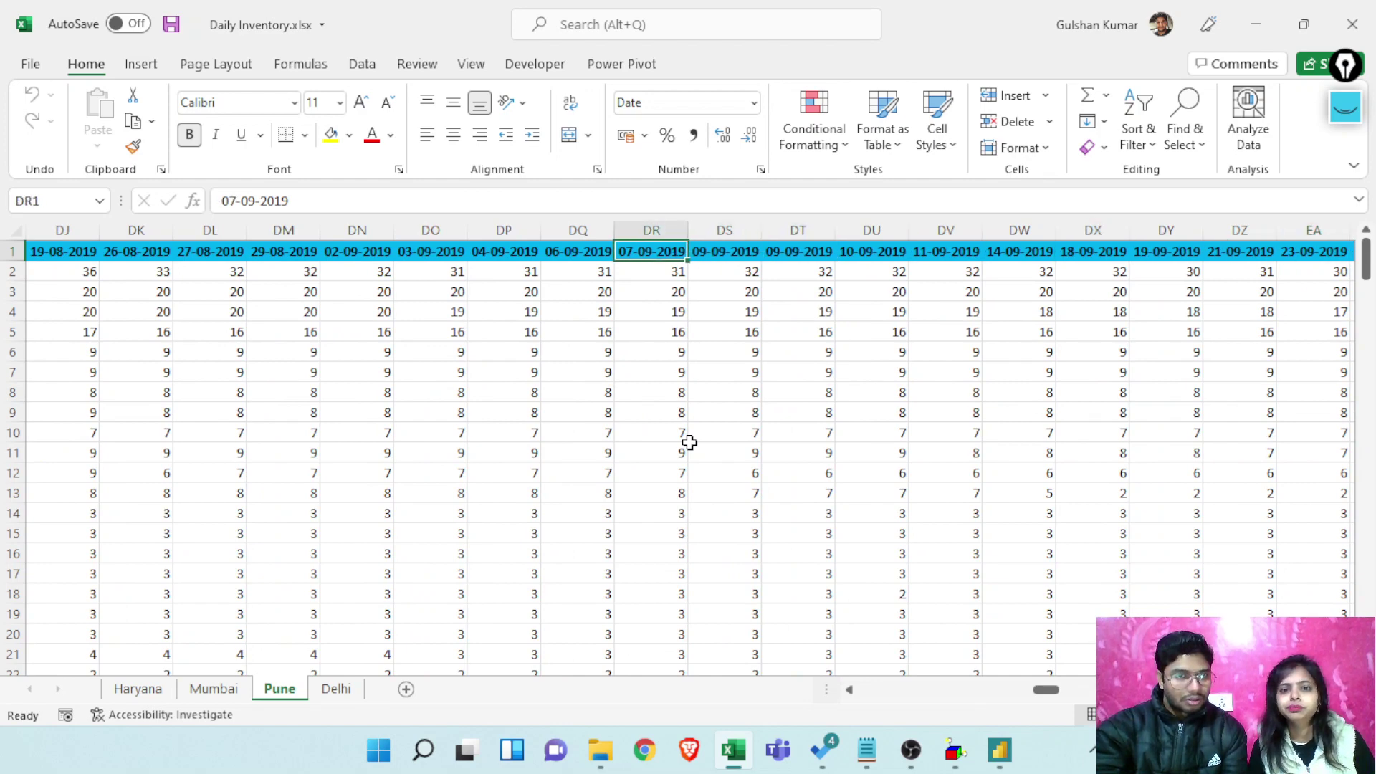
Compare the adjacent 09-09-2019 headers in cells DS1 and DT1
key(Right)
key(Right)
key(ctrl+c)
key(Left)
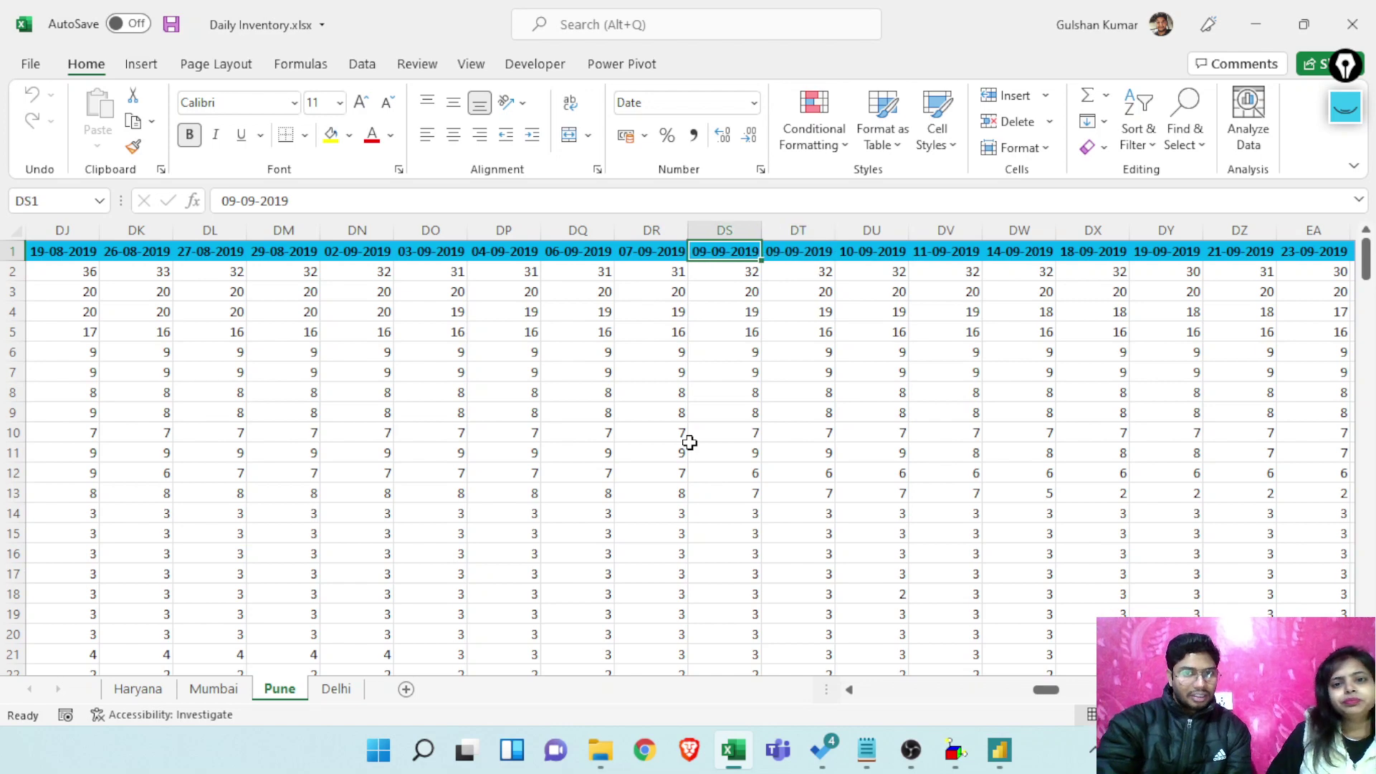
key(Right)
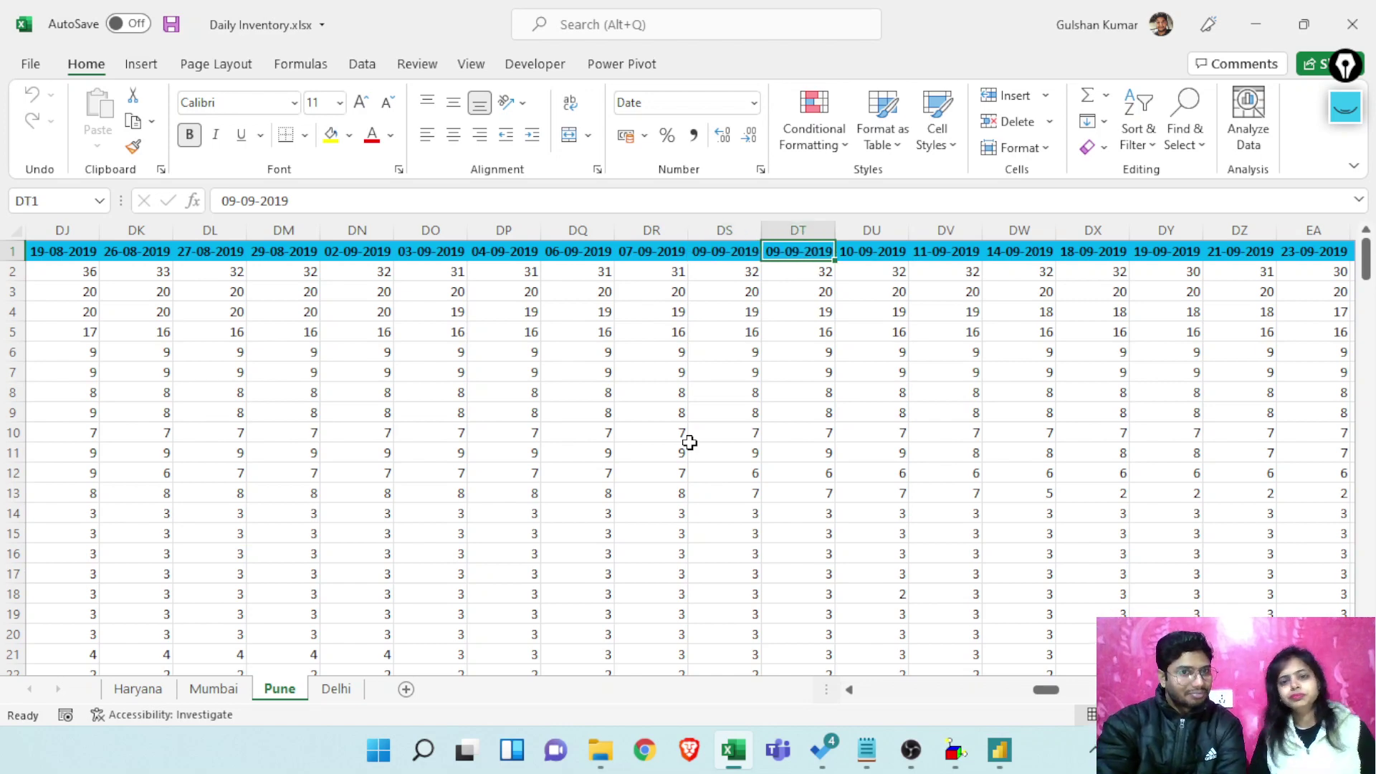
key(Left)
key(Right)
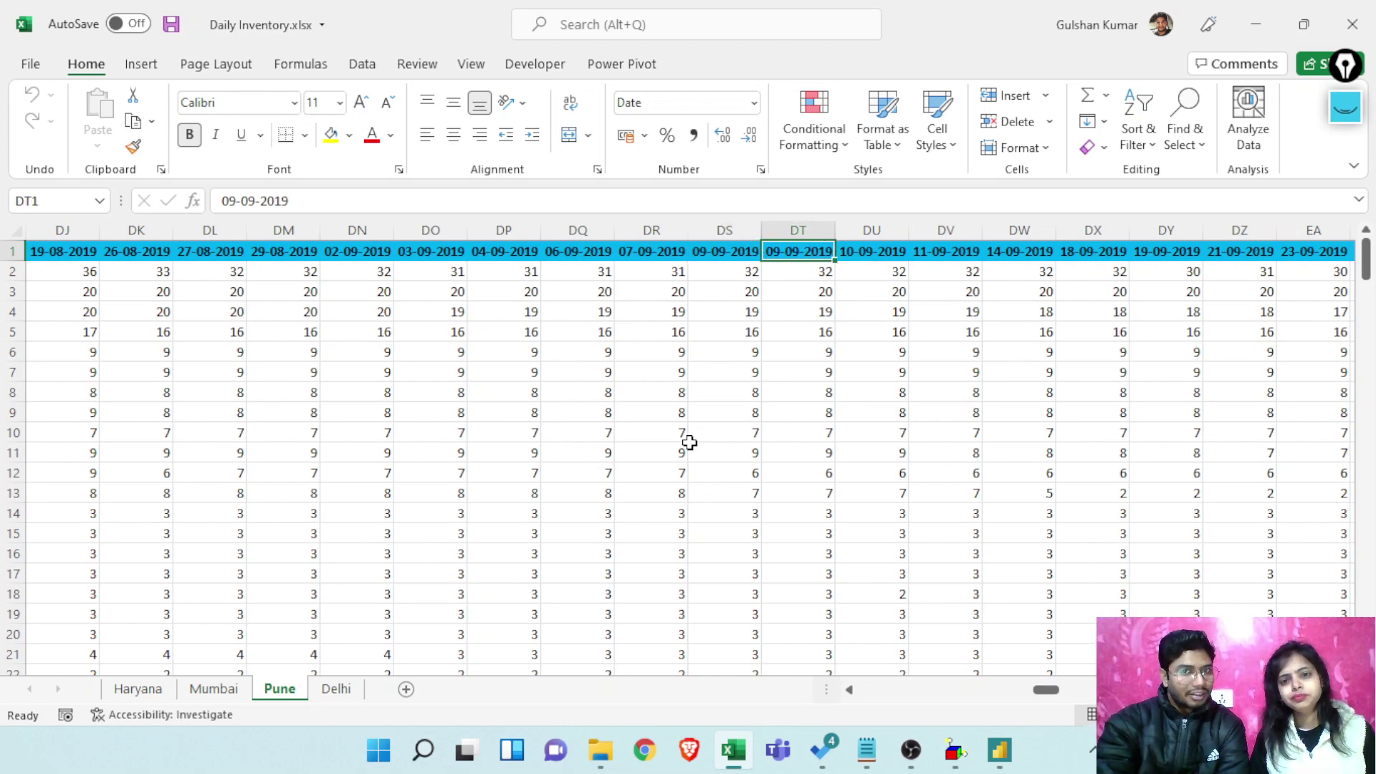
key(Left)
key(Right)
key(Left)
key(Left)
key(Right)
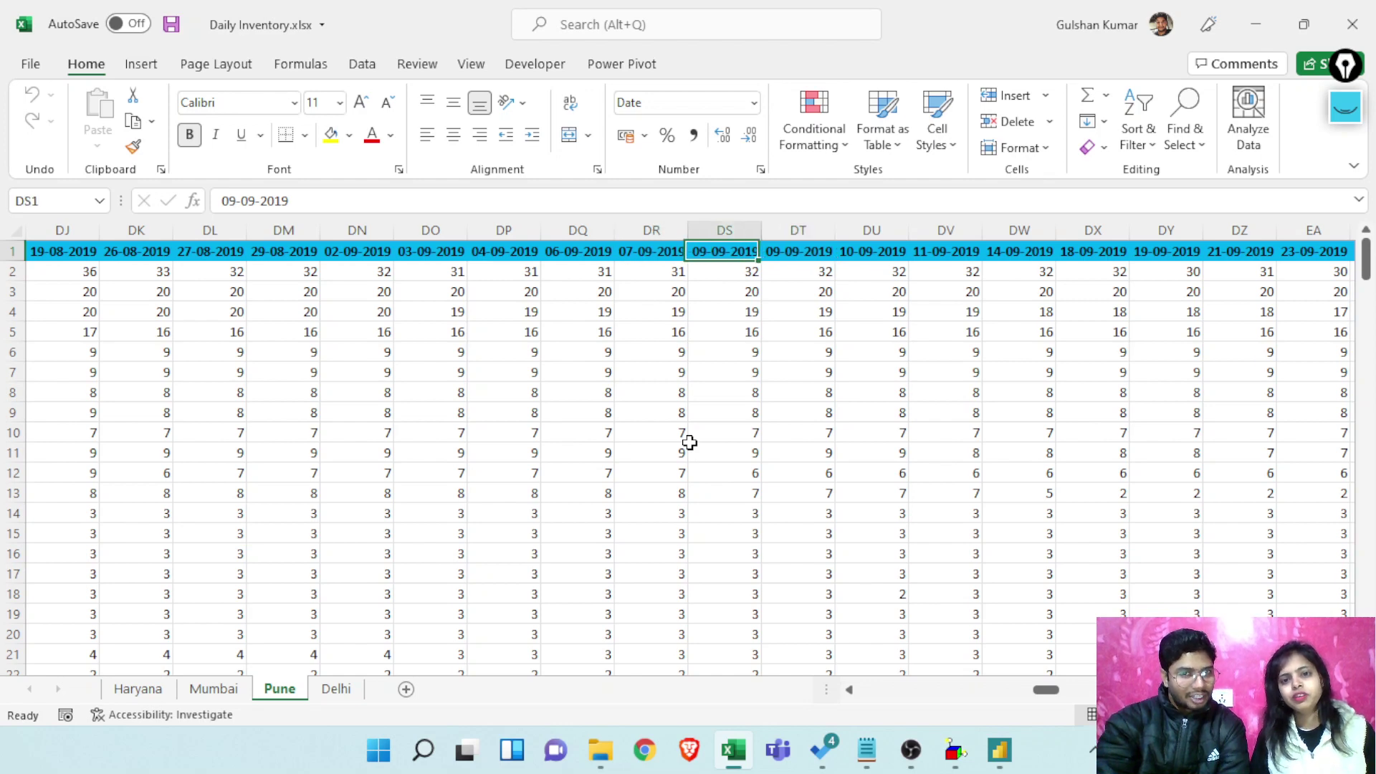
key(Right)
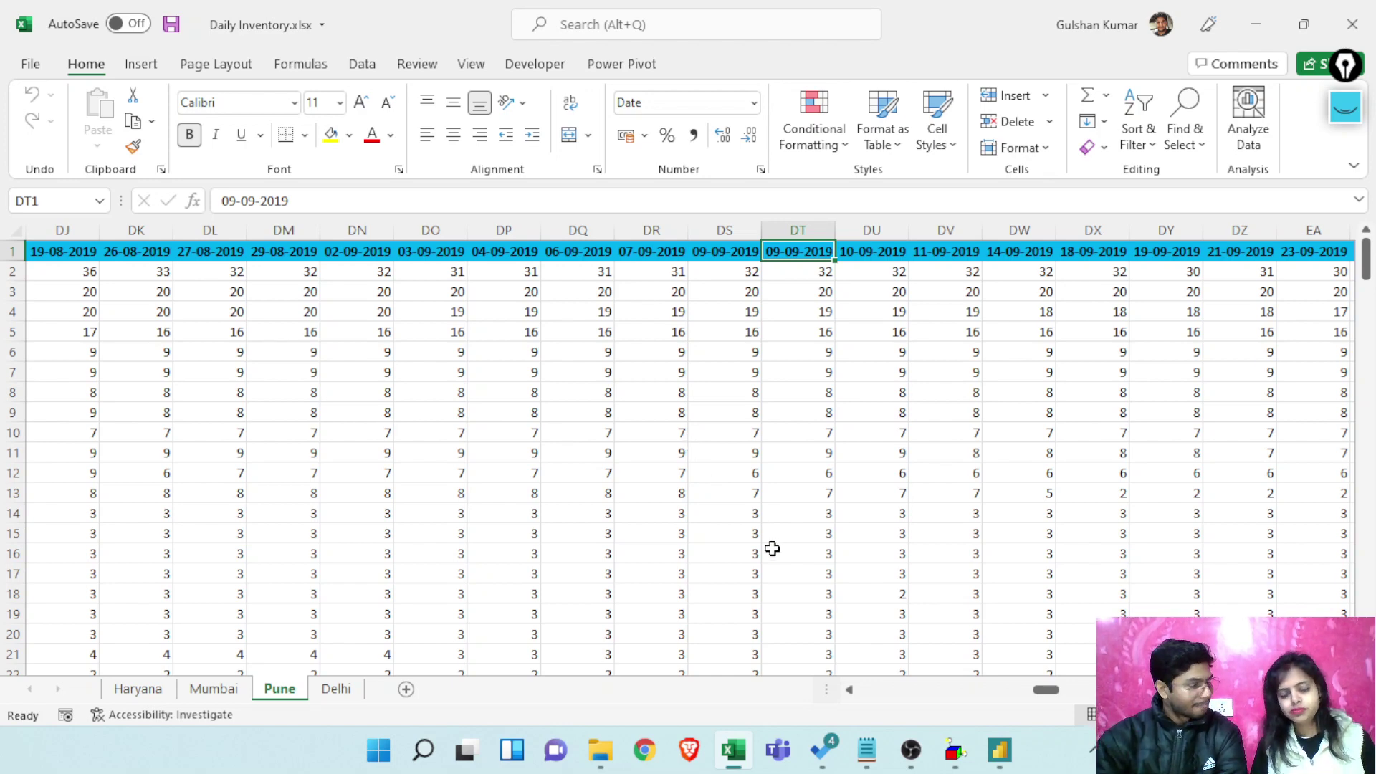
Switch to Power Query Editor, cancel the Dates filter, and review the Unpivoted Other Columns and Promoted Headers steps against the sheet
click(1000, 751)
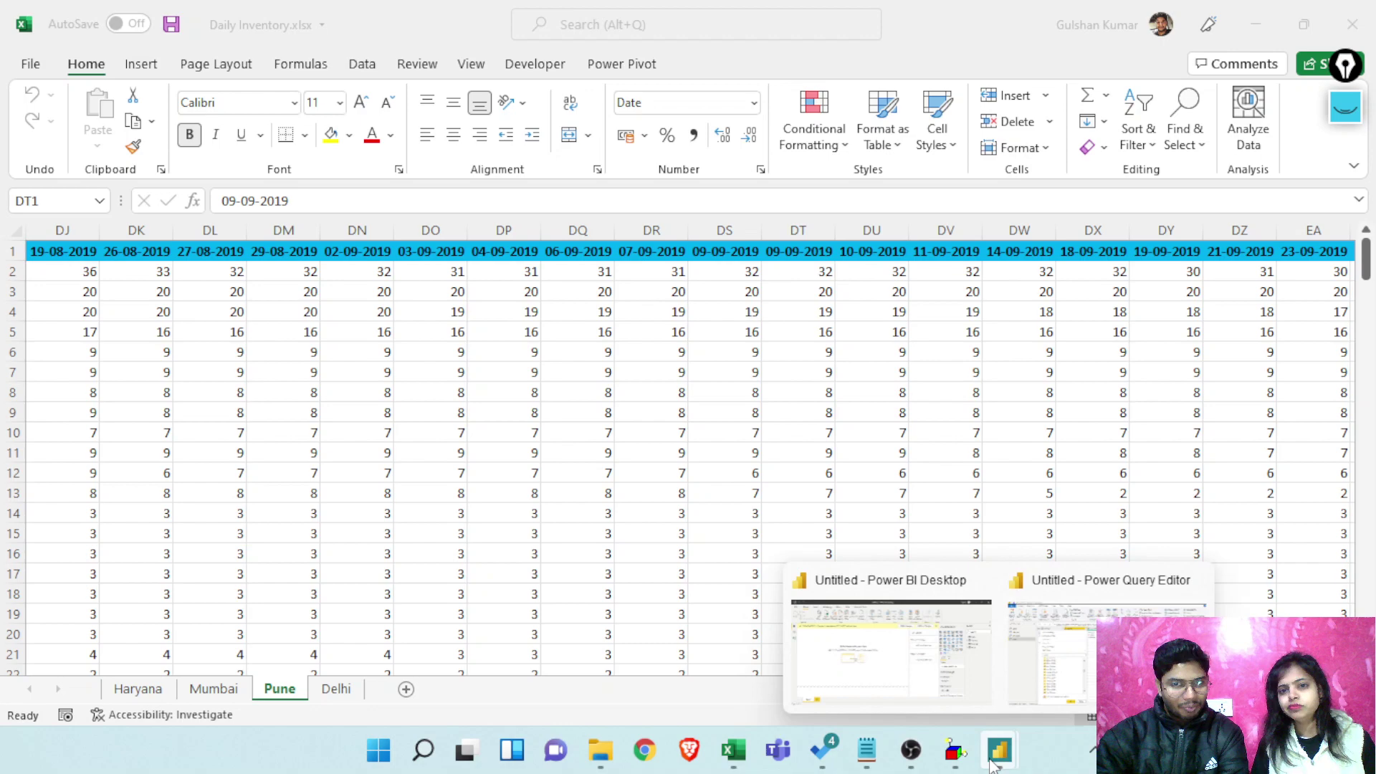
click(1059, 688)
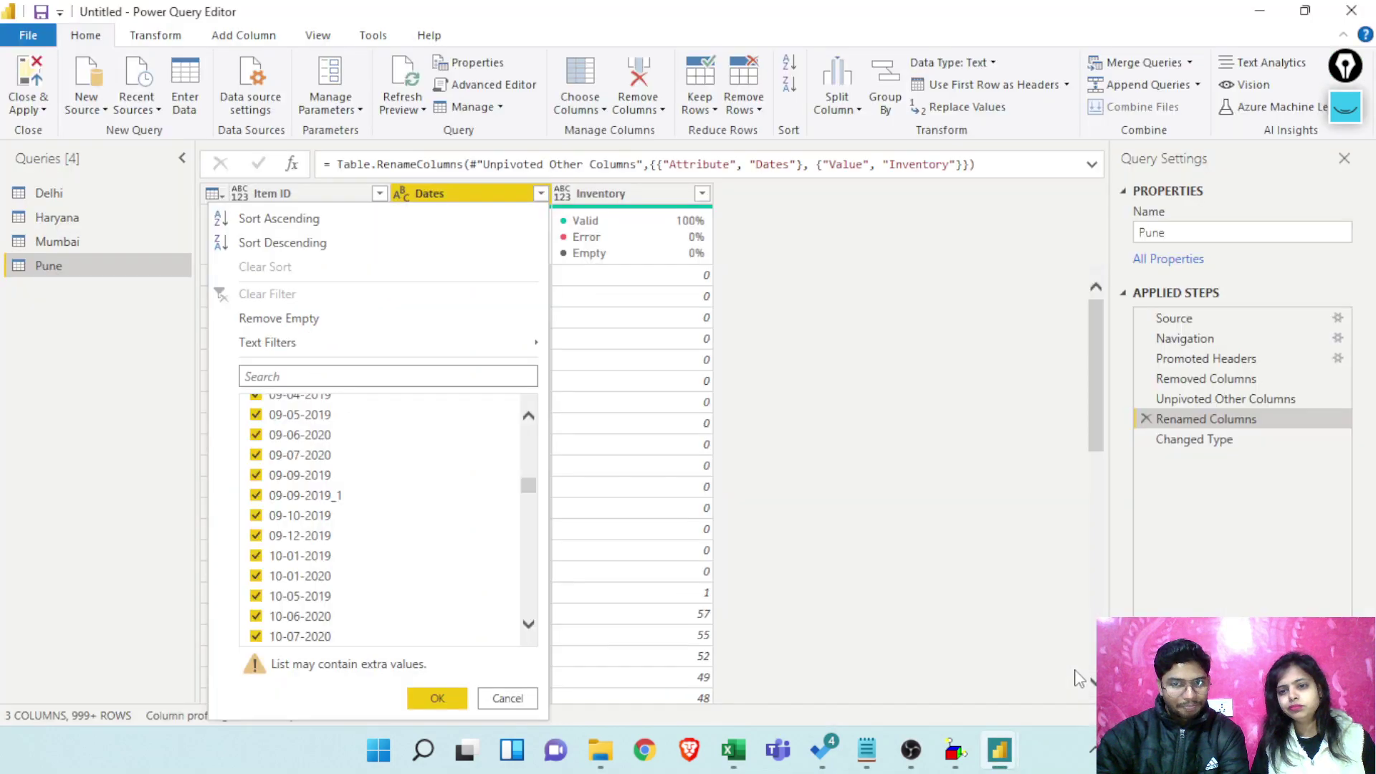
click(508, 699)
click(1225, 399)
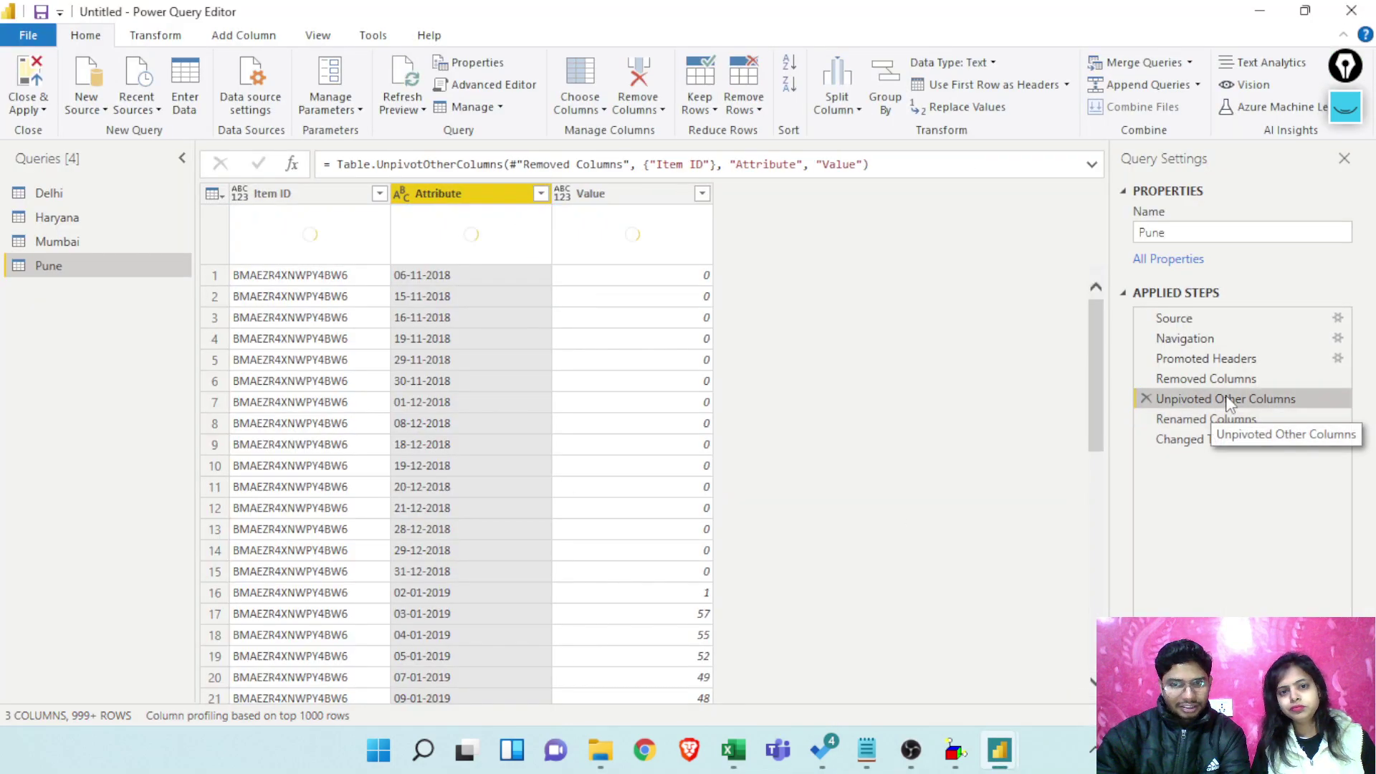
click(1199, 360)
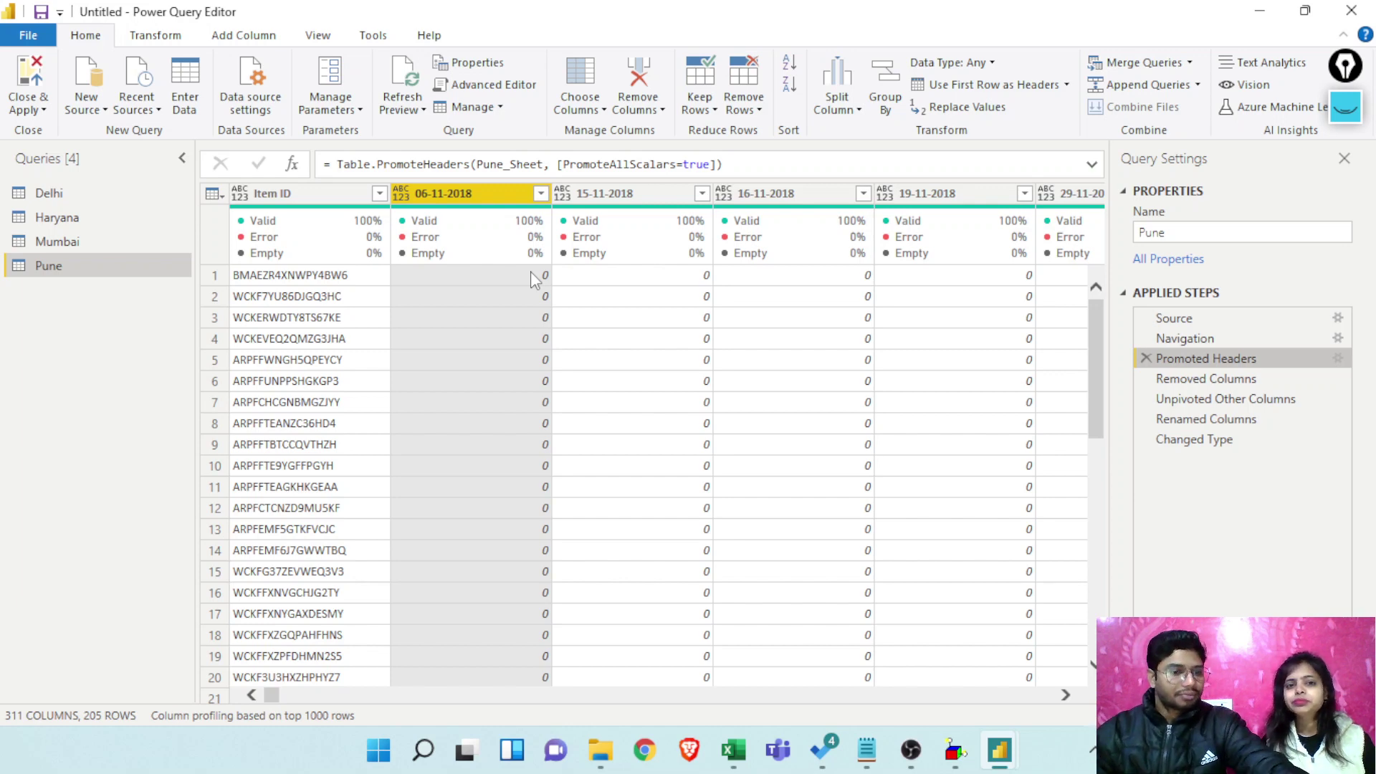
key(alt+Tab)
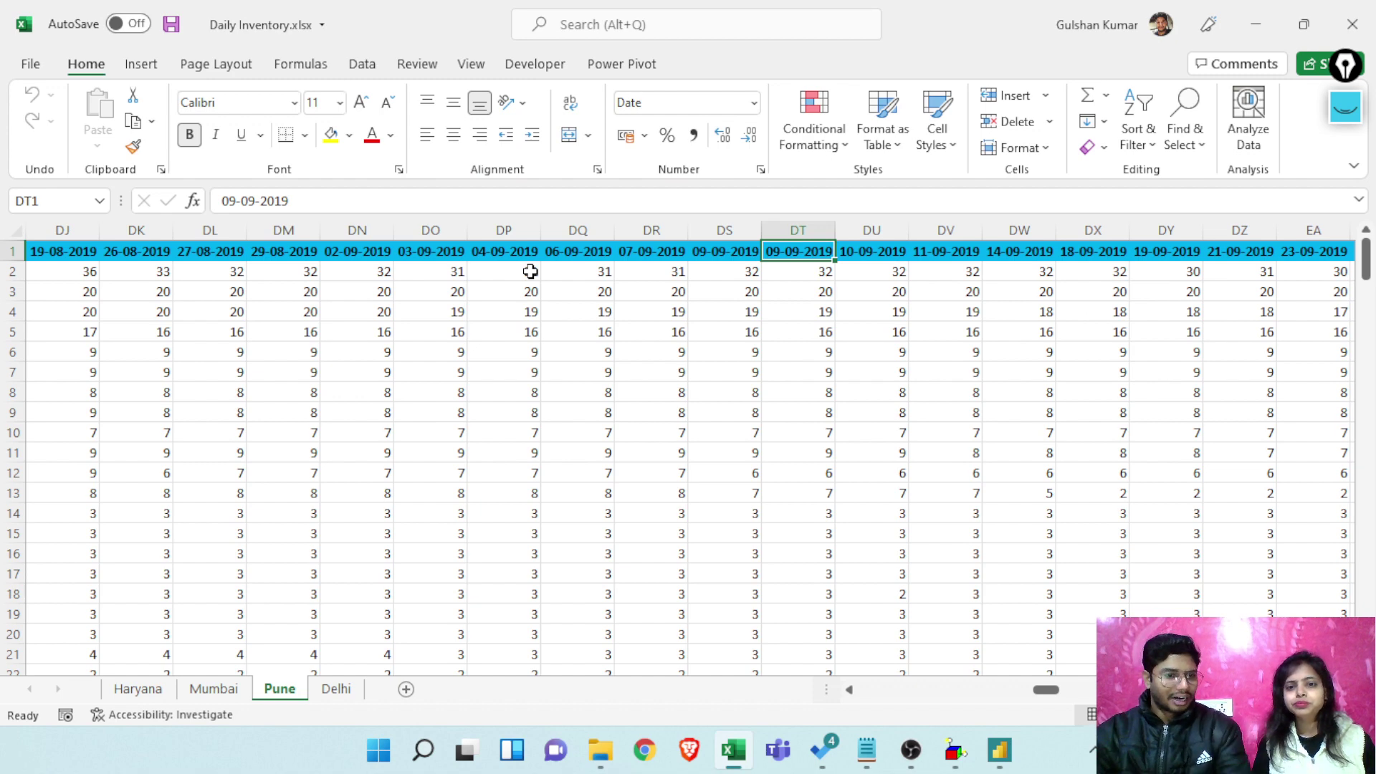
key(alt+Tab)
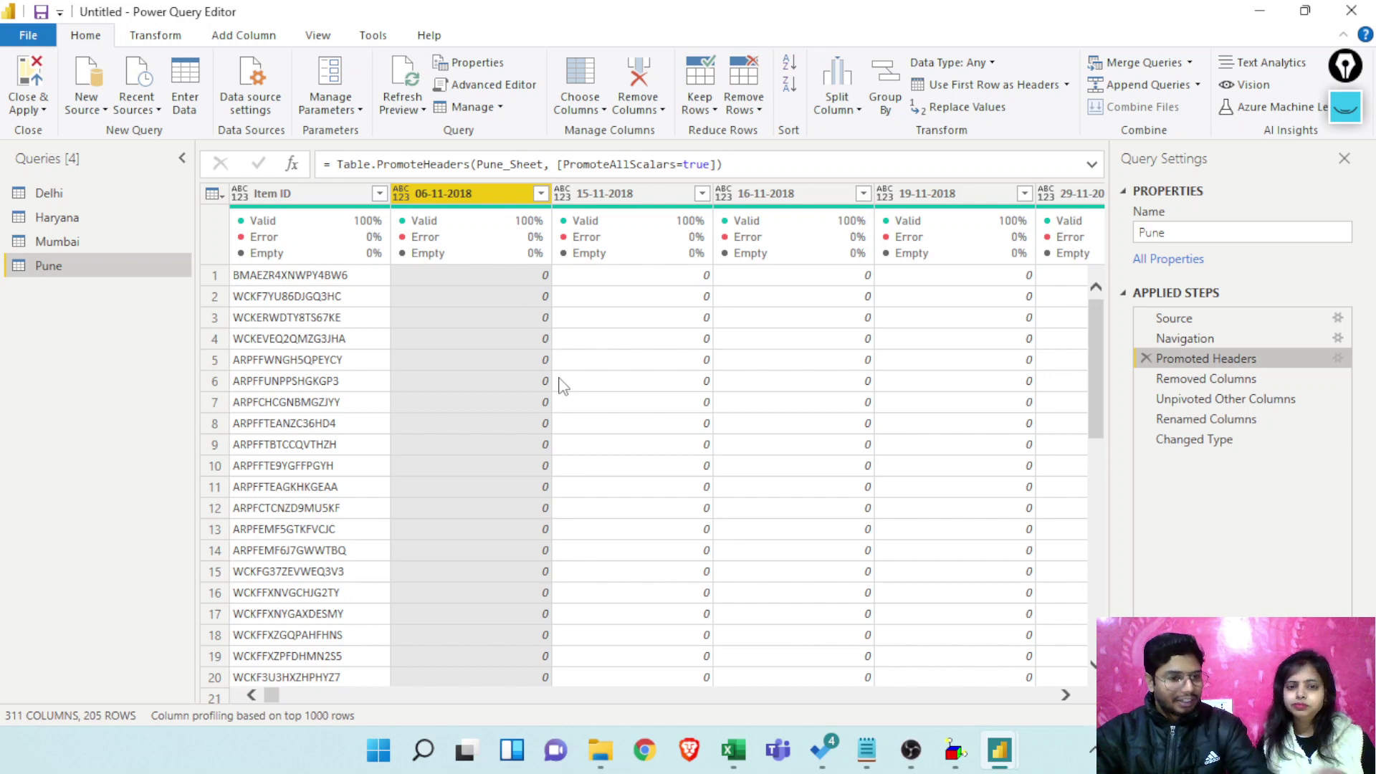
Switch to Excel and change the first of the two duplicate 09-09-2019 headers, in cell DS1 of the Pune sheet, to 08-09-2019
key(alt+Tab)
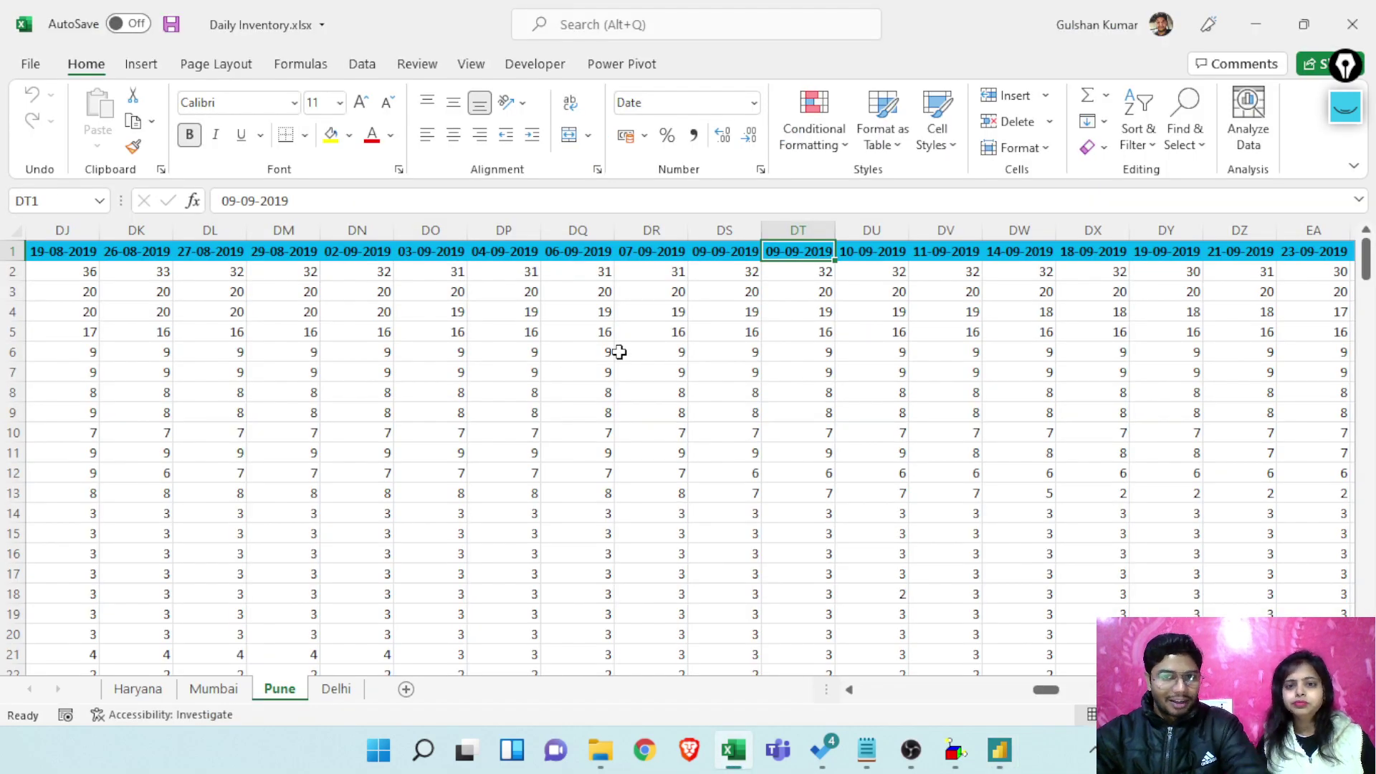
key(Left)
key(Left)
key(Right)
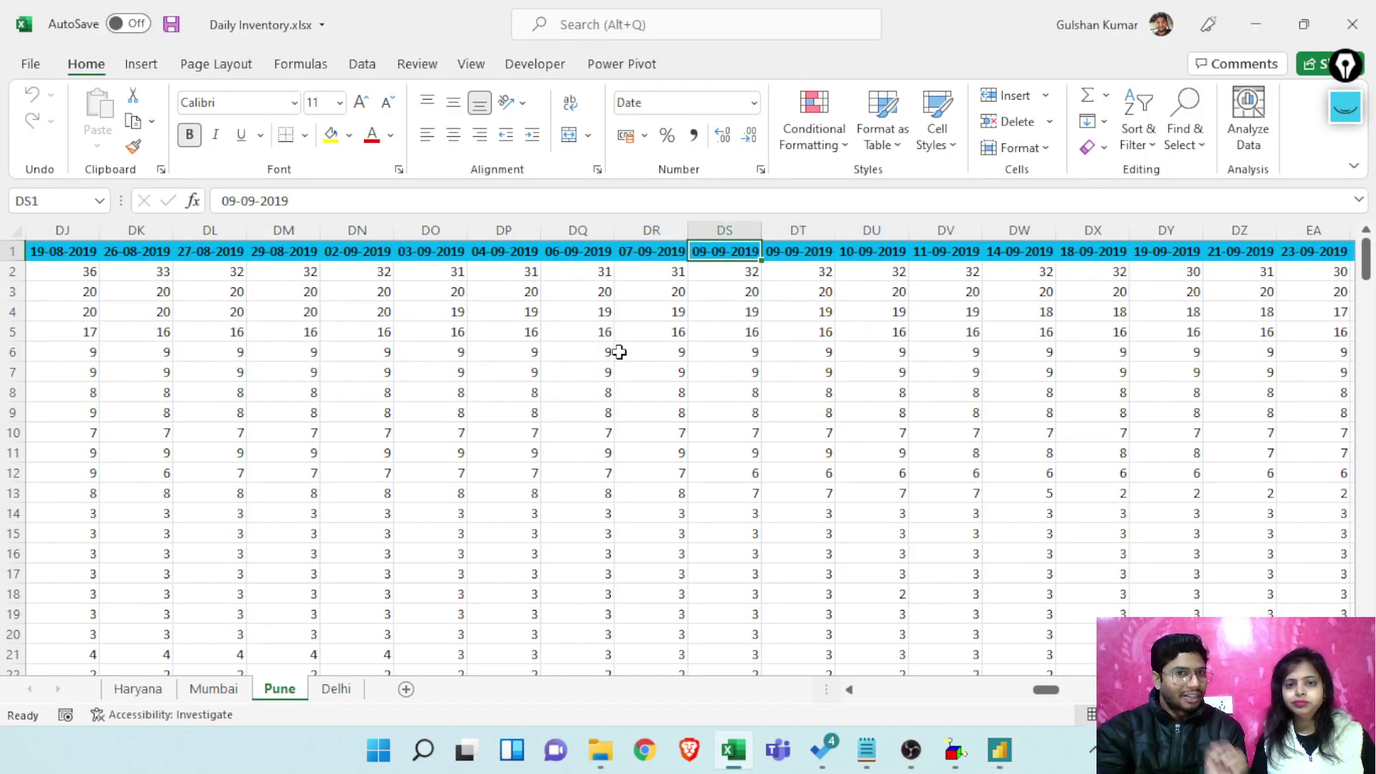
key(ctrl)
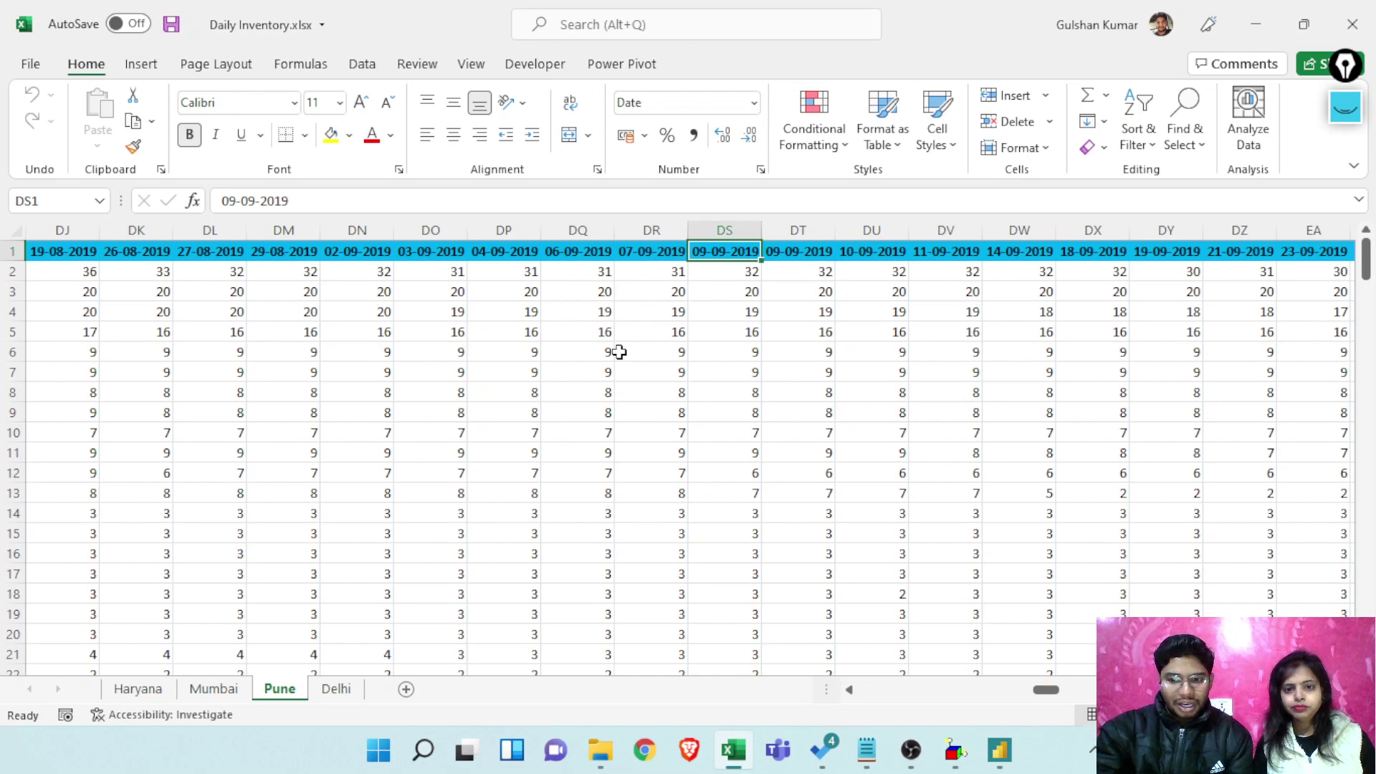
key(F2)
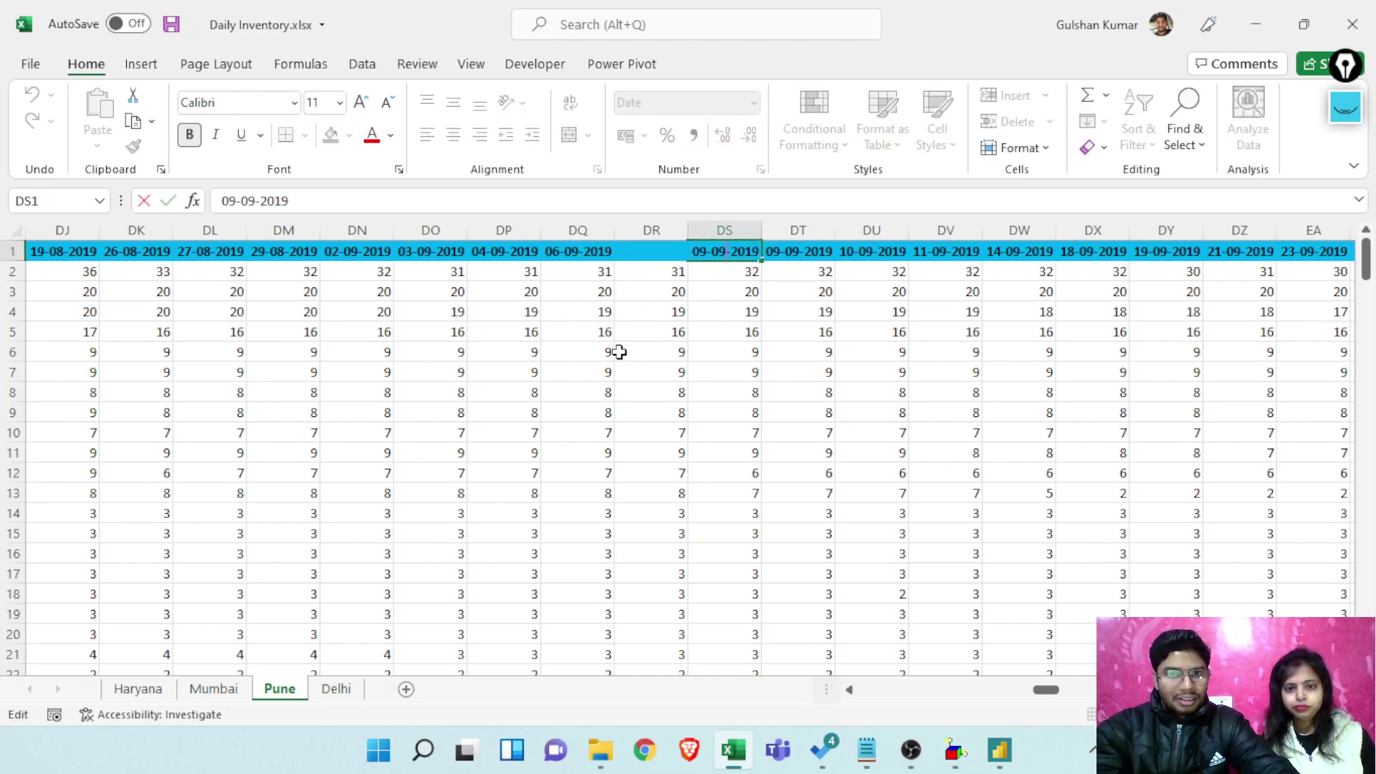
key(Right)
key(Right)
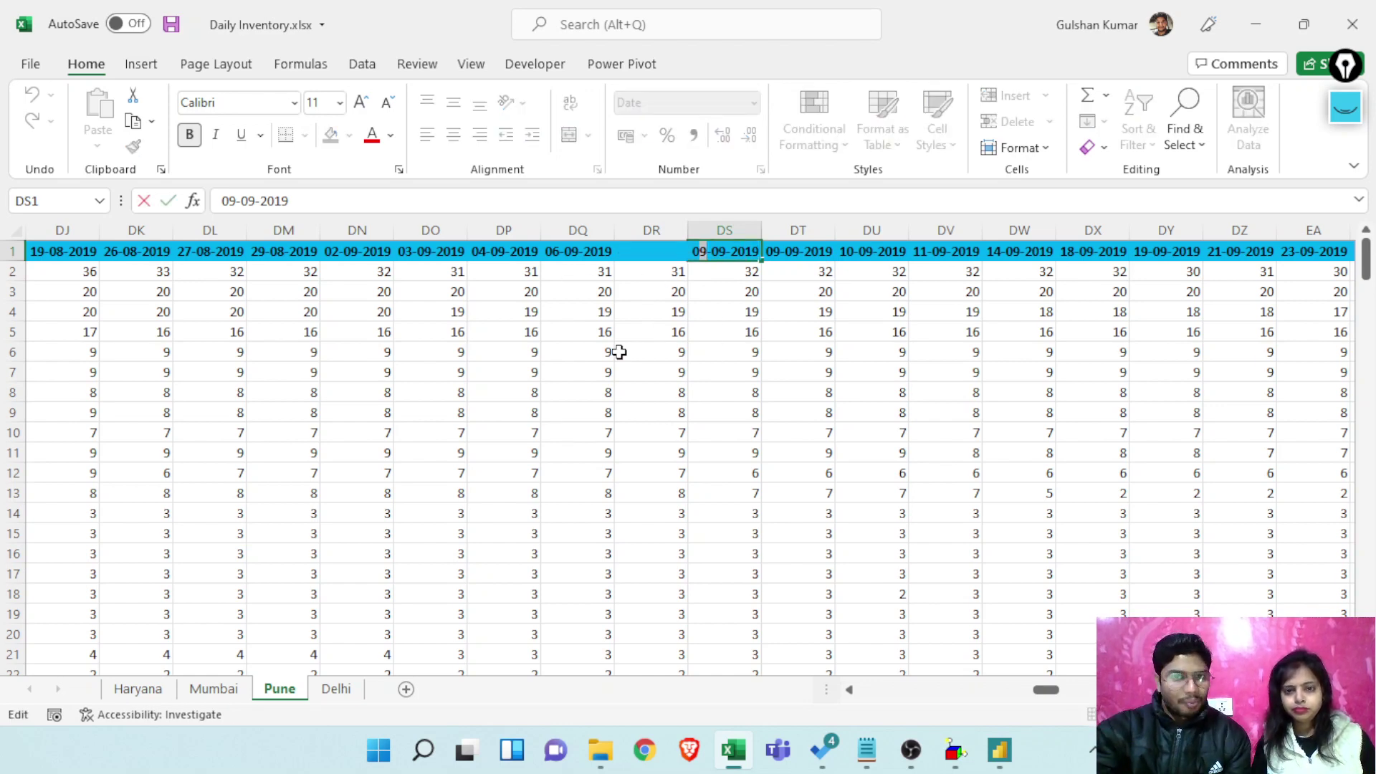
key(BackSpace)
text(8)
key(ctrl+Return)
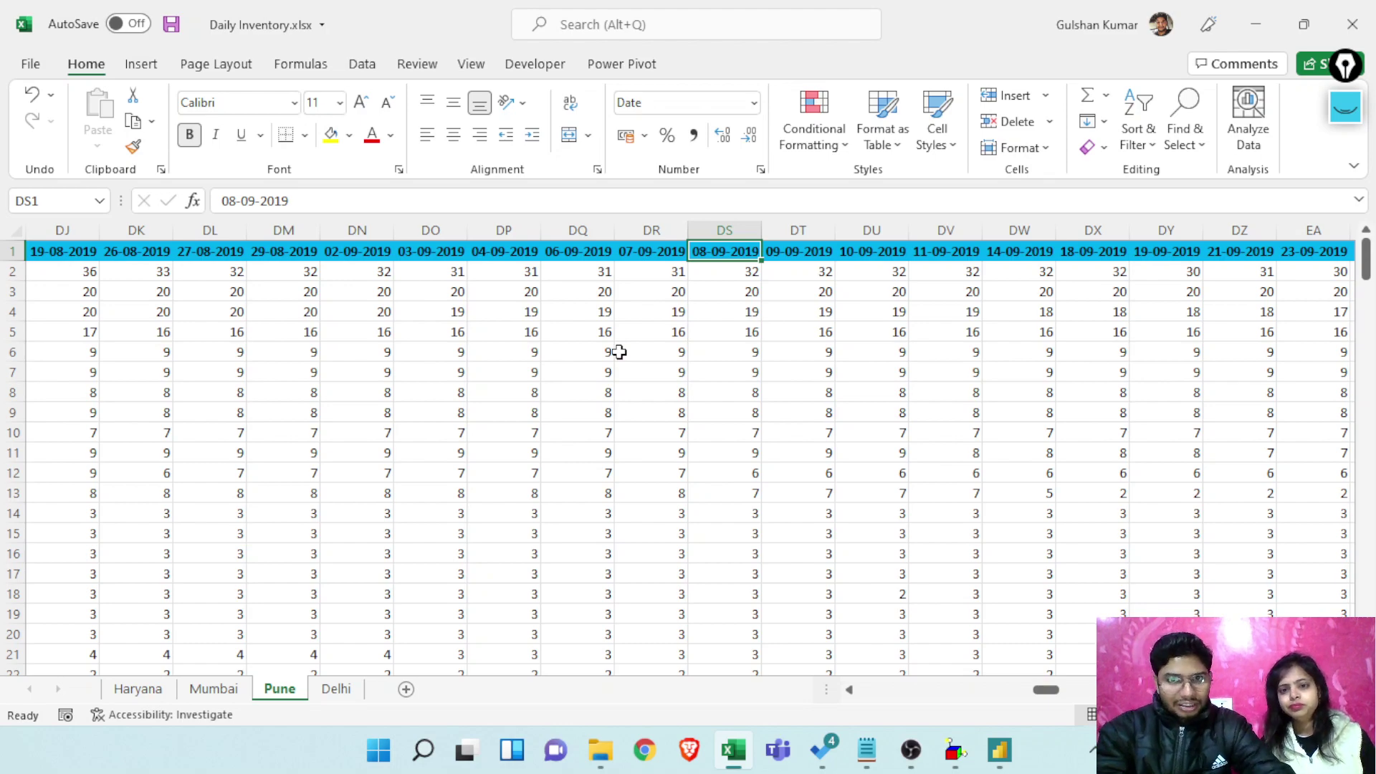
Check how far the data extends below the 08-09-2019 and 09-09-2019 headers in columns DS and DT
key(ctrl+shift+Down)
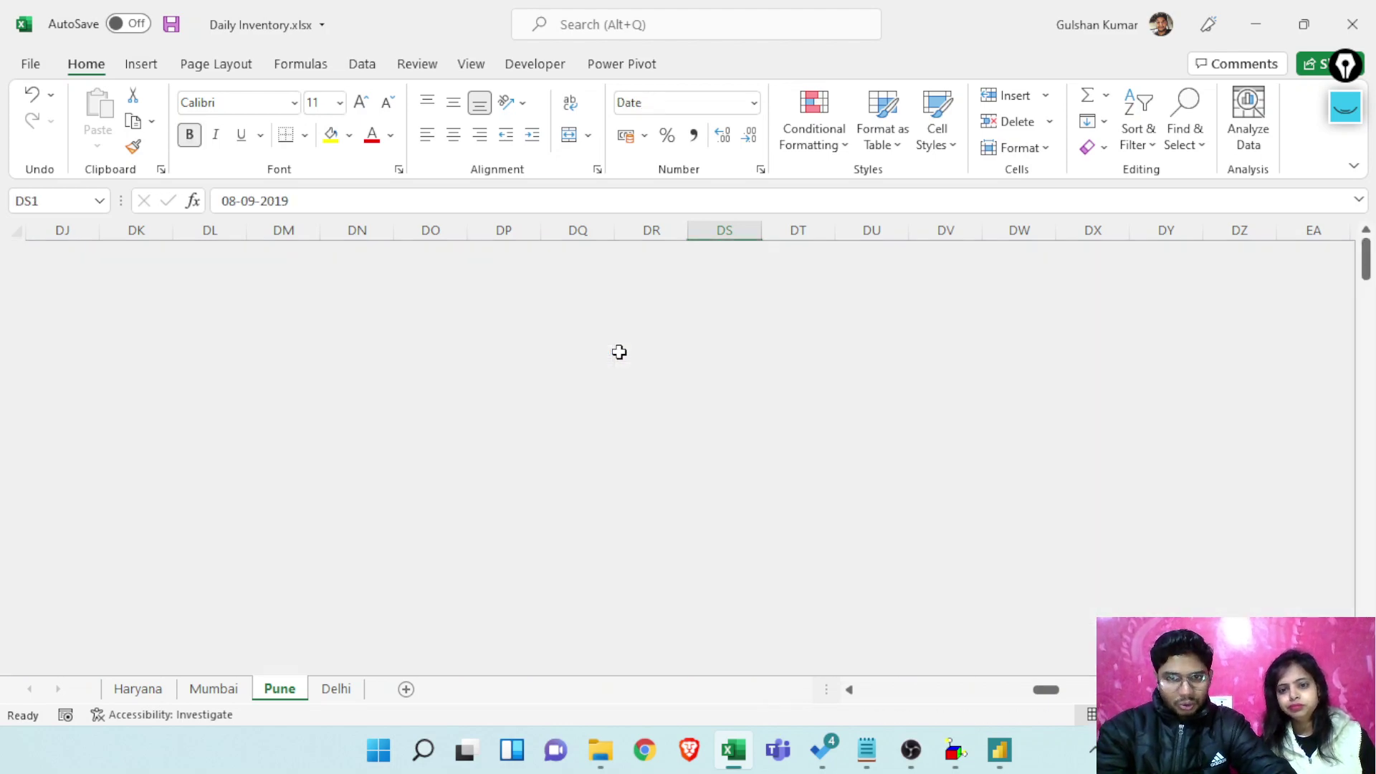
key(Down)
key(Right)
key(ctrl+shift+Down)
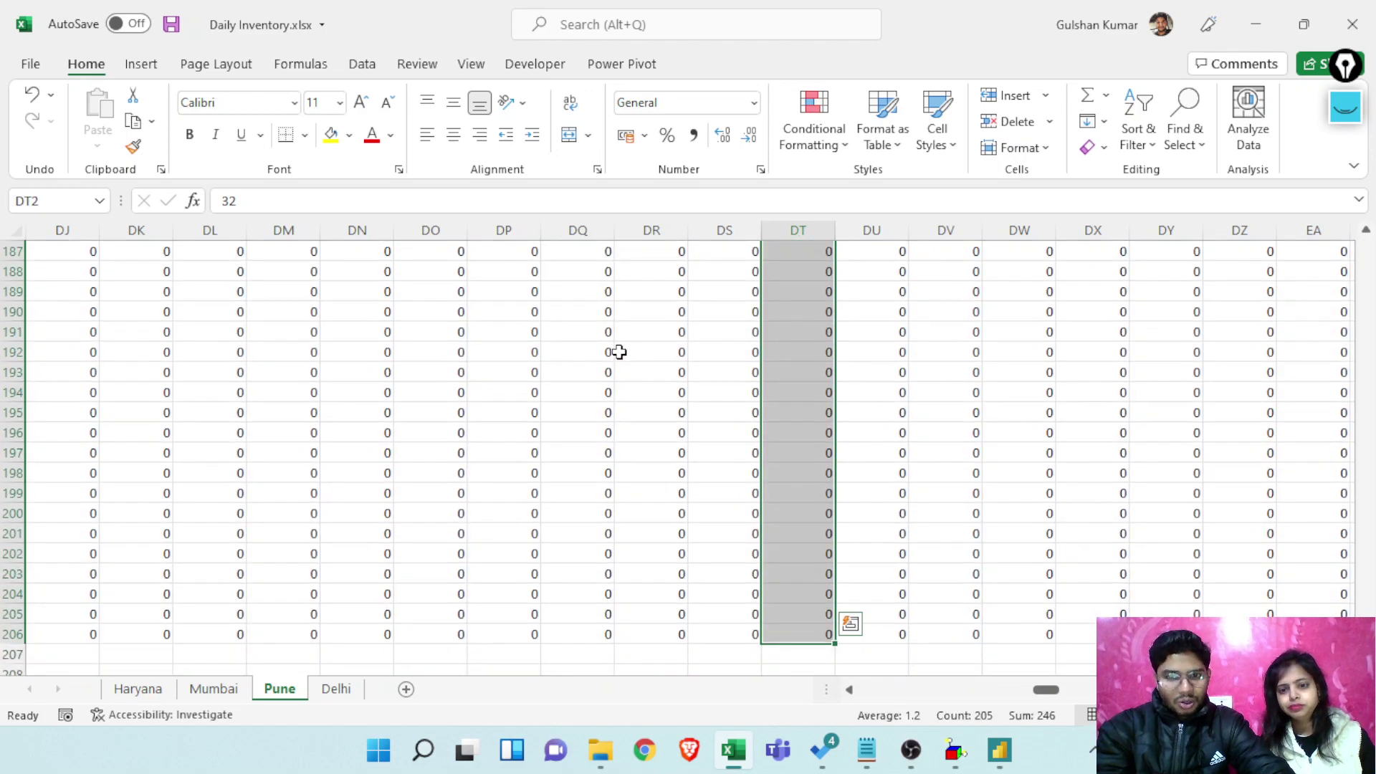
key(Up)
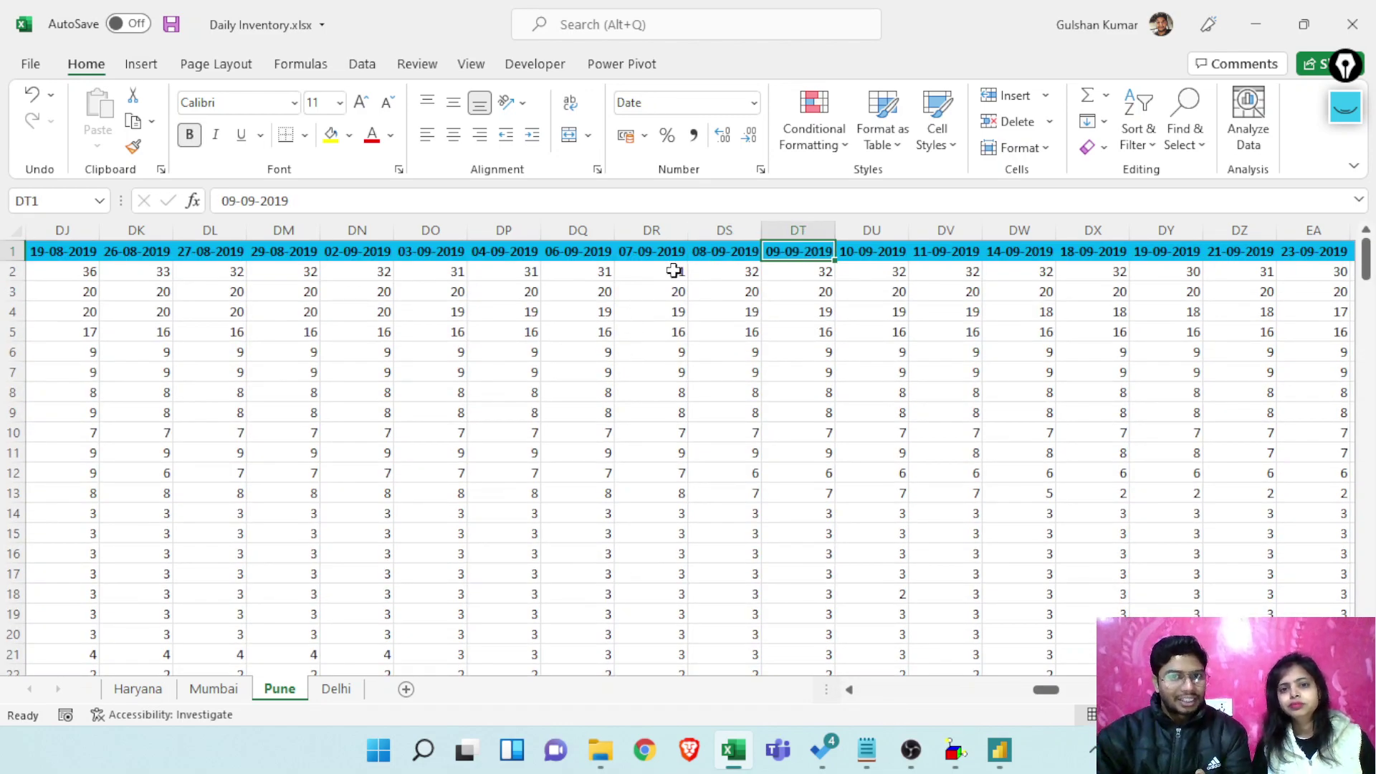
Try deleting the 08-09-2019 column DS from the Pune sheet and saving the workbook, and undo the deletion
click(722, 230)
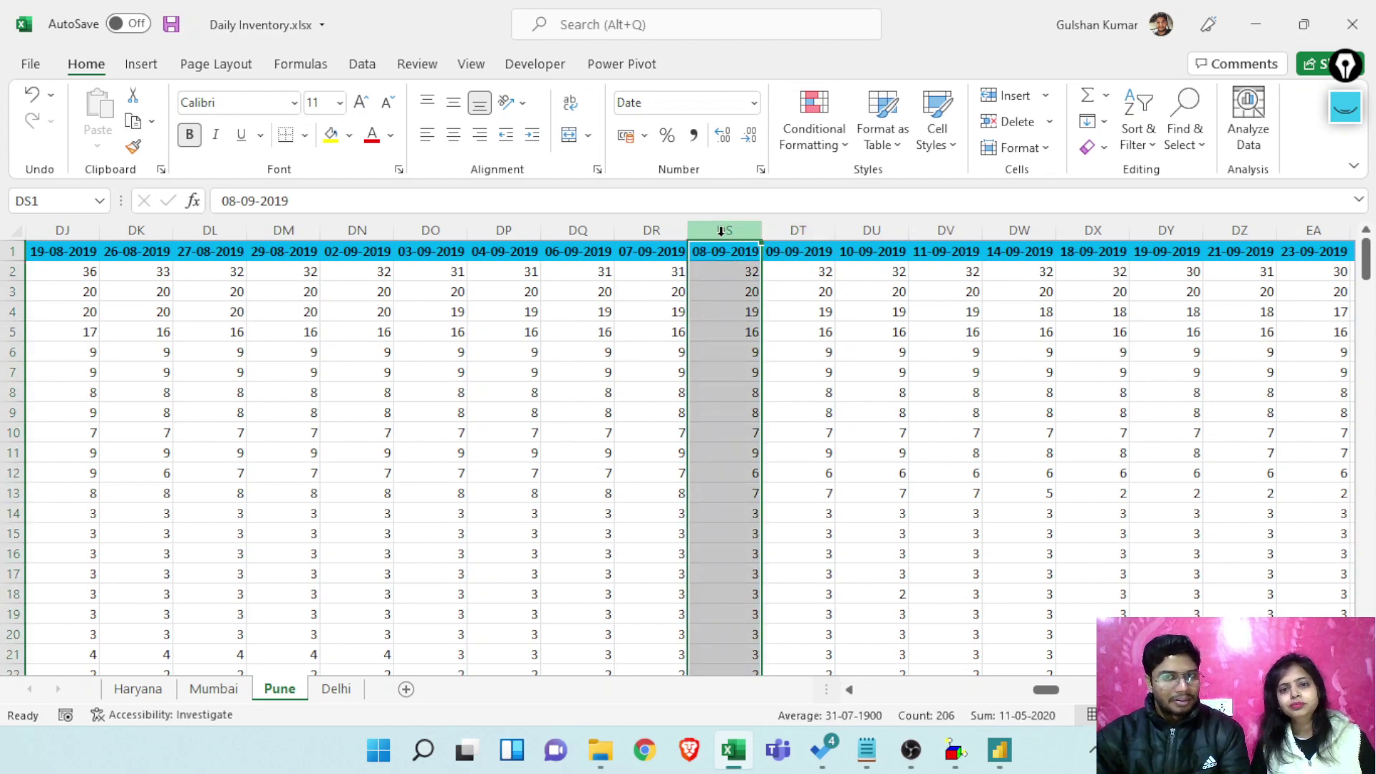
right_click(721, 230)
click(772, 433)
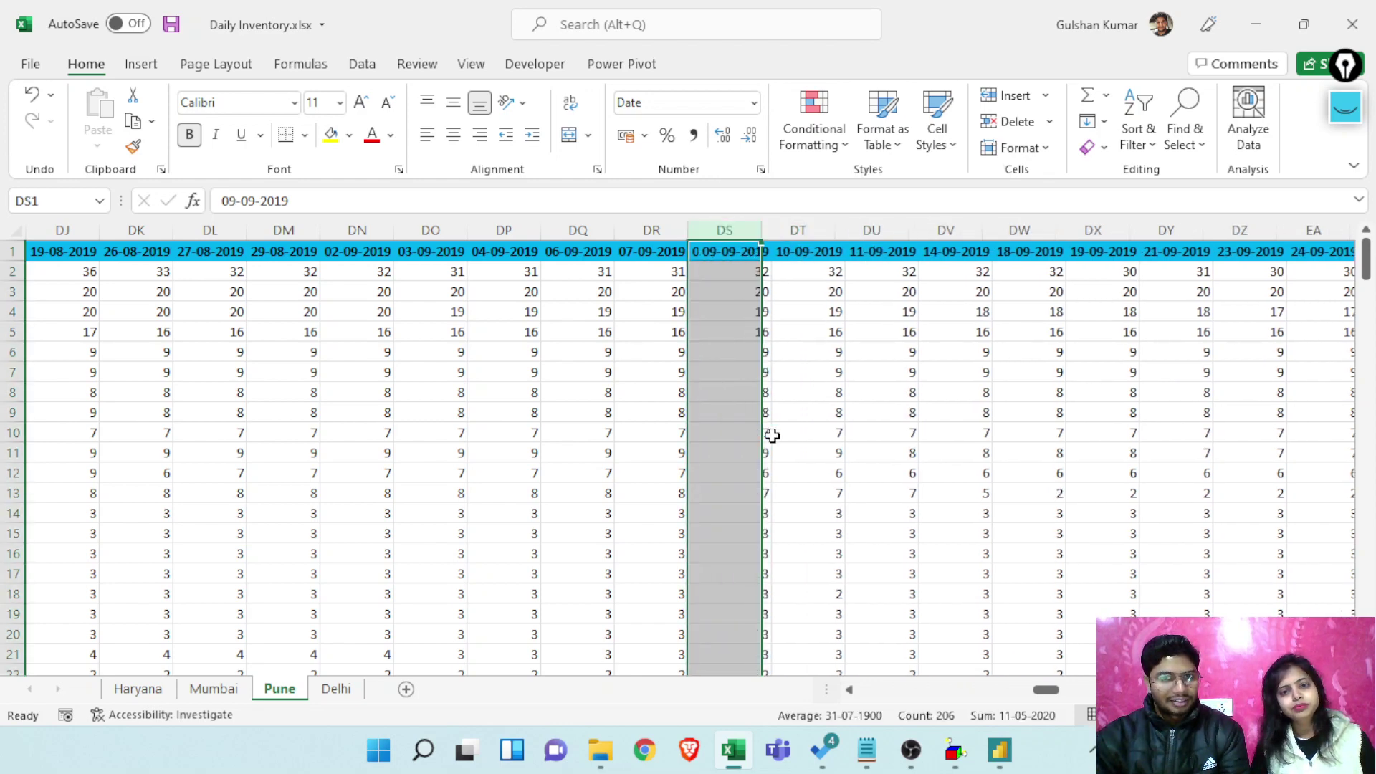
click(736, 277)
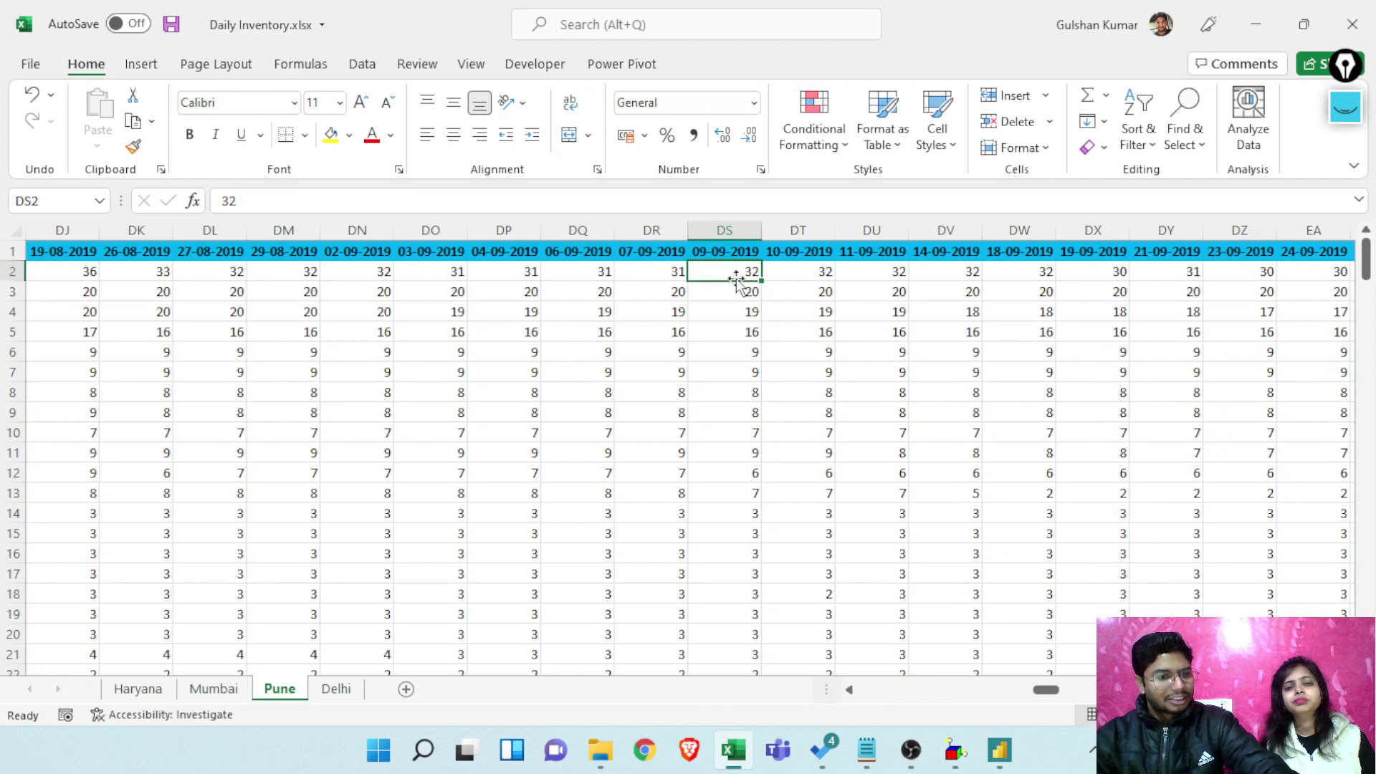
key(ctrl+s)
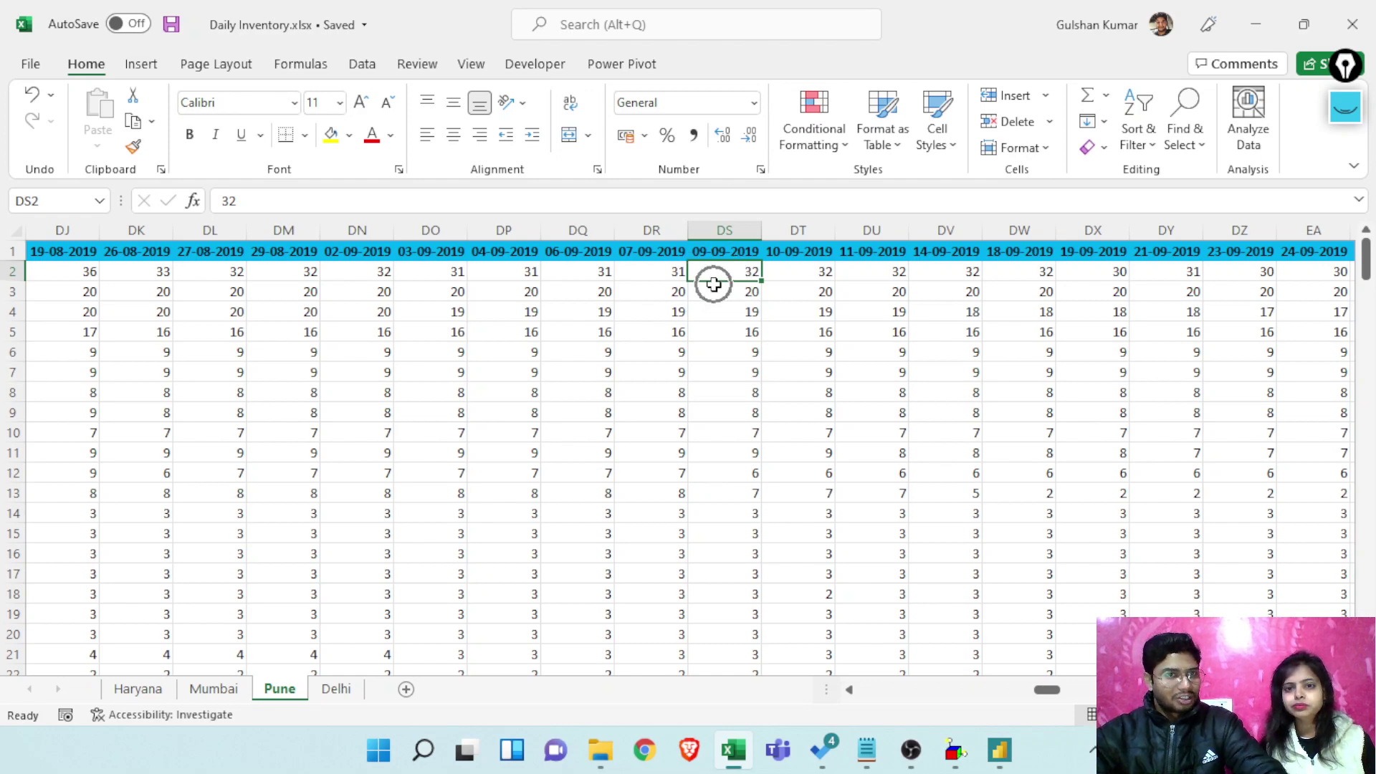
key(ctrl+s)
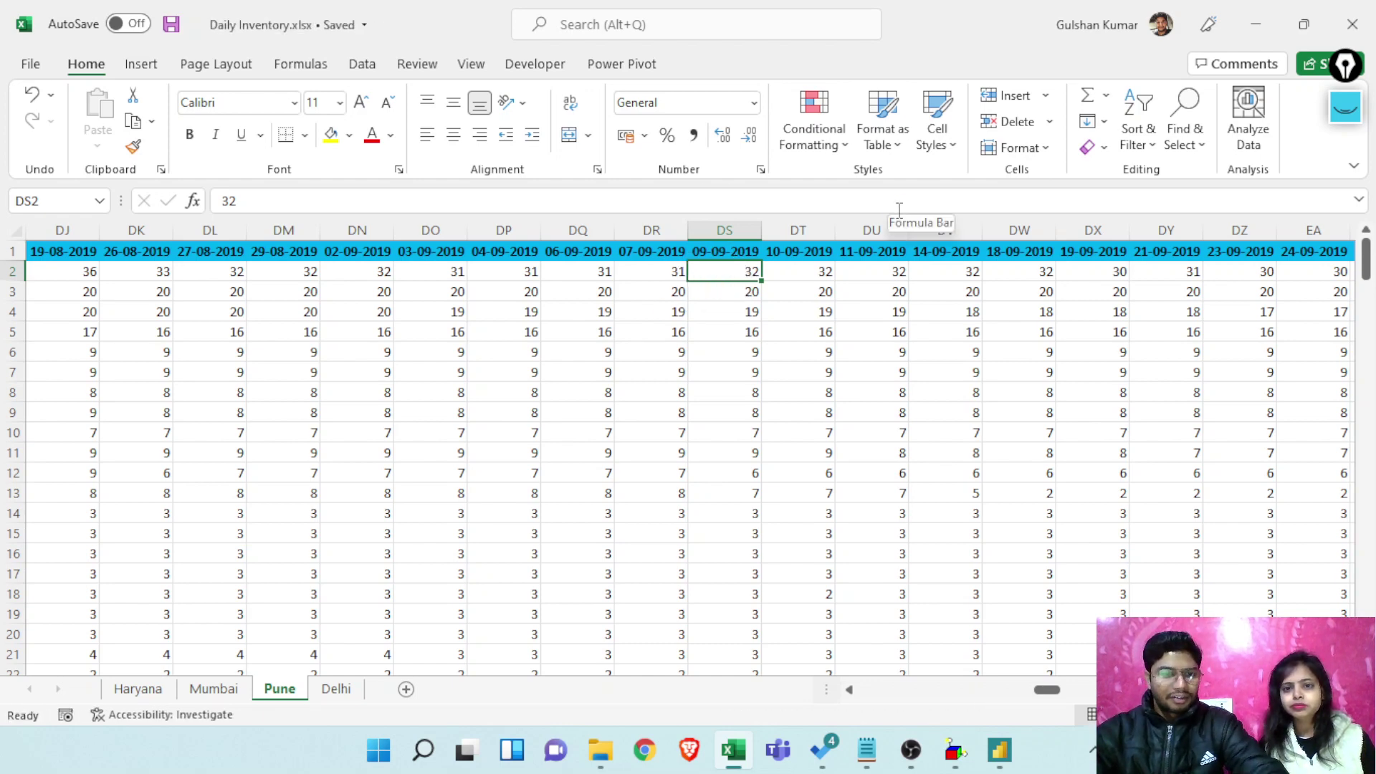
key(ctrl+z)
Save and close Daily Inventory.xlsx, and display the Pune query's Changed Type step in Power Query Editor
key(ctrl+s)
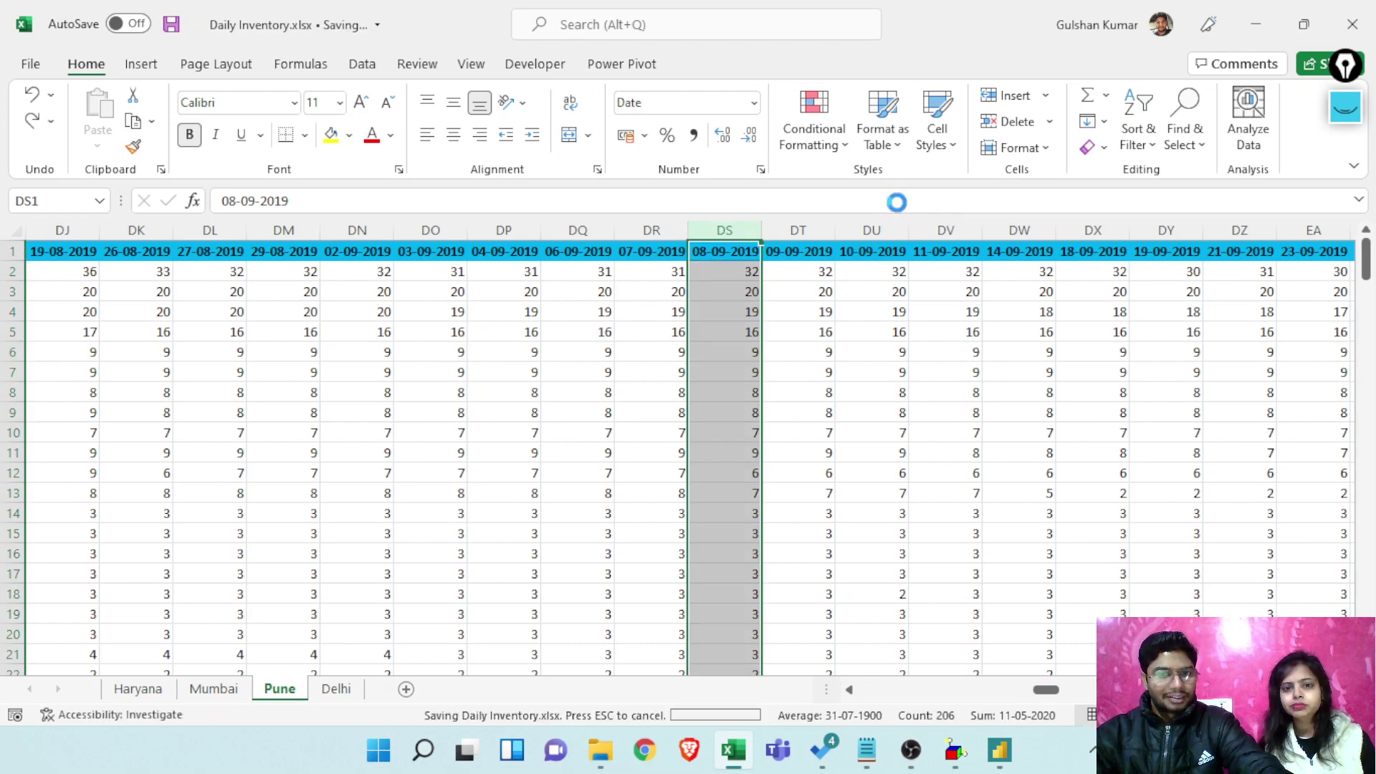
click(1352, 24)
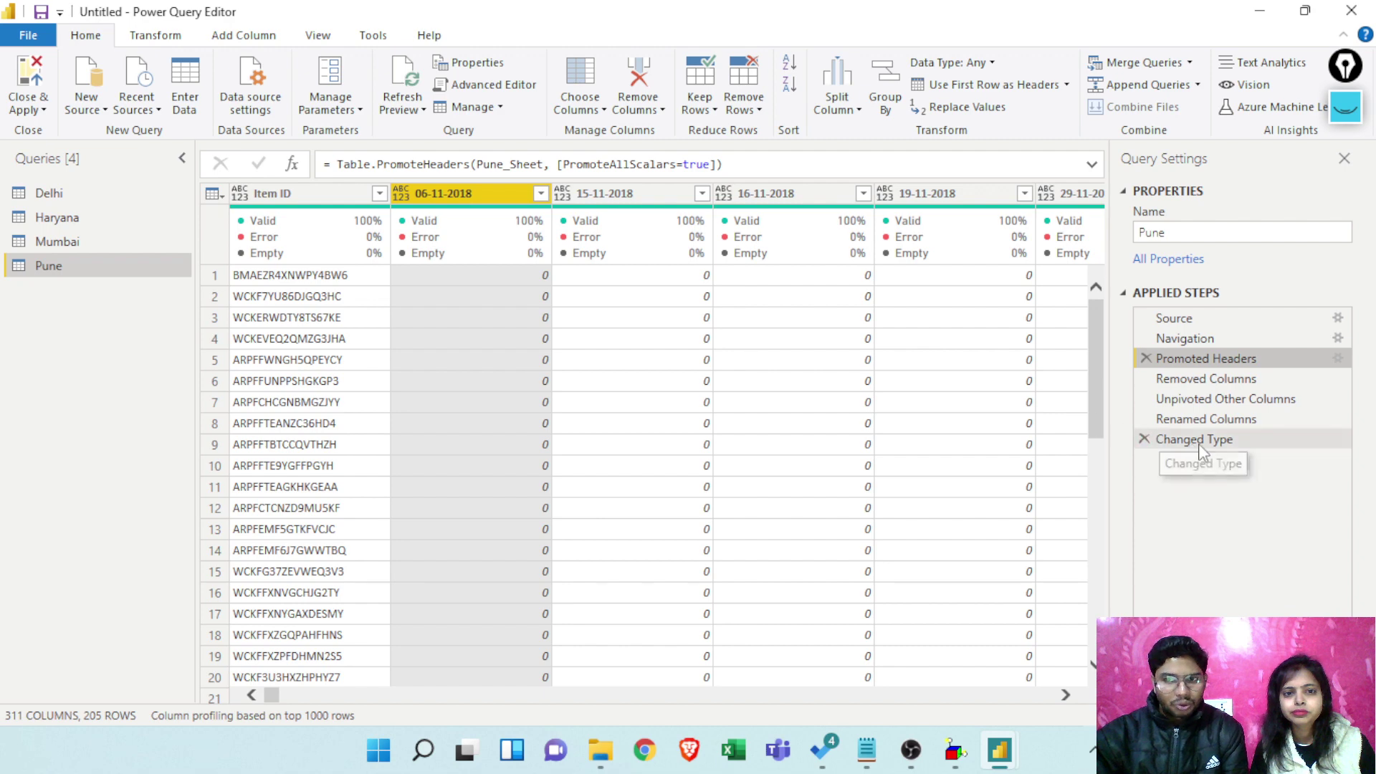
click(1174, 439)
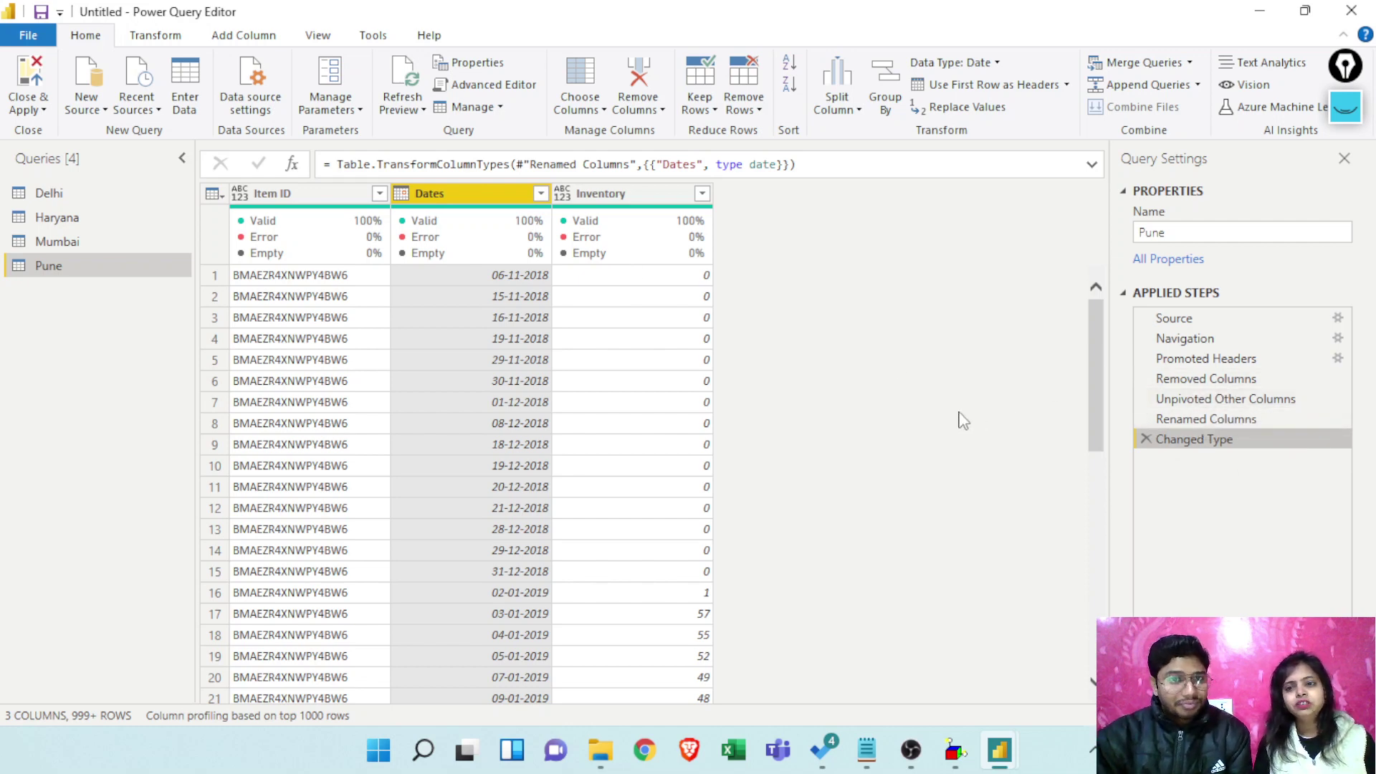
Review the Delhi, Haryana, Mumbai and Pune queries, comparing their columns and data types
click(59, 191)
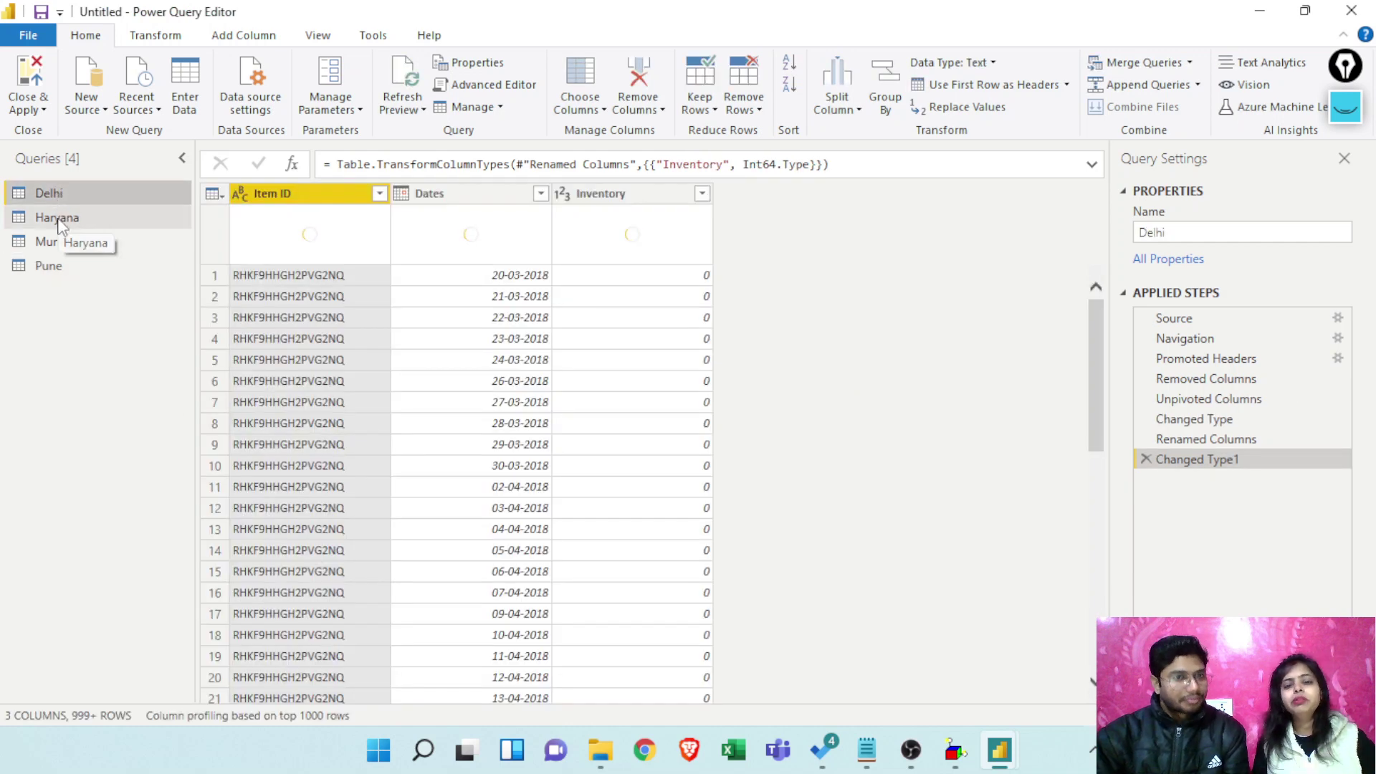
click(59, 218)
click(63, 243)
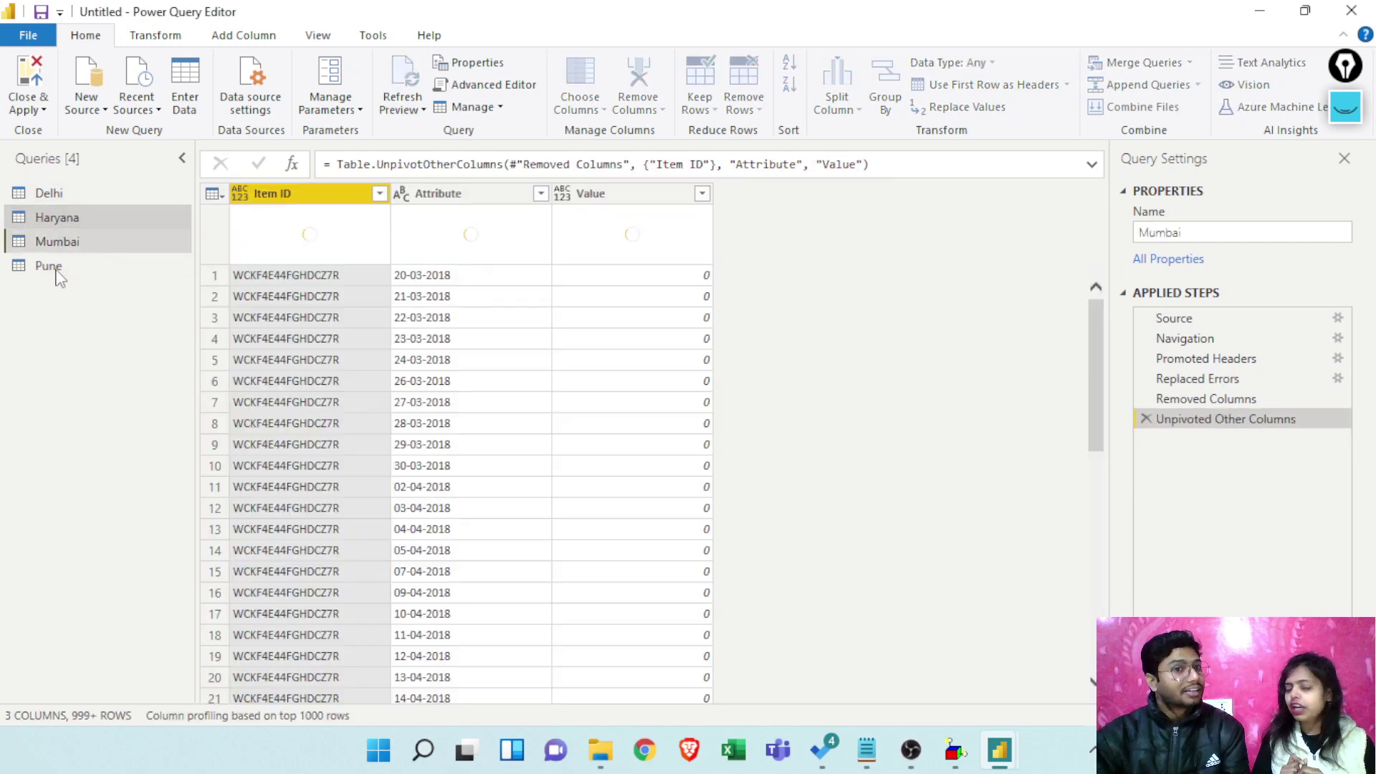
click(56, 271)
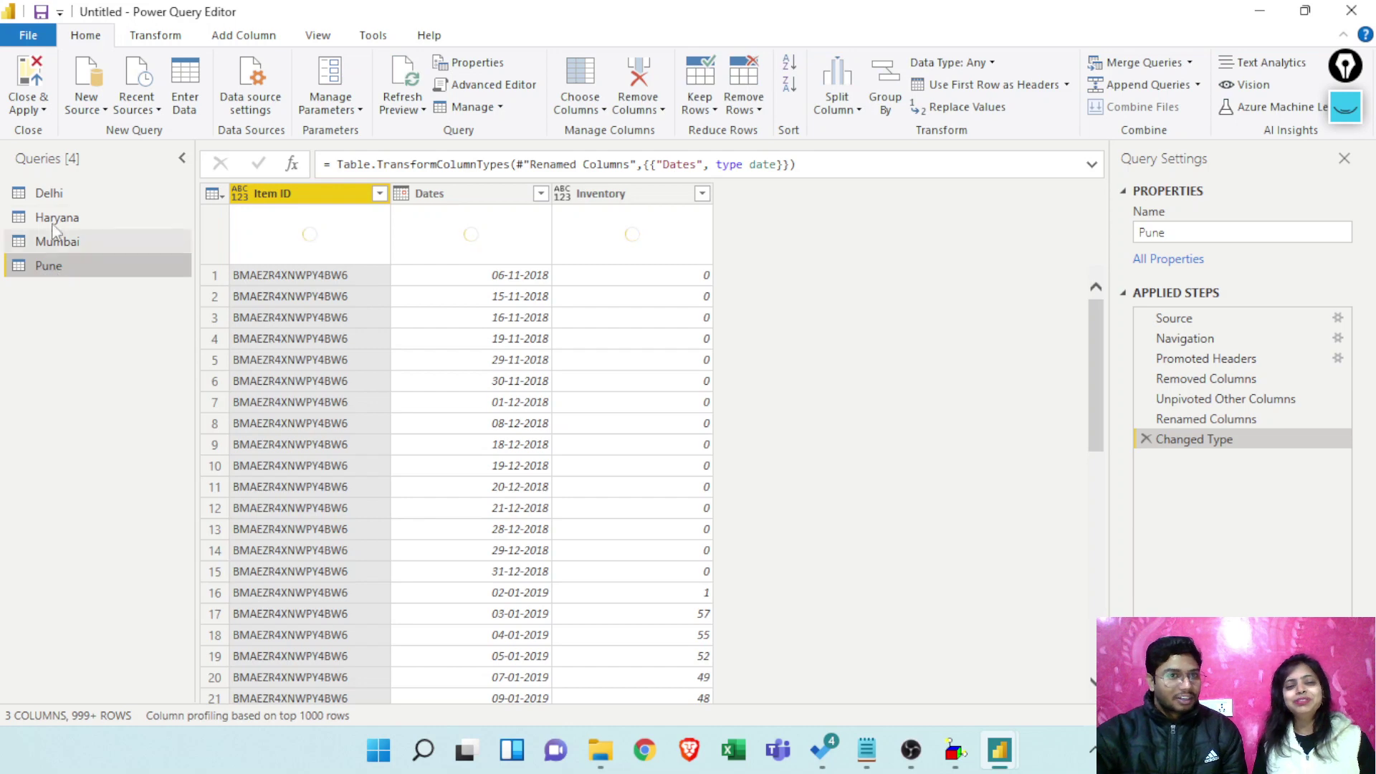
click(63, 200)
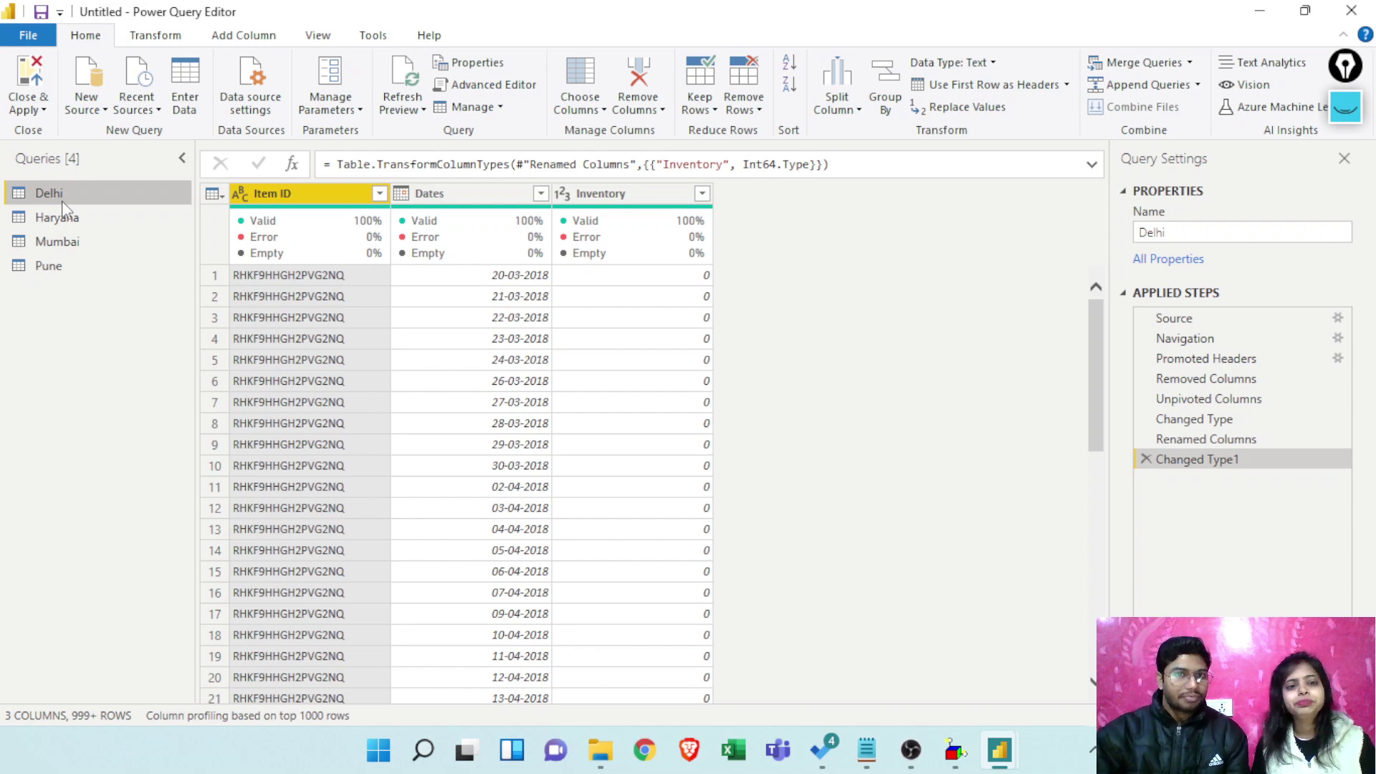
click(62, 217)
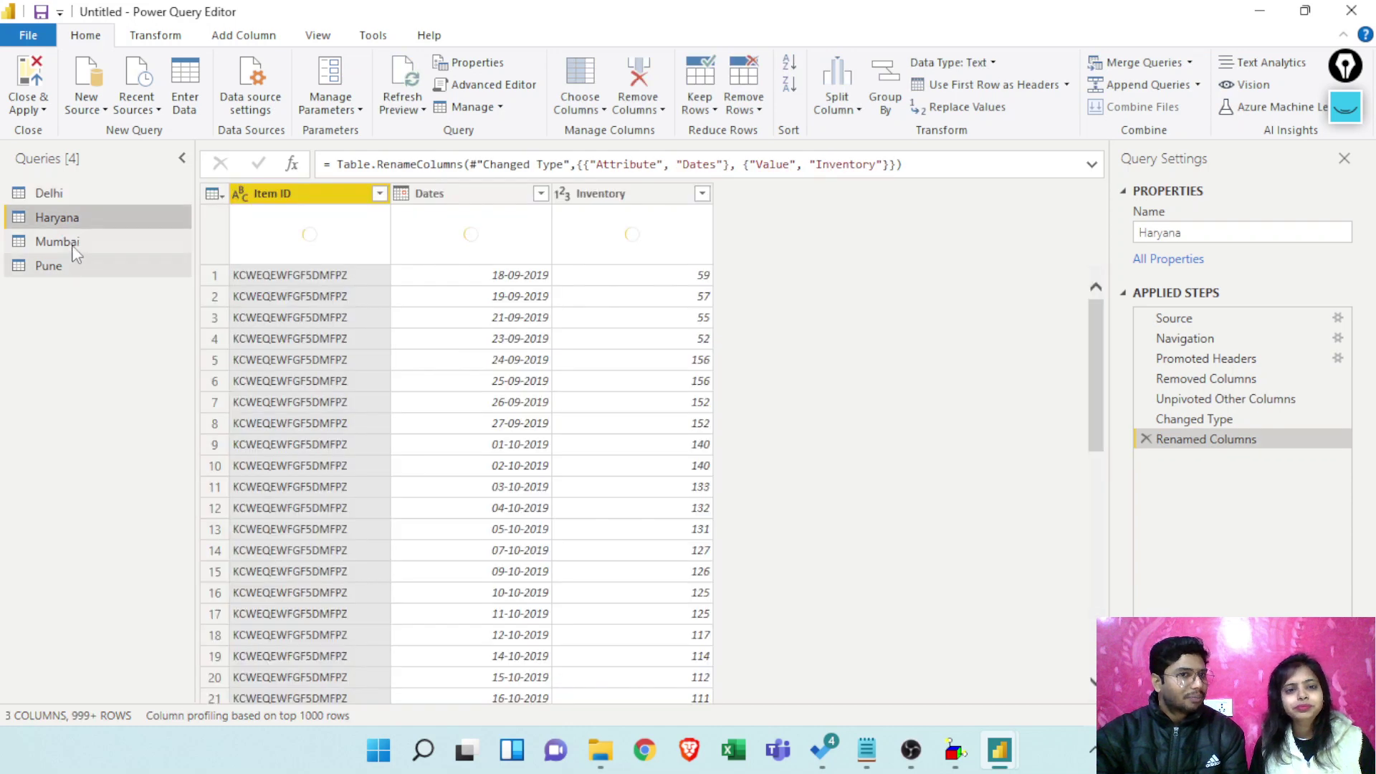
click(72, 243)
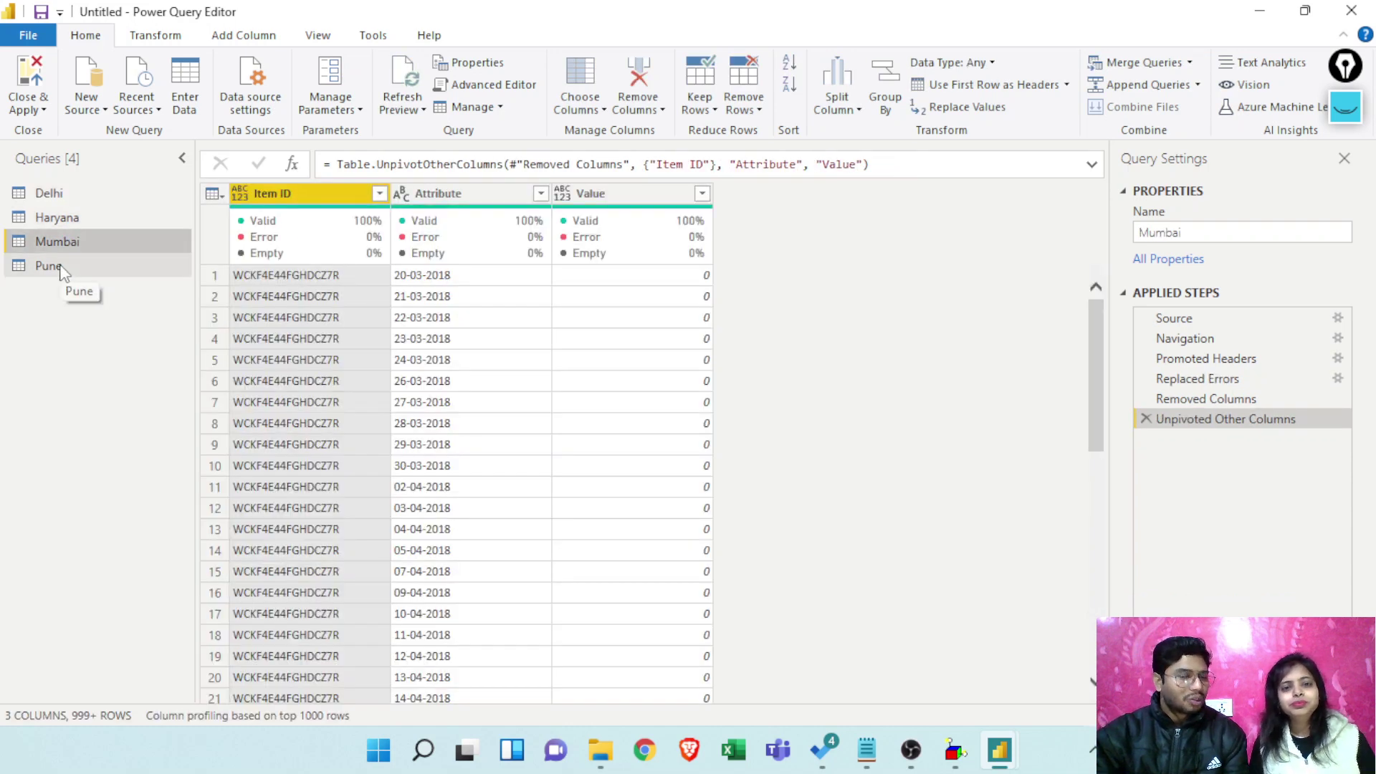
click(63, 271)
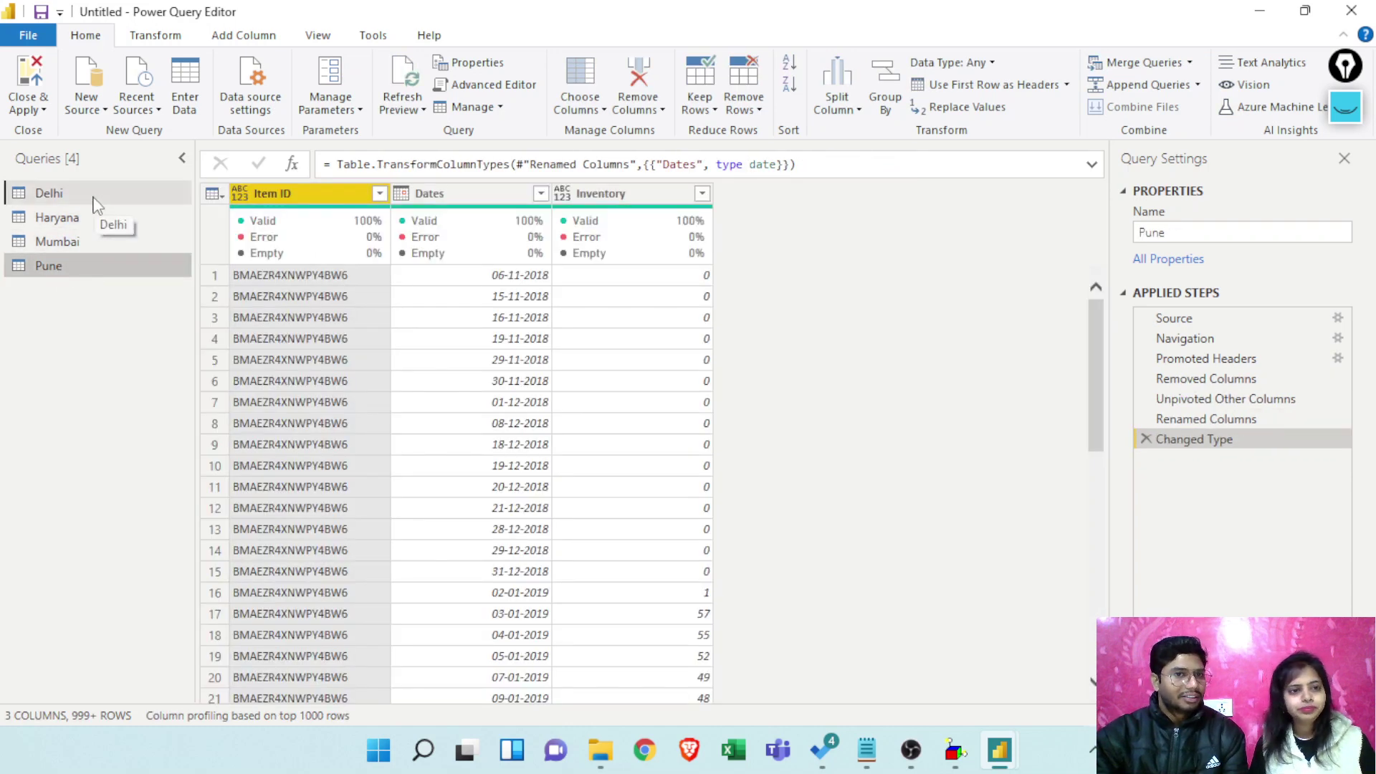
click(94, 200)
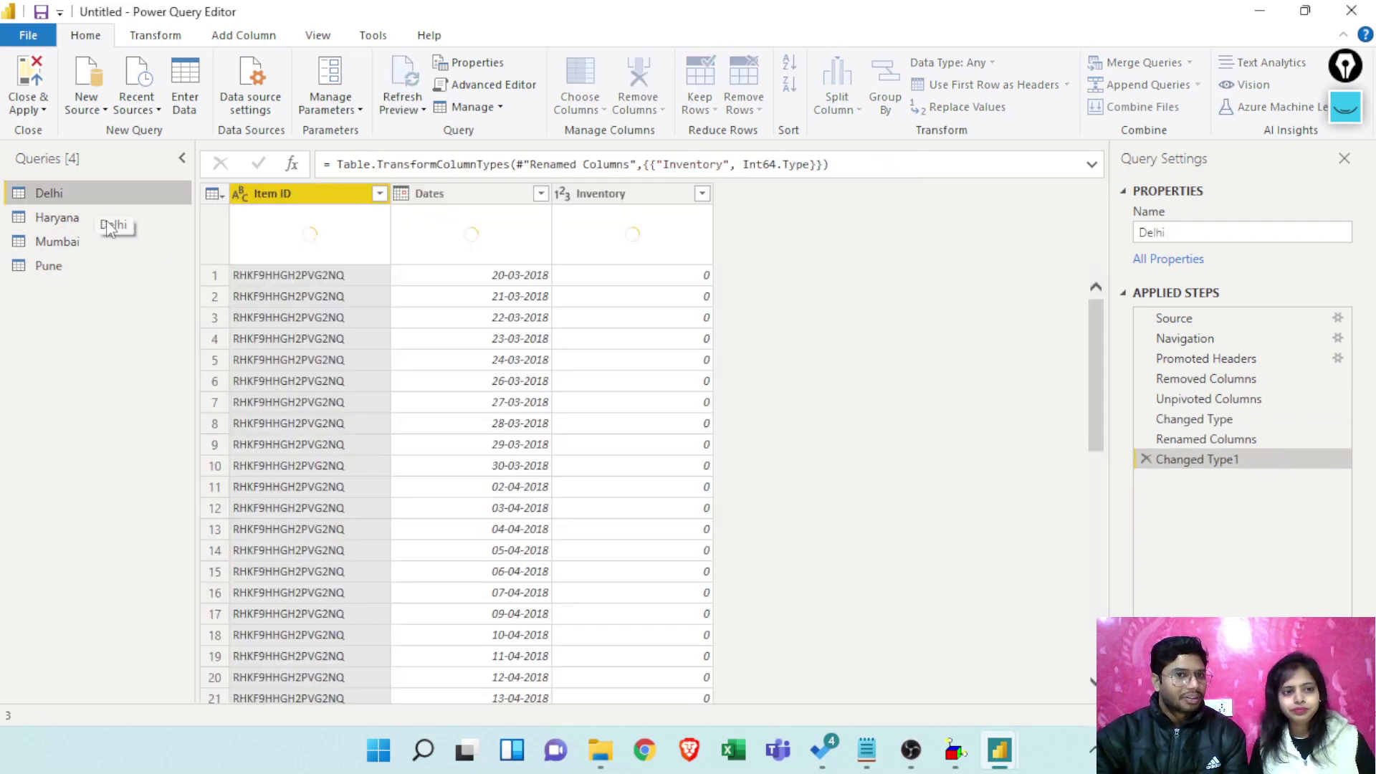
click(81, 260)
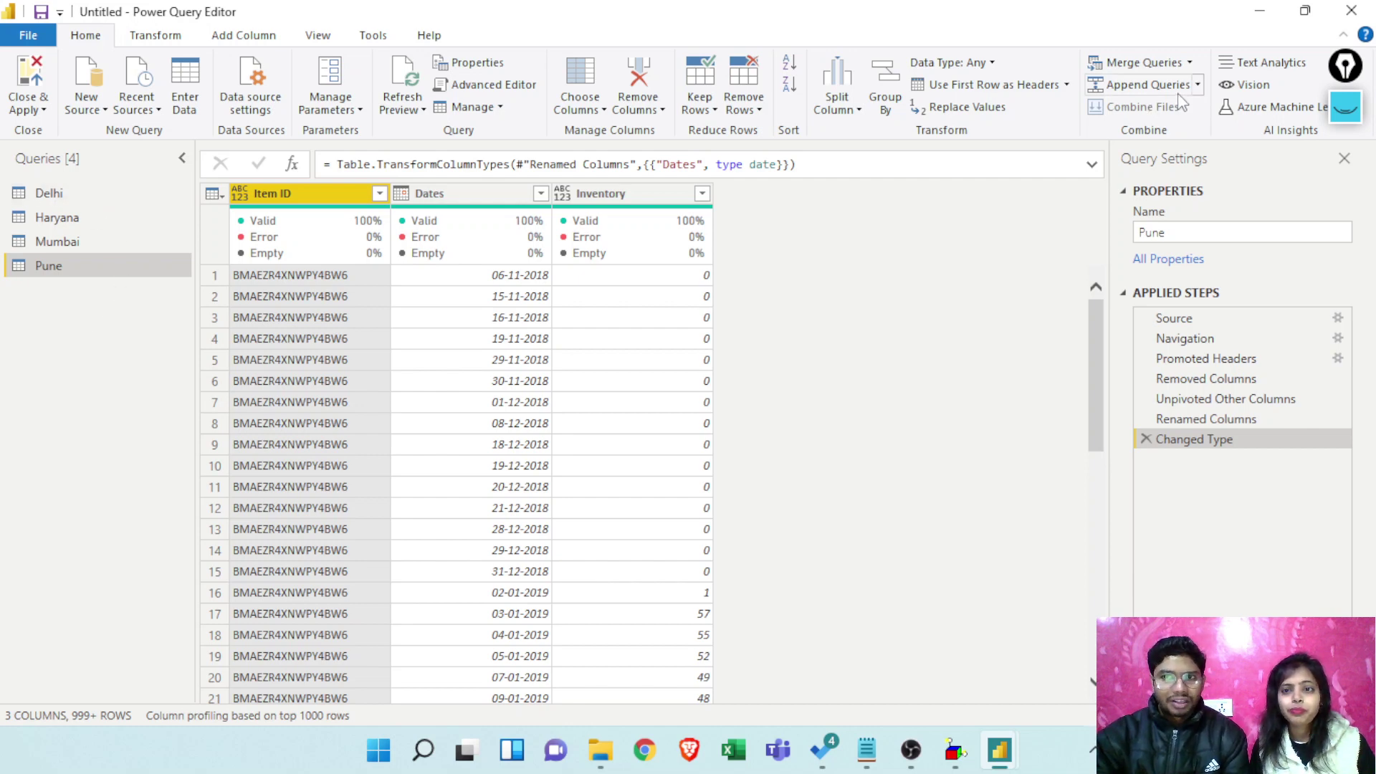
Append the Pune, Delhi, Haryana and Mumbai queries as a new query, using the three or more tables option
click(1197, 86)
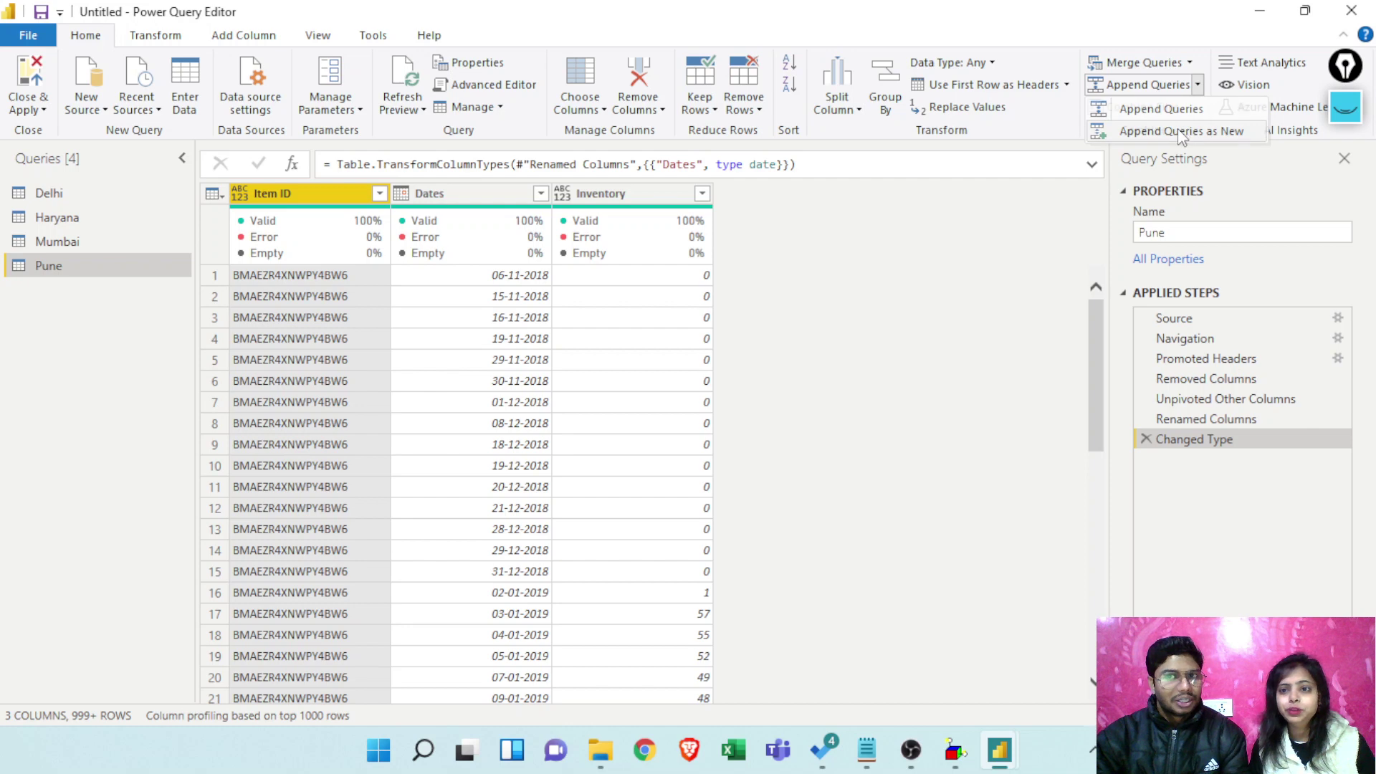
click(286, 361)
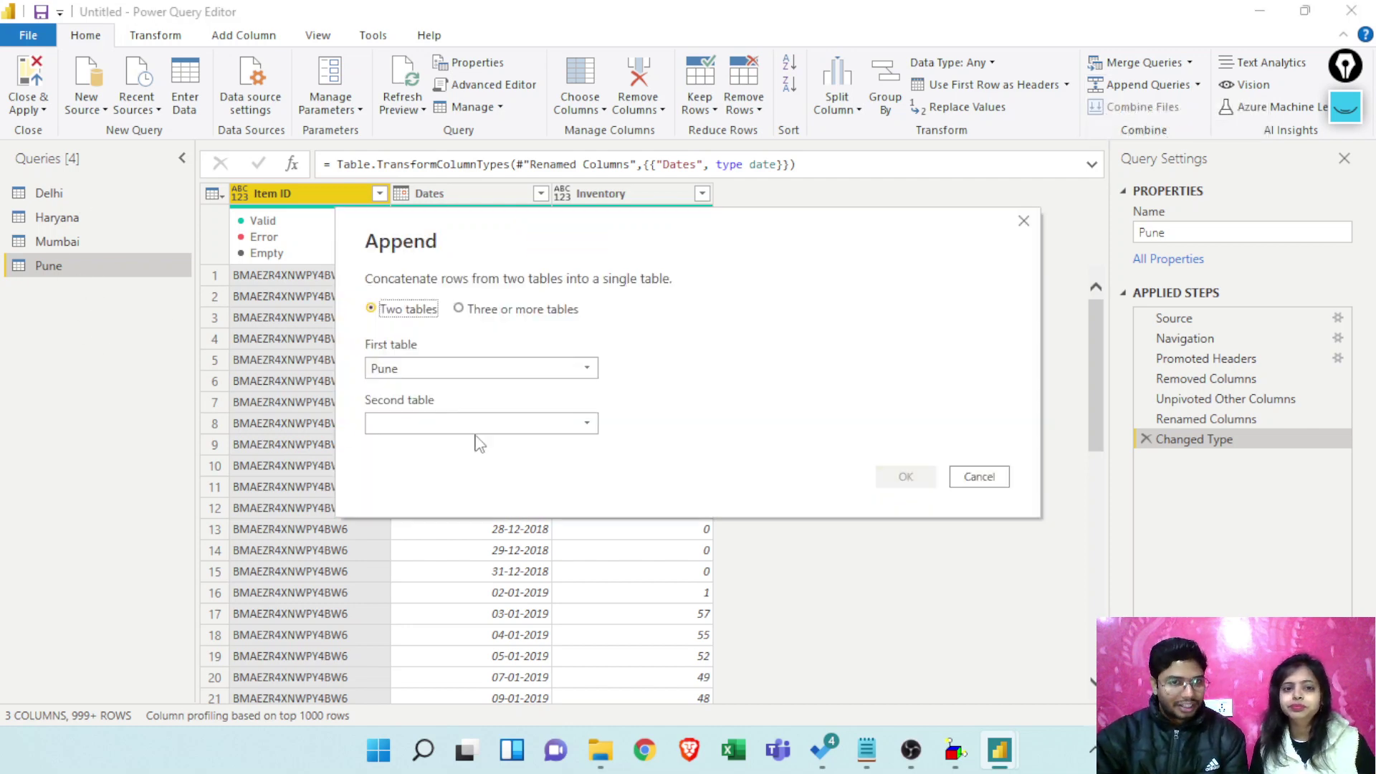
click(464, 310)
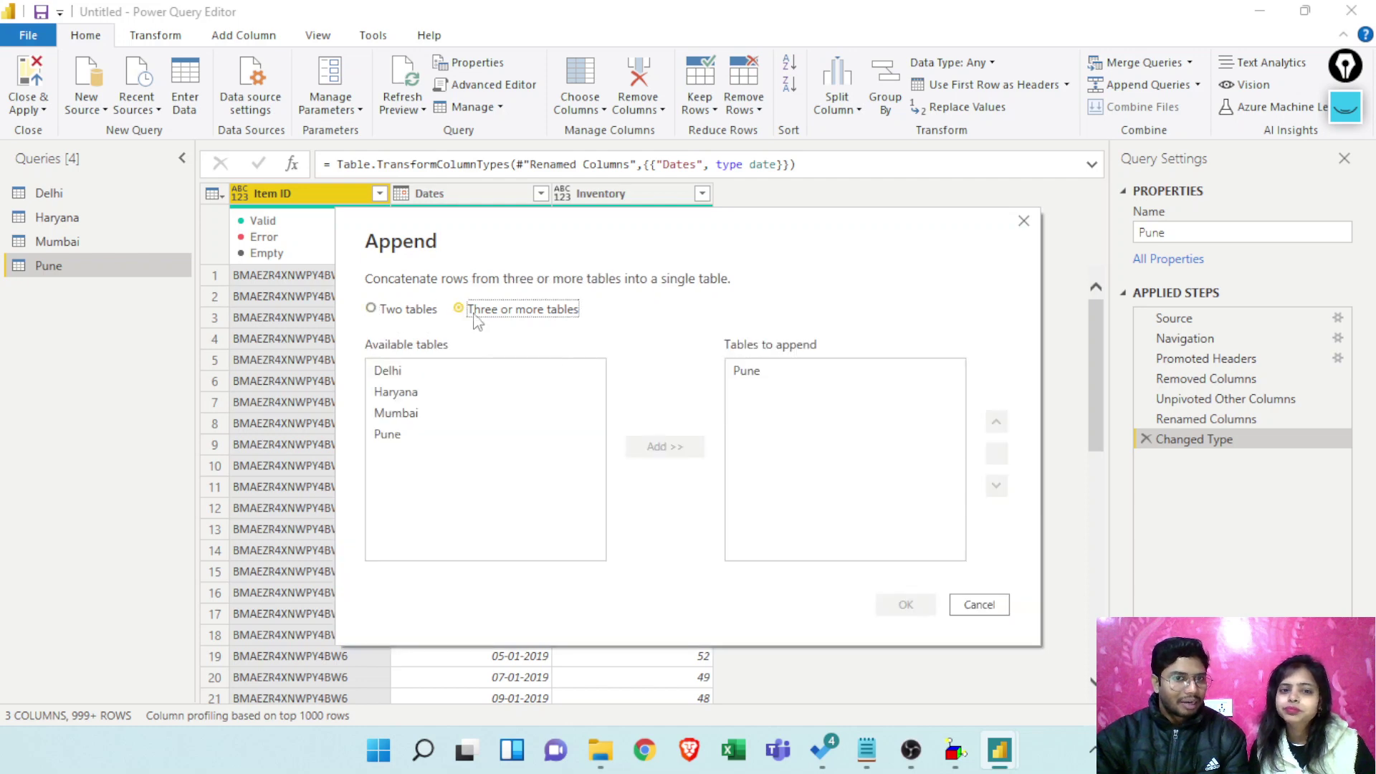
click(397, 375)
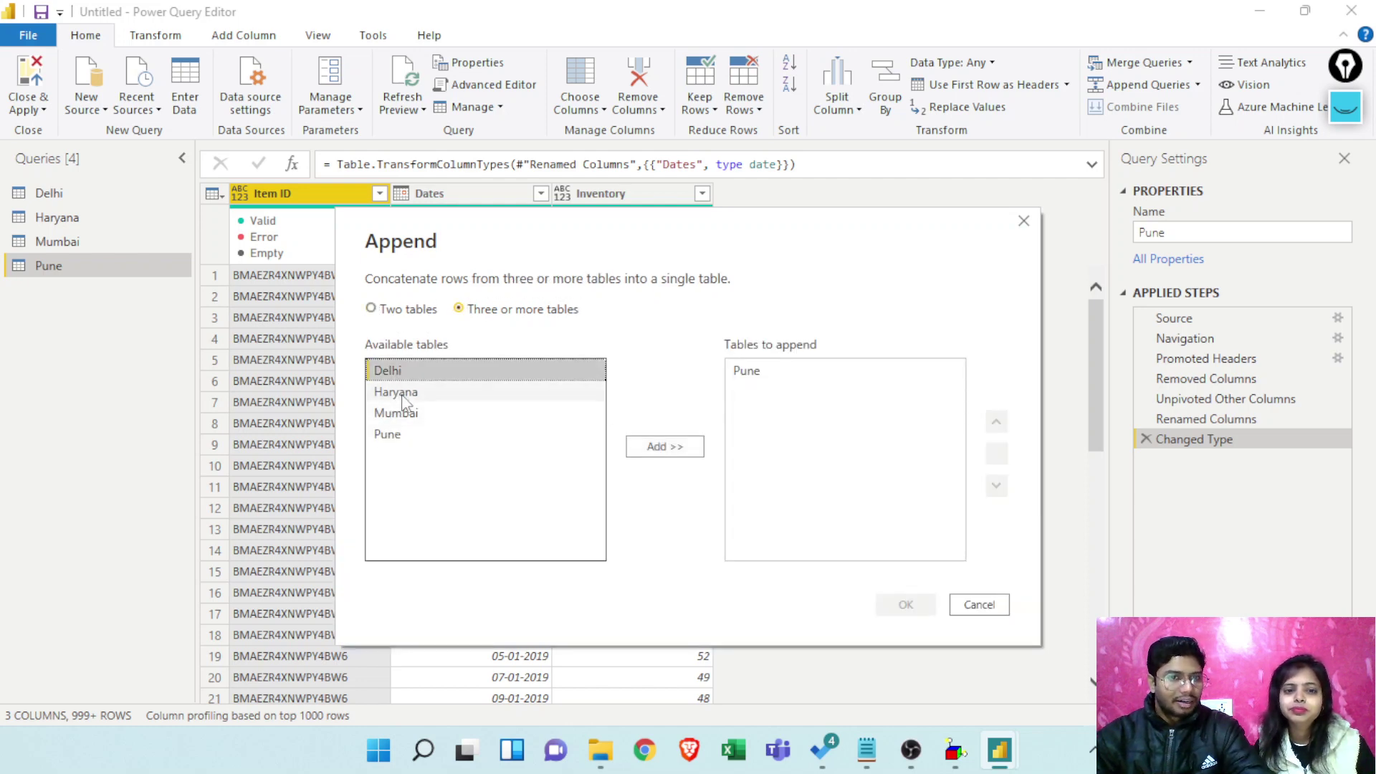
ctrl+click(404, 393)
ctrl+click(427, 413)
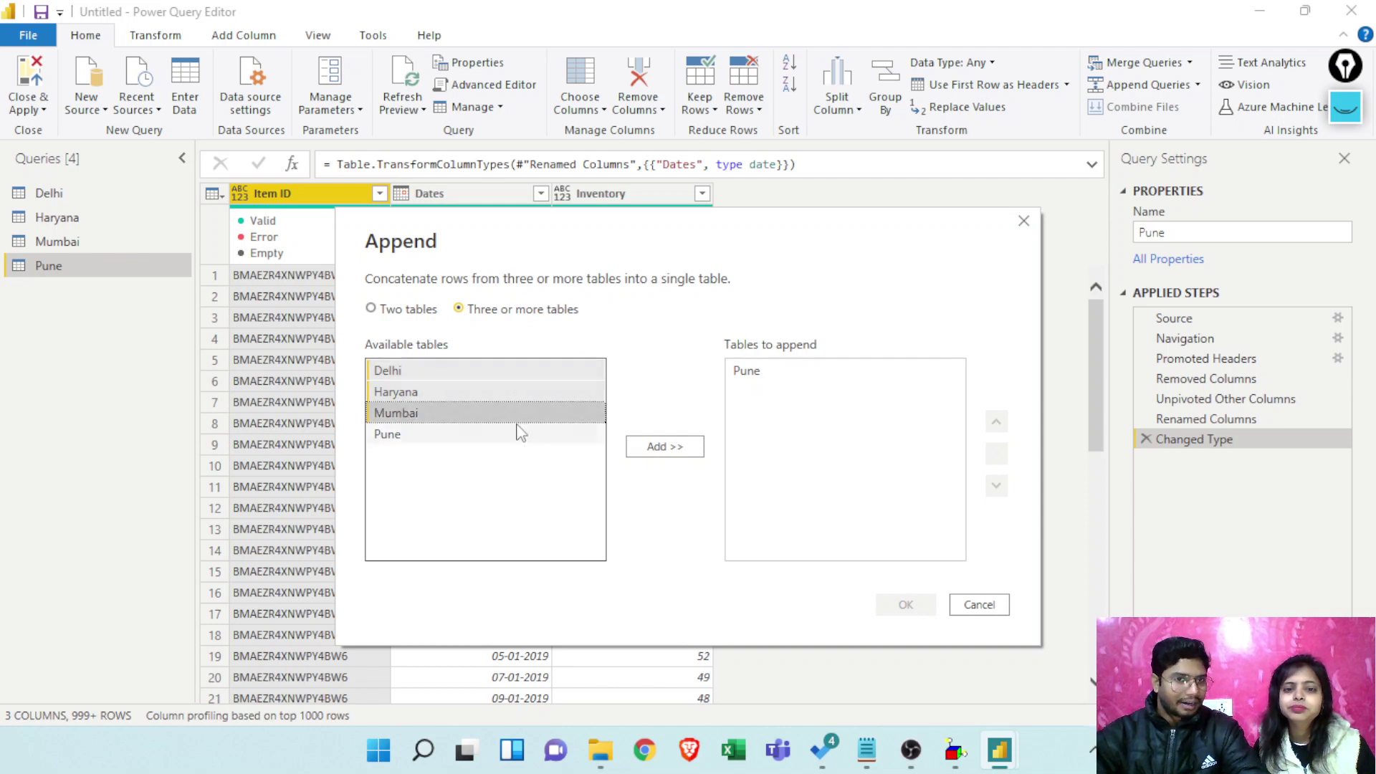
click(652, 448)
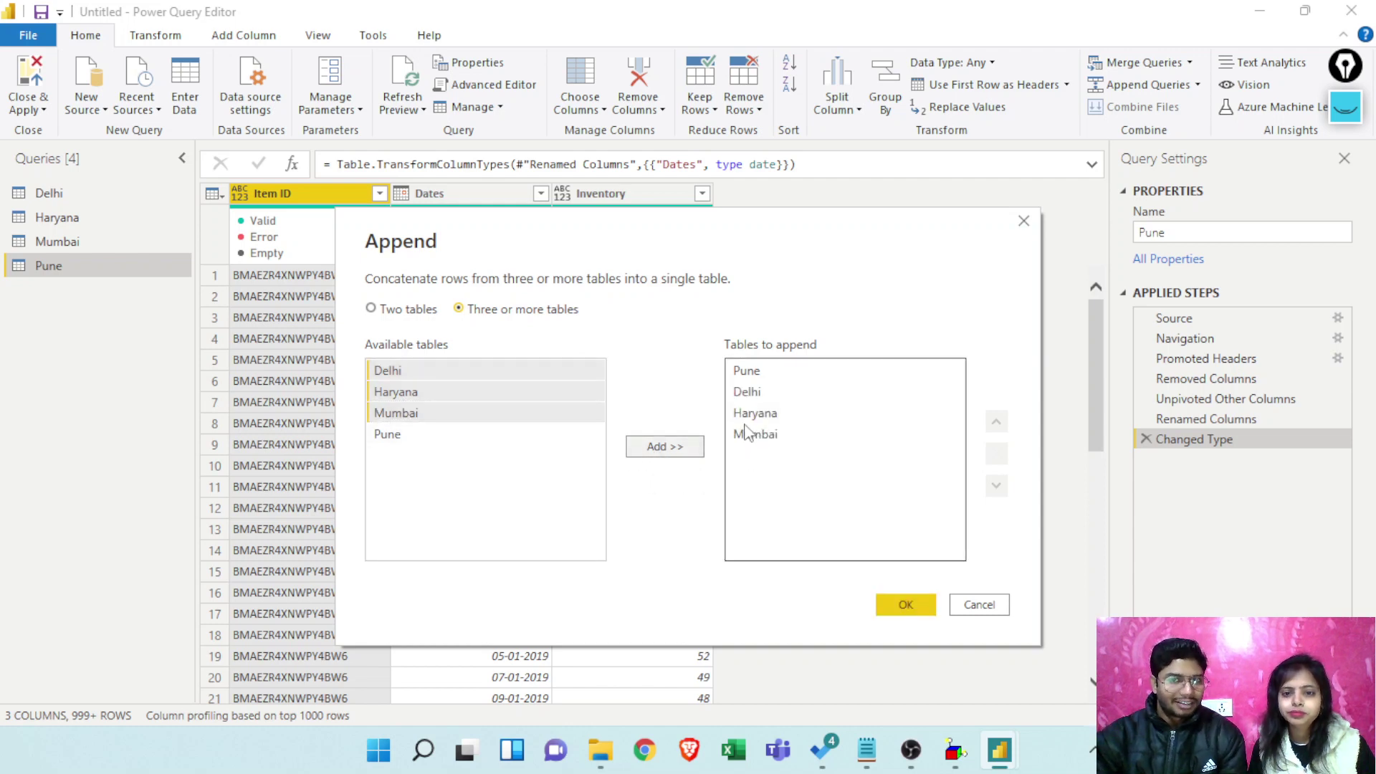
click(906, 606)
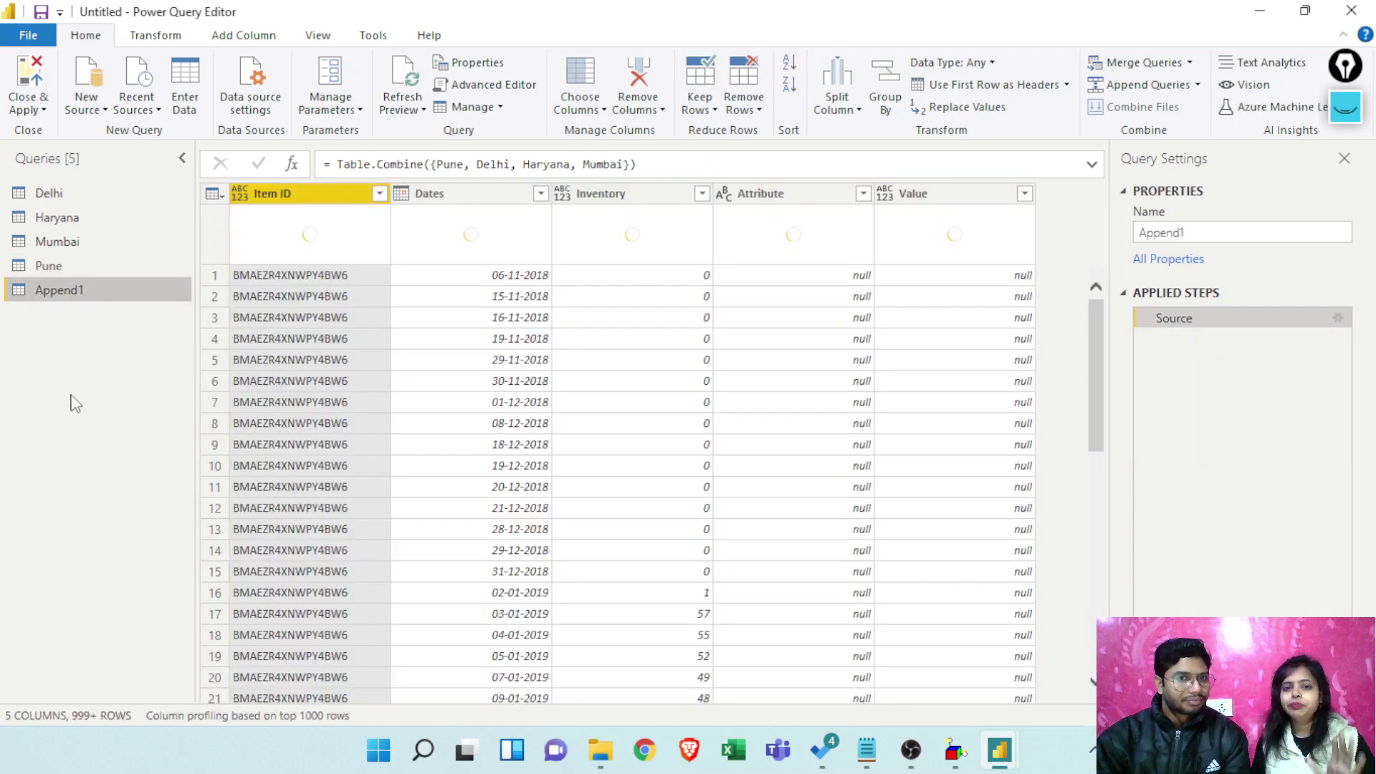